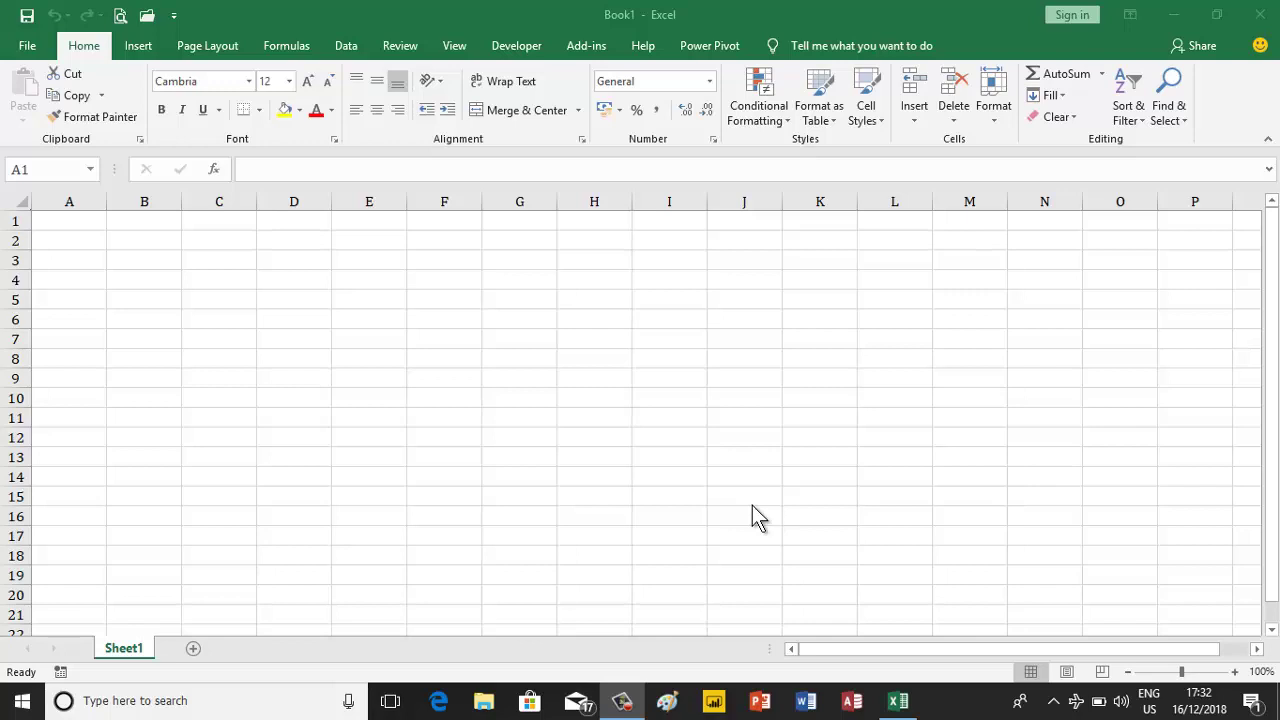
- Vertically centre every cell on the sheet, leaving B2 selected
left_click(89, 230)
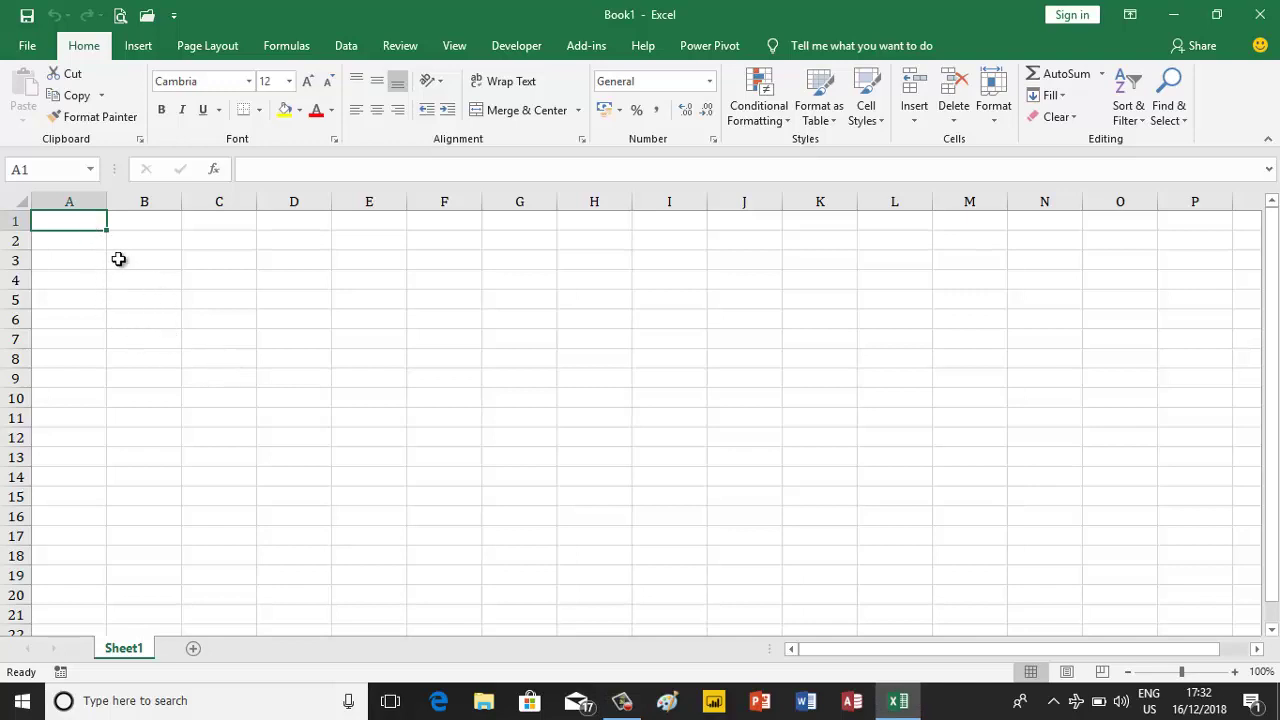
left_click(12, 203)
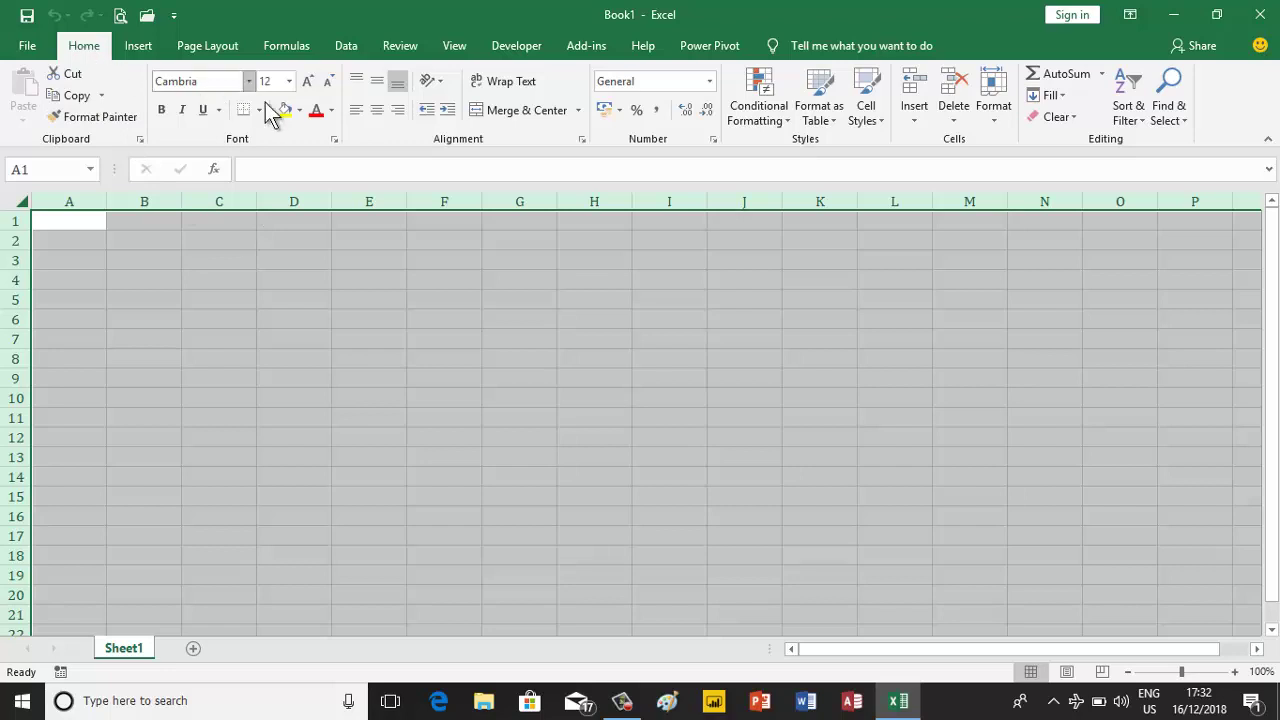
left_click(369, 83)
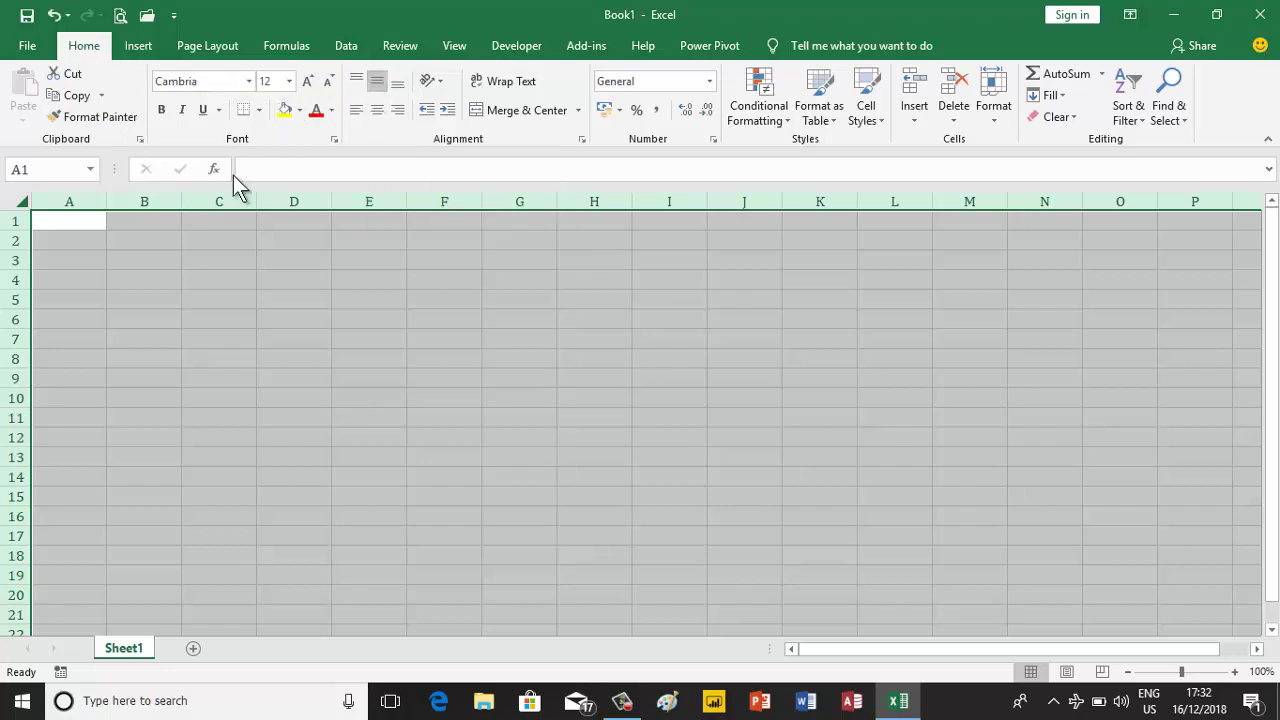
left_click(161, 242)
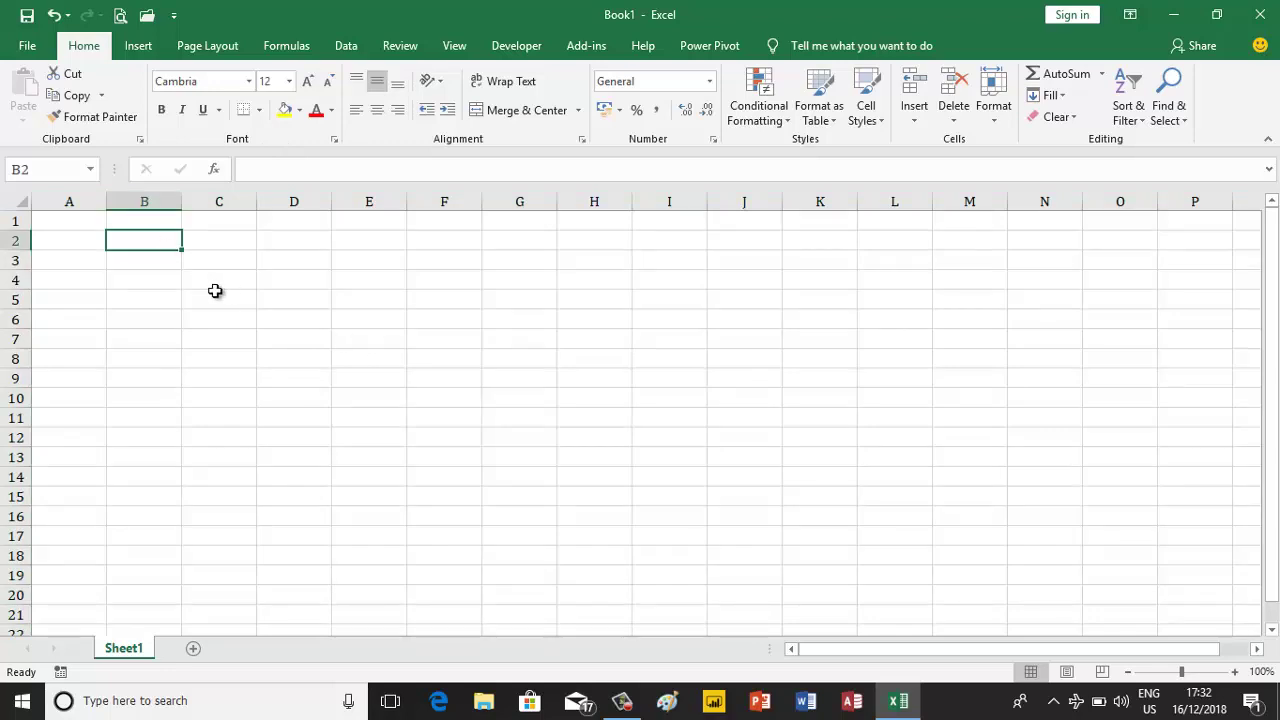
- Zoom the sheet in four steps to 140%
left_click(1237, 673)
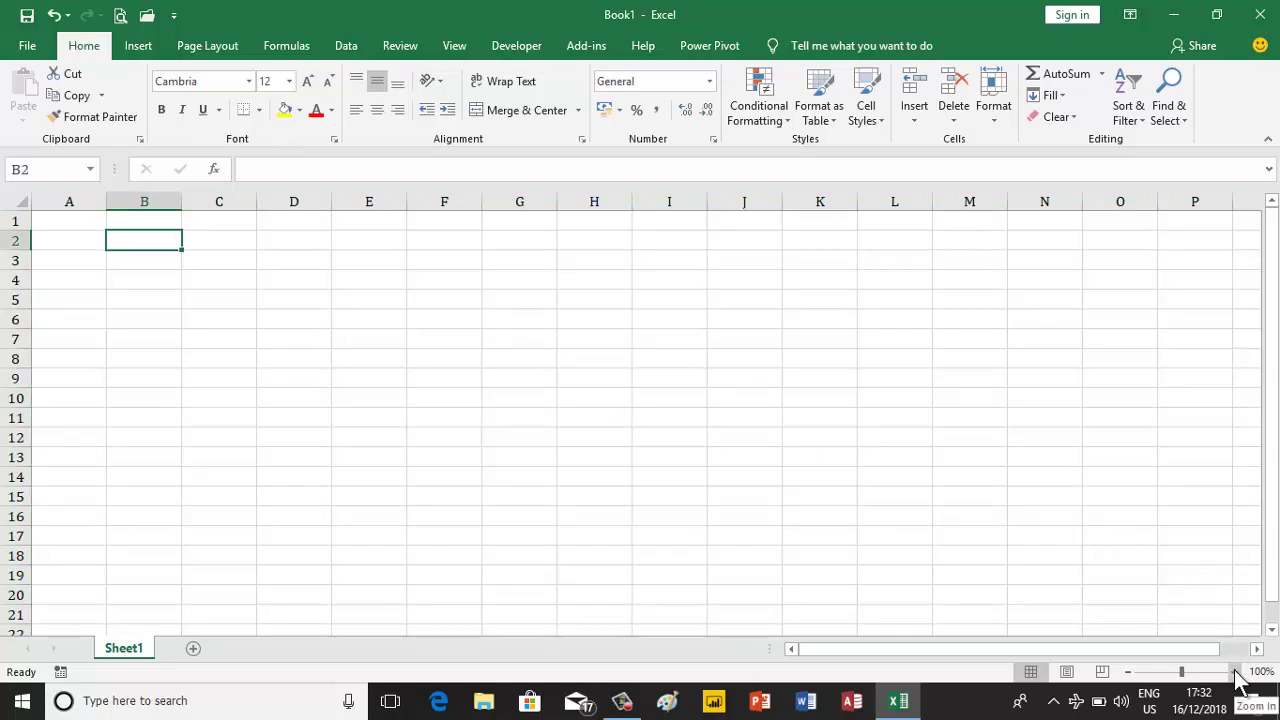
left_click(1237, 673)
left_click(1237, 673)
left_click(1237, 673)
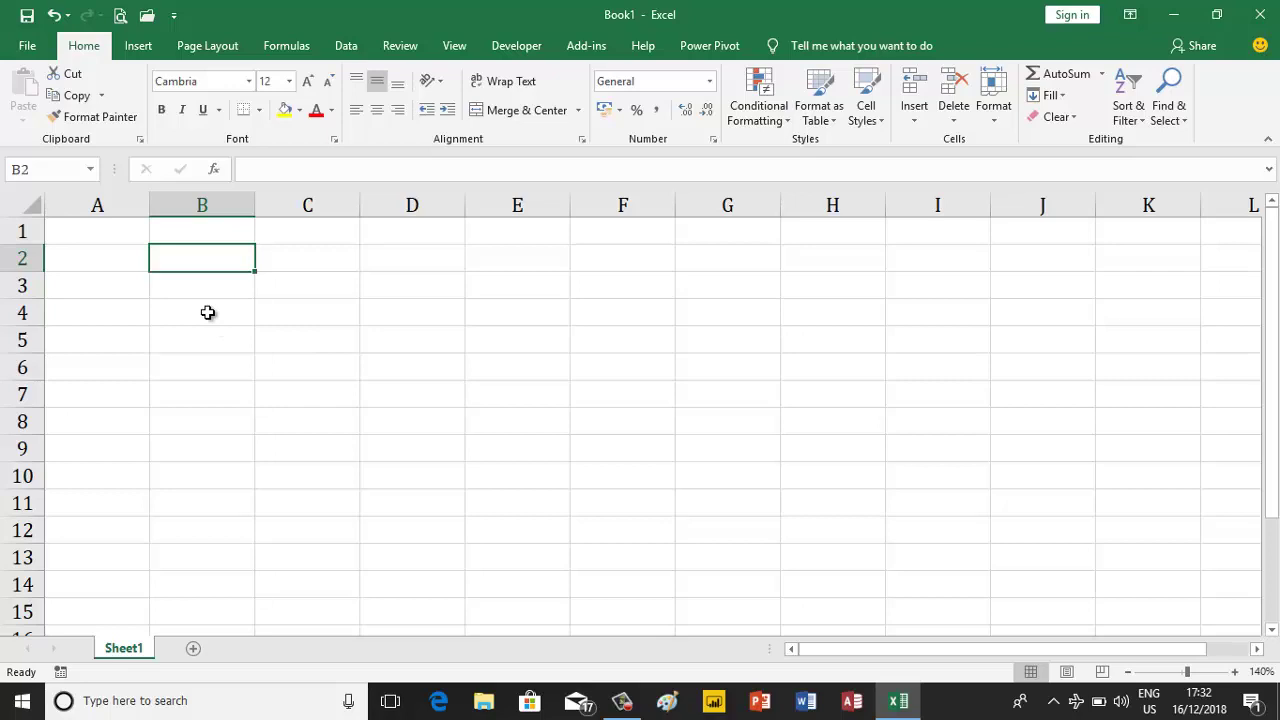
- Enter headers No, Employee ID, Employee Name and Position across row 2 from B2
type("No")
key("Tab")
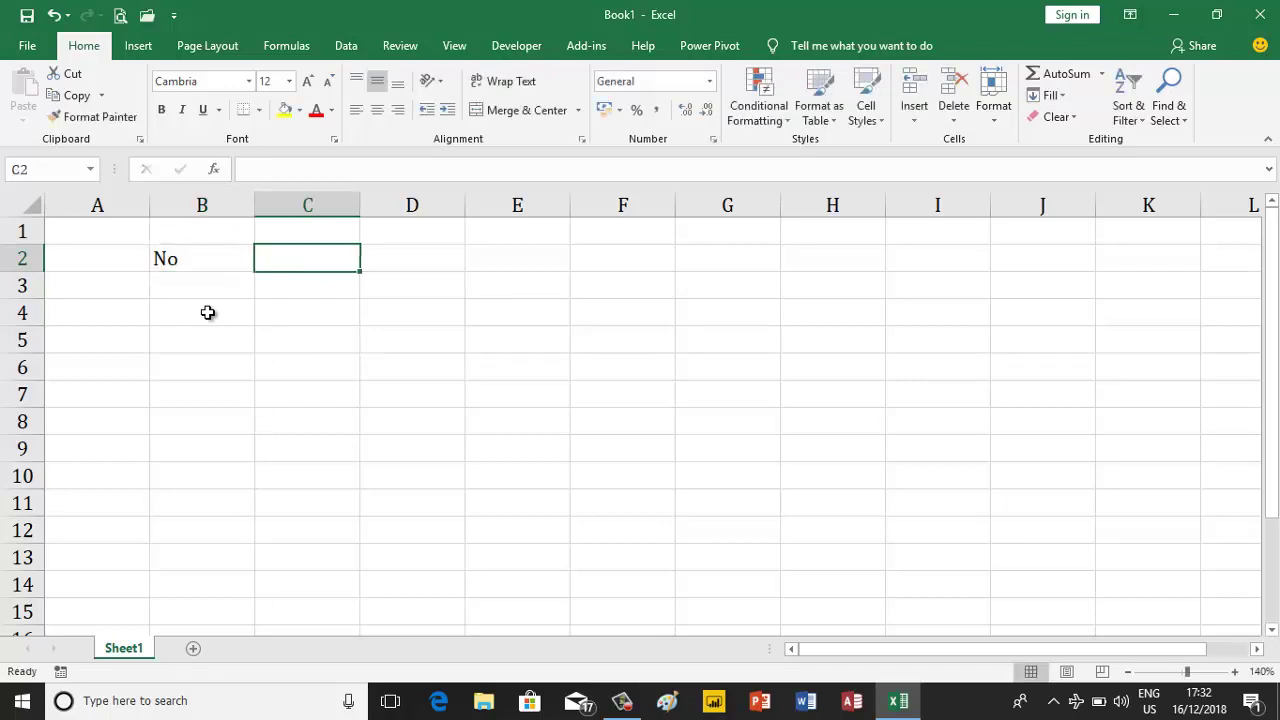
type("Em")
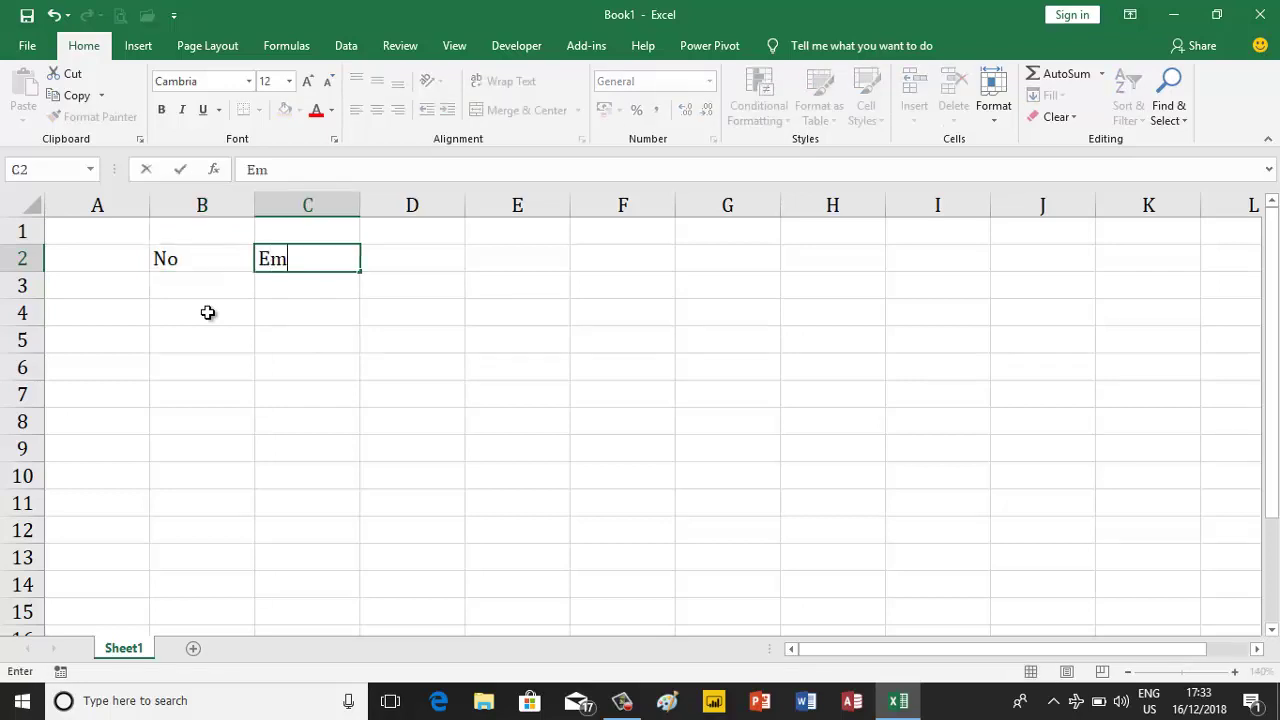
type("ployee I")
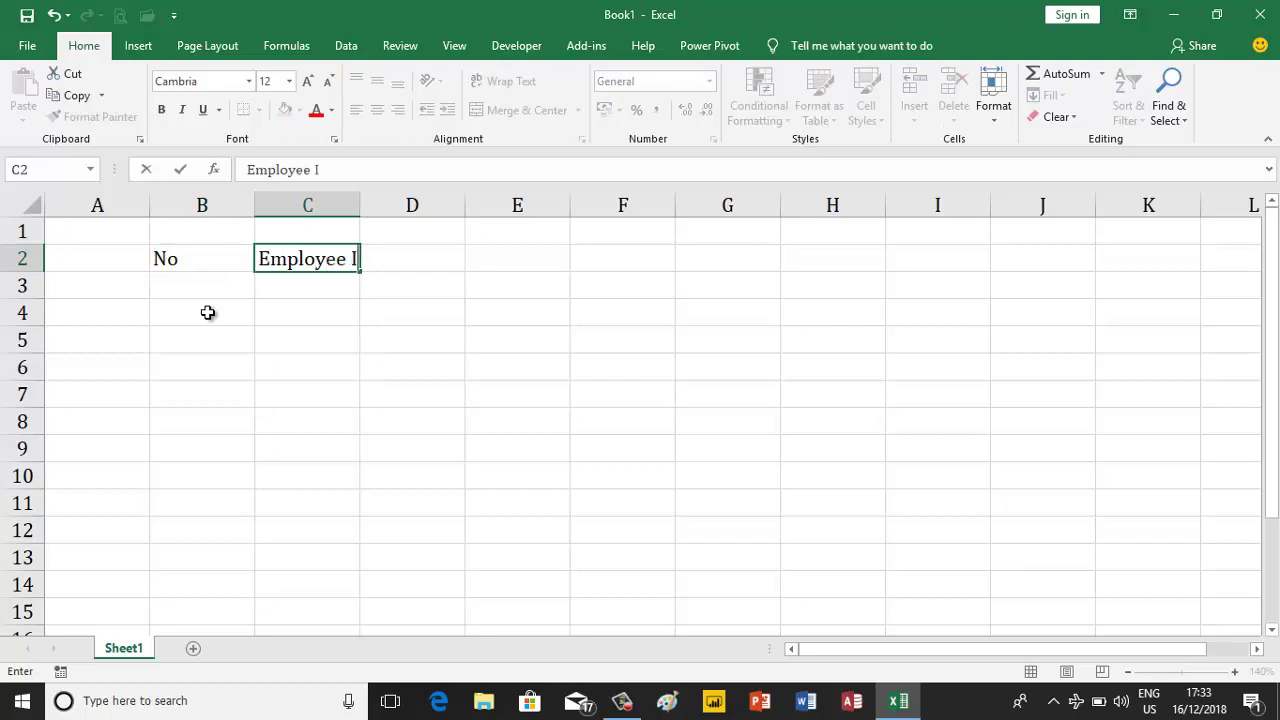
type("D")
key("Tab")
type("Em")
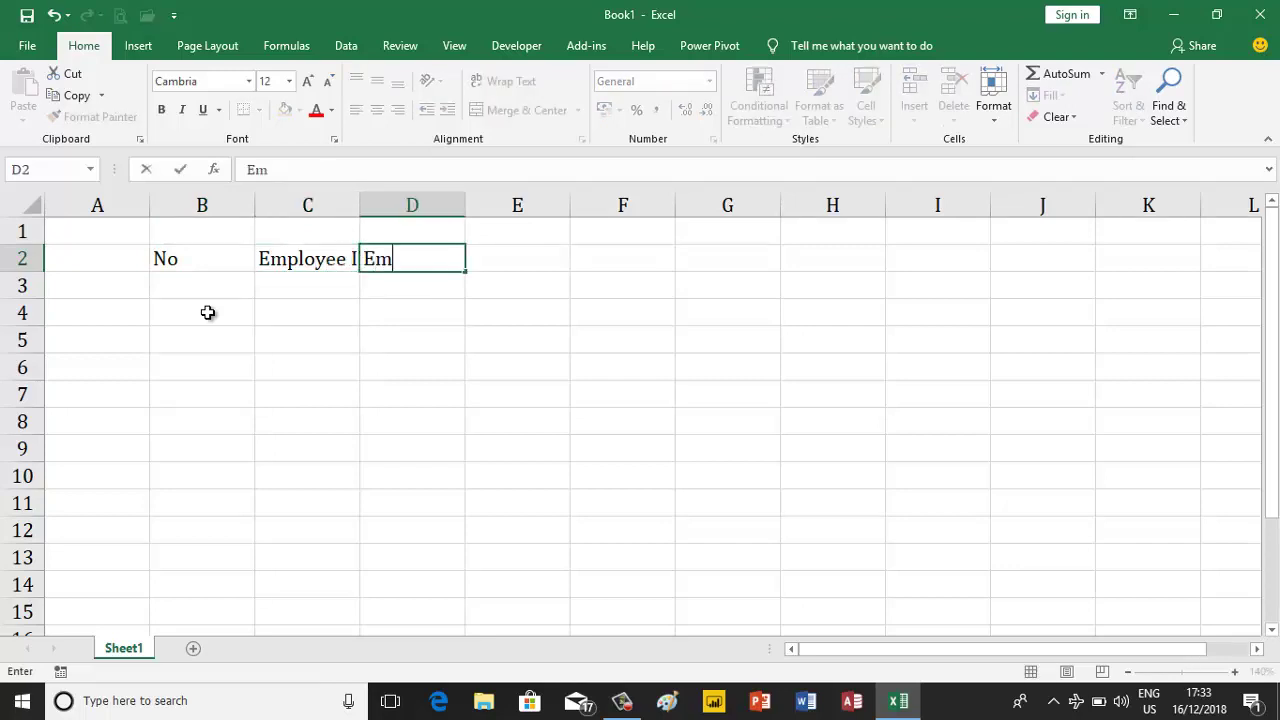
type("pp")
key("BackSpace")
type("lo")
type("yeeName")
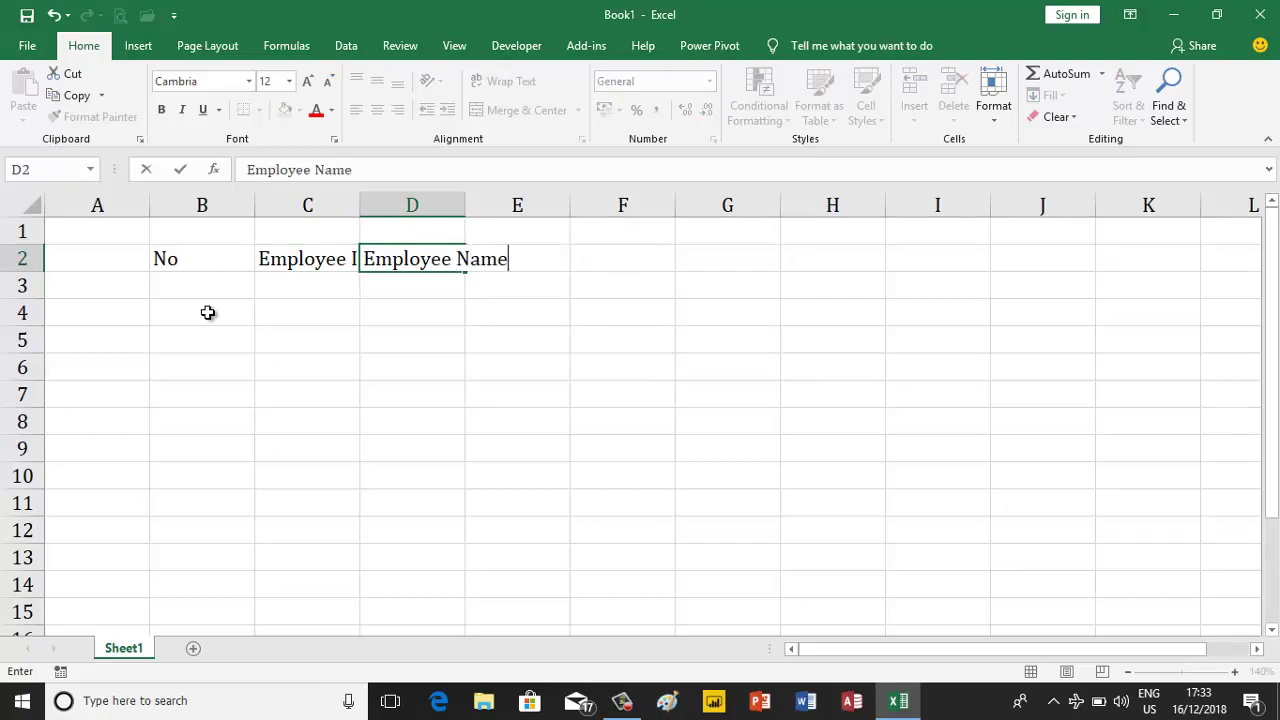
key("Tab")
type("Positio")
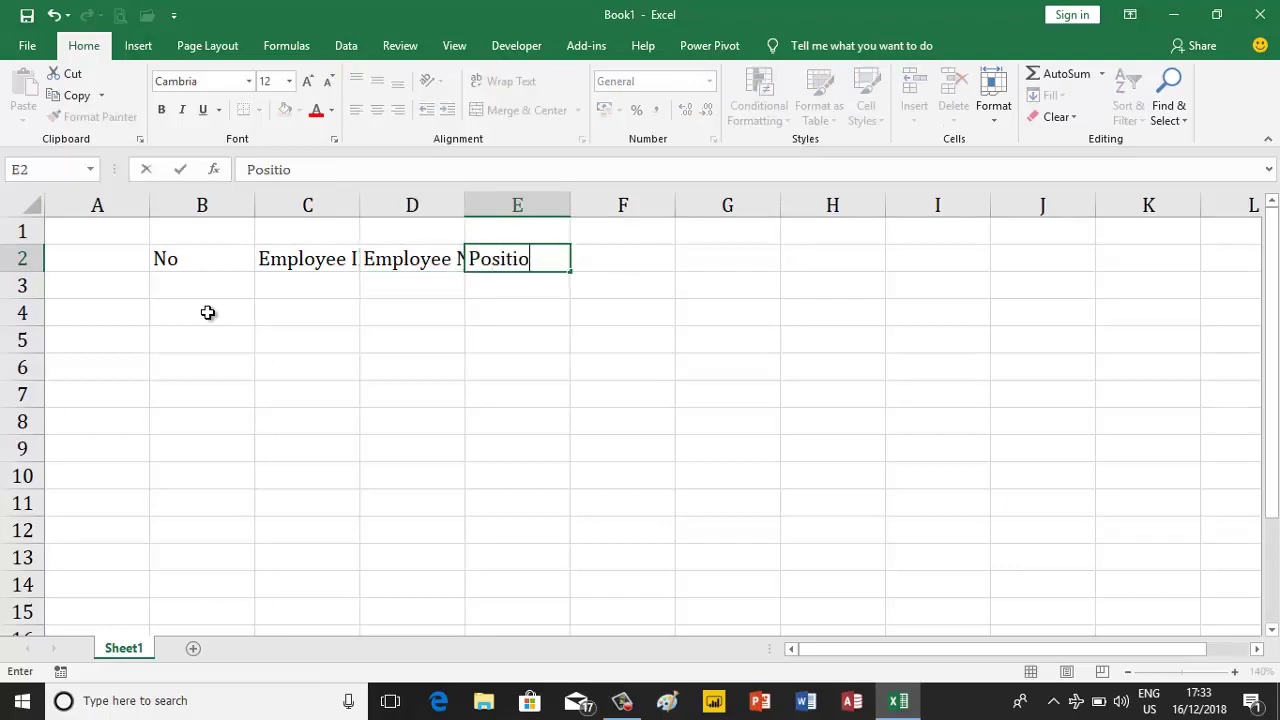
type("n")
key("Tab")
- Add headers Department, Basic Salary, Monthly Salary and In Date in the next cells
type("De")
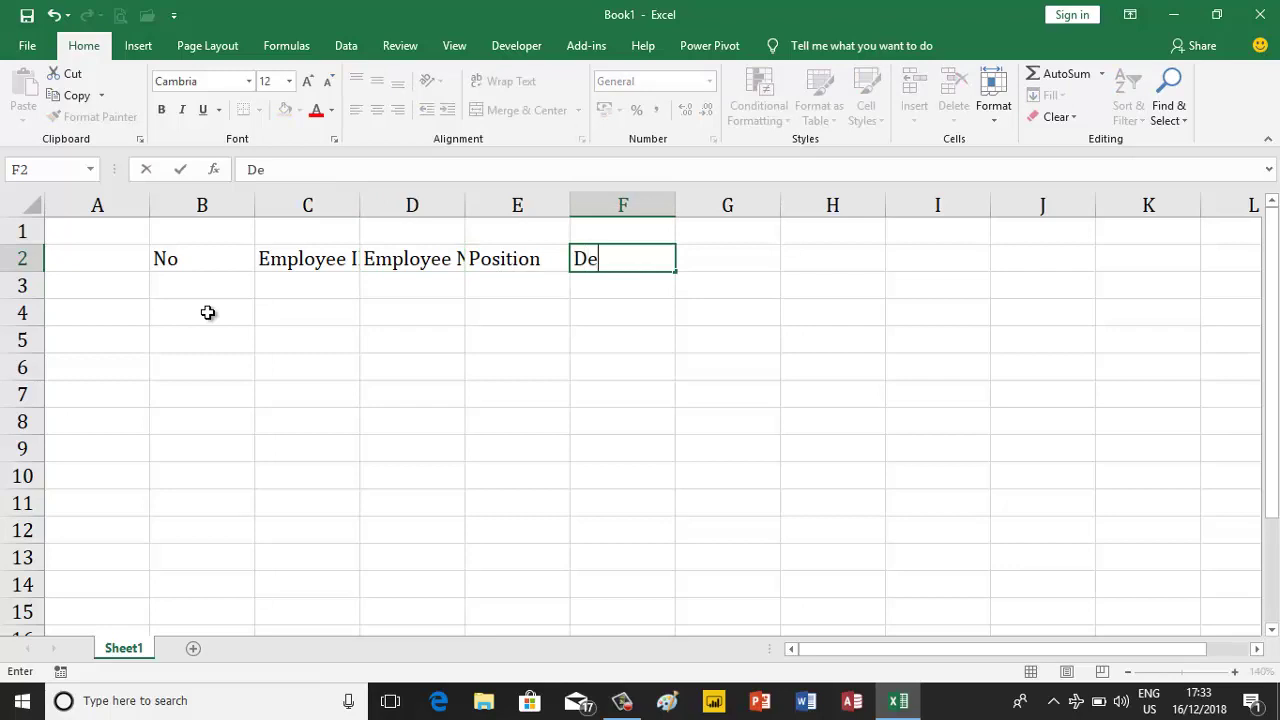
type("partme")
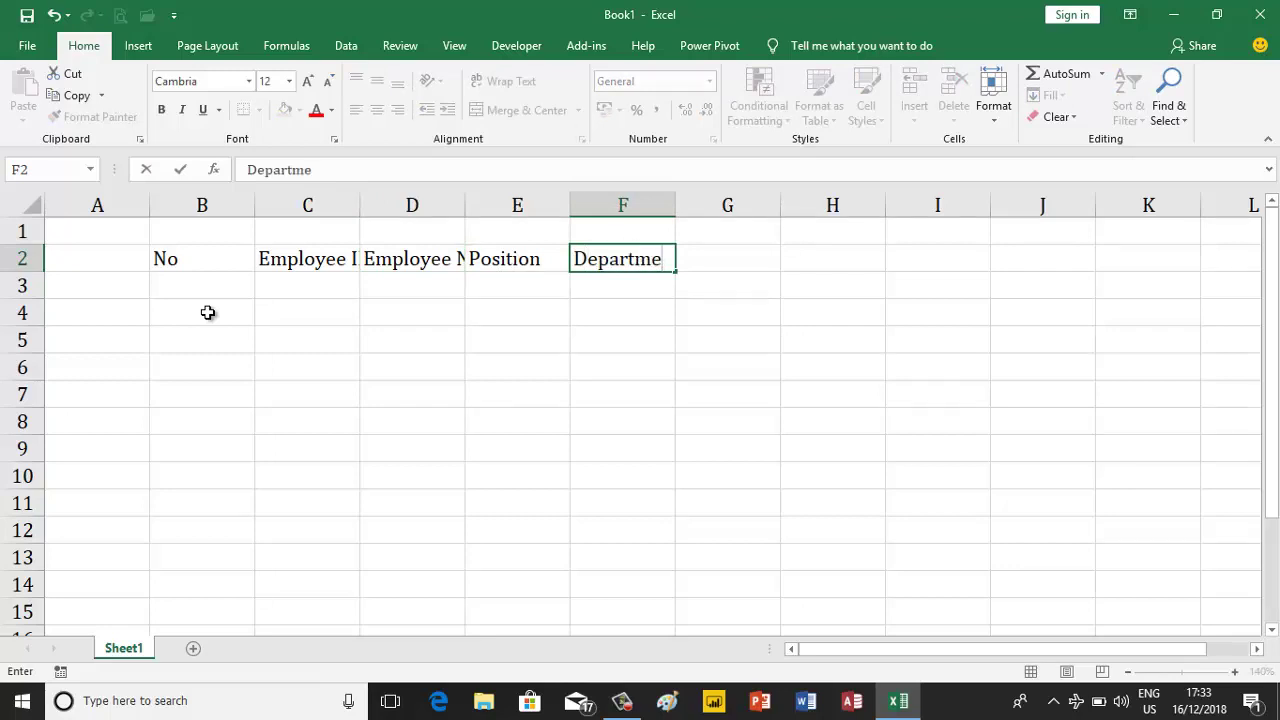
type("ent")
key("Tab")
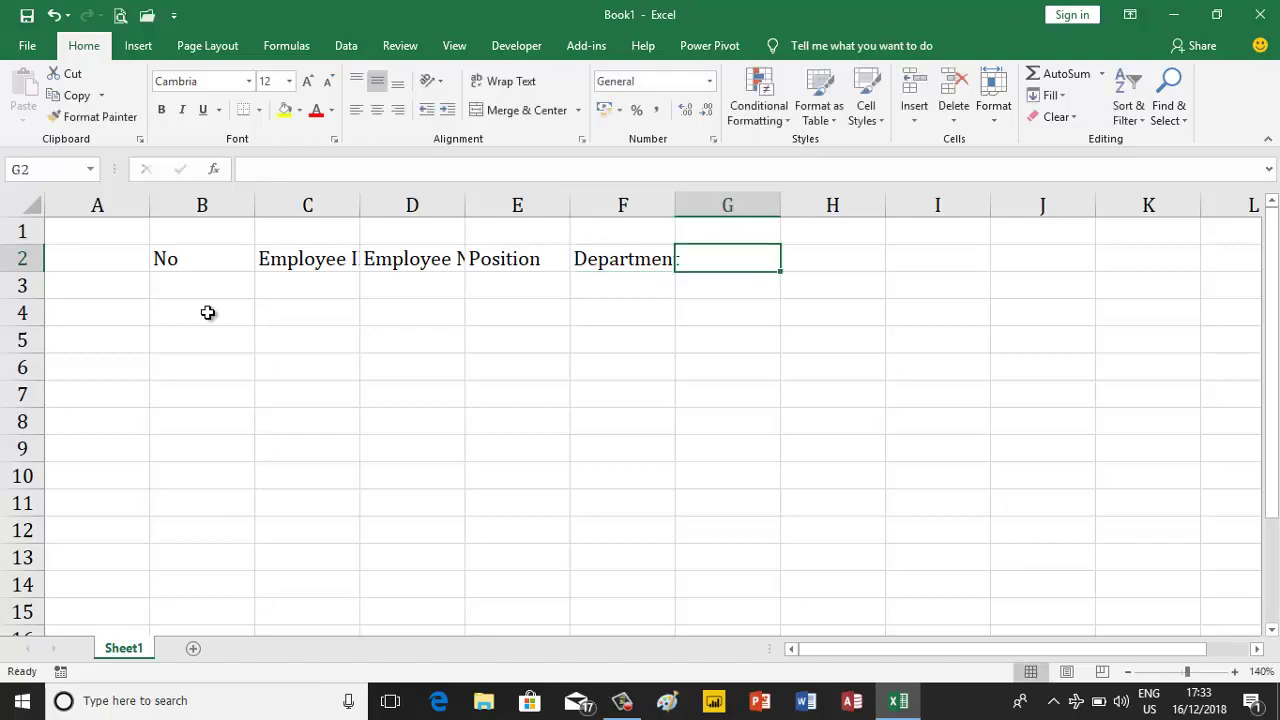
type("Bas")
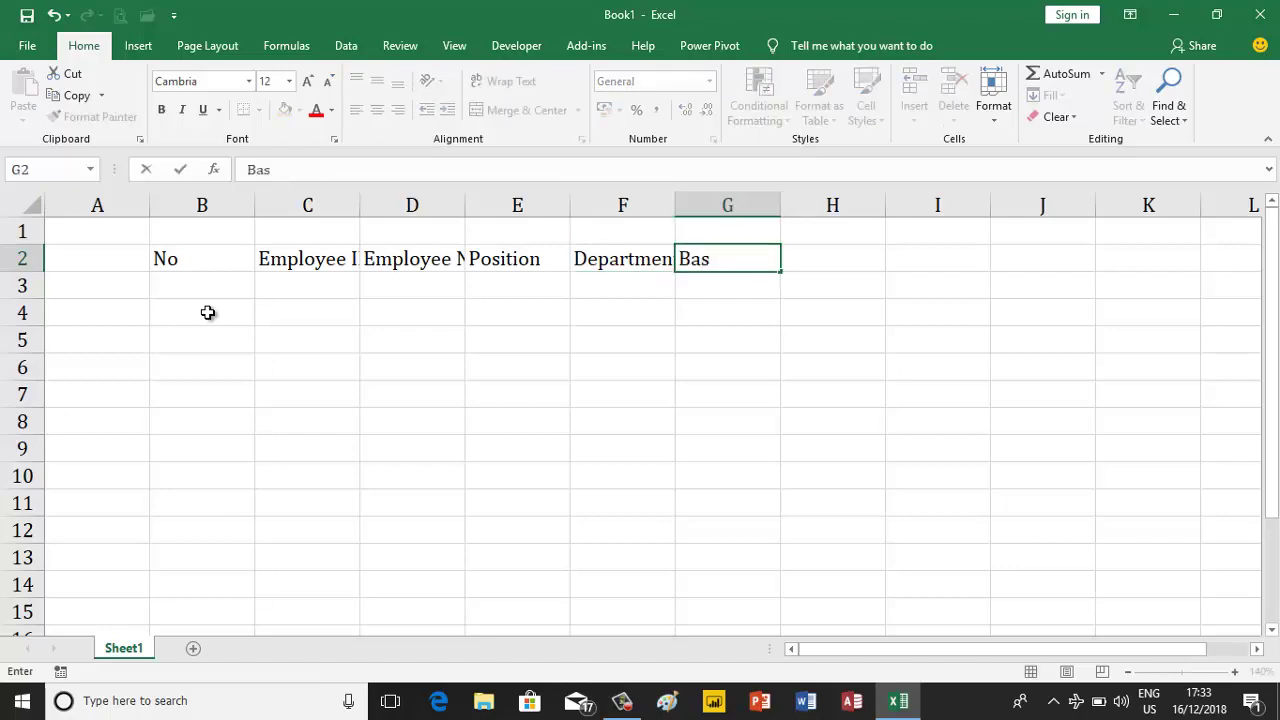
type("ic Salary")
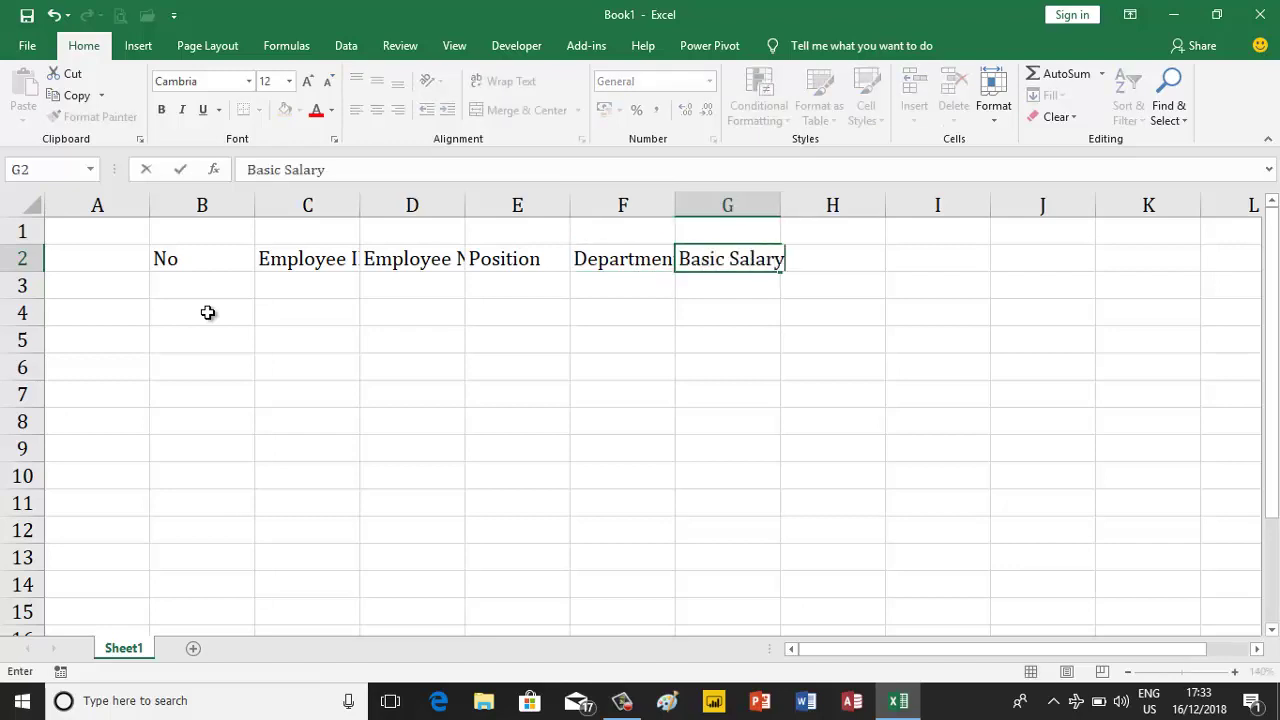
key("Tab")
type("Mon")
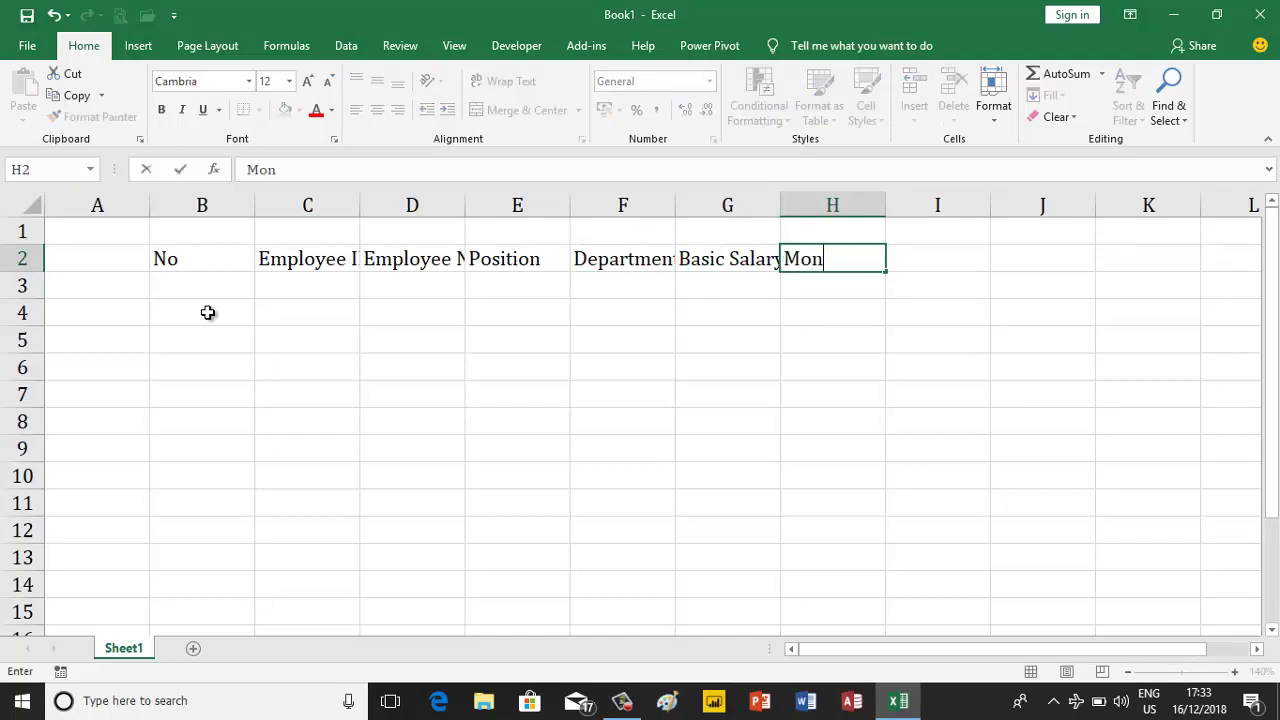
type("tly")
key("BackSpace")
type("hly S")
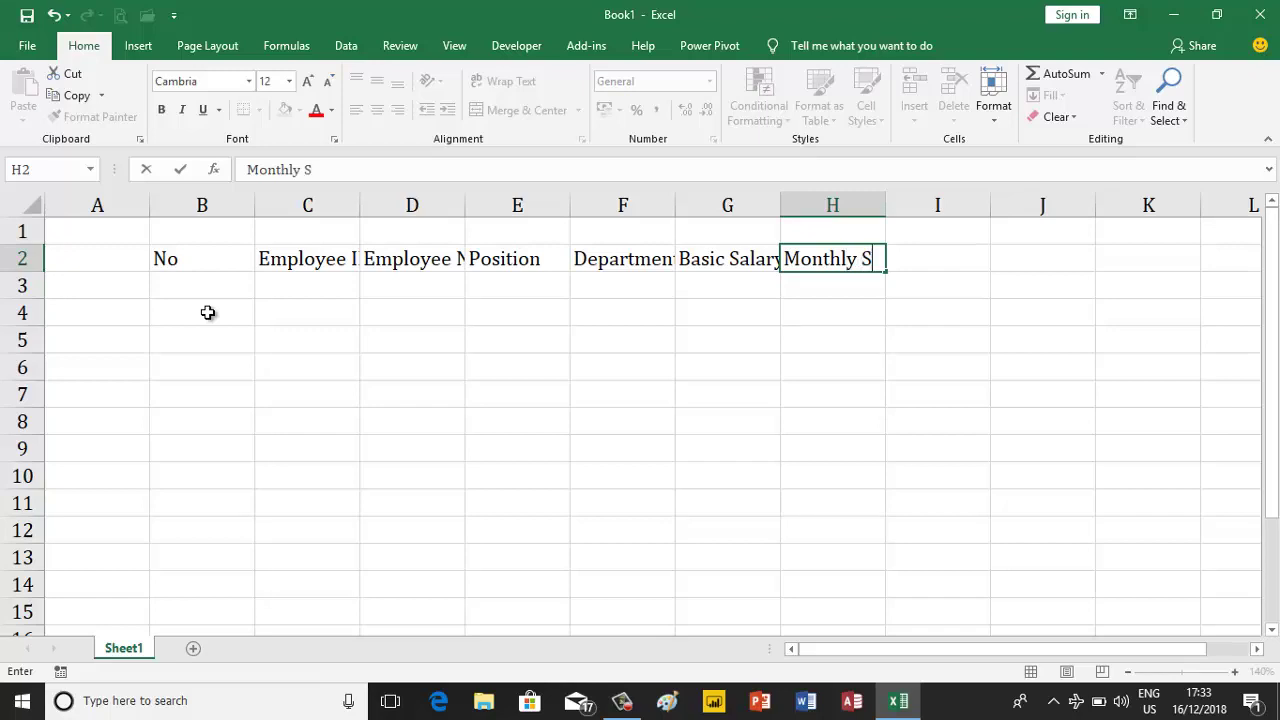
type("alary")
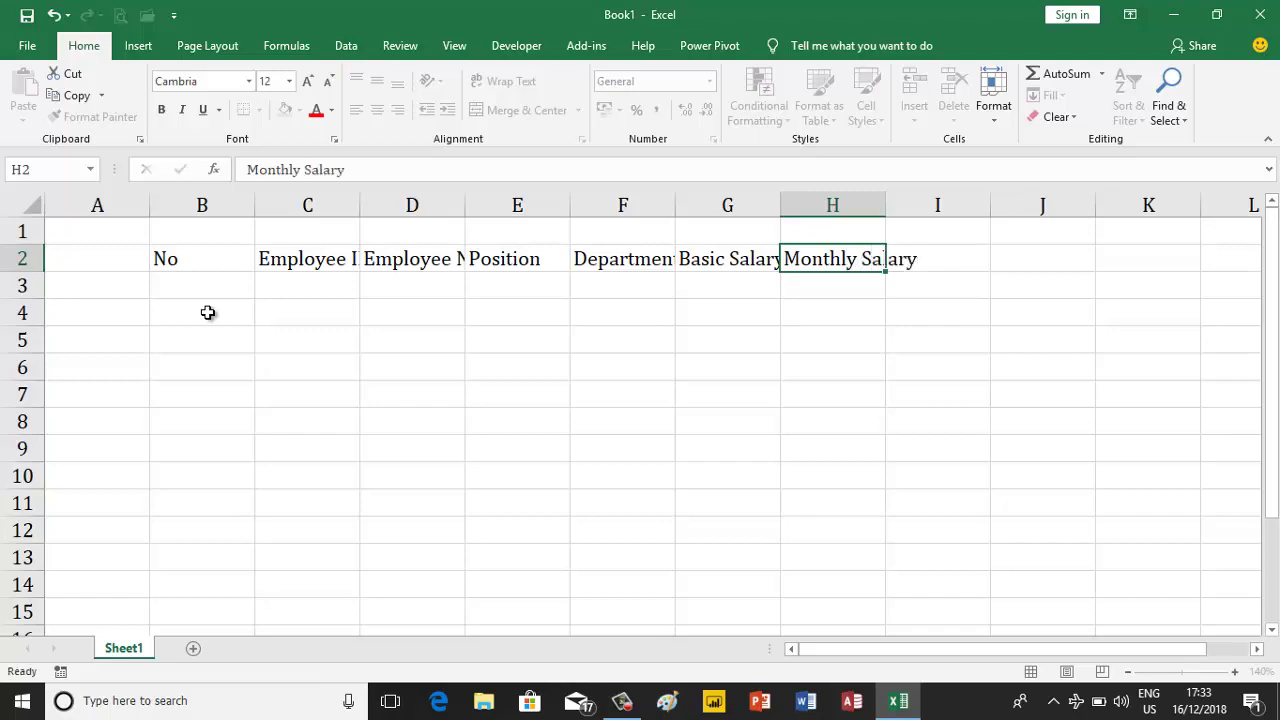
key("Tab")
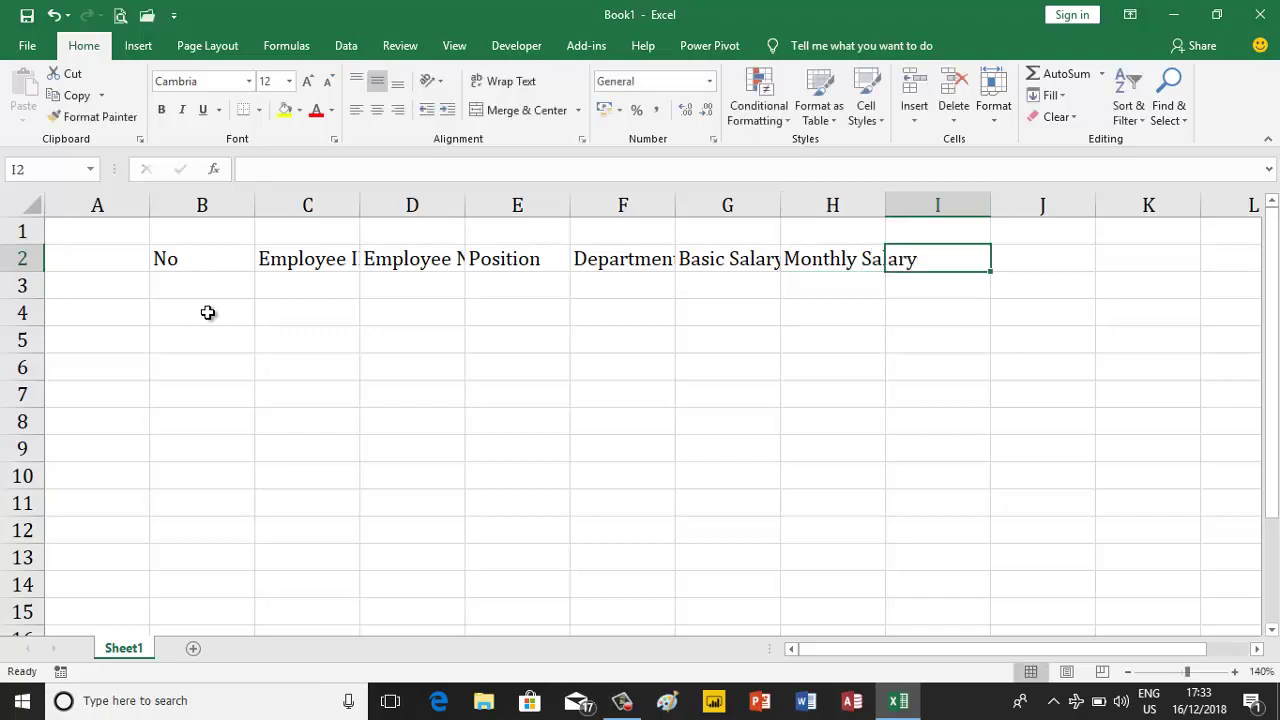
type("n")
key("BackSpace")
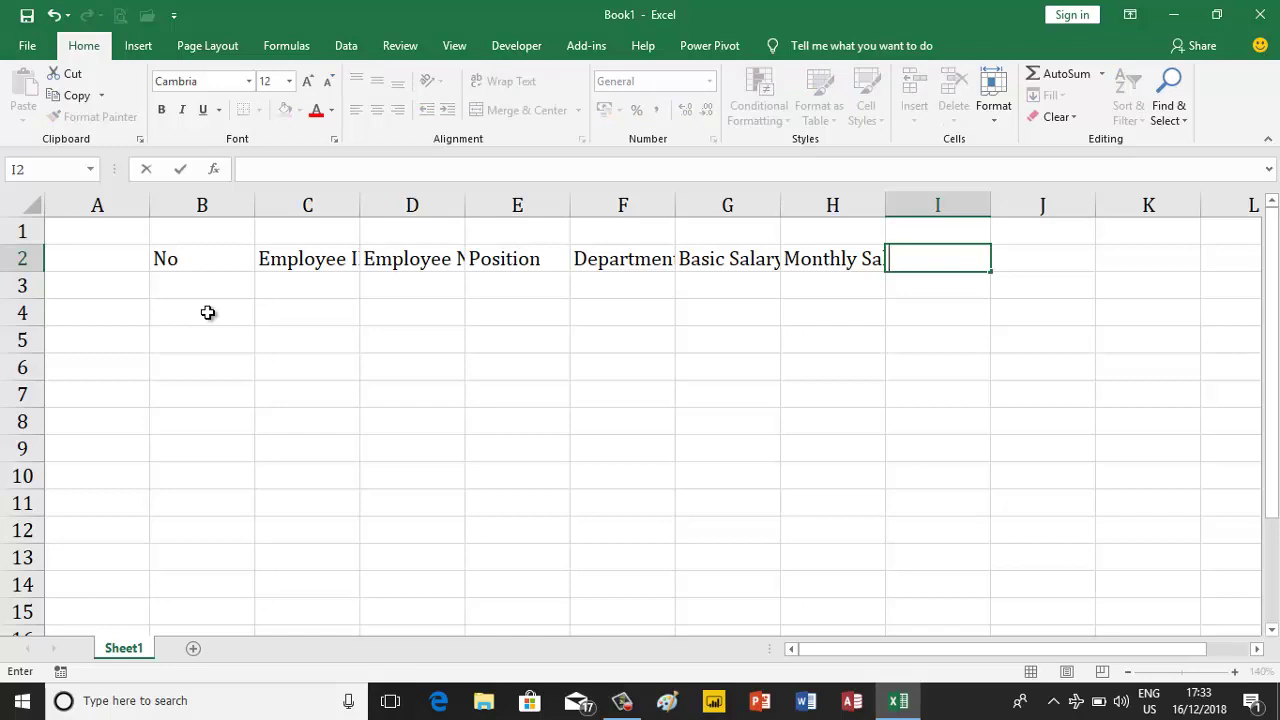
type("In Date")
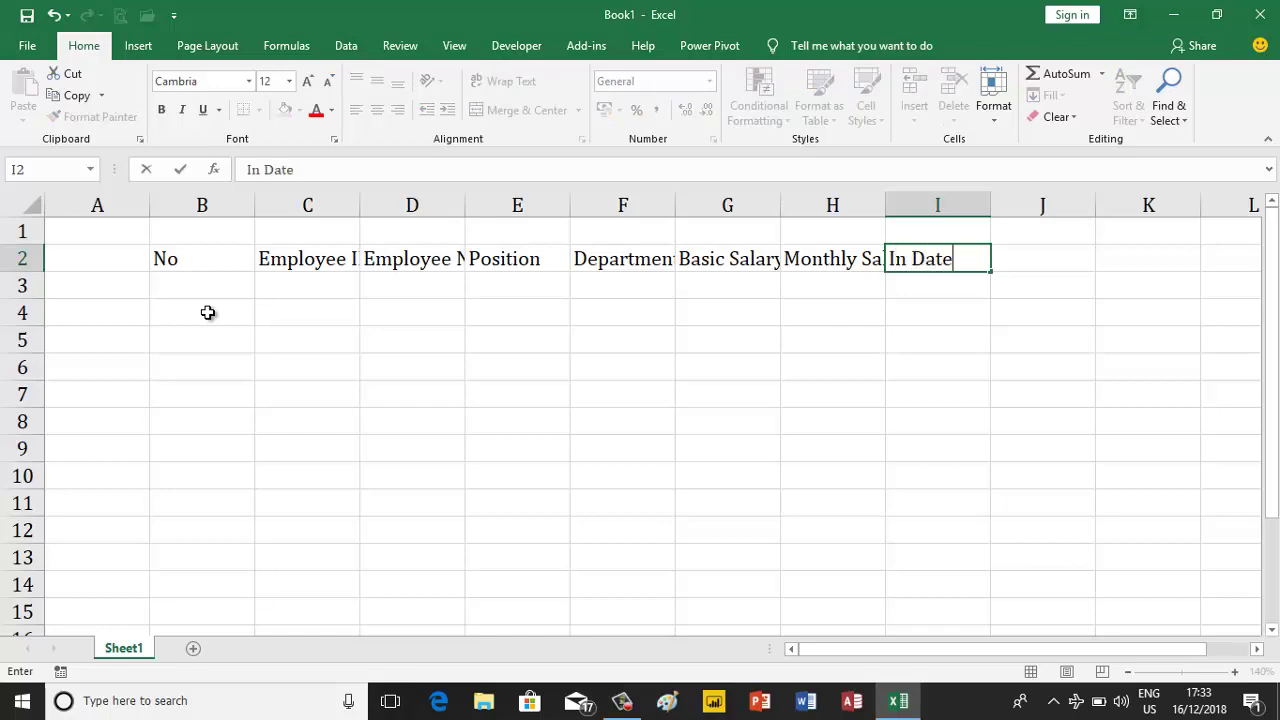
key("Tab")
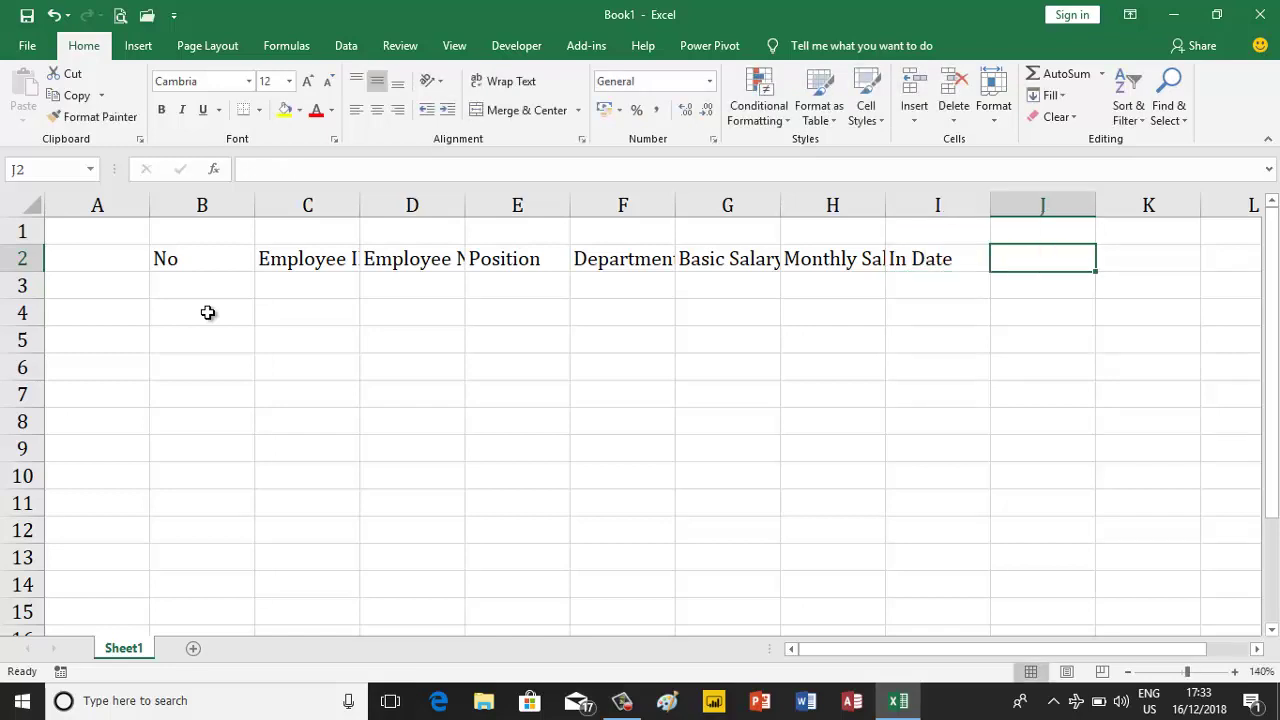
- Finish with Marital Status, Child, Parents and SSB Card Number, then return to A2
type("M")
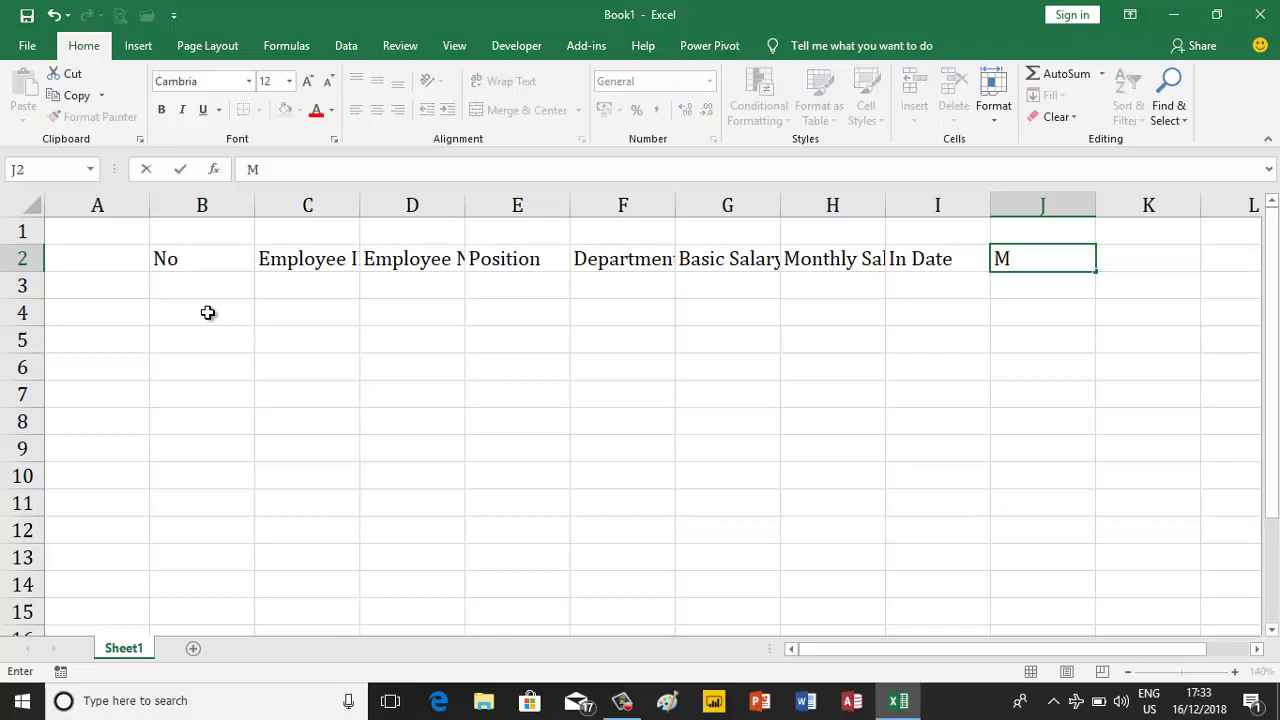
type("ari")
type("tal ")
type("Stat")
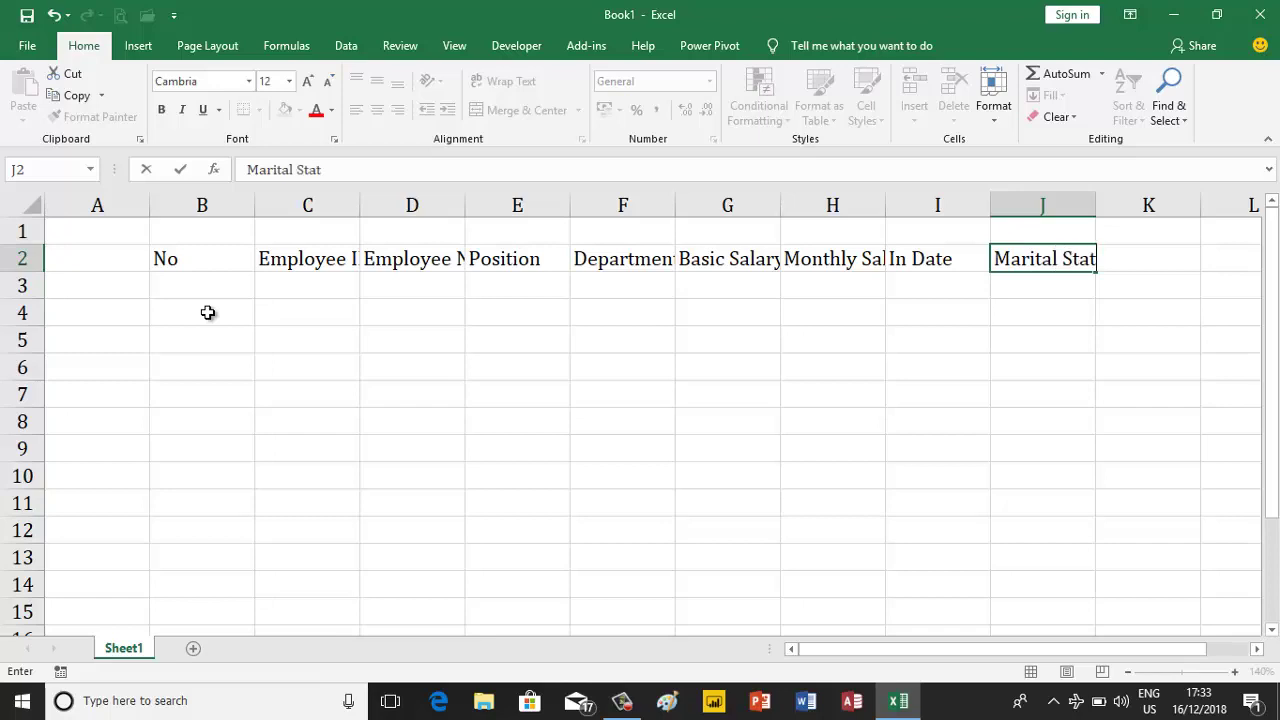
type("us")
key("Tab")
type("C")
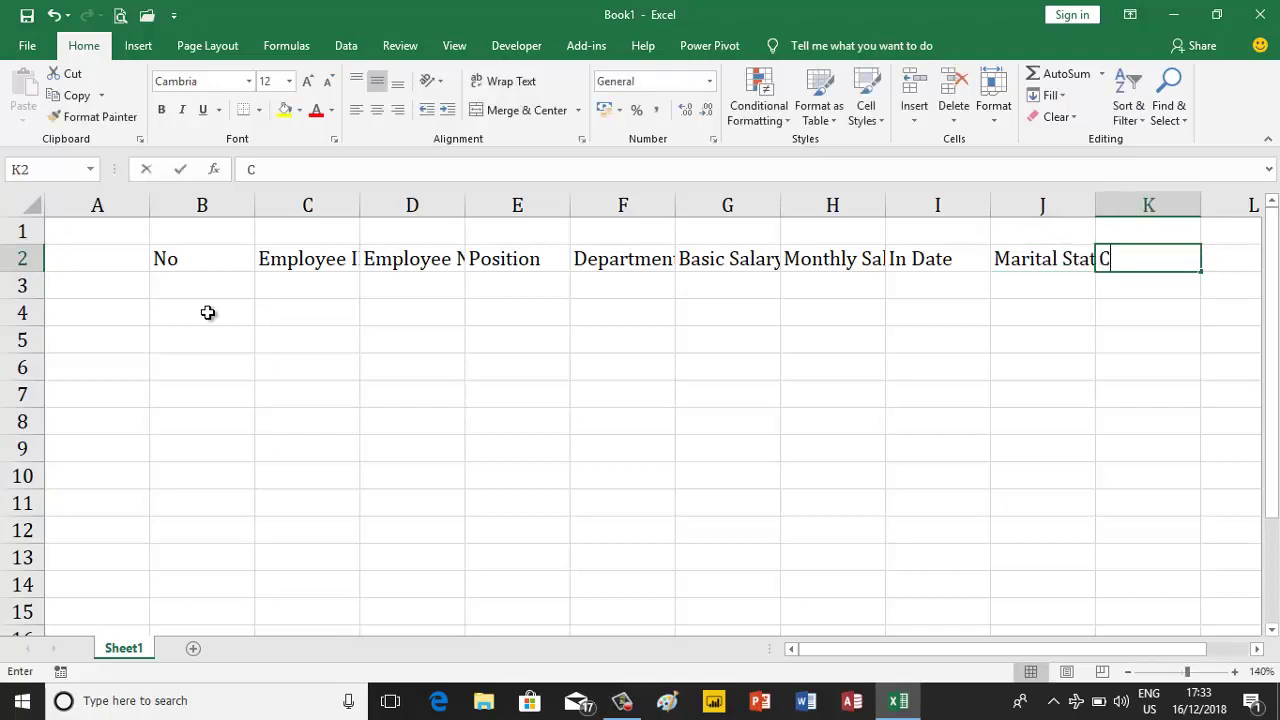
type("hild")
key("Tab")
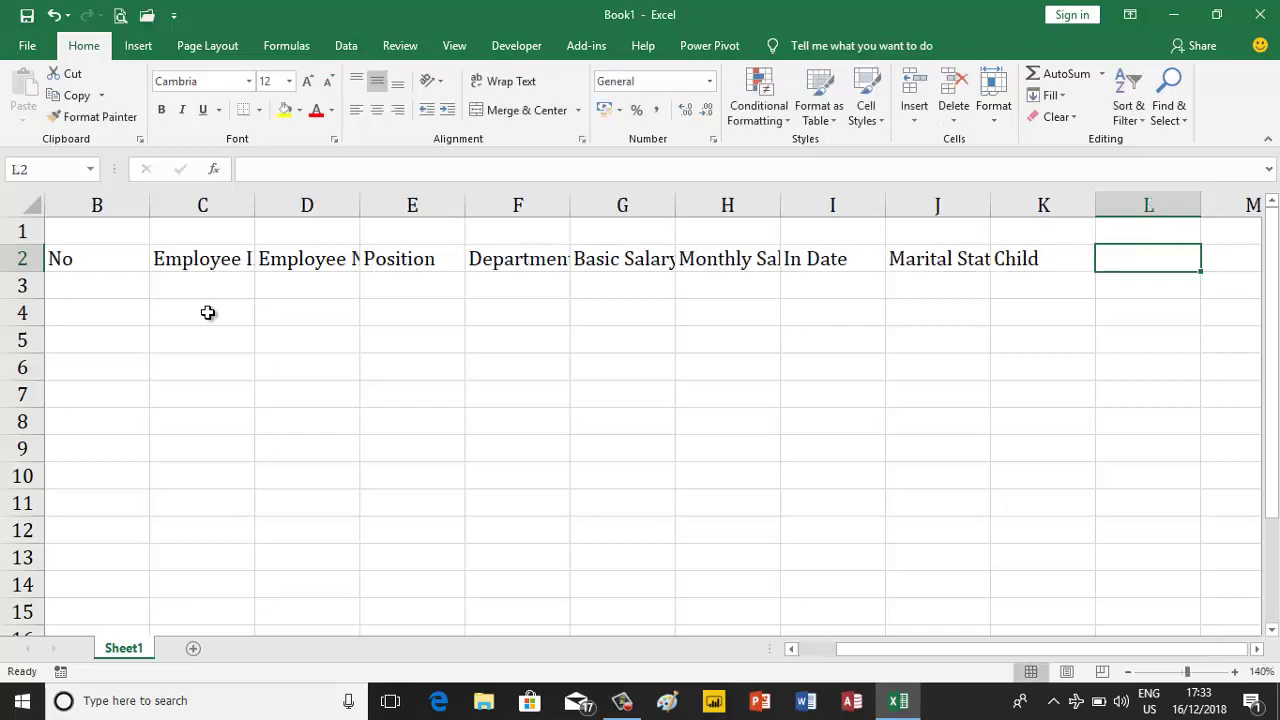
type("Parent")
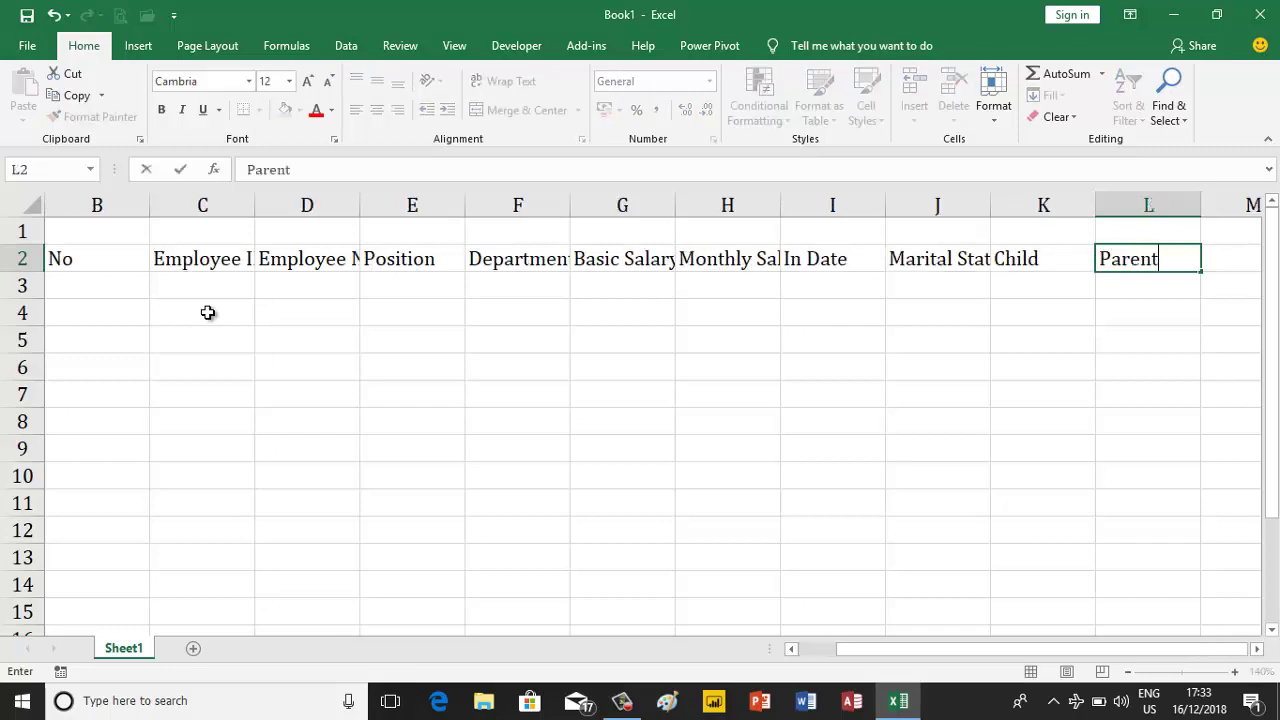
type("s")
key("Tab")
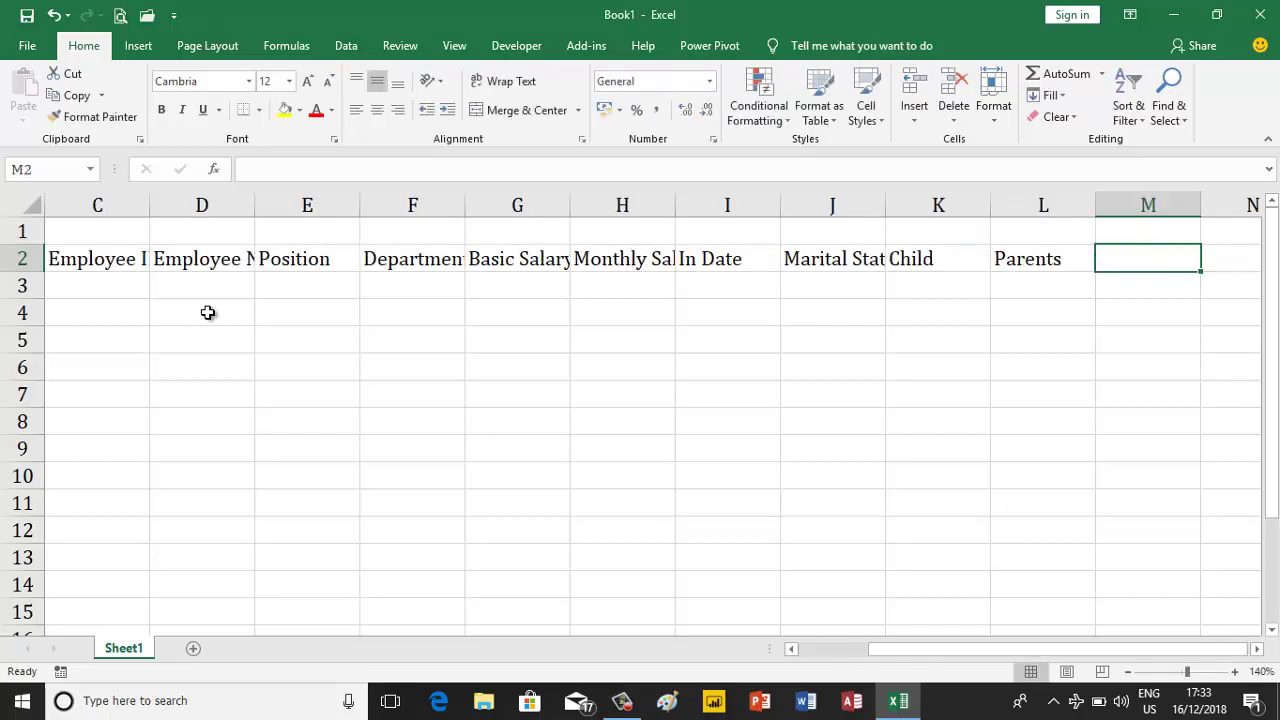
type("SSB")
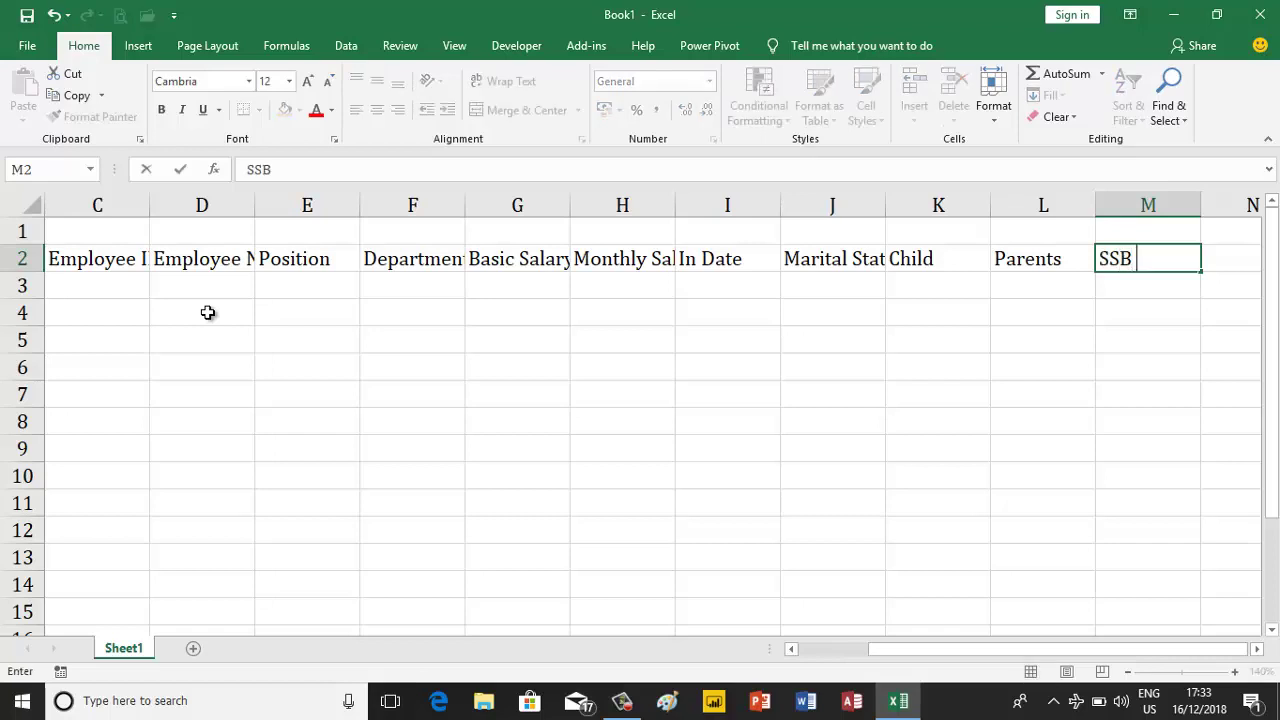
type("Card N")
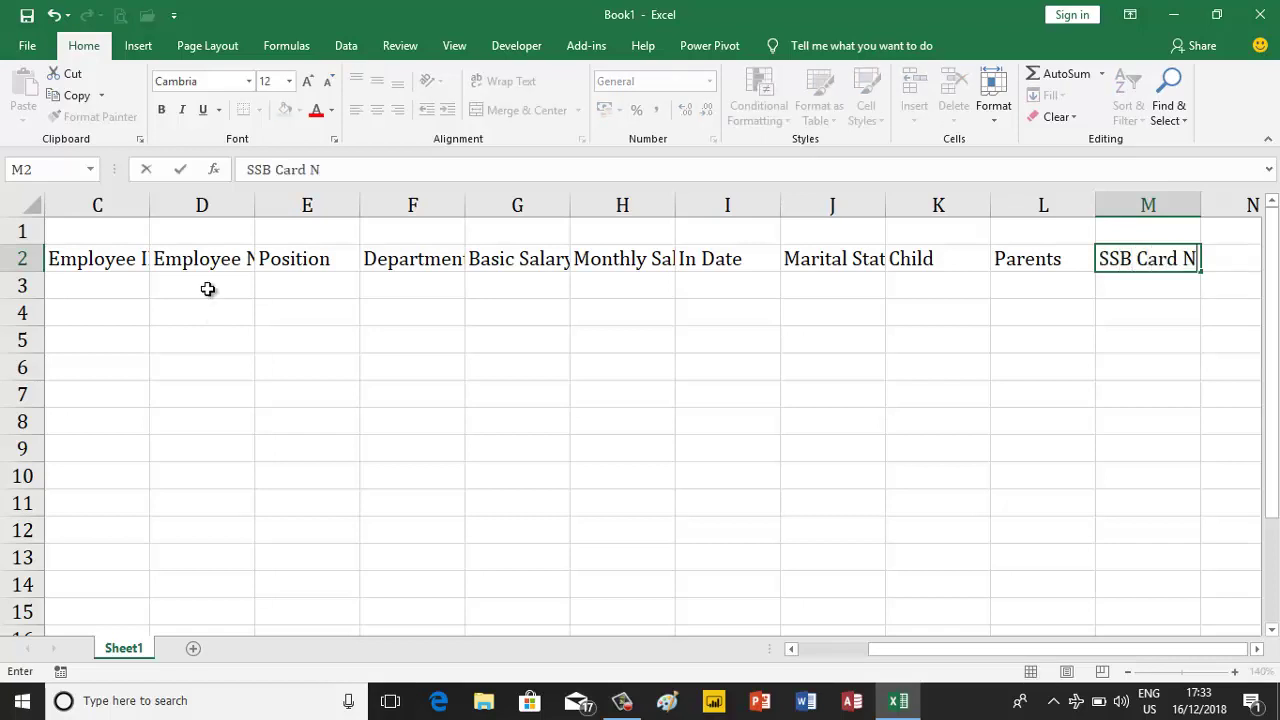
type("umber")
key("Return")
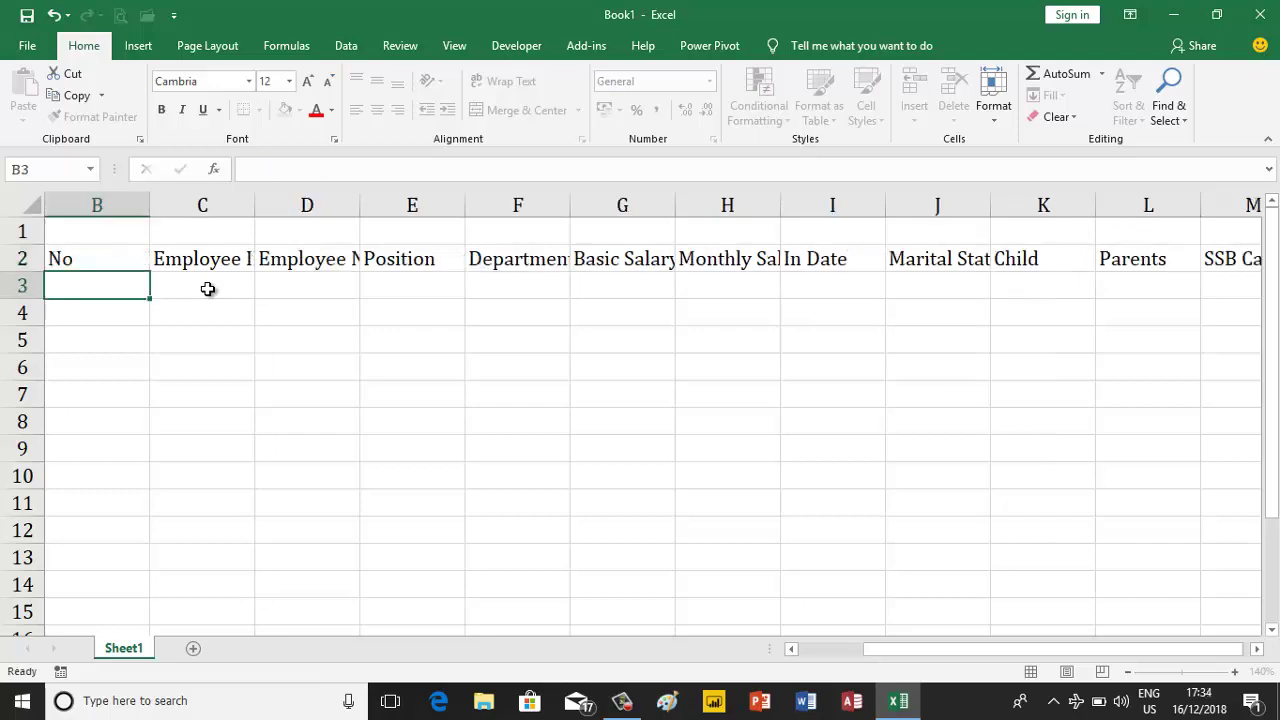
key("Up")
key("Left")
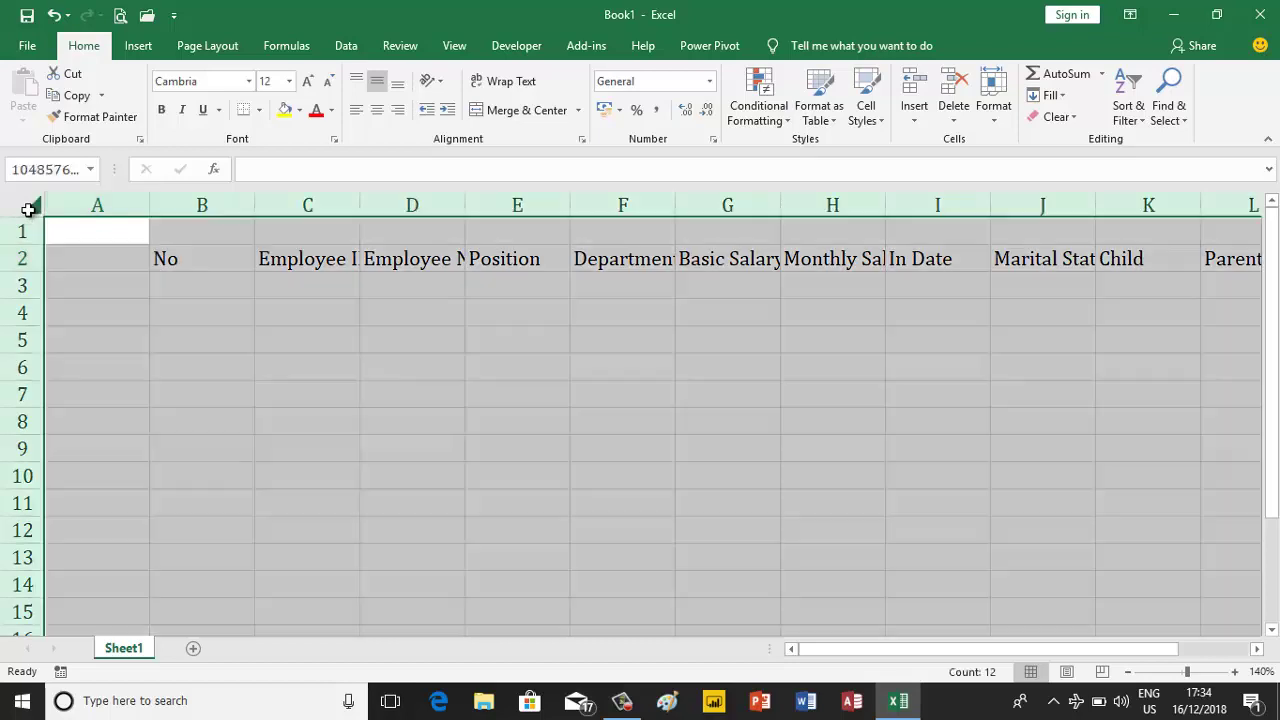
- Set the row height of every row on the sheet to 25
left_click(29, 209)
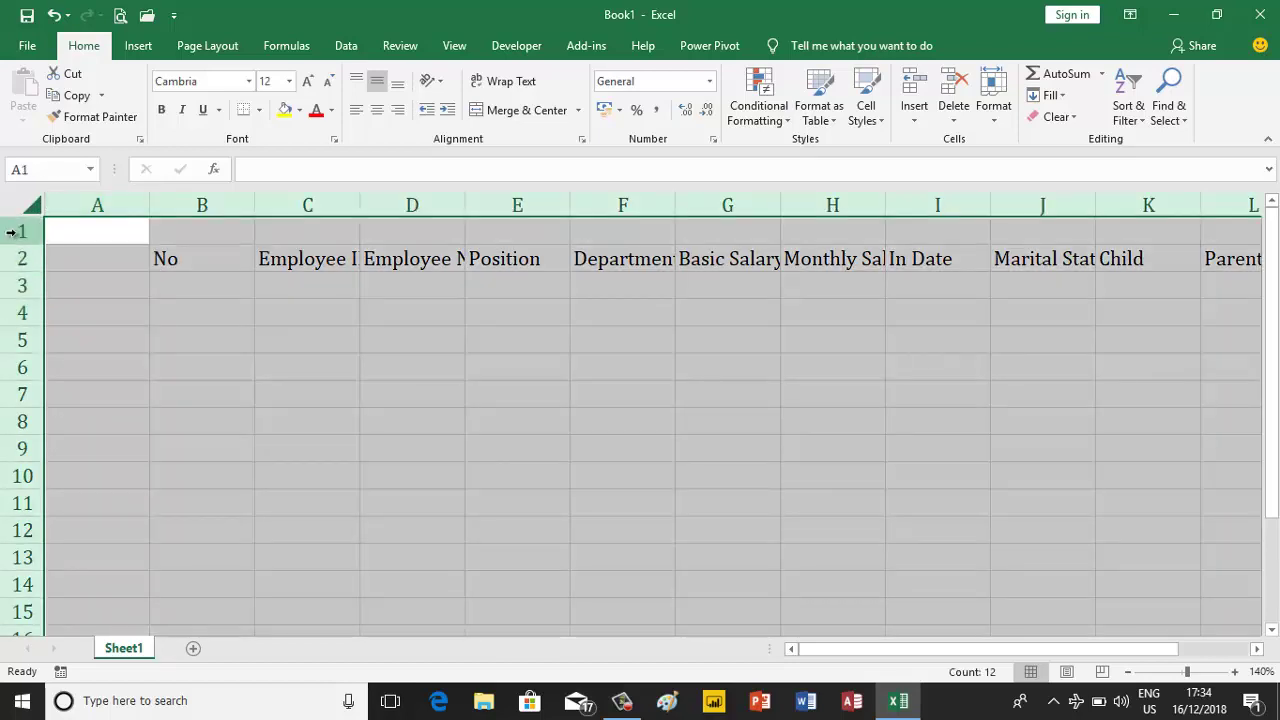
right_click(18, 314)
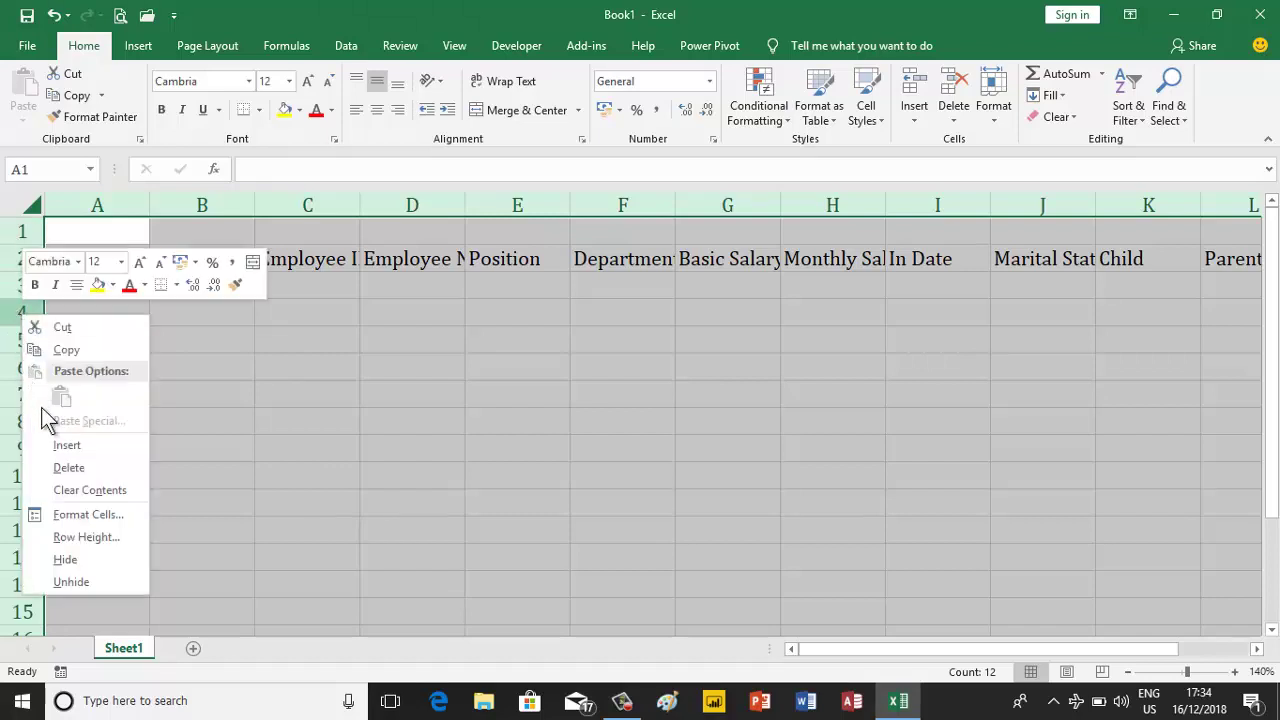
left_click(75, 540)
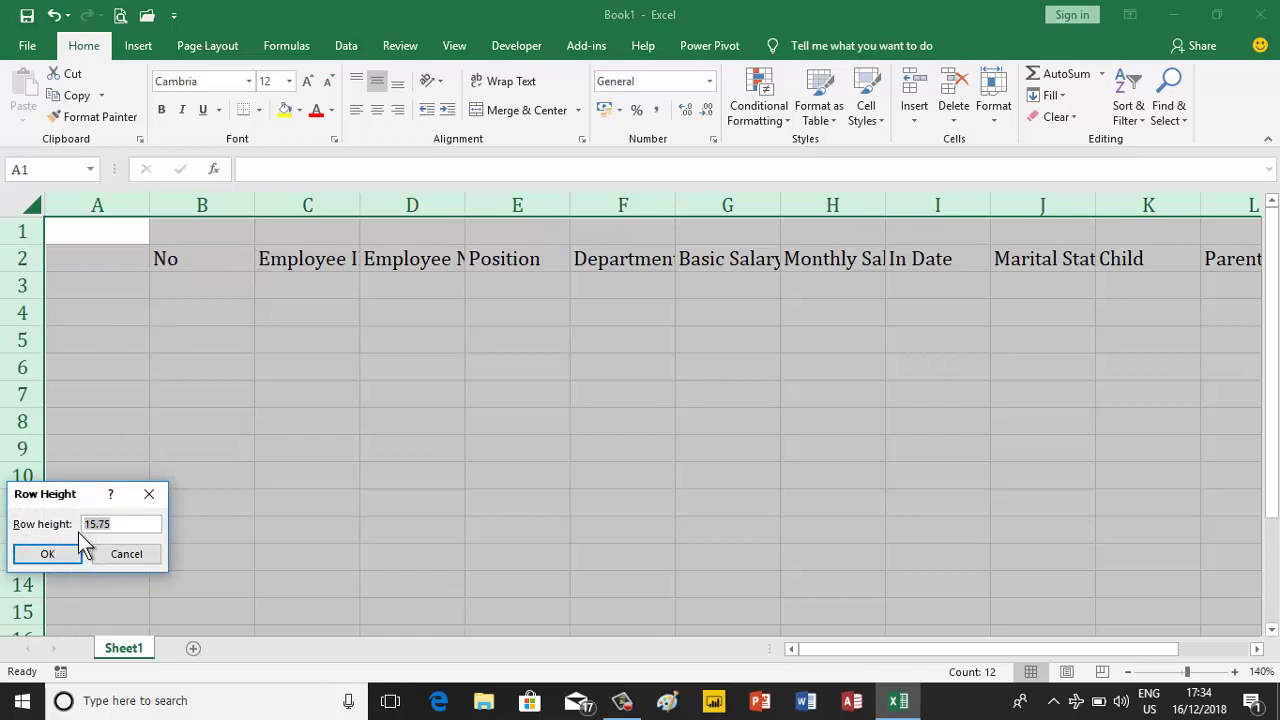
key("End")
key("BackSpace")
key("BackSpace")
key("BackSpace")
type("25")
double_click(105, 524)
left_click(58, 562)
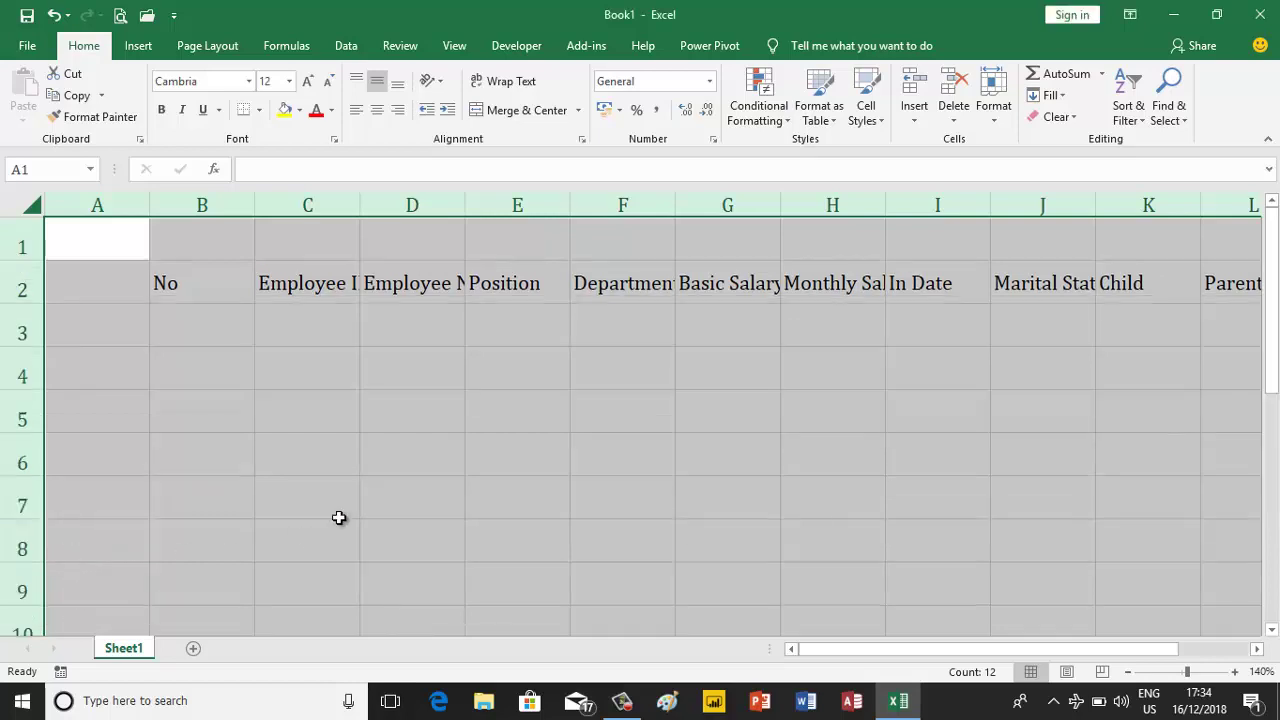
left_click(184, 296)
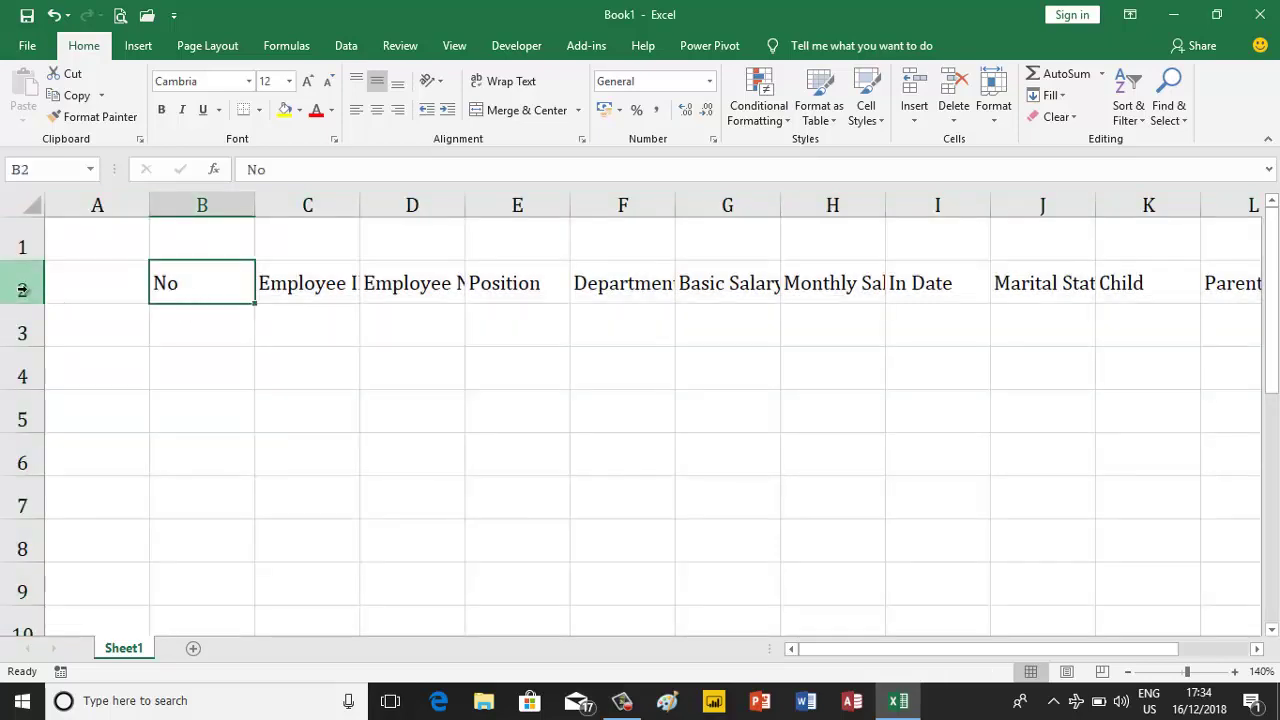
- Set the height of header row 2 to 45
left_click(22, 289)
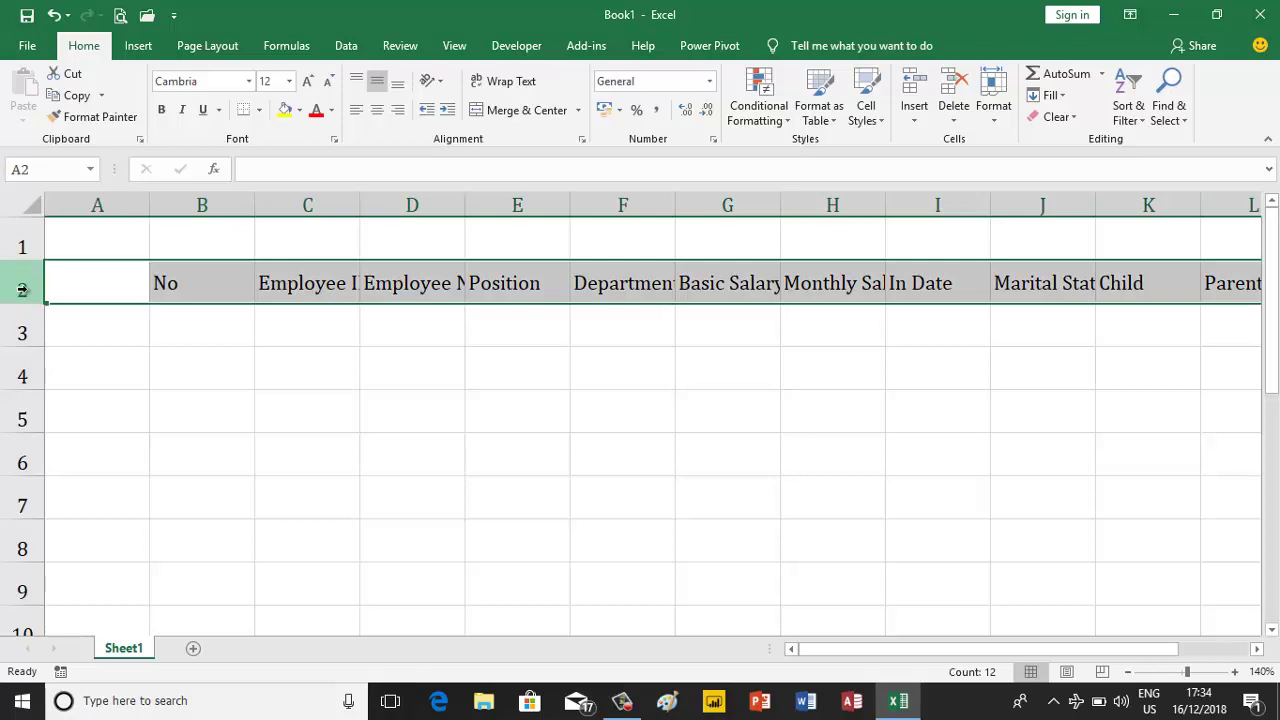
right_click(22, 289)
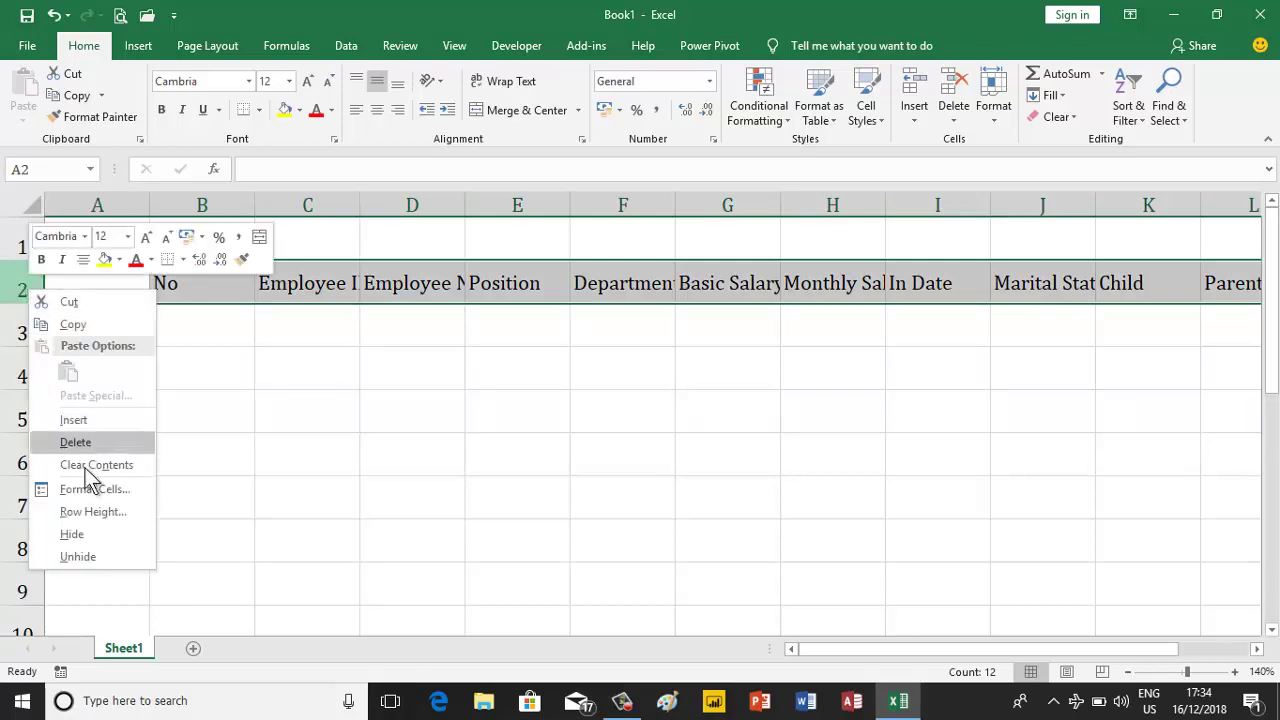
left_click(97, 512)
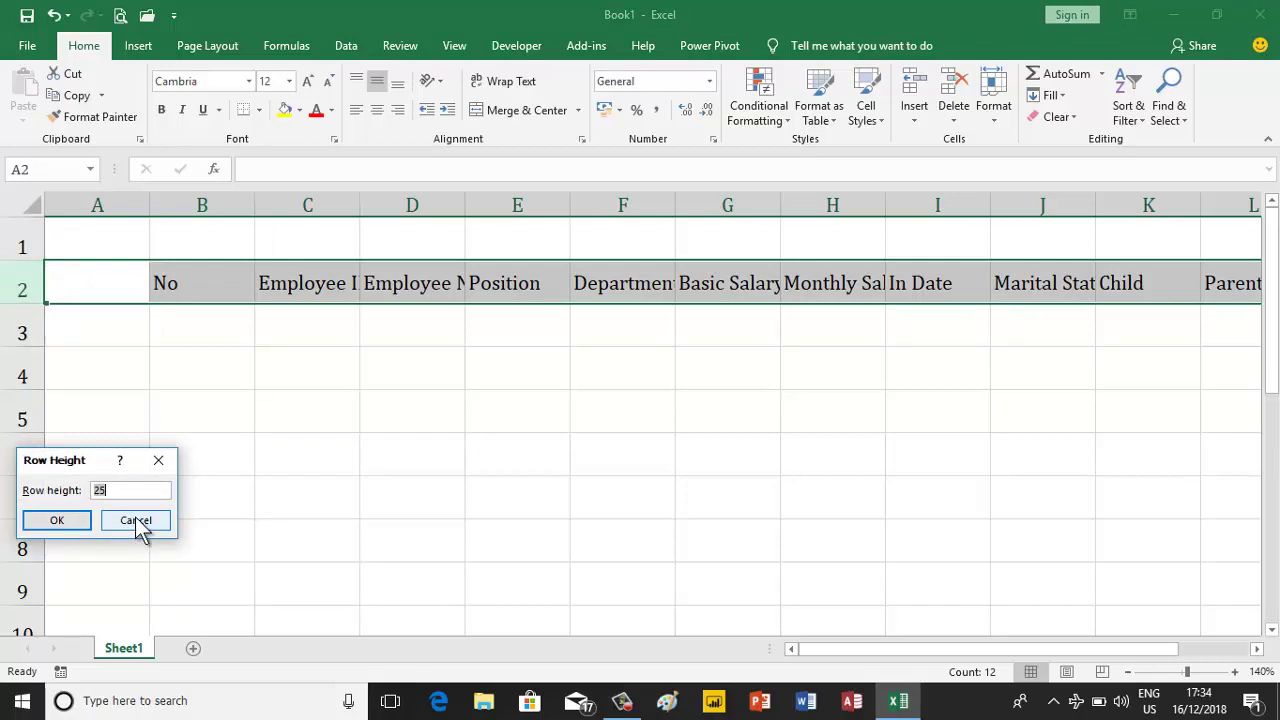
left_click(64, 522)
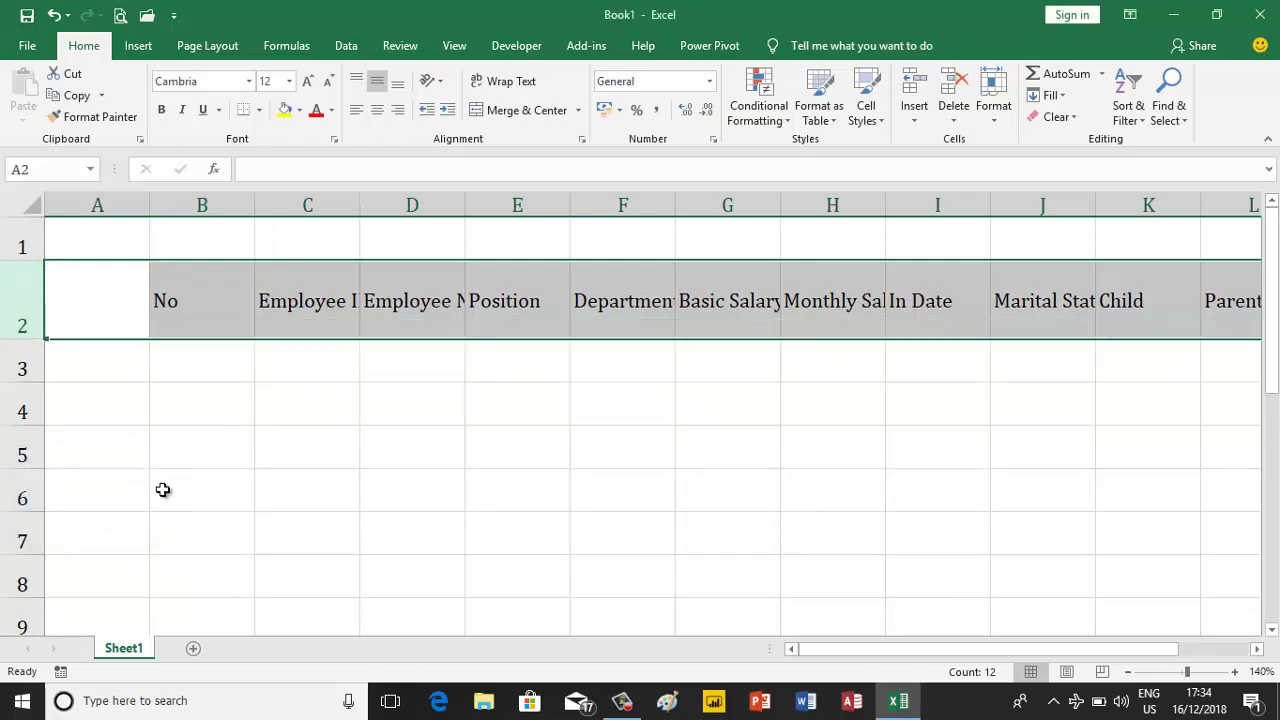
left_click(187, 322)
left_click(337, 312)
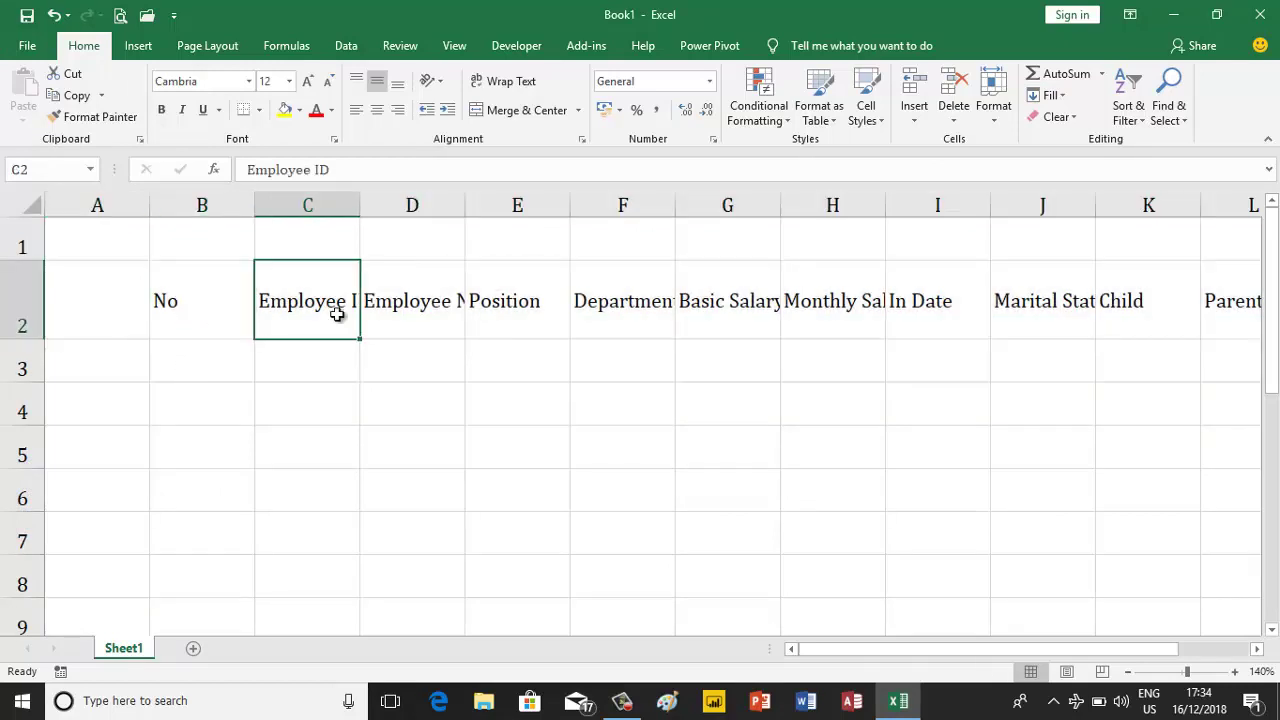
left_click(206, 310)
- Horizontally centre the headers in B2:M2
left_click_drag(254, 308, 1277, 298)
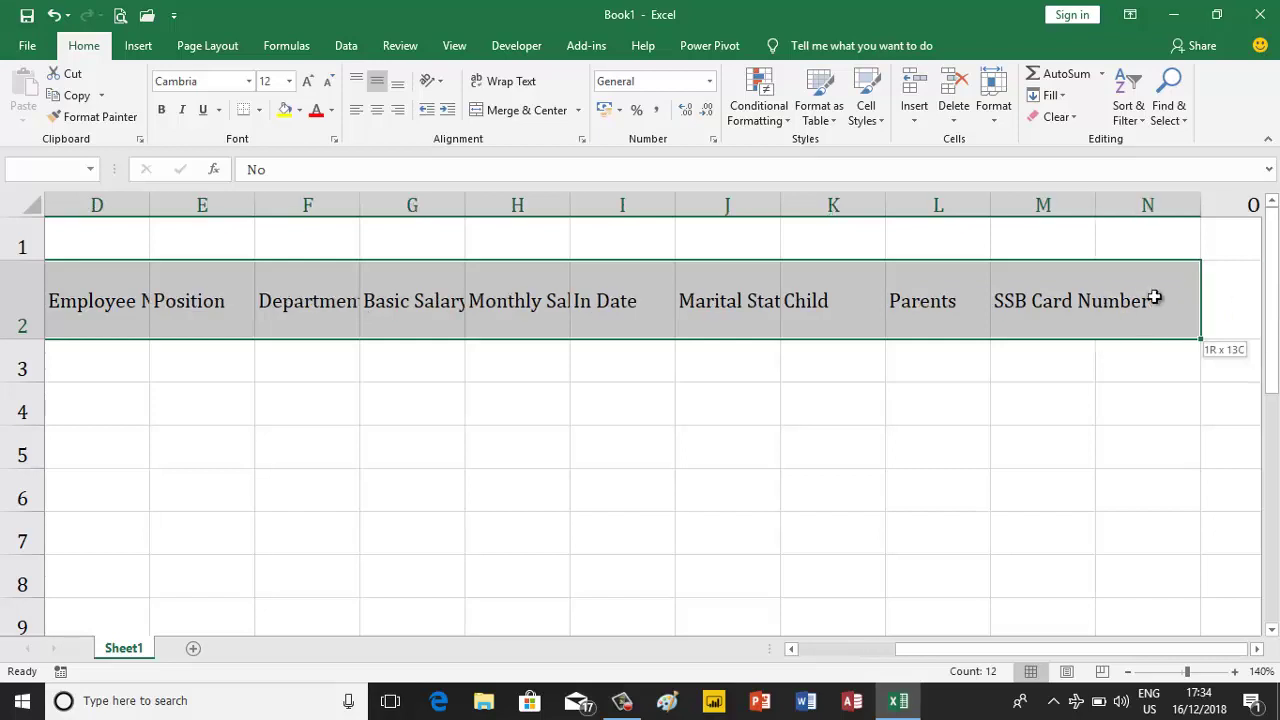
left_click_drag(1277, 298, 1074, 294)
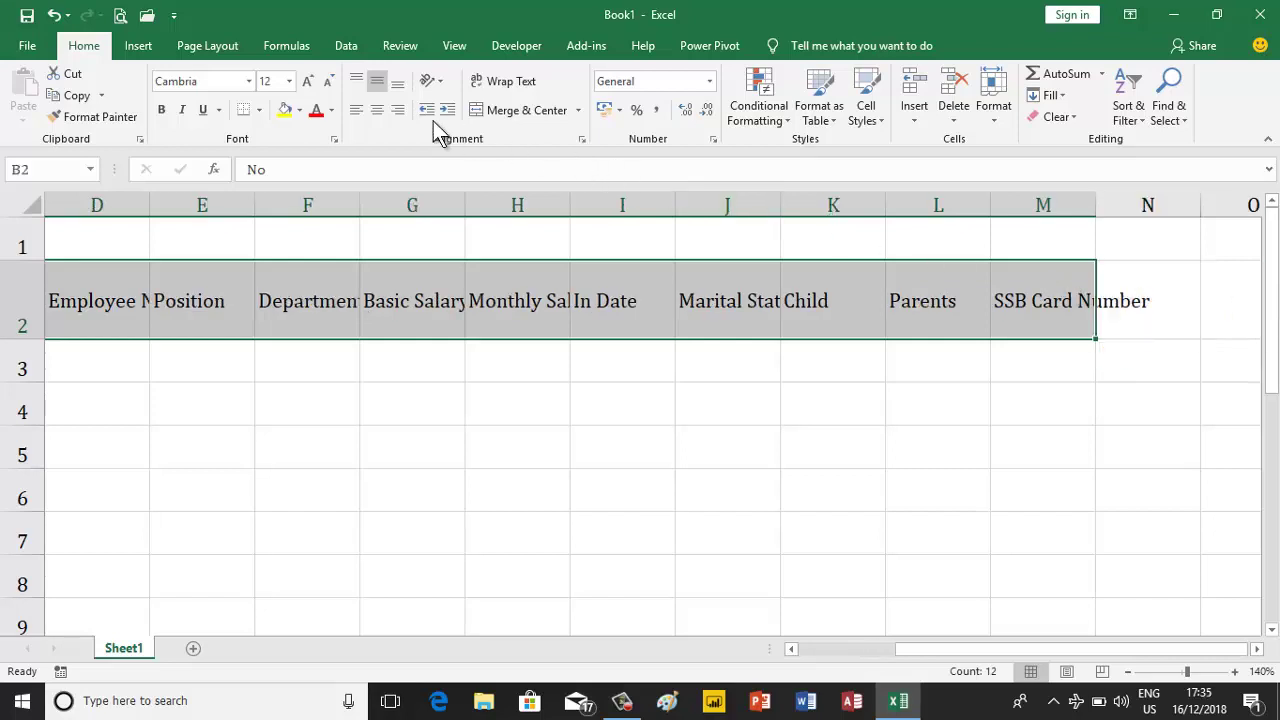
left_click(380, 117)
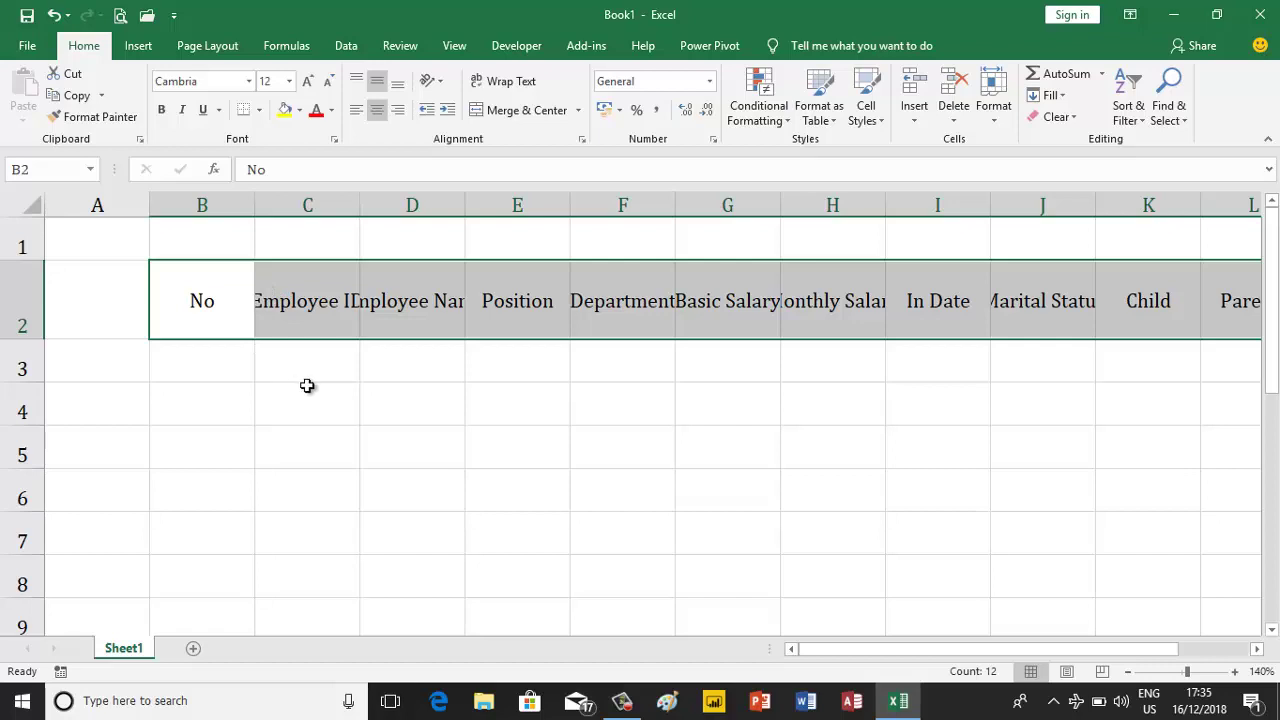
- Convert B2:M2 into a table with headers, Table1, and reselect B2
left_click(140, 50)
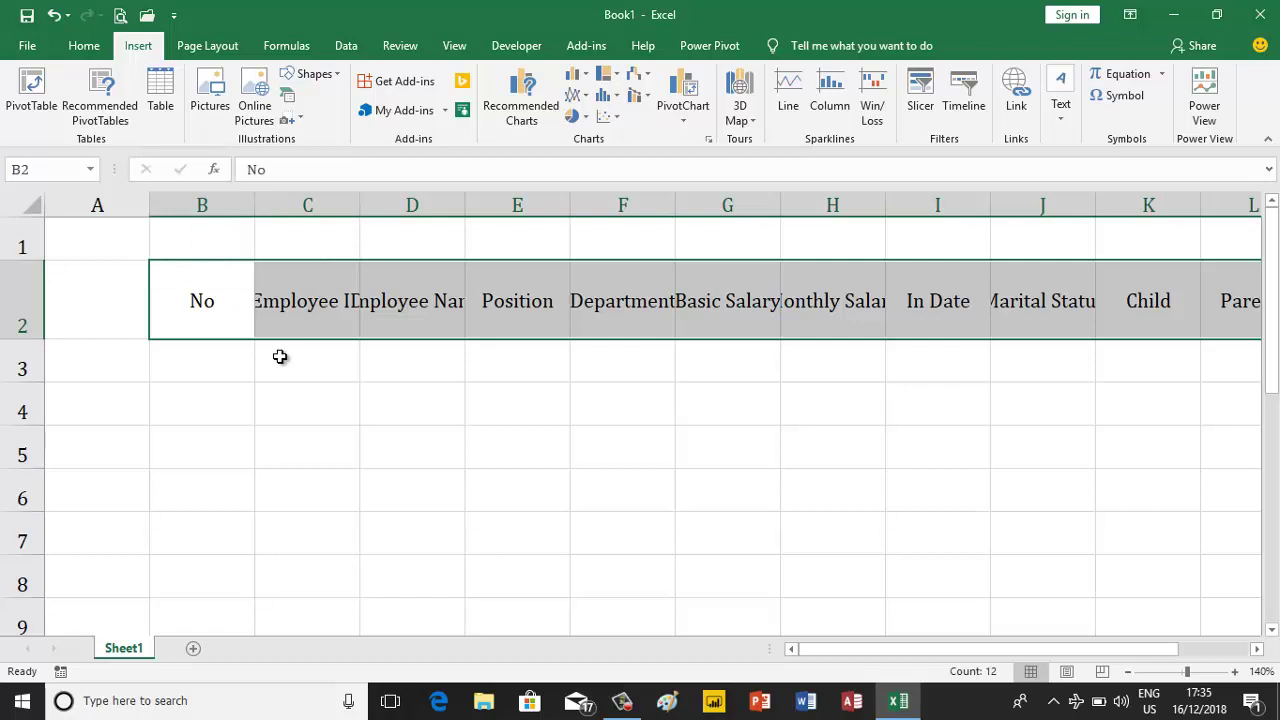
key("ctrl+t")
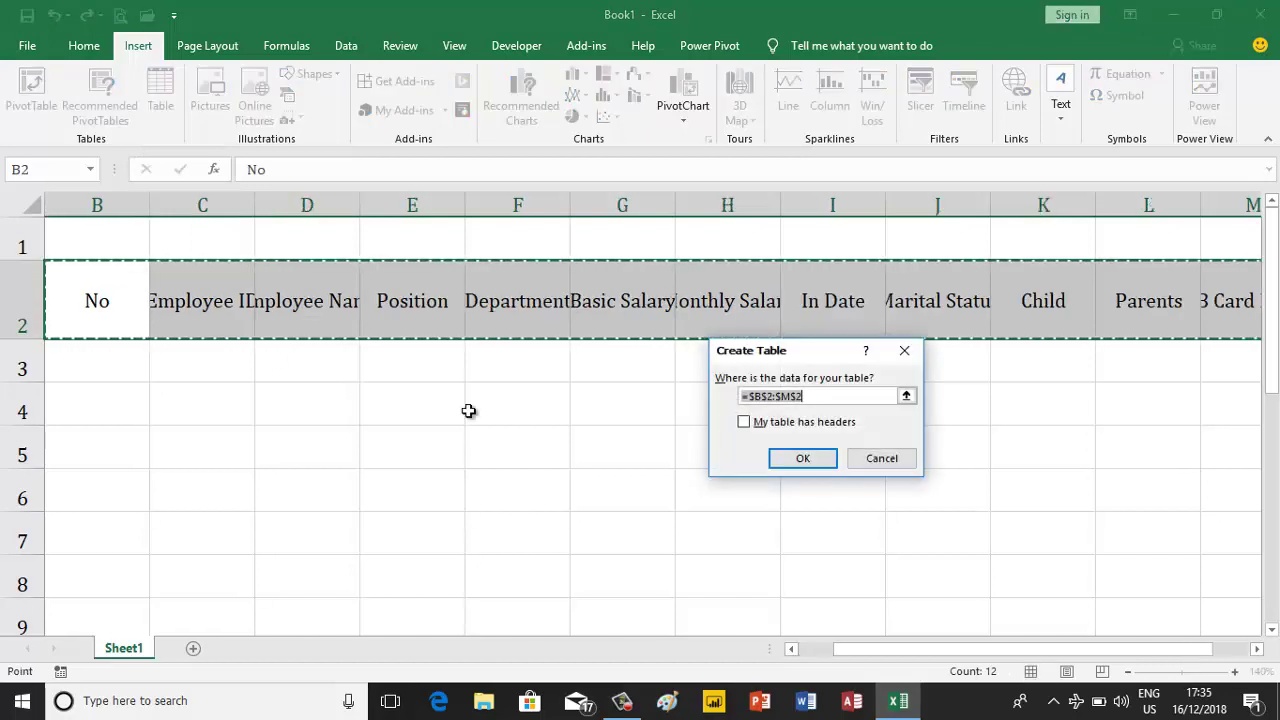
left_click(744, 422)
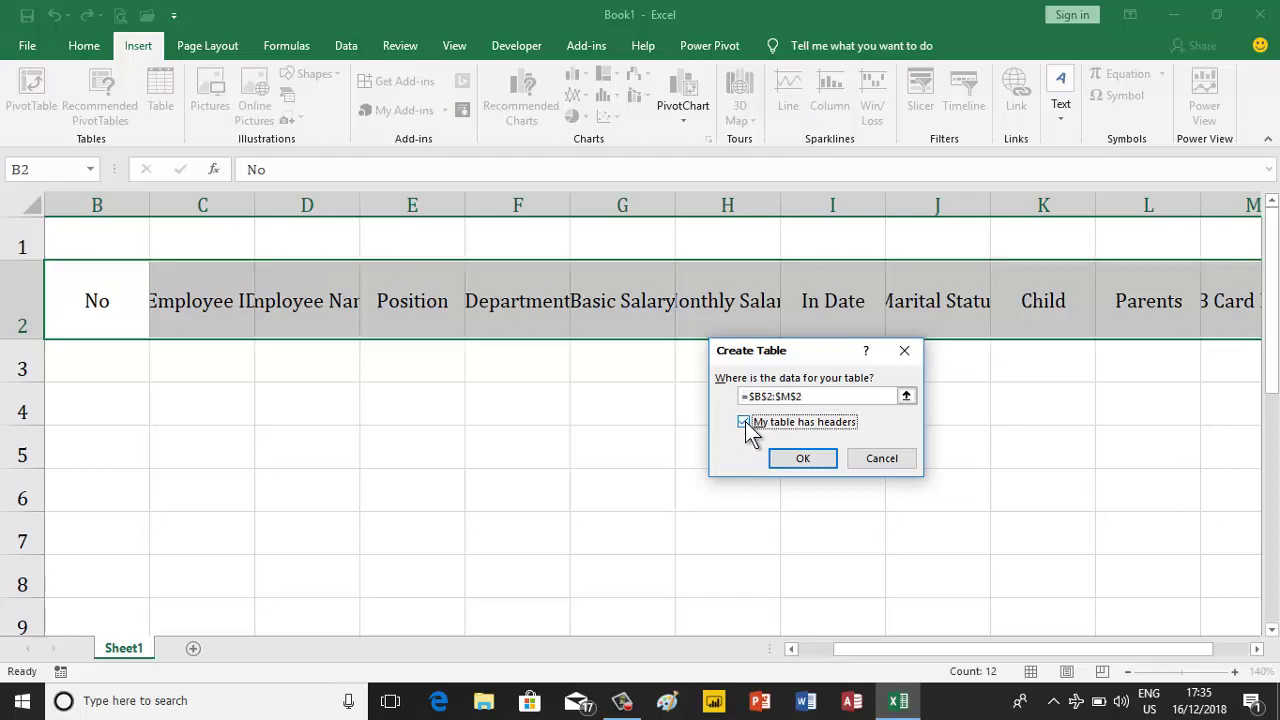
left_click(795, 462)
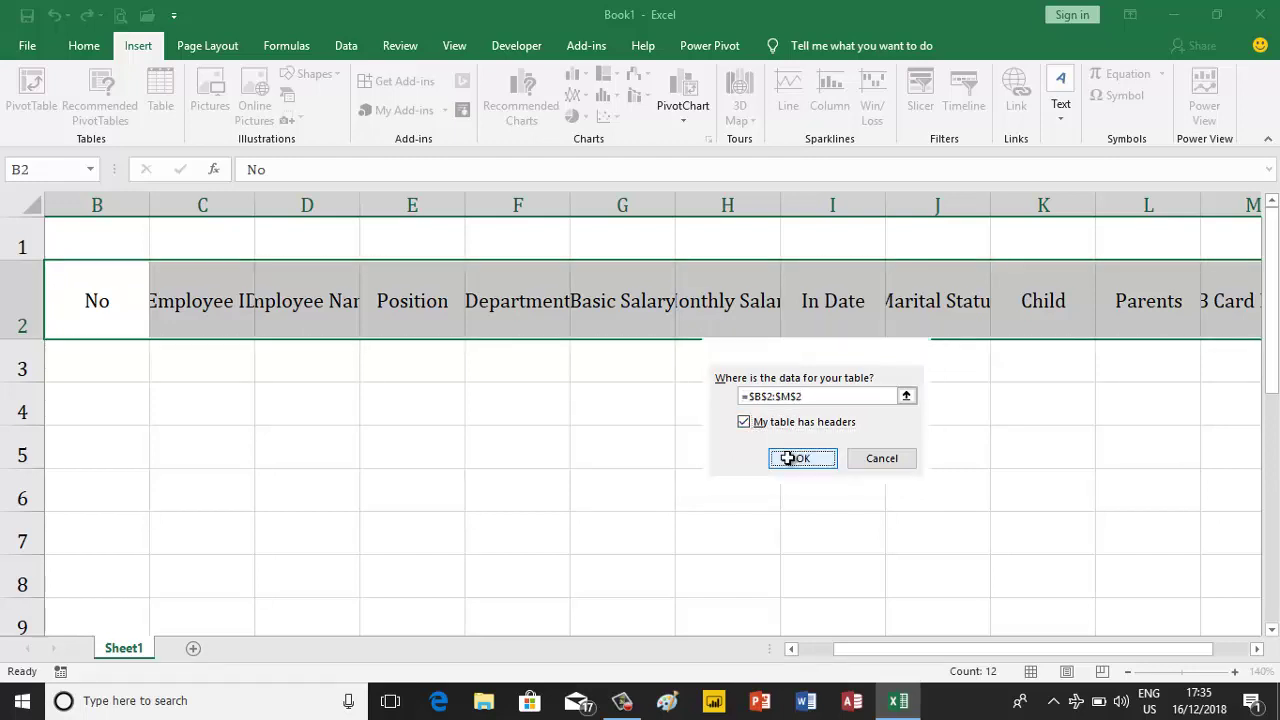
left_click(354, 327)
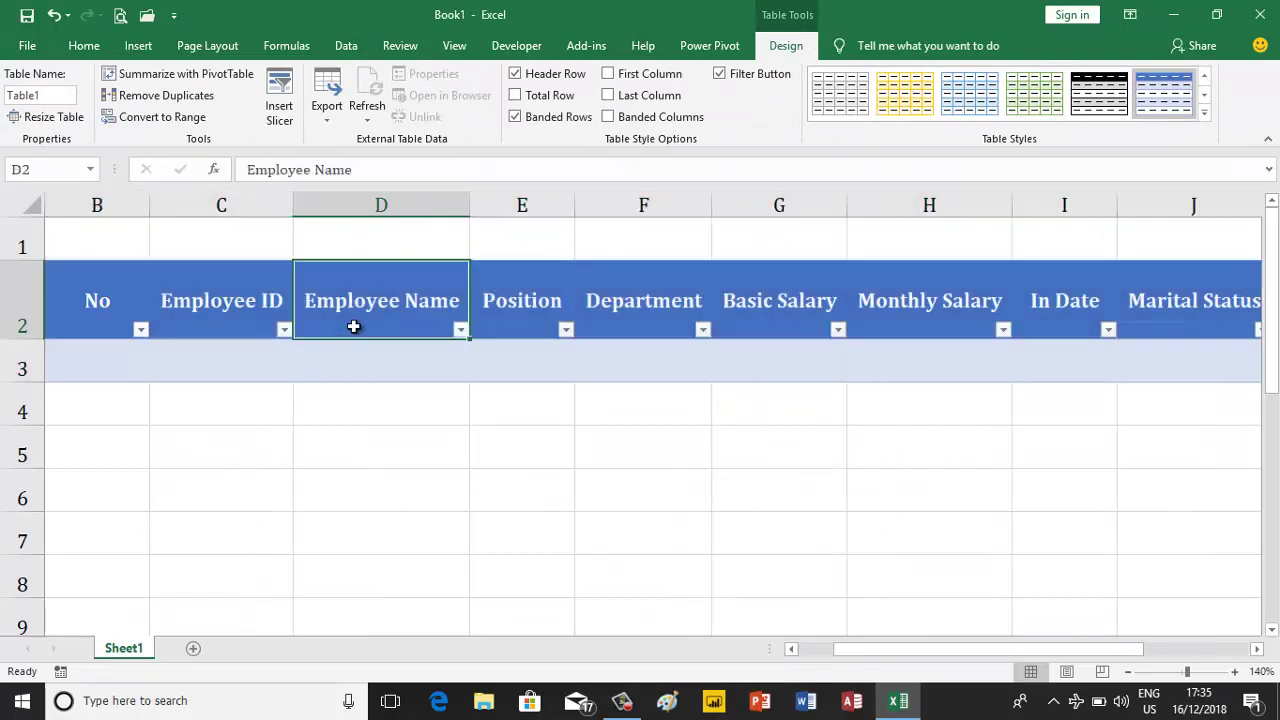
key("Left")
key("Left")
key("Left")
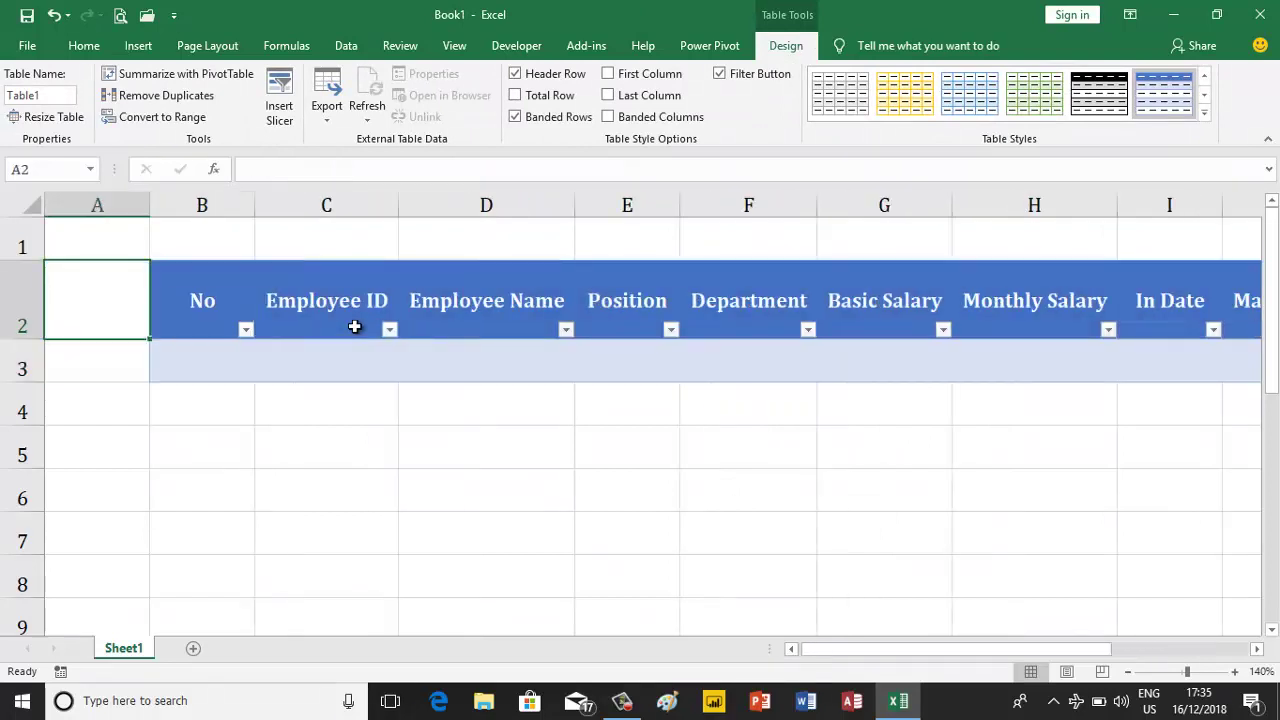
key("Right")
- Set column B width to 3
left_click(181, 202)
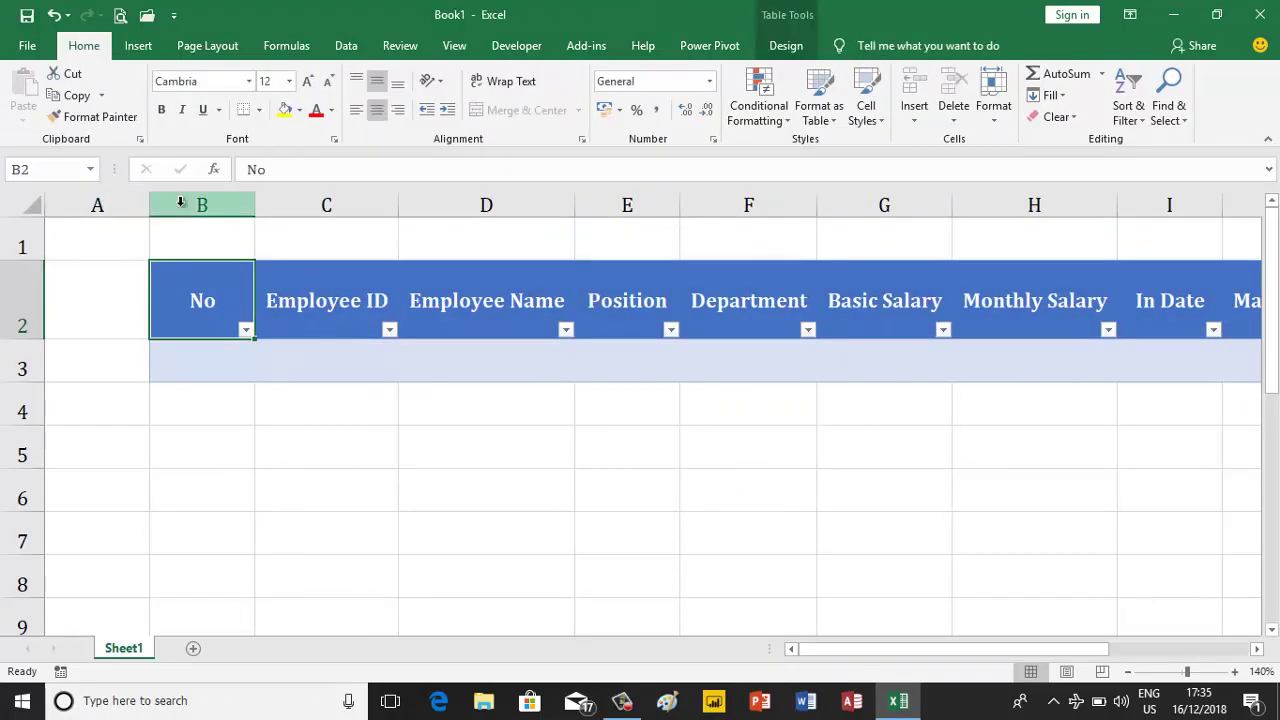
right_click(181, 202)
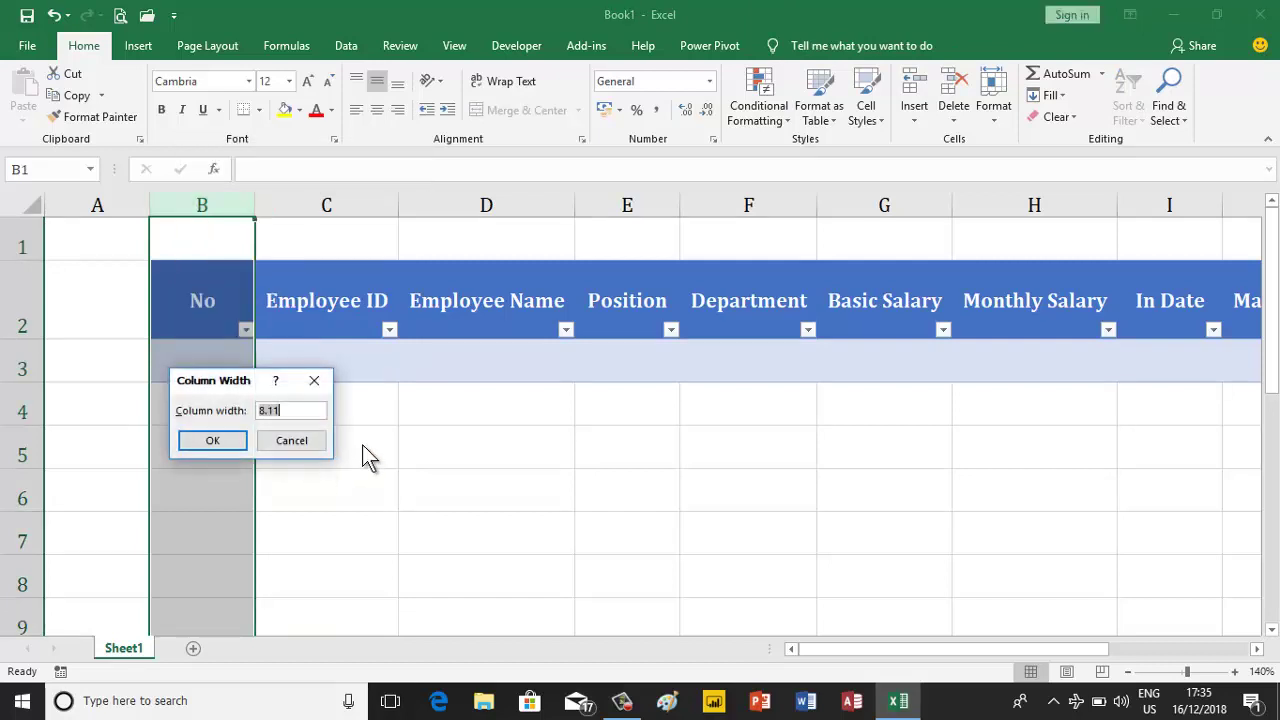
type("3")
key("Return")
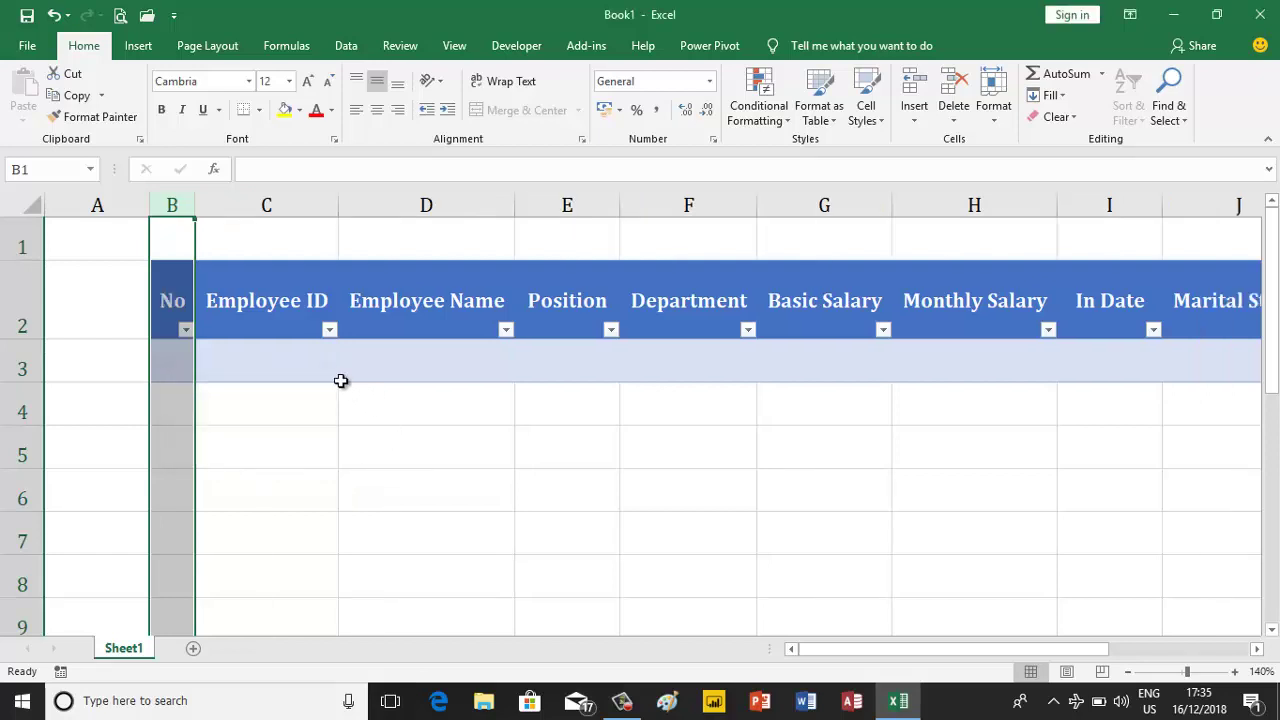
- Set column C width to 8 and wrap the Employee ID header
left_click(268, 204)
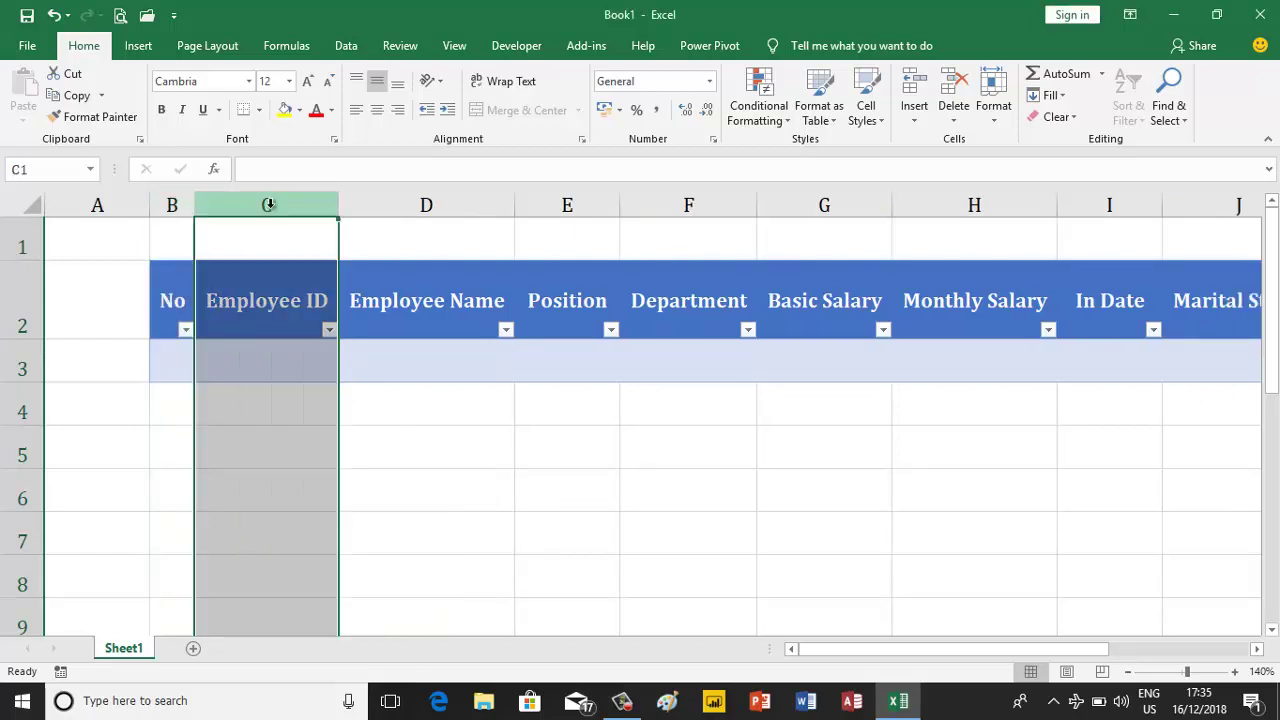
right_click(297, 205)
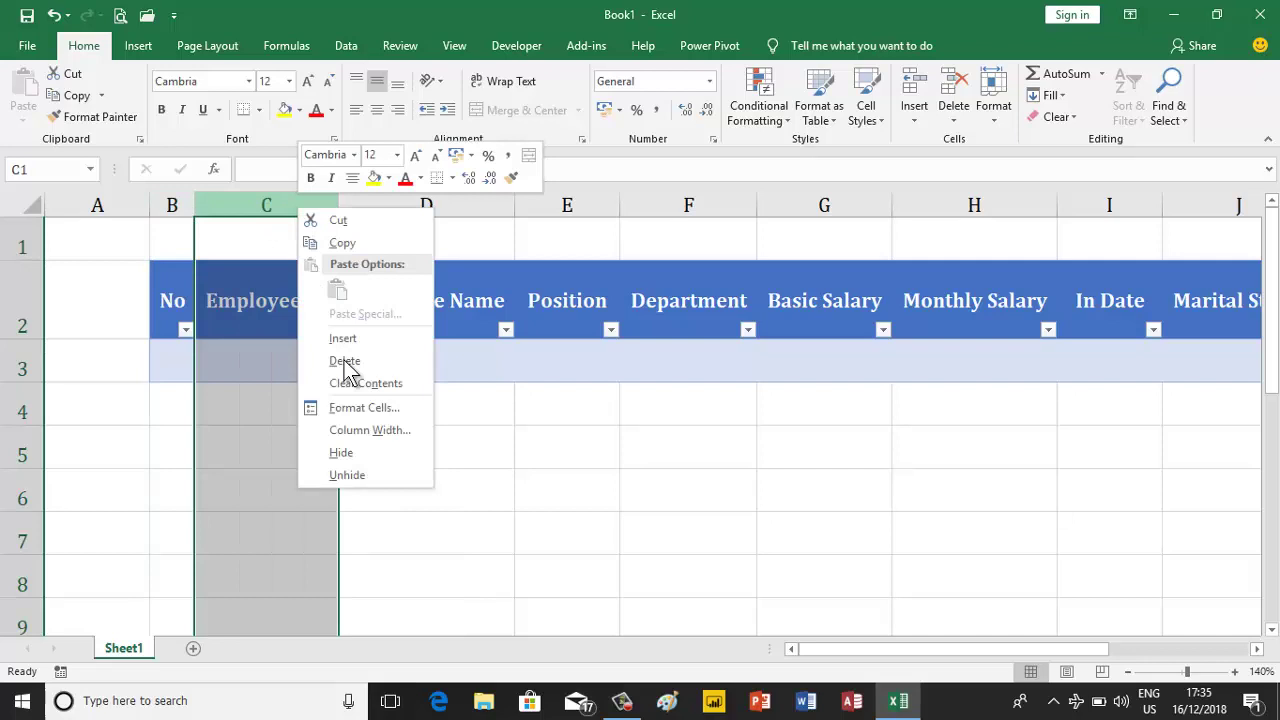
left_click(372, 433)
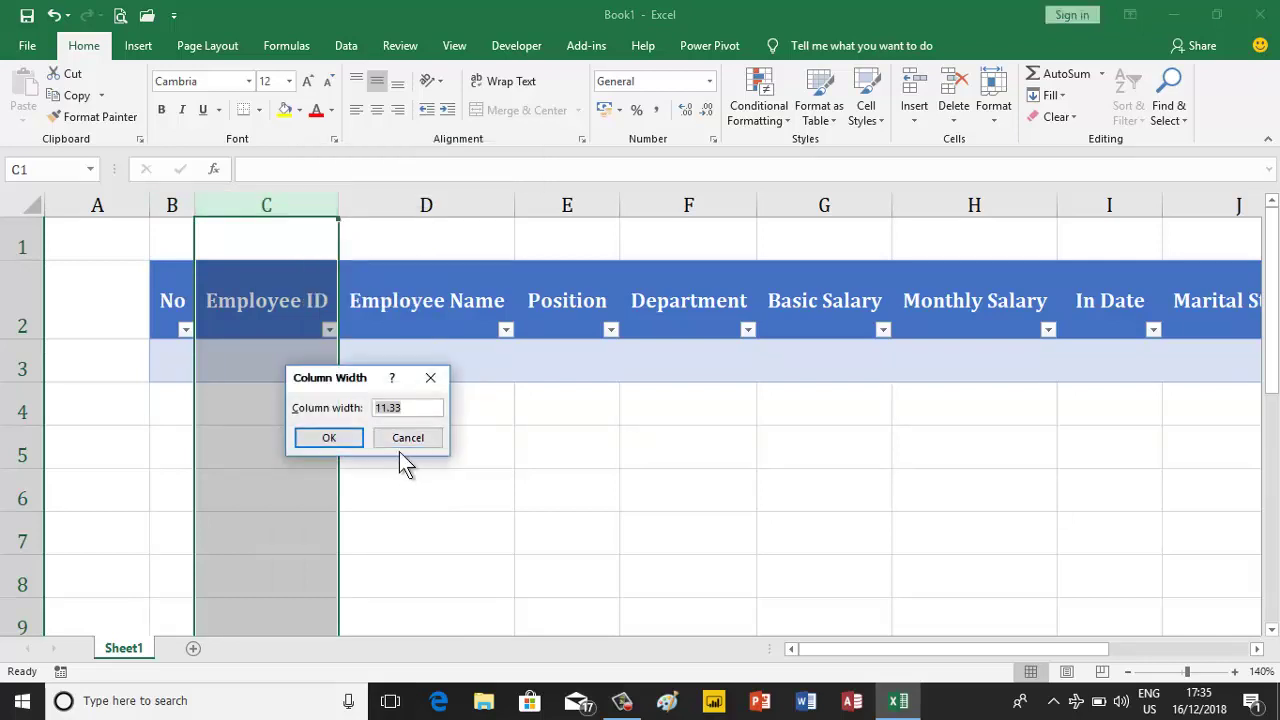
type("8")
key("Return")
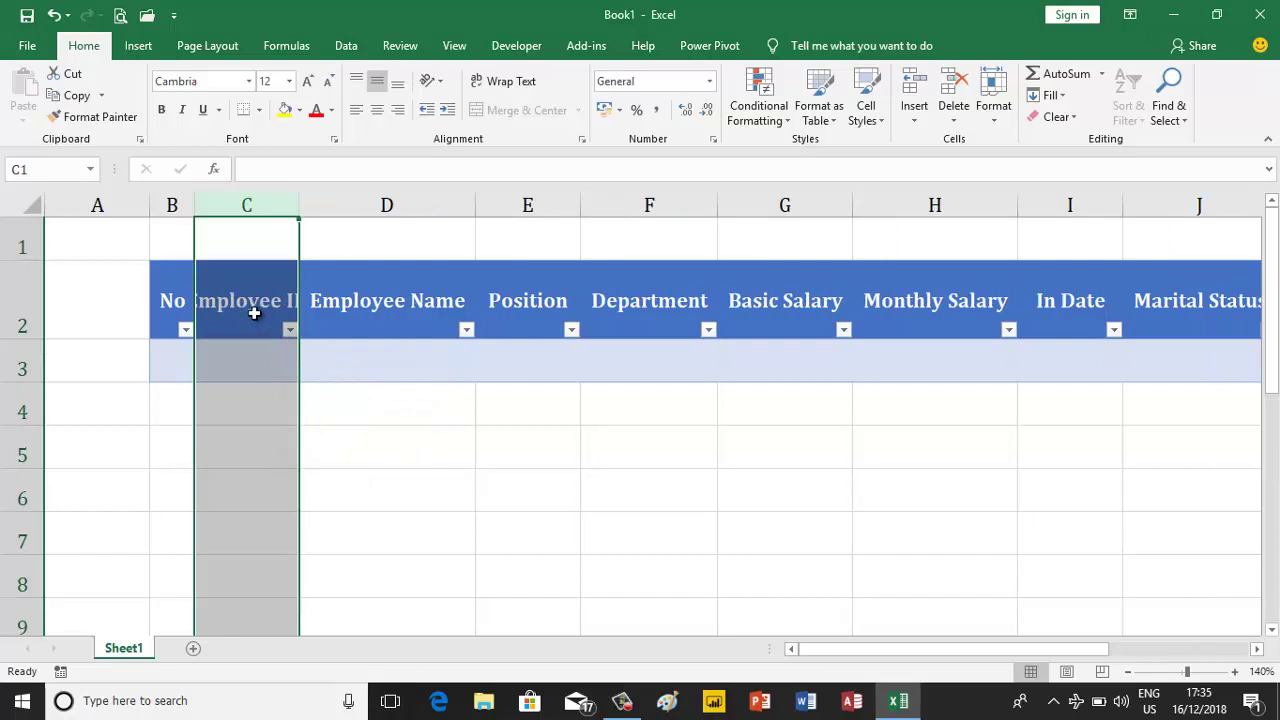
left_click(253, 311)
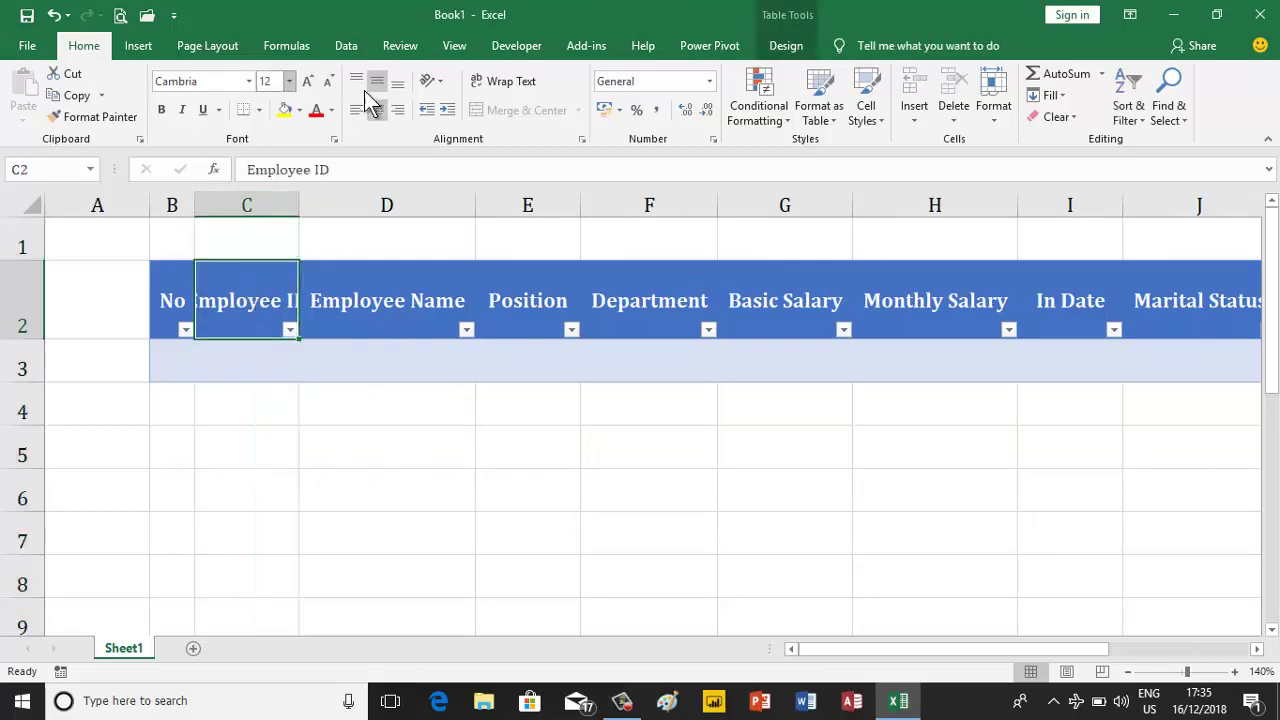
left_click(486, 88)
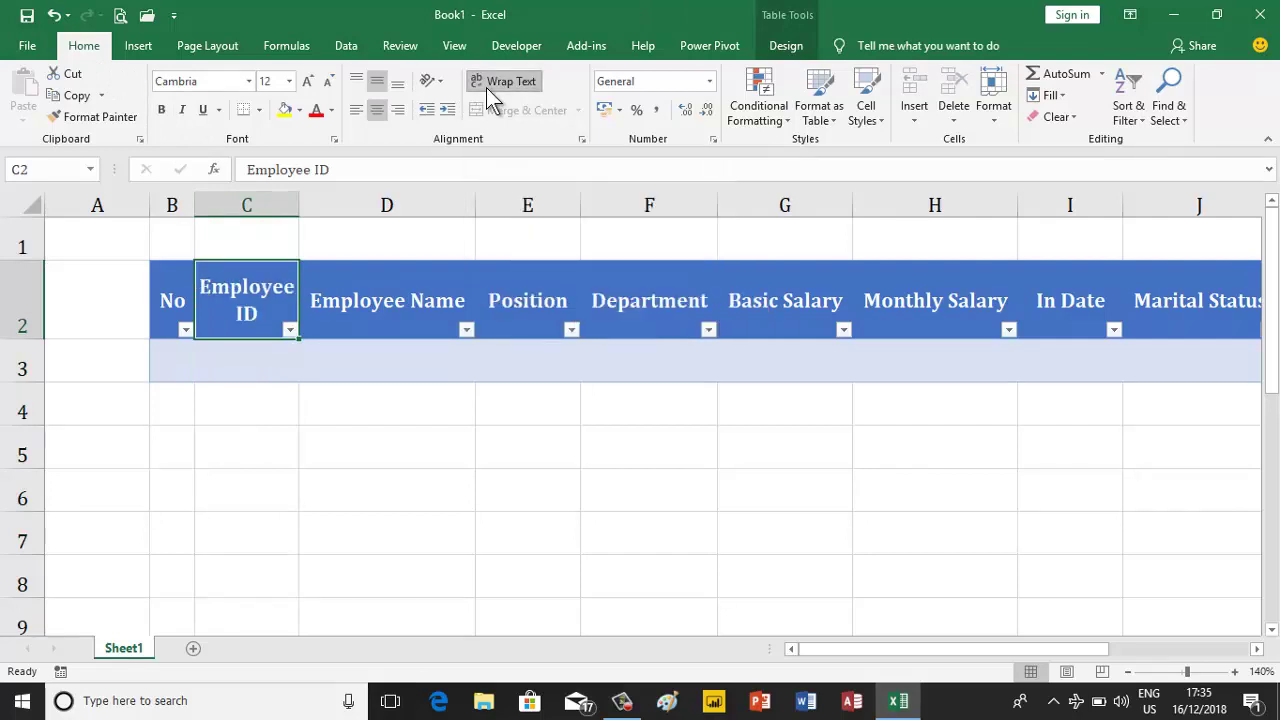
left_click(387, 315)
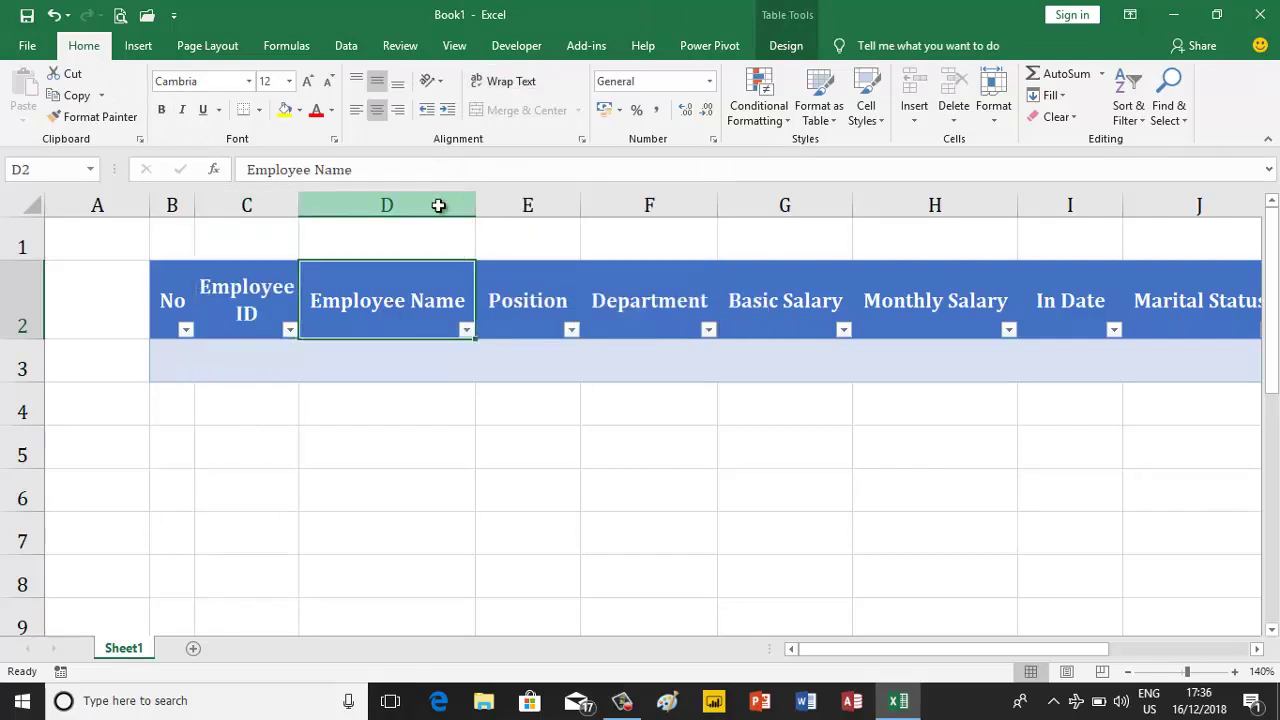
- Set columns D to F (Employee Name, Position, Department) to width 15
left_click_drag(438, 205, 611, 205)
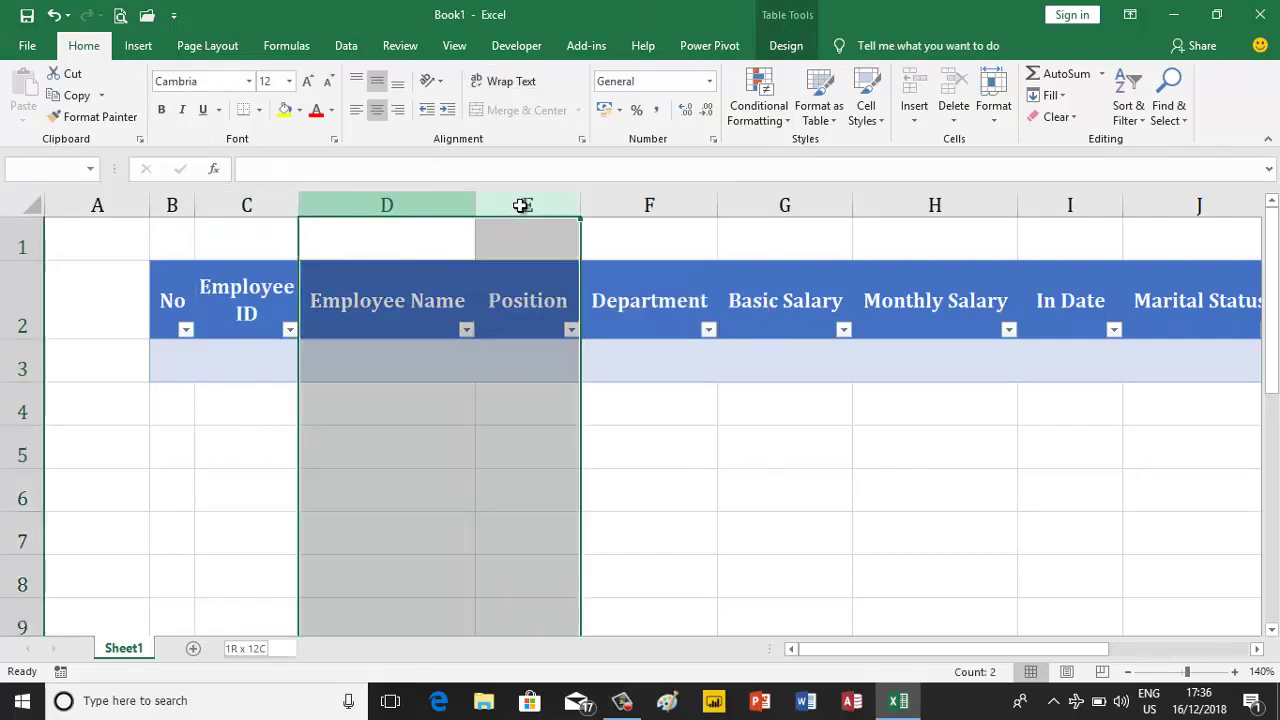
right_click(611, 205)
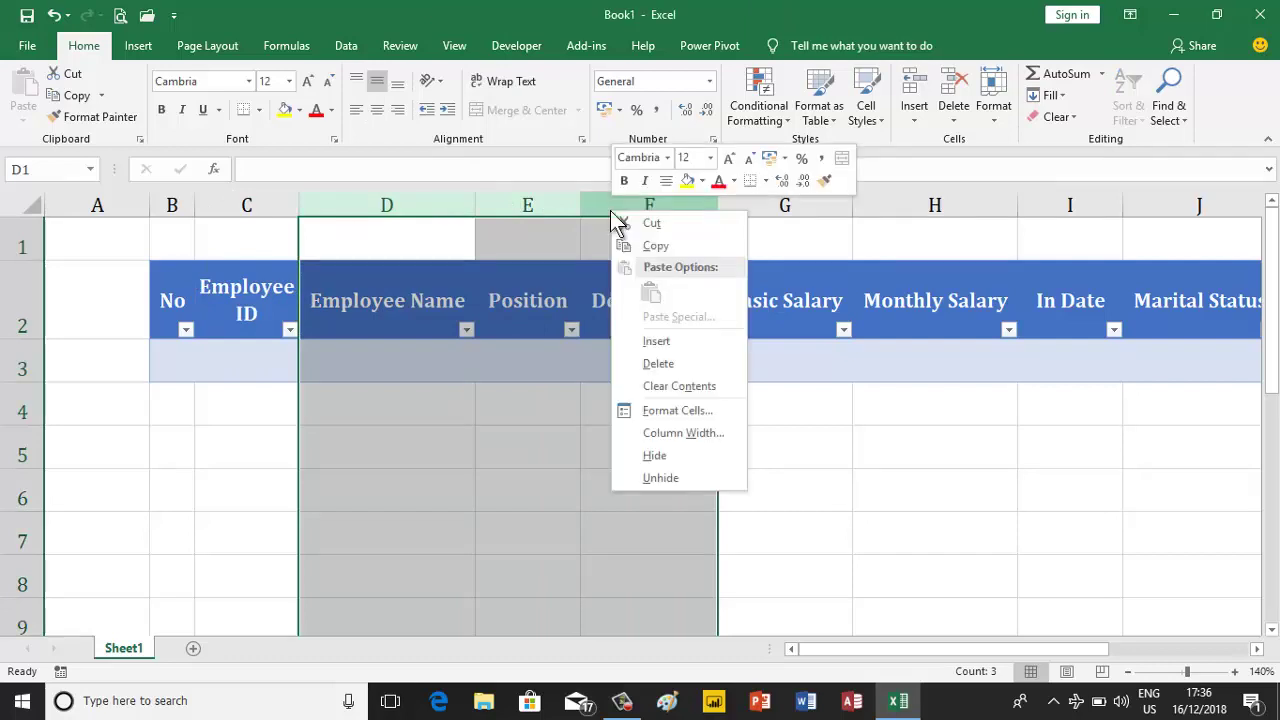
left_click(675, 432)
type("15")
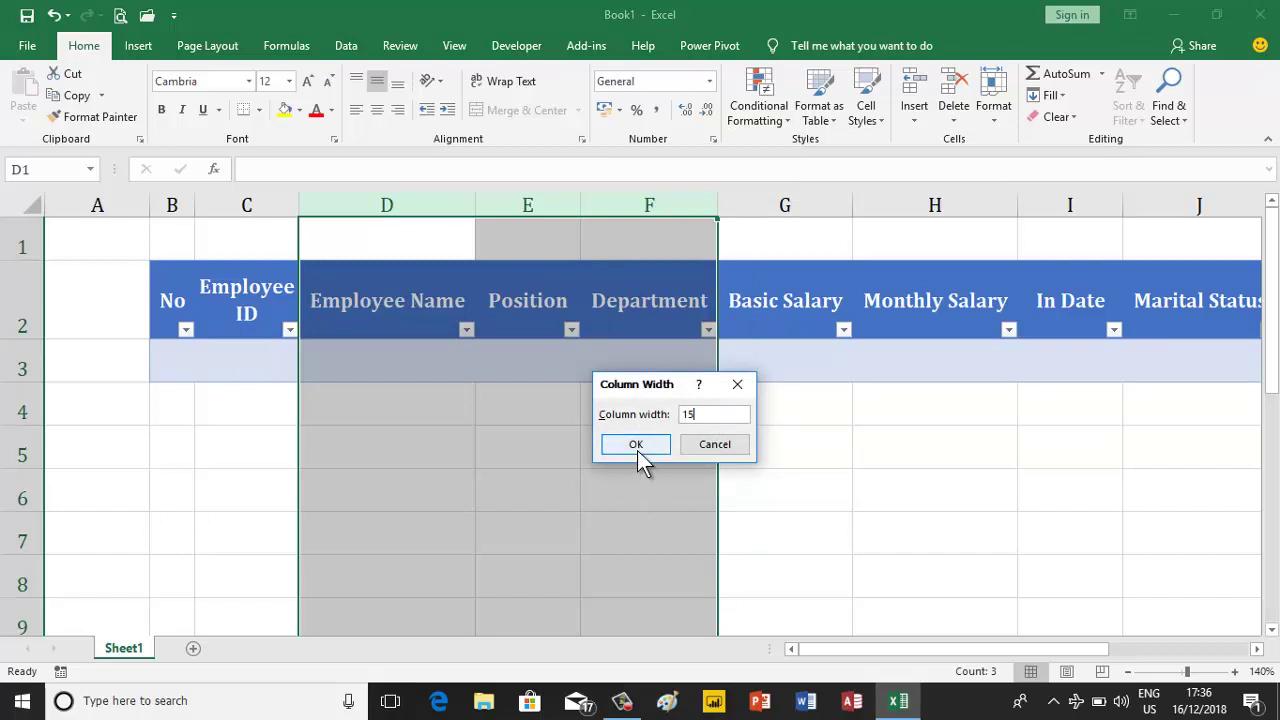
left_click(637, 446)
left_click(731, 316)
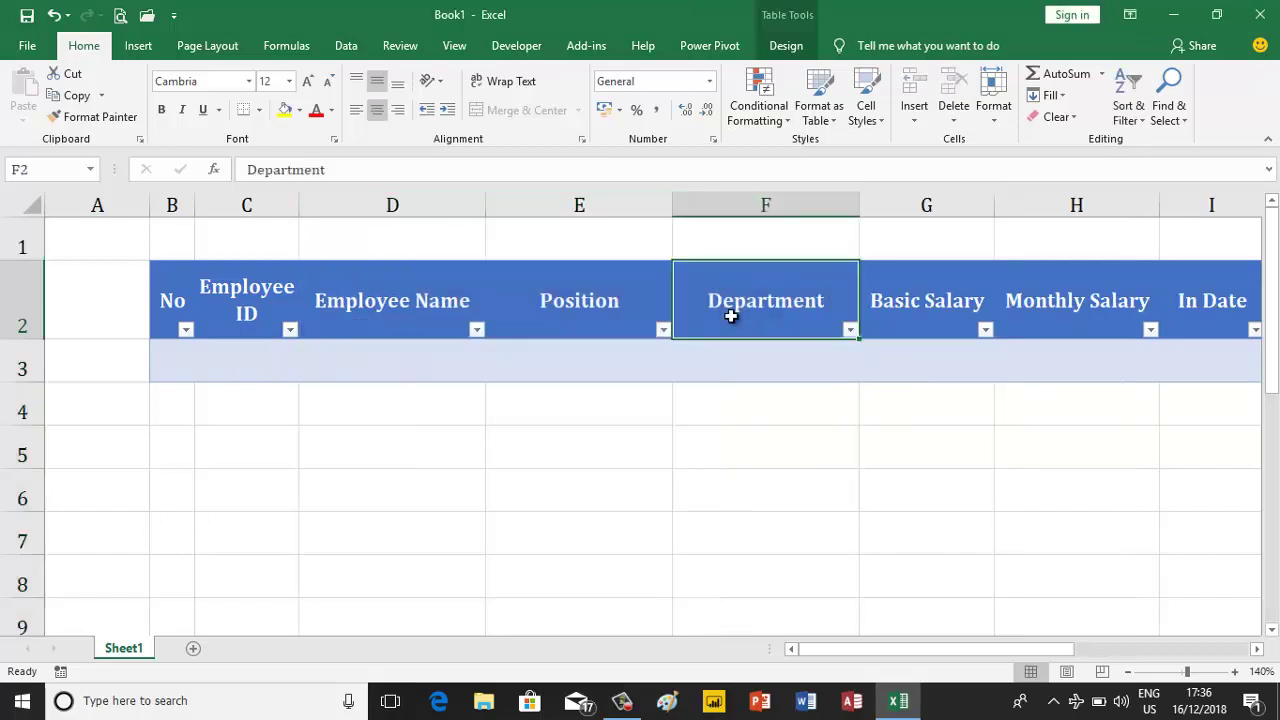
key("Right")
key("Right")
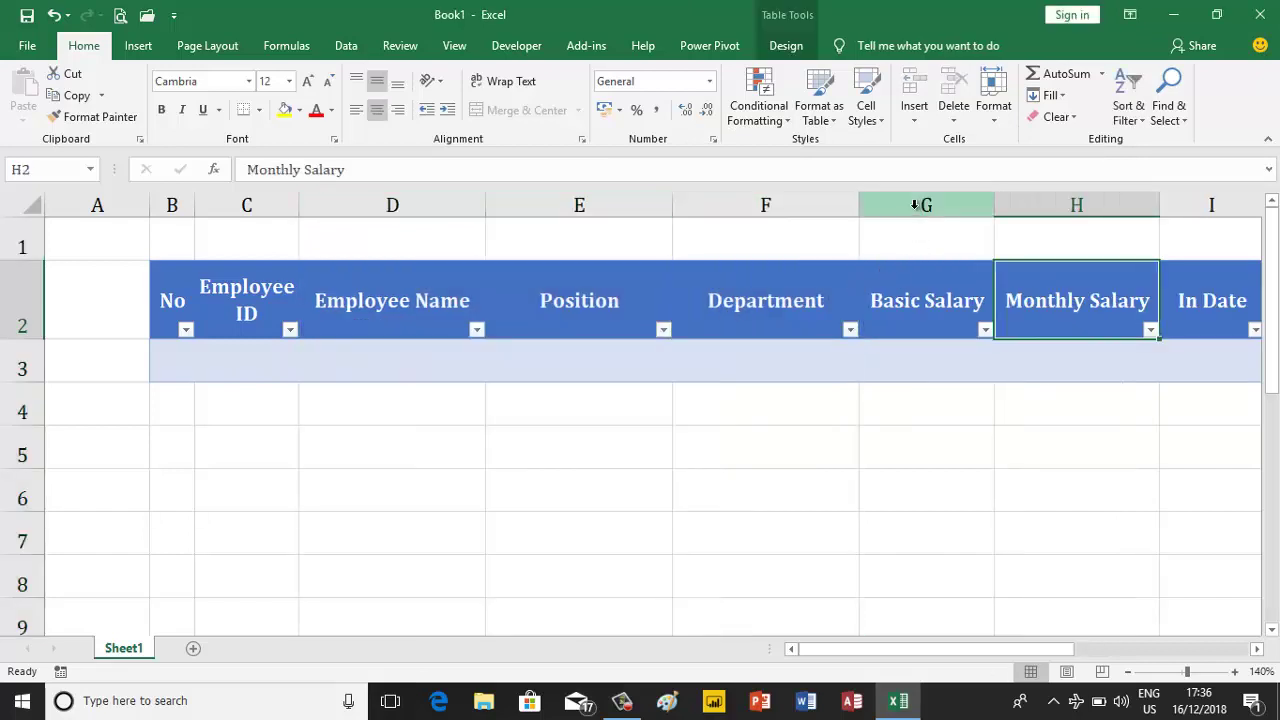
- Set salary columns G and H to width 10, then to 8
left_click_drag(914, 205, 1040, 205)
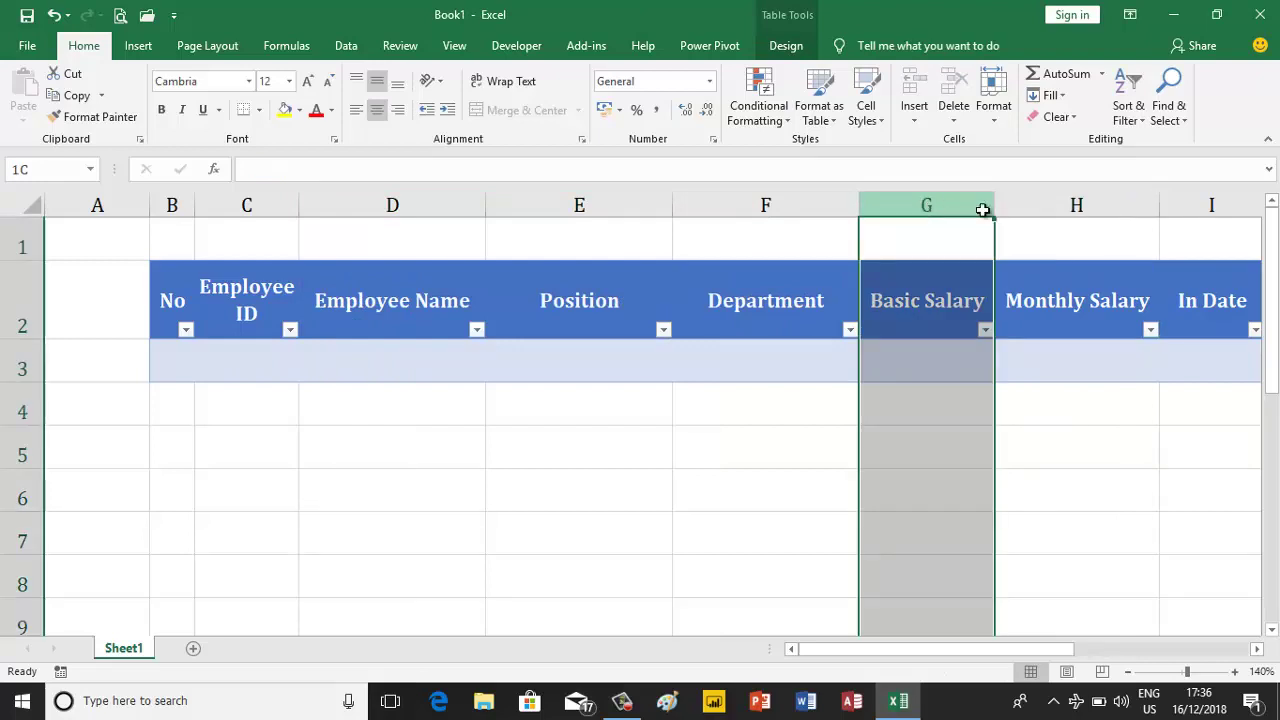
right_click(1039, 205)
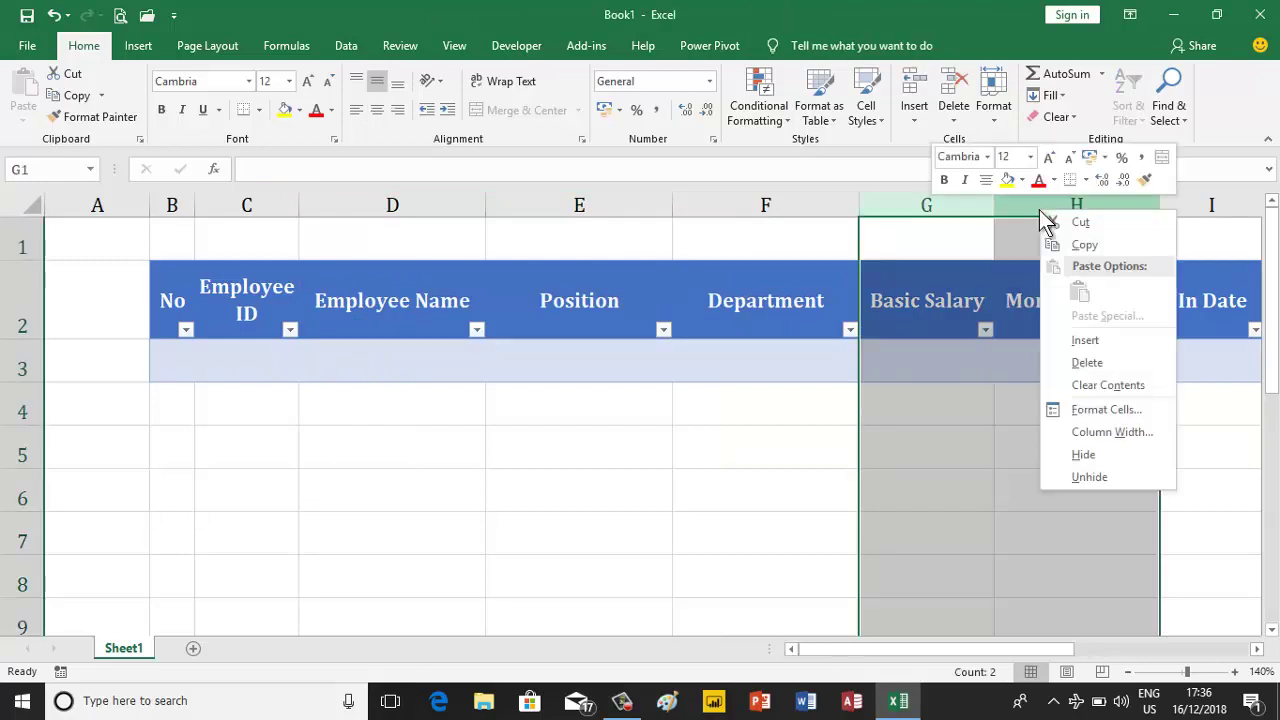
left_click(1089, 434)
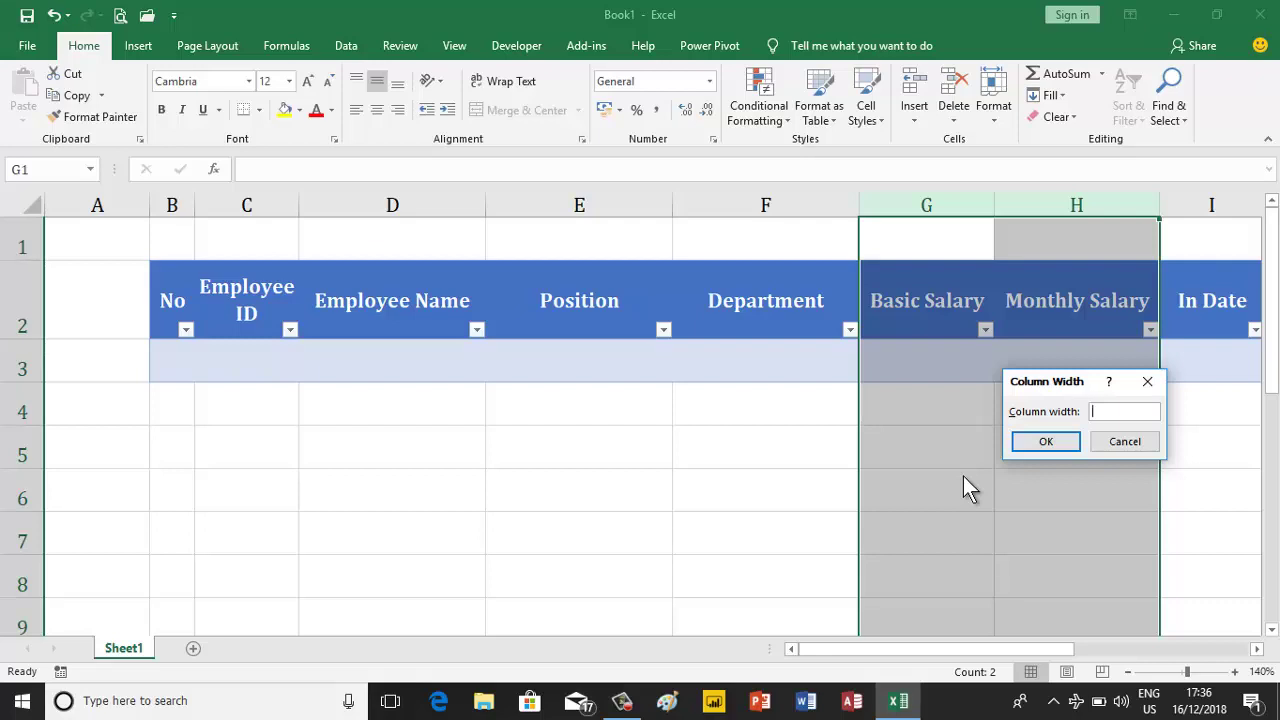
type("10")
left_click(1046, 441)
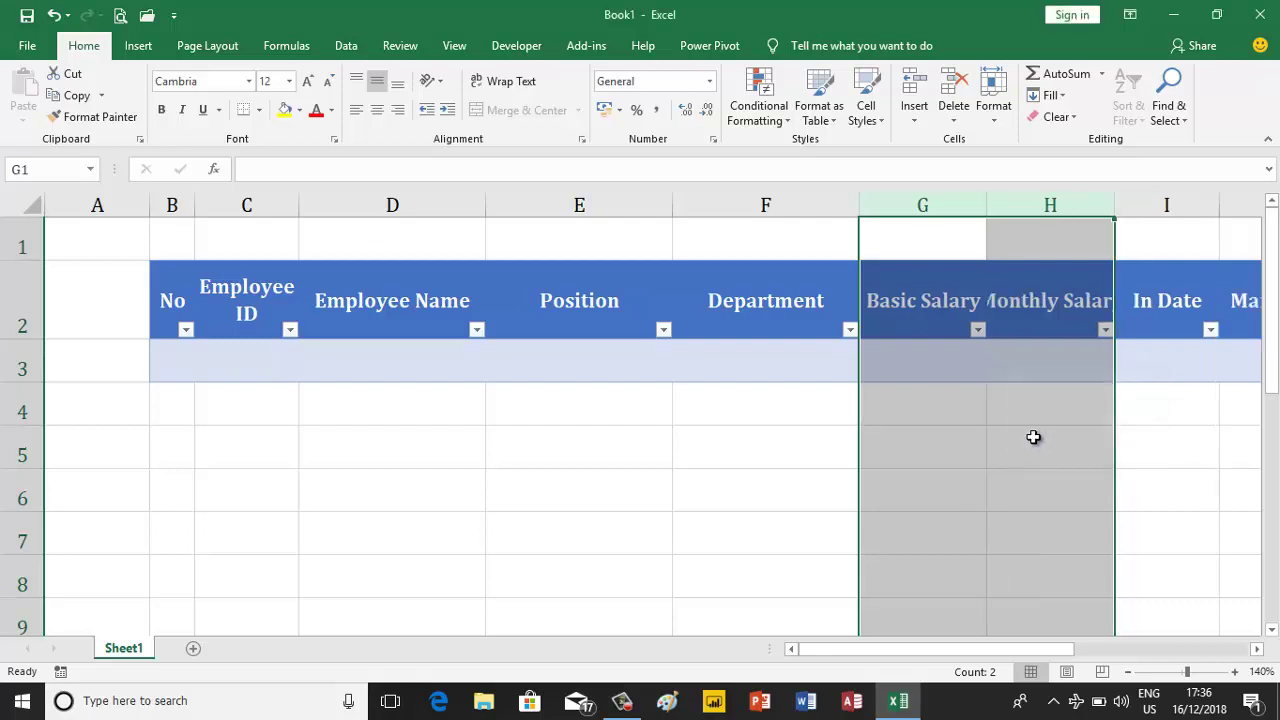
left_click_drag(917, 208, 1003, 207)
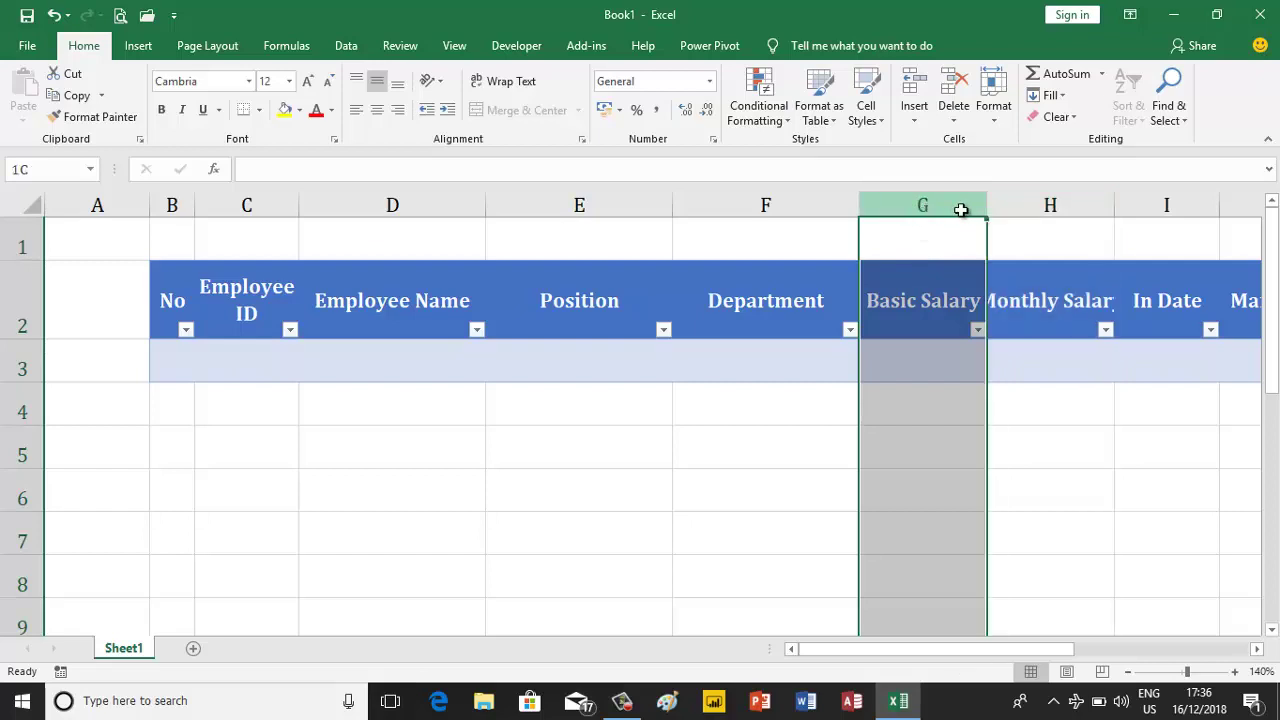
right_click(1003, 210)
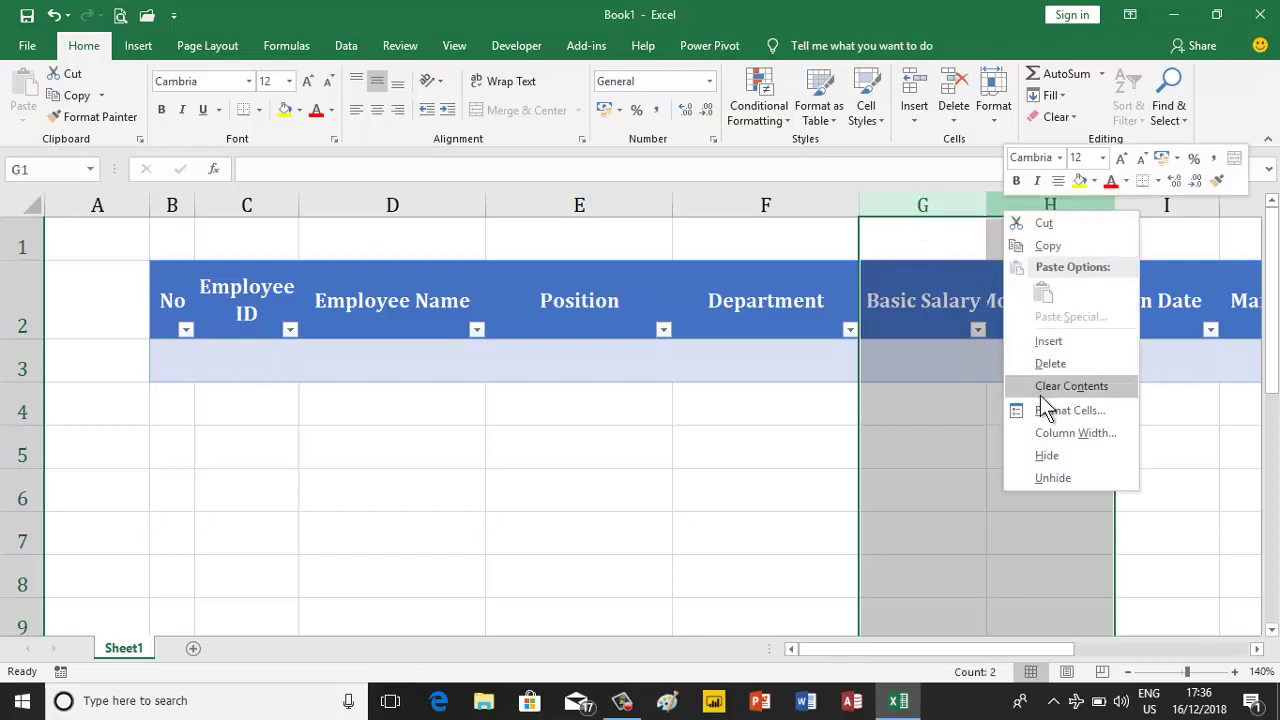
left_click(1050, 433)
type("8")
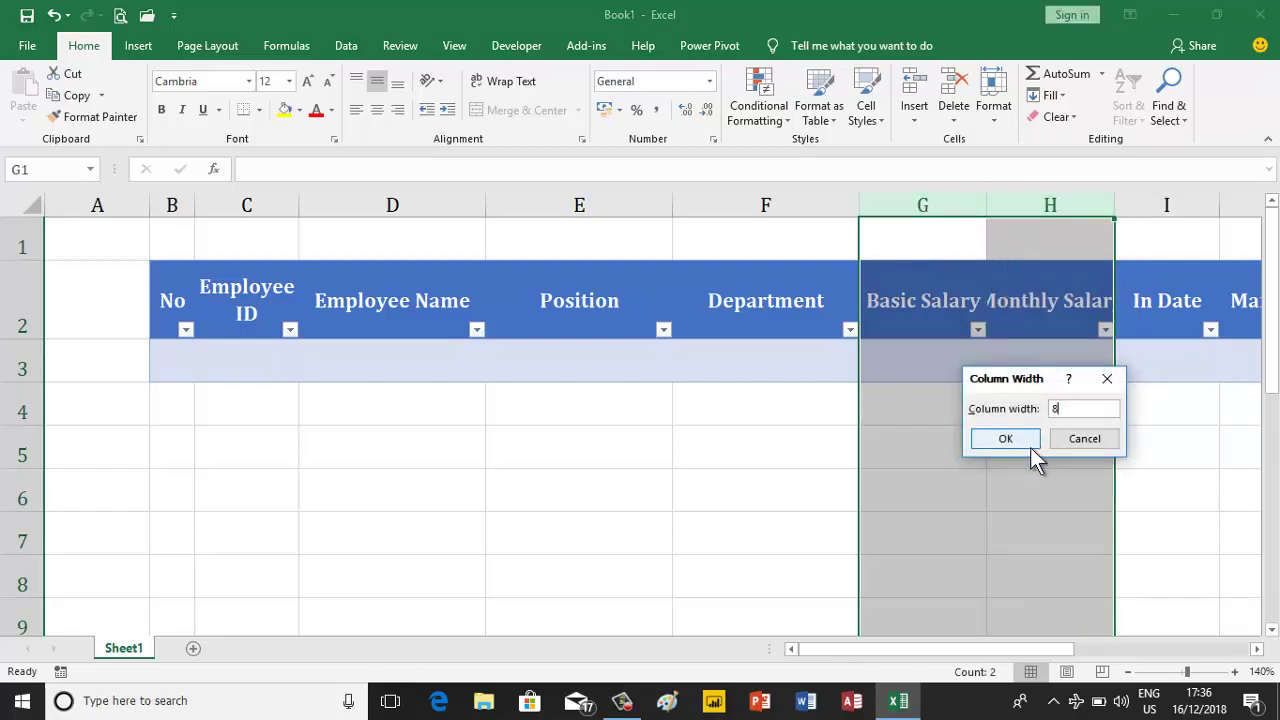
left_click(1006, 439)
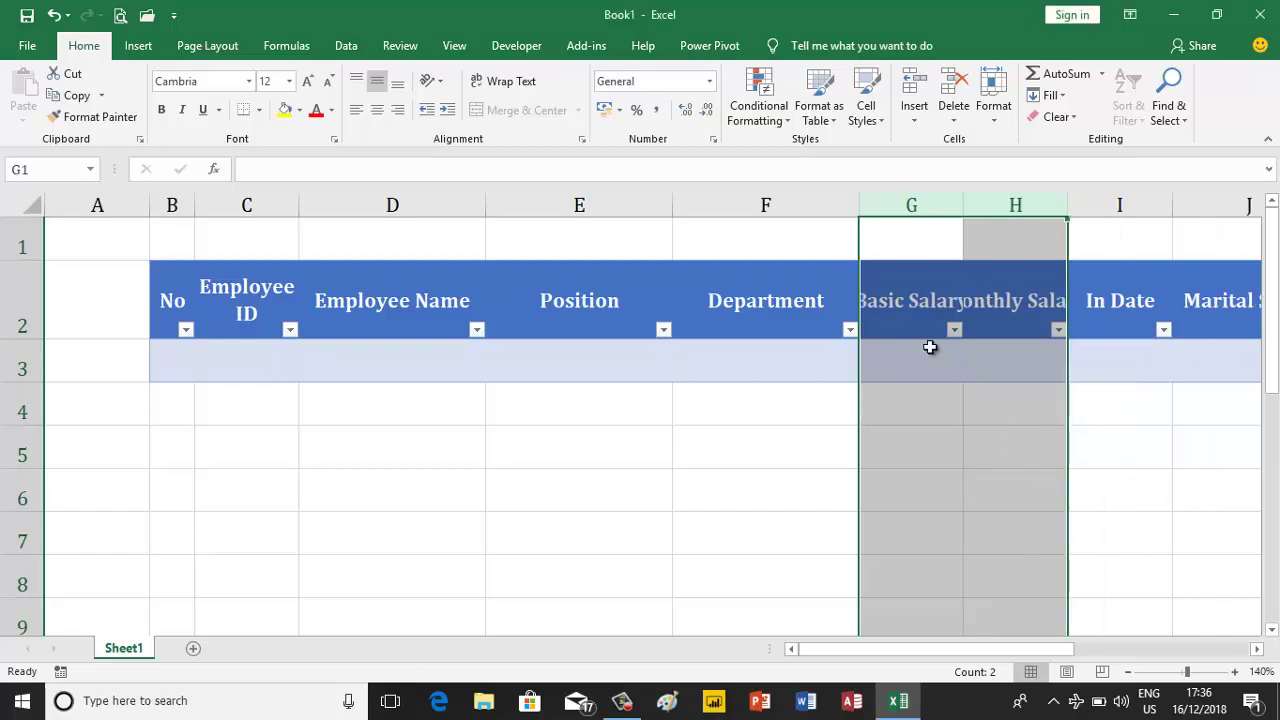
- Wrap the Basic Salary and Monthly Salary headers onto two lines
left_click_drag(914, 310, 967, 298)
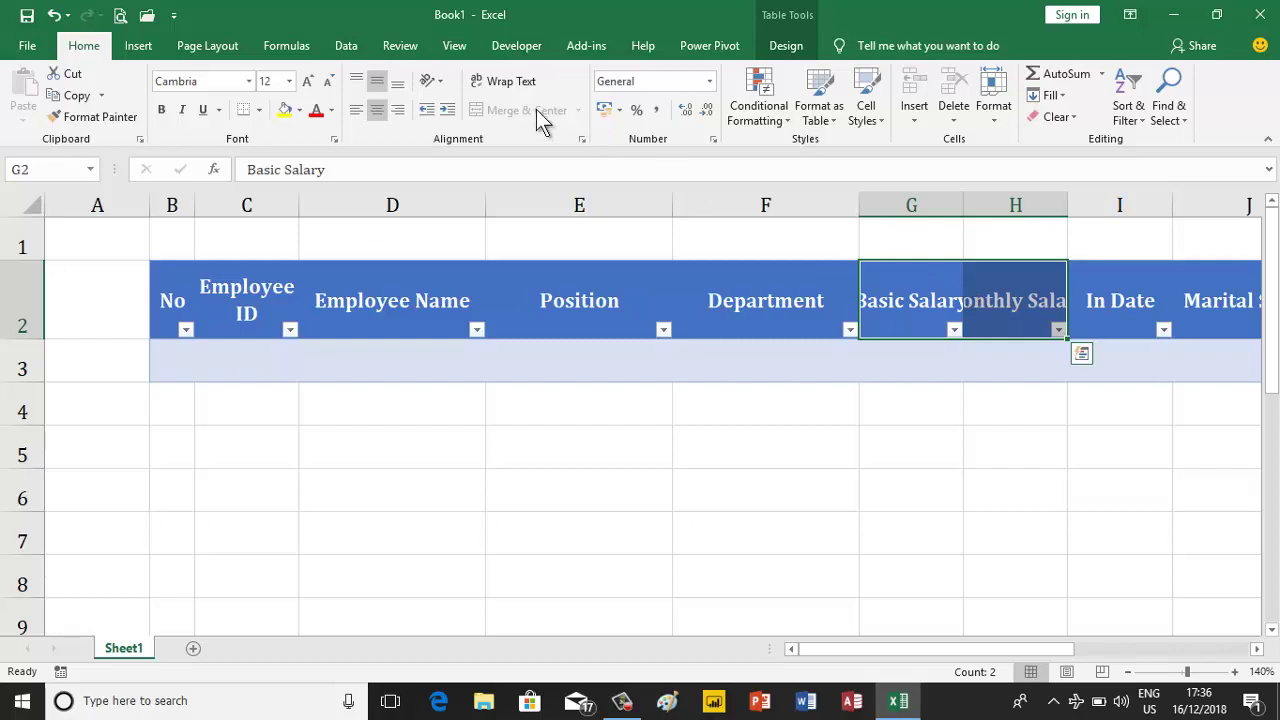
left_click(514, 86)
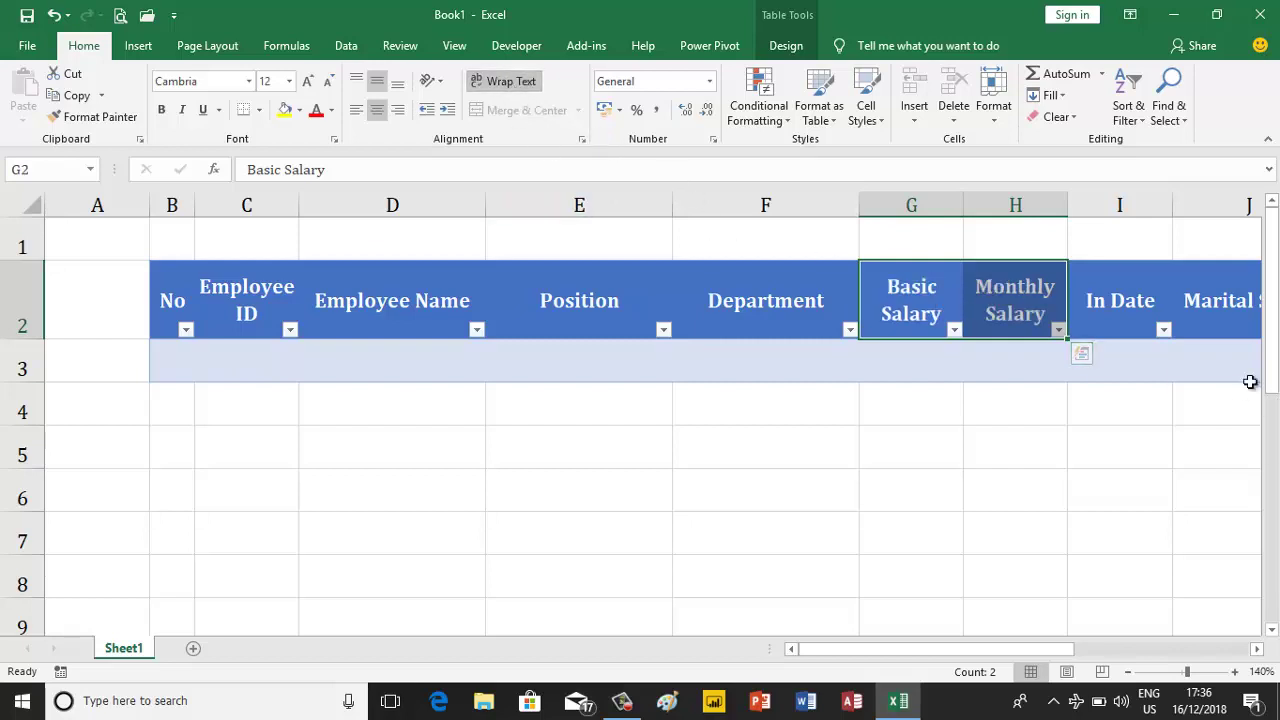
left_click(1094, 302)
key("Right")
key("Right")
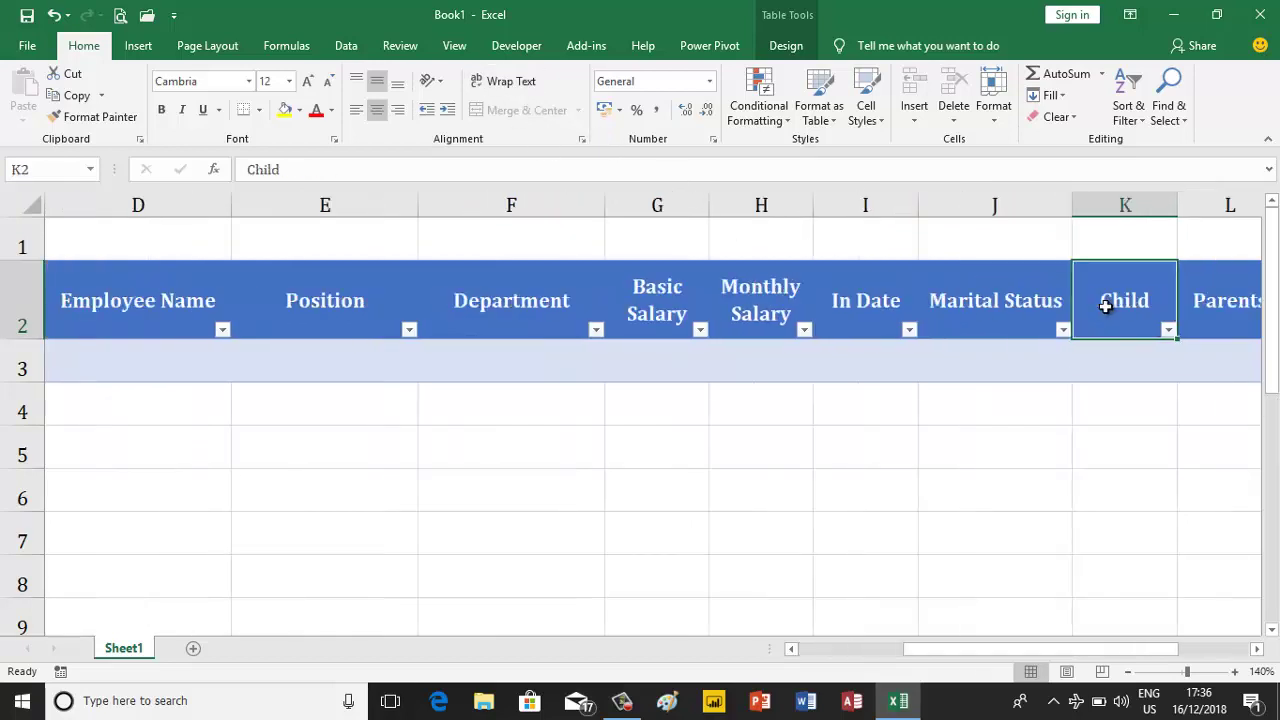
- Set the In Date column I to width 10
left_click(907, 207)
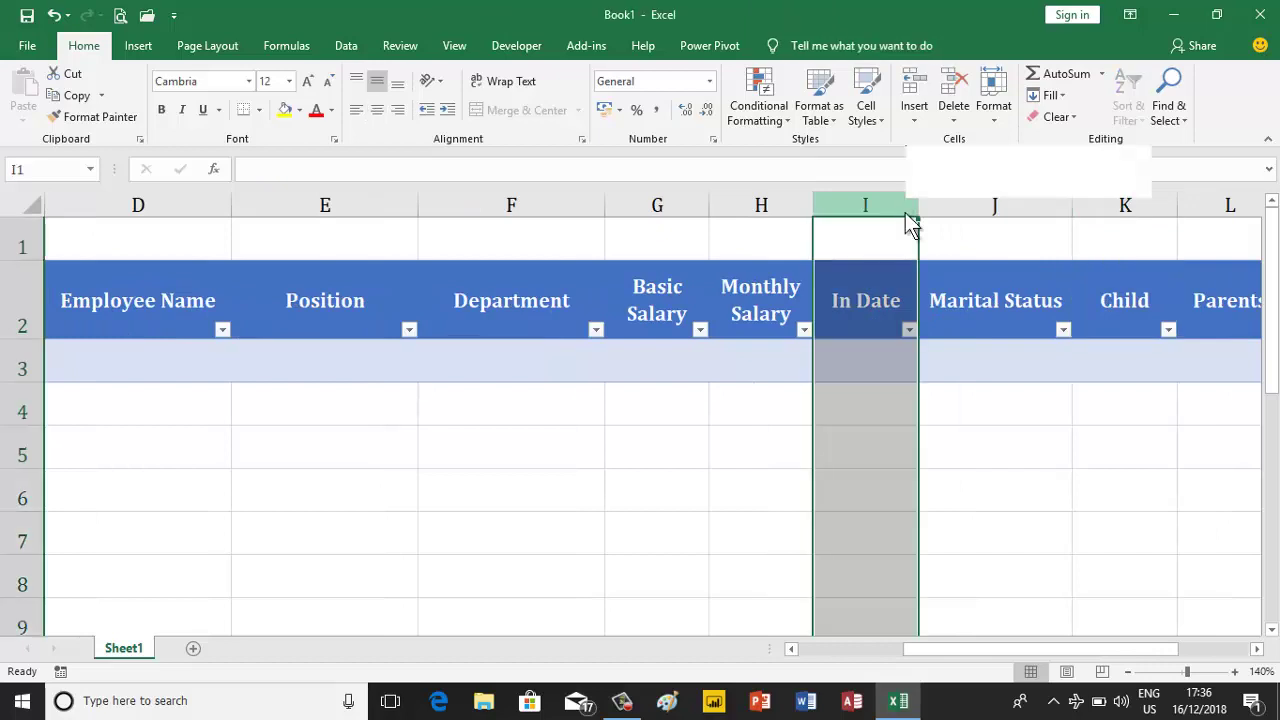
left_click(964, 434)
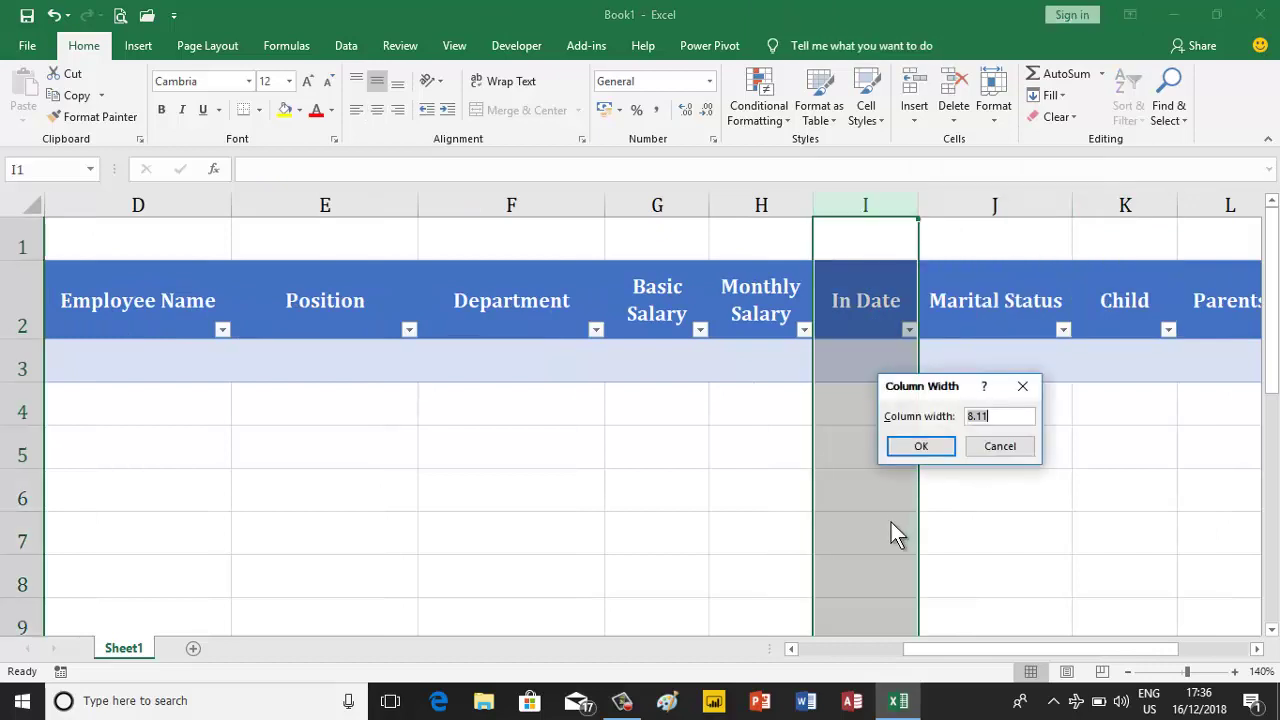
type("1")
type("0")
key("Return")
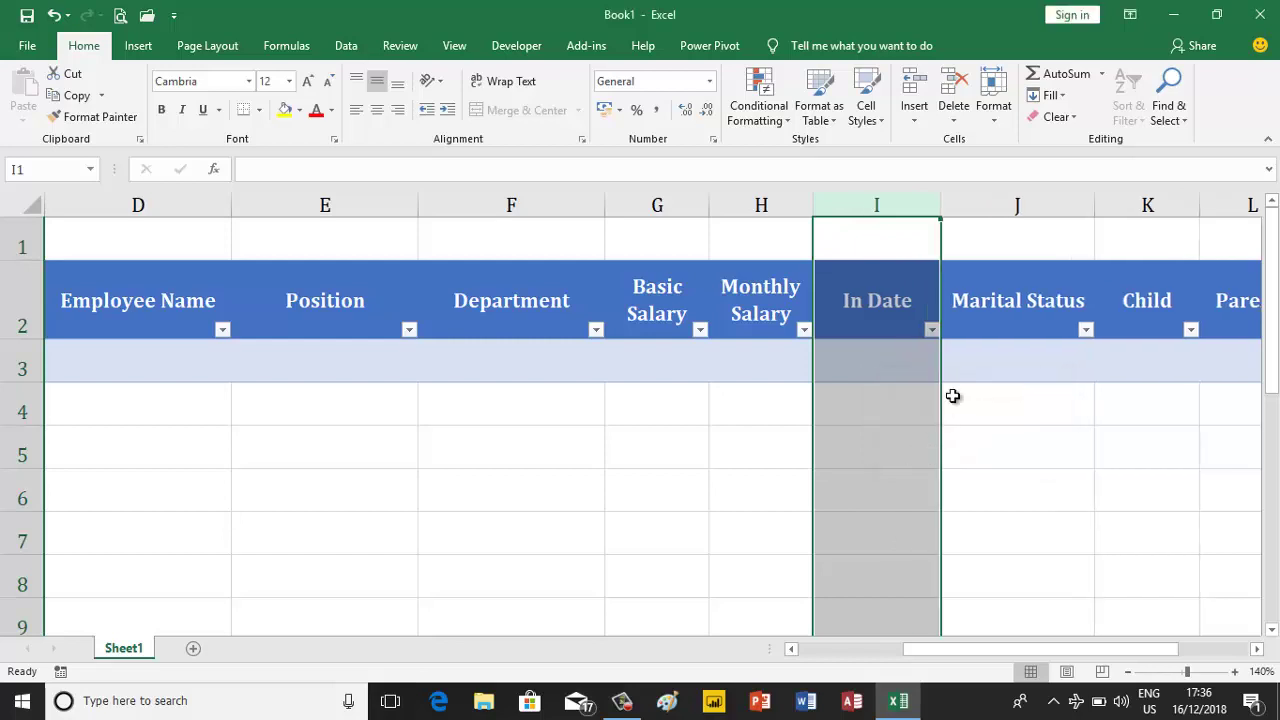
left_click(1017, 352)
key("Right")
key("Right")
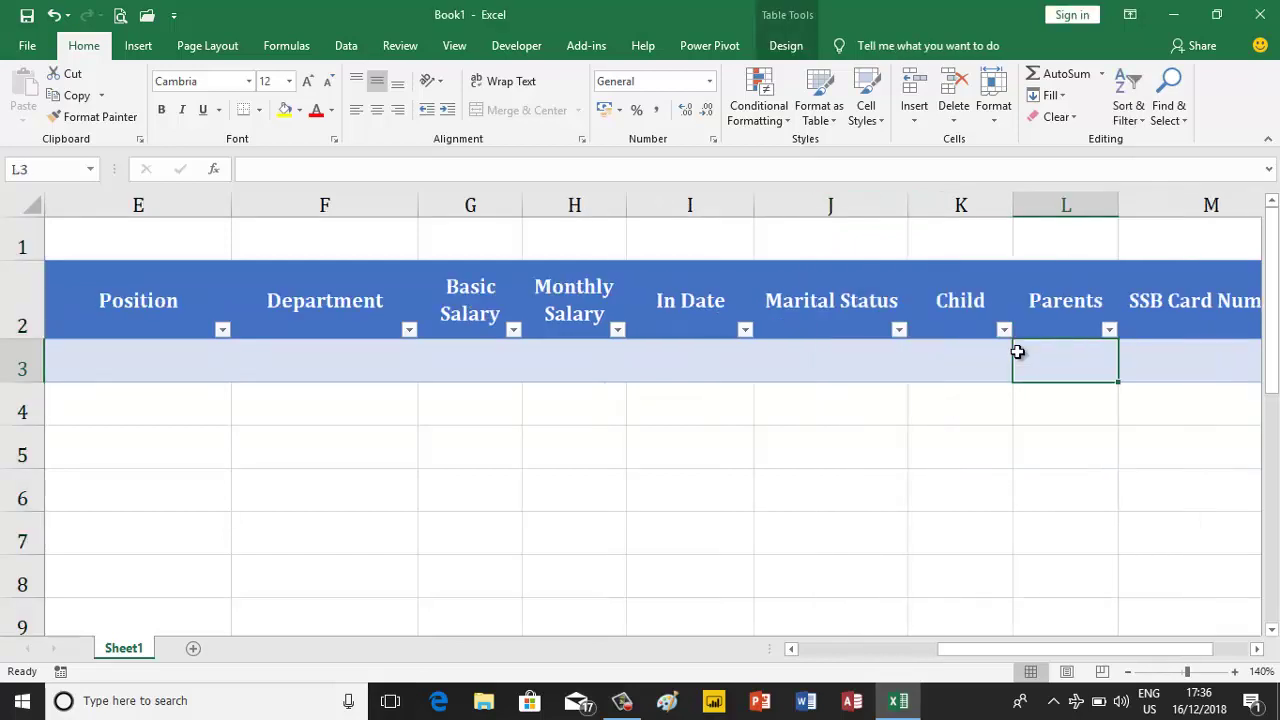
- Set columns J to L to width 8 and wrap the Marital Status header
left_click_drag(867, 205, 1039, 206)
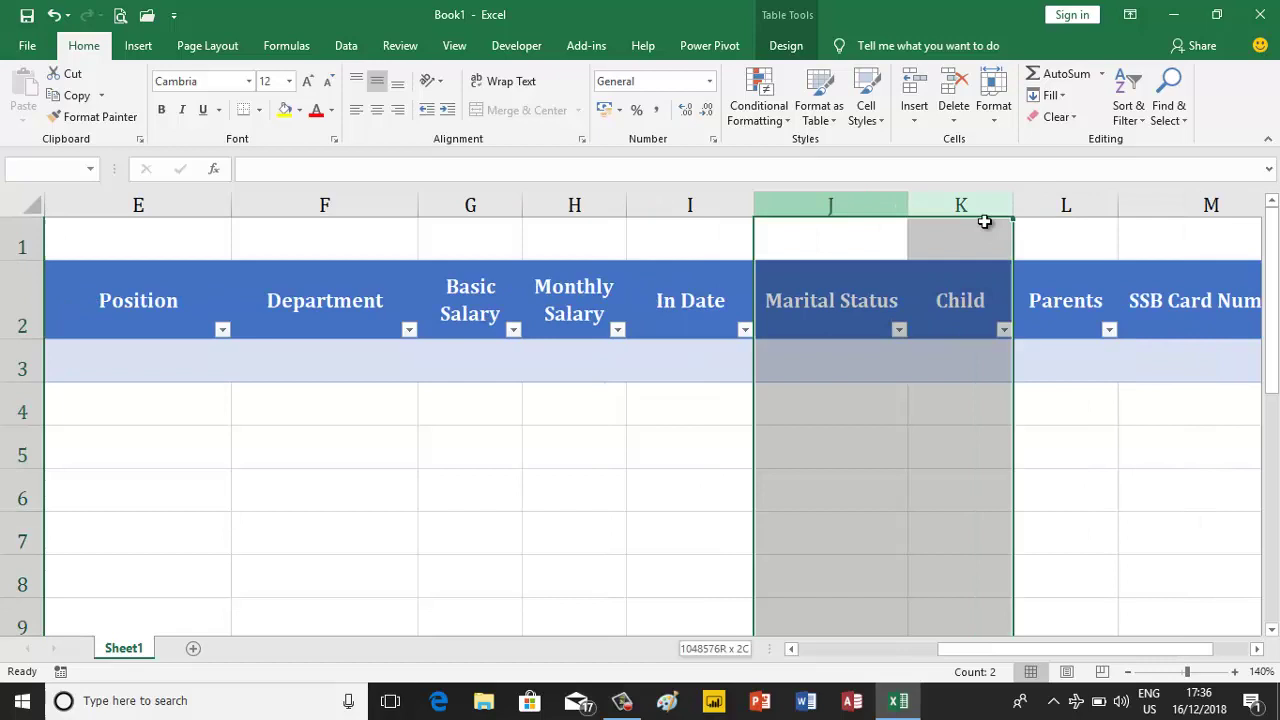
right_click(1039, 206)
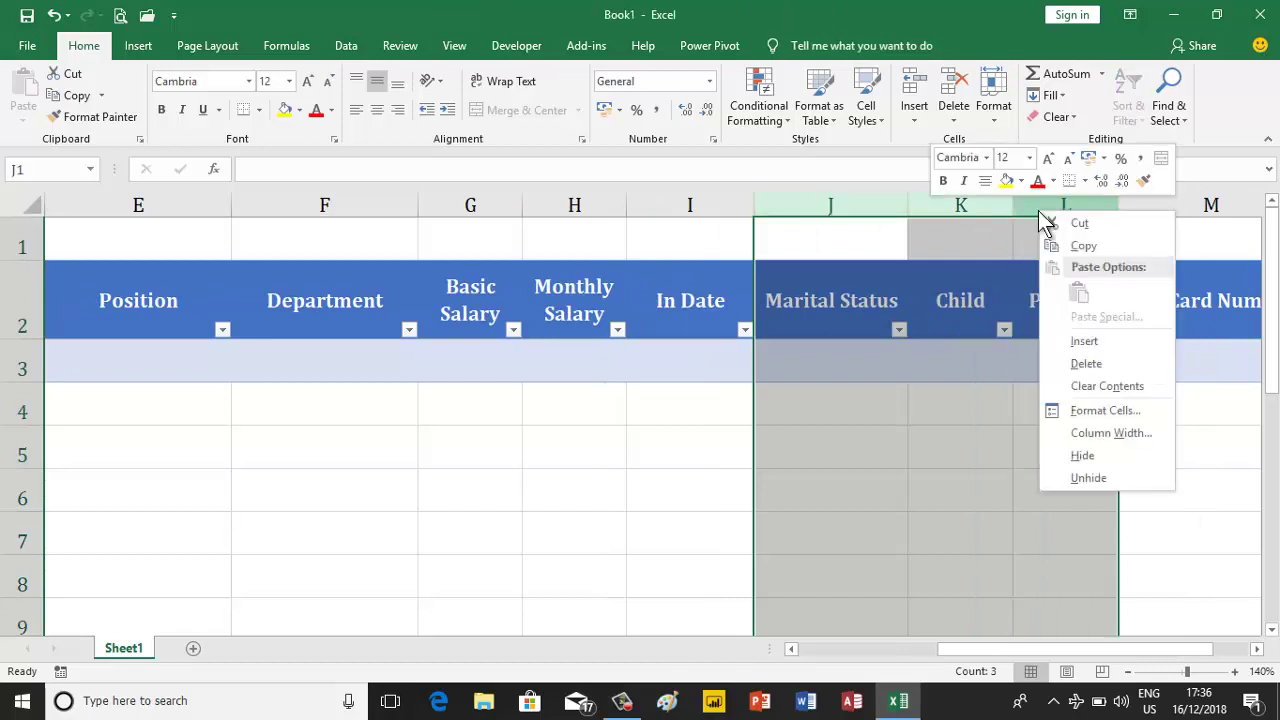
left_click(1089, 435)
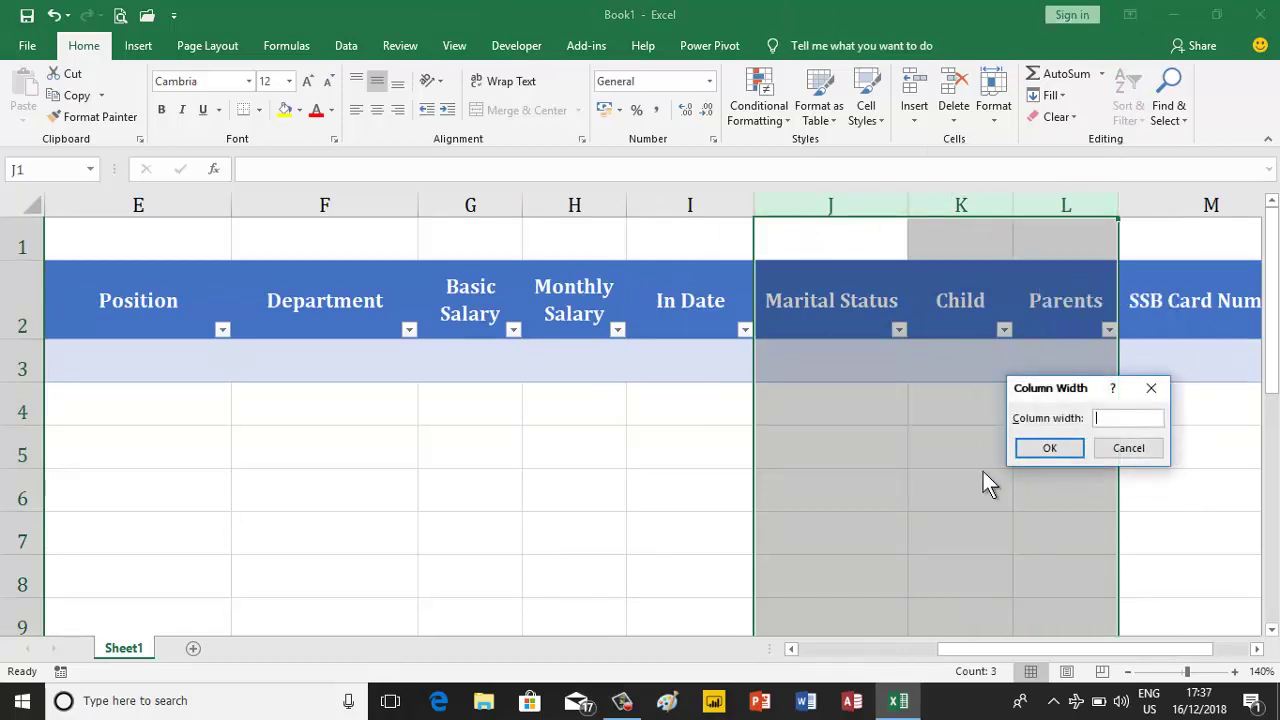
type("8")
key("Return")
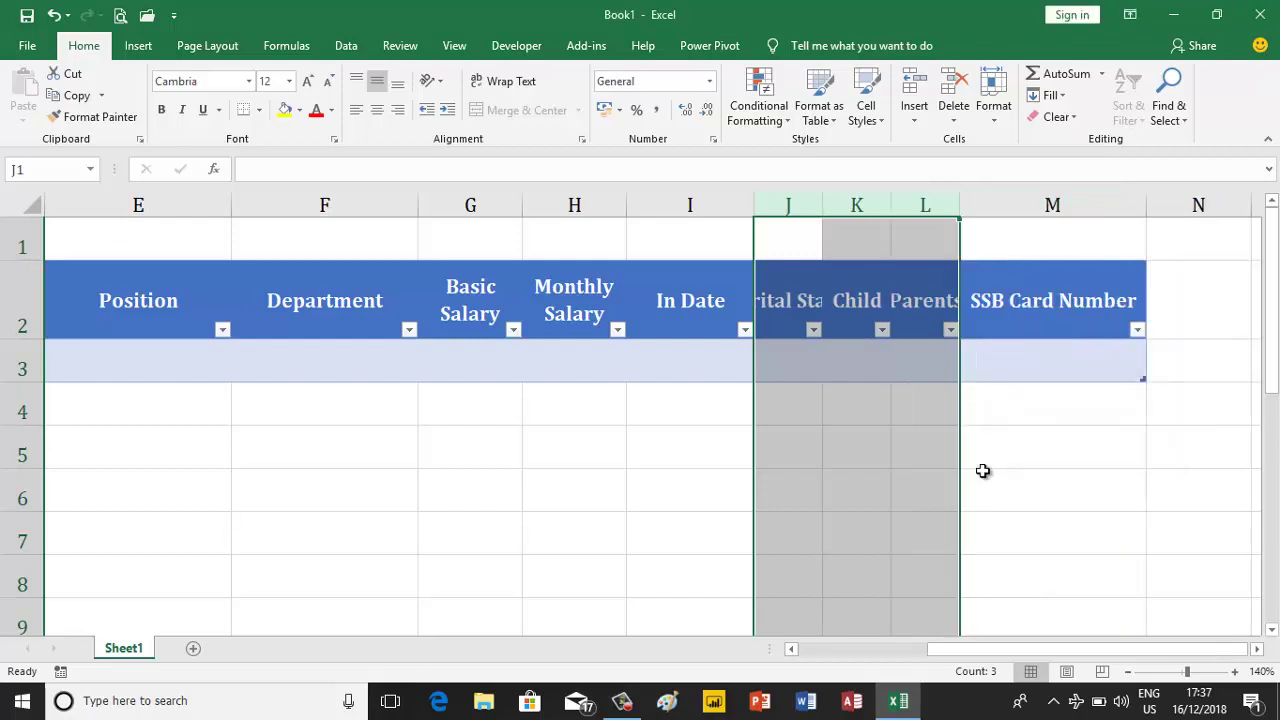
left_click(794, 313)
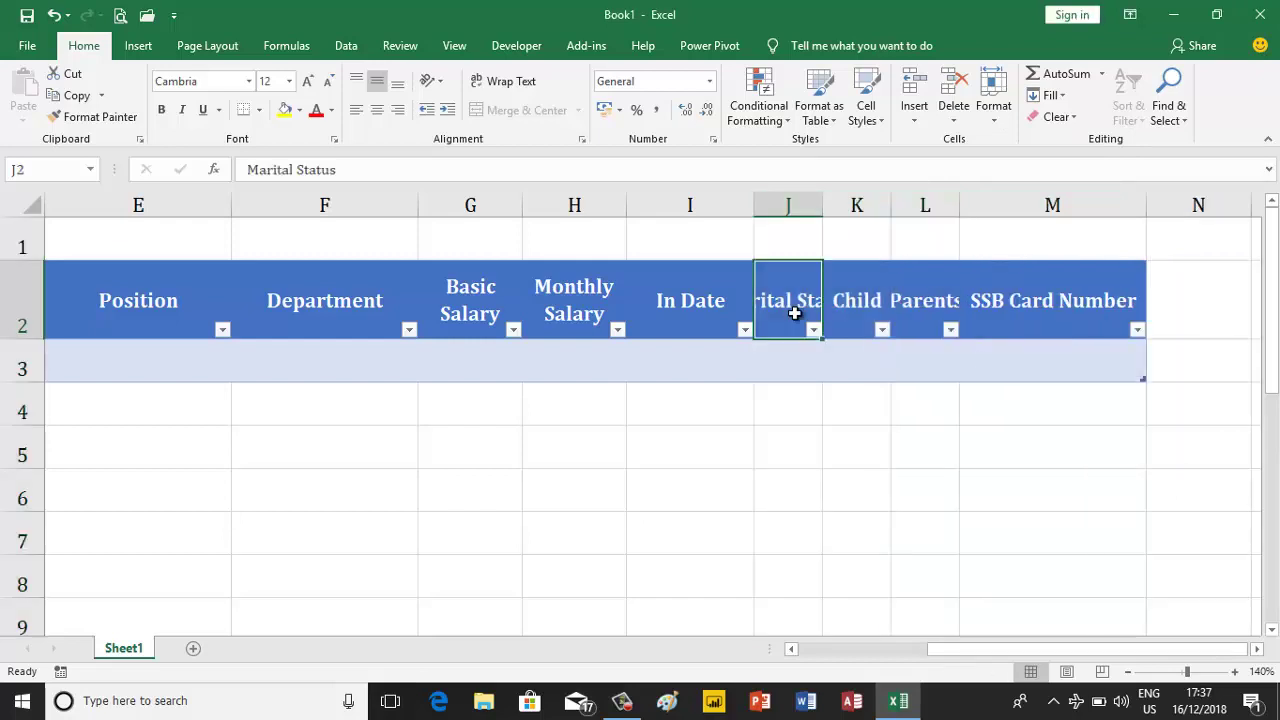
left_click(522, 86)
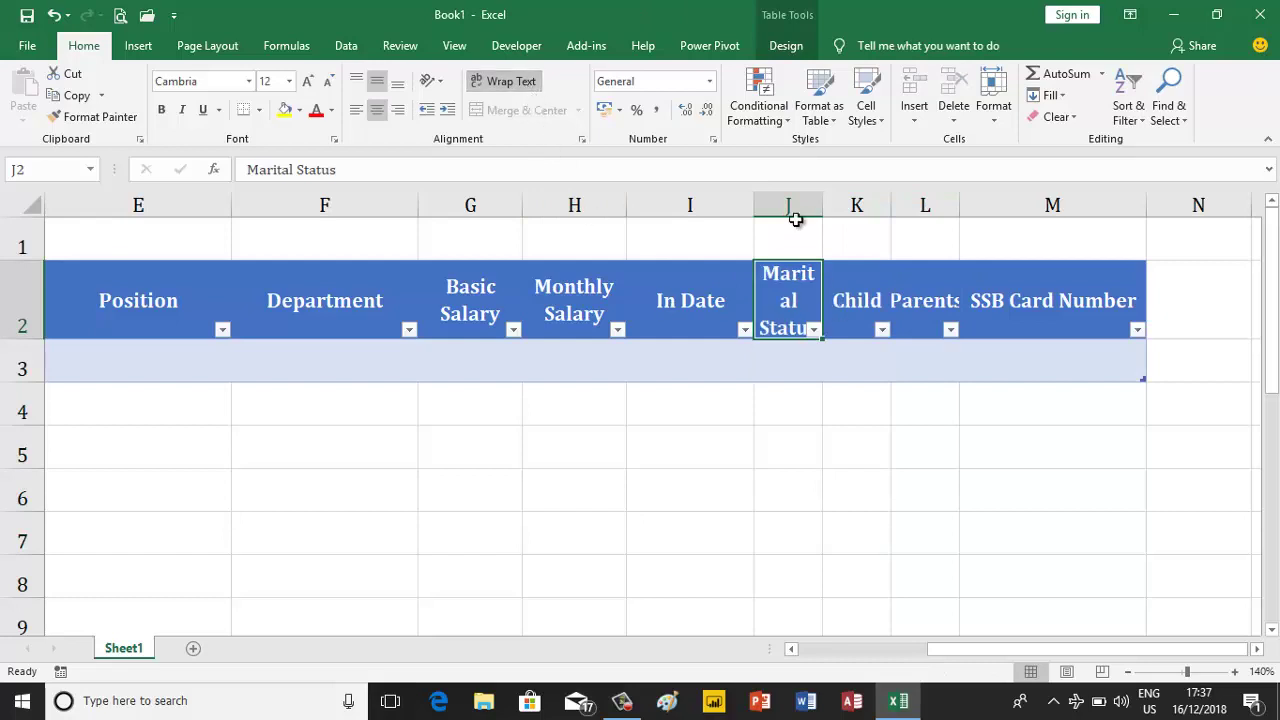
left_click_drag(794, 205, 925, 210)
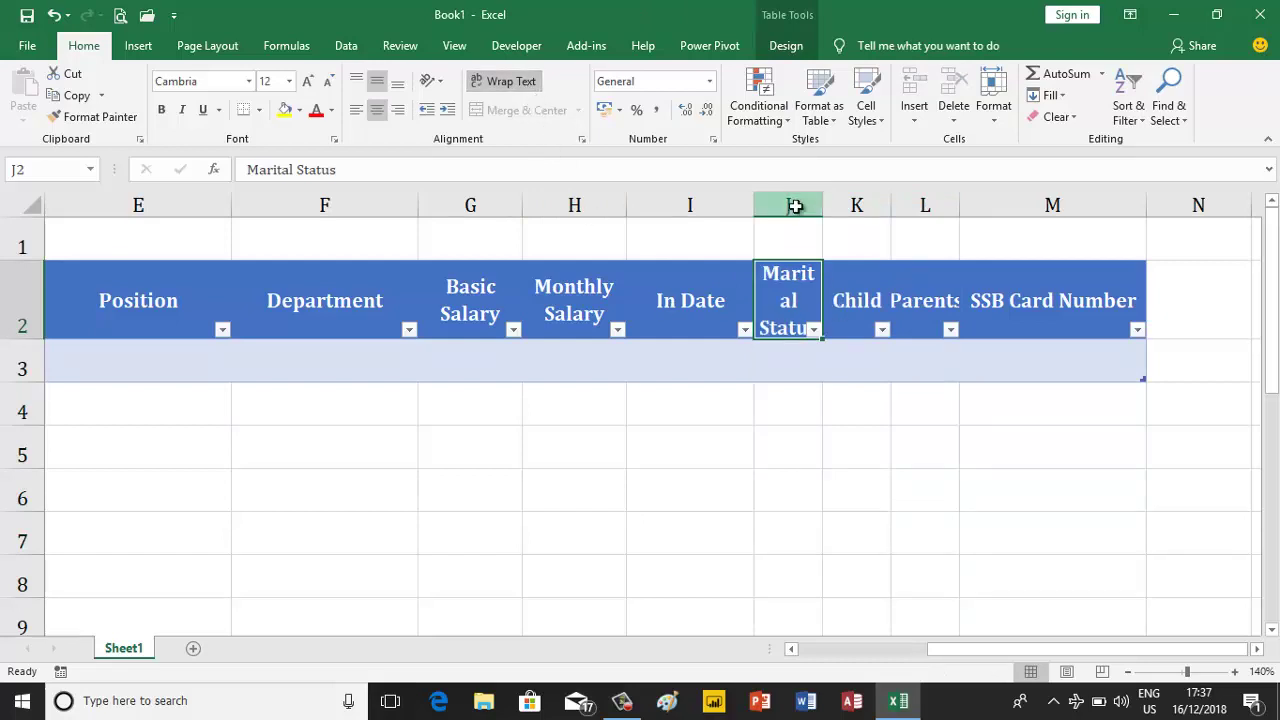
right_click(924, 212)
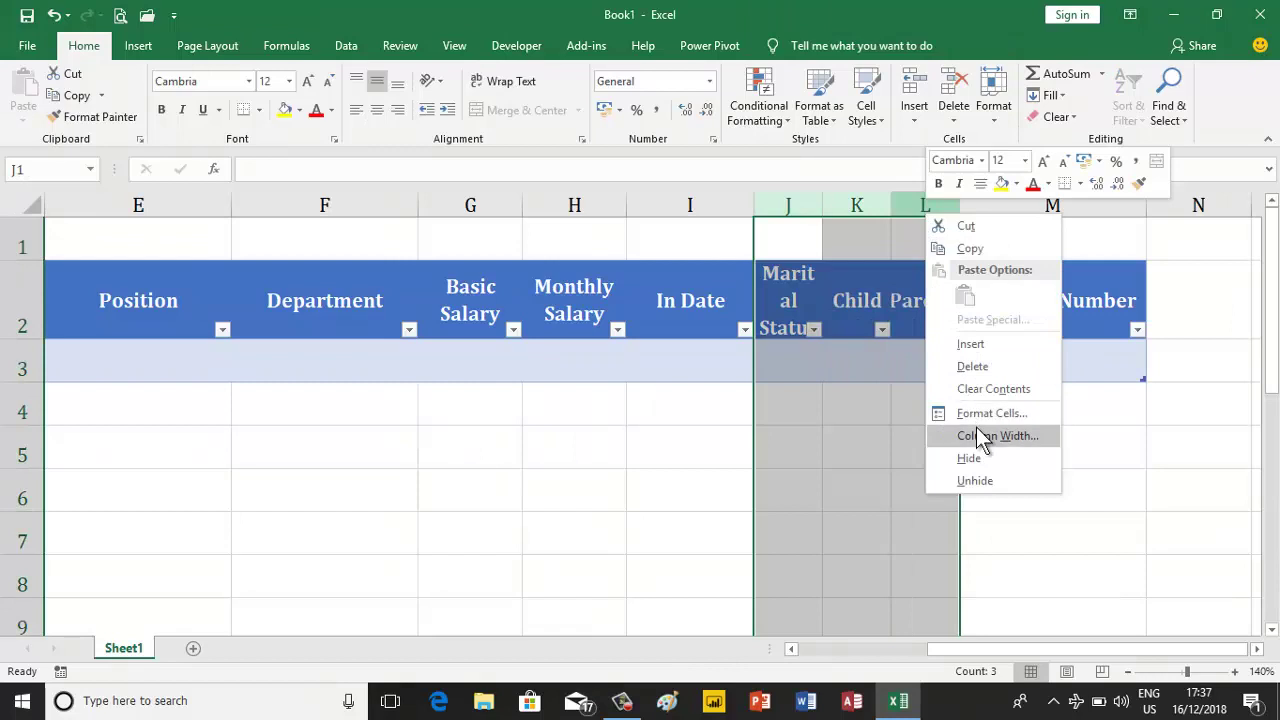
left_click(985, 436)
type("8")
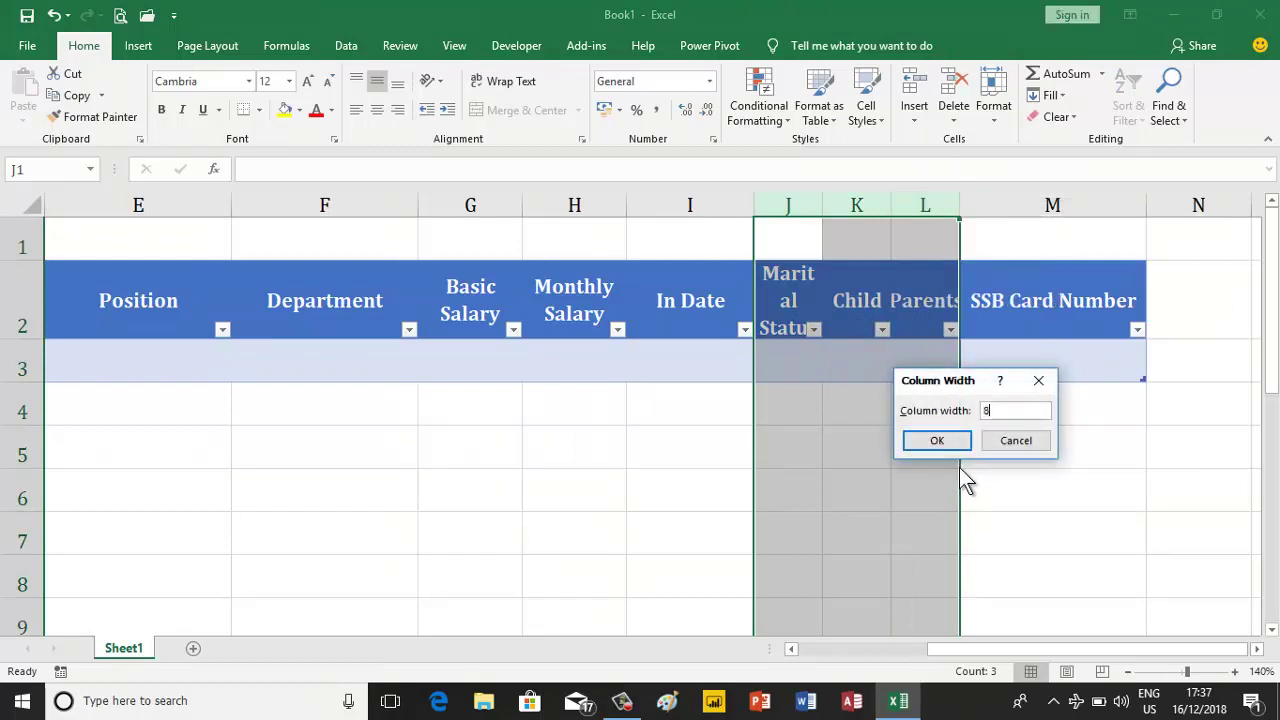
key("Return")
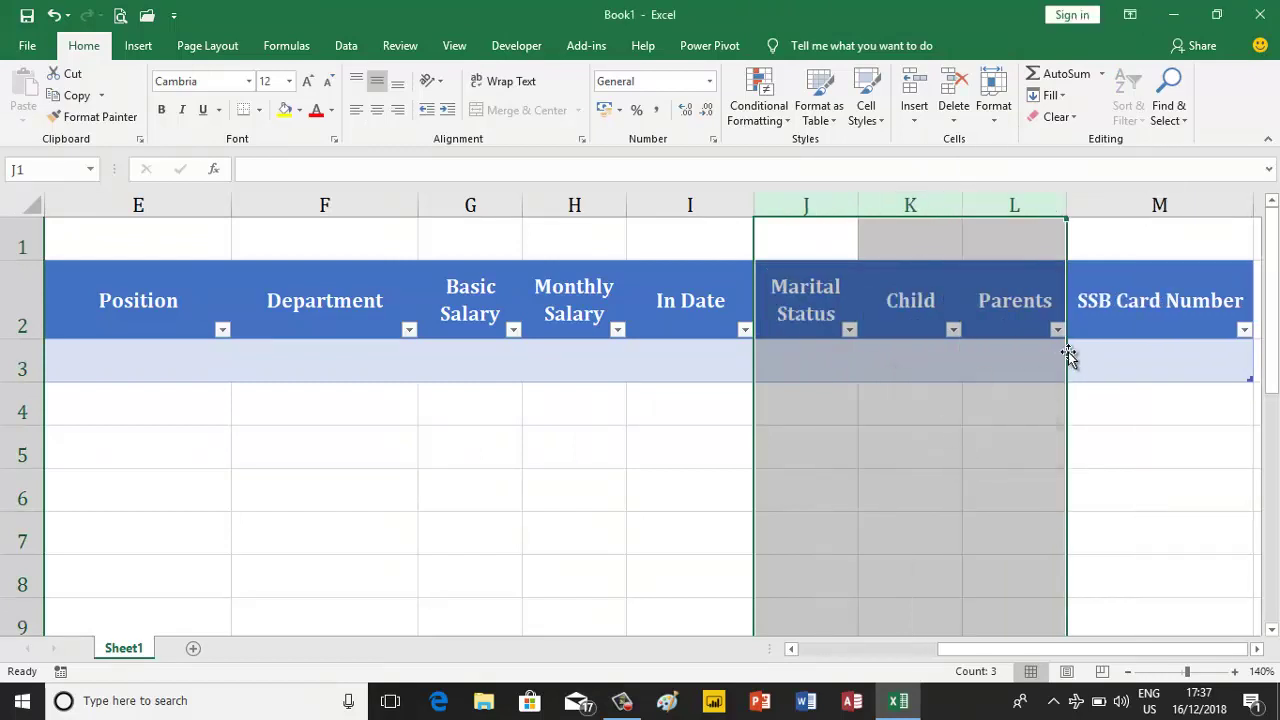
- Widen the SSB Card Number column M to 15
left_click(1111, 315)
key("Right")
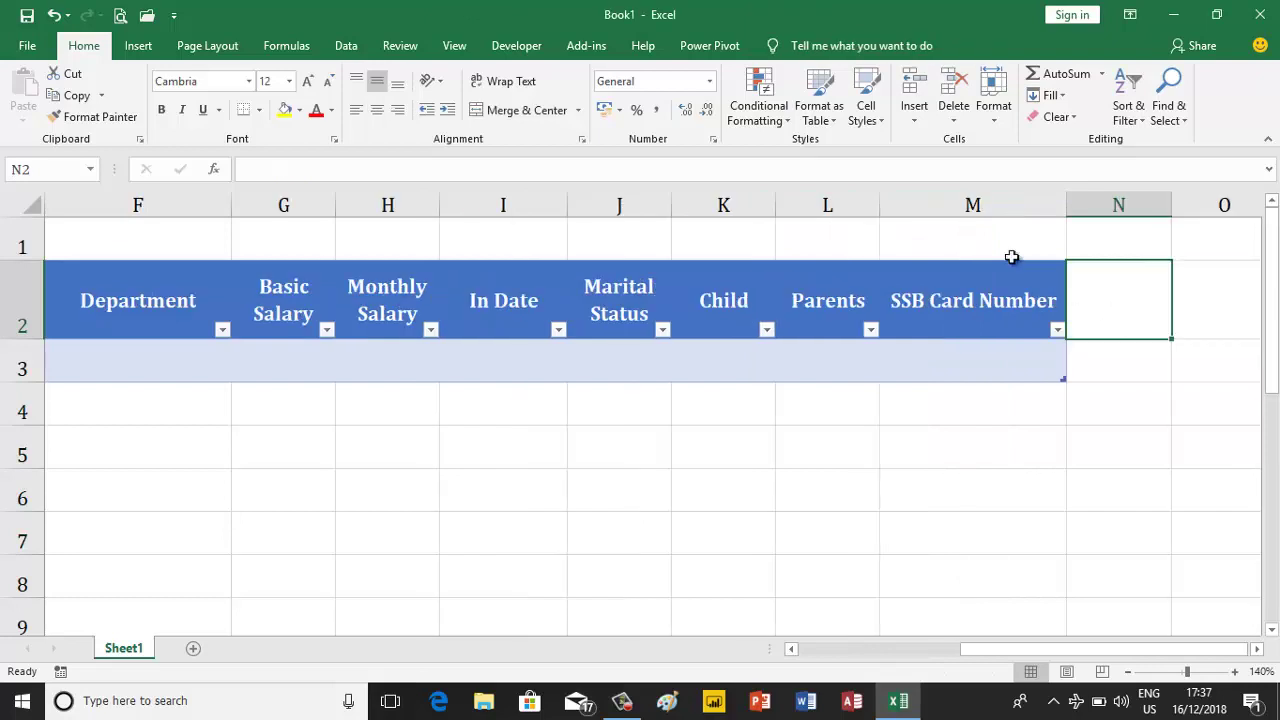
right_click(1004, 210)
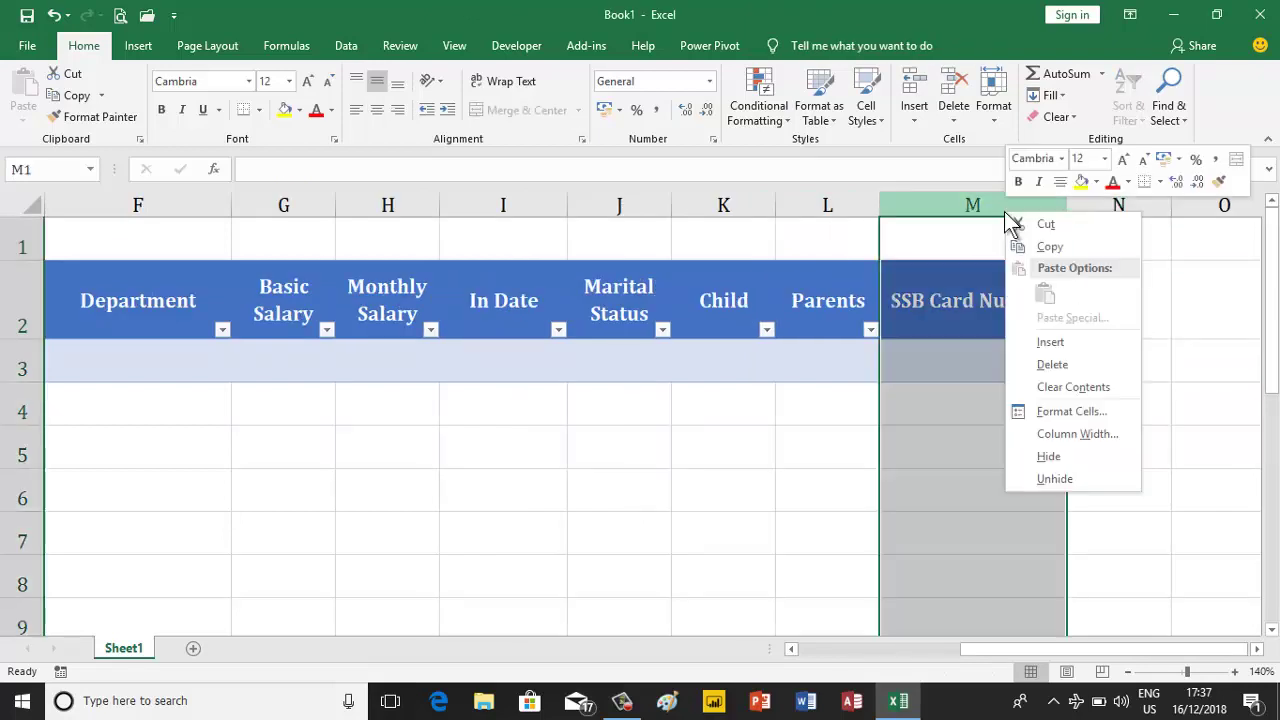
left_click(1058, 436)
type("1")
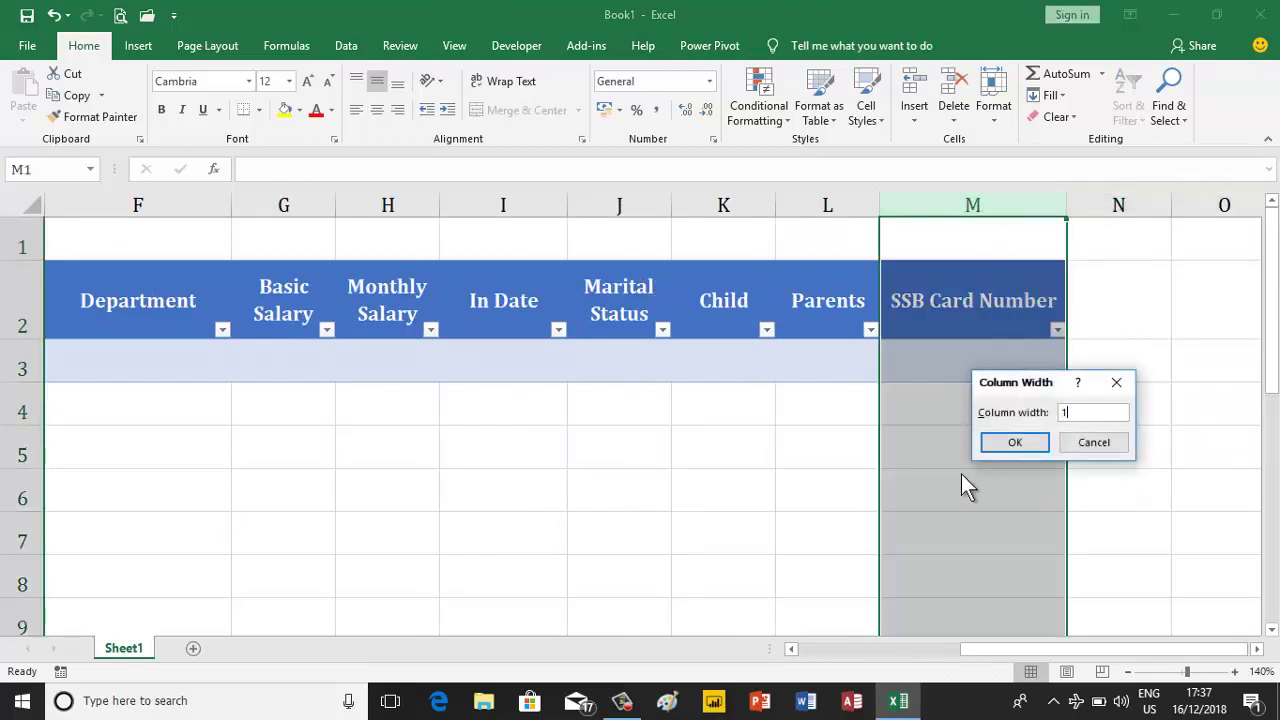
type("5")
key("Return")
key("Left")
key("Left")
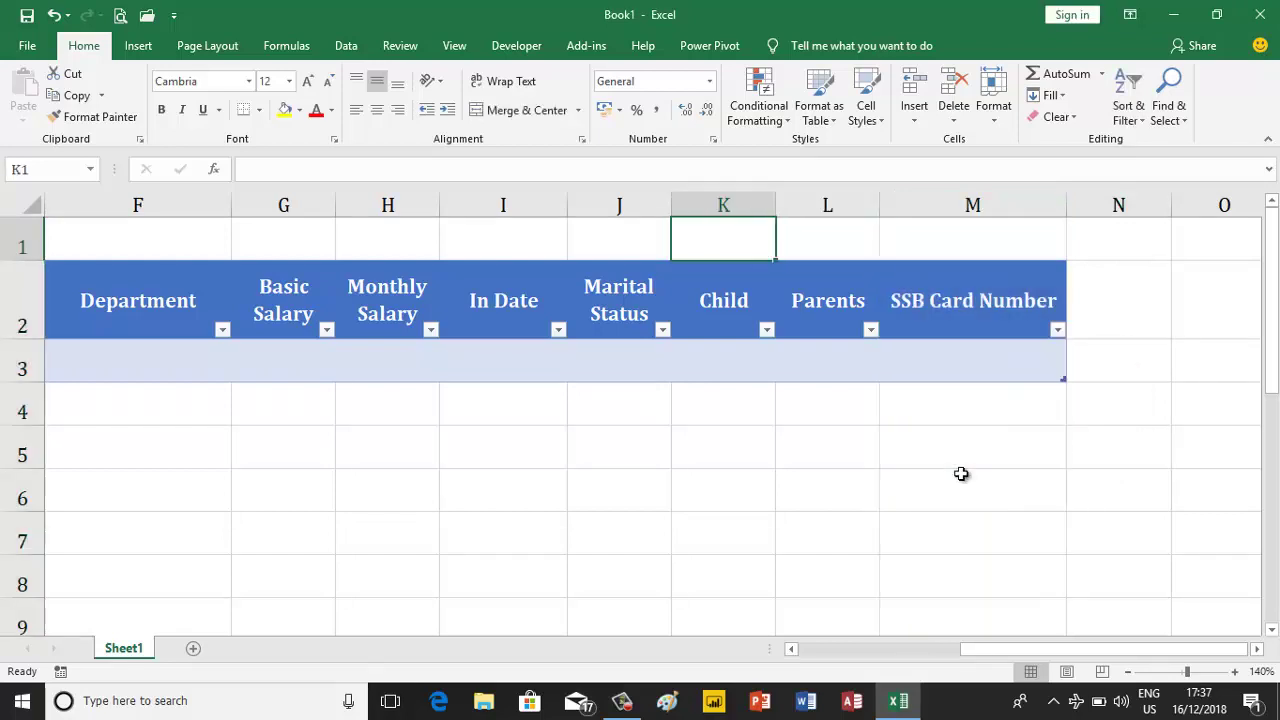
key("Left")
key("Left")
key("Left")
key("Home")
key("Down")
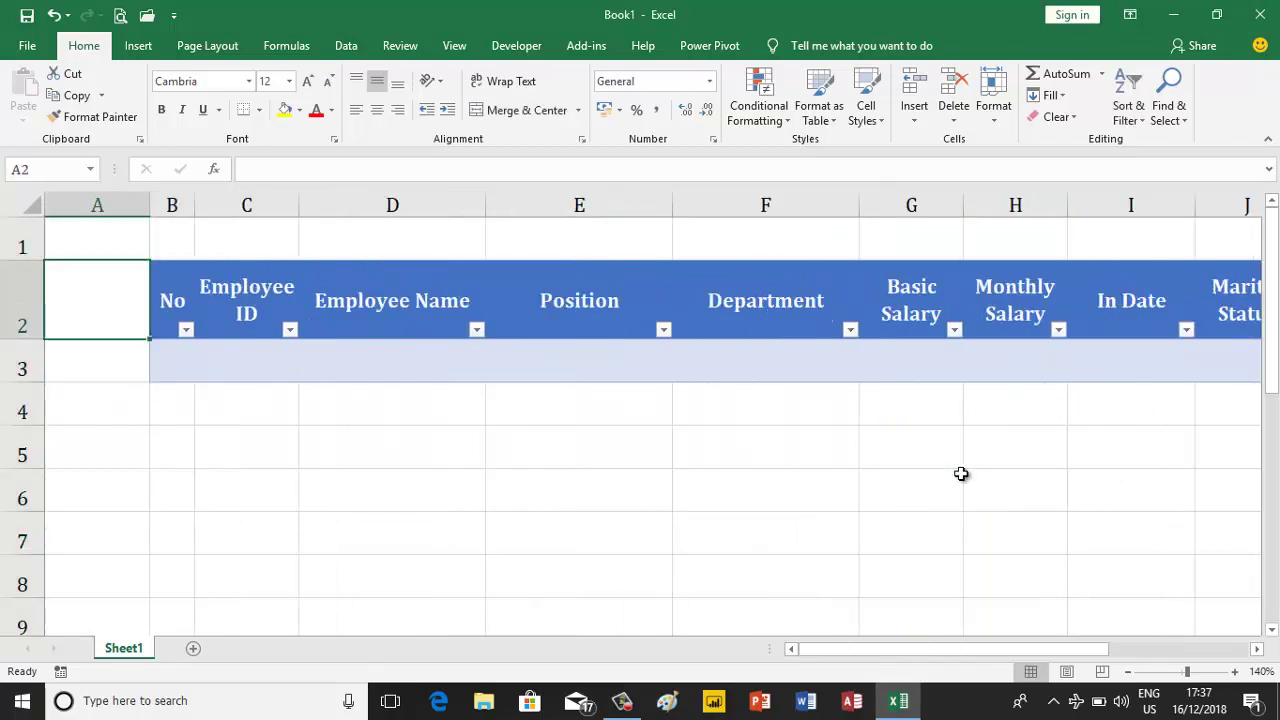
key("Right")
- Narrow empty column A to width 3
left_click(100, 204)
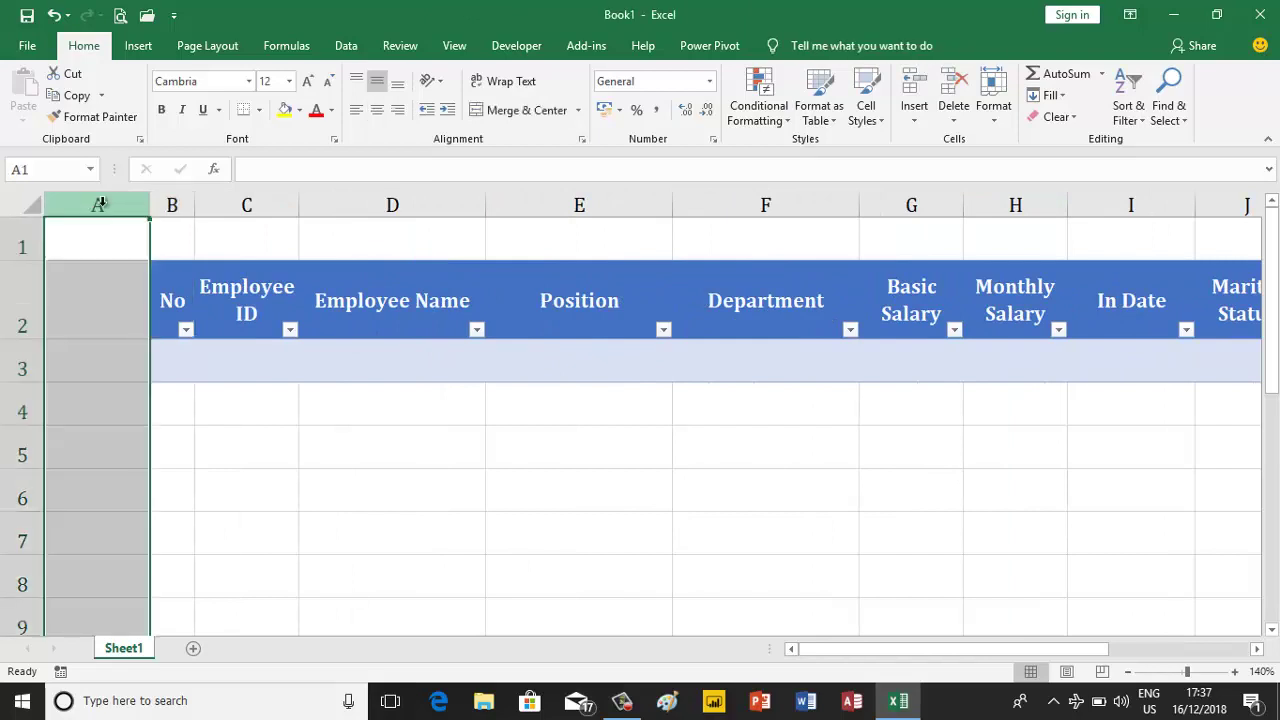
right_click(100, 204)
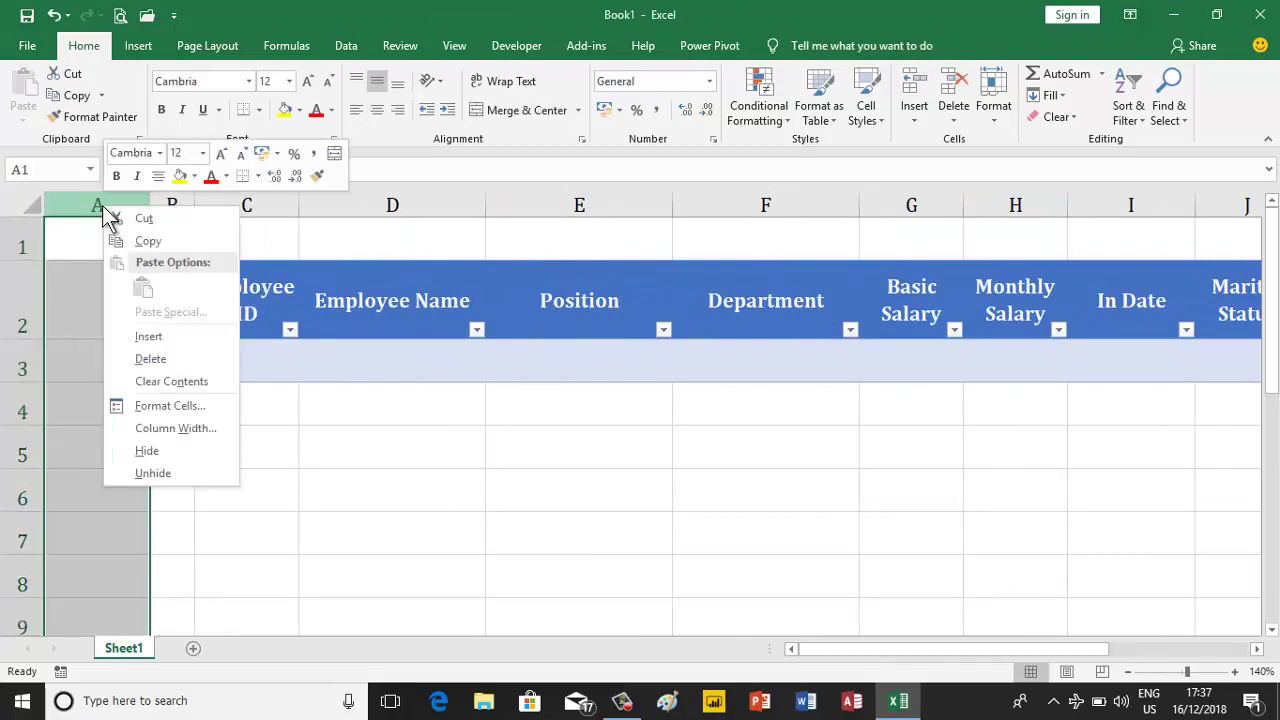
left_click(158, 428)
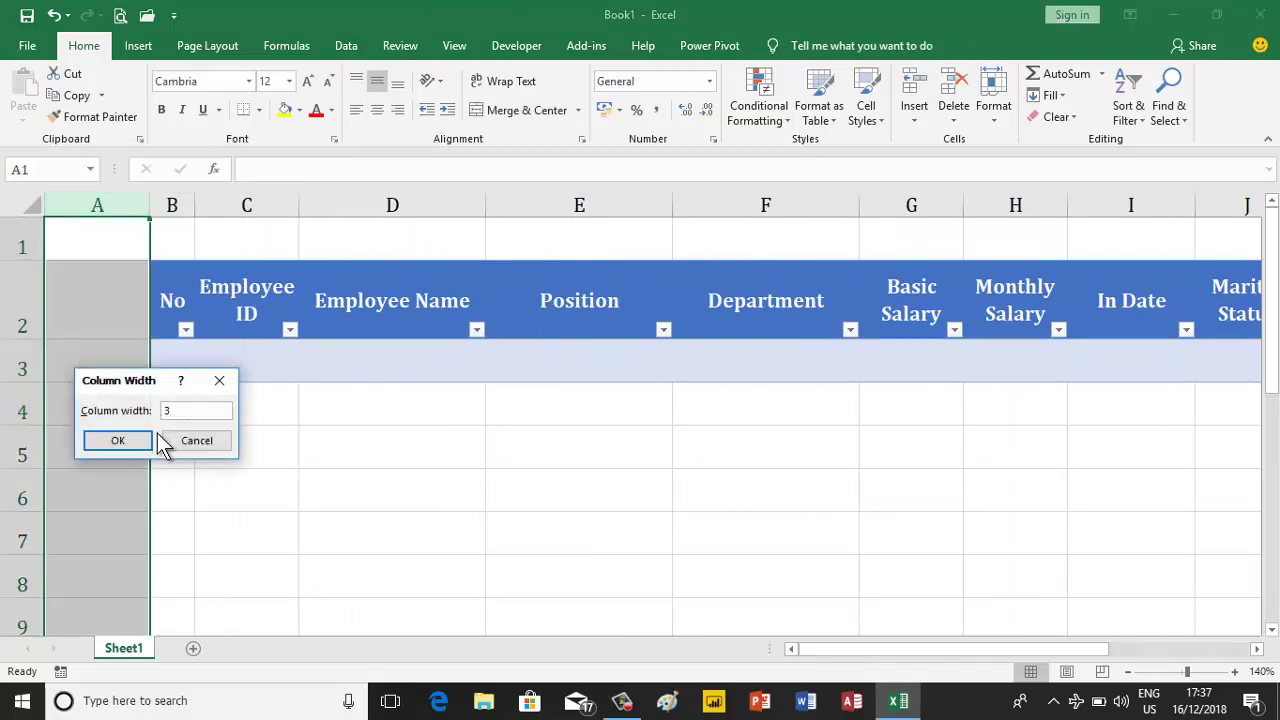
left_click(129, 440)
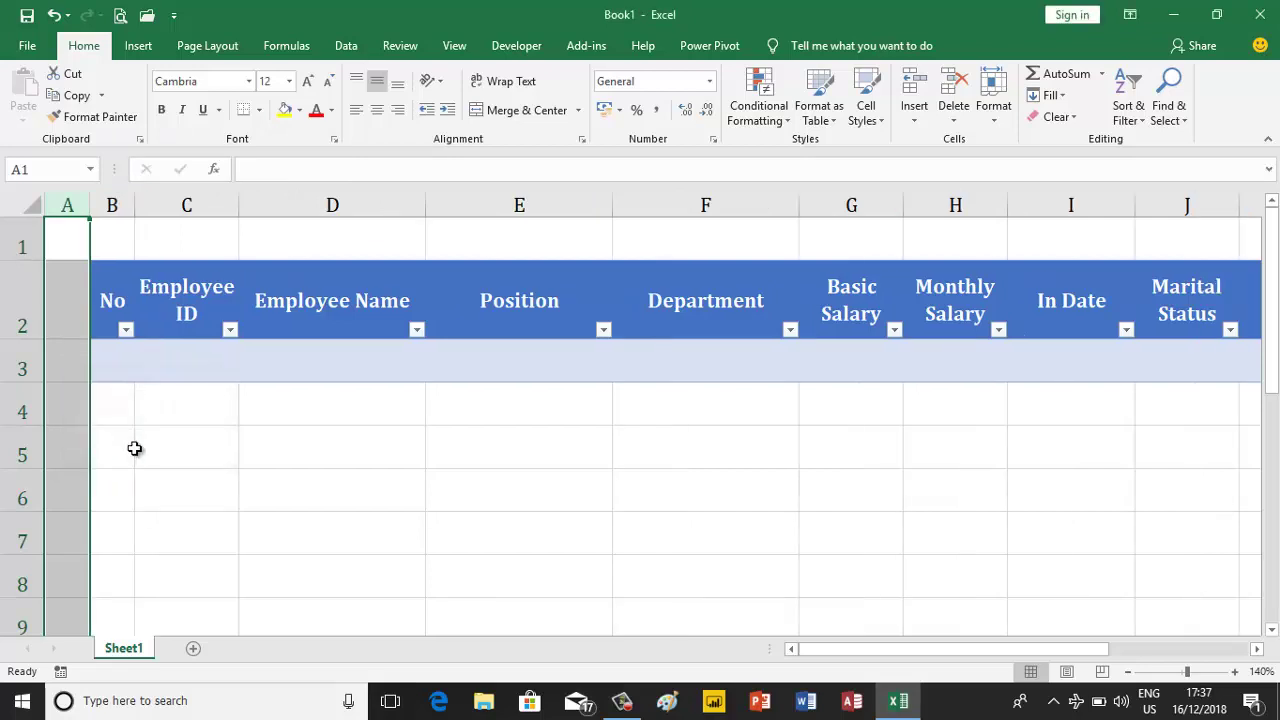
- Set the worksheet zoom to a custom 106%
left_click(1127, 671)
left_click(1127, 671)
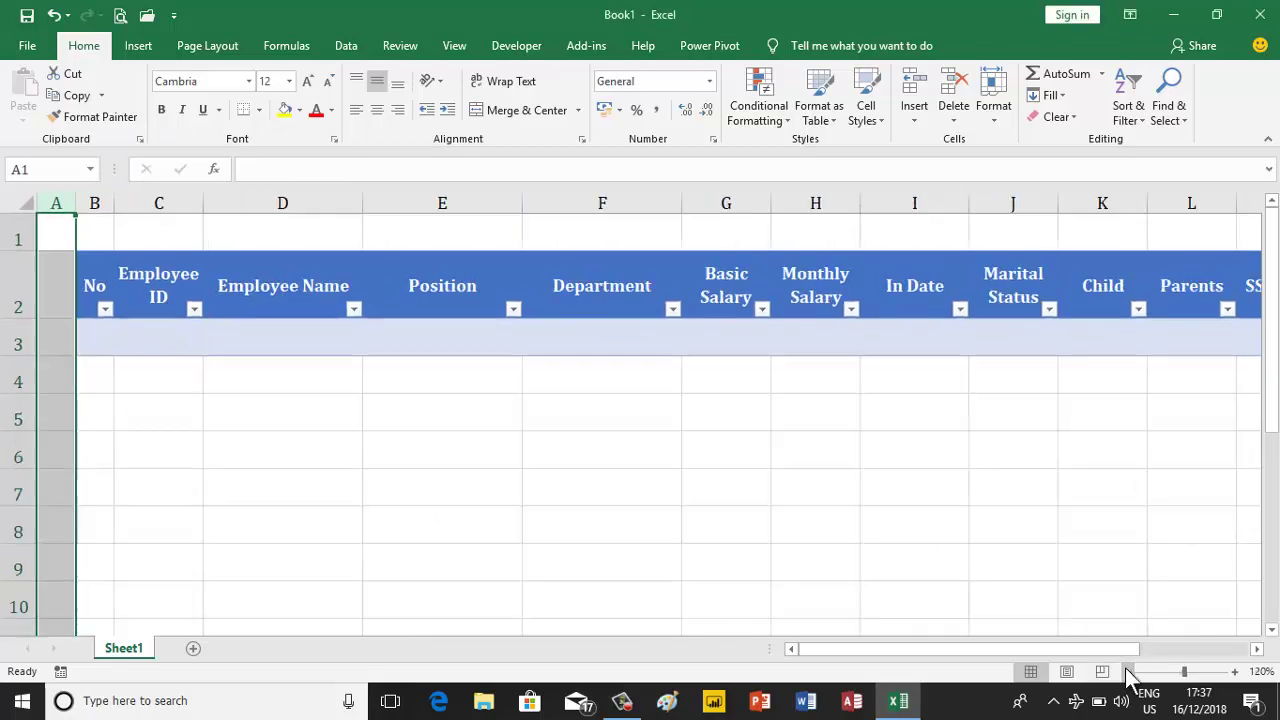
left_click(1127, 671)
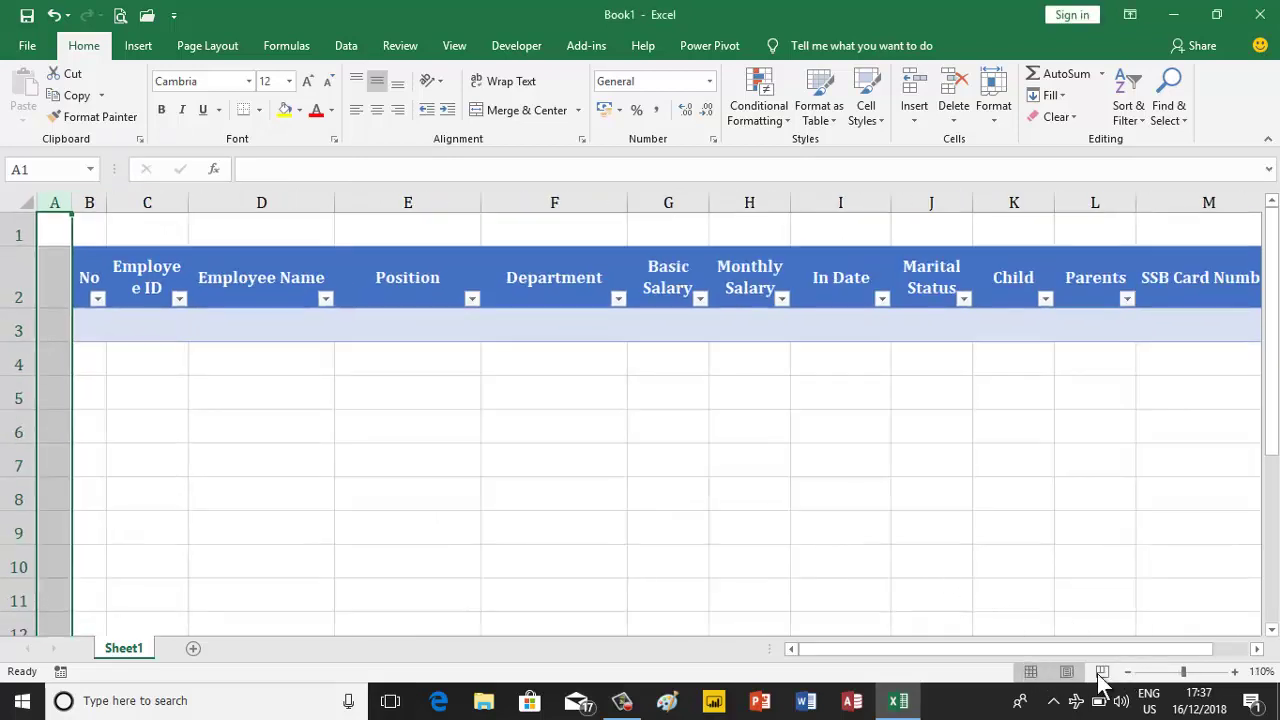
left_click(1125, 672)
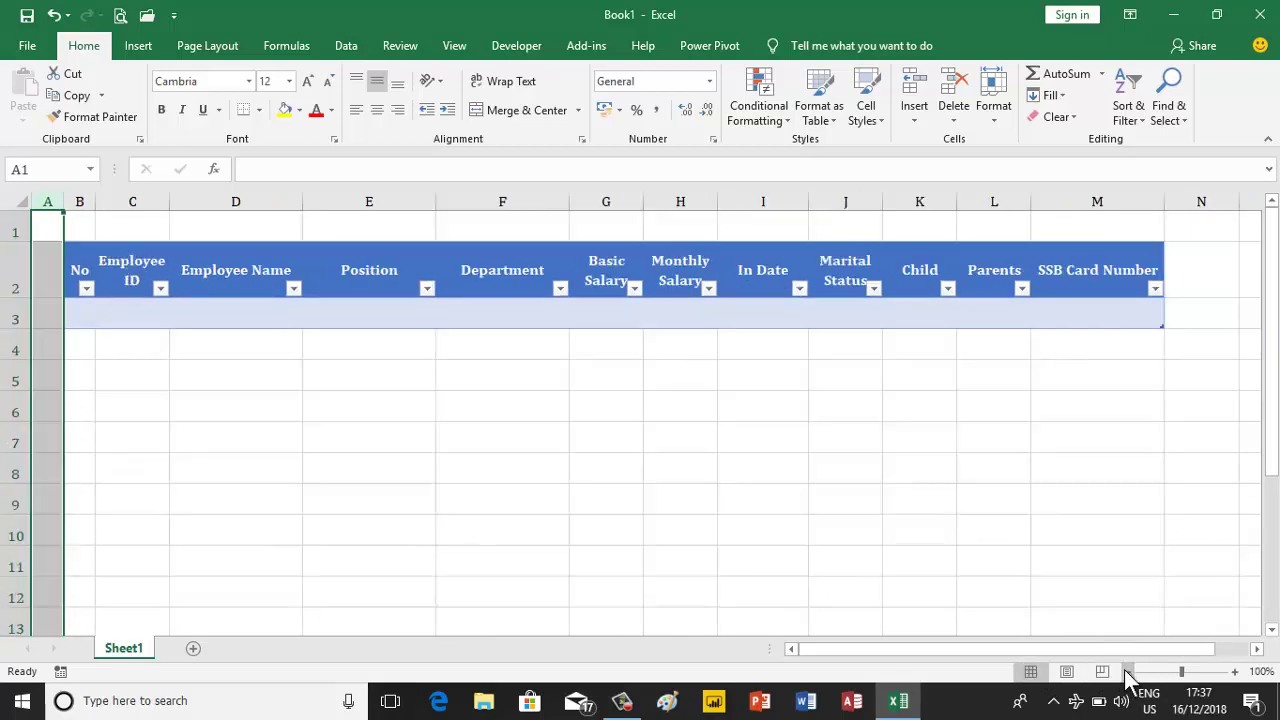
left_click(1261, 671)
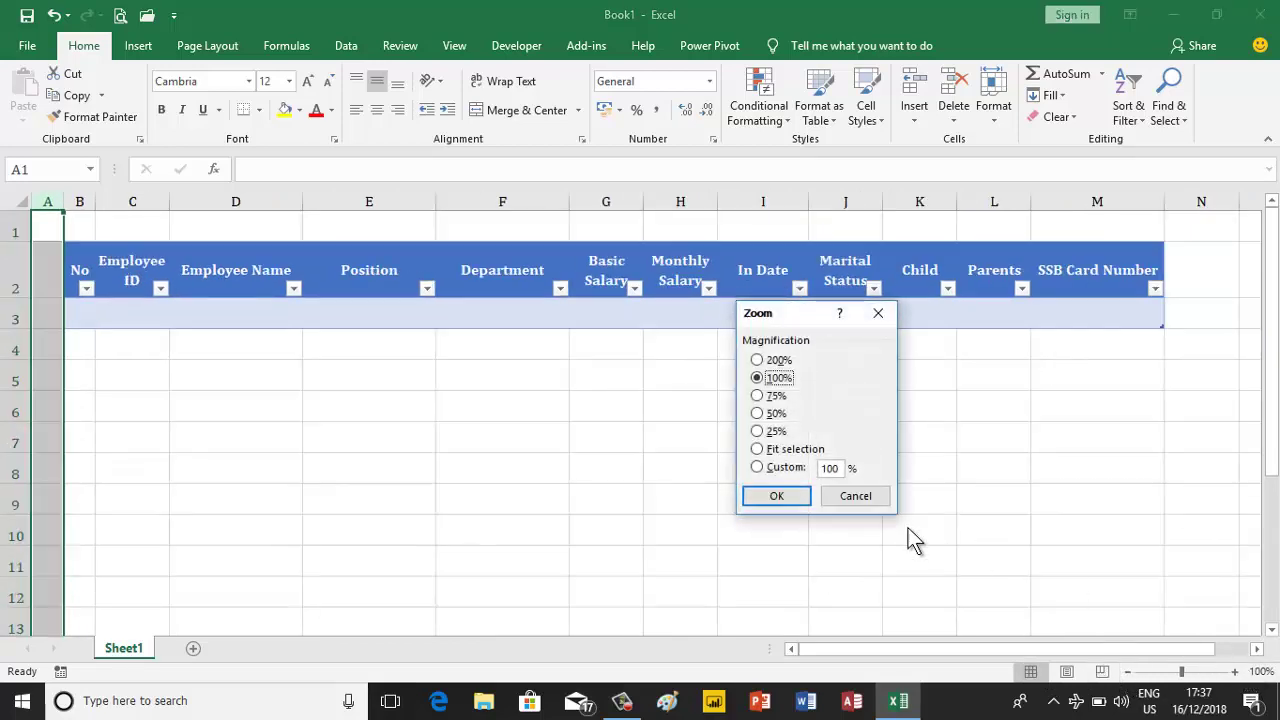
double_click(836, 468)
type("106")
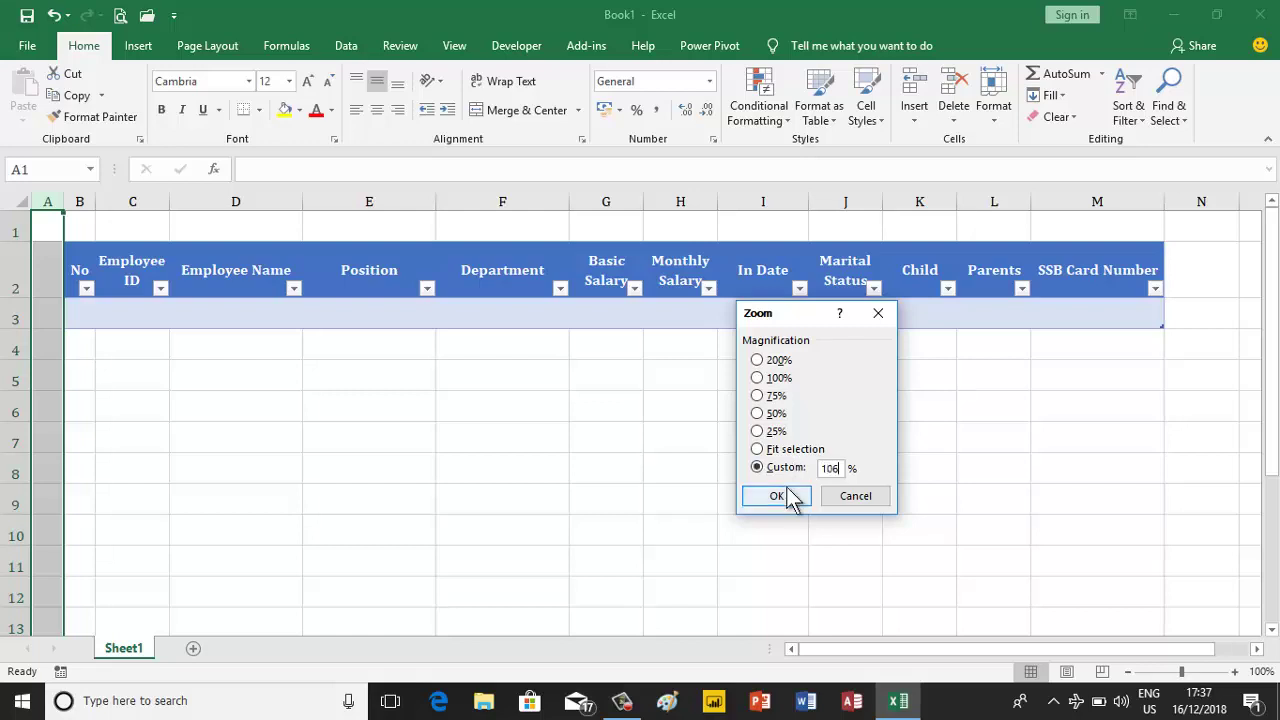
left_click(789, 497)
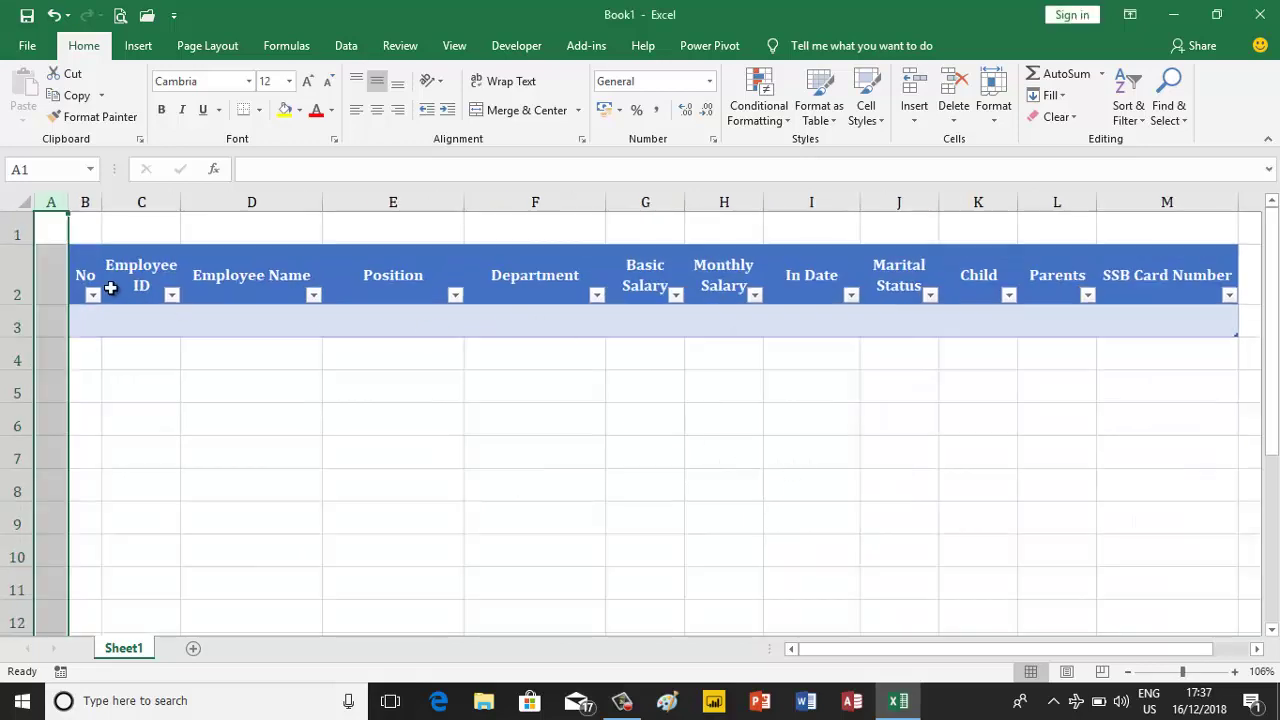
- Switch off Data > Filter so the table headers lose their dropdown arrows
left_click(86, 277)
left_click(314, 296)
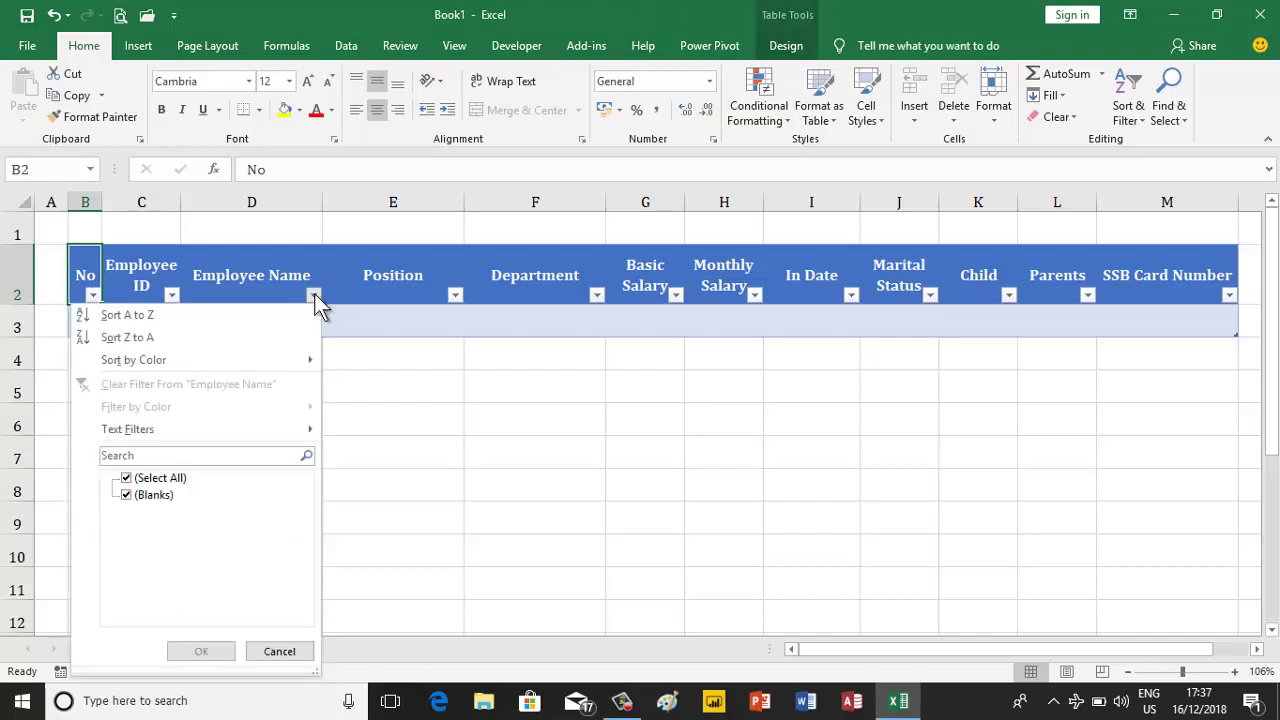
left_click(351, 277)
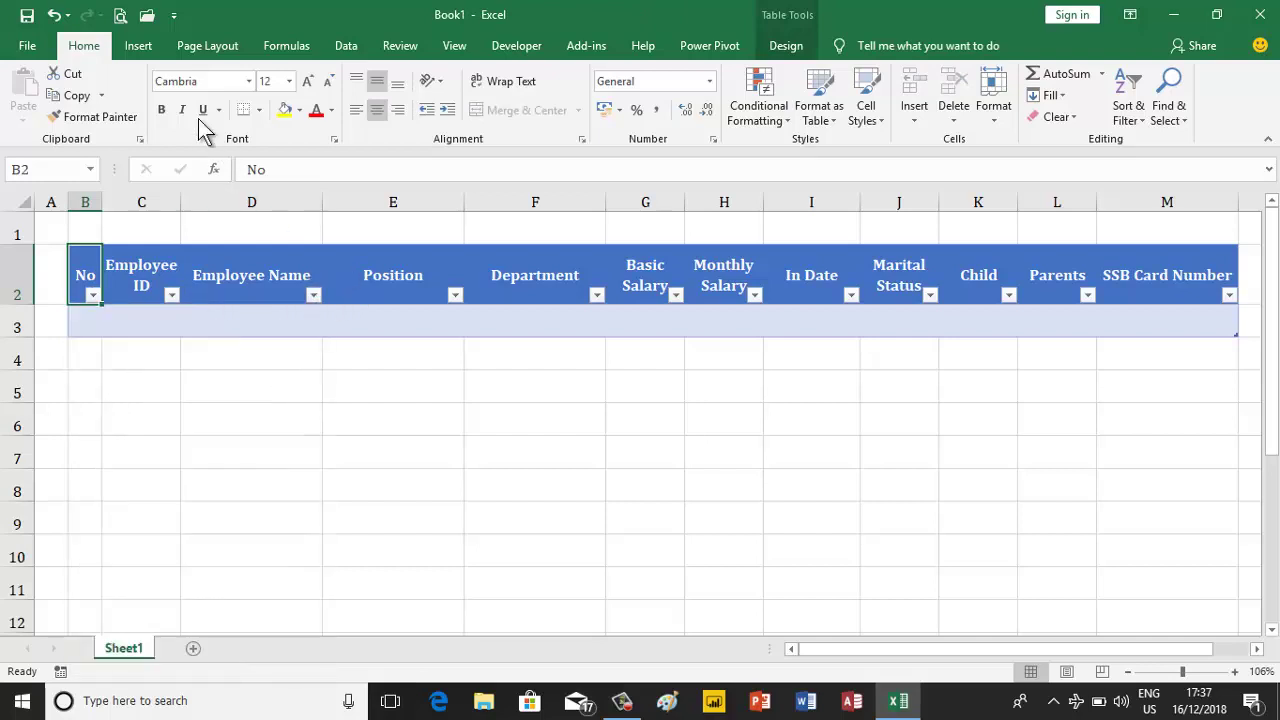
left_click(346, 45)
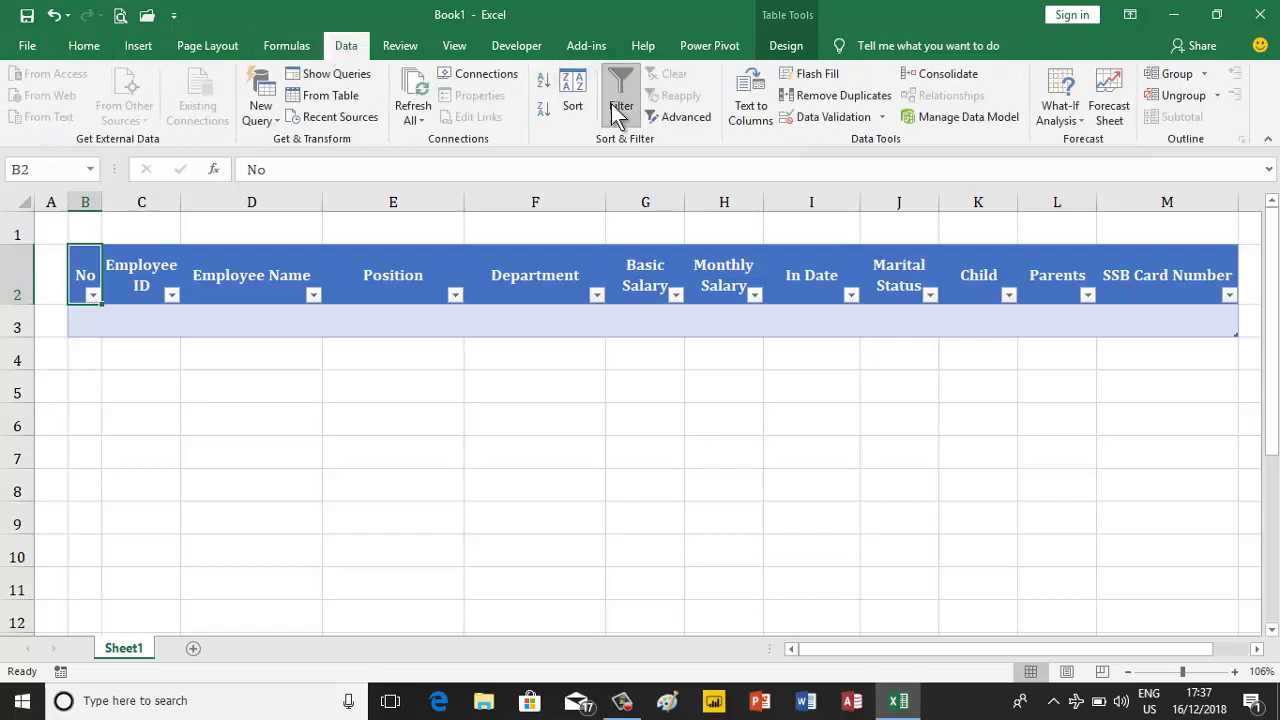
left_click(414, 439)
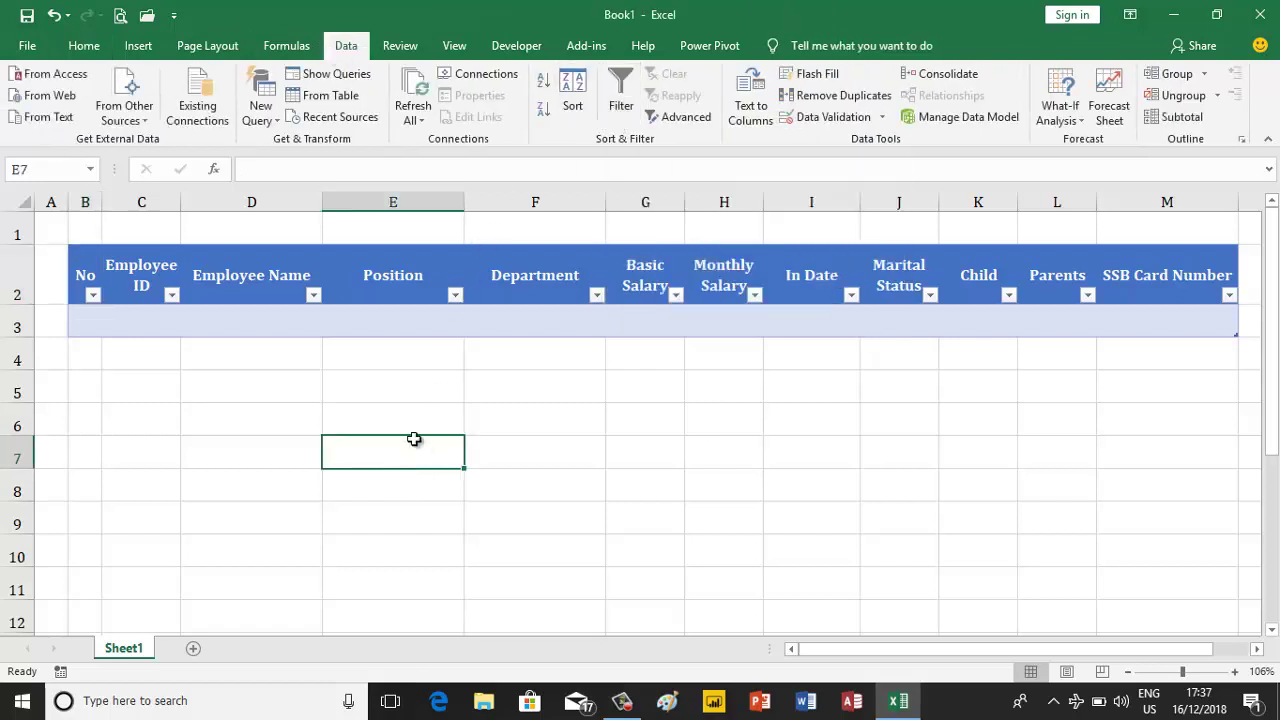
left_click(424, 286)
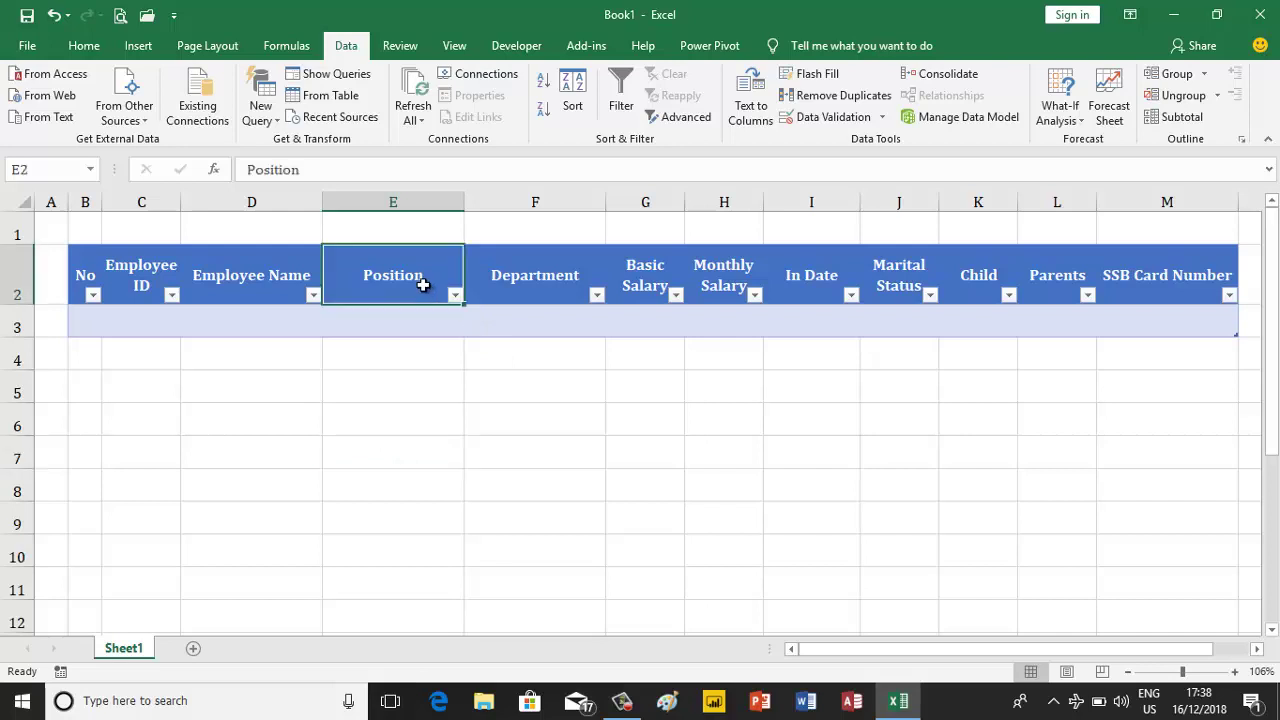
left_click(624, 112)
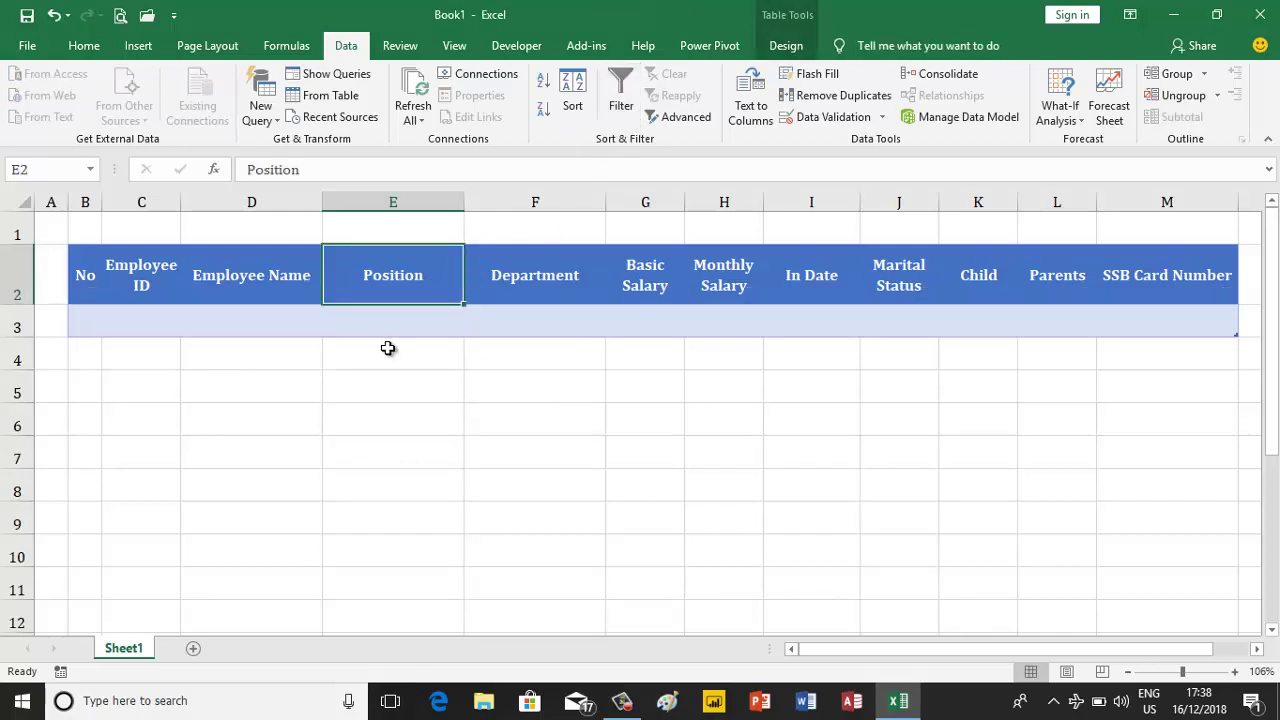
left_click_drag(234, 404, 556, 491)
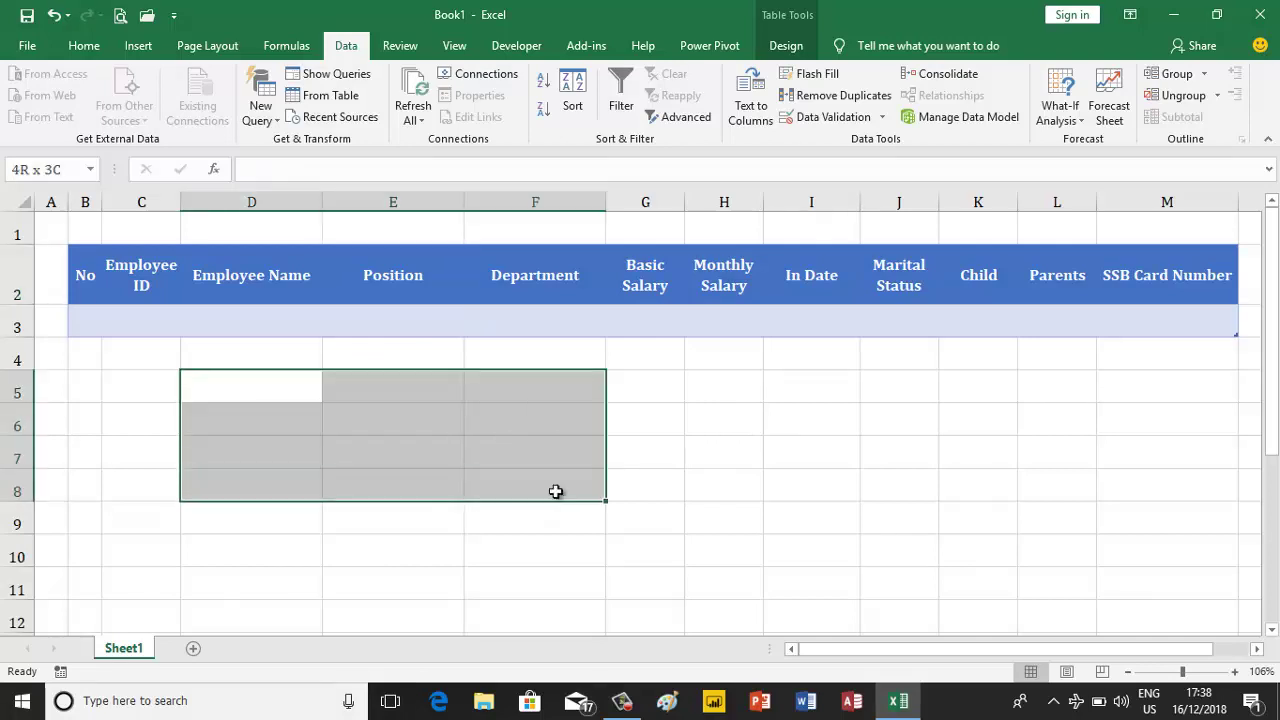
- Hide the worksheet gridlines and bring up the Table Design tools for Table1
left_click(452, 47)
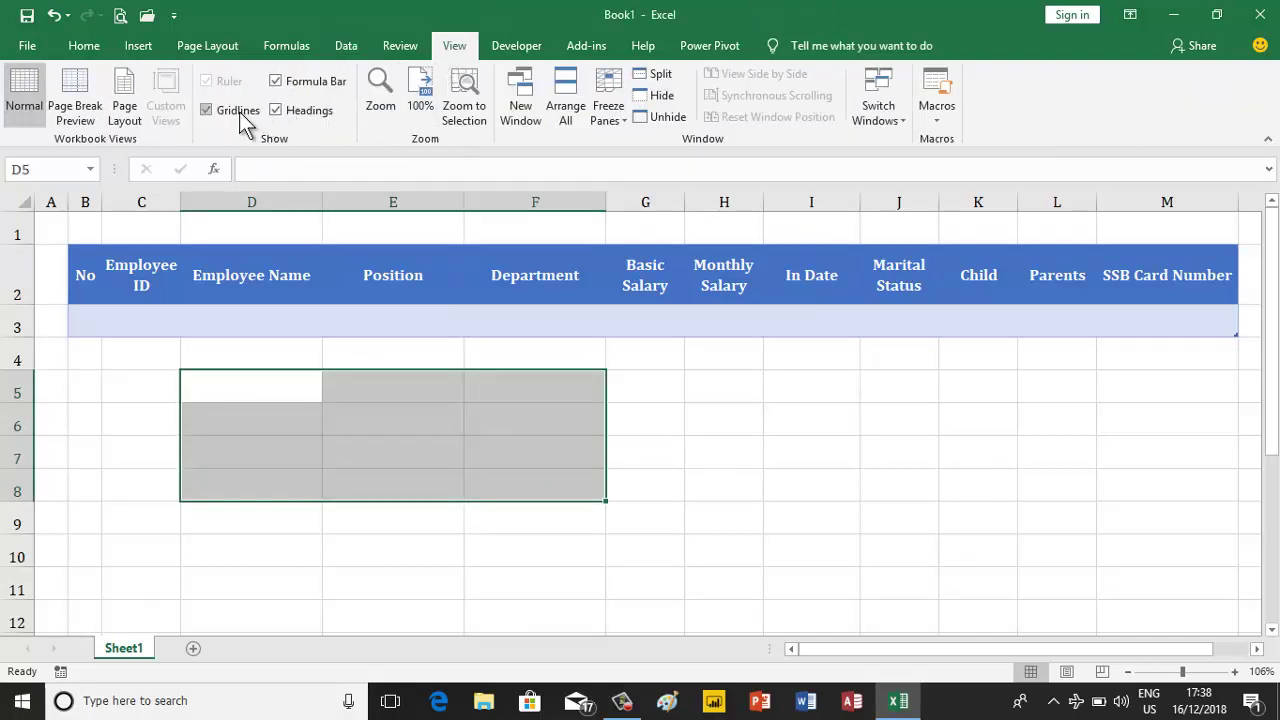
left_click(240, 113)
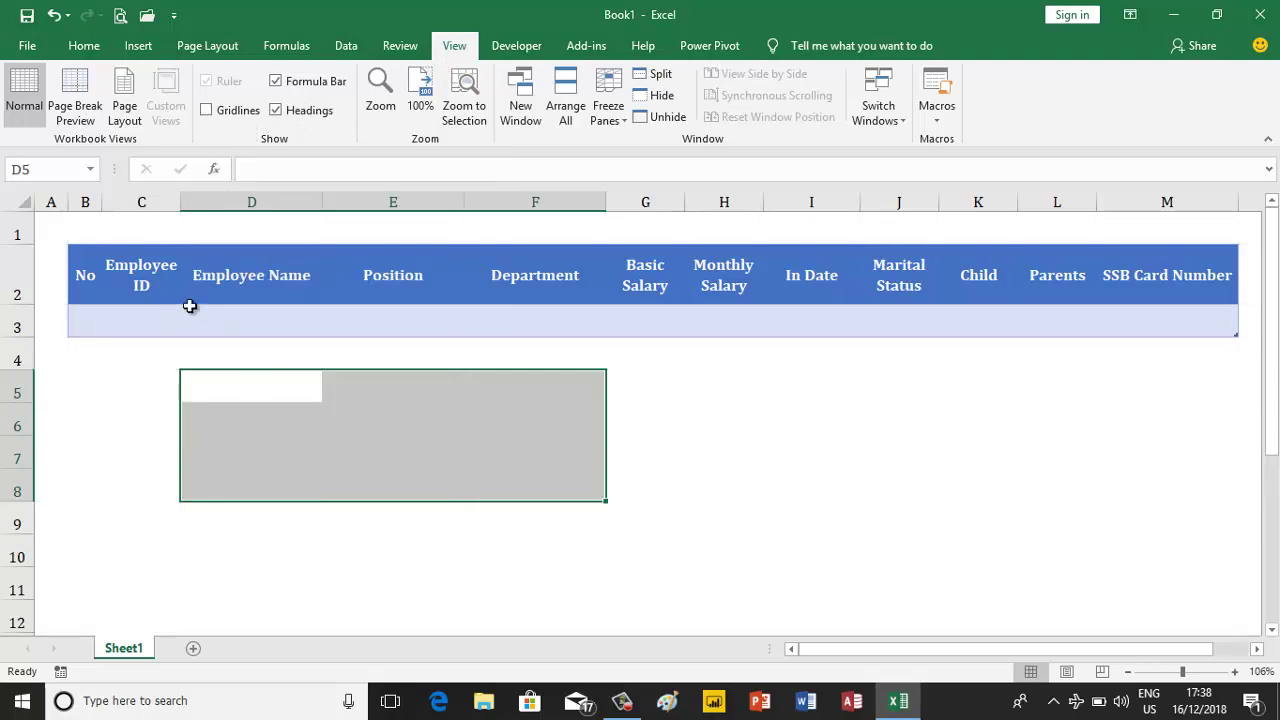
left_click(115, 270)
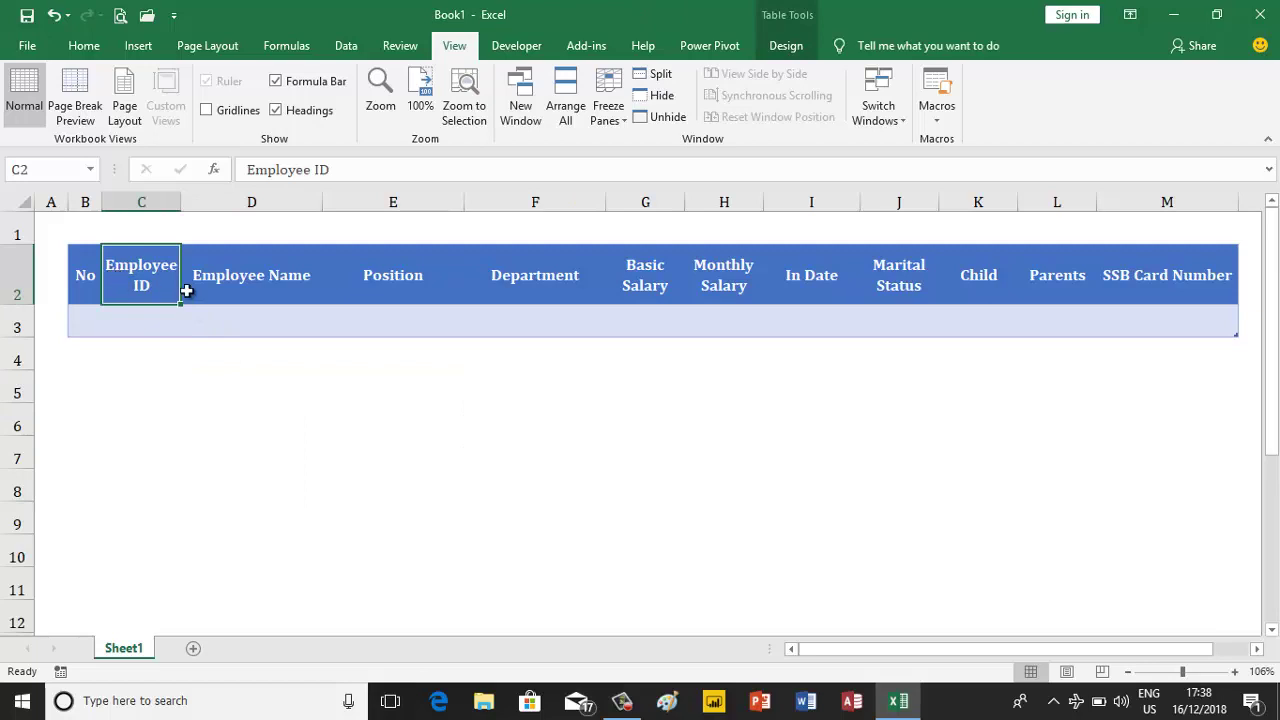
left_click(248, 283)
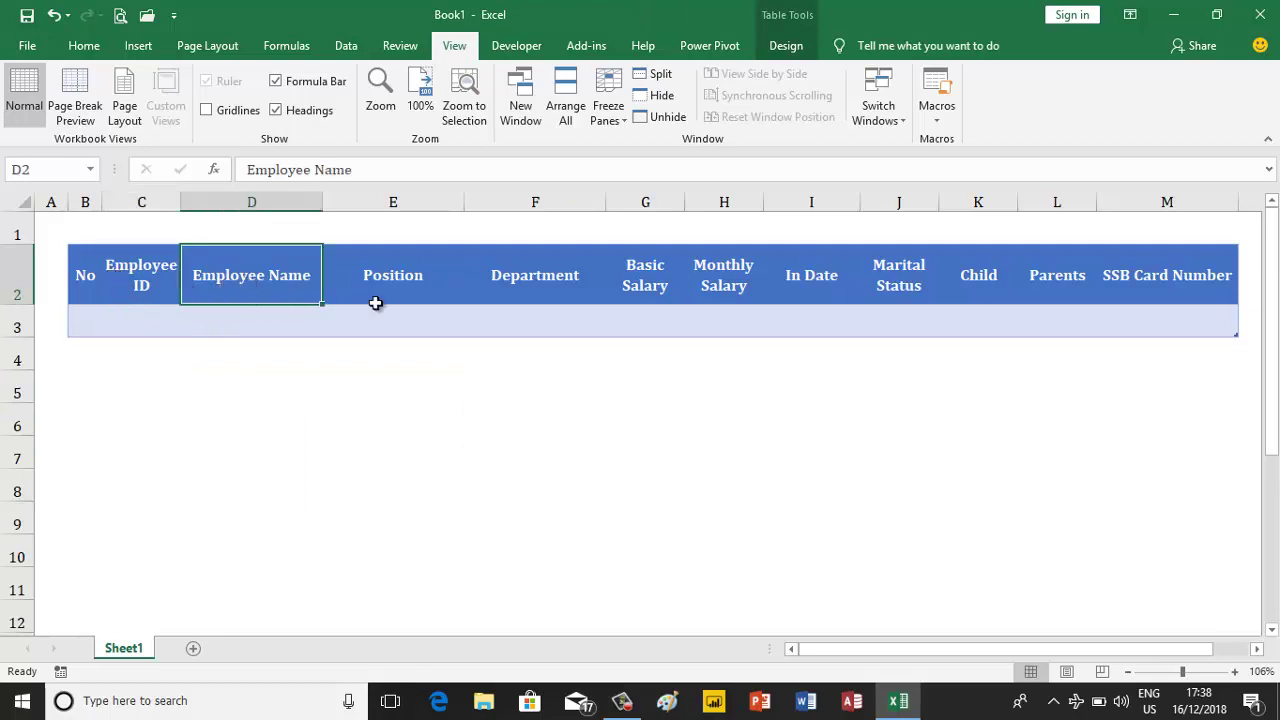
left_click(315, 398)
left_click(296, 270)
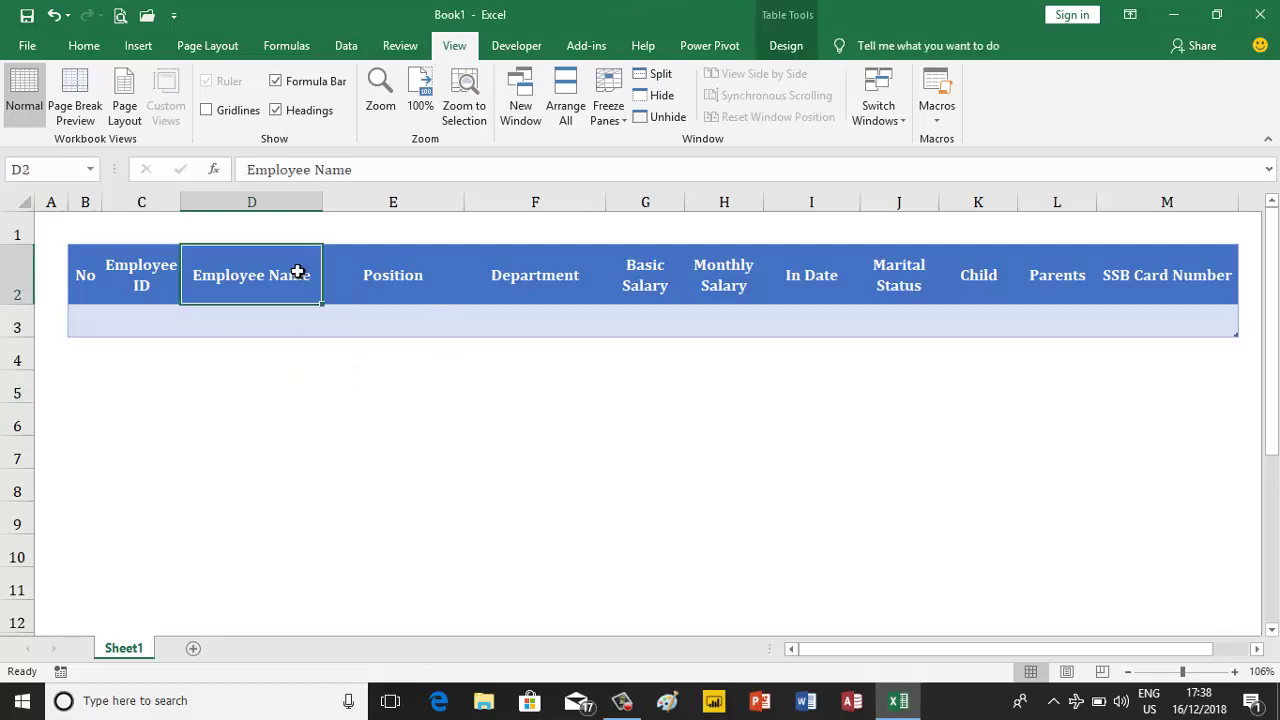
left_click(786, 46)
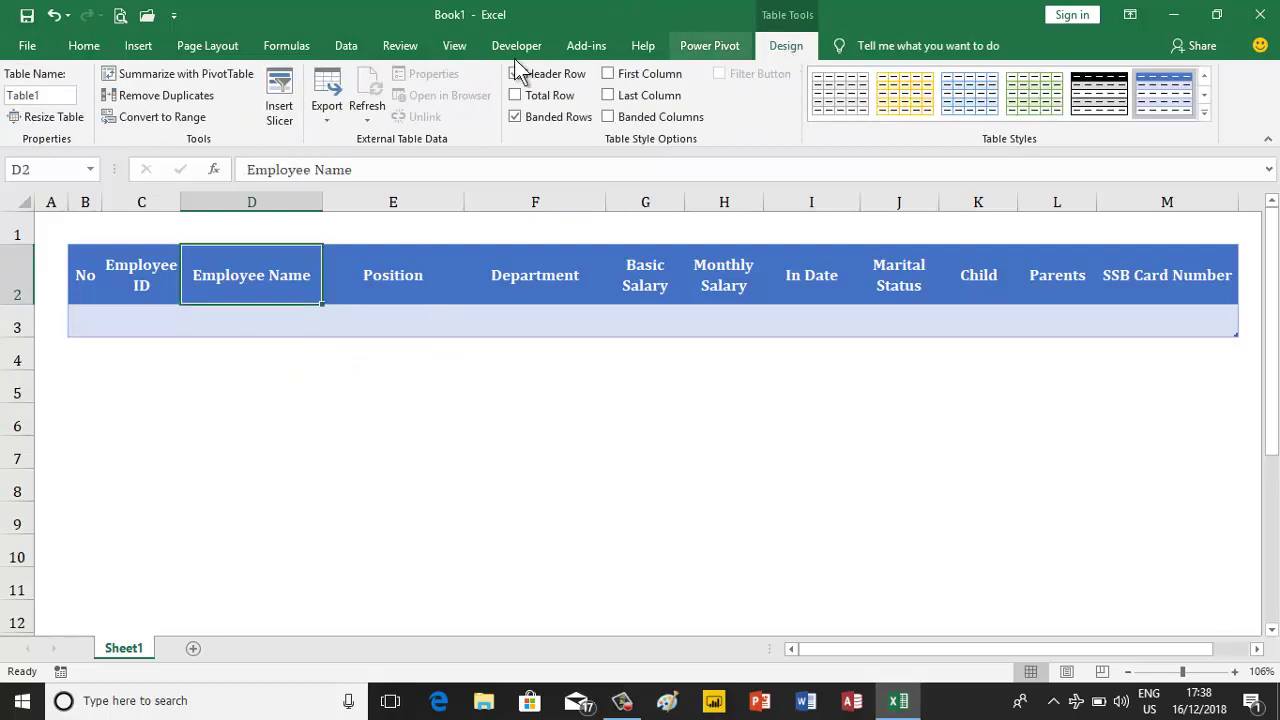
- Rename the table to MasterData and apply Green Table Style Light 14
left_click(48, 95)
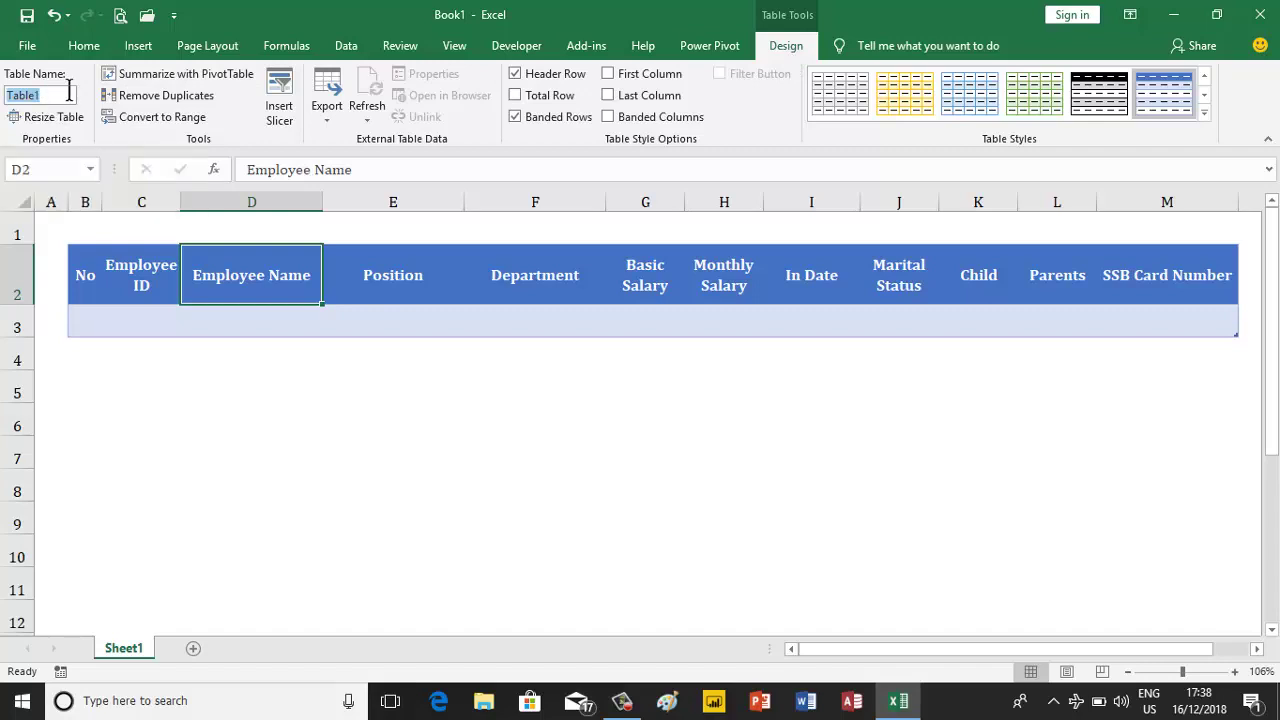
type("MasterData")
key("Return")
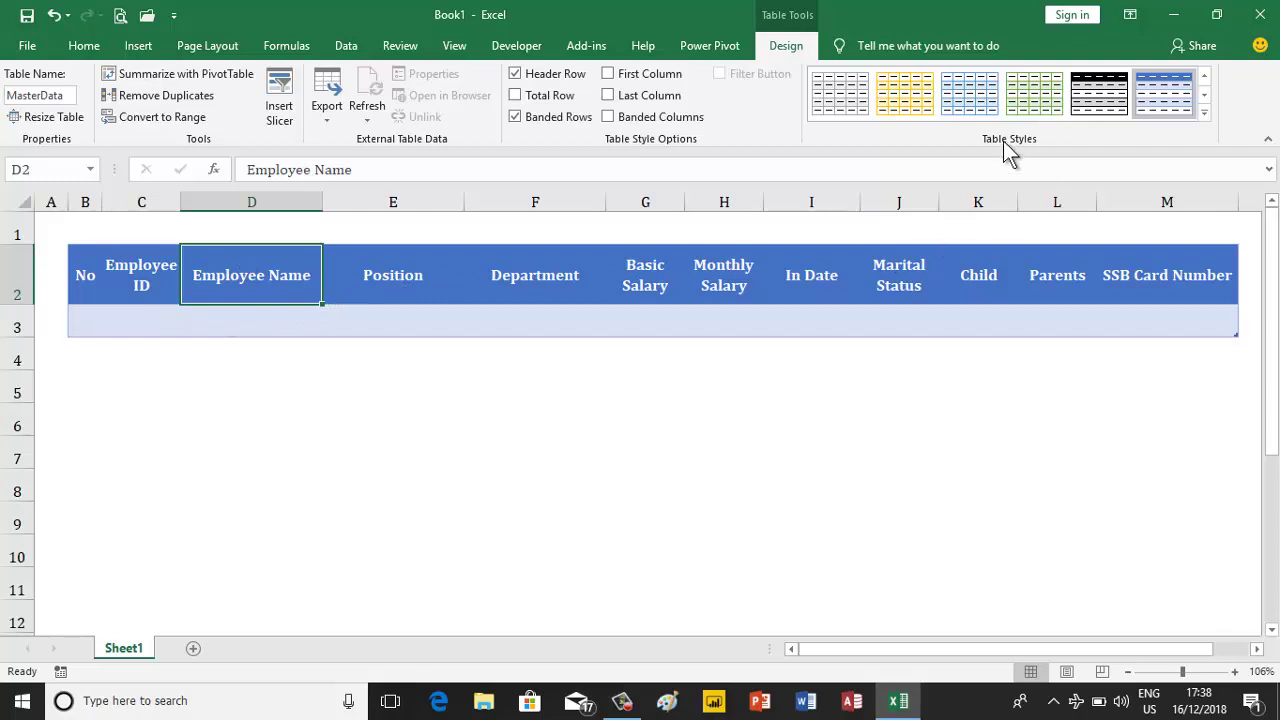
left_click(1205, 115)
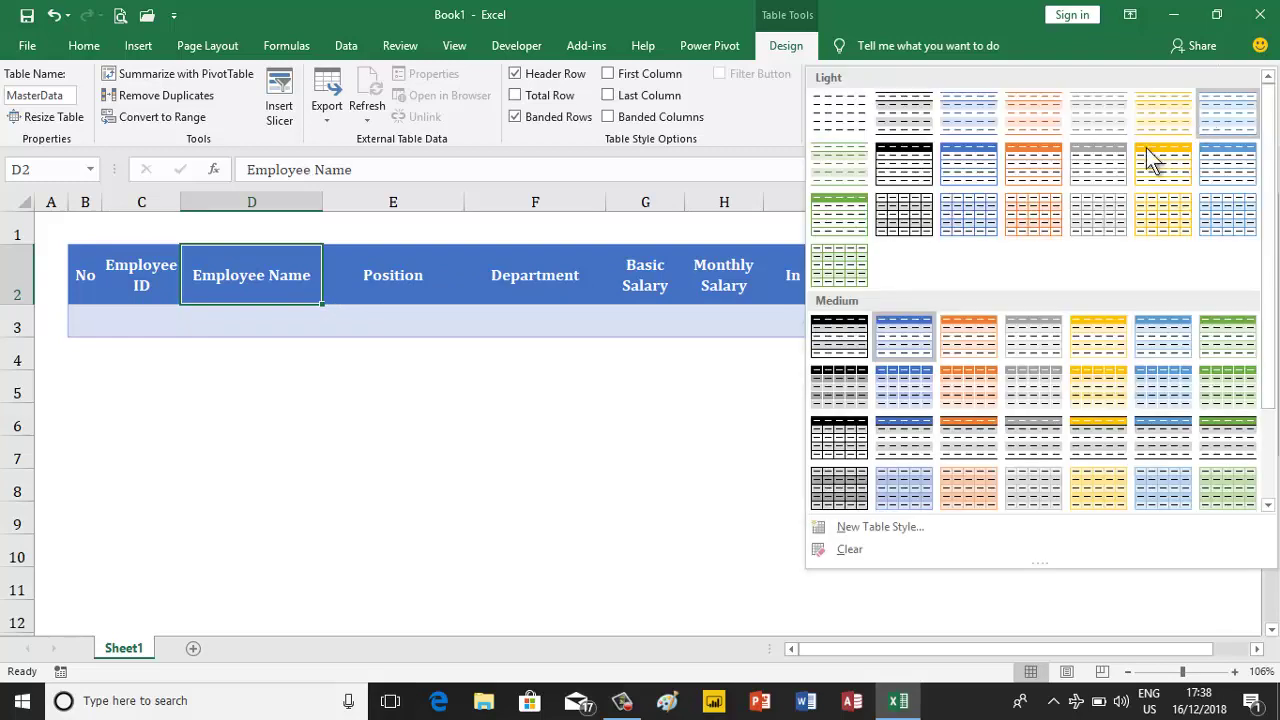
left_click(838, 213)
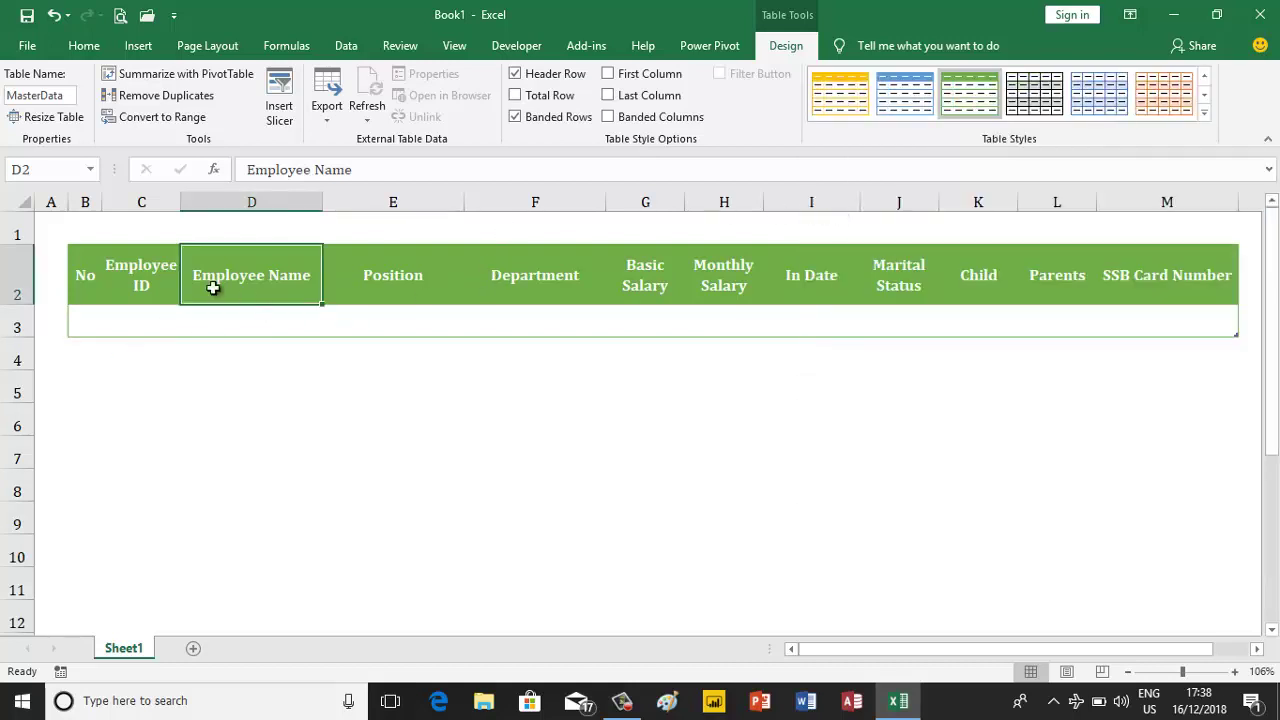
left_click(105, 325)
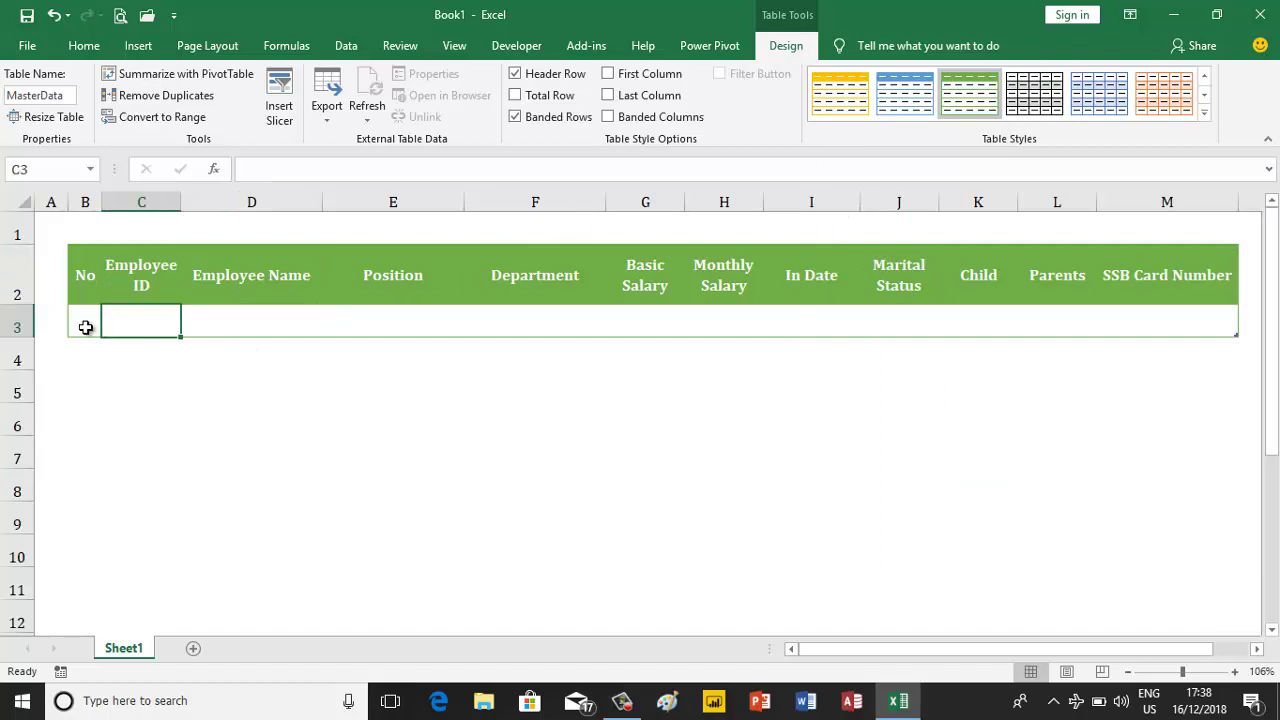
- Enter No 1, Employee ID 1001, the employee's name, position Manager and department Admin in row 3
left_click(95, 323)
type("1")
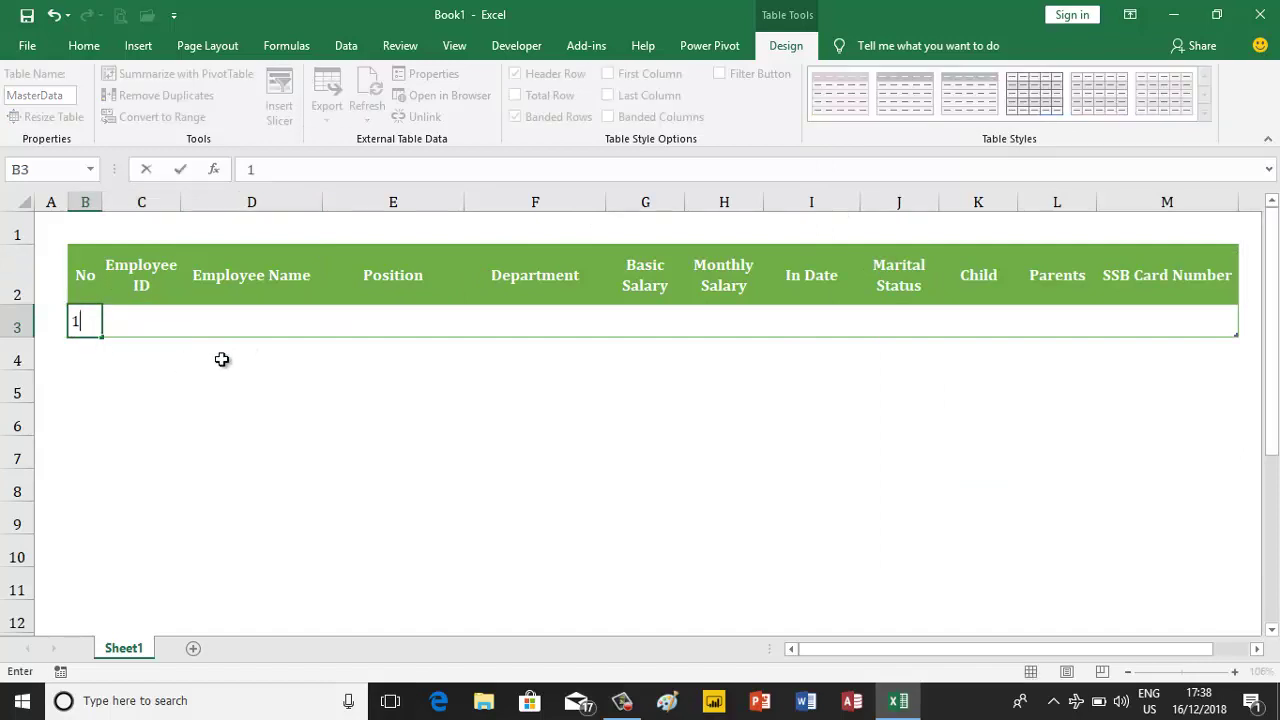
key("Tab")
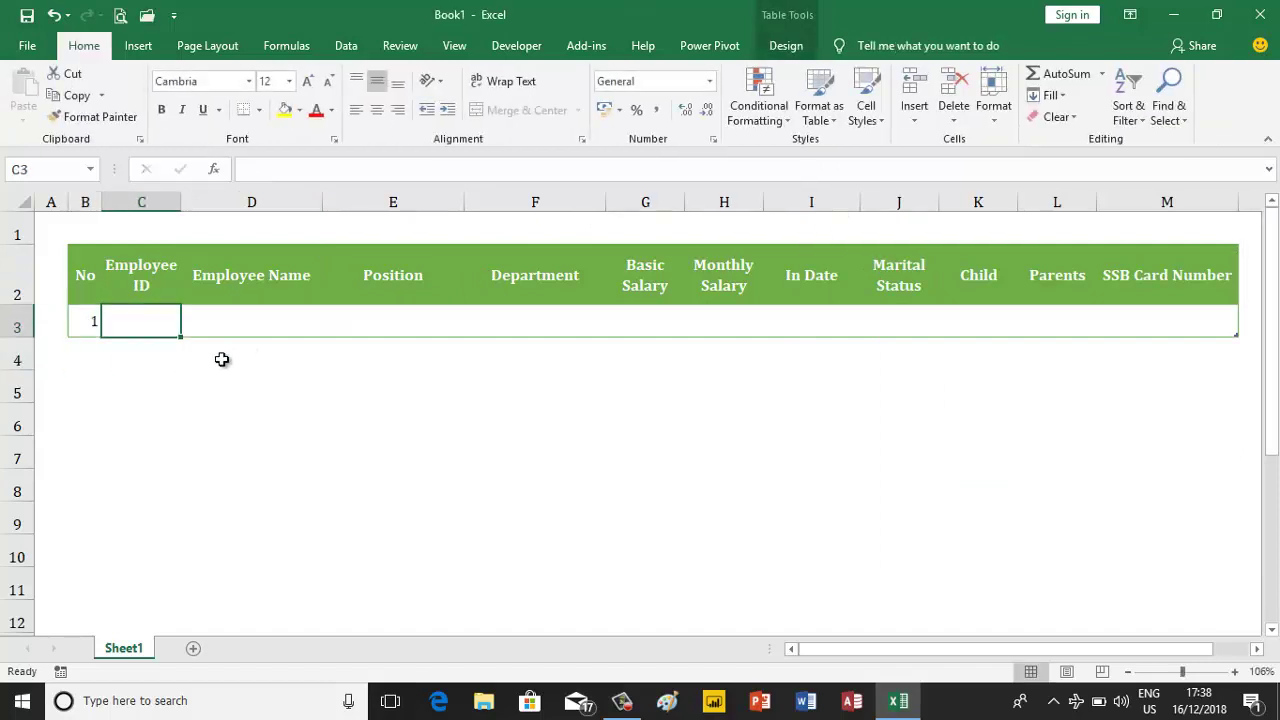
type("1001")
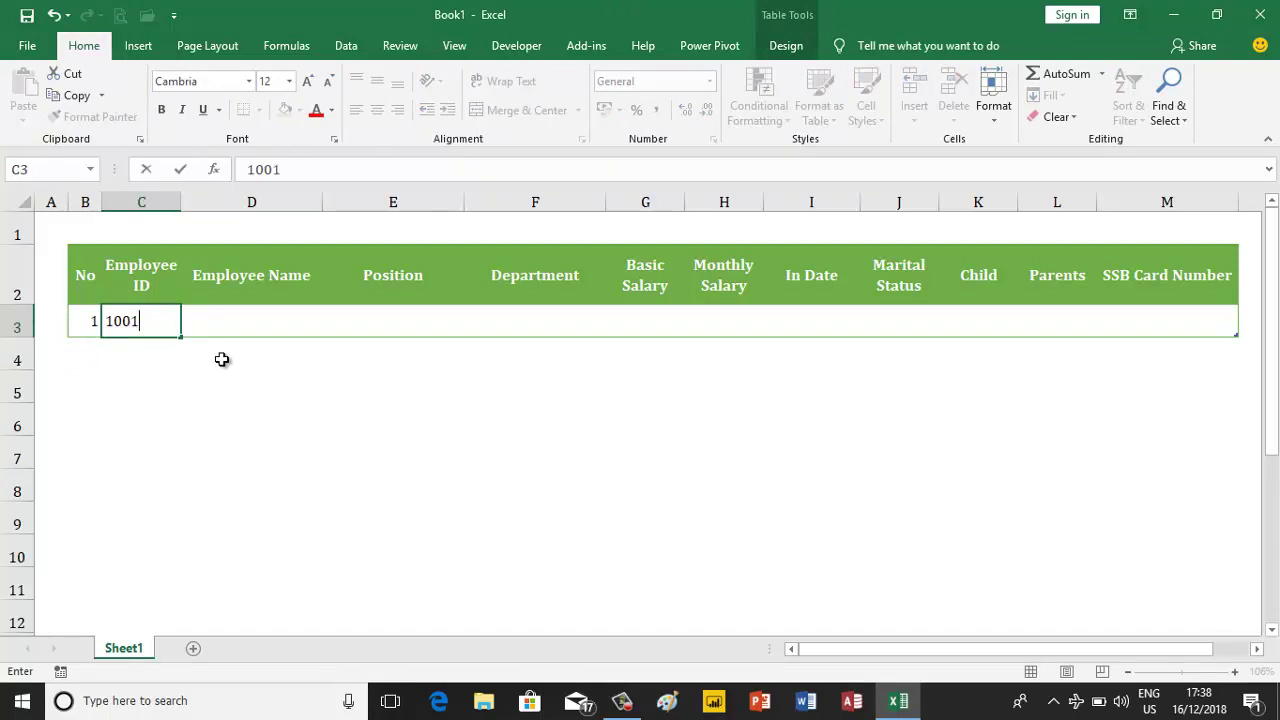
key("Tab")
type("U")
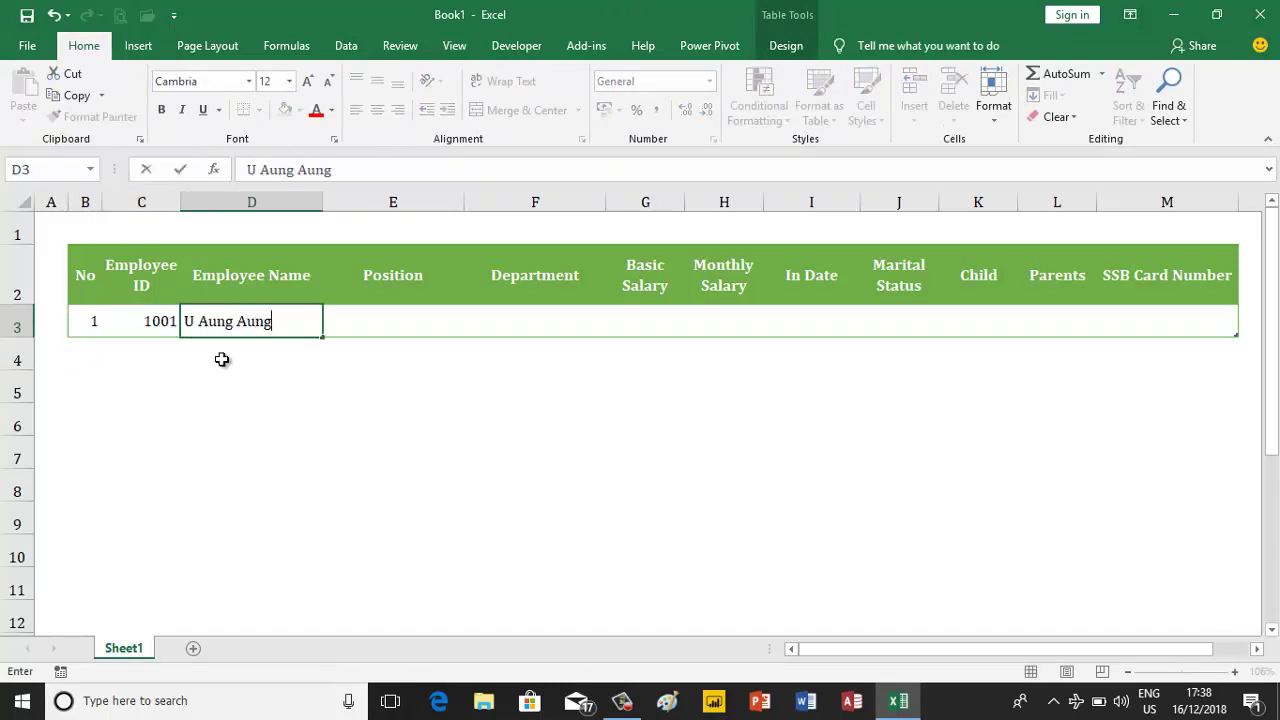
key("Tab")
type("Man")
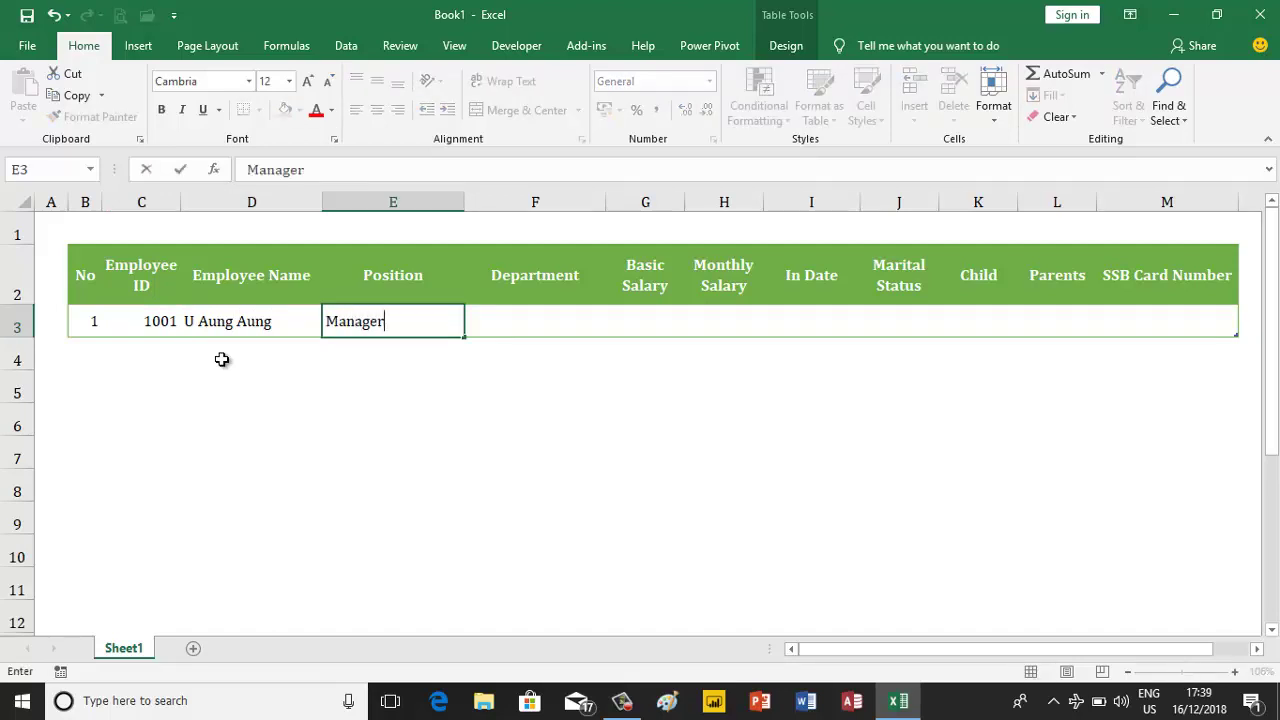
key("Tab")
type("Adm")
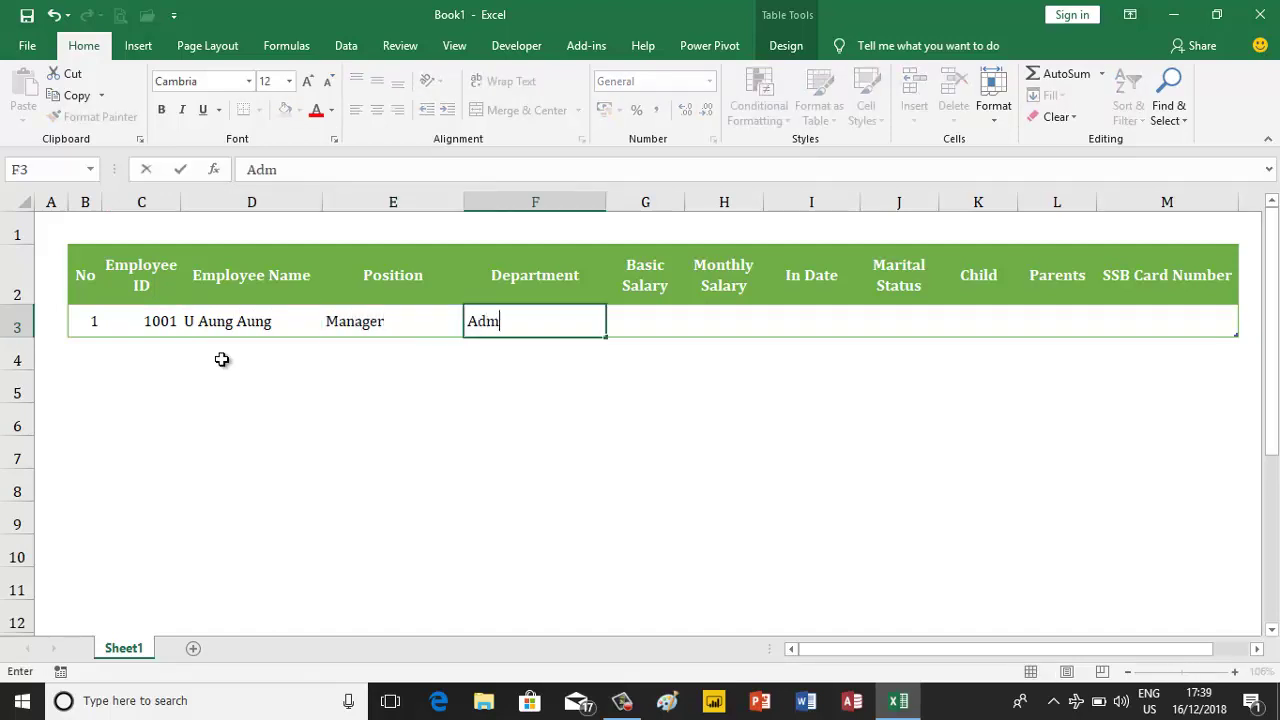
key("Tab")
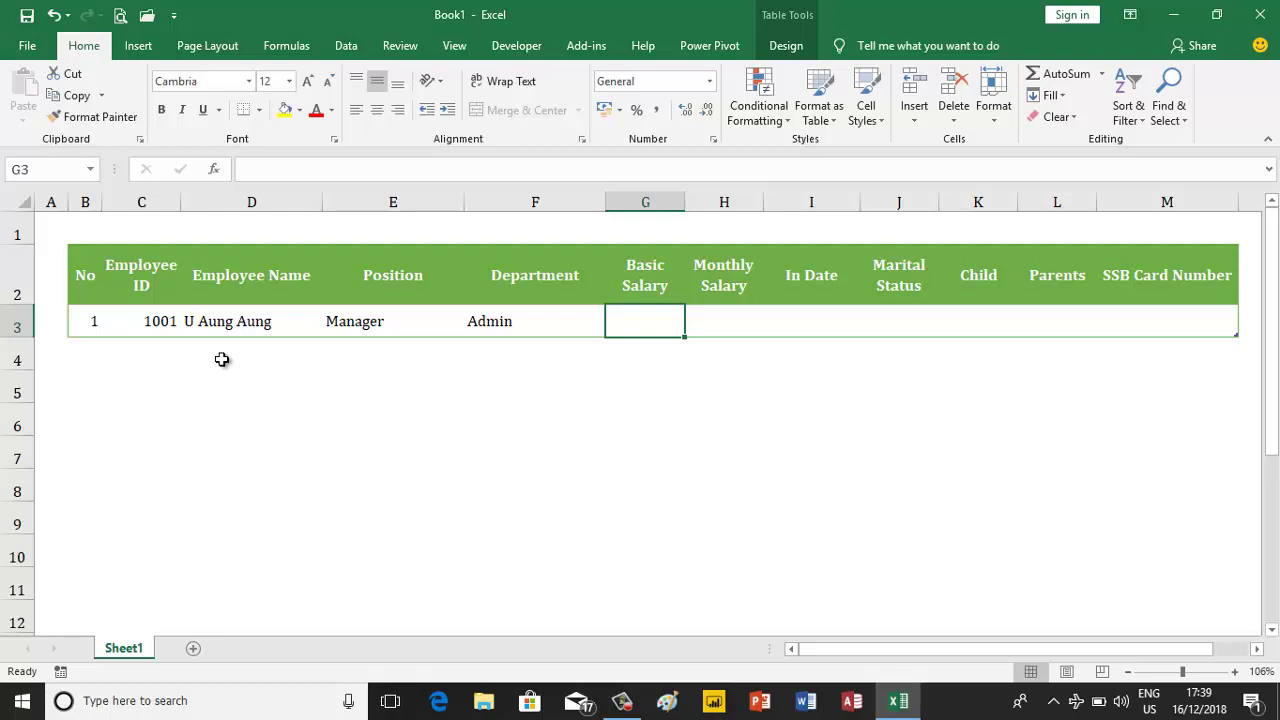
- Add salaries 160000 and 900000, start date 01-Jan-16, values 1, 1, 2 and the SSB card number
type("16")
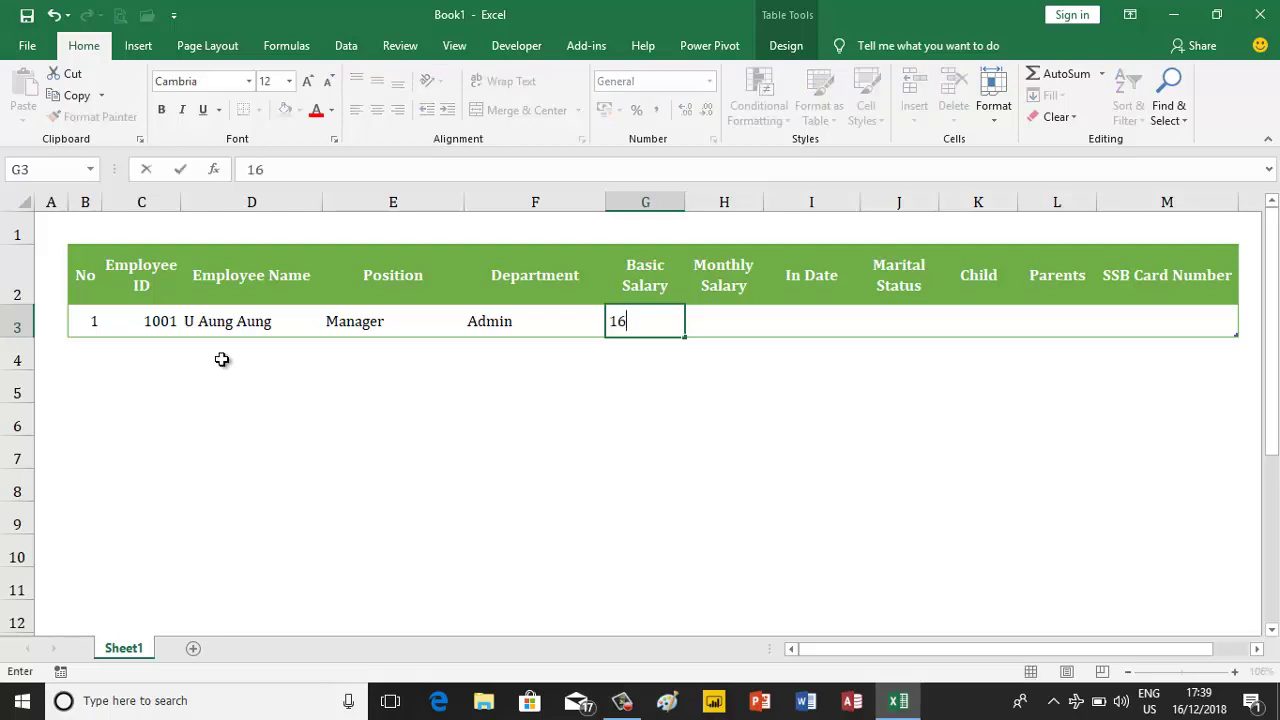
type("0")
type("000")
key("Tab")
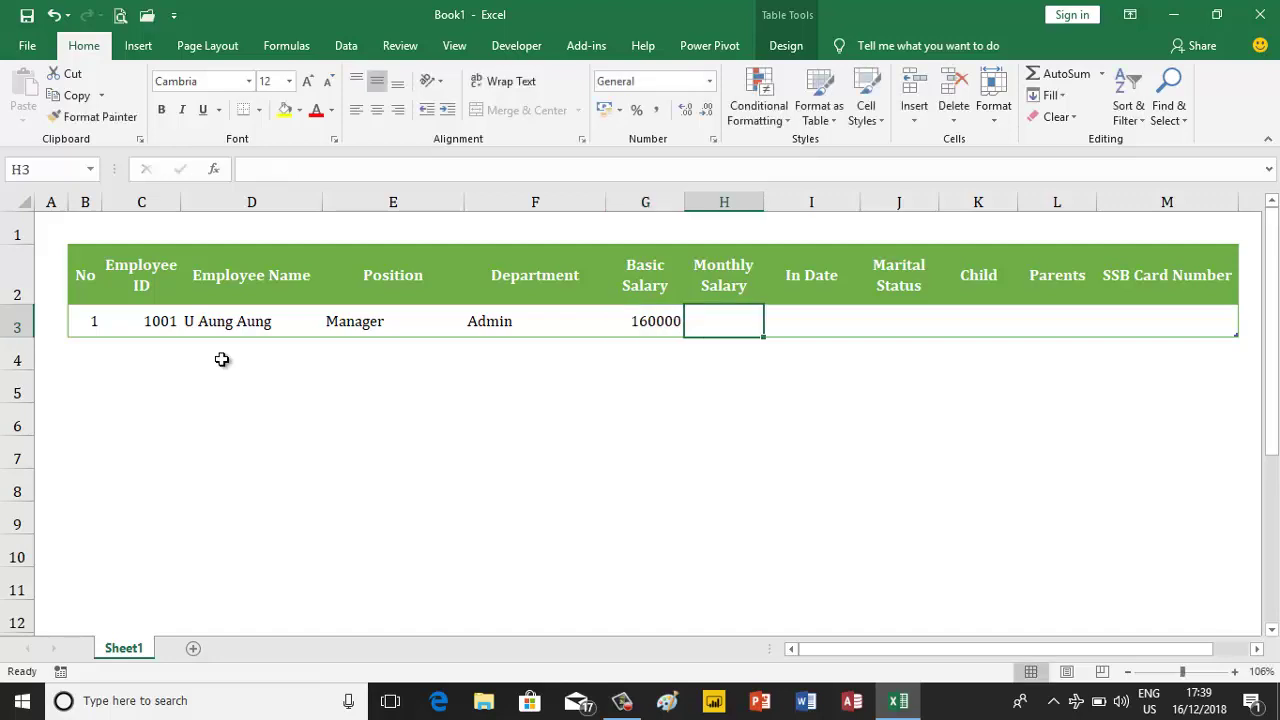
type("900000")
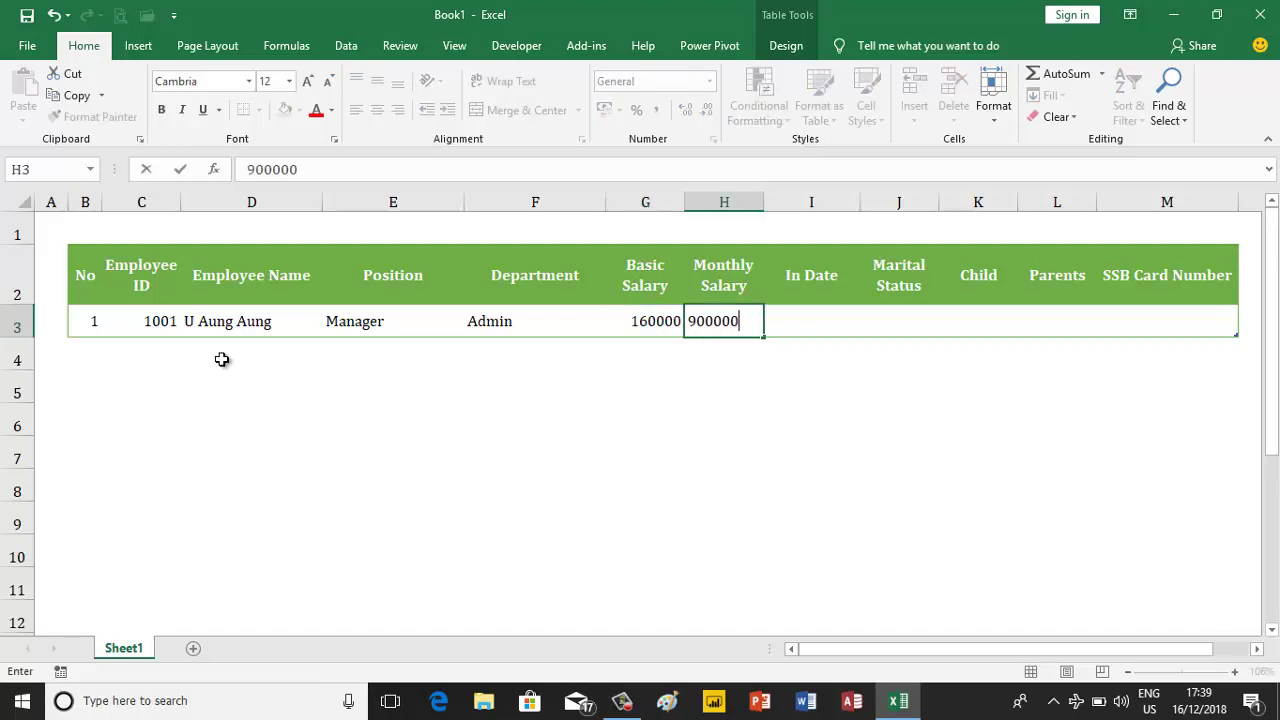
key("Tab")
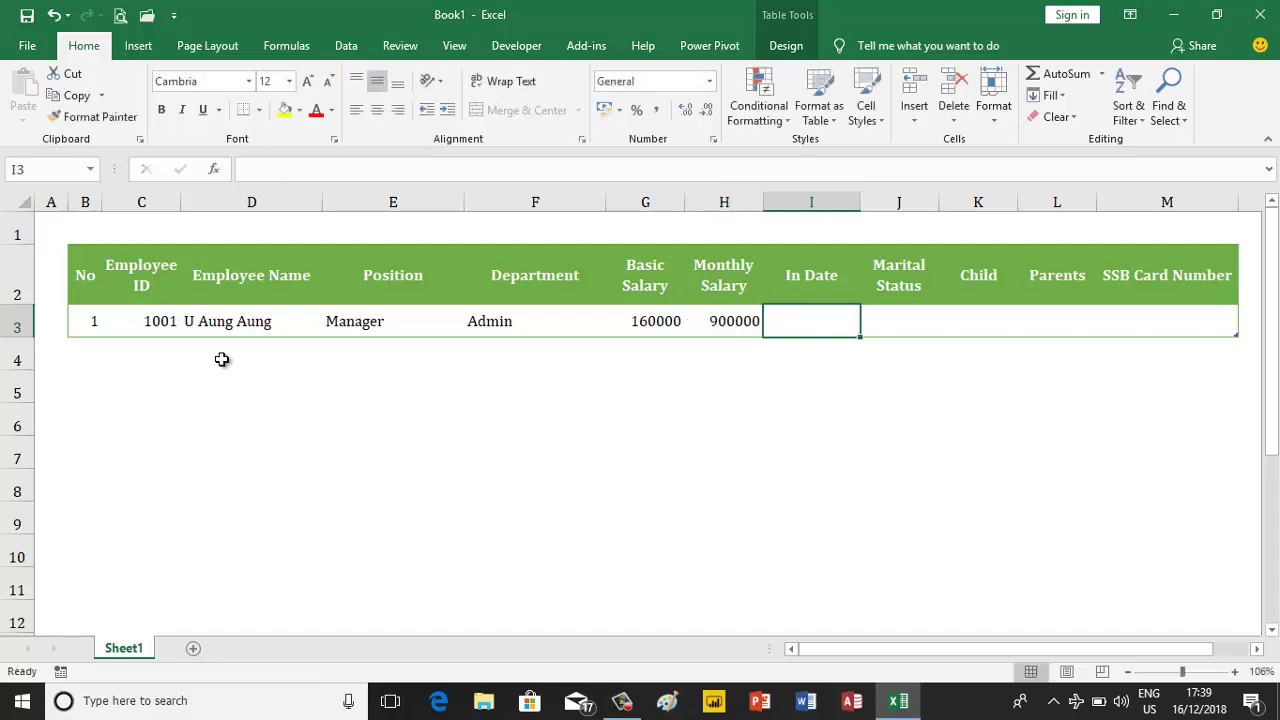
type("1-J")
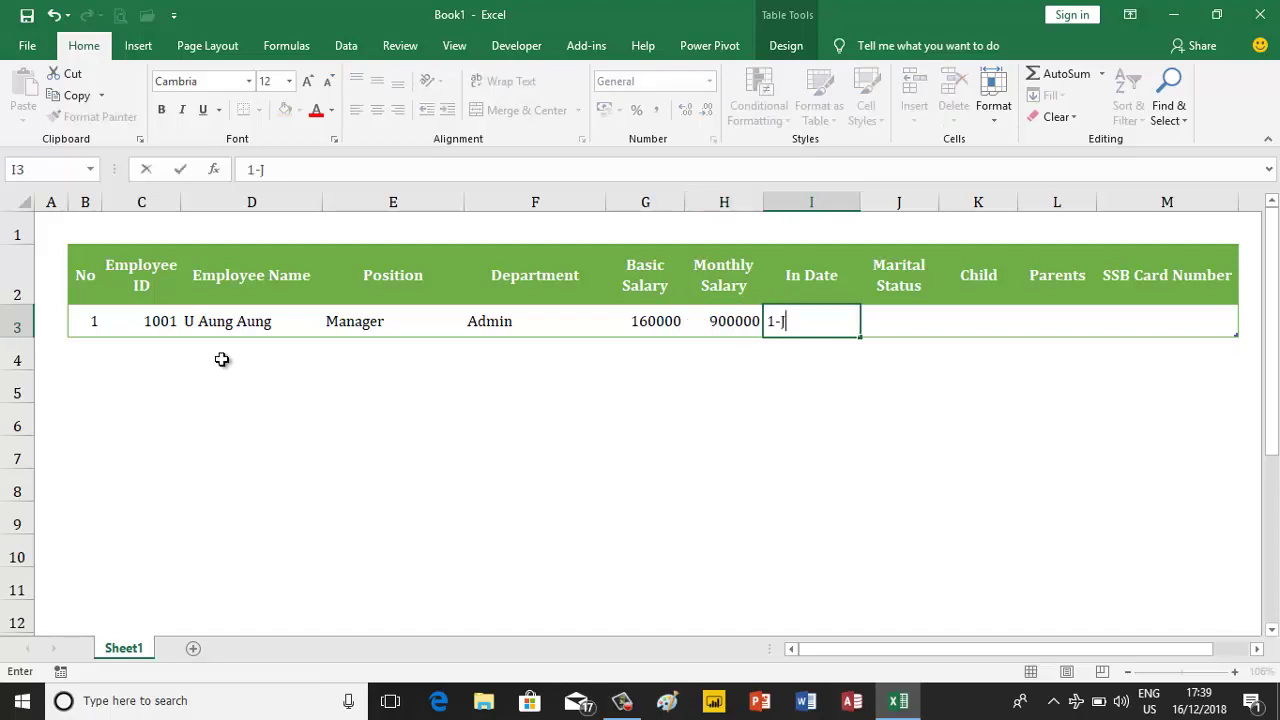
type("an")
type("2")
type("016")
key("Tab")
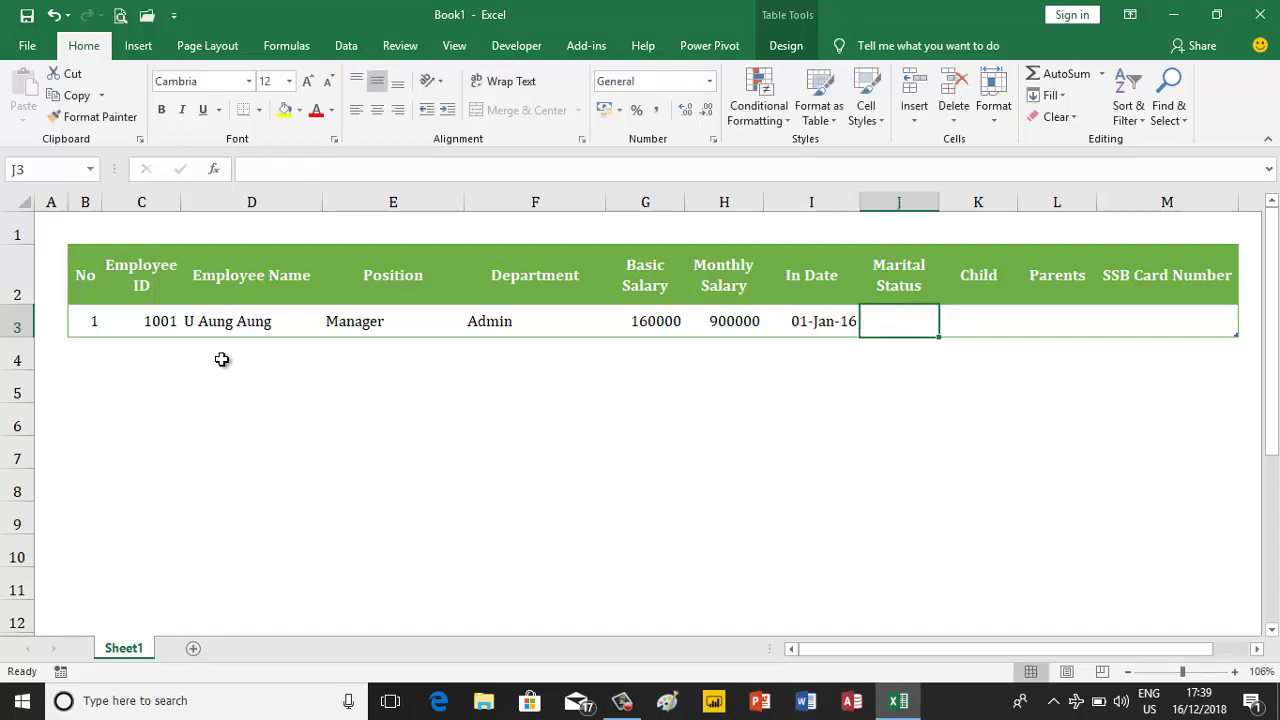
type("1")
key("Tab")
type("1")
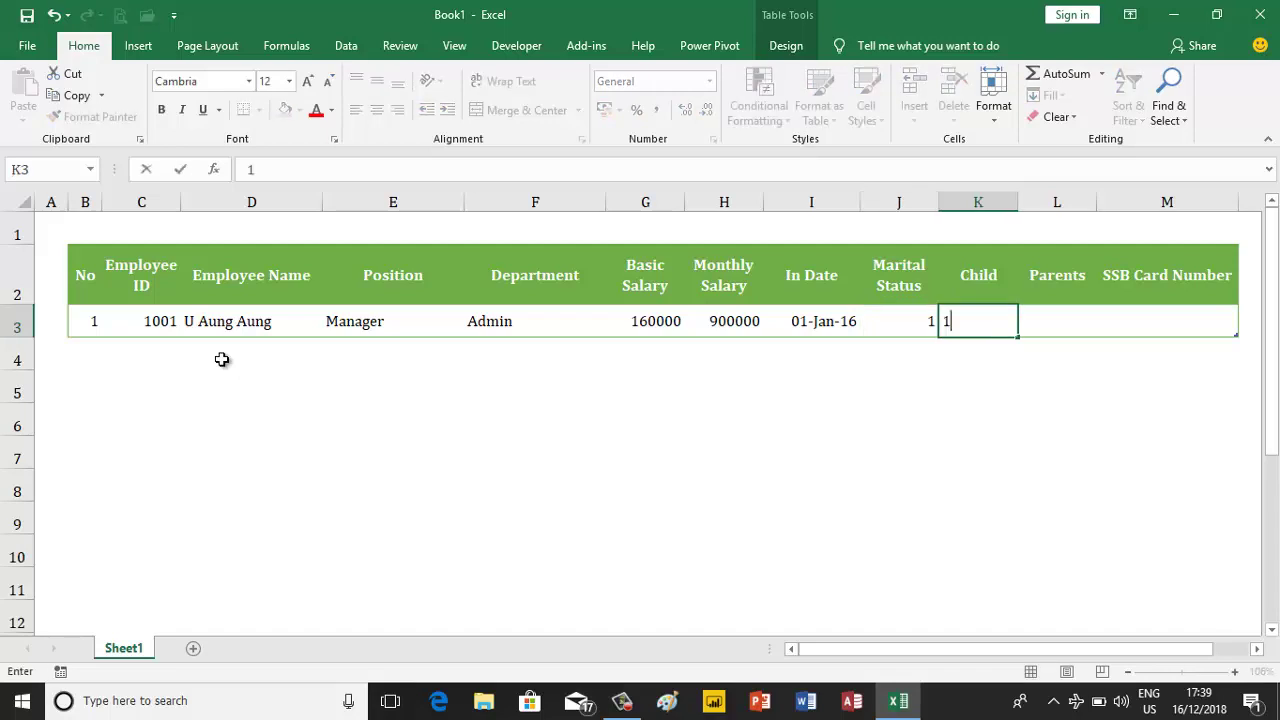
key("Tab")
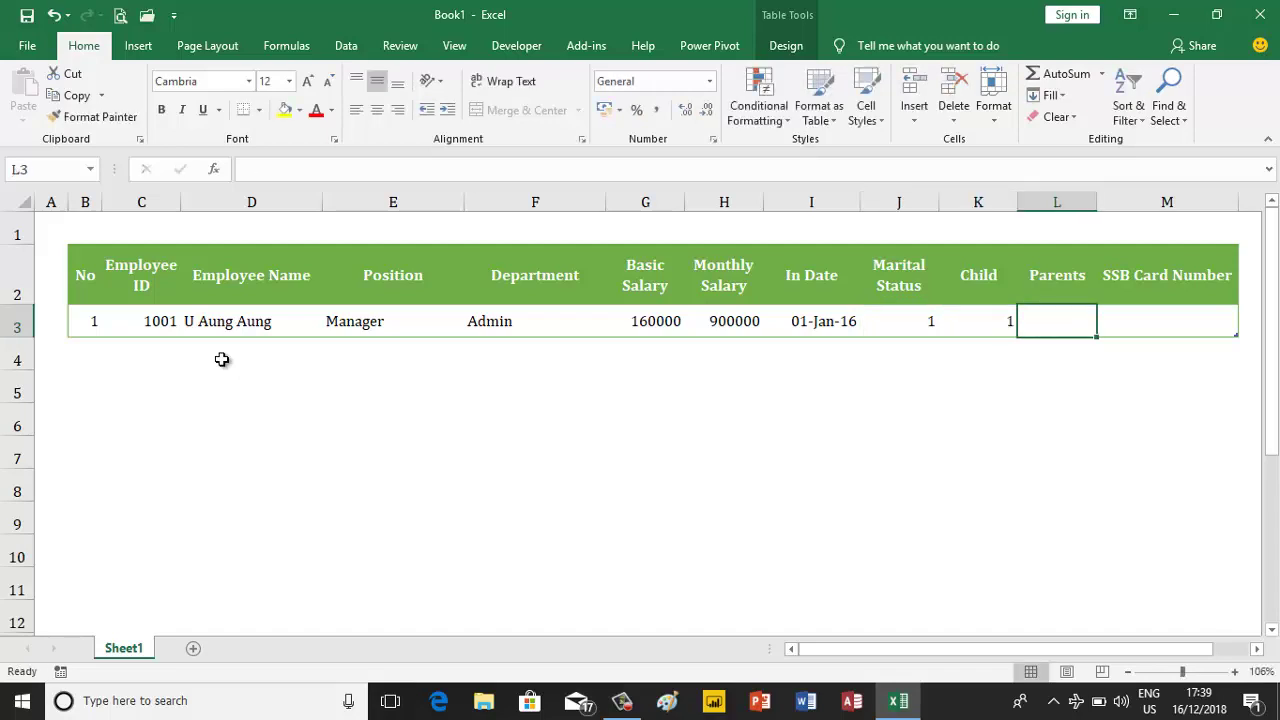
type("2")
key("Tab")
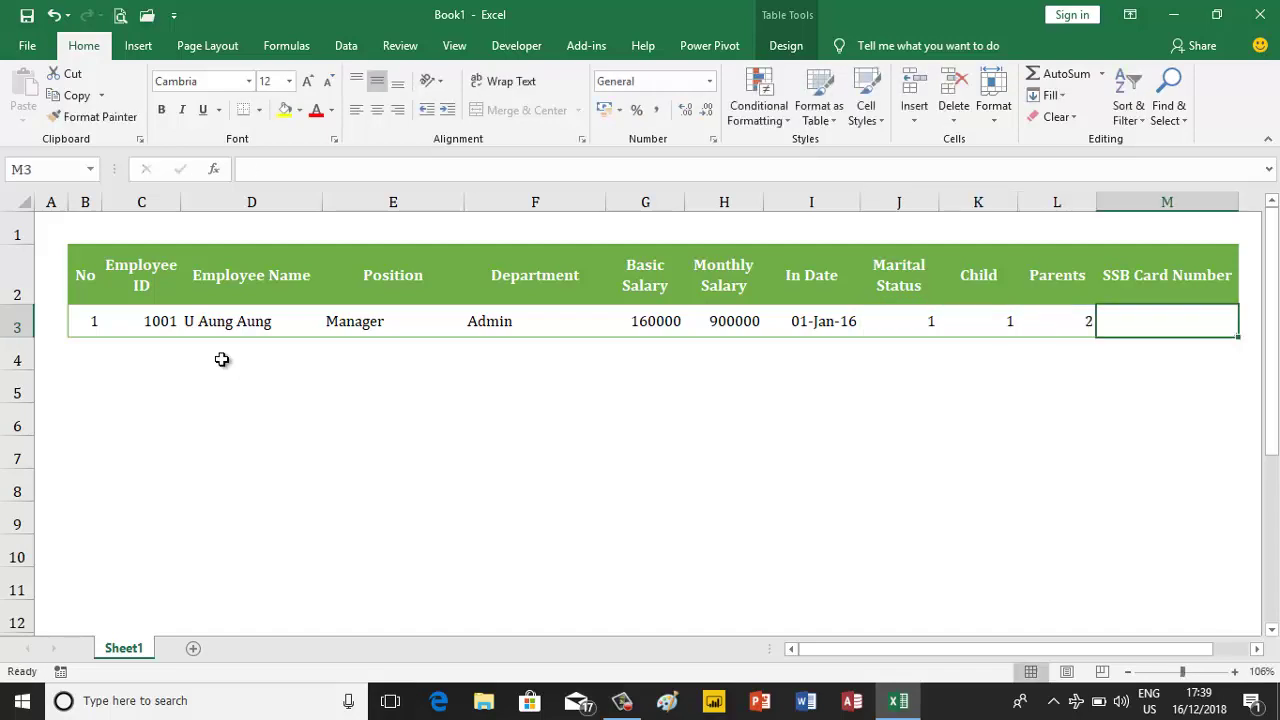
type("138")
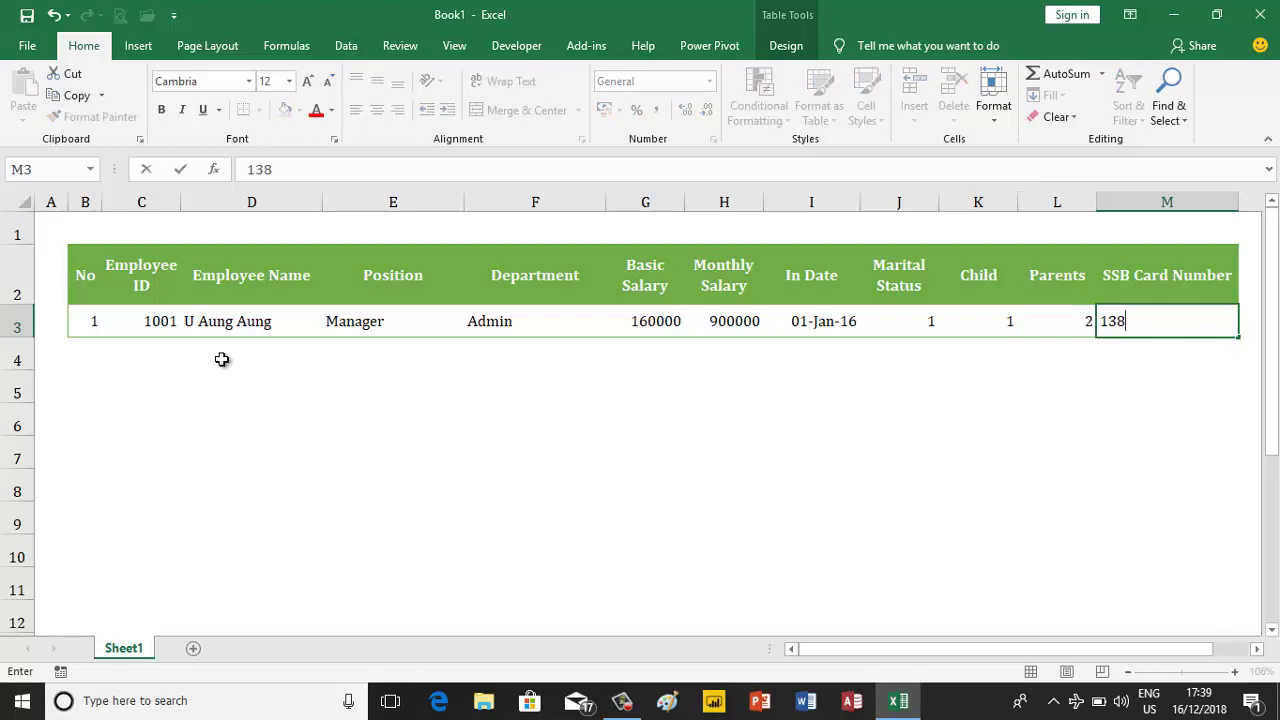
type("0.4.")
type("3.24324")
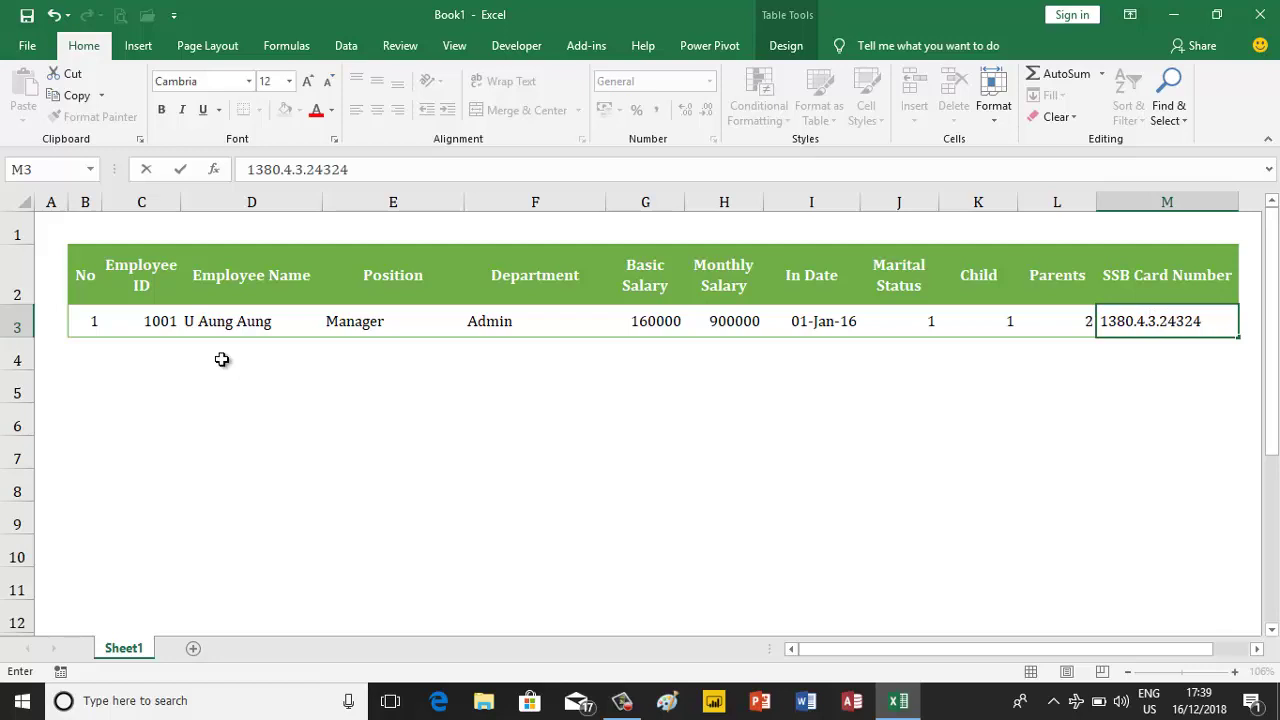
key("Return")
key("Left")
key("Left")
key("Left")
key("Left")
key("Left")
key("Left")
key("Left")
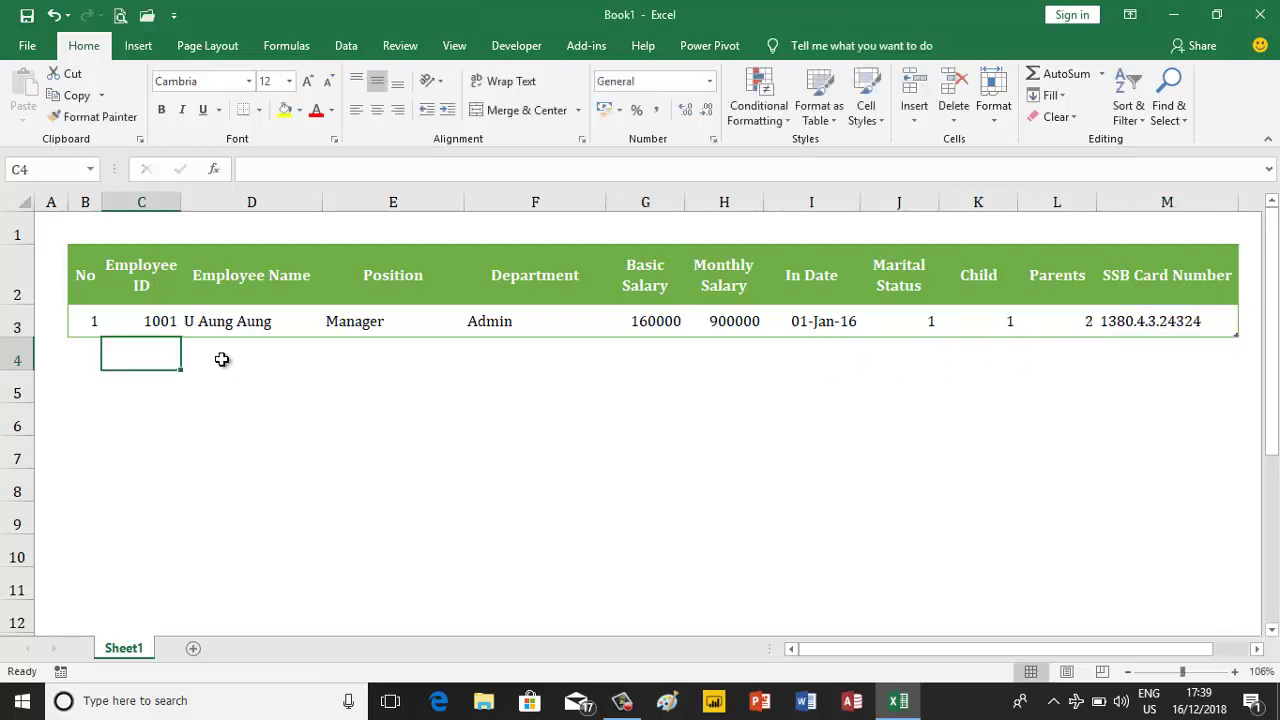
key("Left")
- Enter No 2, Employee ID 1002, the employee's name, Assistant Manager and Operation in row 4
type("2")
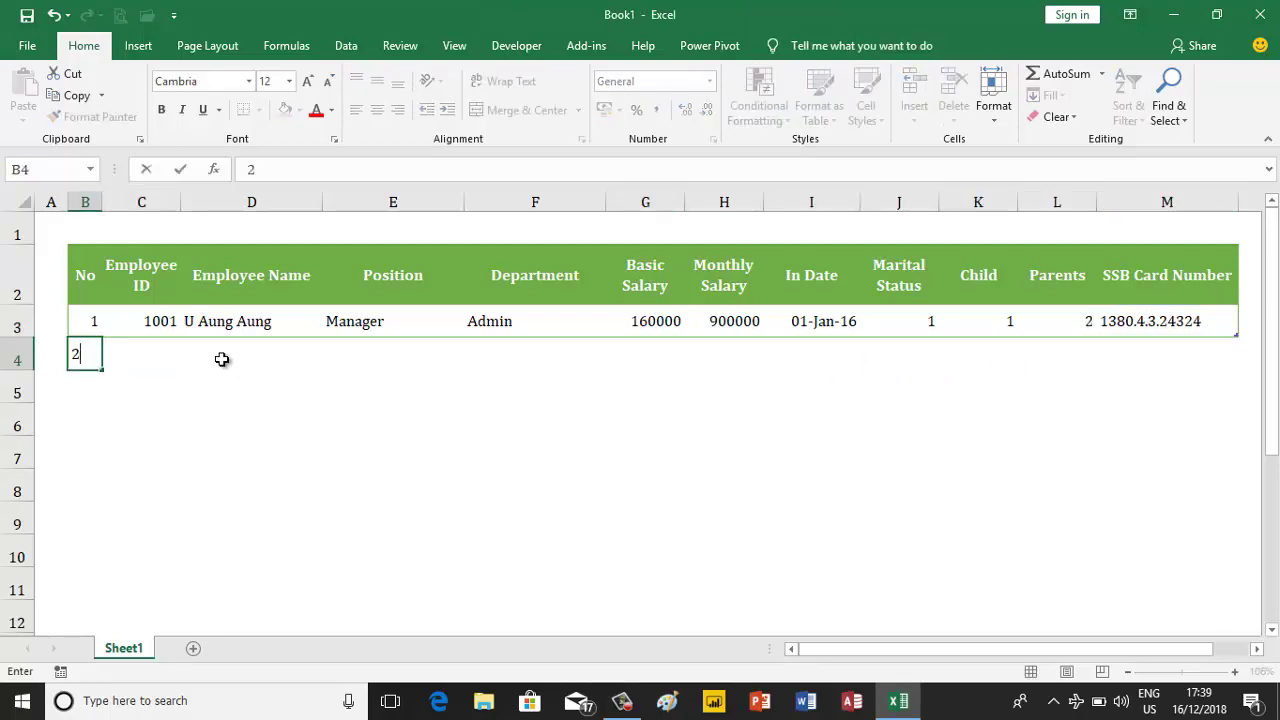
key("Tab")
type("10")
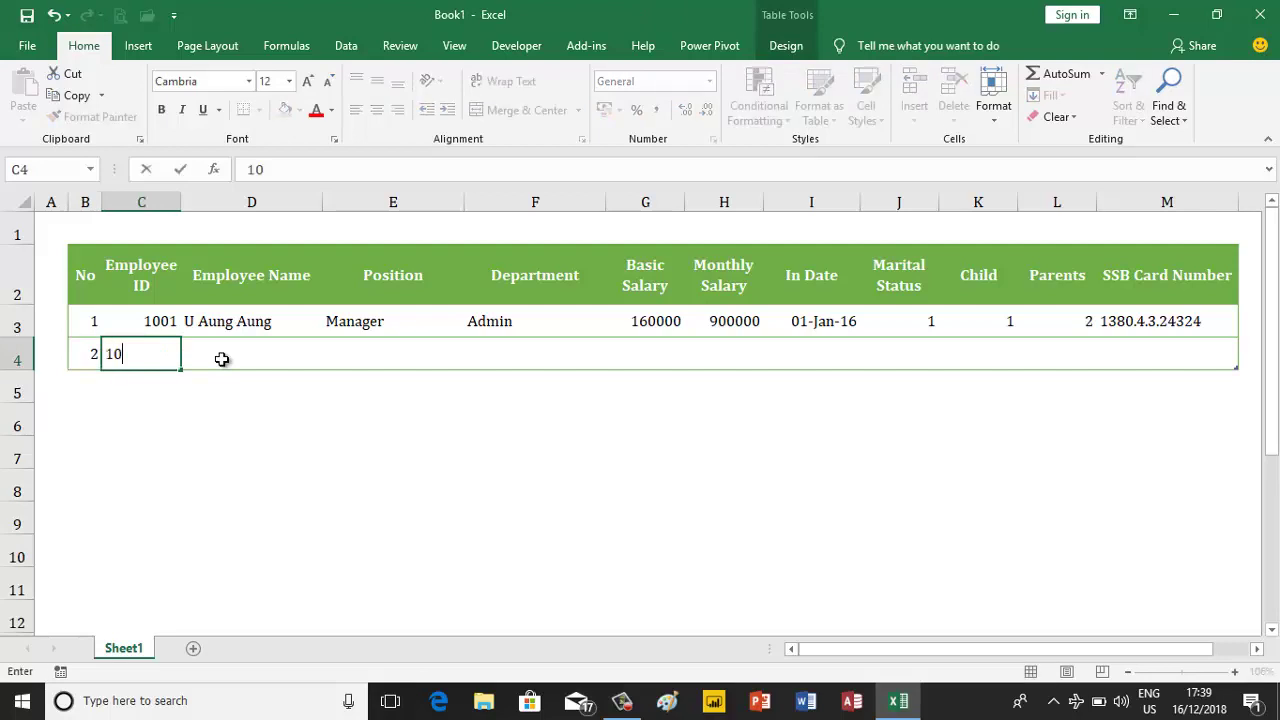
type("002")
key("BackSpace")
key("BackSpace")
type("2")
key("Tab")
type("Daw ")
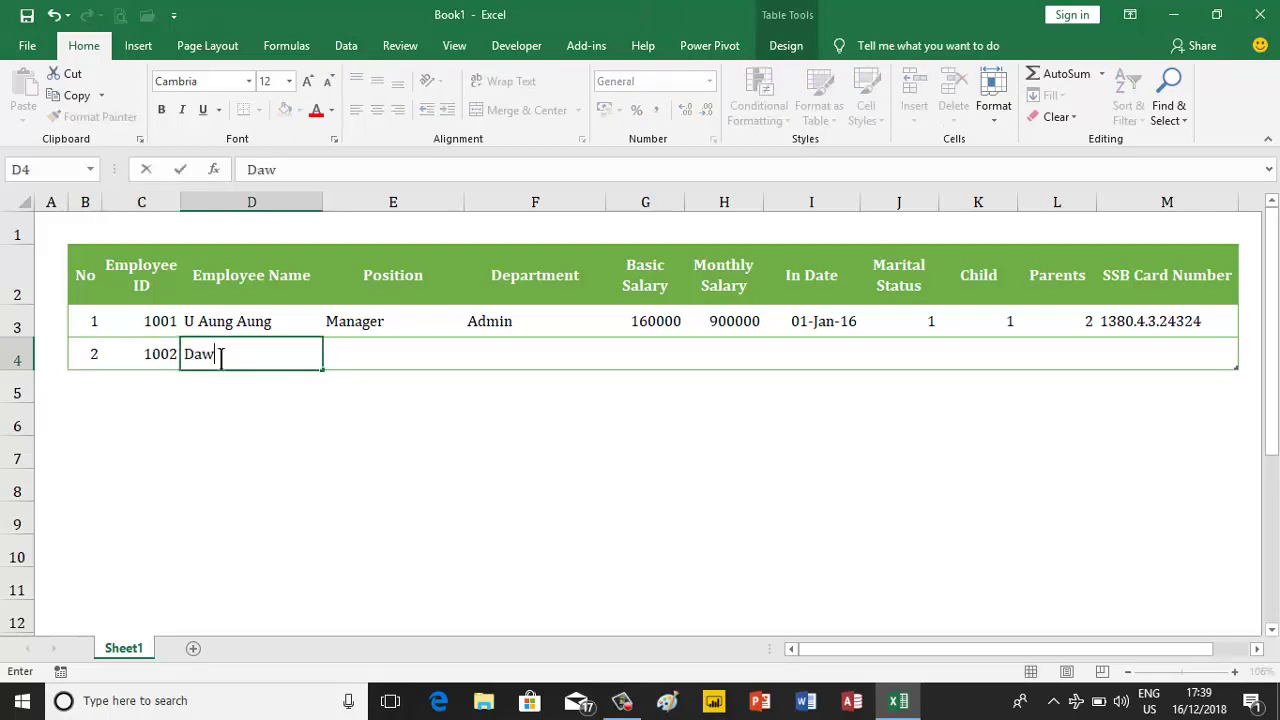
type("Thu")
type("zar")
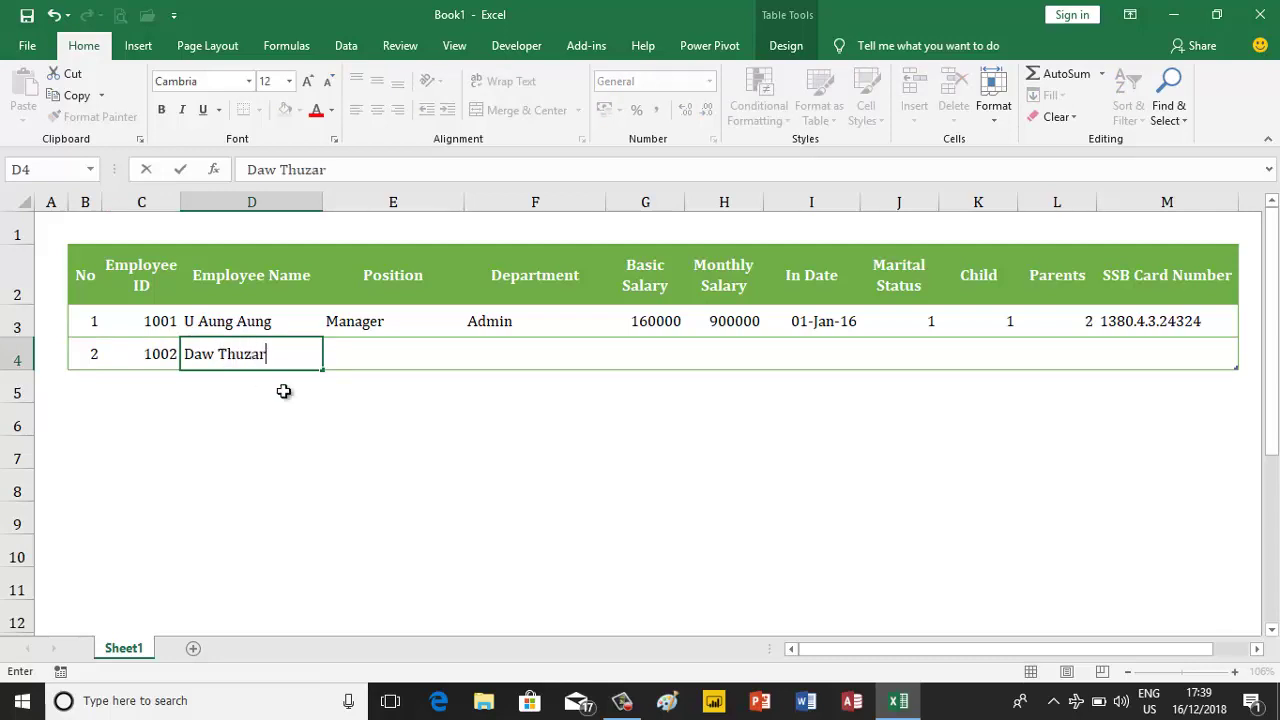
key("Tab")
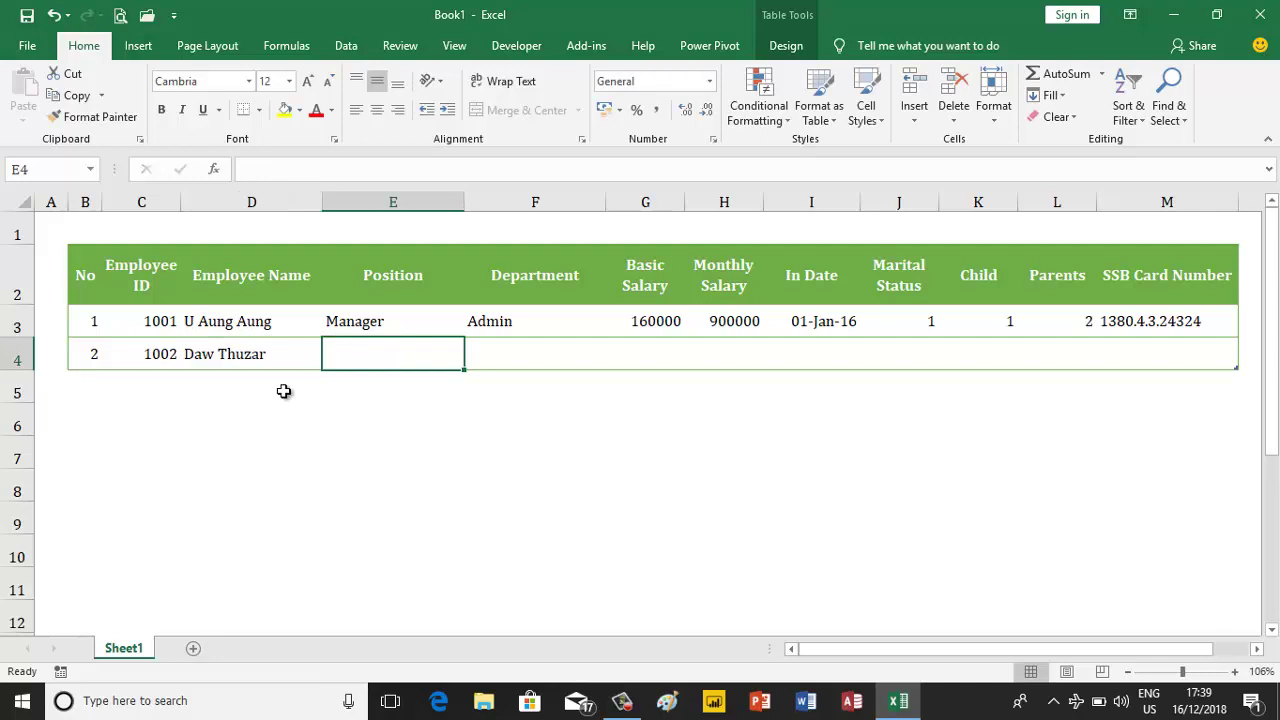
type("Ass")
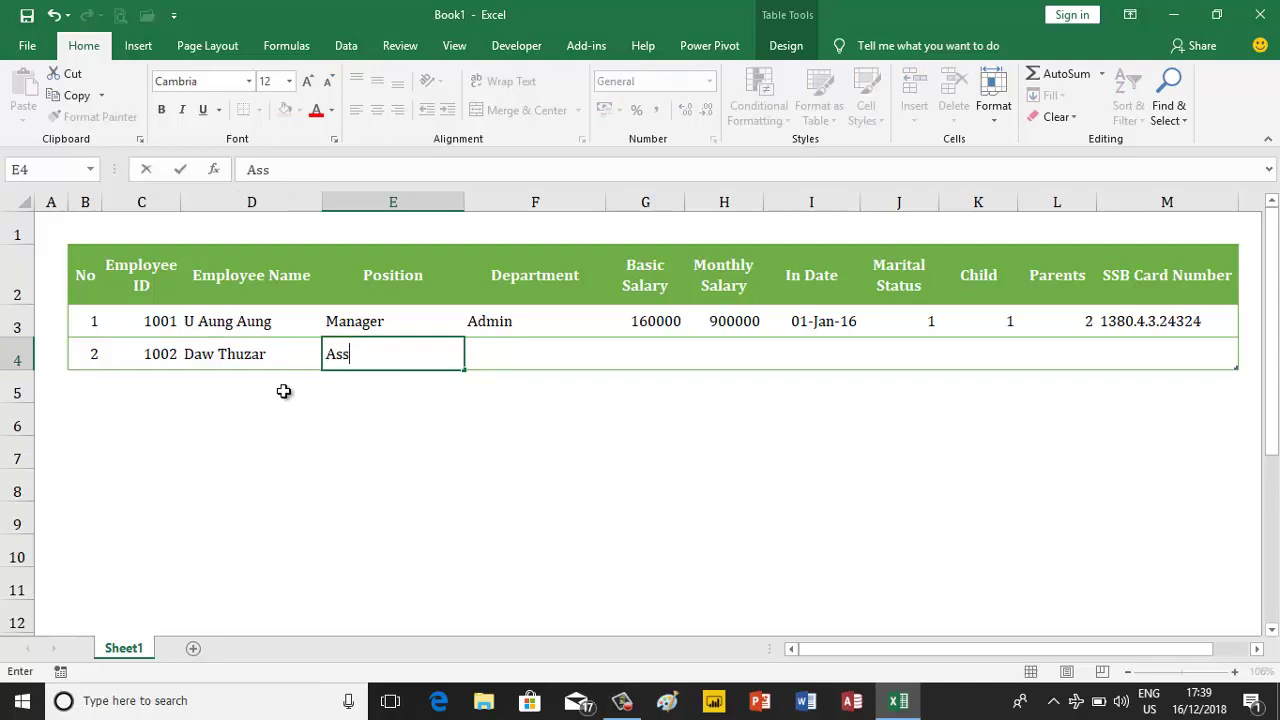
type("in")
key("BackSpace")
type("stant ")
type("Manager")
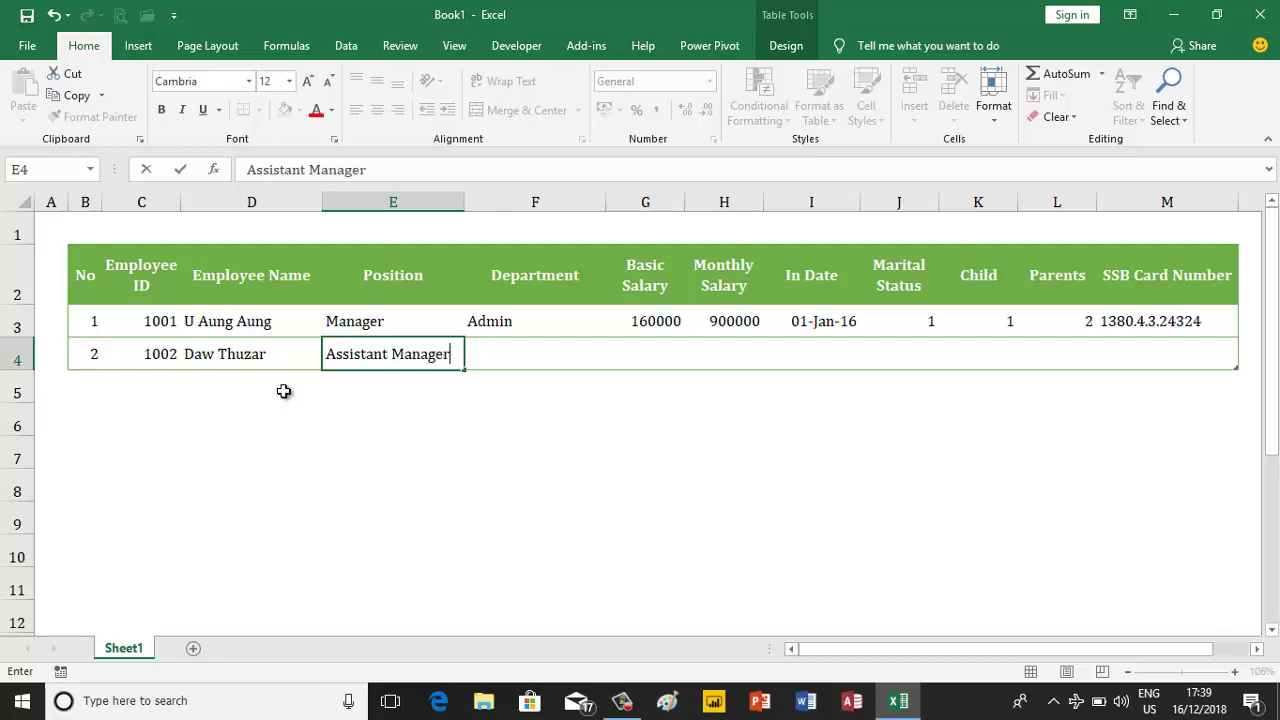
key("Tab")
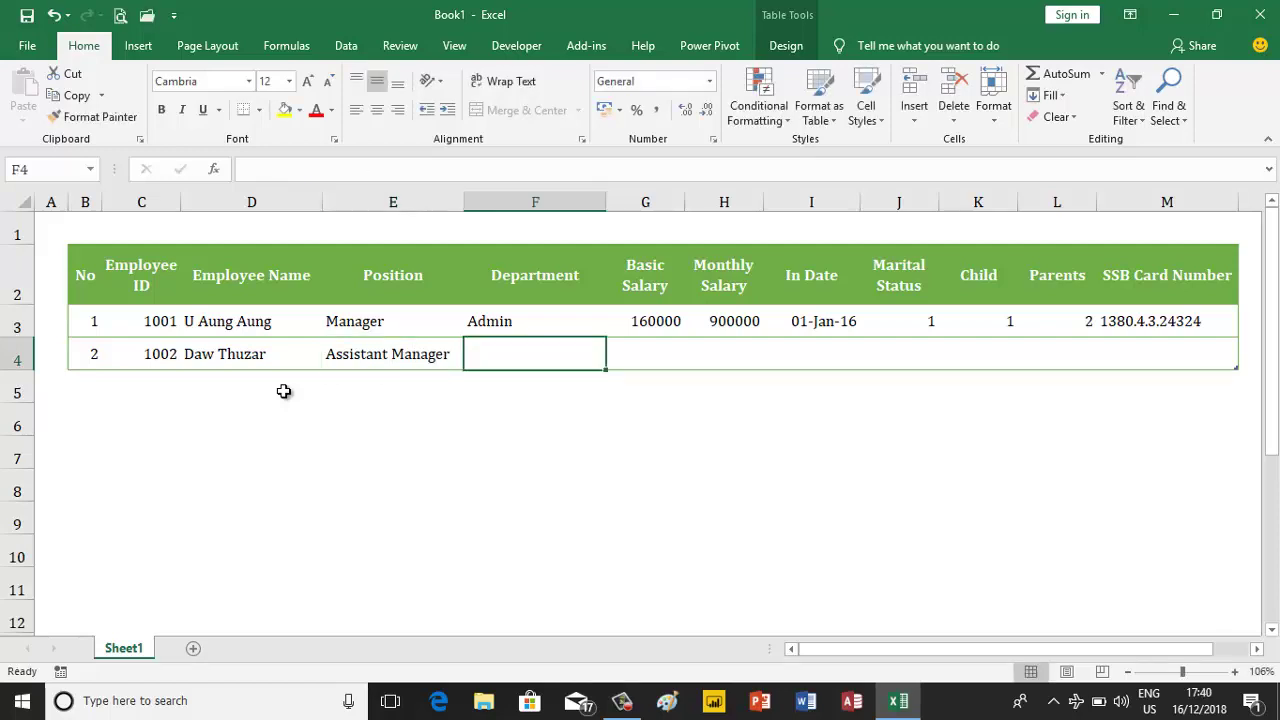
type("Operation")
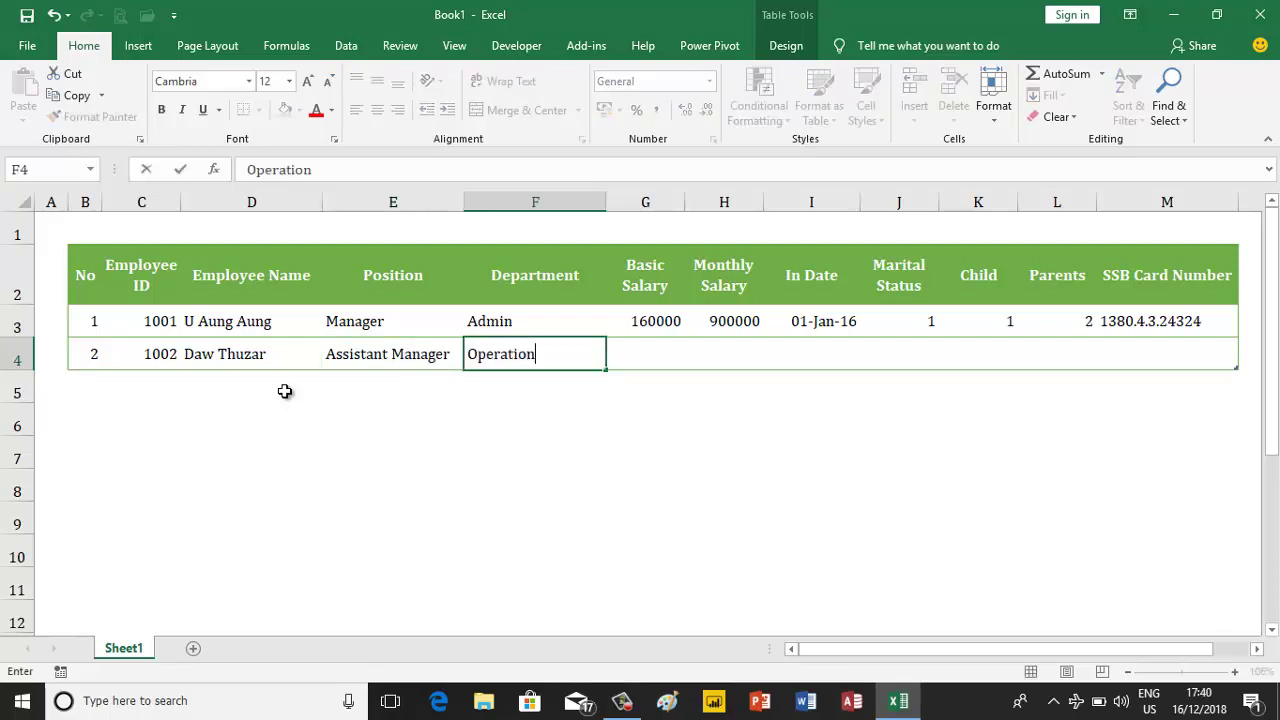
key("Tab")
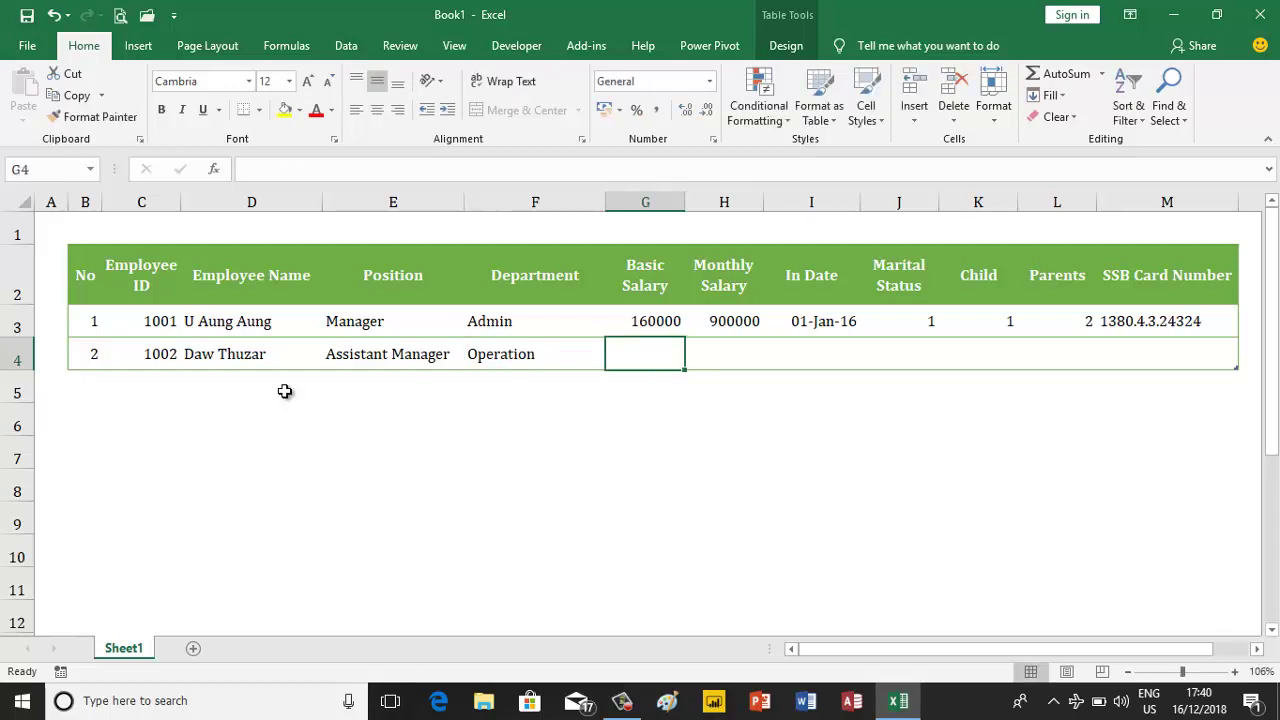
- Add salaries 140000 and 700000, start date 02-Feb-16, values 0, 0, 2 and the SSB card number
type("1")
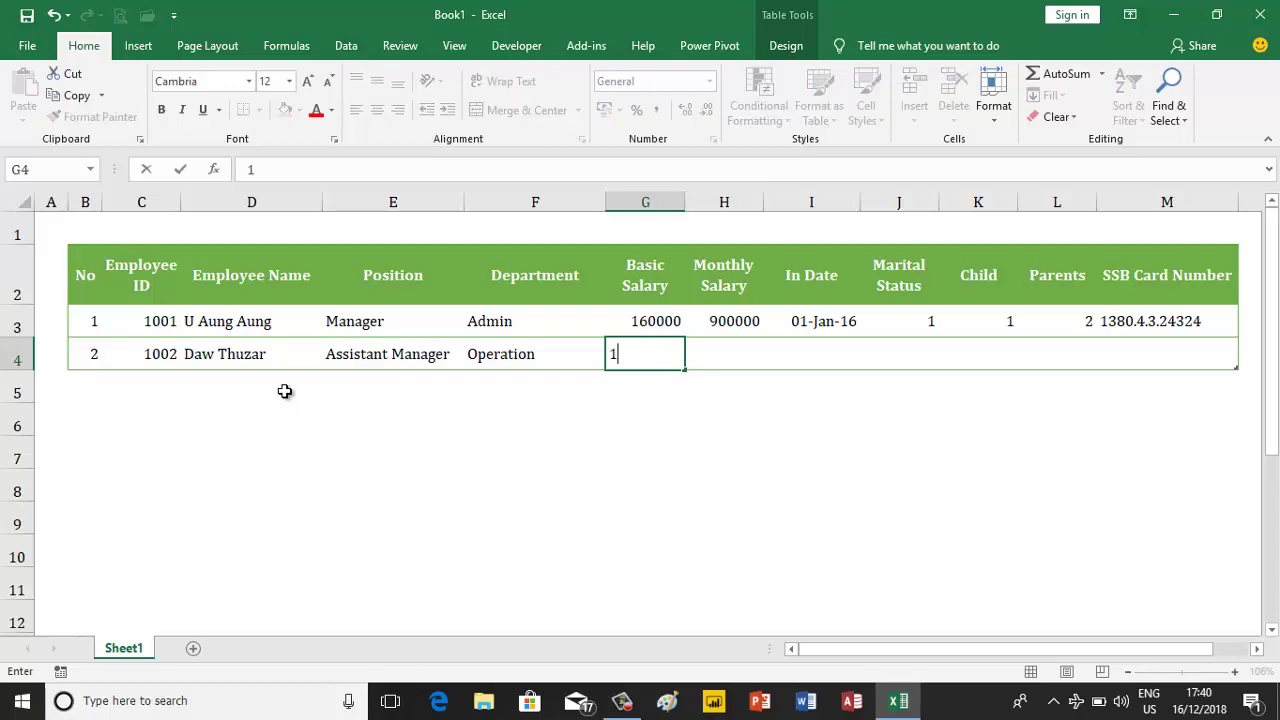
type("40000")
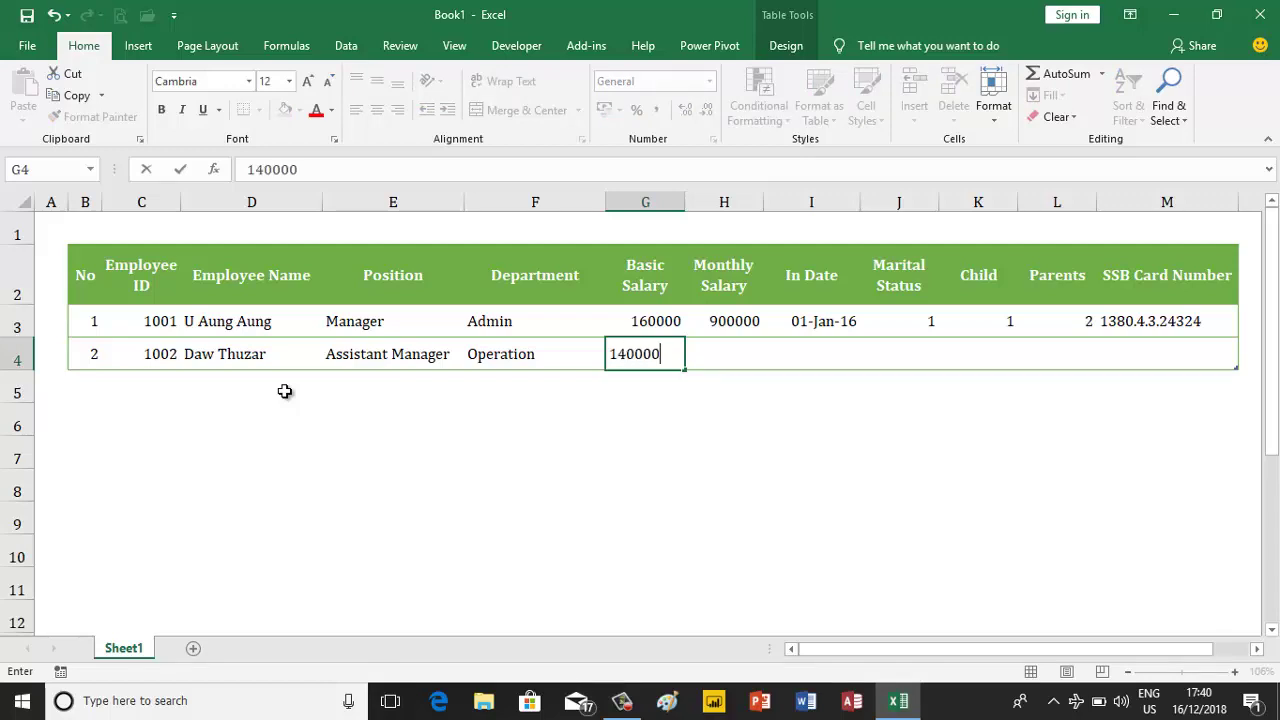
key("Tab")
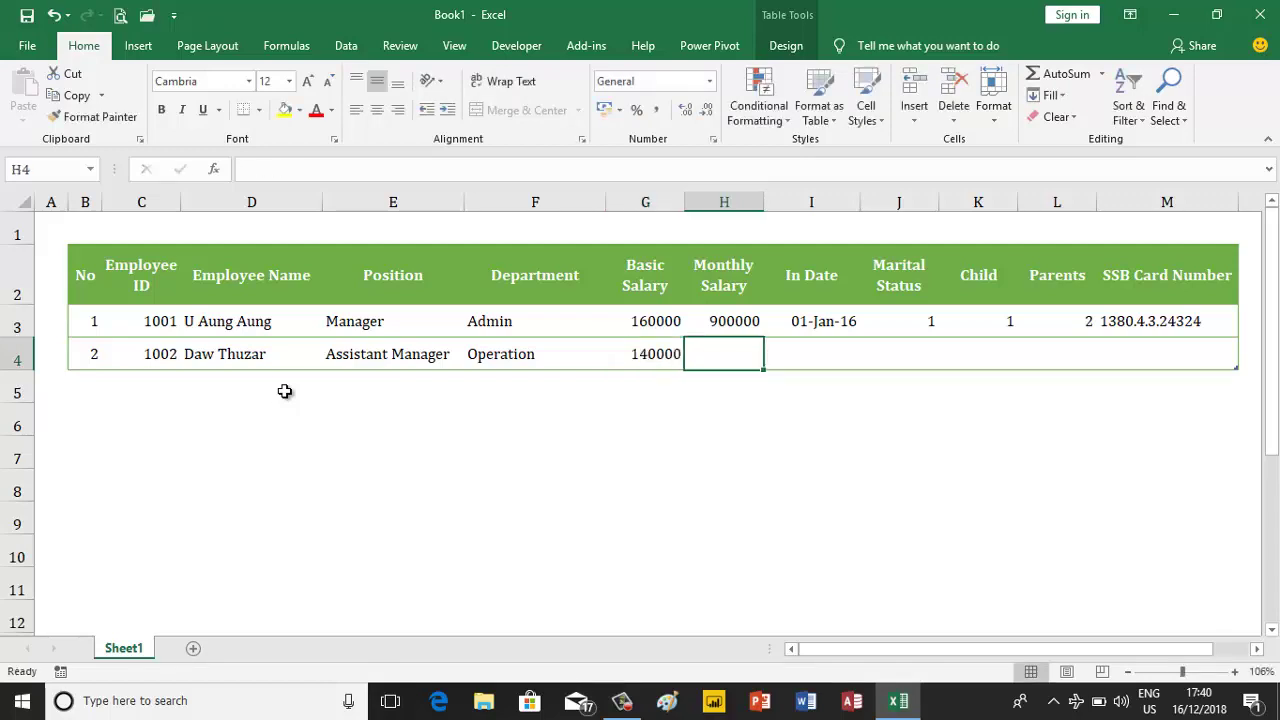
type("70")
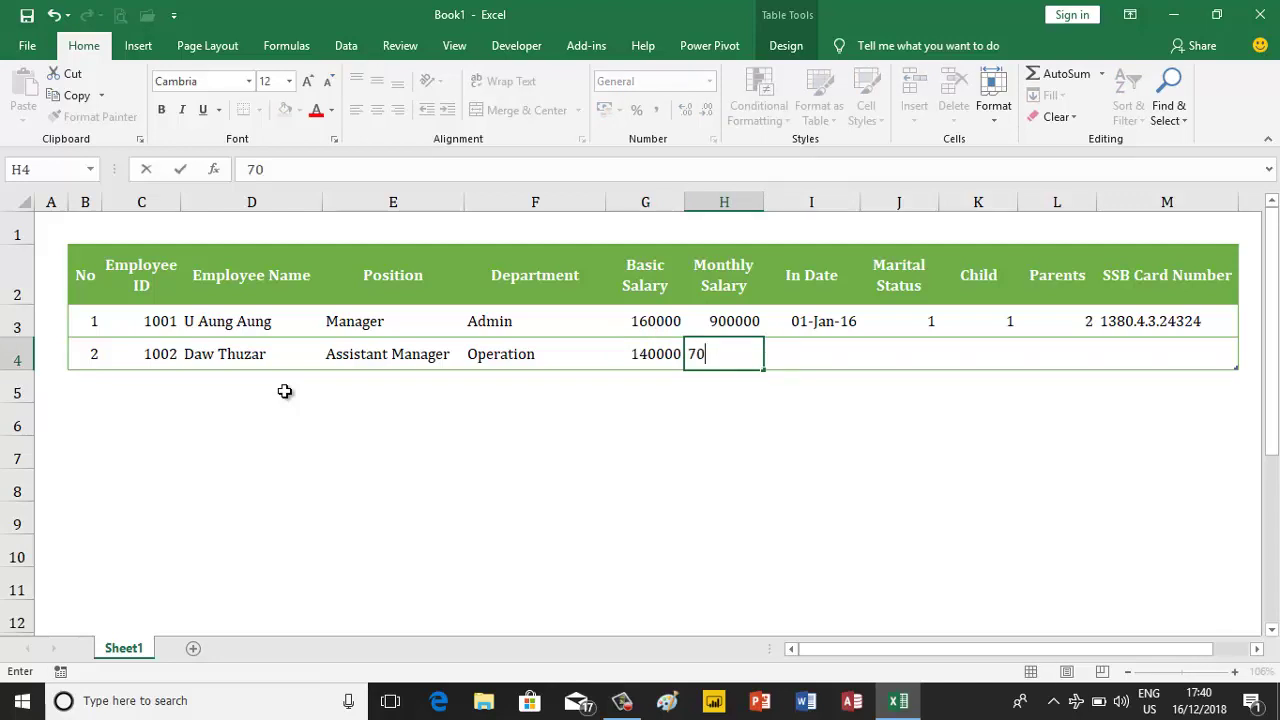
type("0000")
key("Tab")
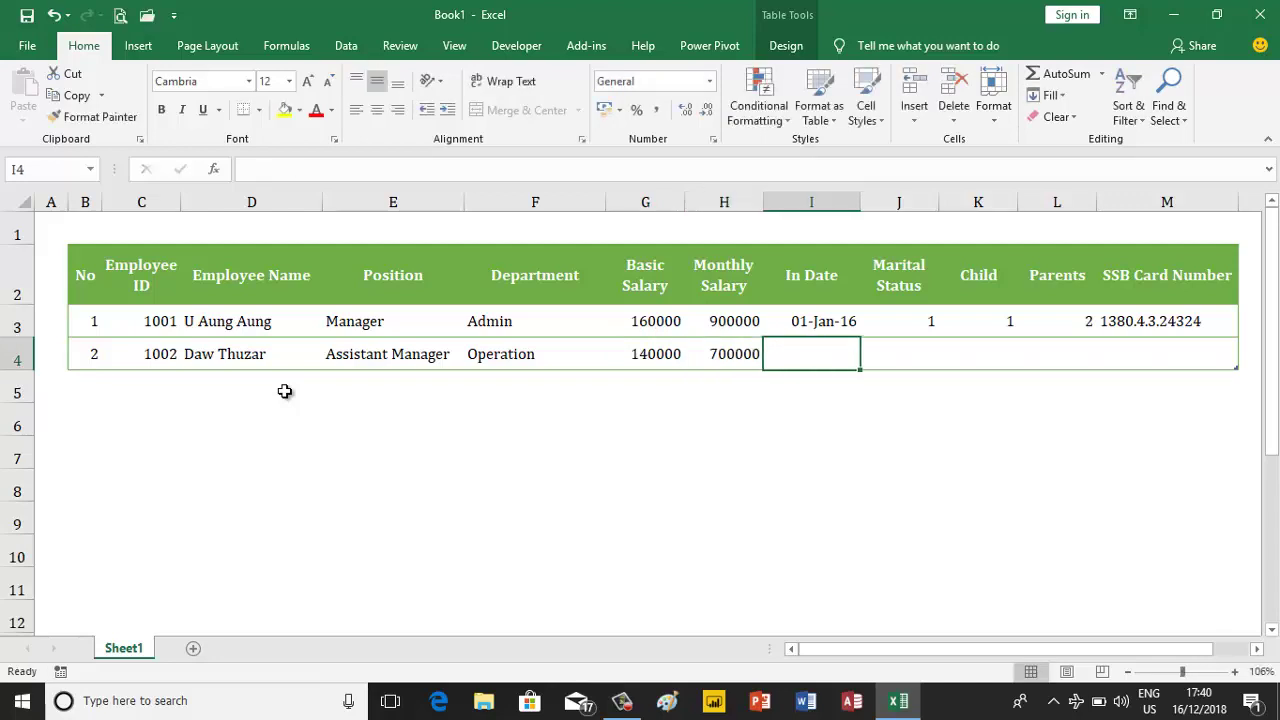
type("2-")
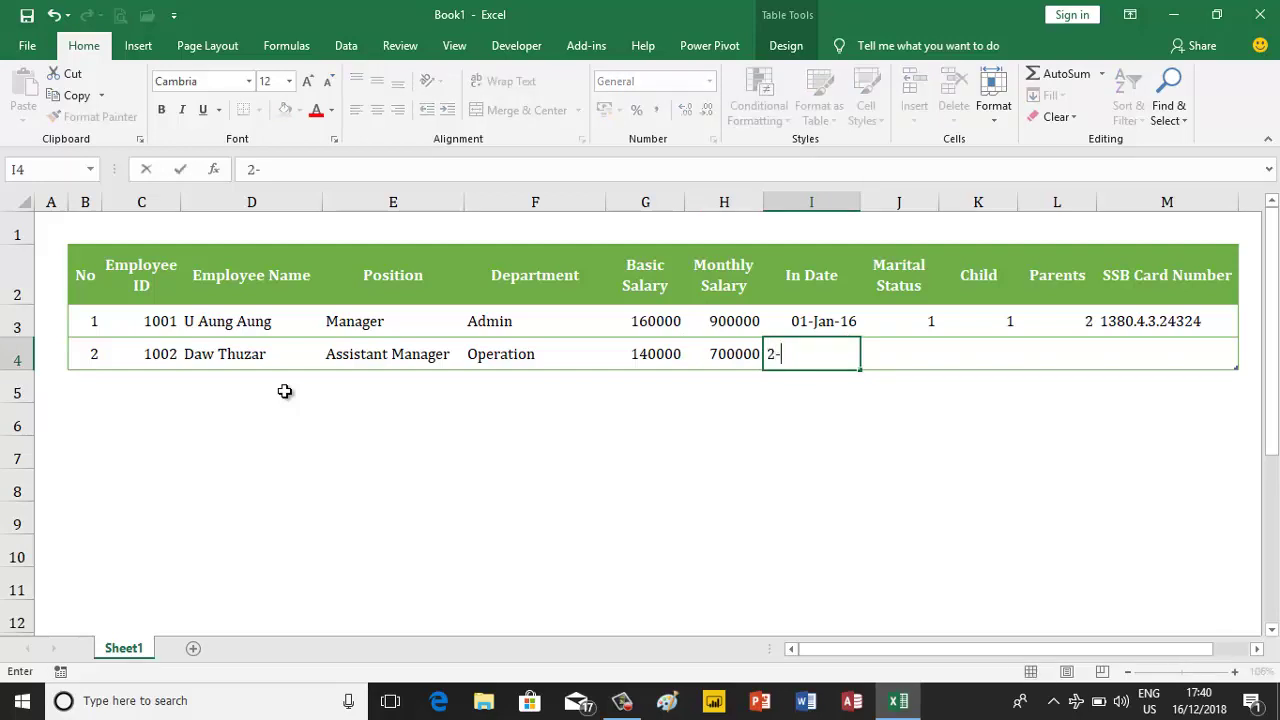
type("Feb-")
type("16")
key("Tab")
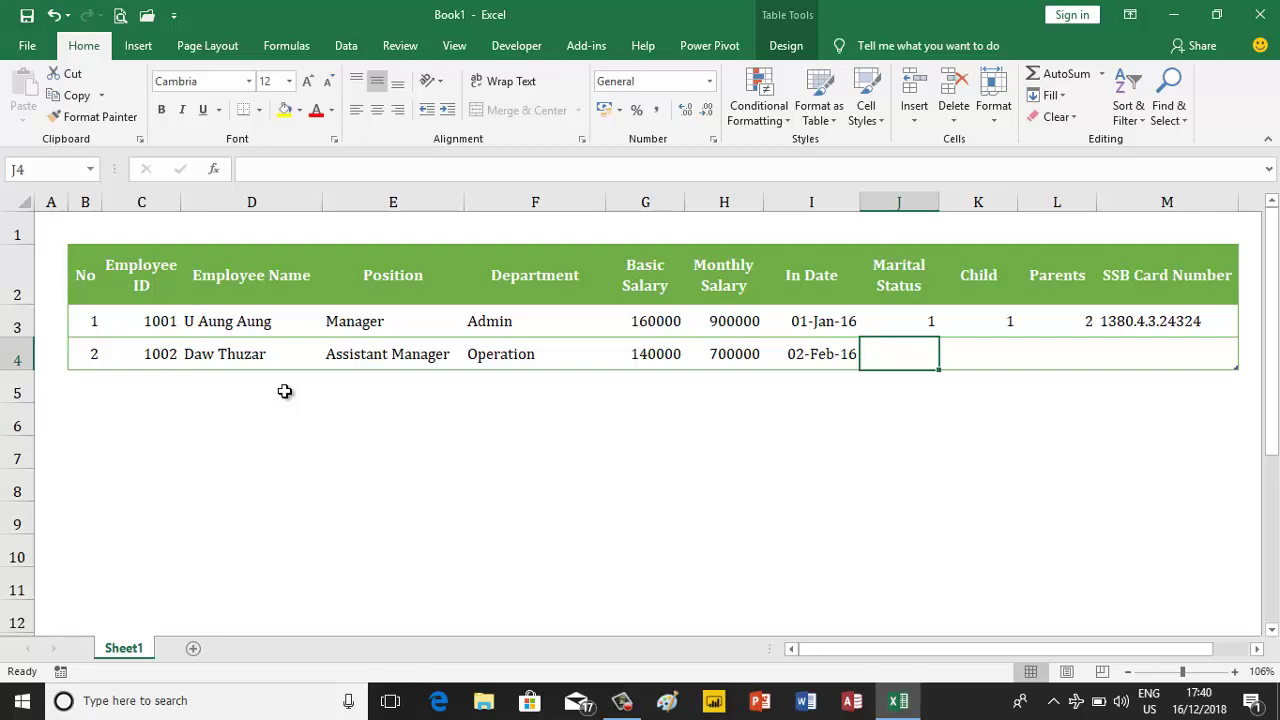
type("0")
key("Tab")
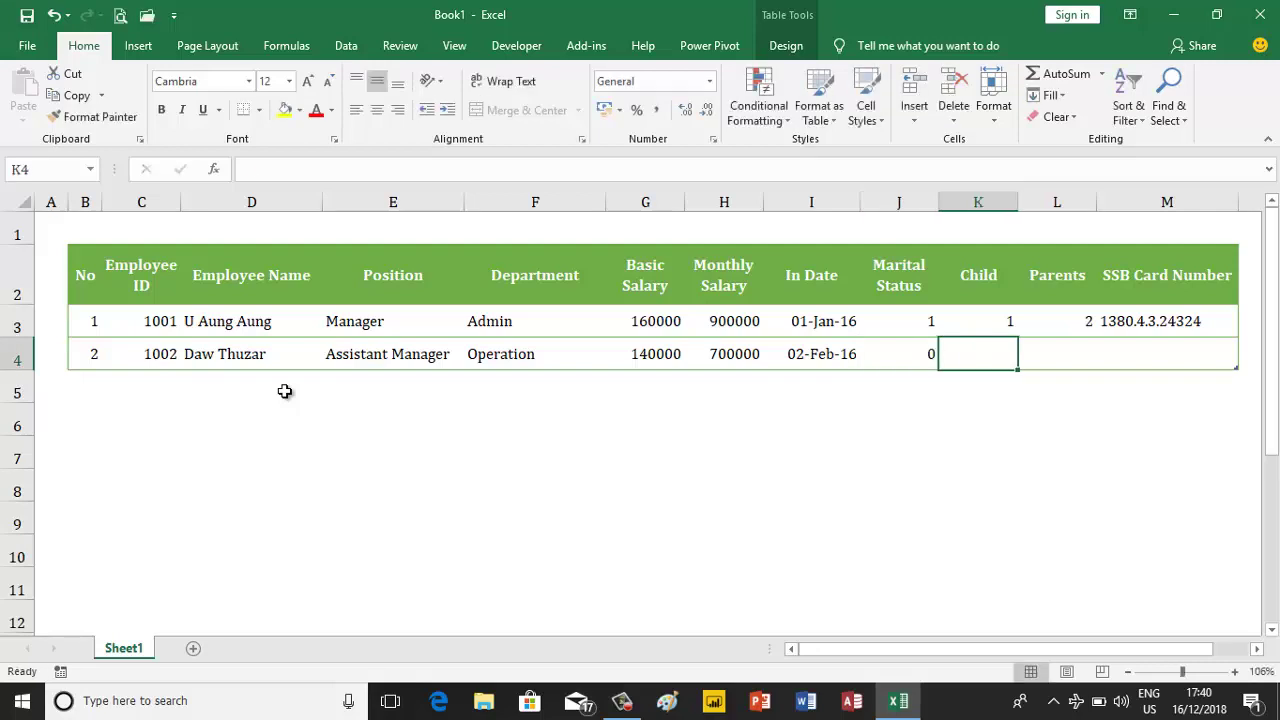
type("0")
key("Tab")
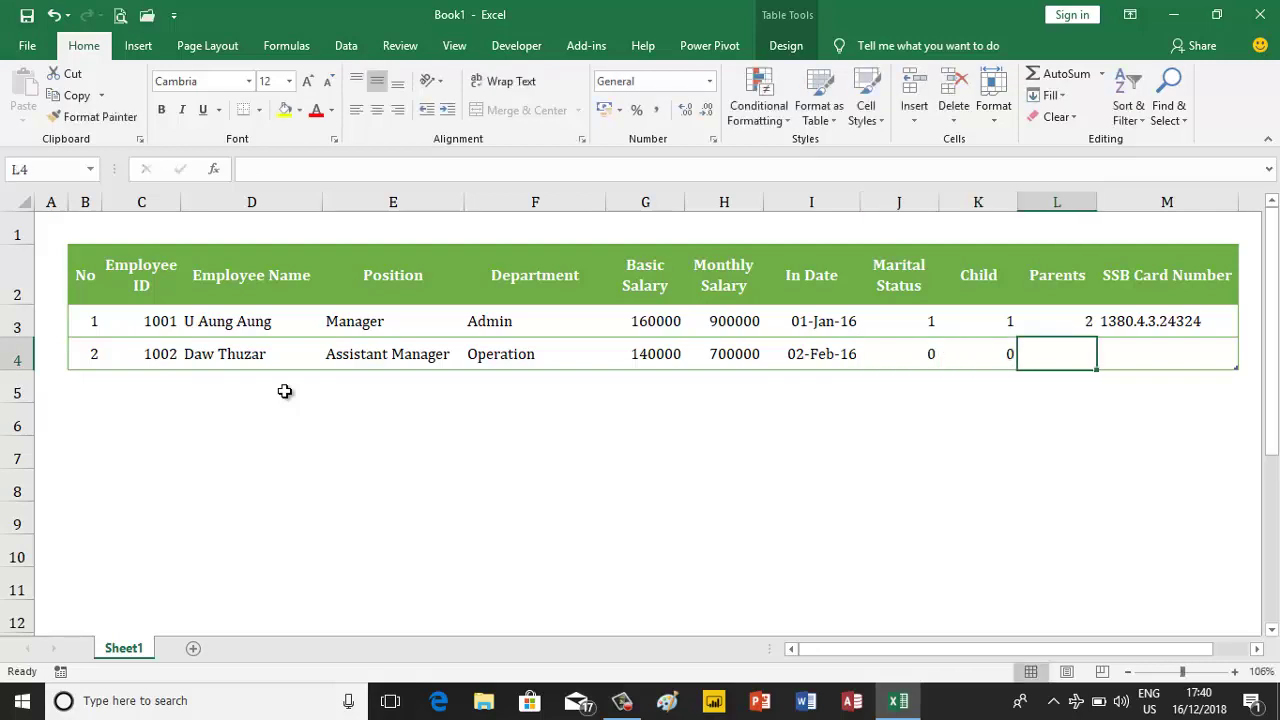
type("2")
key("Tab")
type("13")
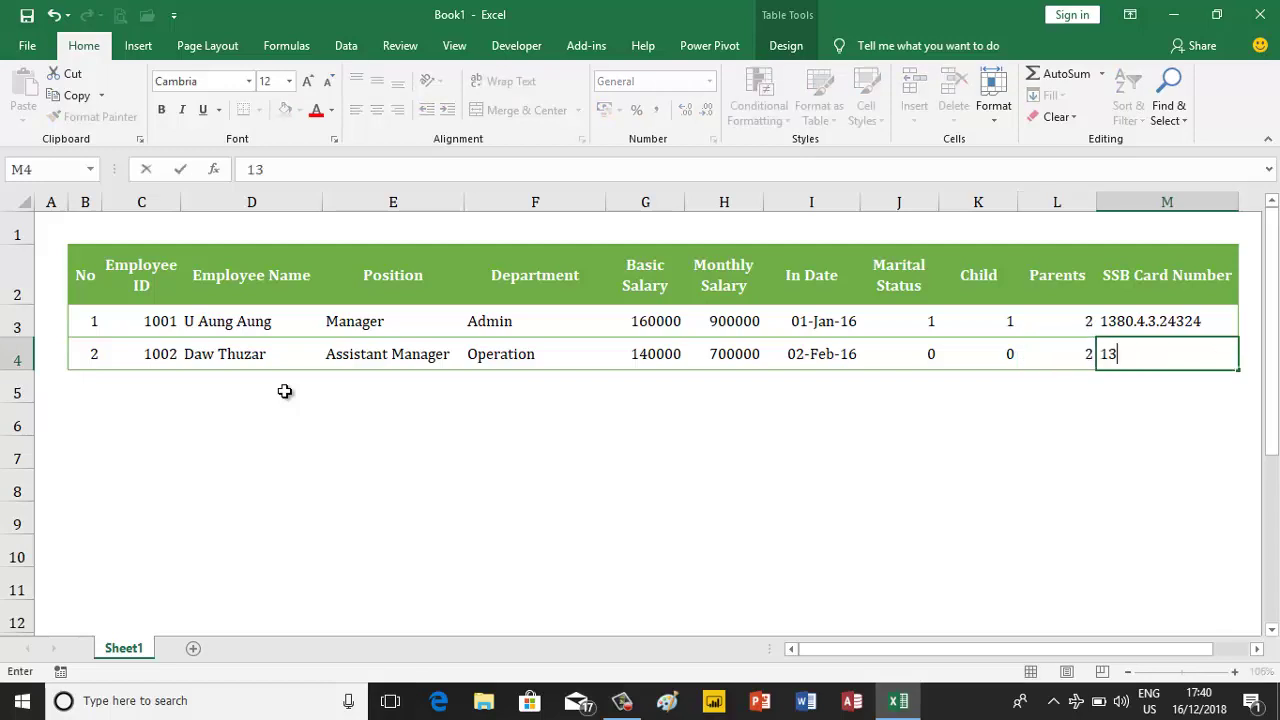
type("8.3.2.")
type("21432")
key("Down")
key("Left")
key("Left")
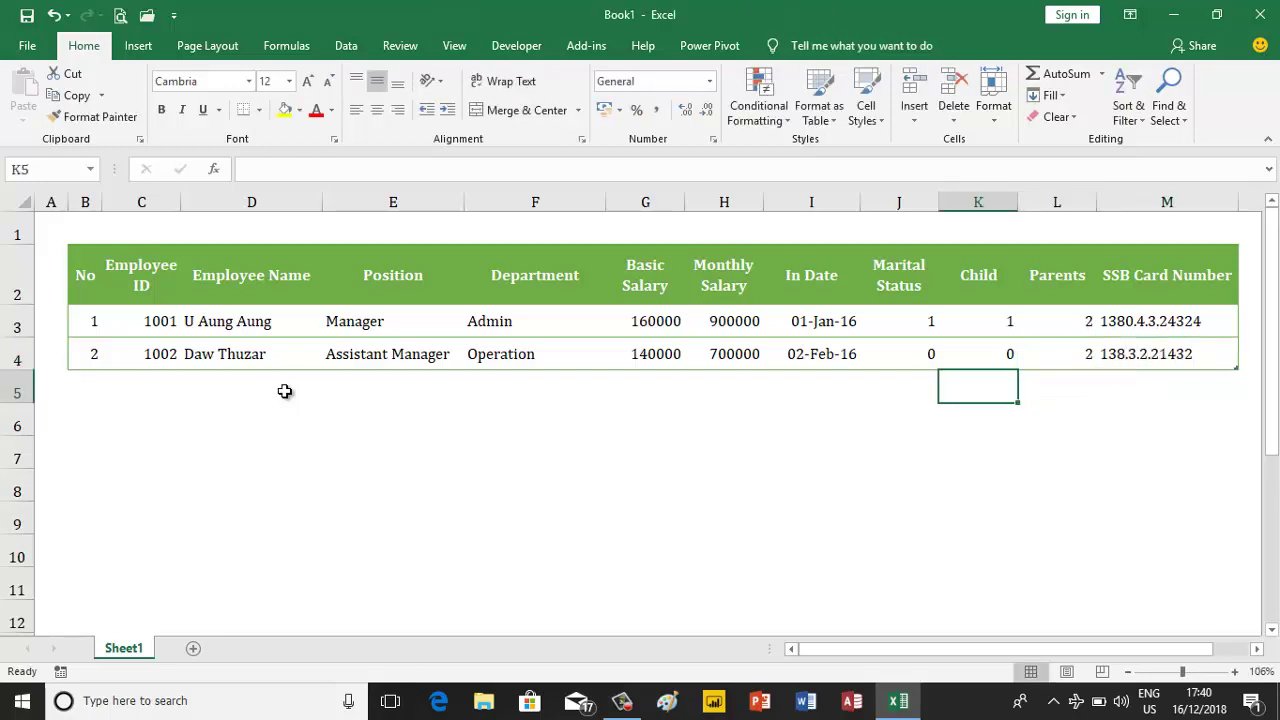
key("Left")
key("Left")
key("Left")
key("Left")
key("Left")
key("Left")
key("Left")
- Centre the No and Employee ID column values
key("Up")
key("Up")
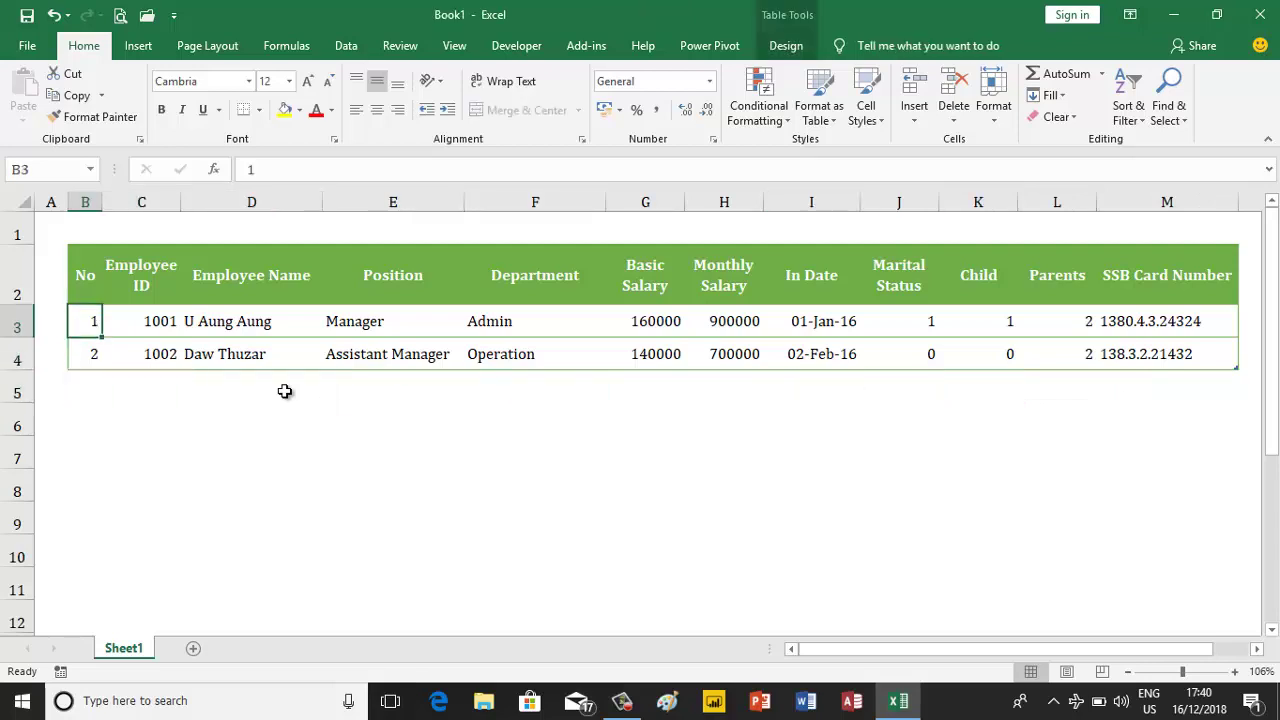
key("Down")
key("Up")
key("Down")
key("Right")
key("Up")
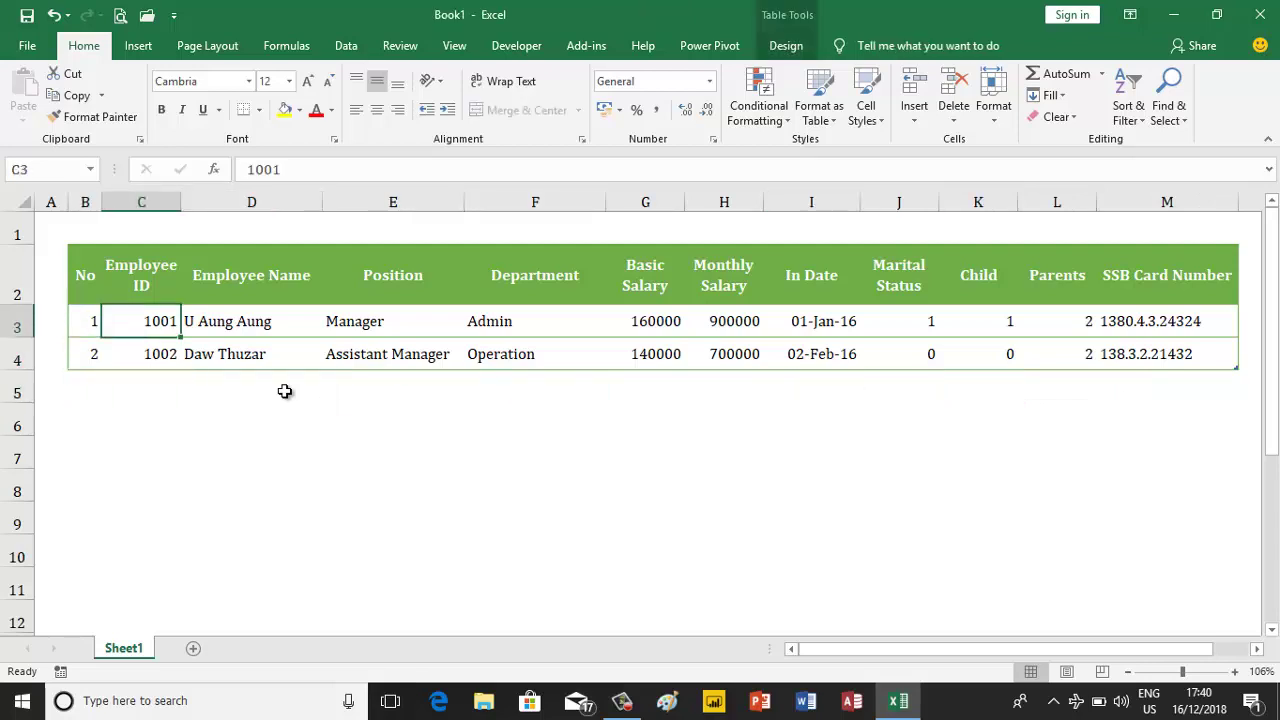
key("Left")
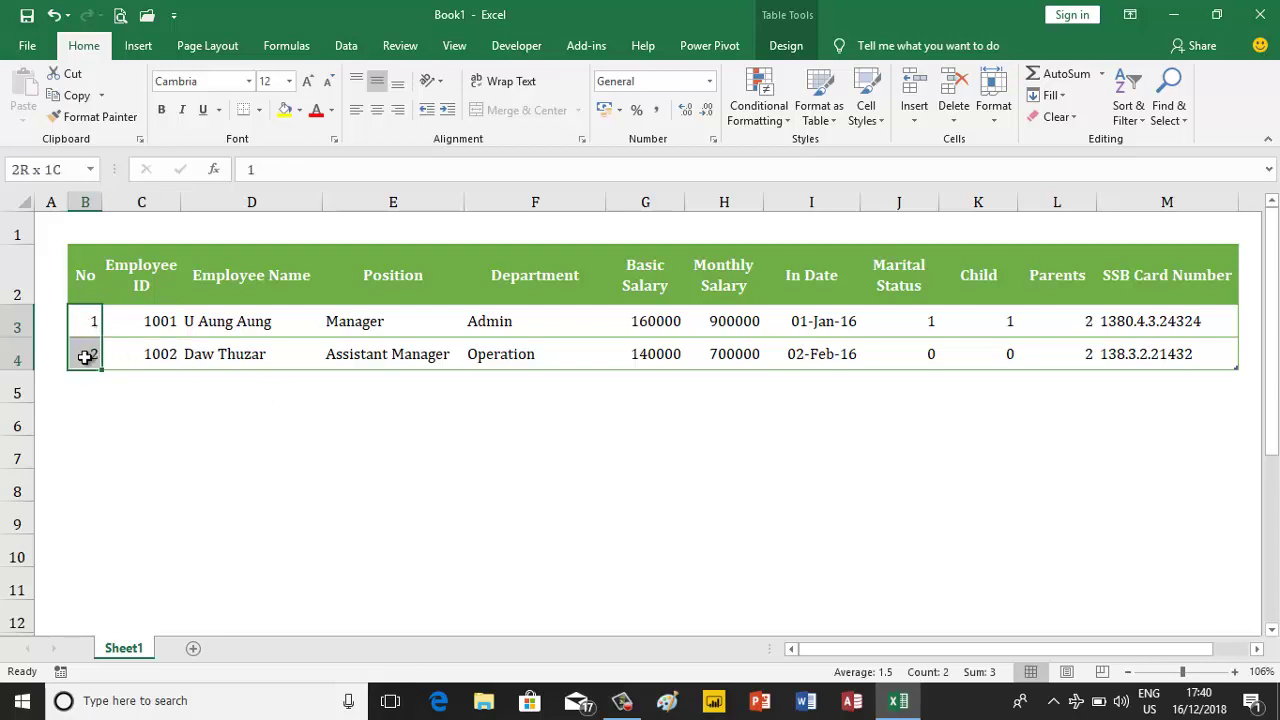
left_click_drag(86, 322, 88, 384)
left_click(90, 334)
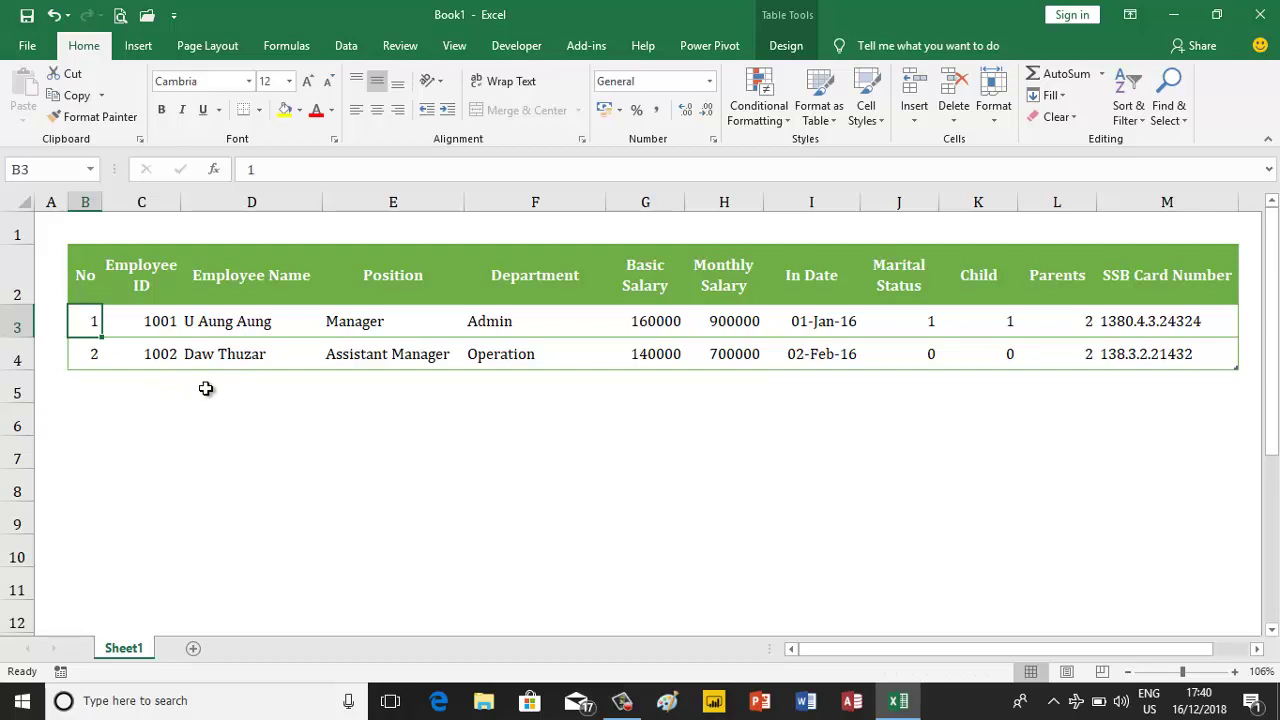
key("shift+Down")
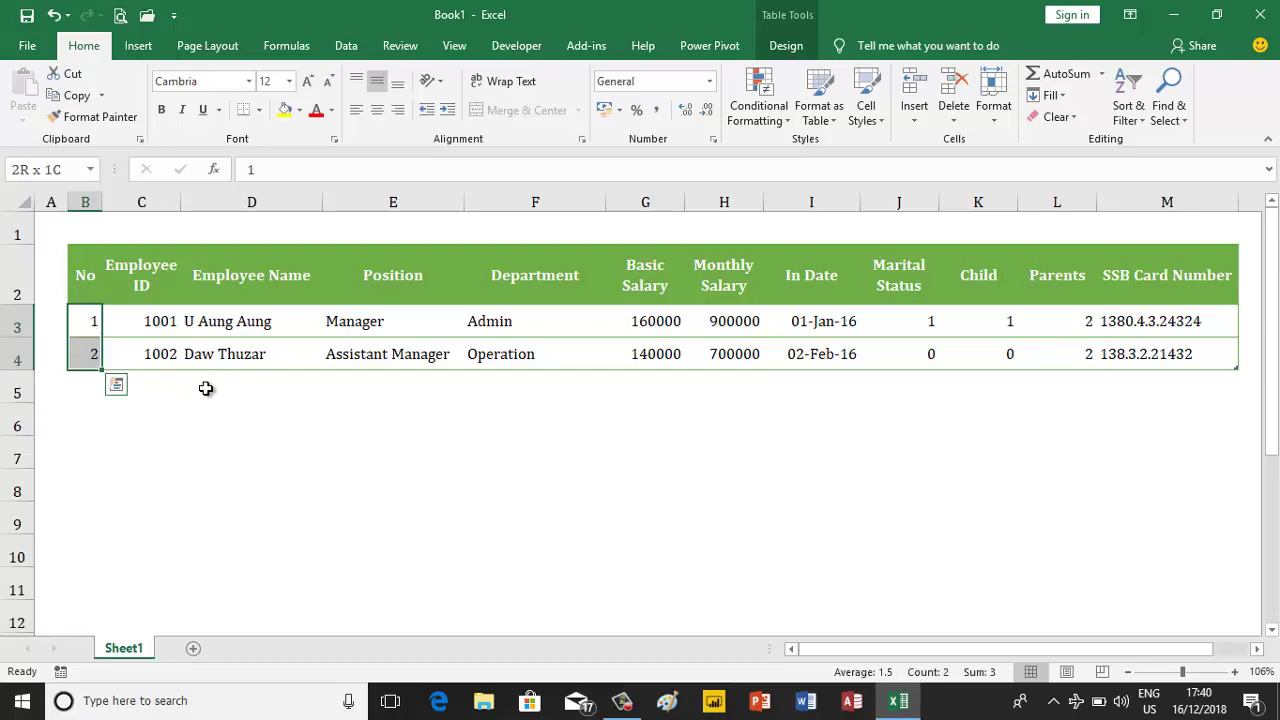
key("ctrl+shift+Down")
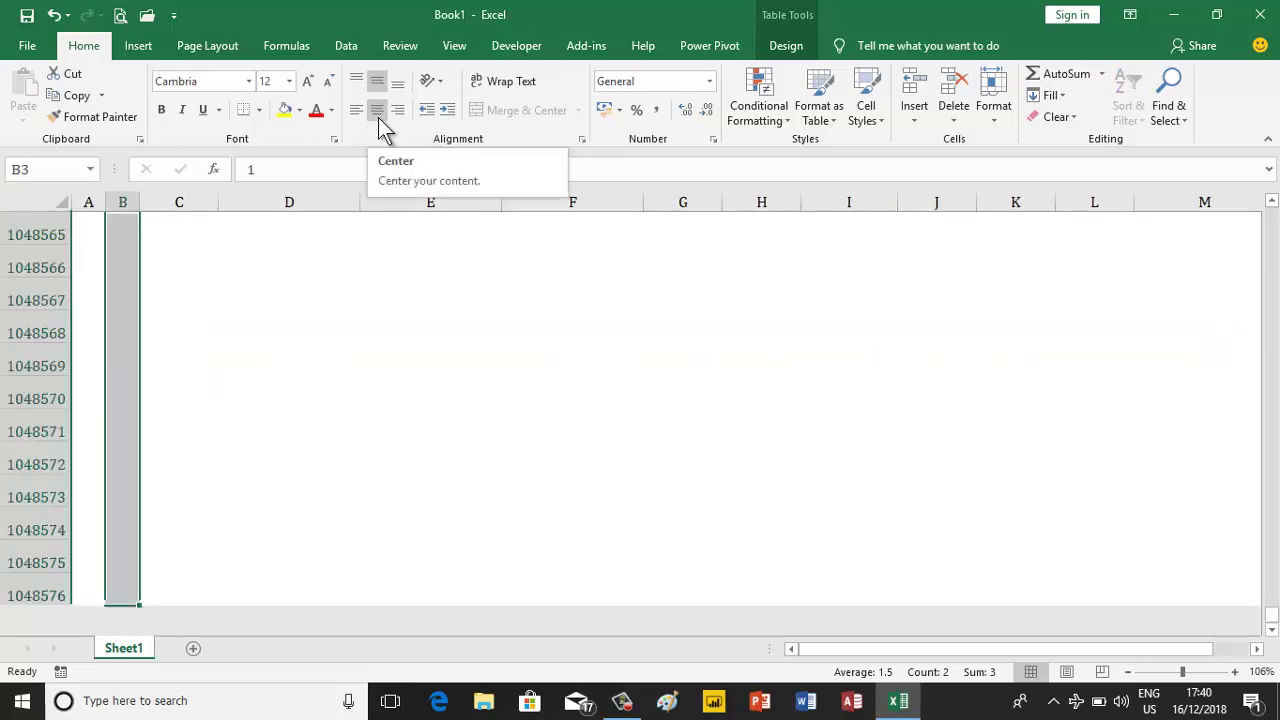
key("ctrl+BackSpace")
left_click(146, 322)
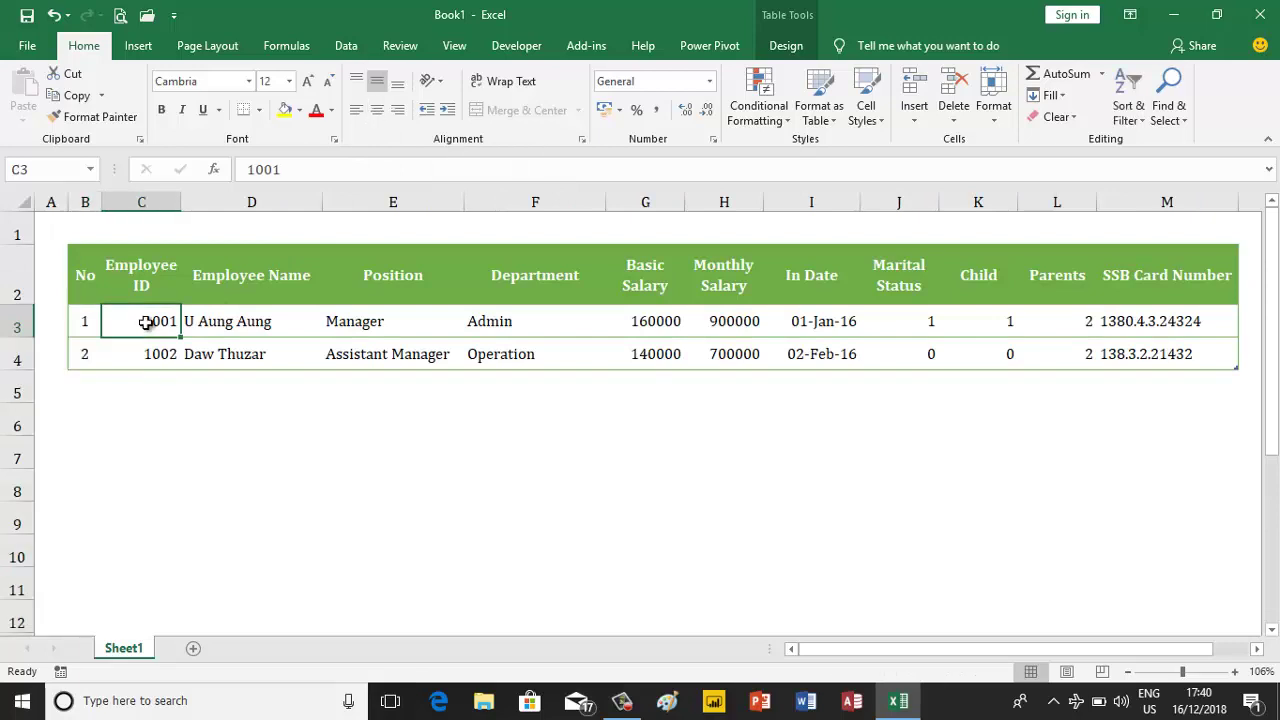
key("shift+Down")
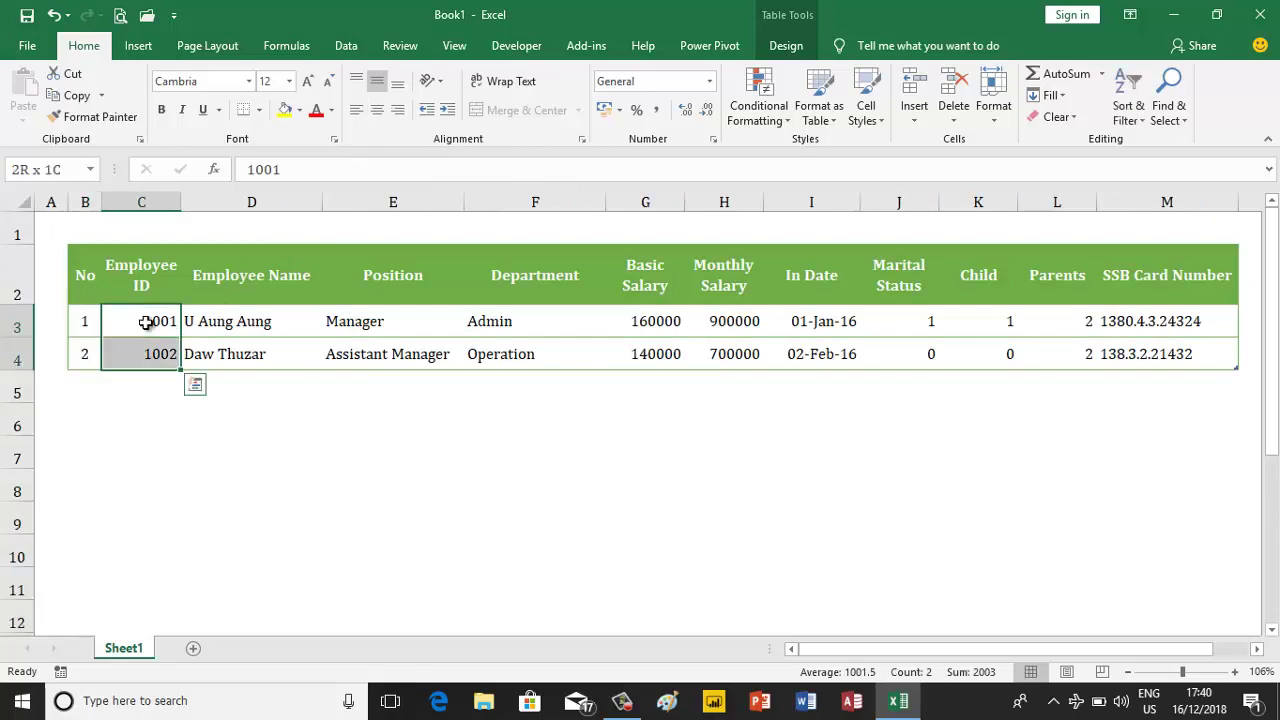
key("ctrl+shift+Down")
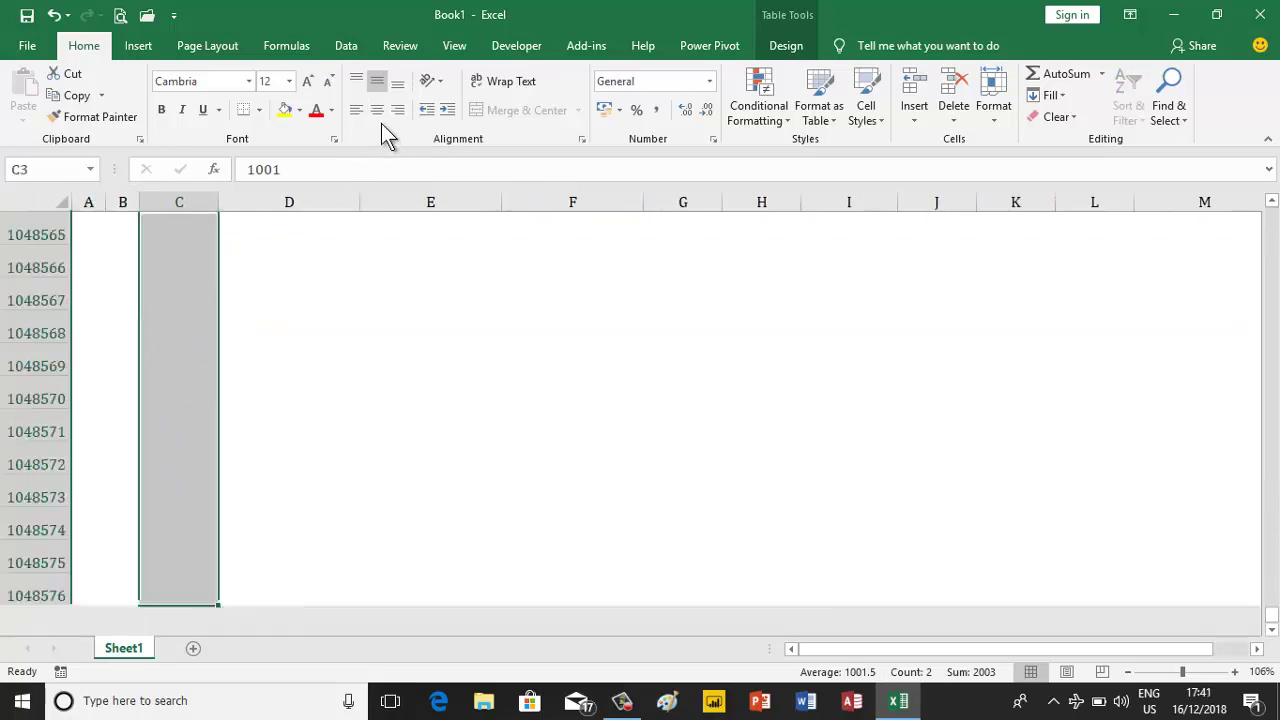
left_click(377, 110)
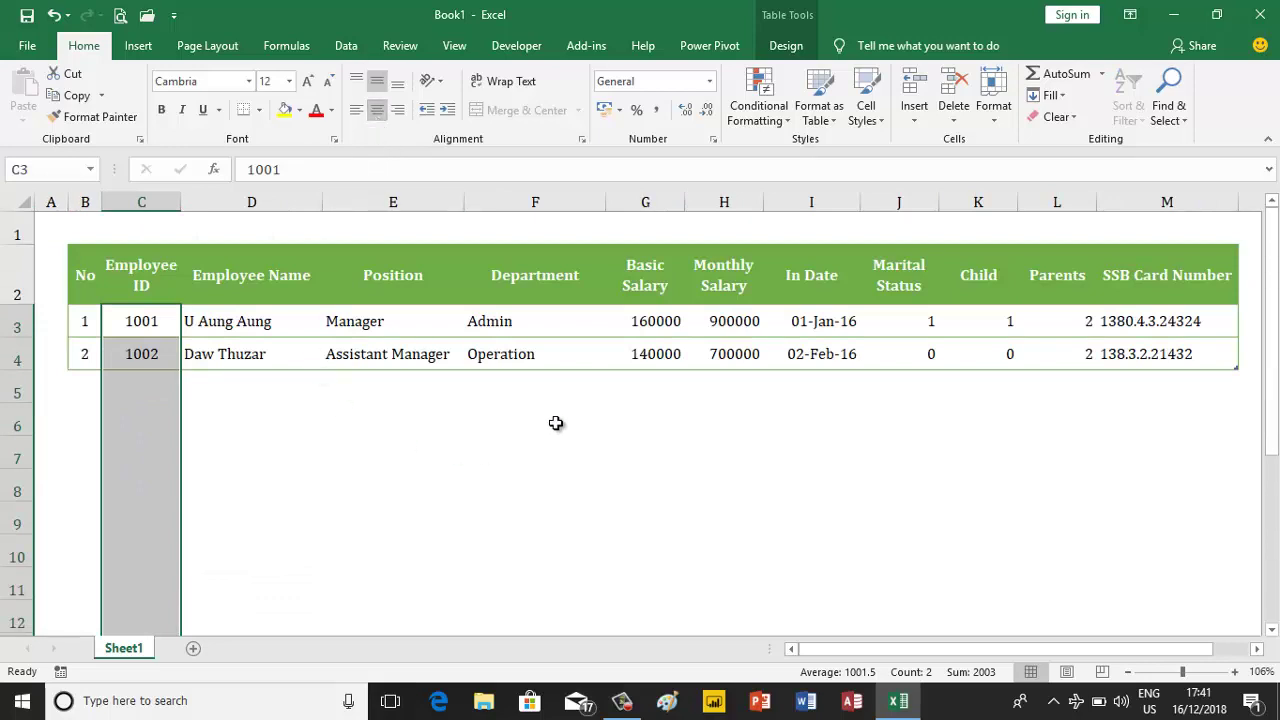
- Centre the Marital Status, Child and Parents values, then select both salary figures
left_click(916, 318)
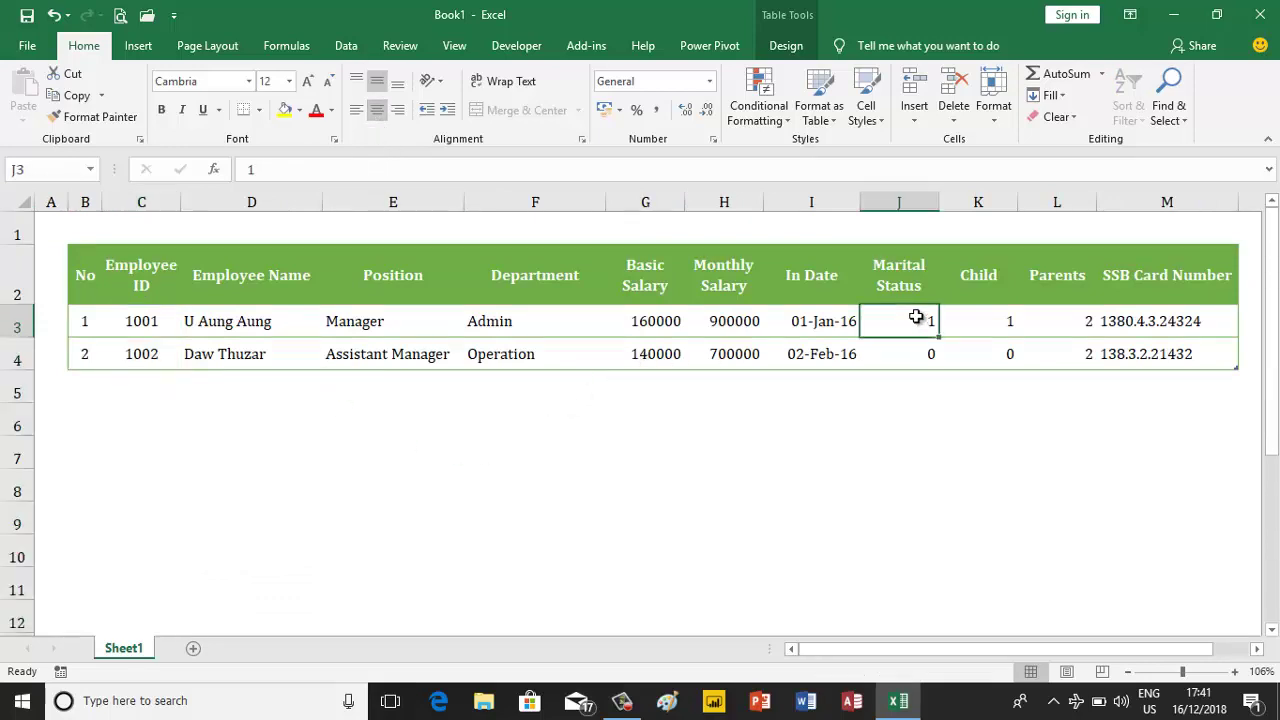
left_click_drag(916, 318, 1040, 326)
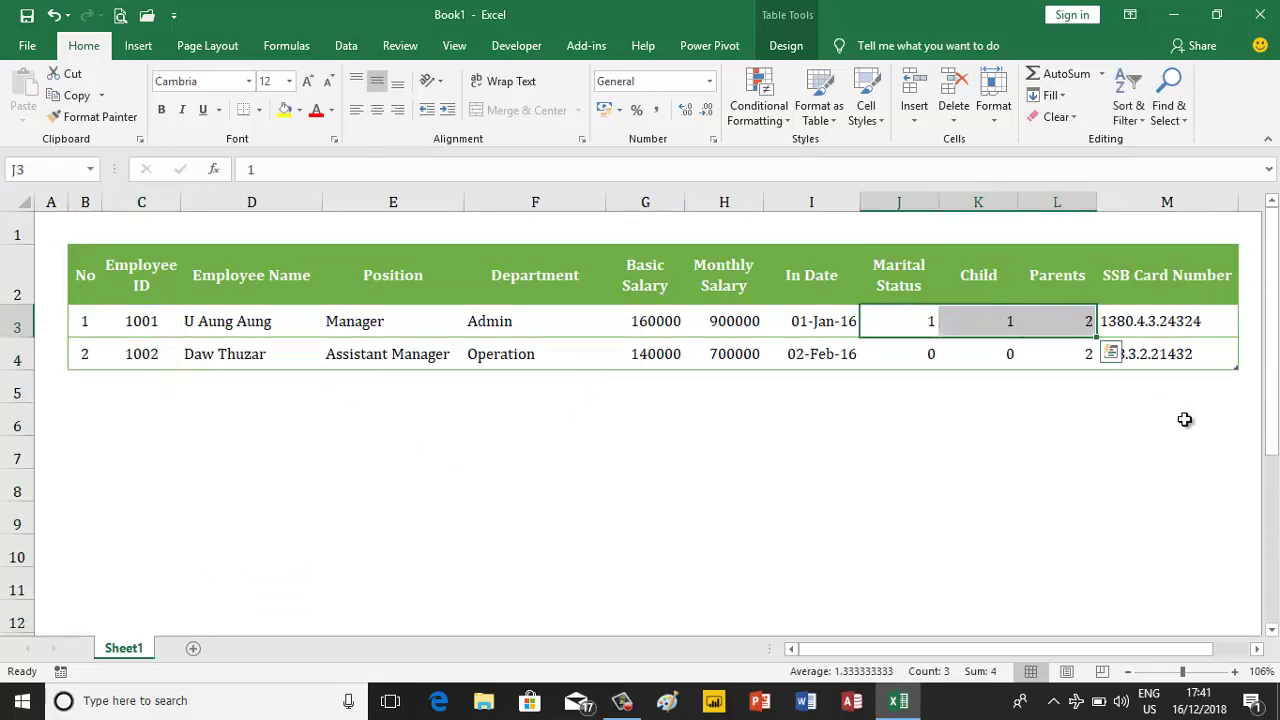
key("shift+Down")
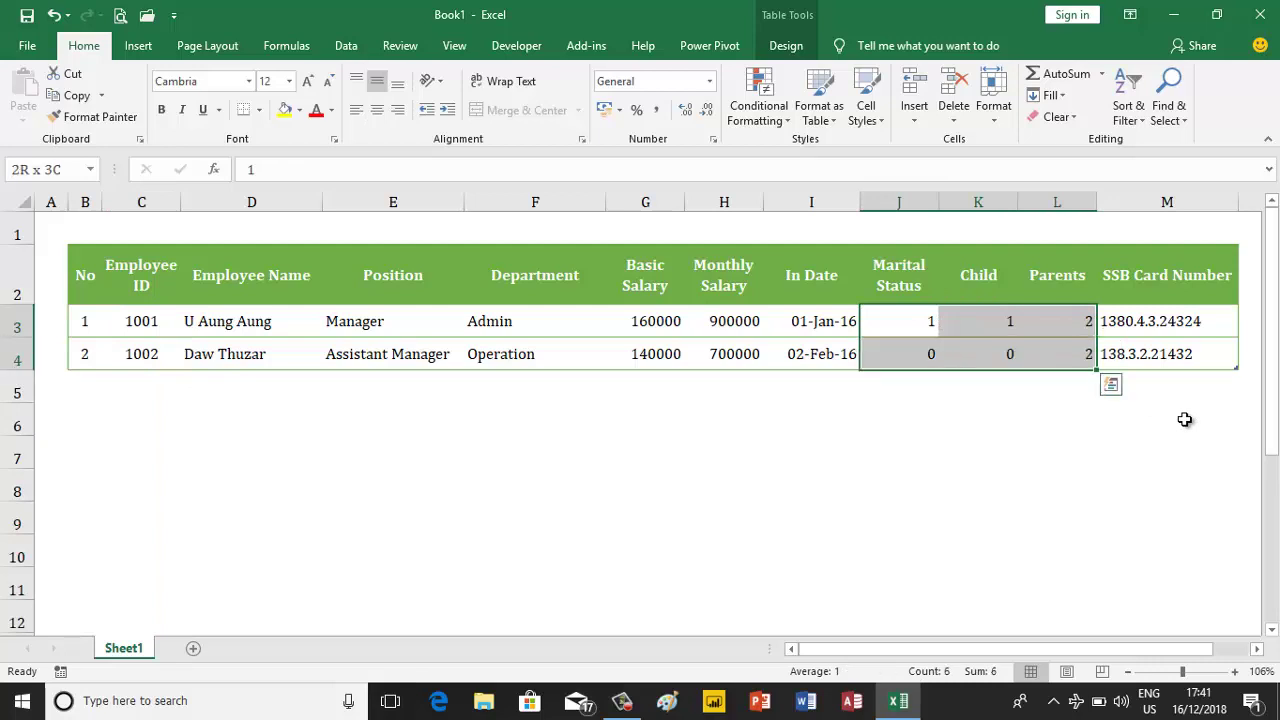
key("ctrl+shift+Down")
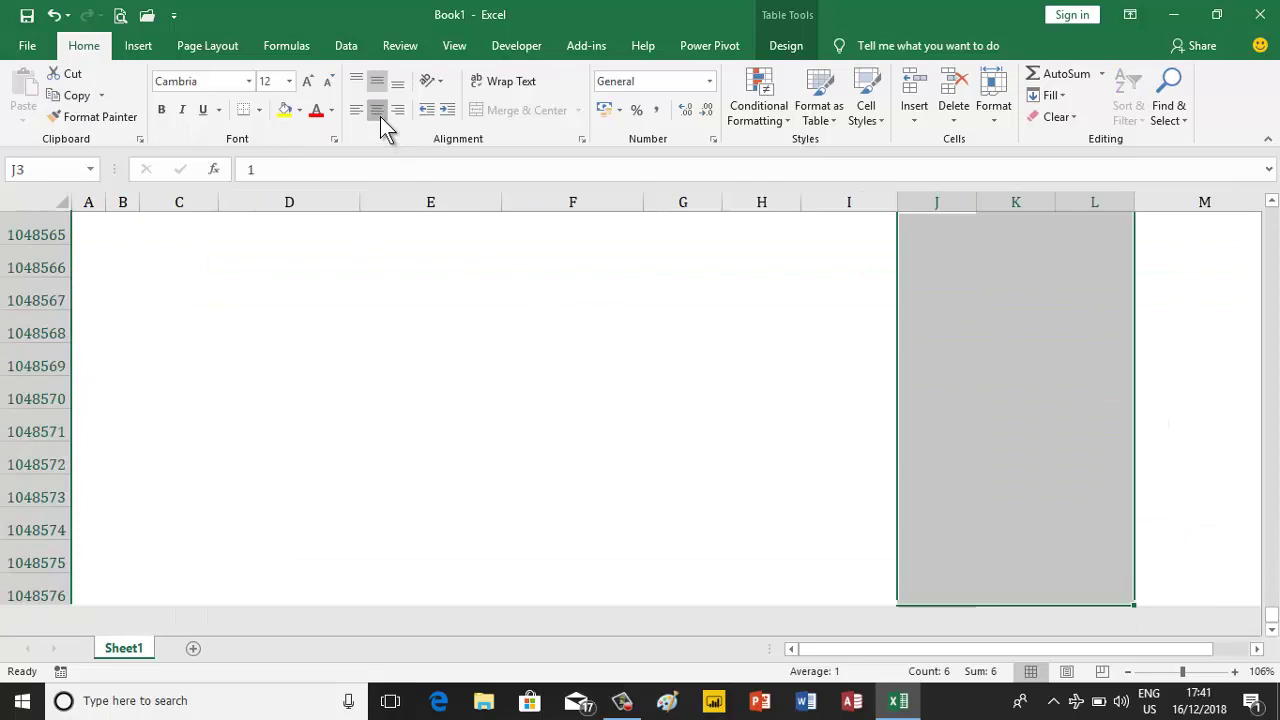
key("ctrl+BackSpace")
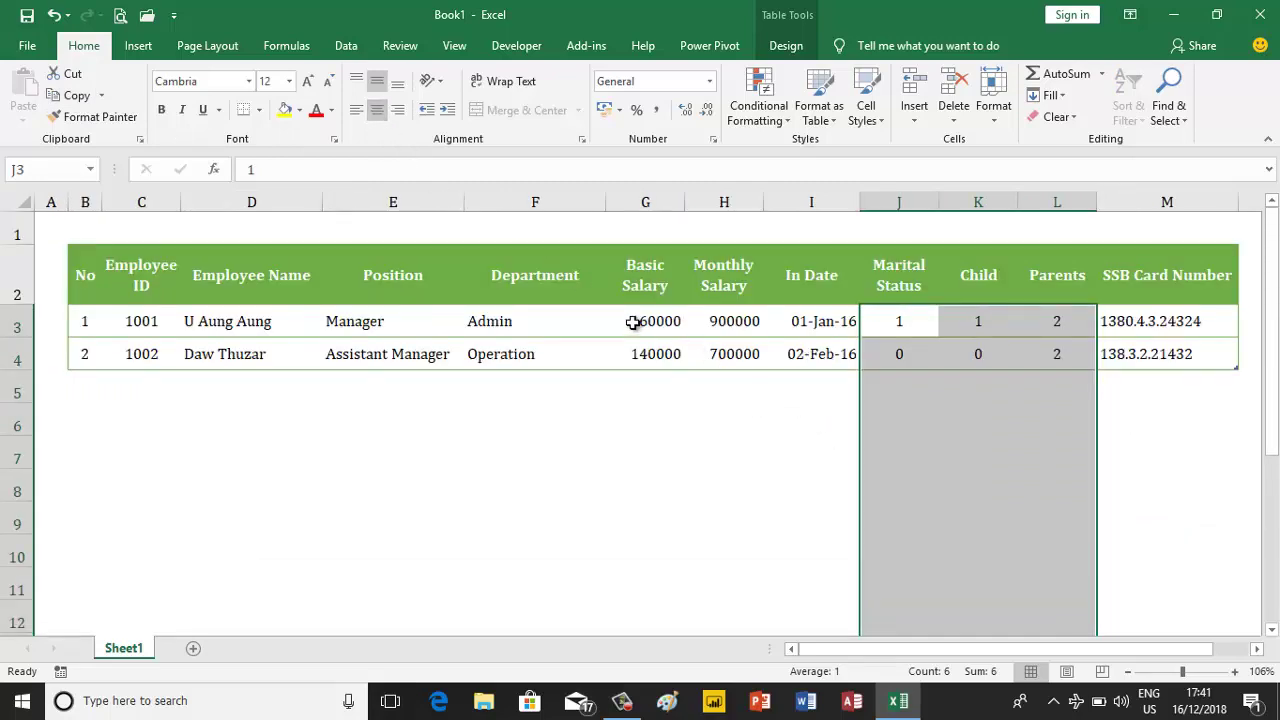
left_click_drag(633, 321, 710, 321)
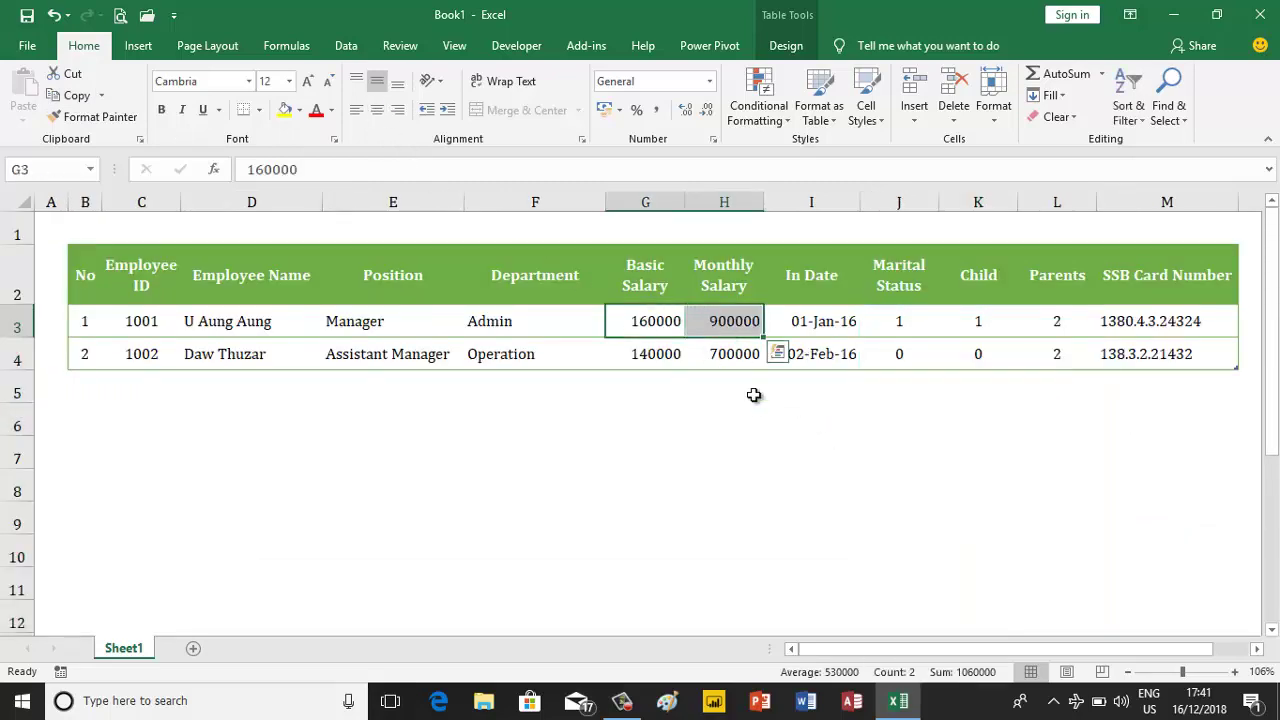
key("shift+Down")
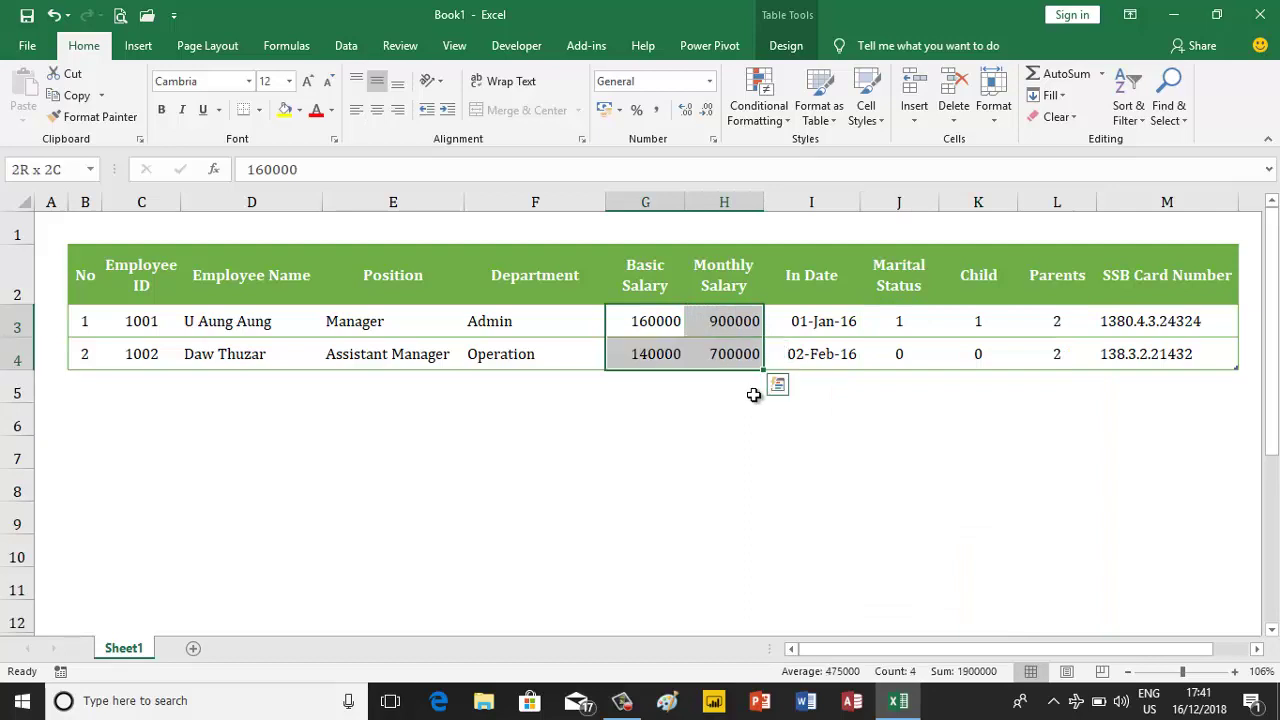
- Give Basic and Monthly Salary Comma Style with zero decimals, showing 160,000 and 900,000
key("ctrl+shift+Down")
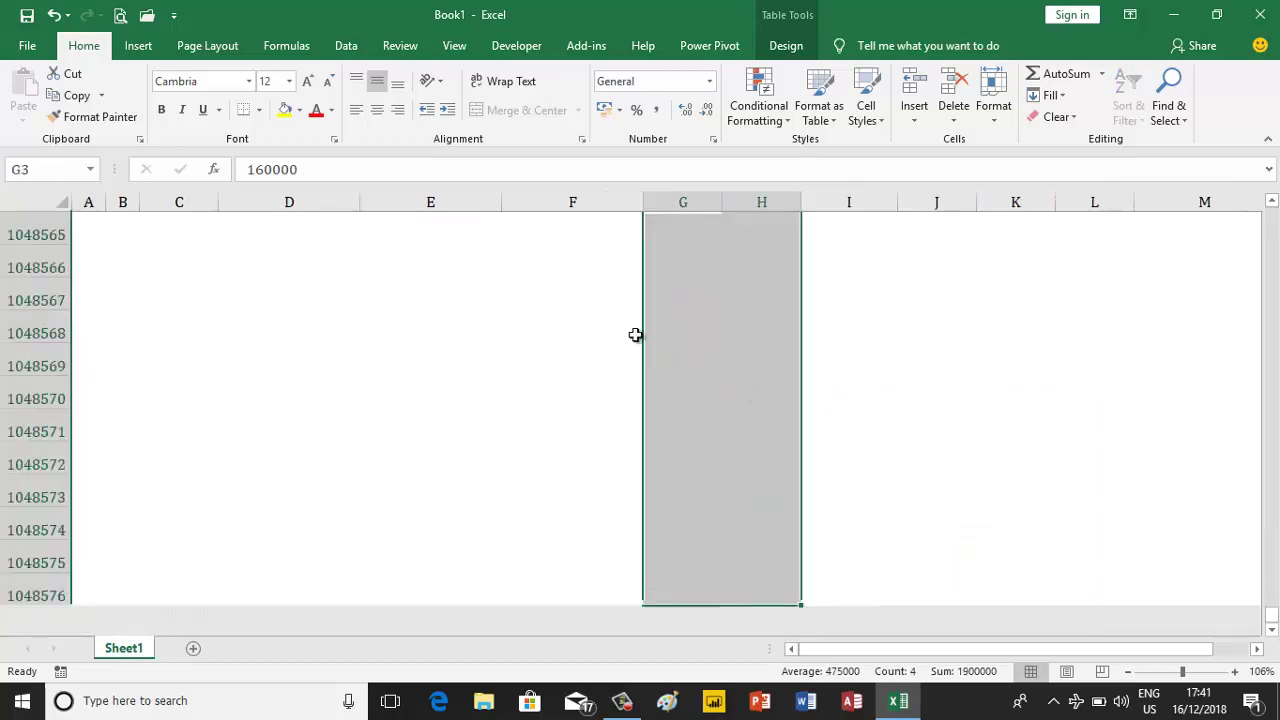
left_click(664, 111)
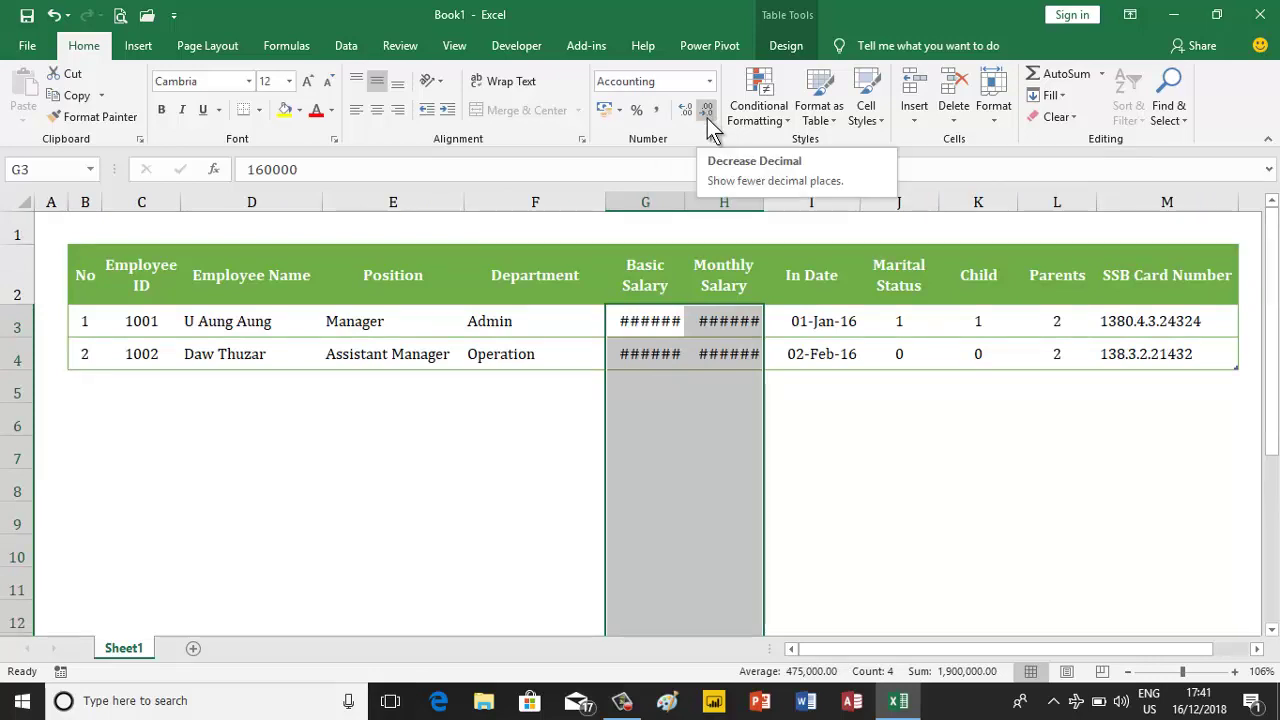
left_click(707, 110)
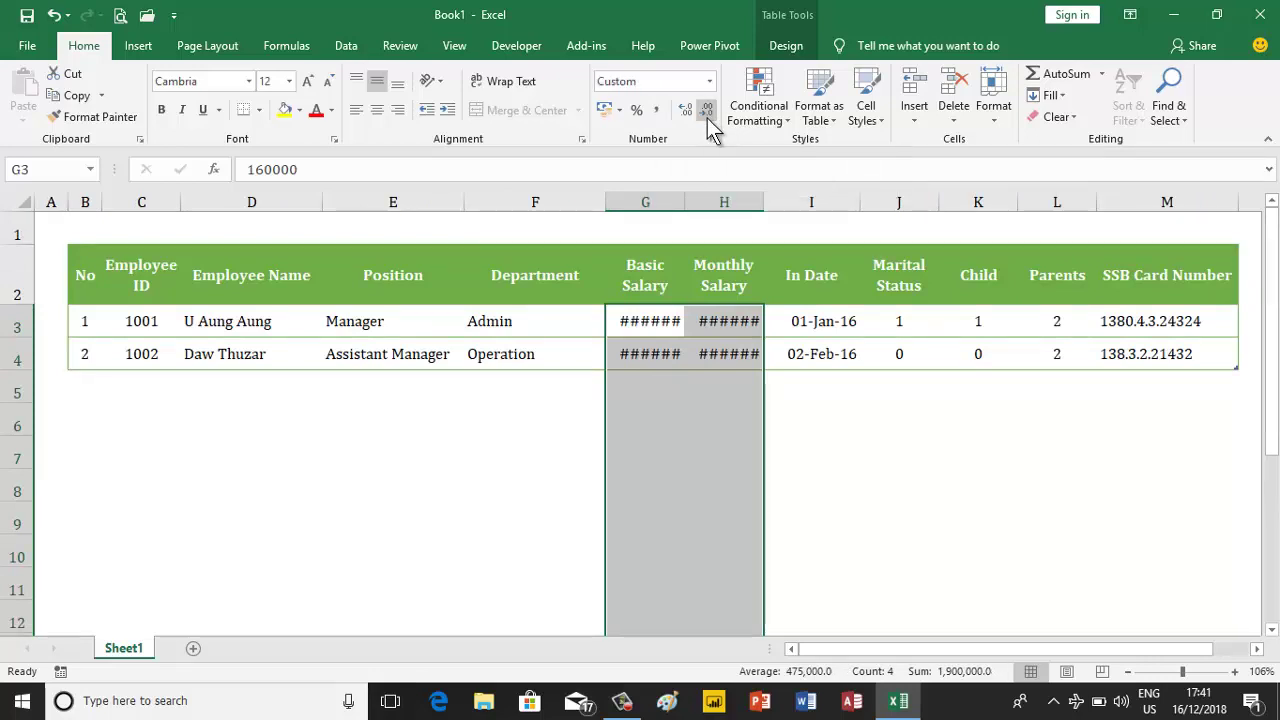
left_click(707, 110)
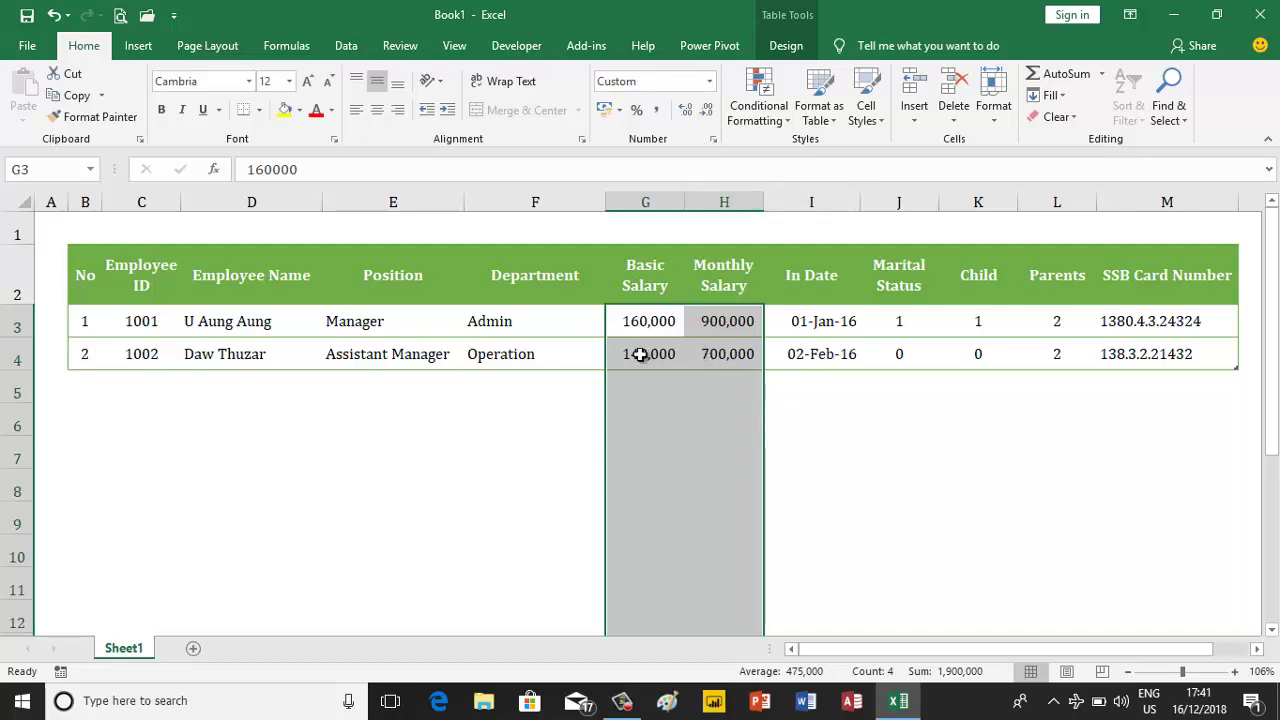
left_click(92, 268)
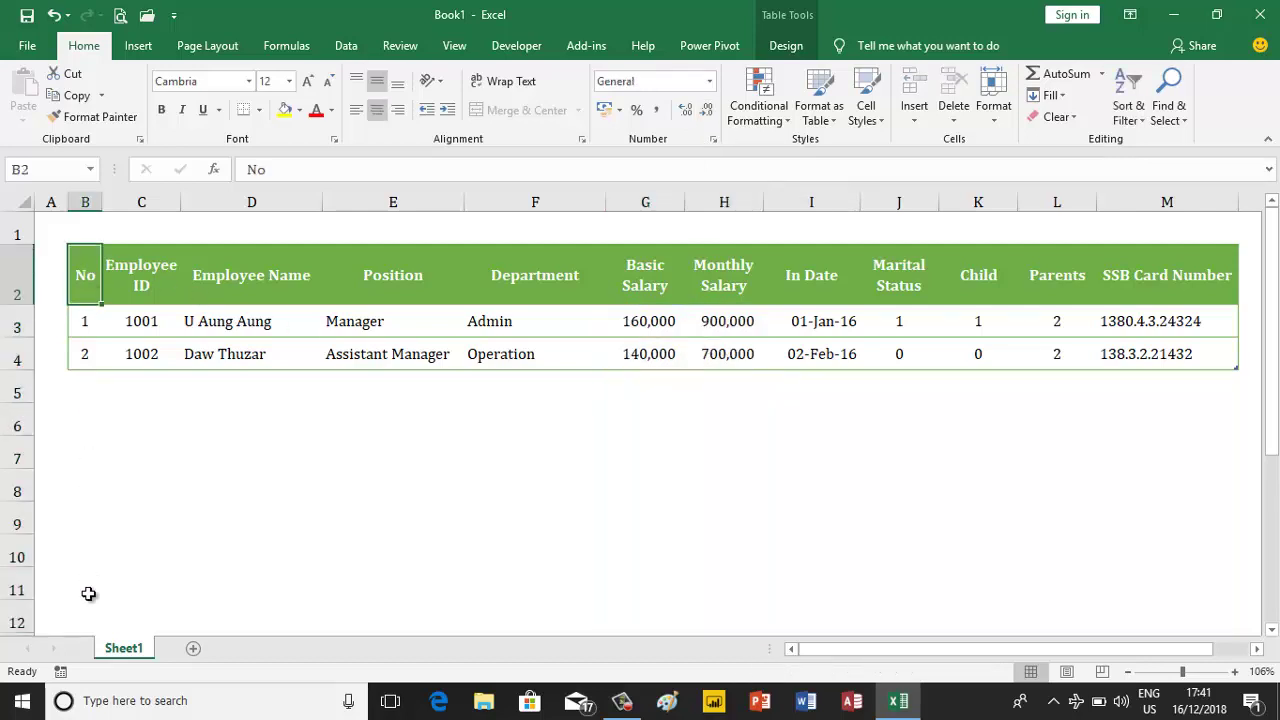
- Rename the first worksheet to Master Data
right_click(124, 660)
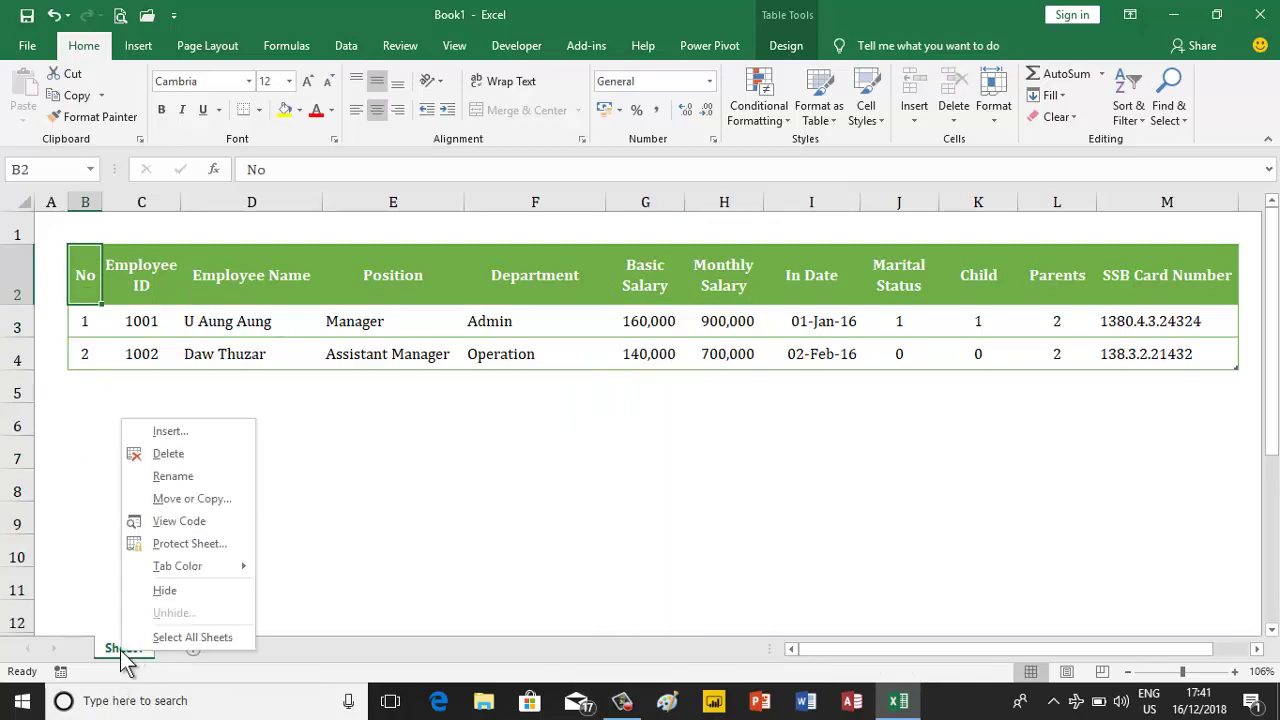
left_click(170, 477)
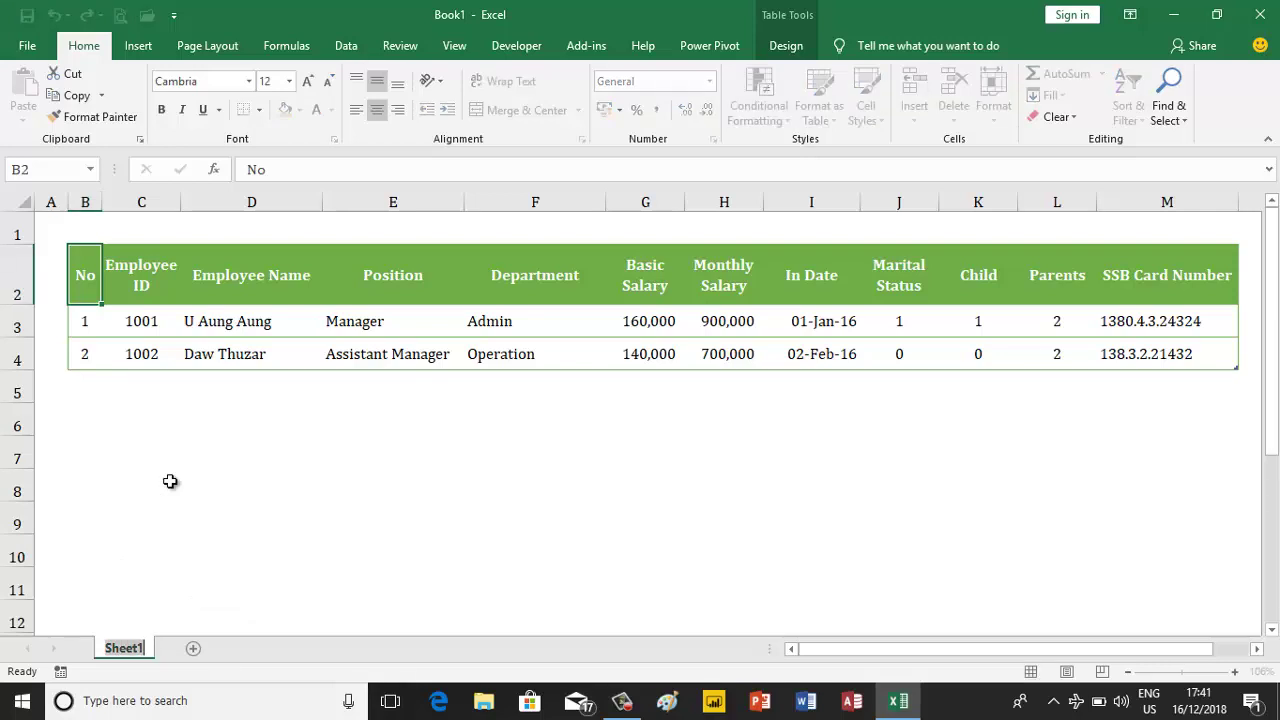
type("Maste")
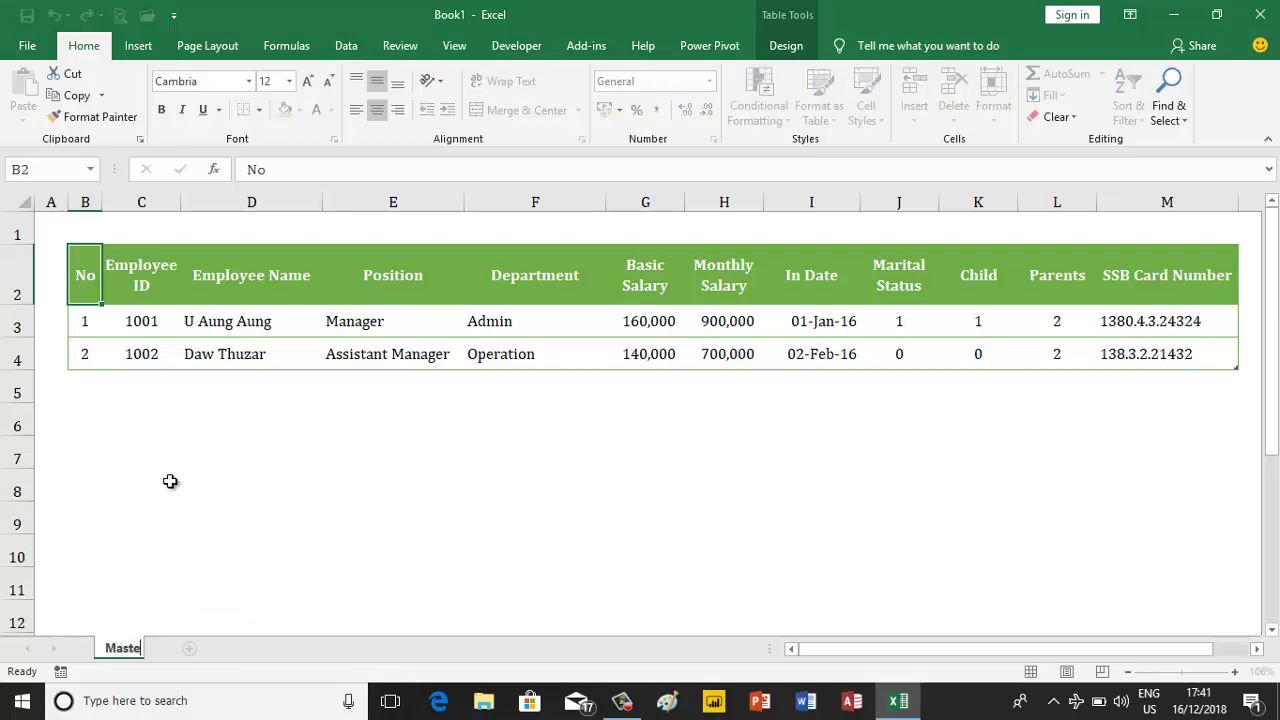
type("r Data")
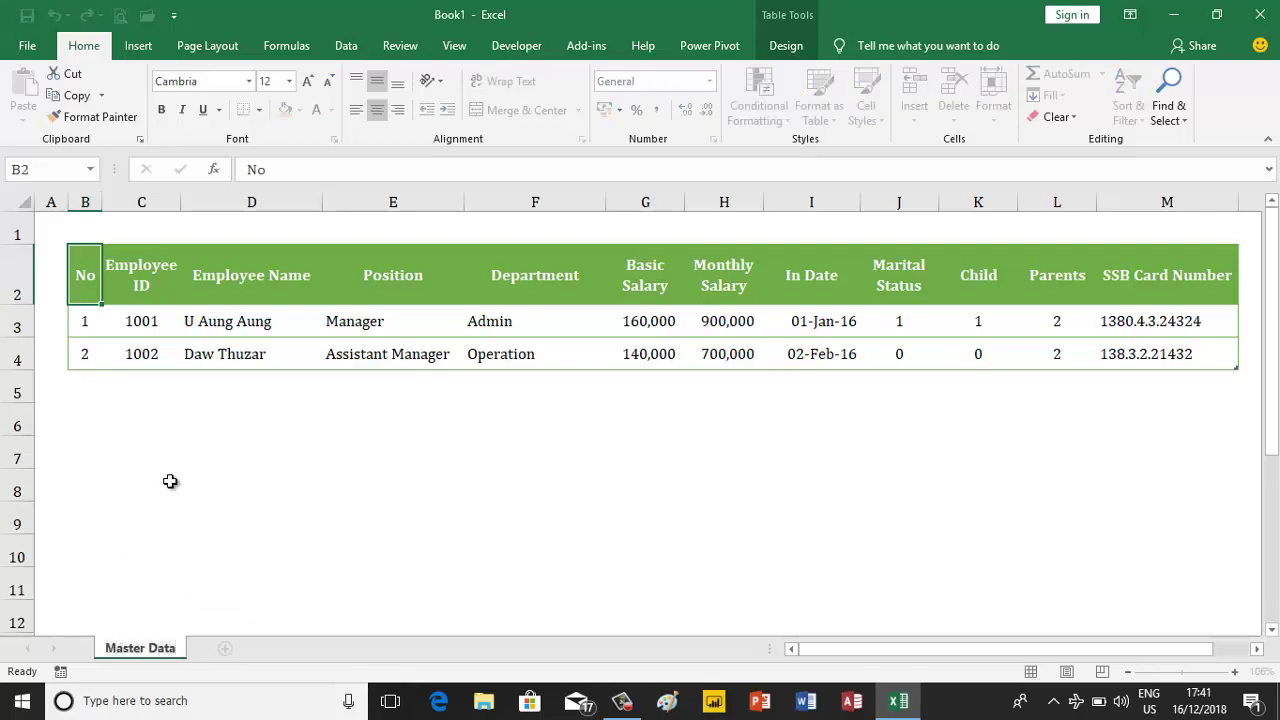
key("Return")
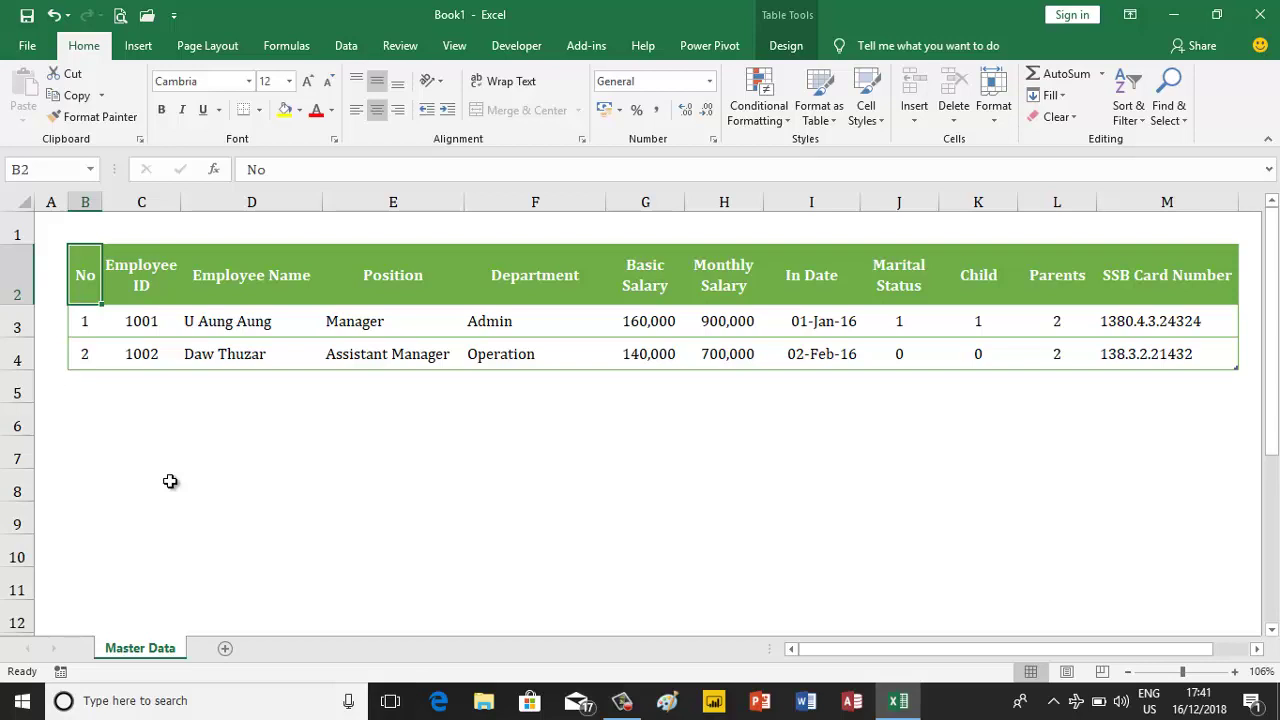
- Add a new worksheet and name it SSB
left_click(233, 648)
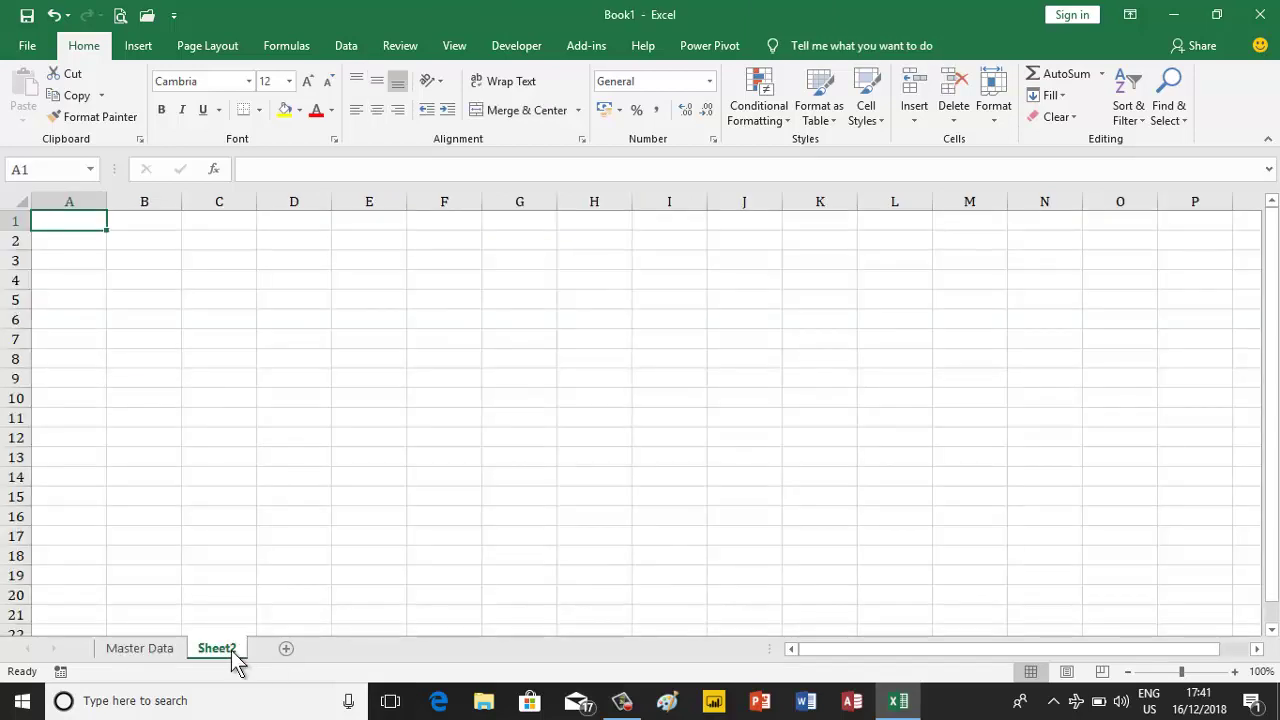
right_click(232, 650)
left_click(287, 477)
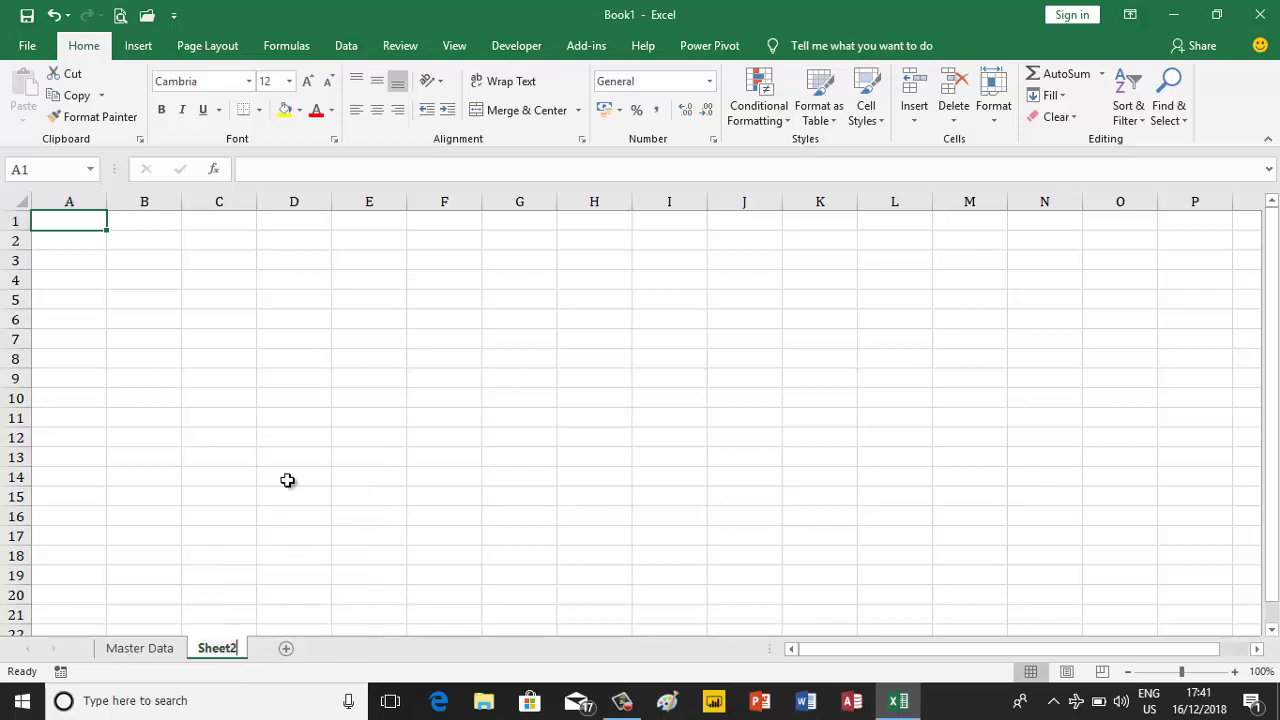
type("SS")
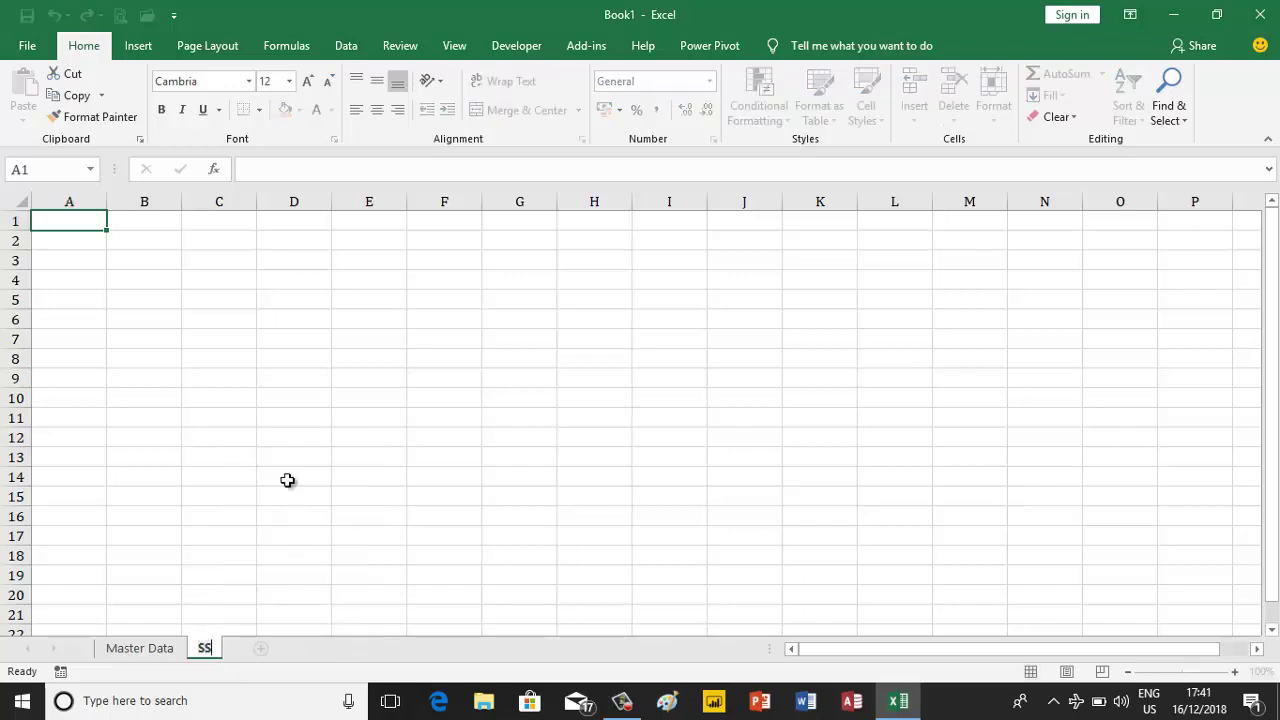
type("B")
key("Return")
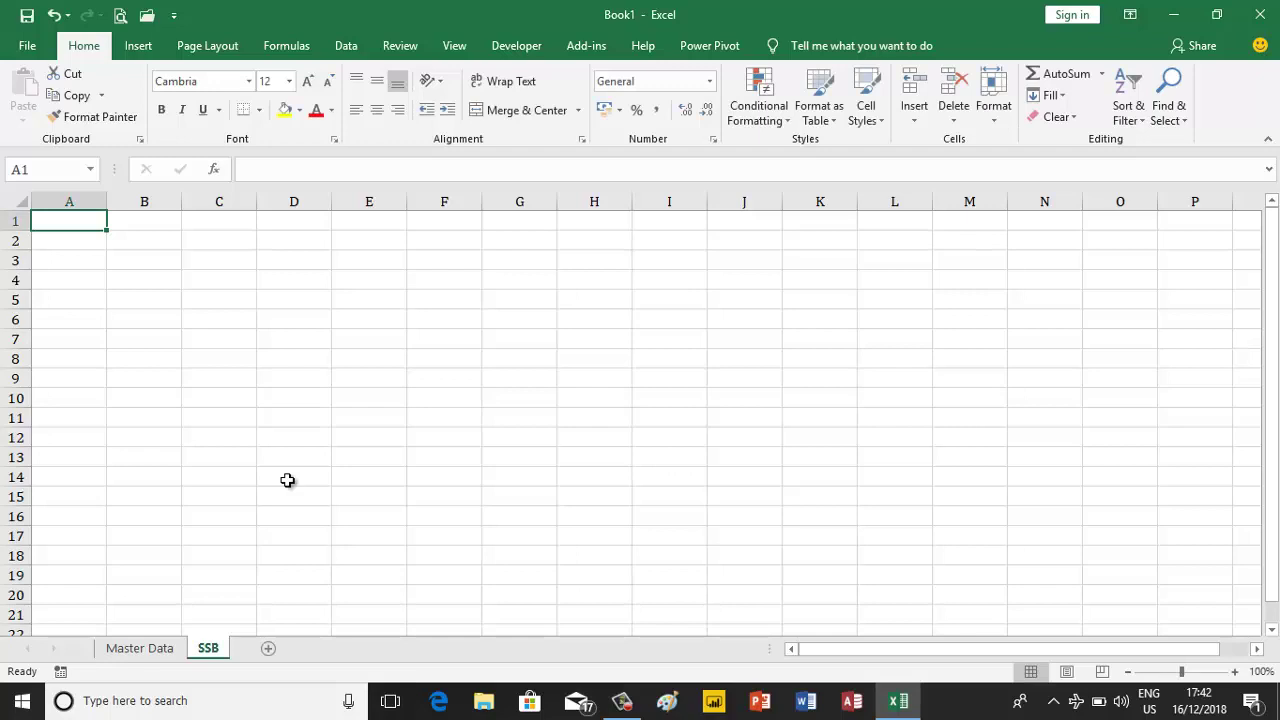
- Set the row height of every row on the sheet to 25
left_click(17, 203)
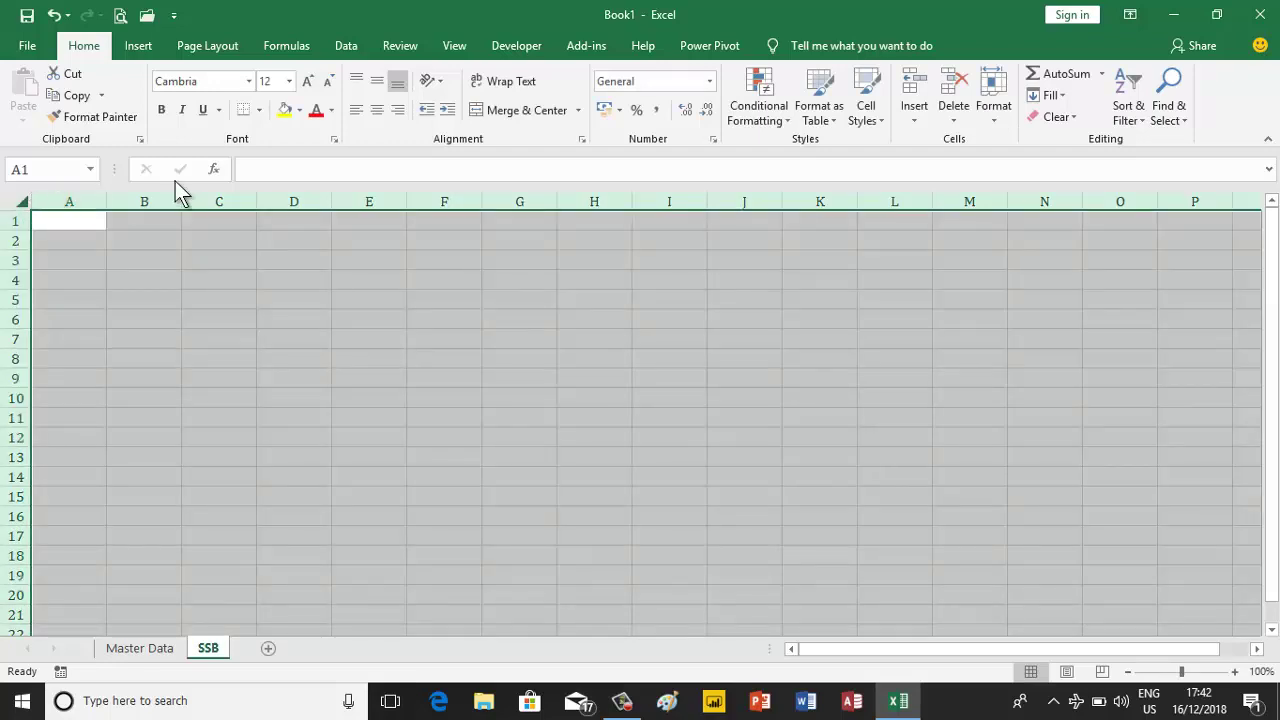
right_click(18, 320)
left_click(81, 537)
type("25")
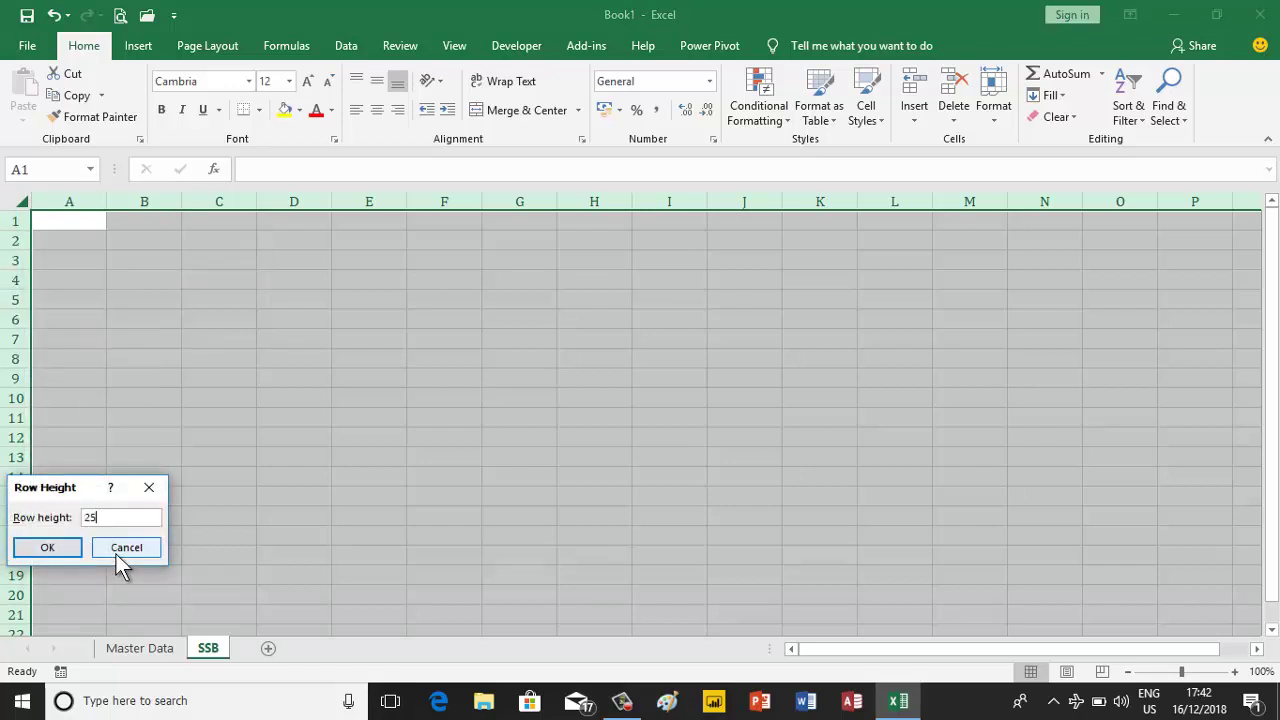
key("Return")
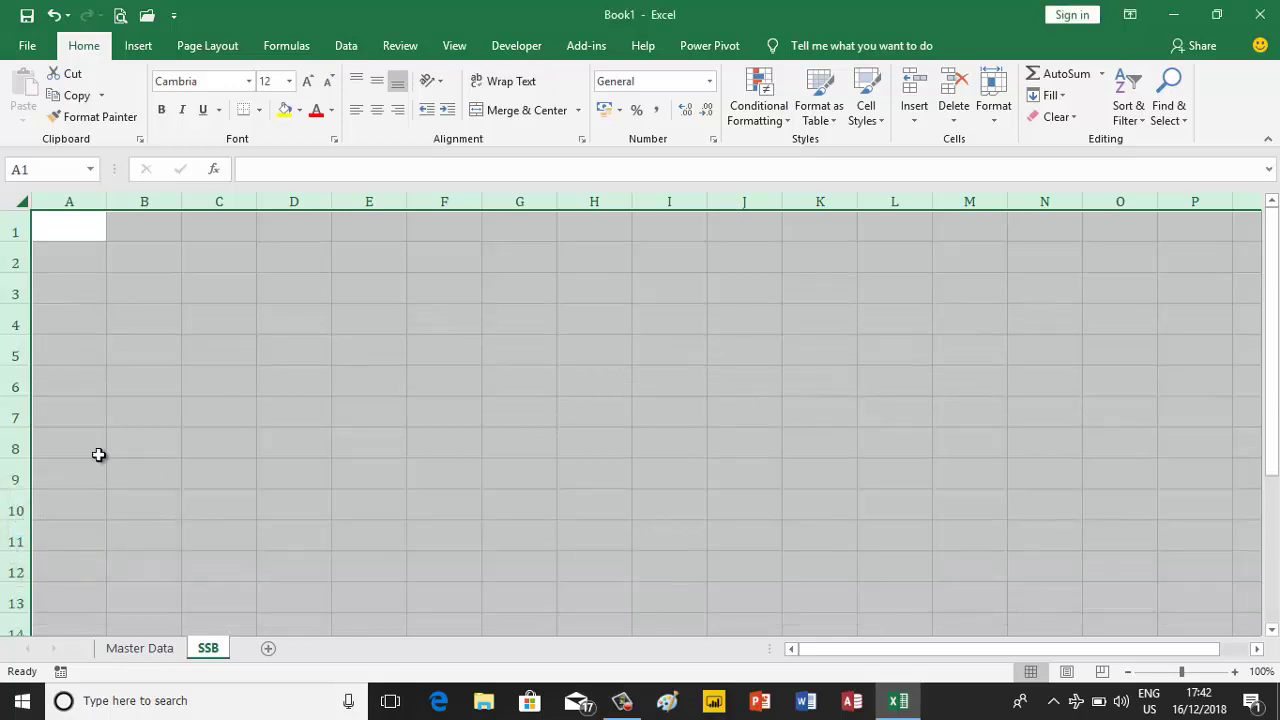
- Make row 2 taller with a row height of 45
left_click(5, 261)
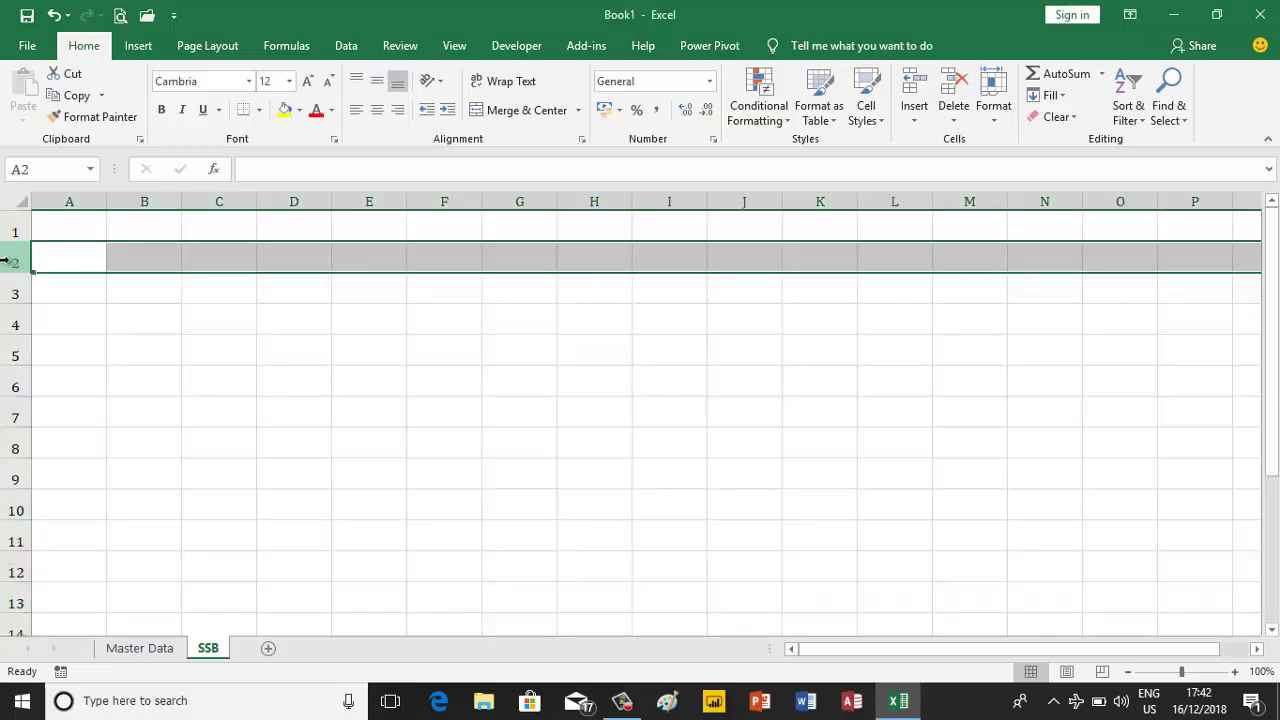
right_click(5, 261)
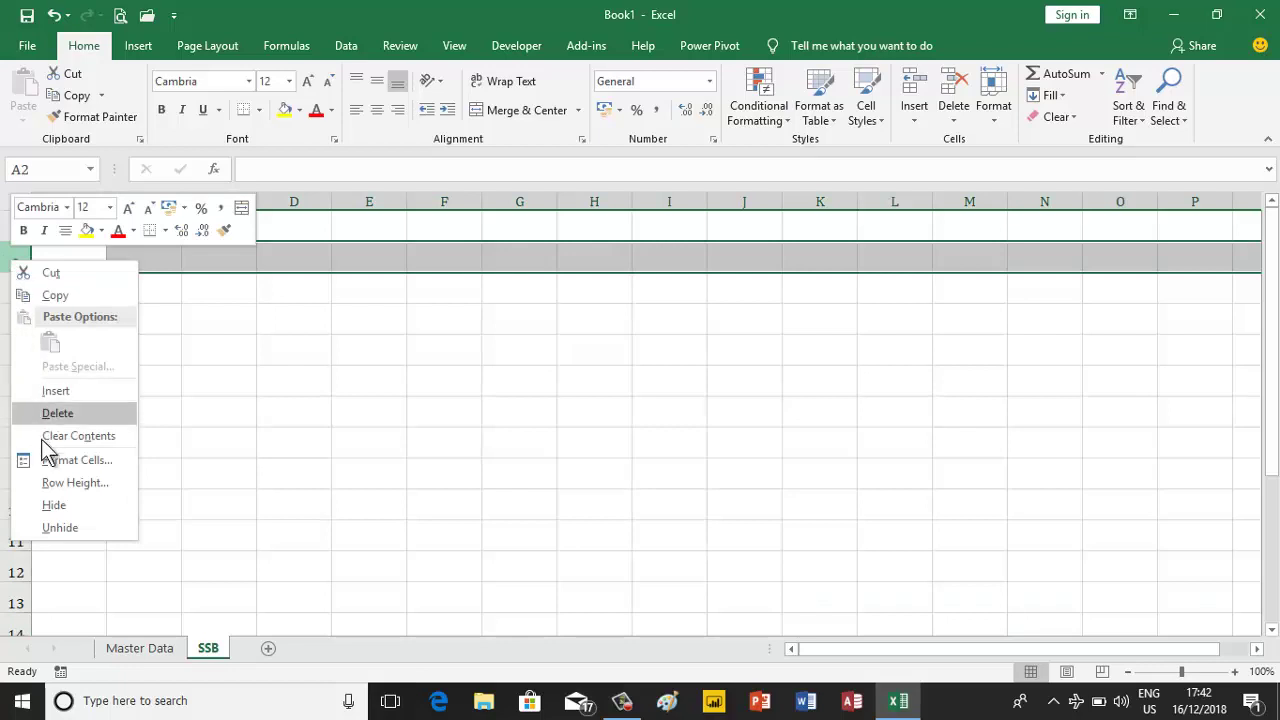
left_click(55, 487)
type("4")
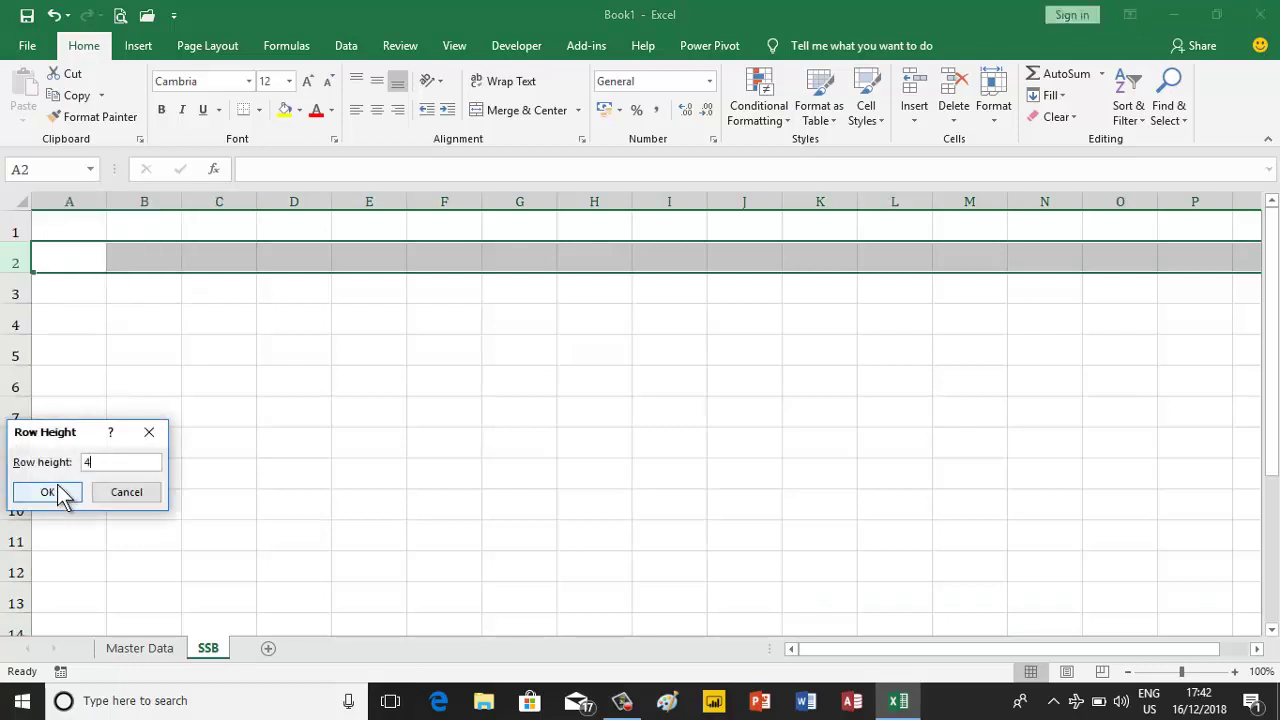
type("5")
left_click(57, 503)
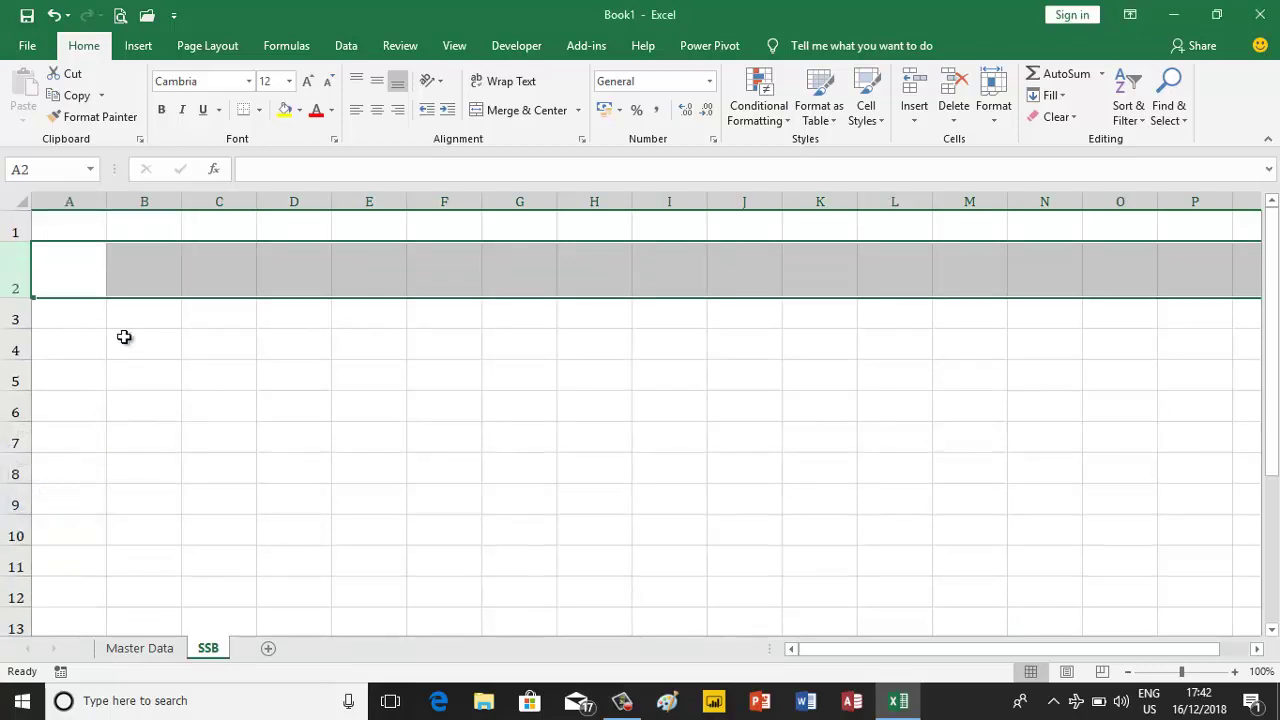
left_click(131, 279)
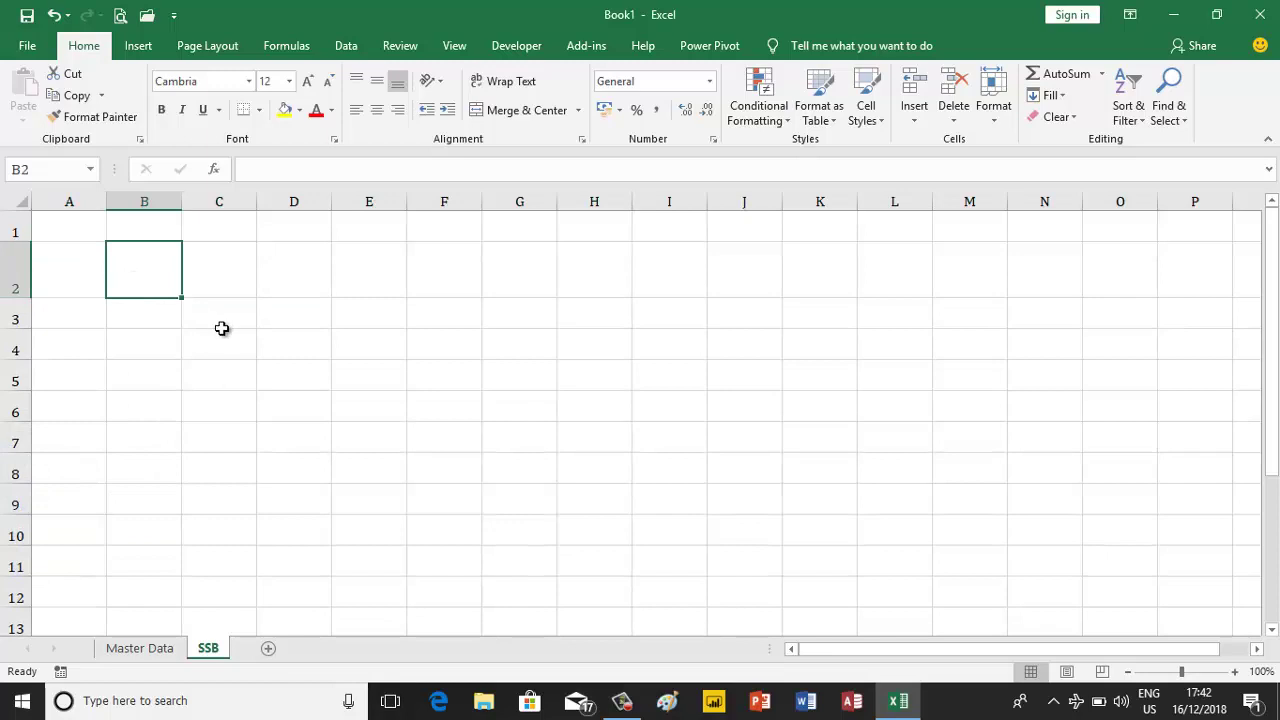
- Enter the headers No, Employee ID, Employee Name, SSB Card Number and Basic Salary across row 2
type("No")
key("Tab")
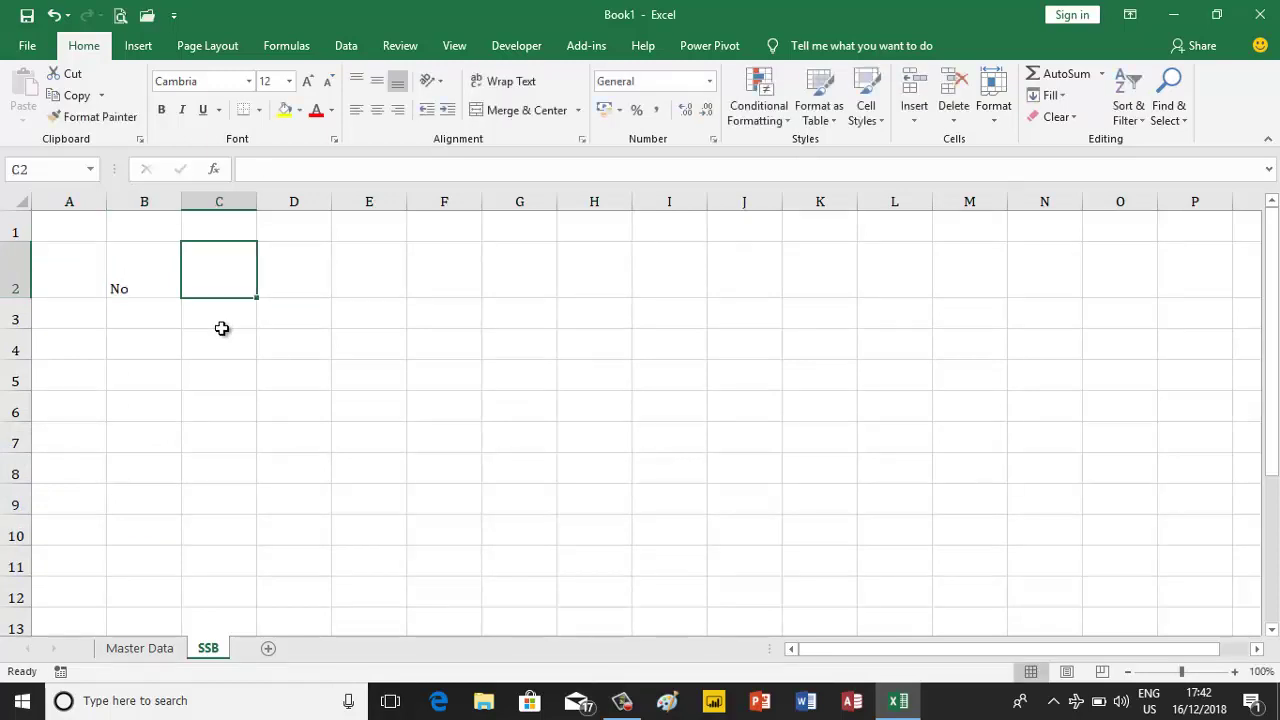
type("Emplo")
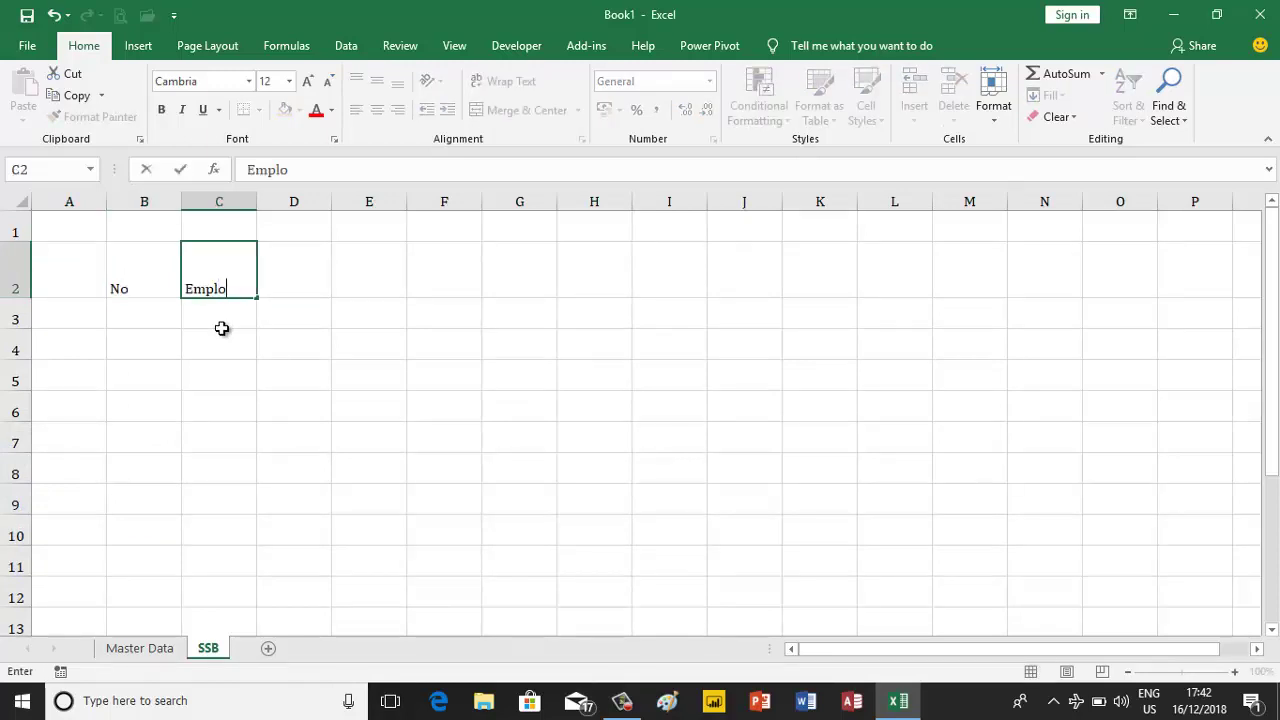
type("yee ID")
key("Tab")
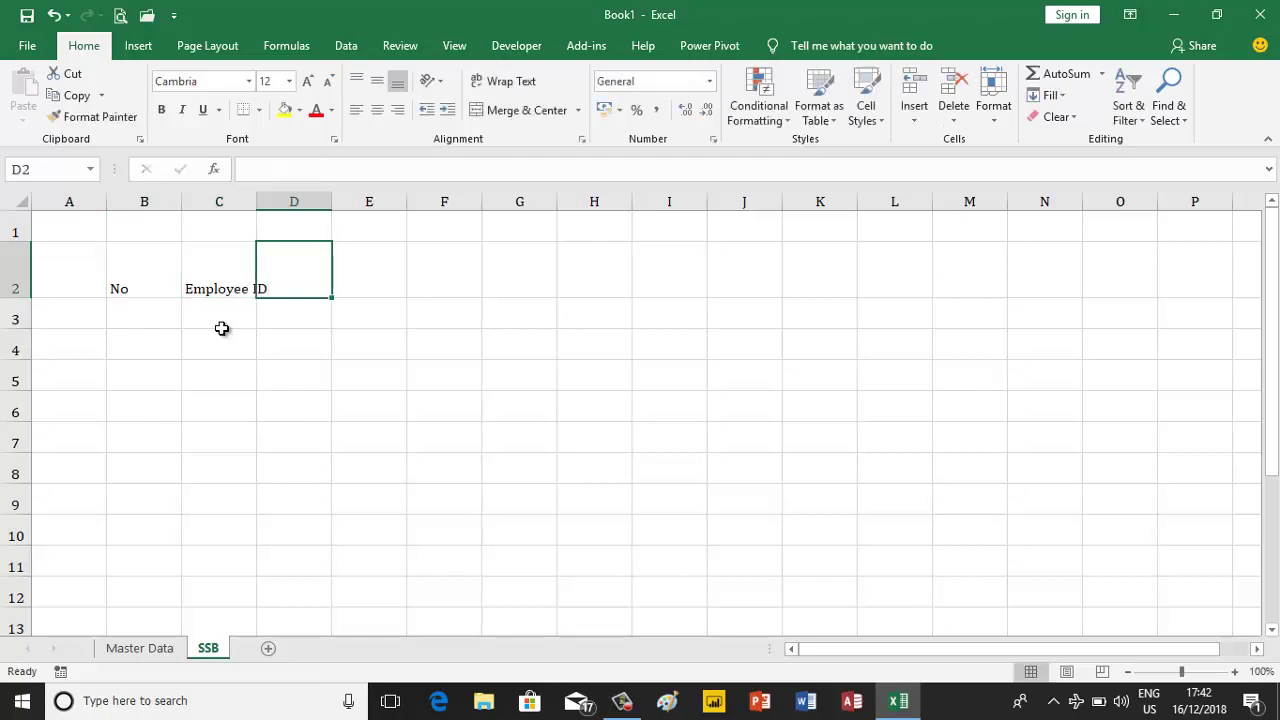
type("Employee")
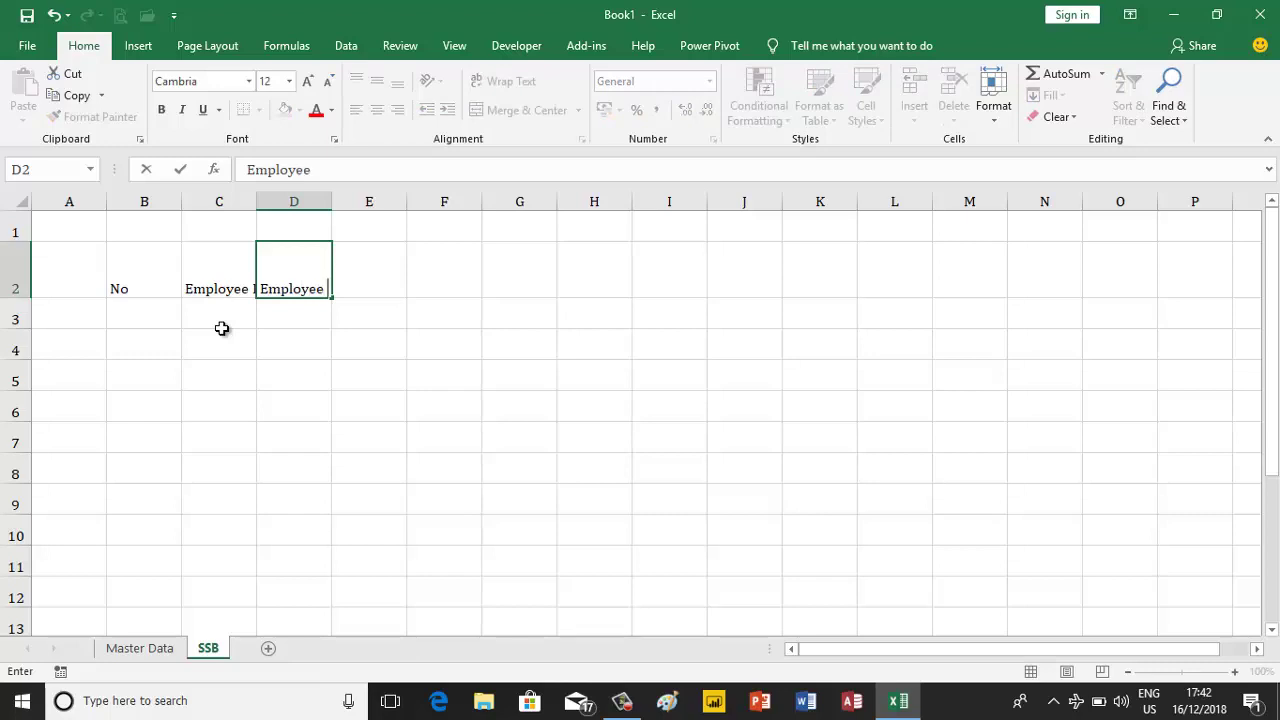
type("Name")
key("Tab")
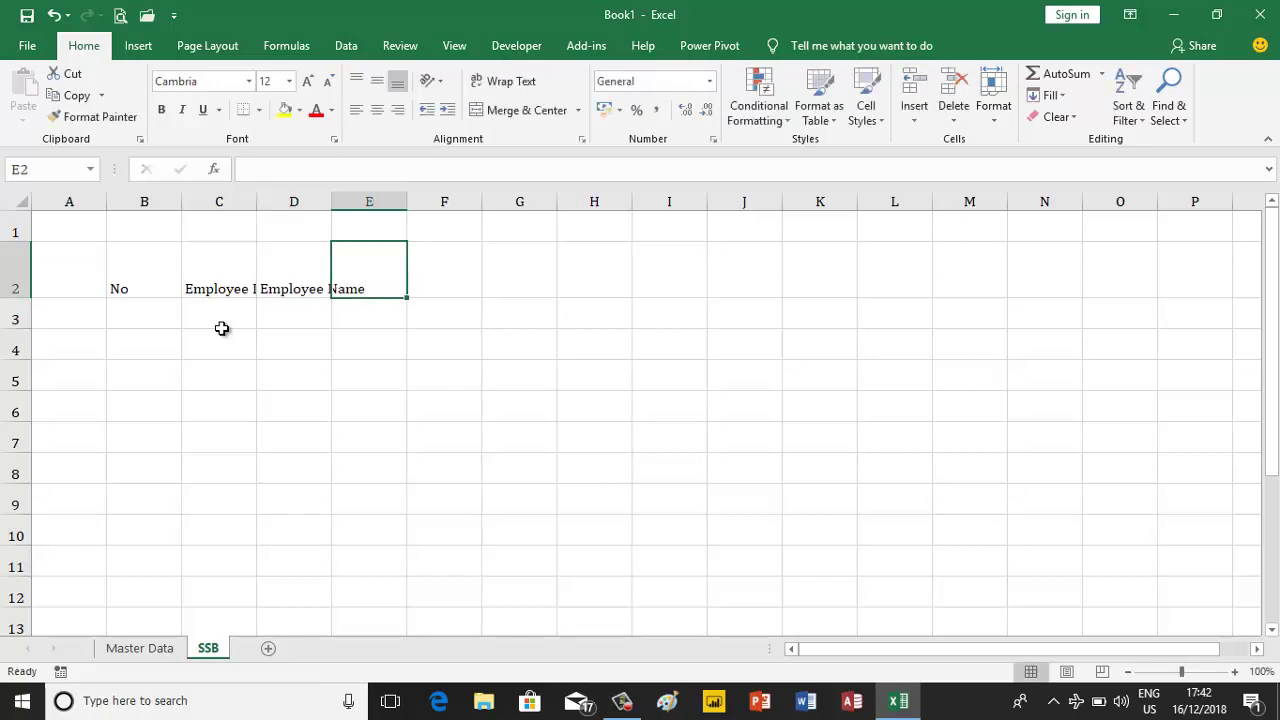
type("SSB ")
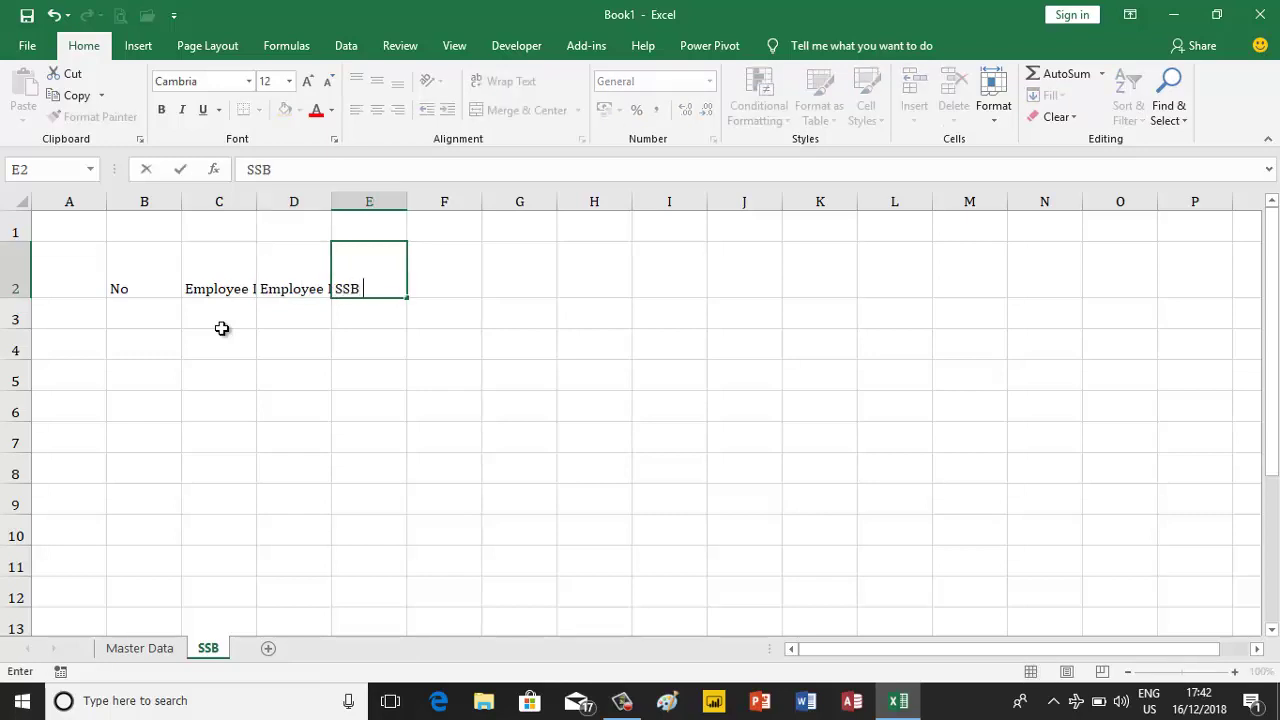
type("Card N")
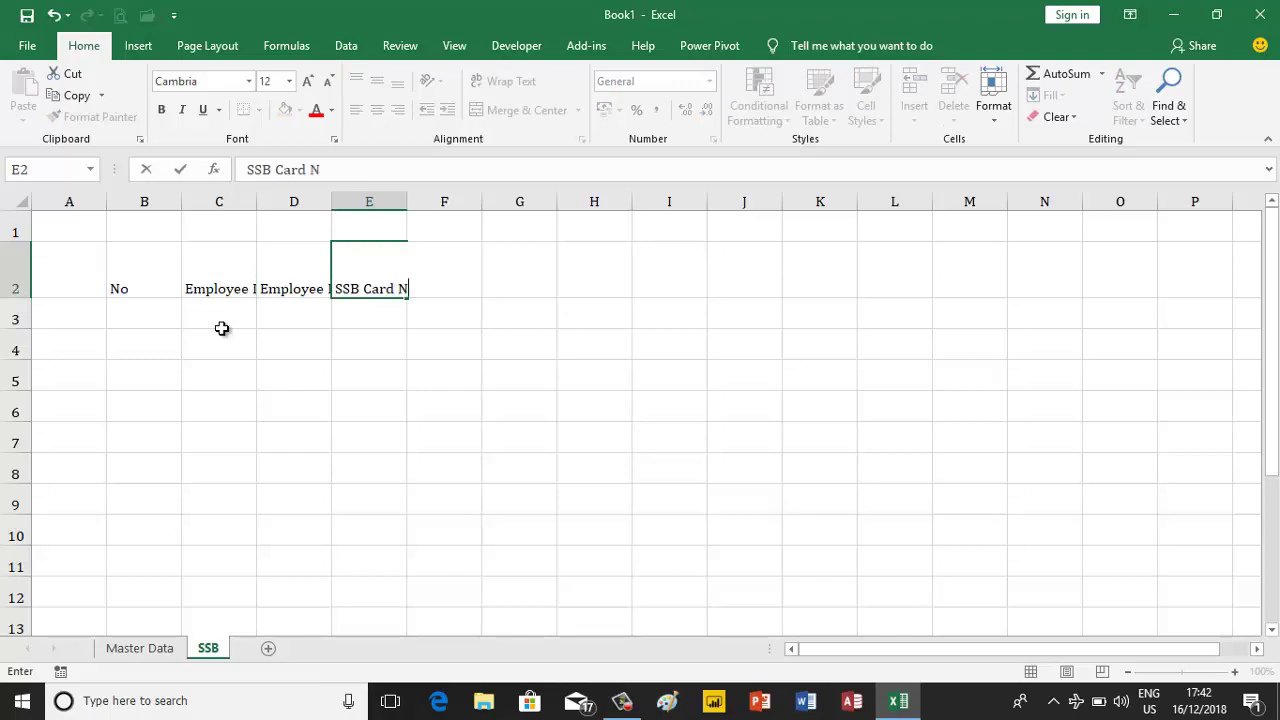
type("umber")
key("Tab")
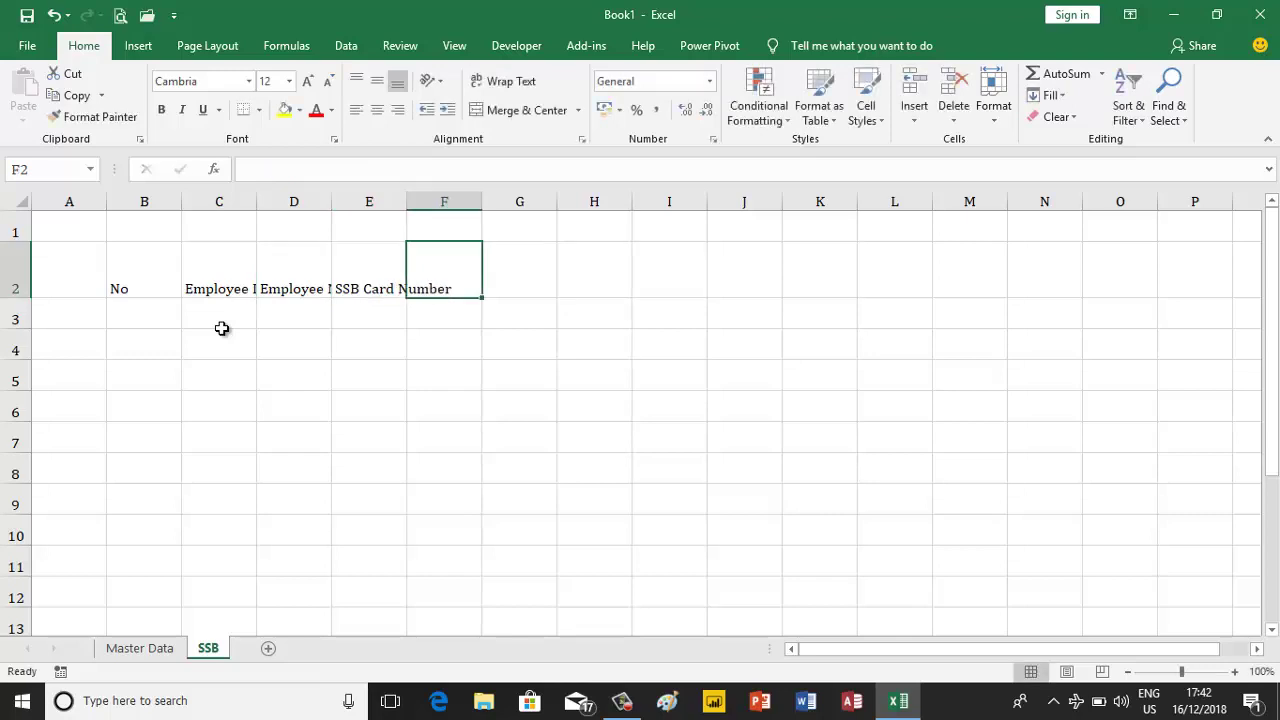
type("Basic ")
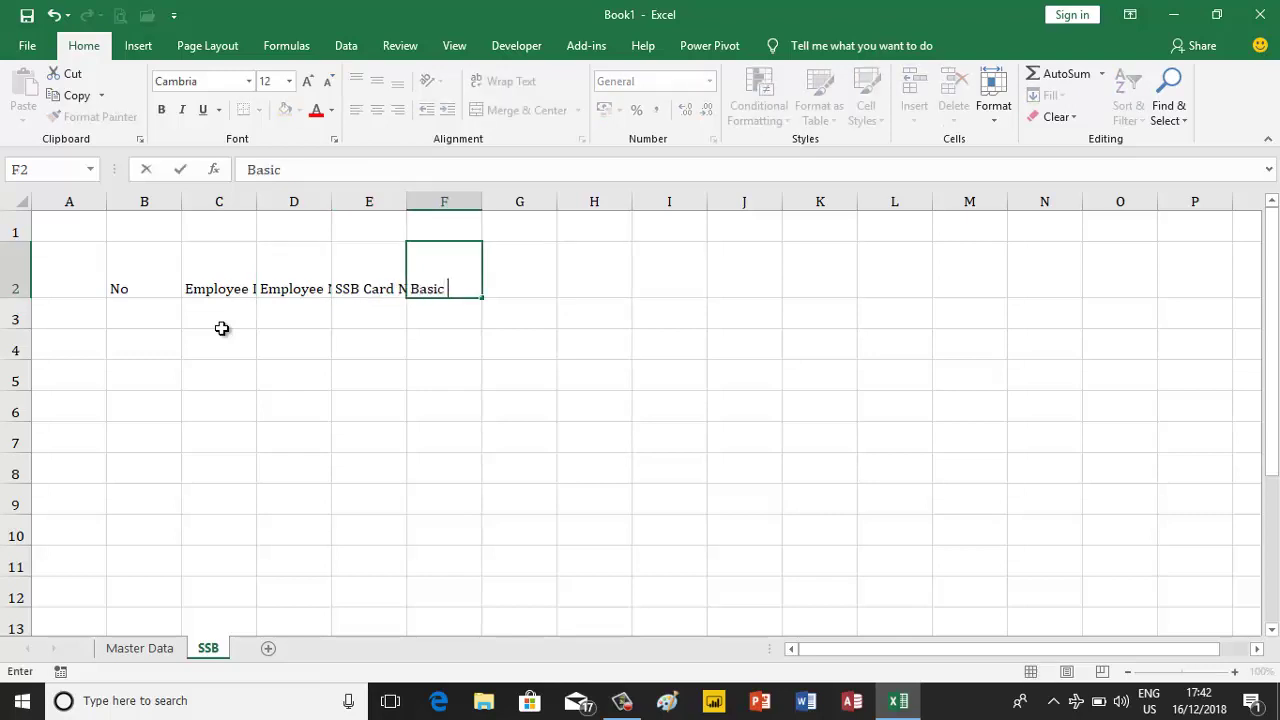
type("Salary")
key("Tab")
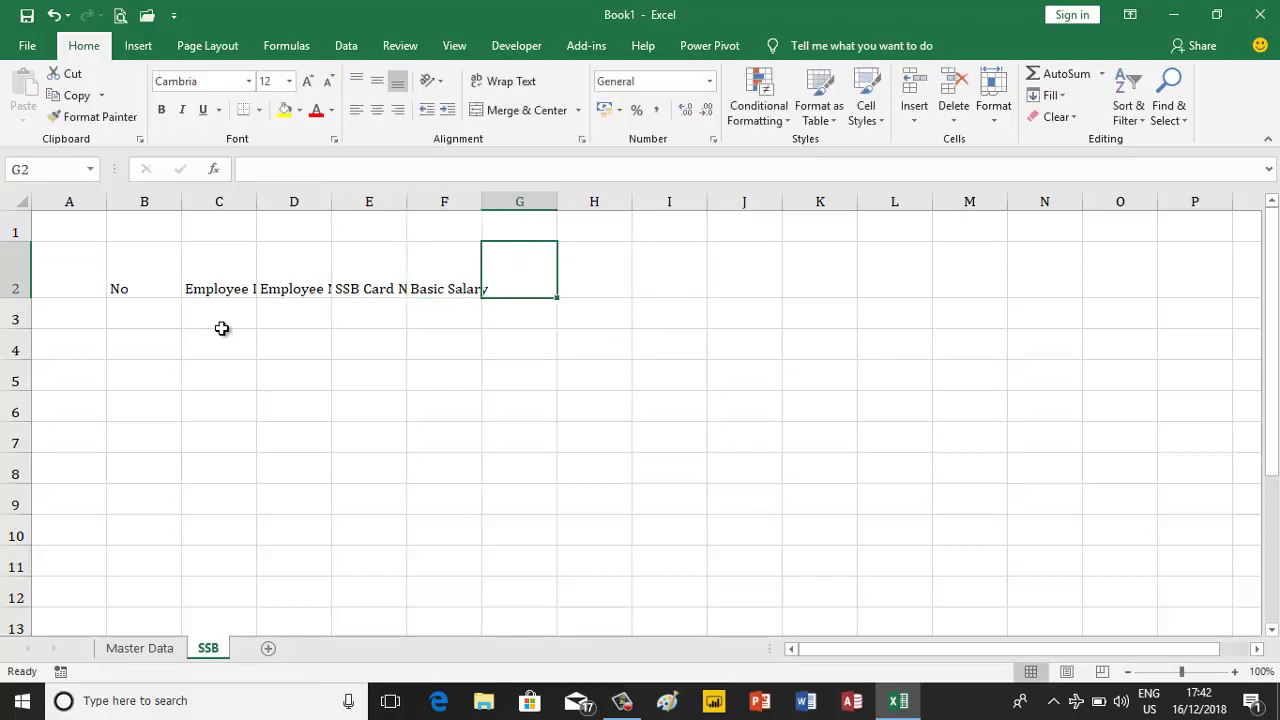
- Add the contribution headers Er (2%), Ee (2%), Er (1%) and Employer (3%)
type("Er (2")
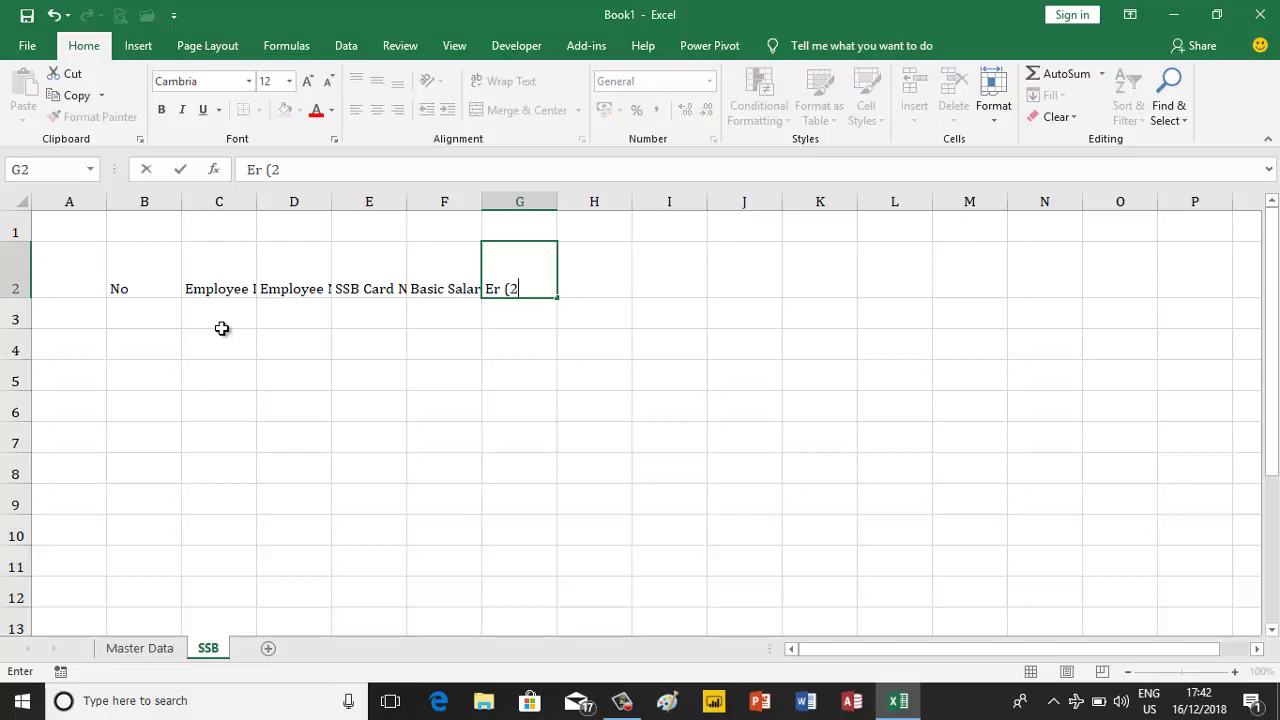
type("%")
key("Tab")
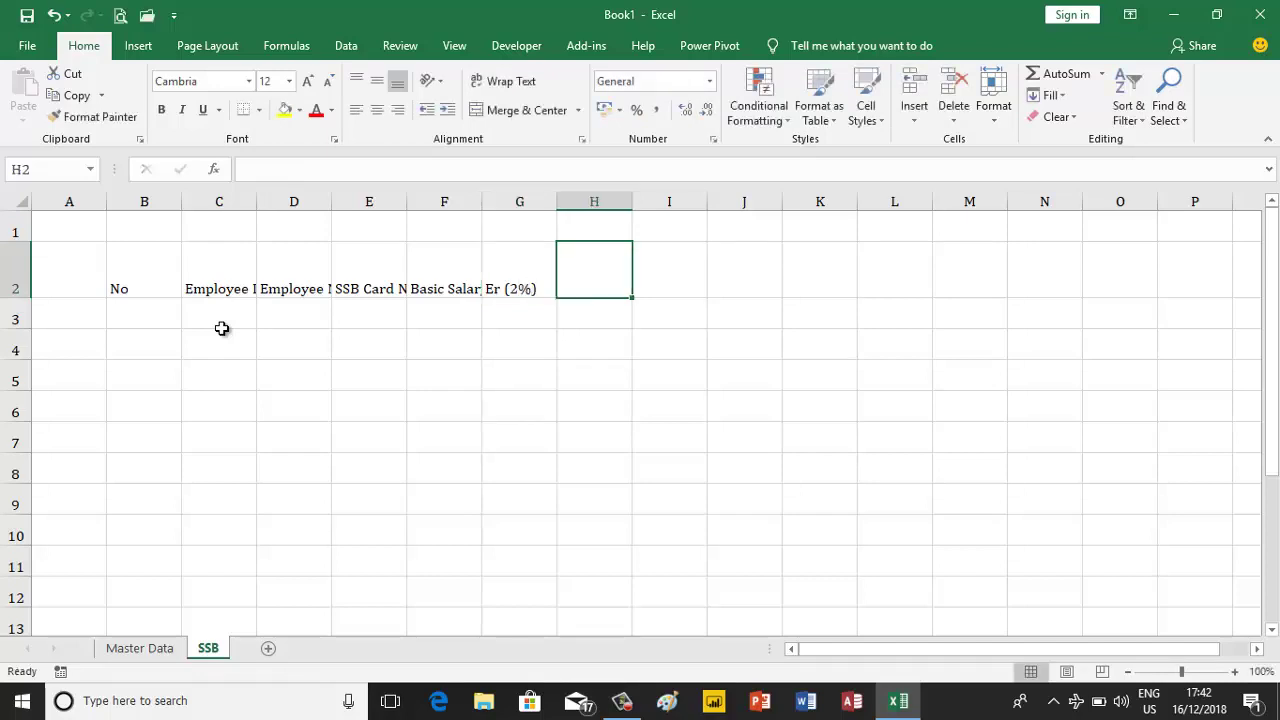
type("Ee (2")
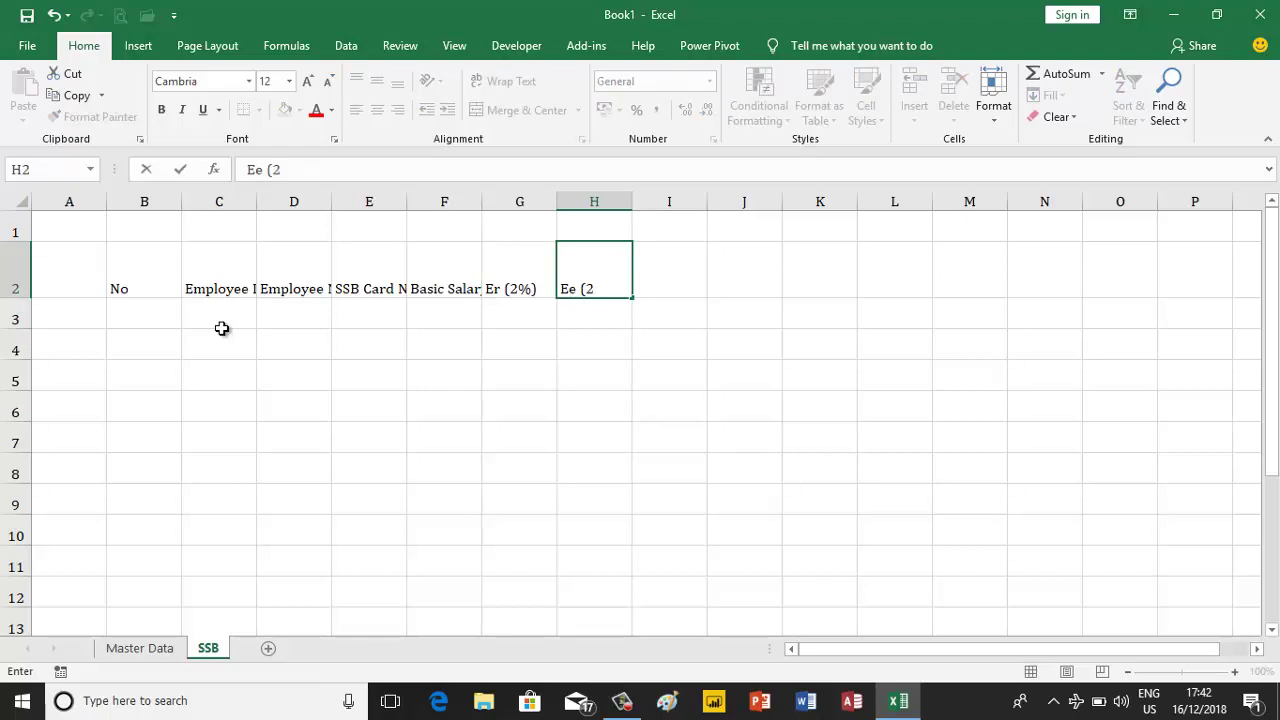
type(")")
key("Tab")
type("Er (1")
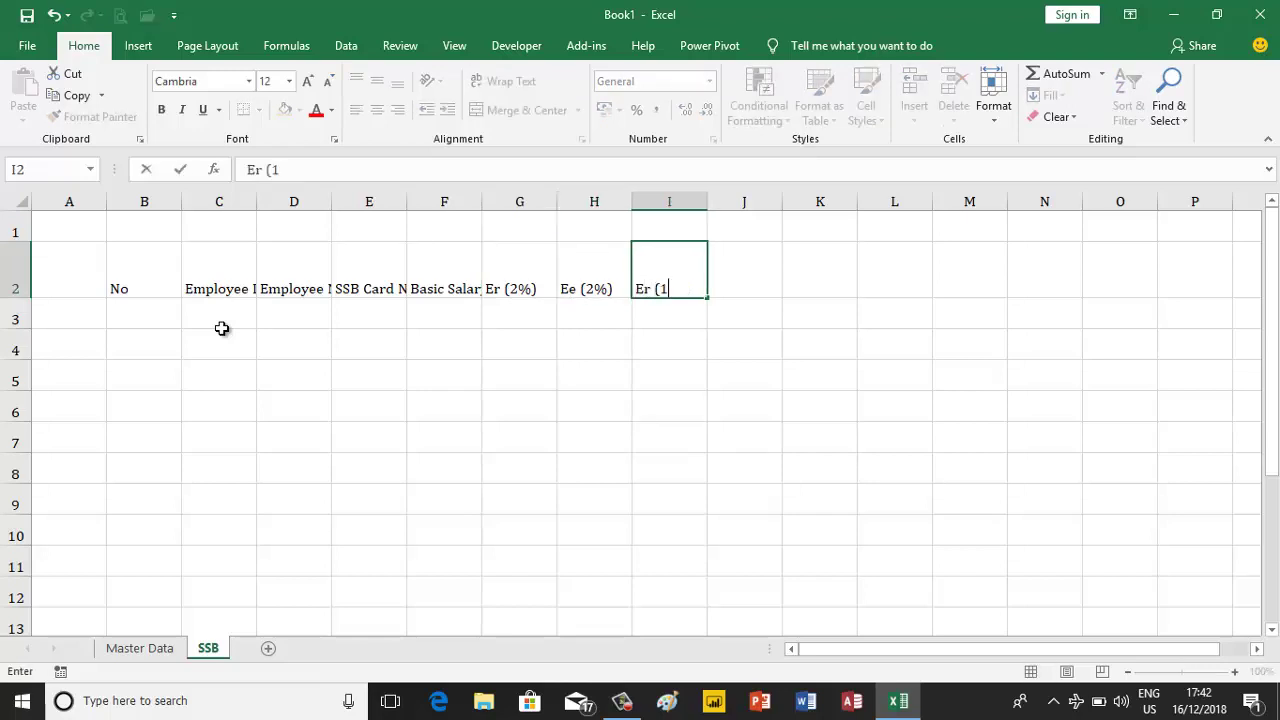
type("%")
key("Tab")
type("E")
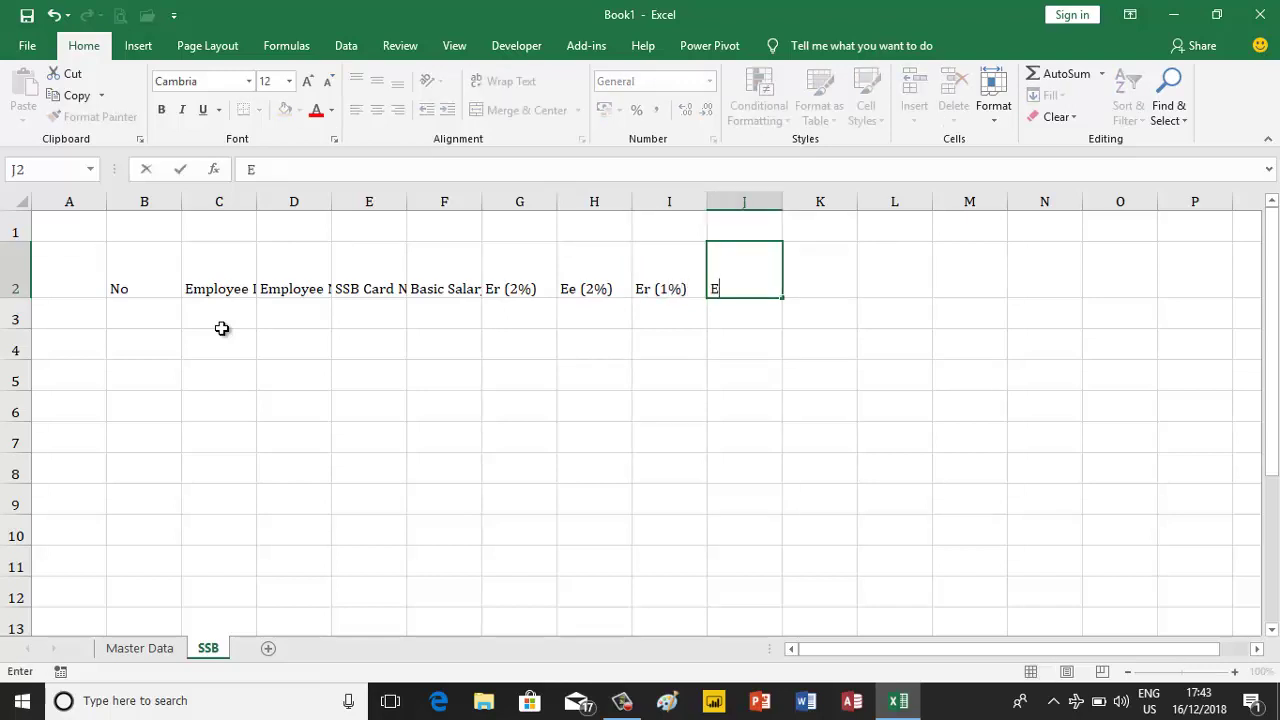
type("mployer (3%")
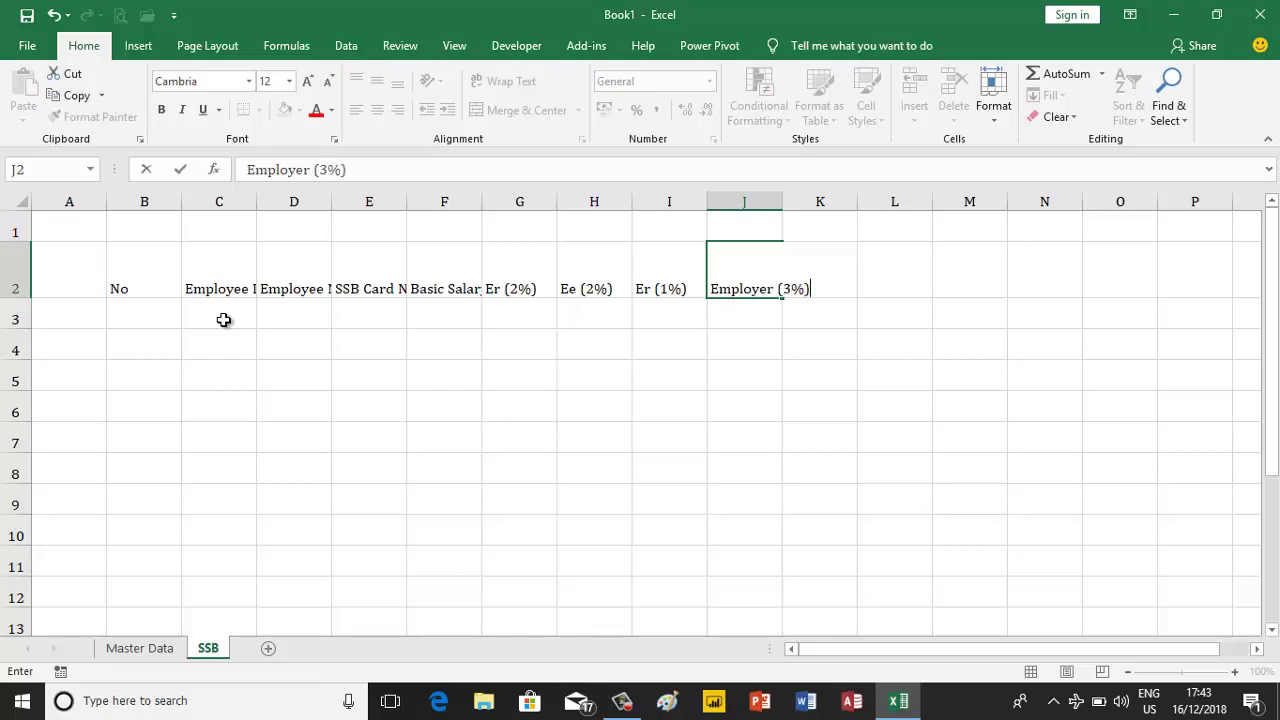
key("Tab")
- Finish row 2 with Employee (2%) and Total, then select the headers from No through Er (1%)
type("Em")
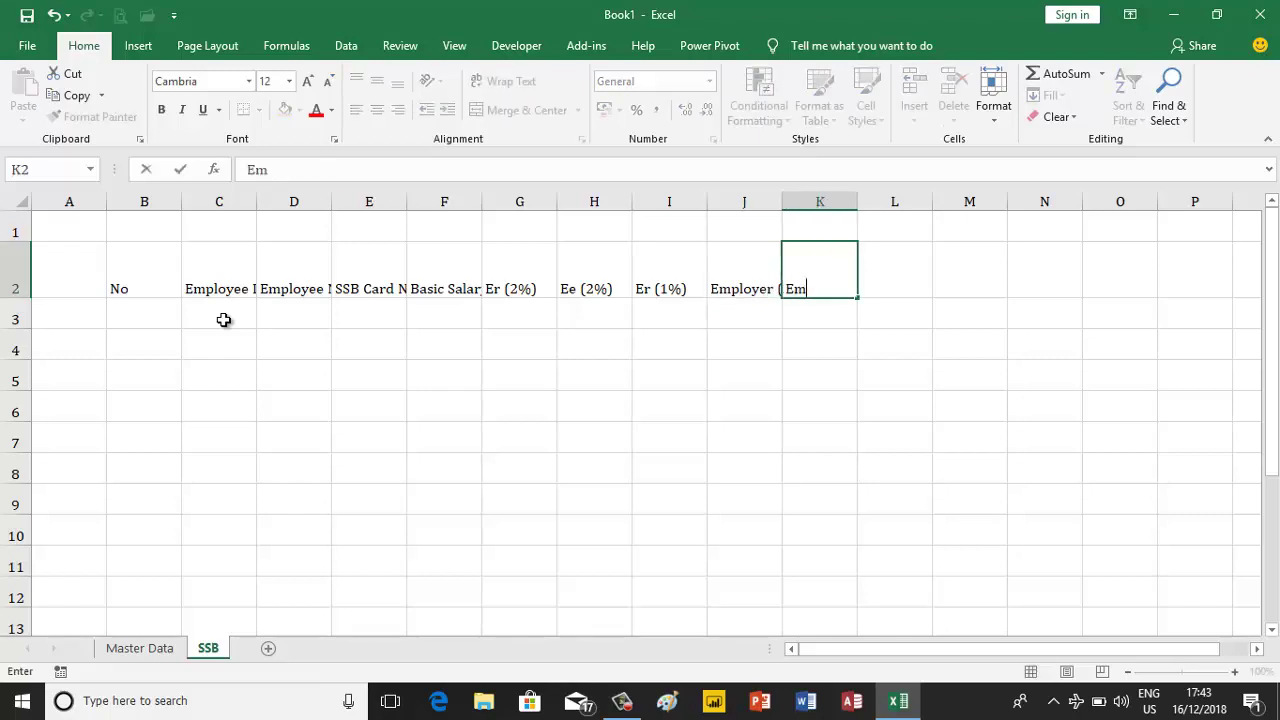
type("ployee (2%")
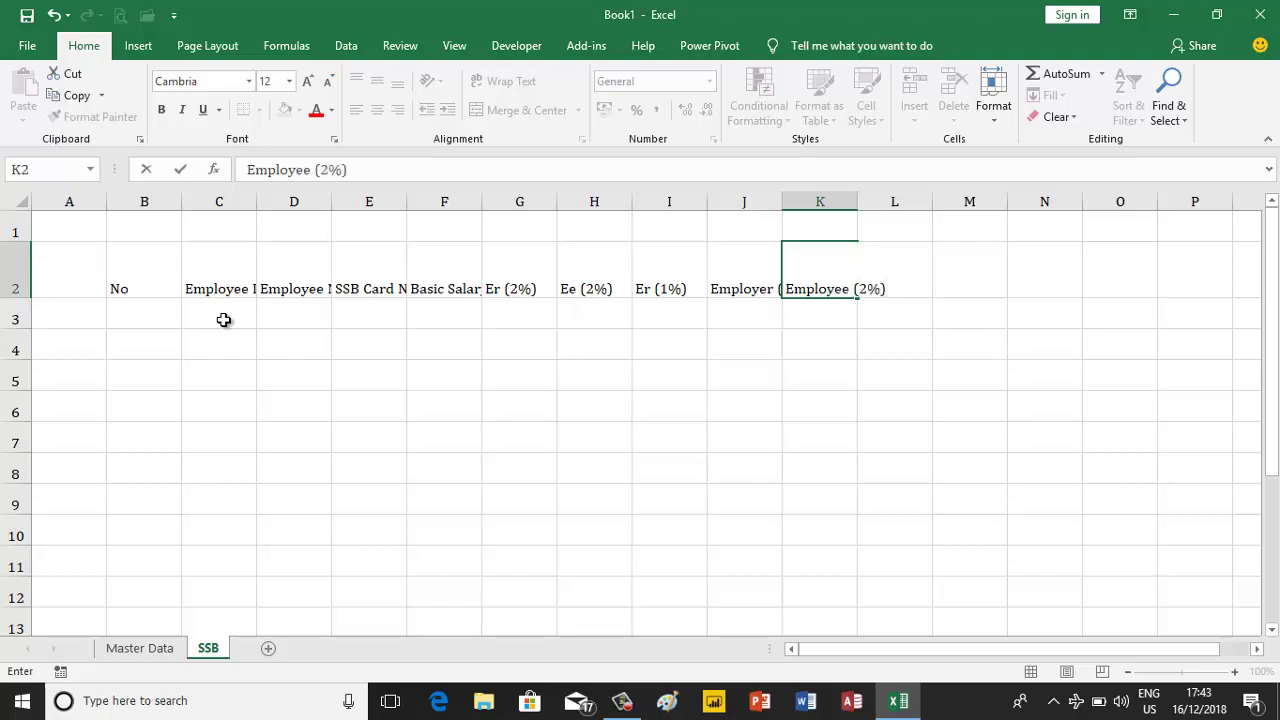
key("Tab")
type("T")
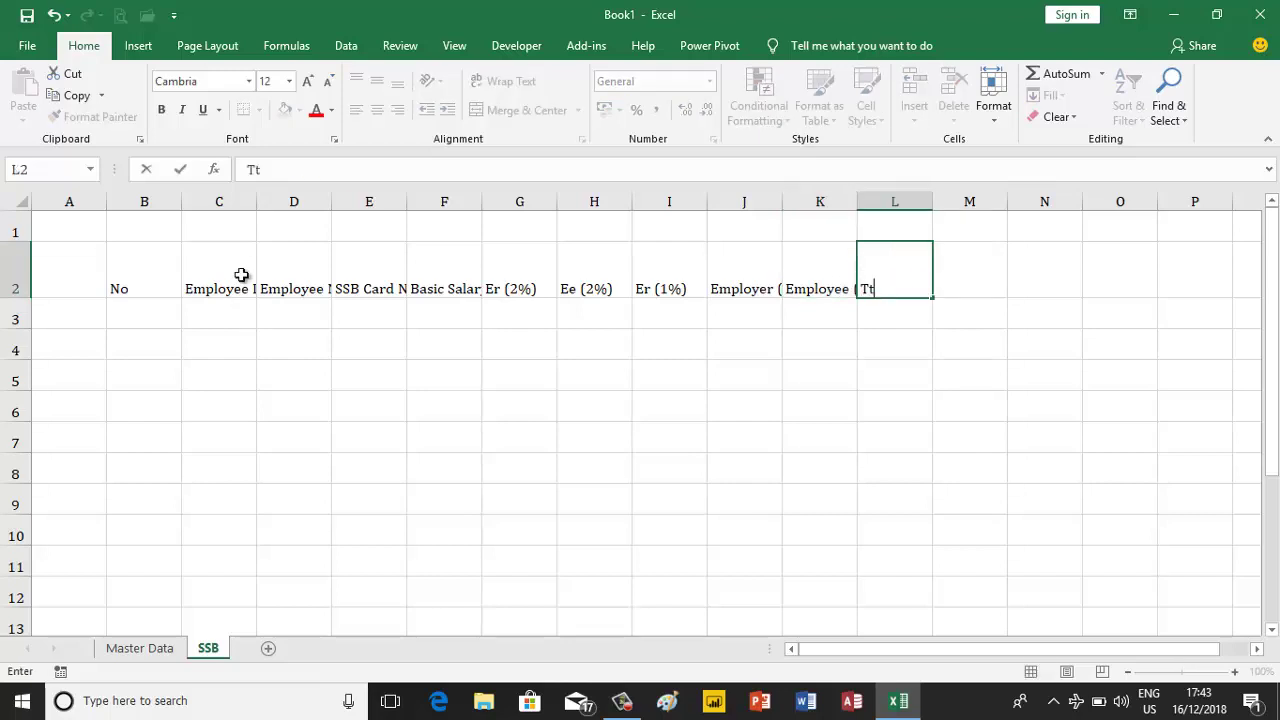
type("otal")
key("Return")
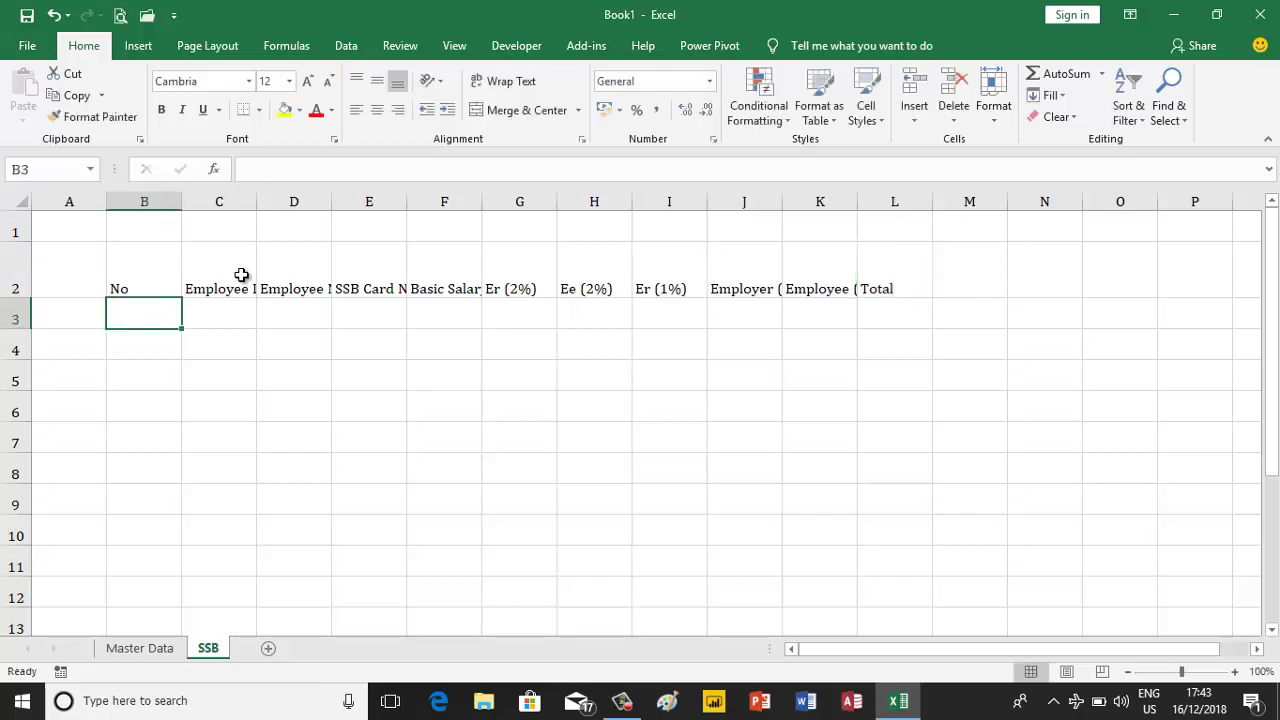
mouse_move(131, 262)
left_mouse_down()
mouse_move(334, 312)
mouse_move(650, 292)
left_mouse_up()
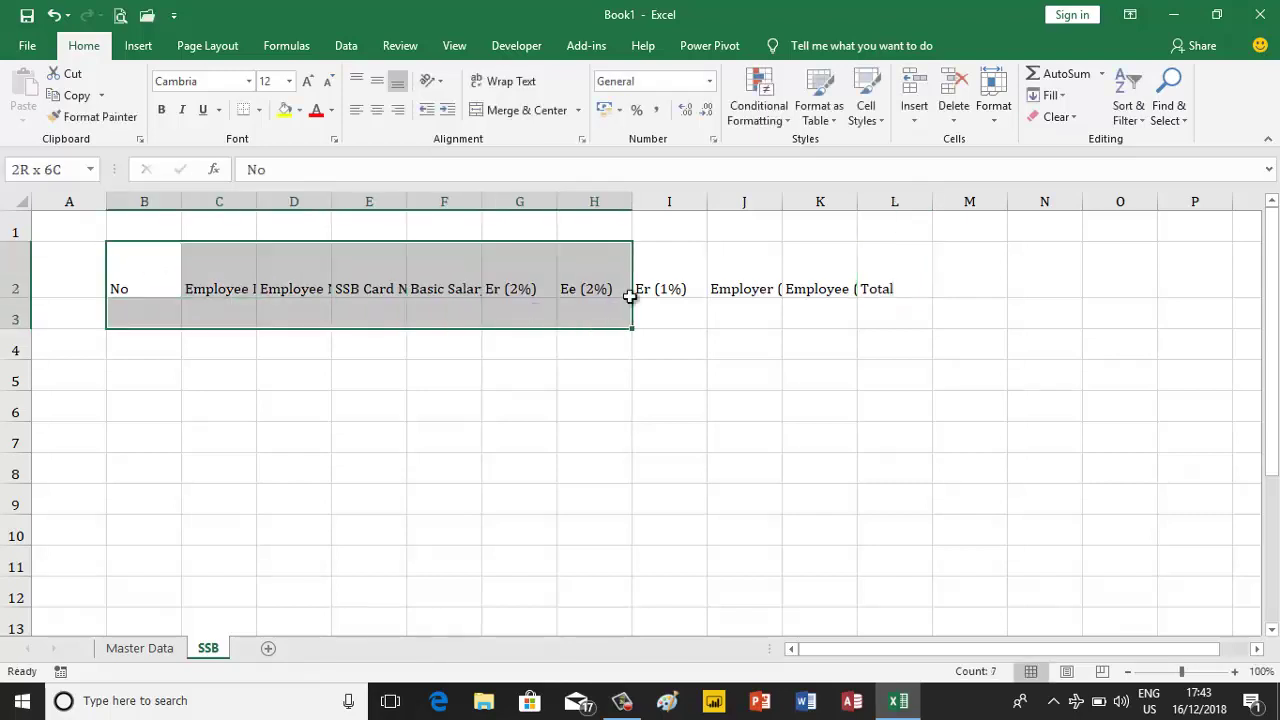
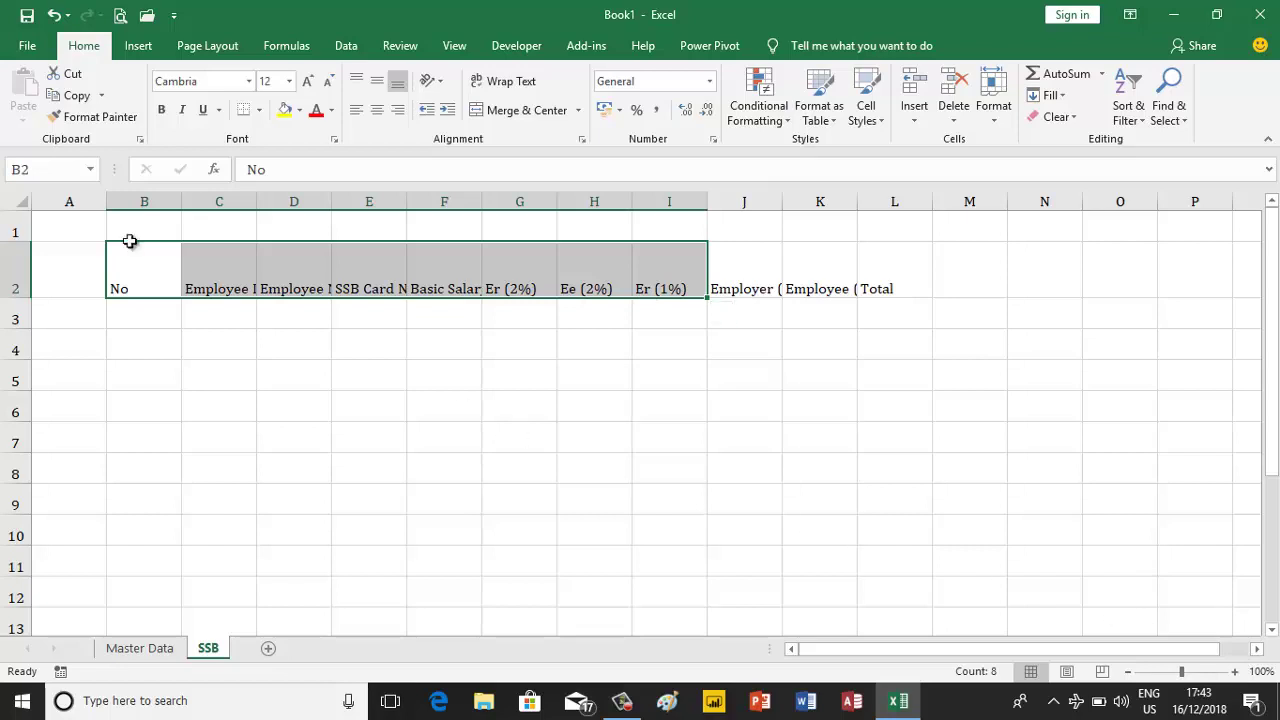
- Middle-align the whole sheet, zoom in two steps, and select the header labels B2:L2
left_click(24, 202)
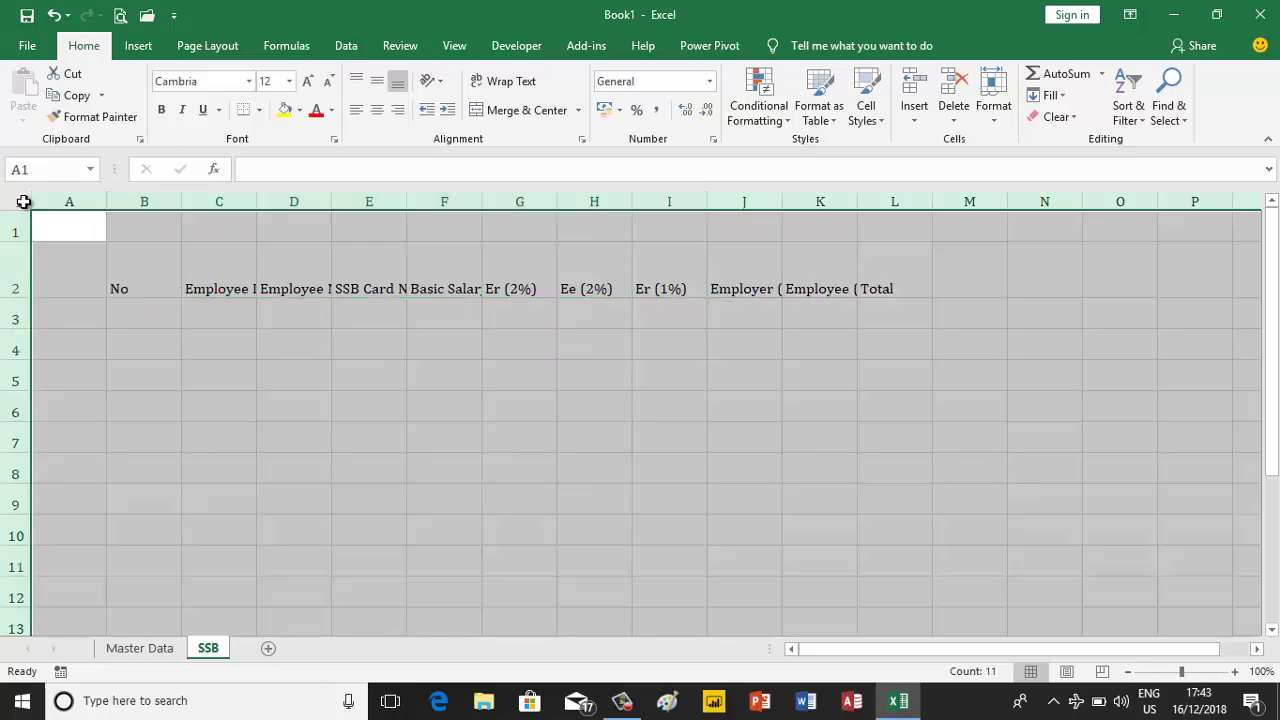
left_click(379, 84)
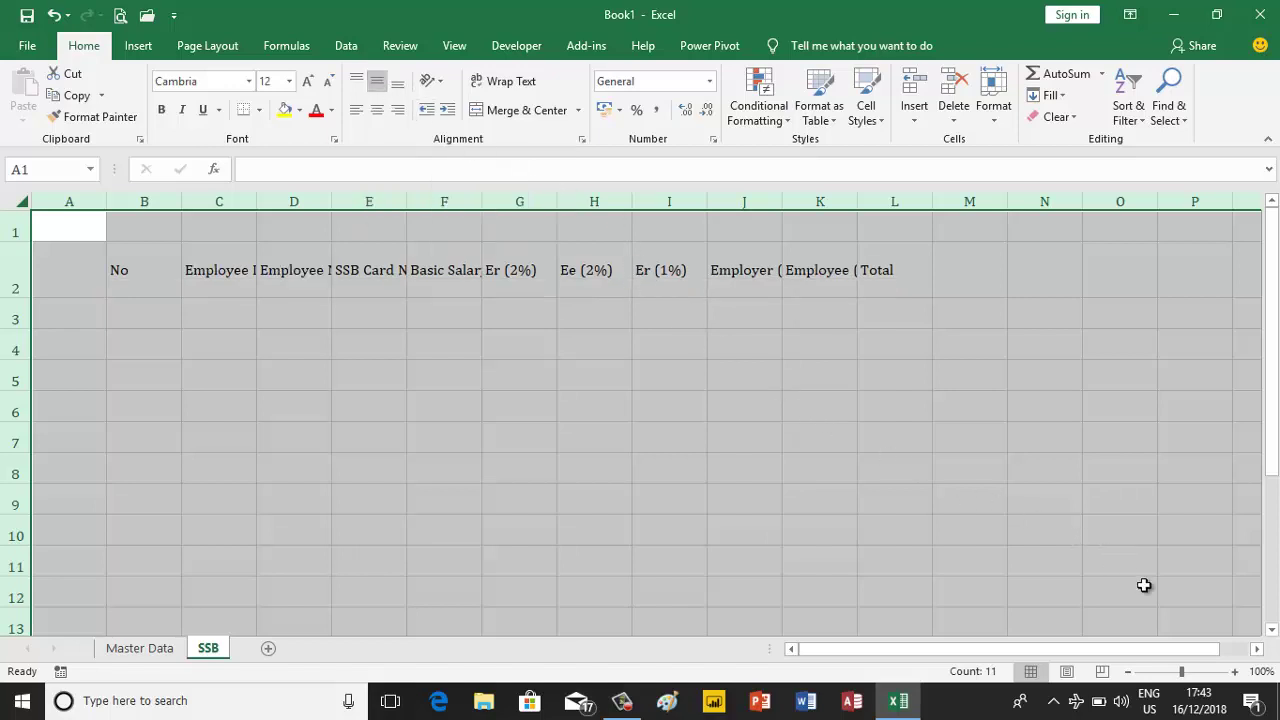
left_click(1234, 672)
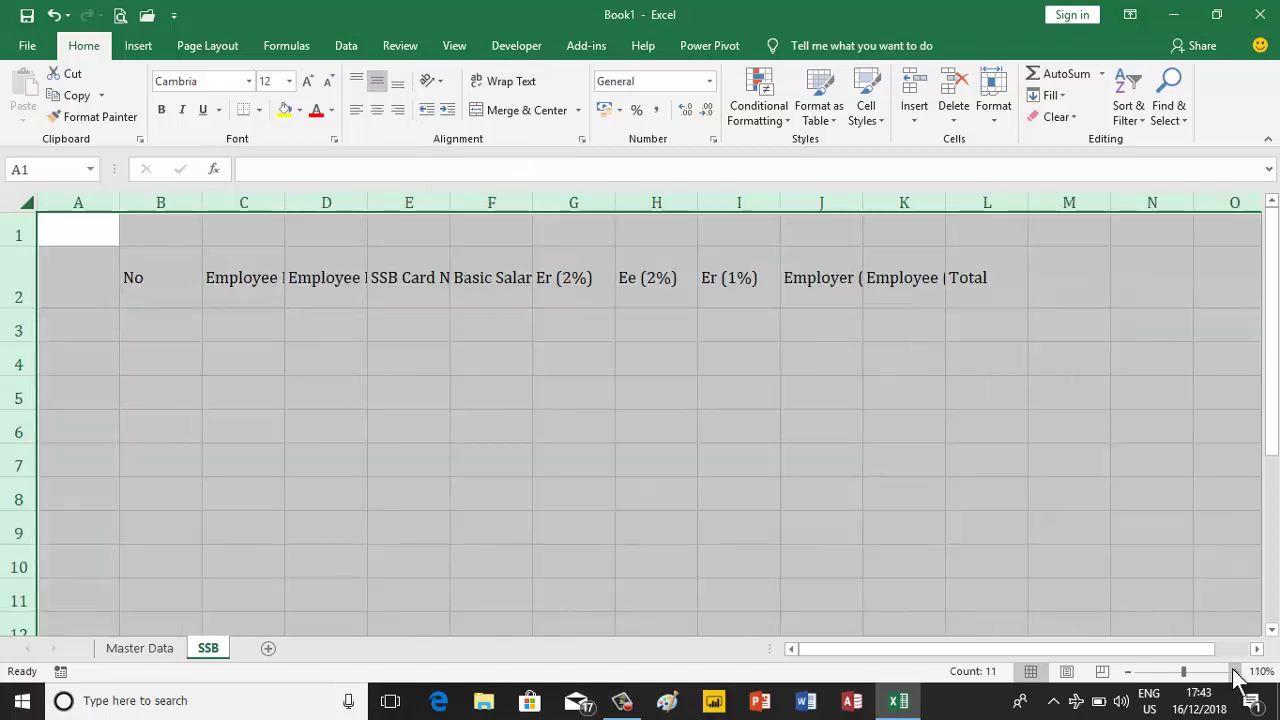
left_click(1234, 672)
left_click(168, 281)
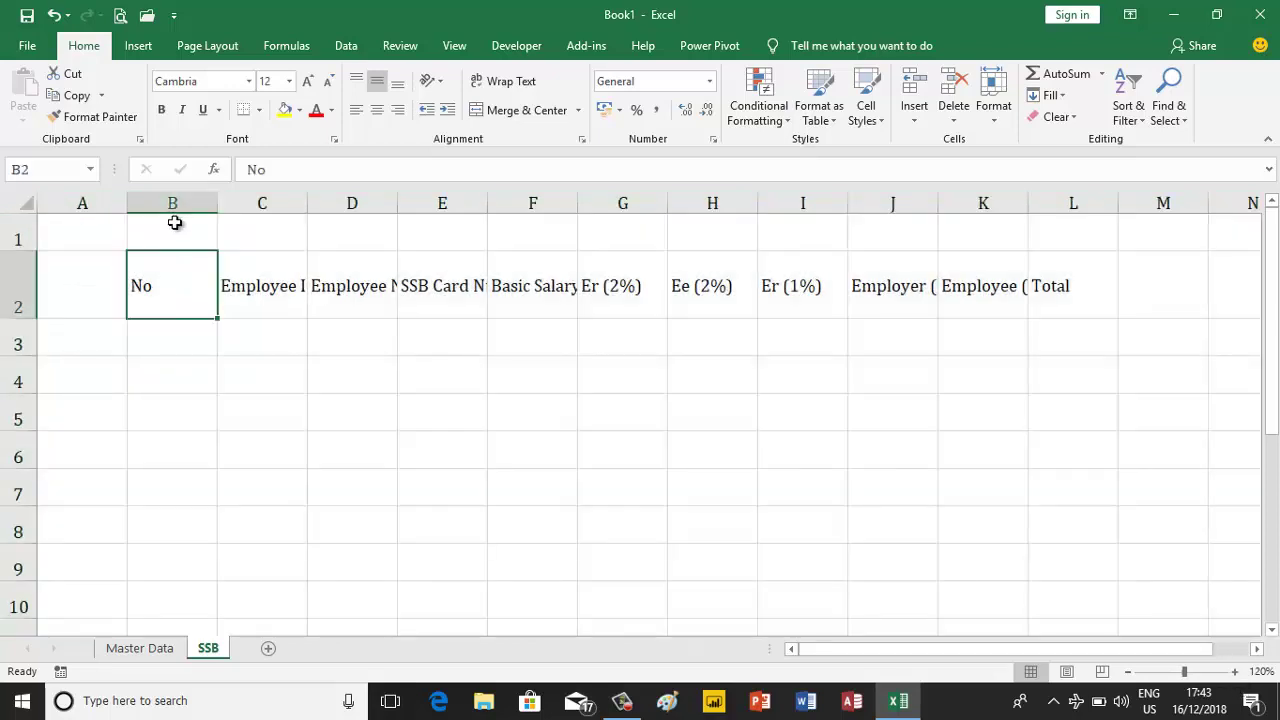
left_click_drag(170, 281, 1063, 285)
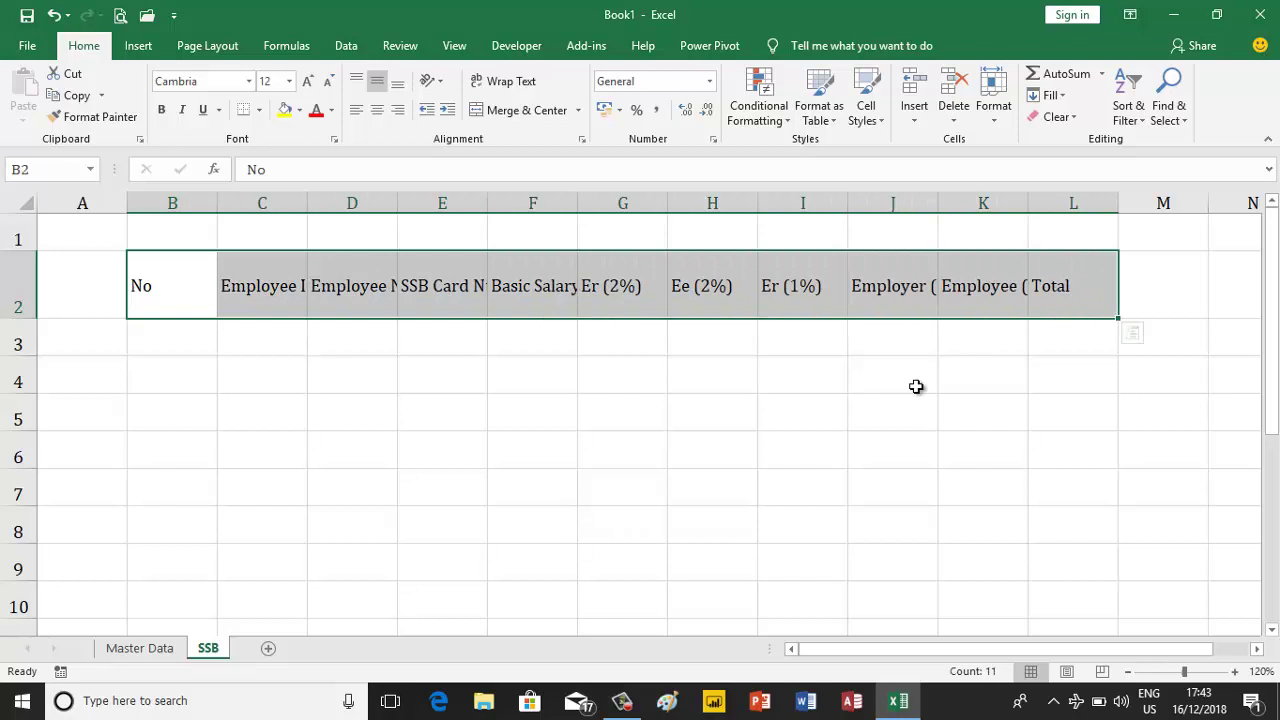
- Convert the B2:L2 header range into a table with headers
key("ctrl+t")
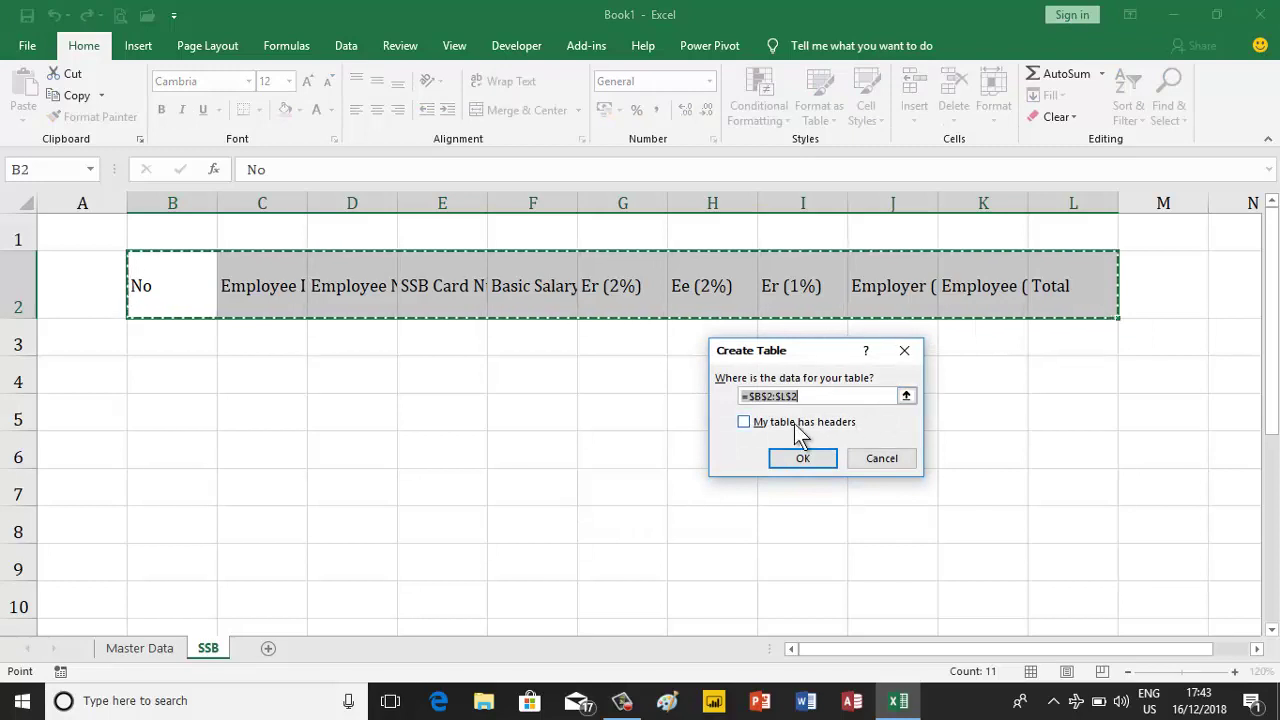
left_click(757, 424)
left_click(783, 458)
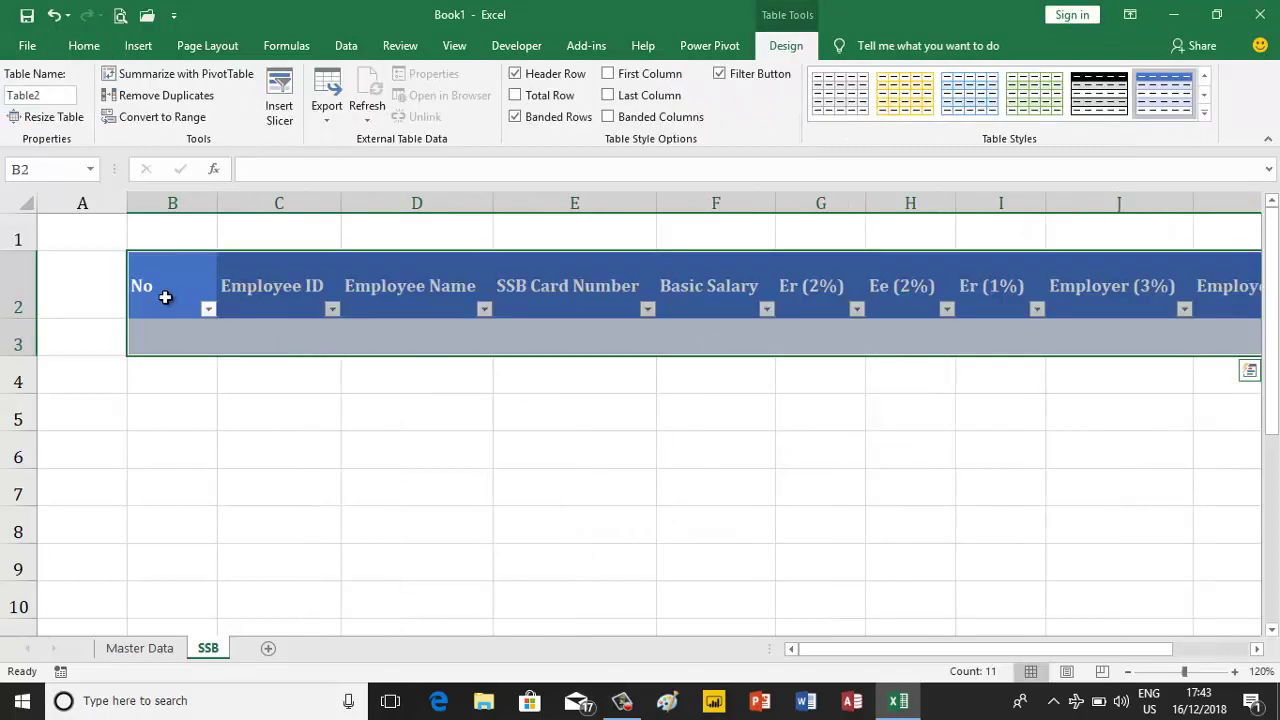
- Centre the table's header labels horizontally
left_click_drag(160, 298, 1110, 295)
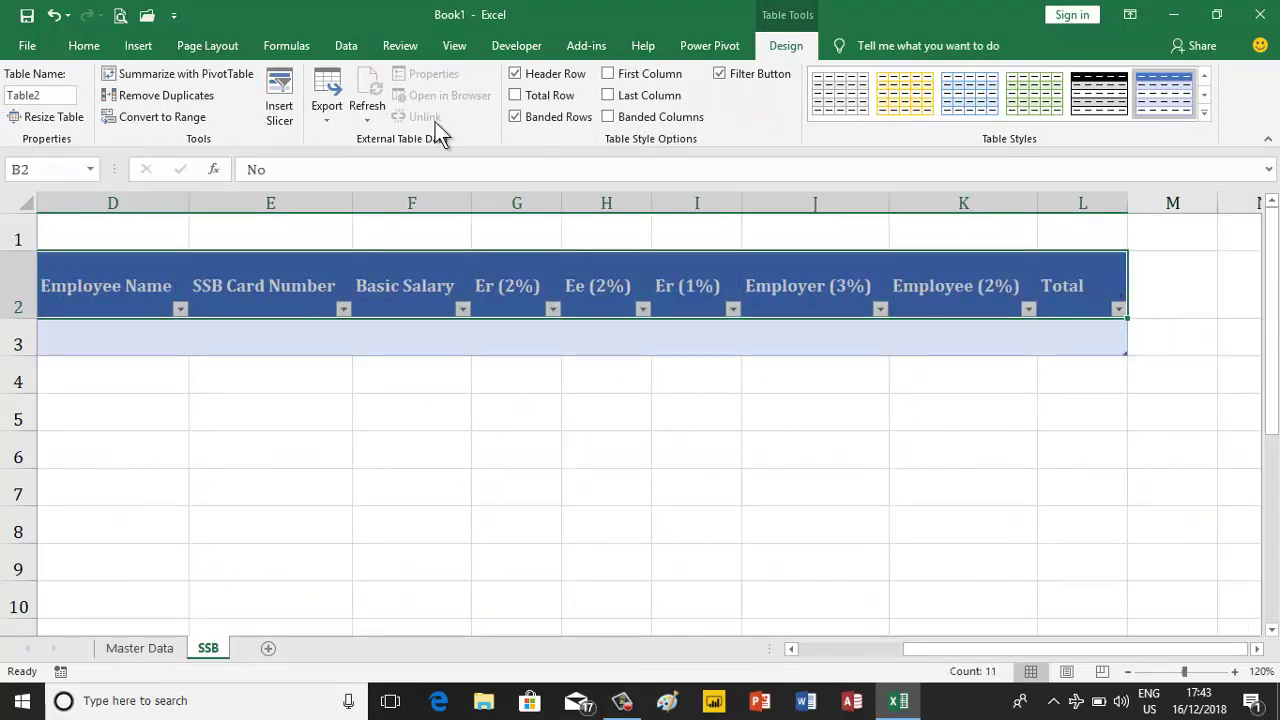
left_click(84, 50)
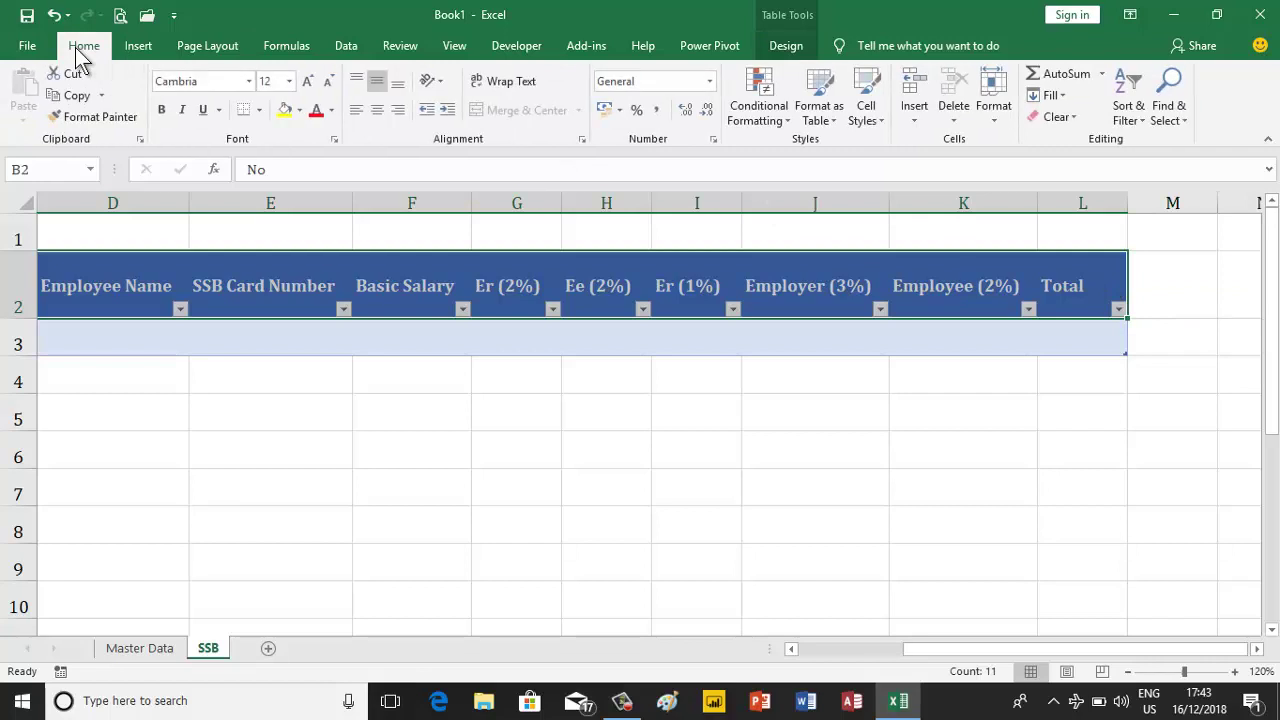
left_click(375, 109)
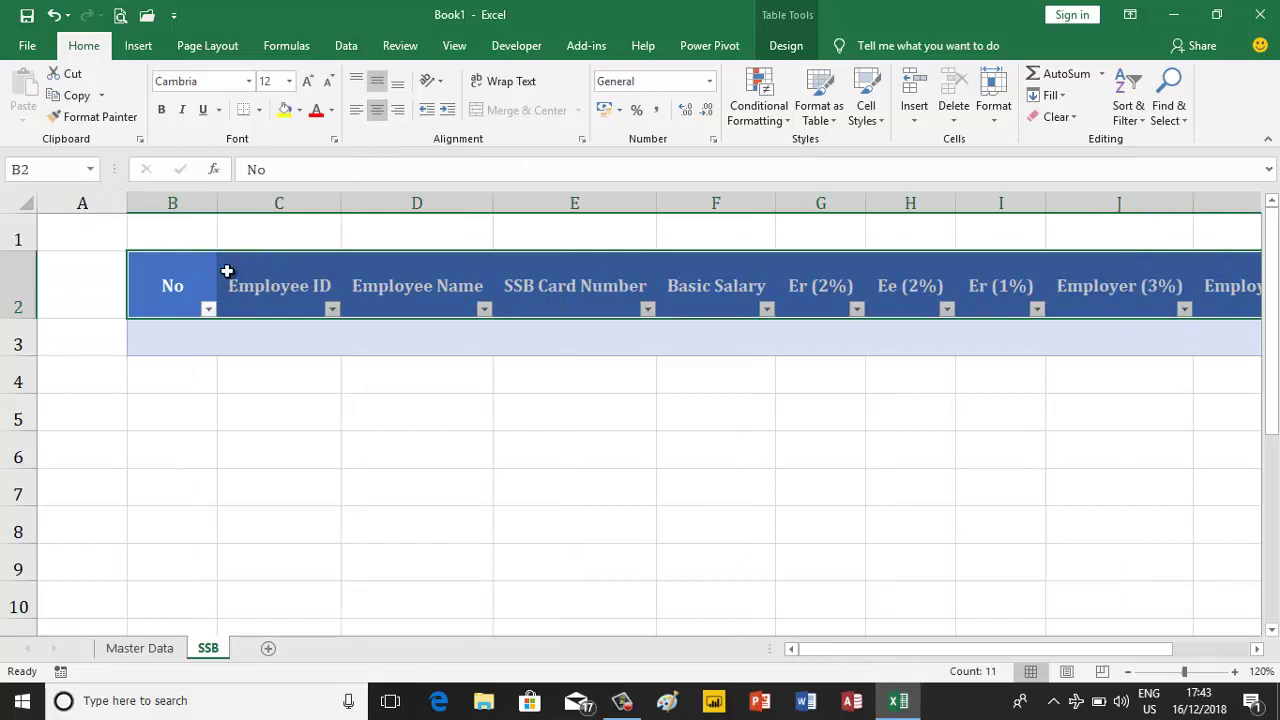
- Turn off the filter arrows on the table headers
left_click(349, 52)
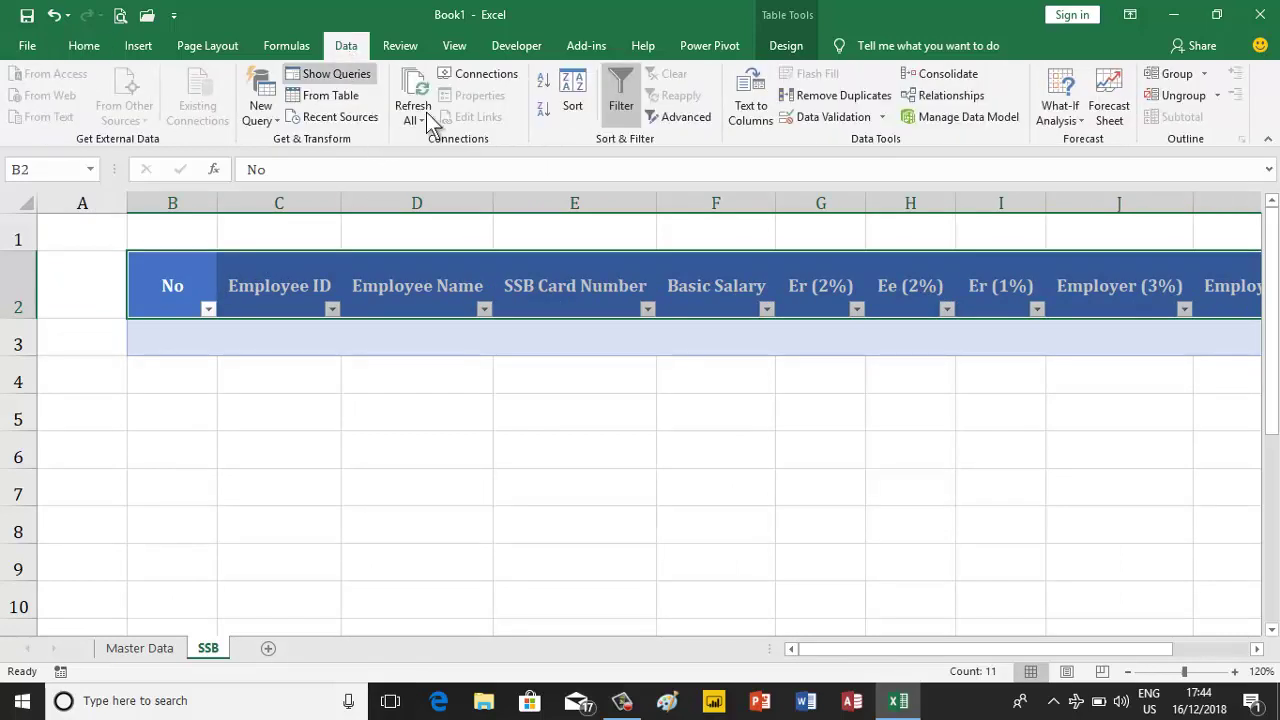
left_click(621, 110)
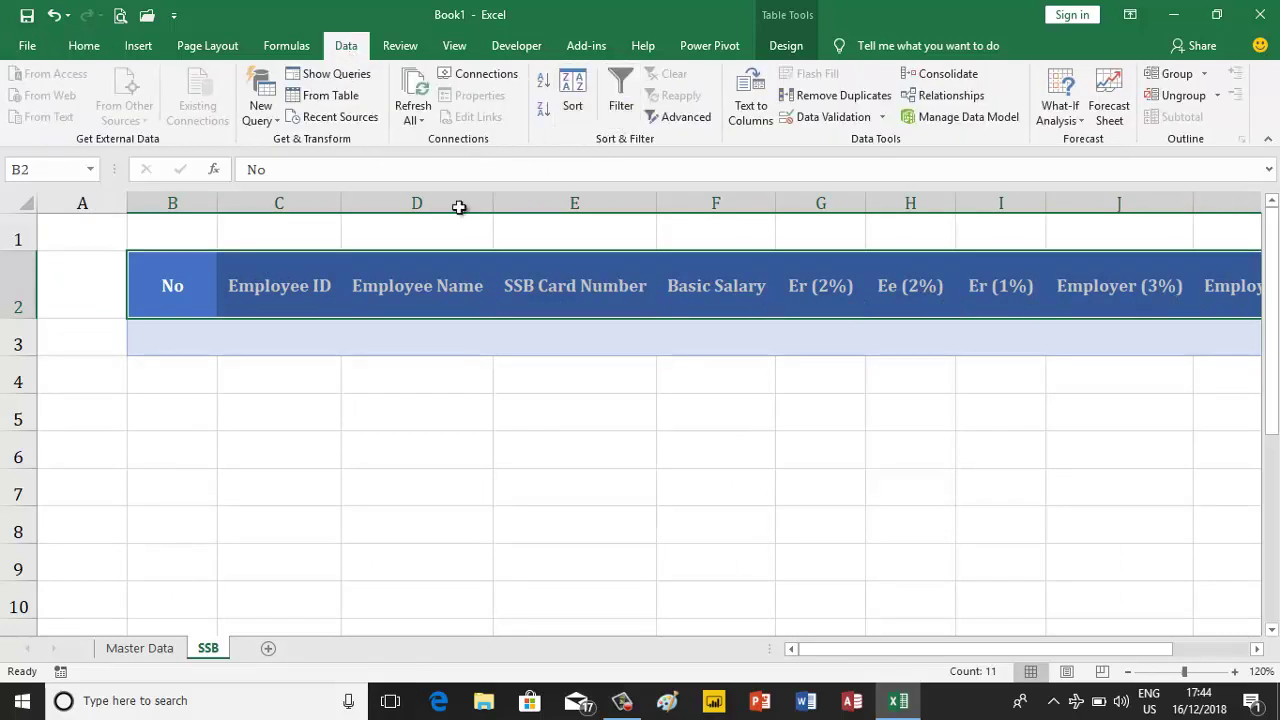
left_click(171, 282)
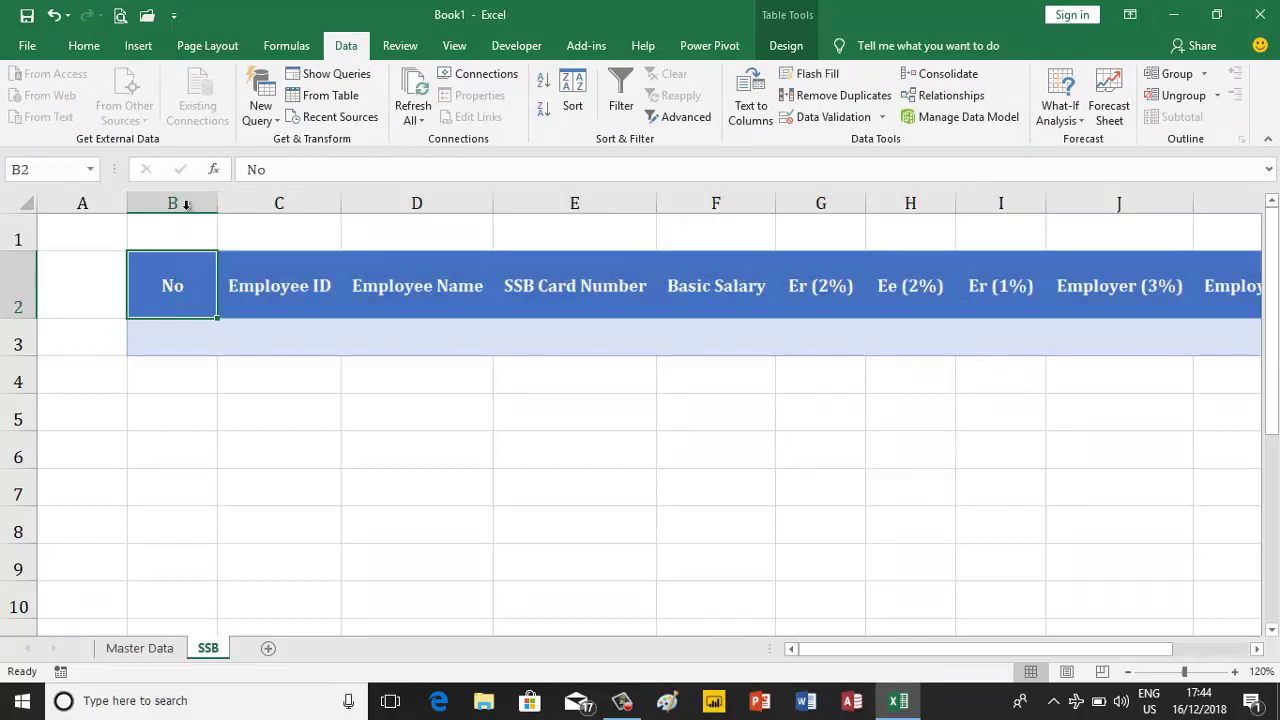
- Set columns B and A to width 3
left_click(185, 201)
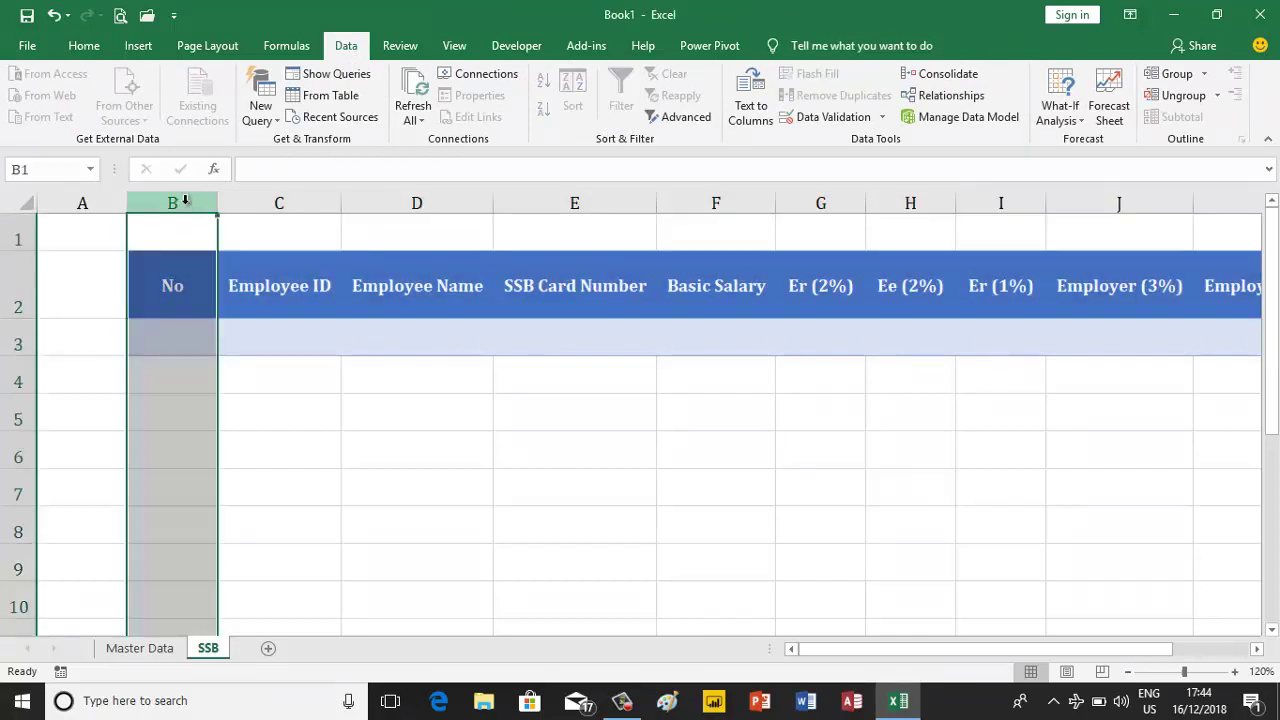
right_click(186, 203)
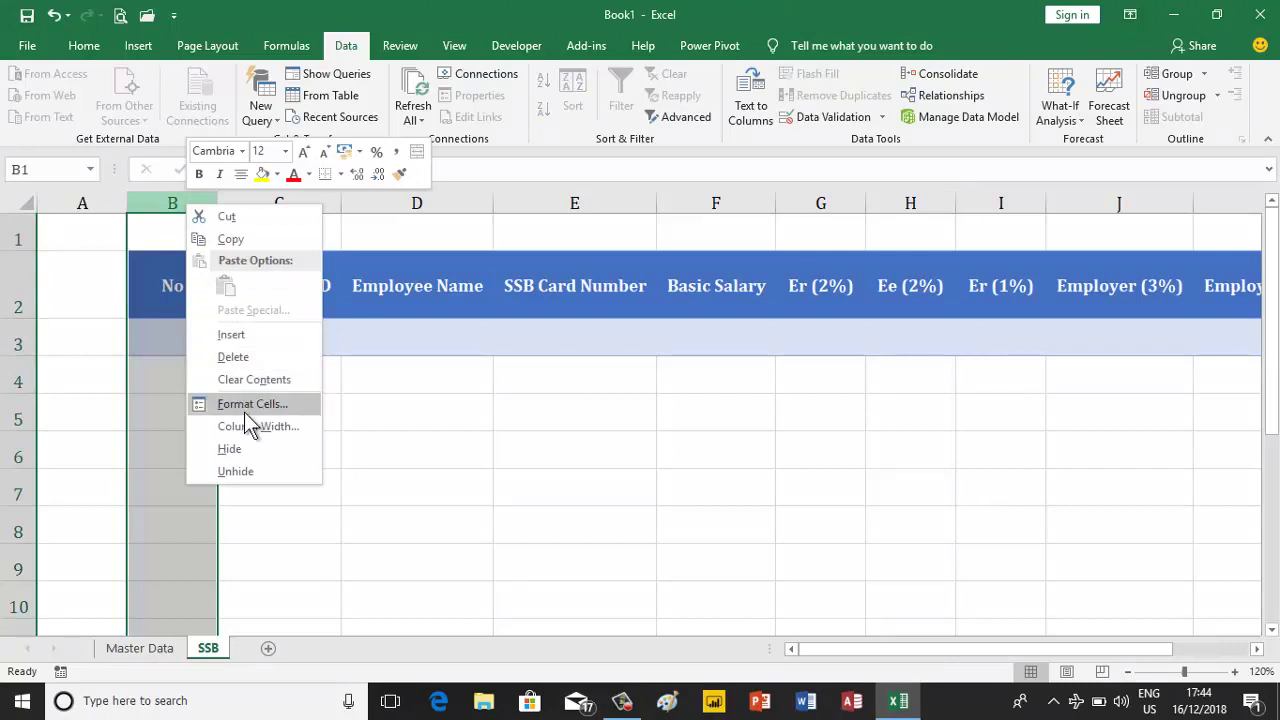
left_click(251, 427)
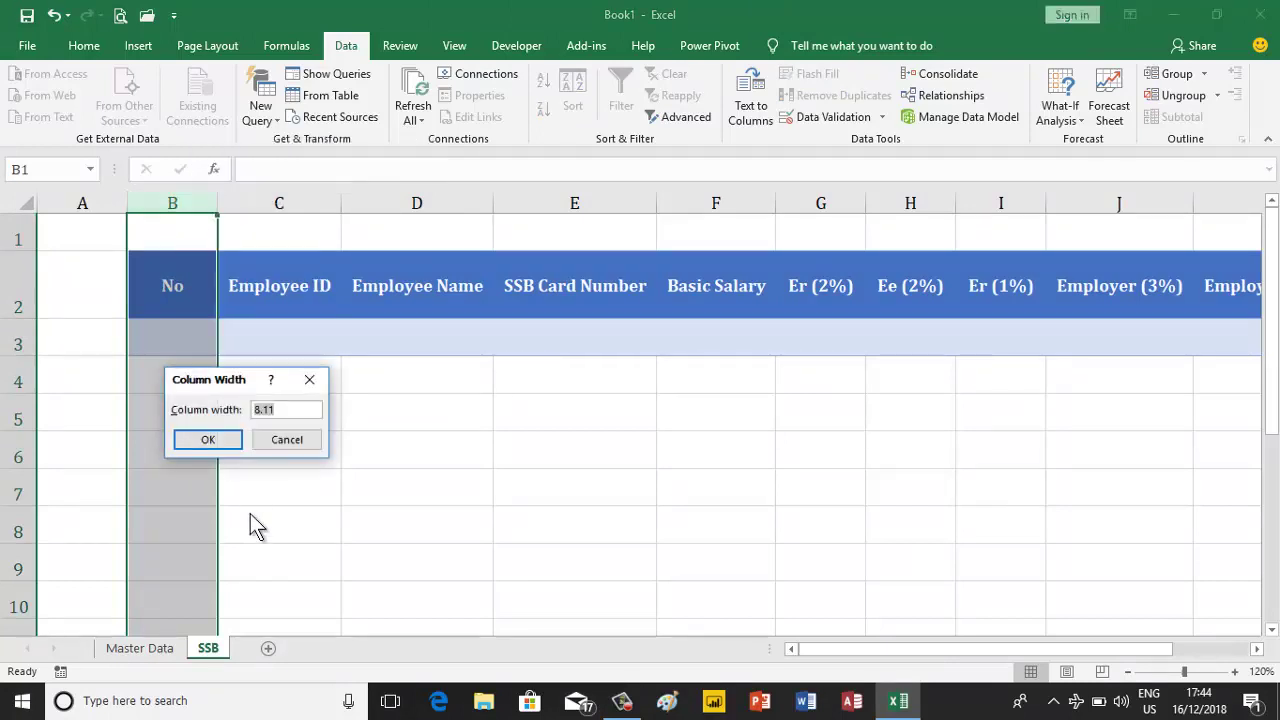
type("3")
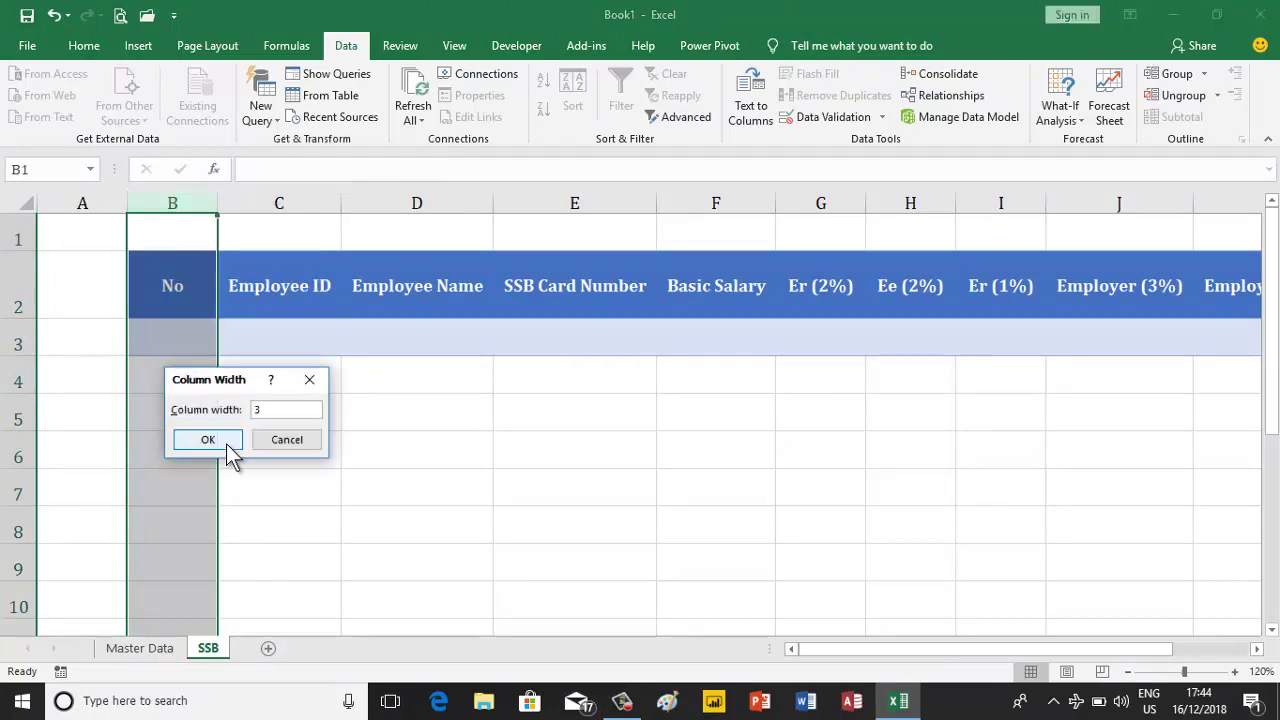
left_click(226, 441)
left_click(87, 203)
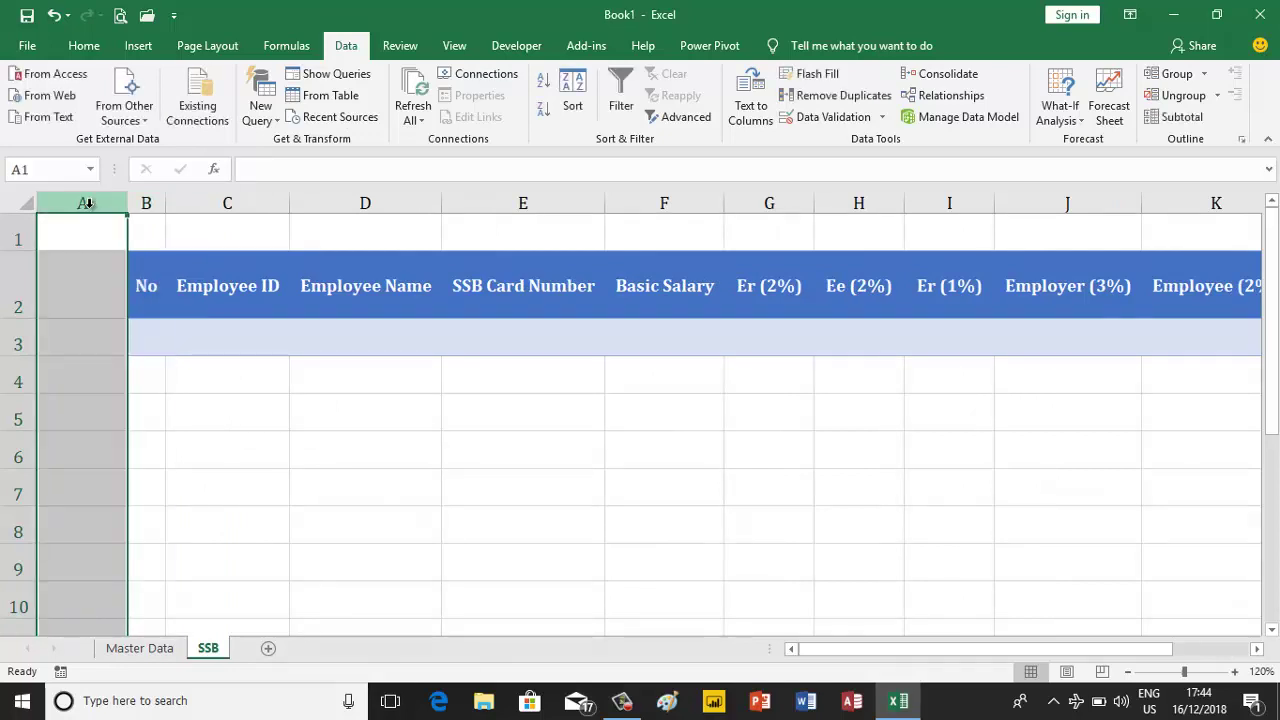
right_click(87, 203)
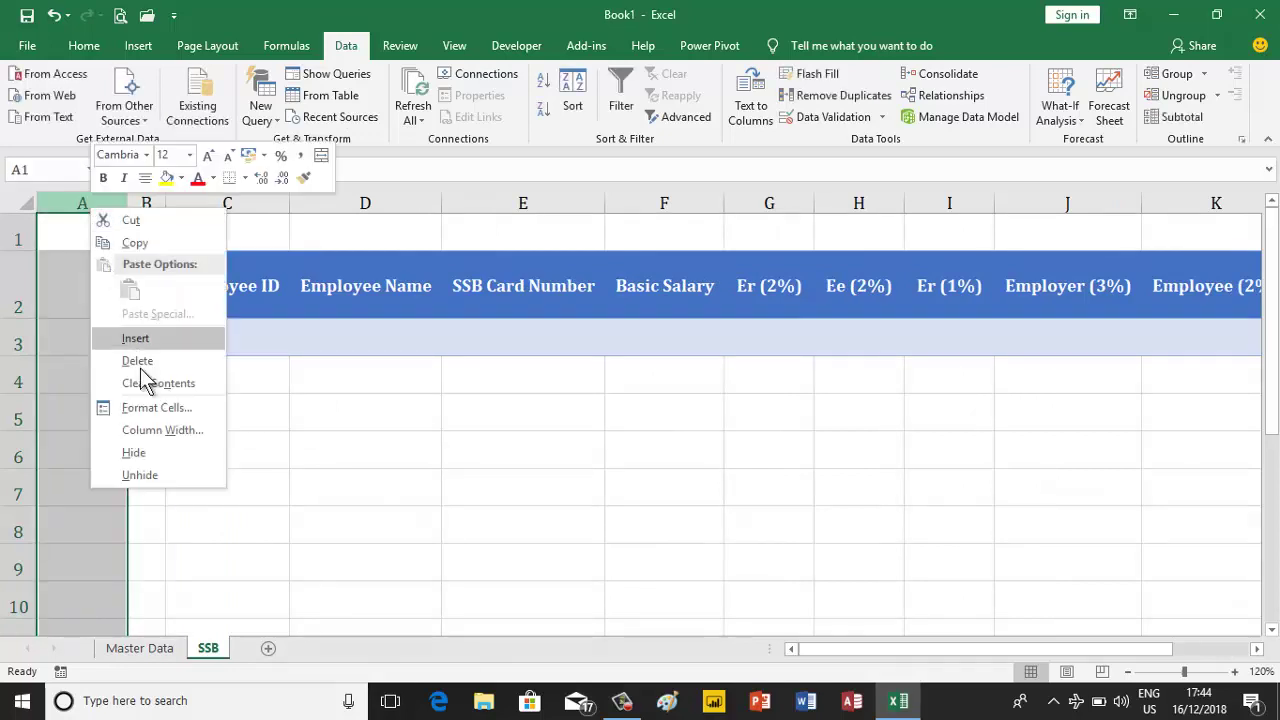
left_click(150, 429)
type("3")
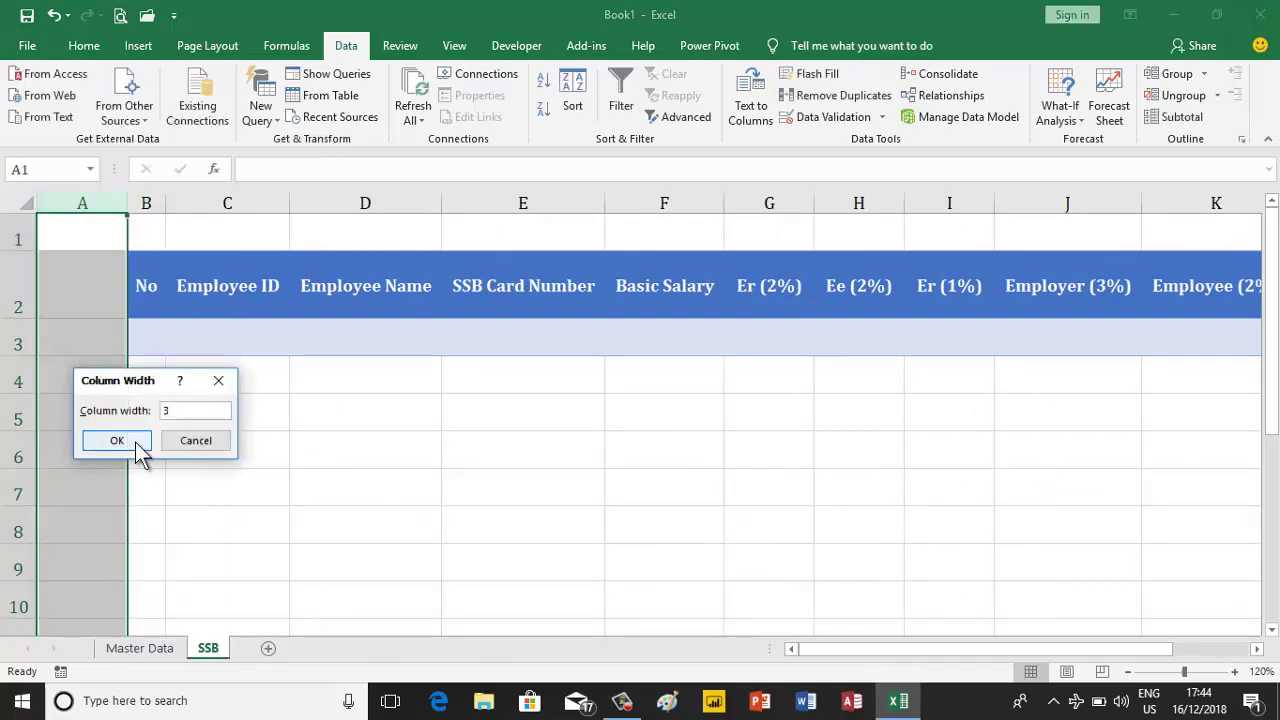
left_click(133, 442)
- Set column C to width 8
left_click(180, 203)
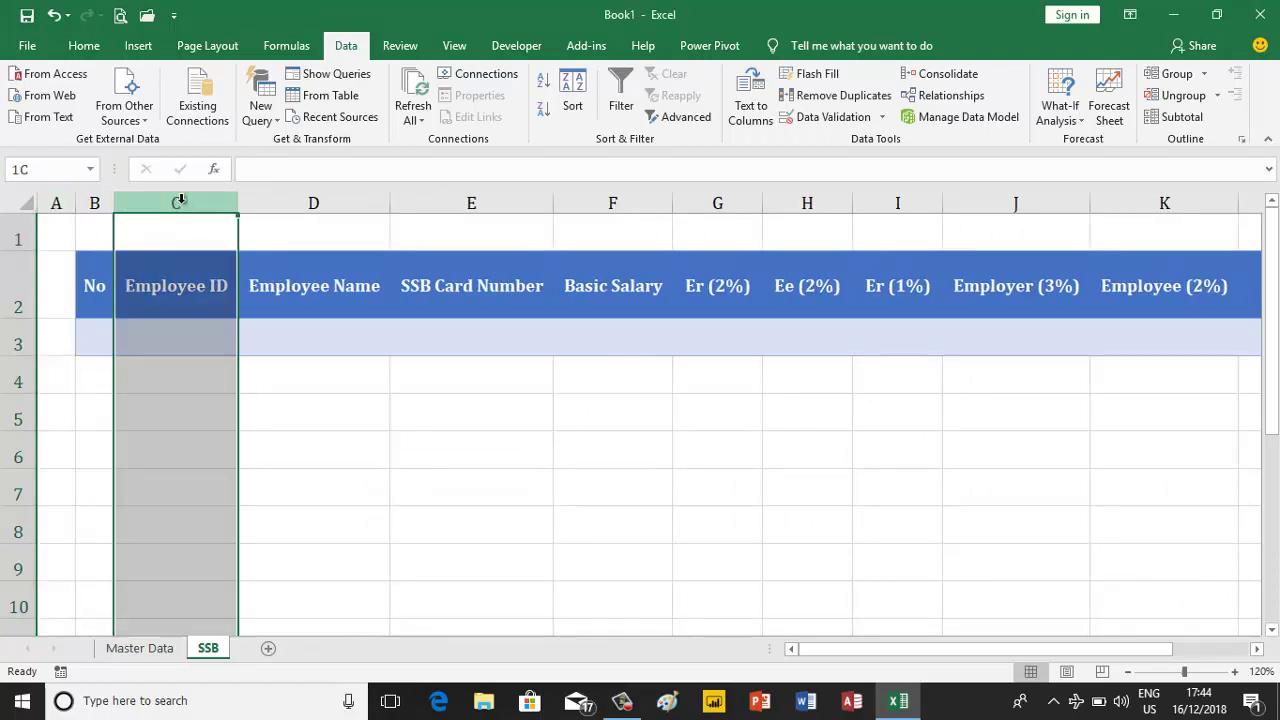
right_click(183, 210)
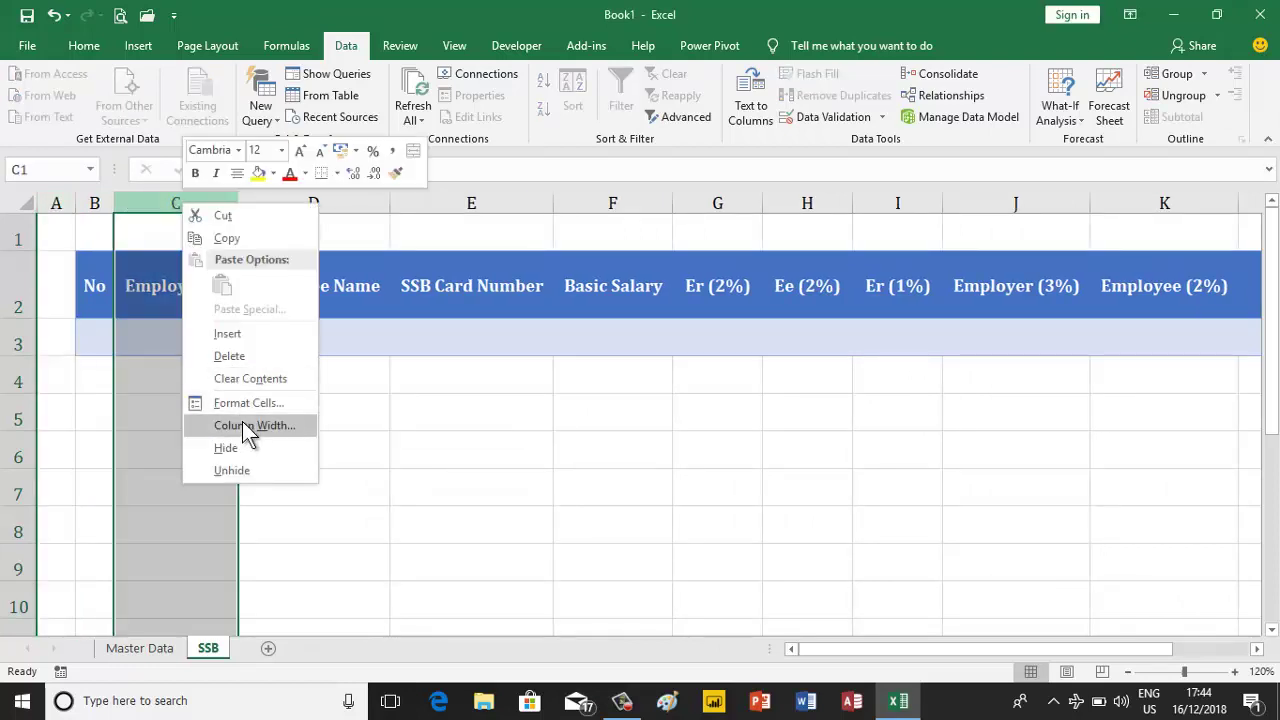
left_click(251, 428)
type("8")
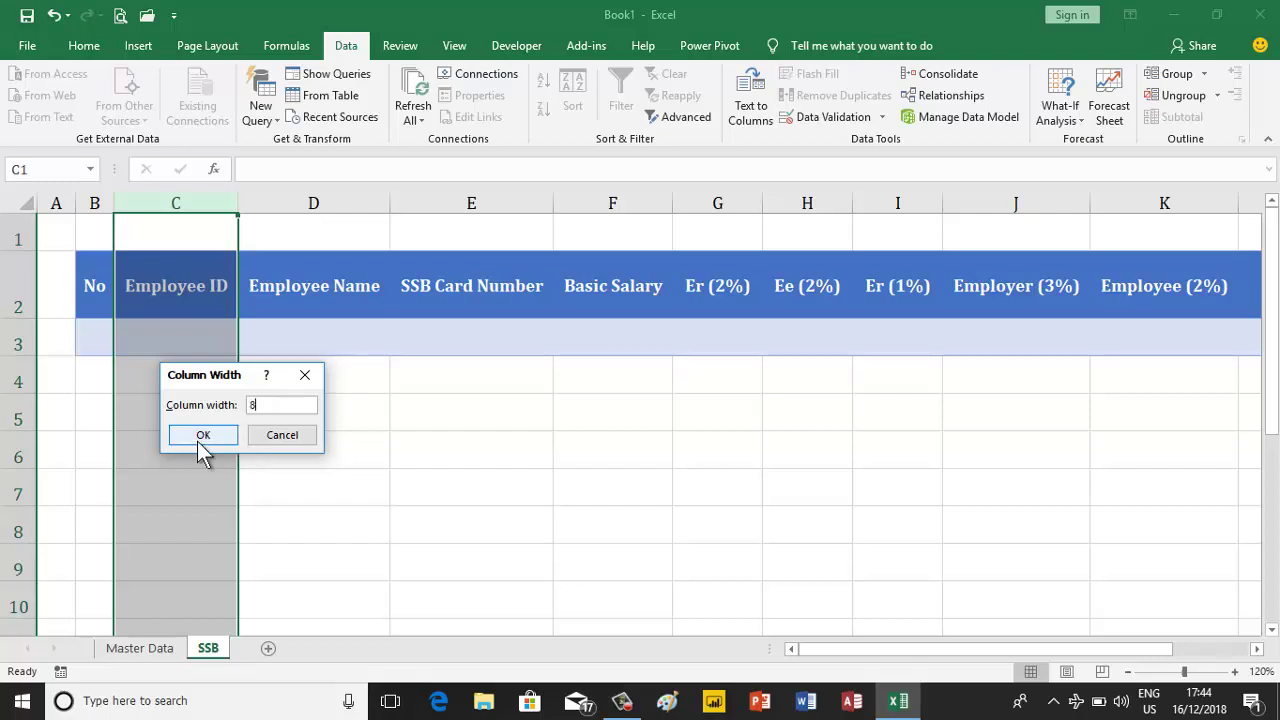
left_click(201, 438)
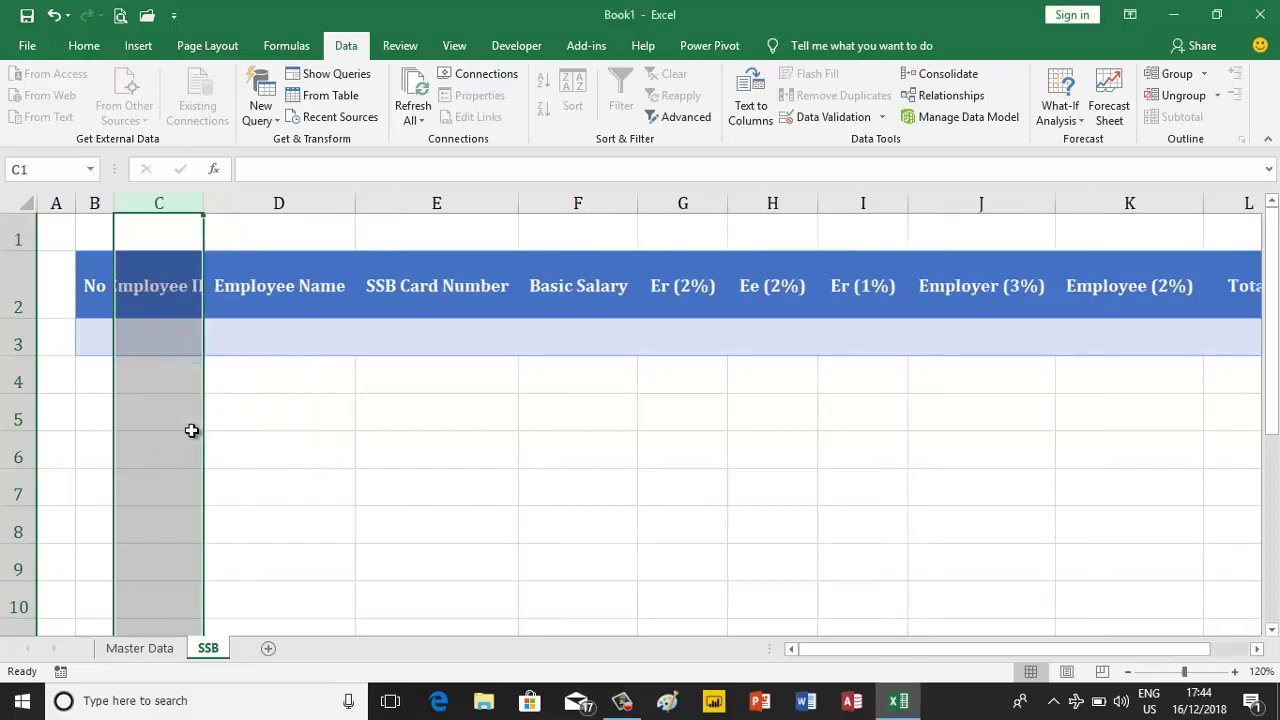
- Wrap the Employee ID header onto two lines
left_click(168, 305)
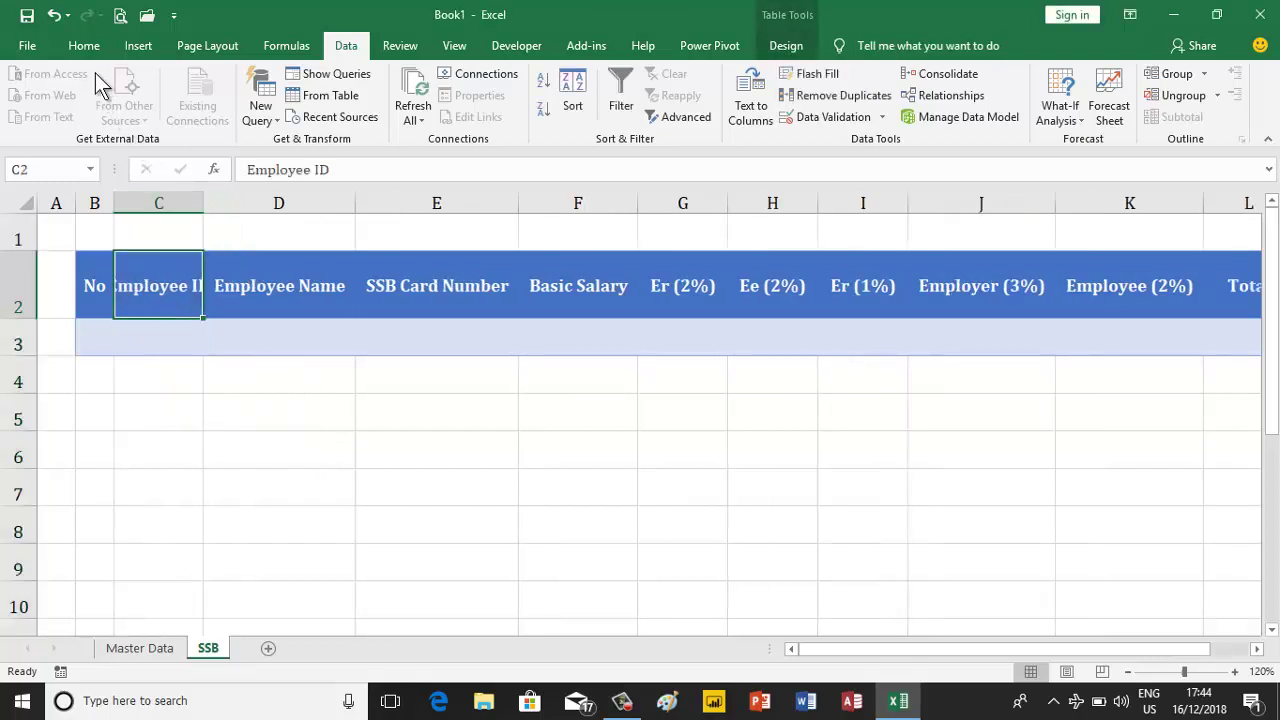
left_click(84, 46)
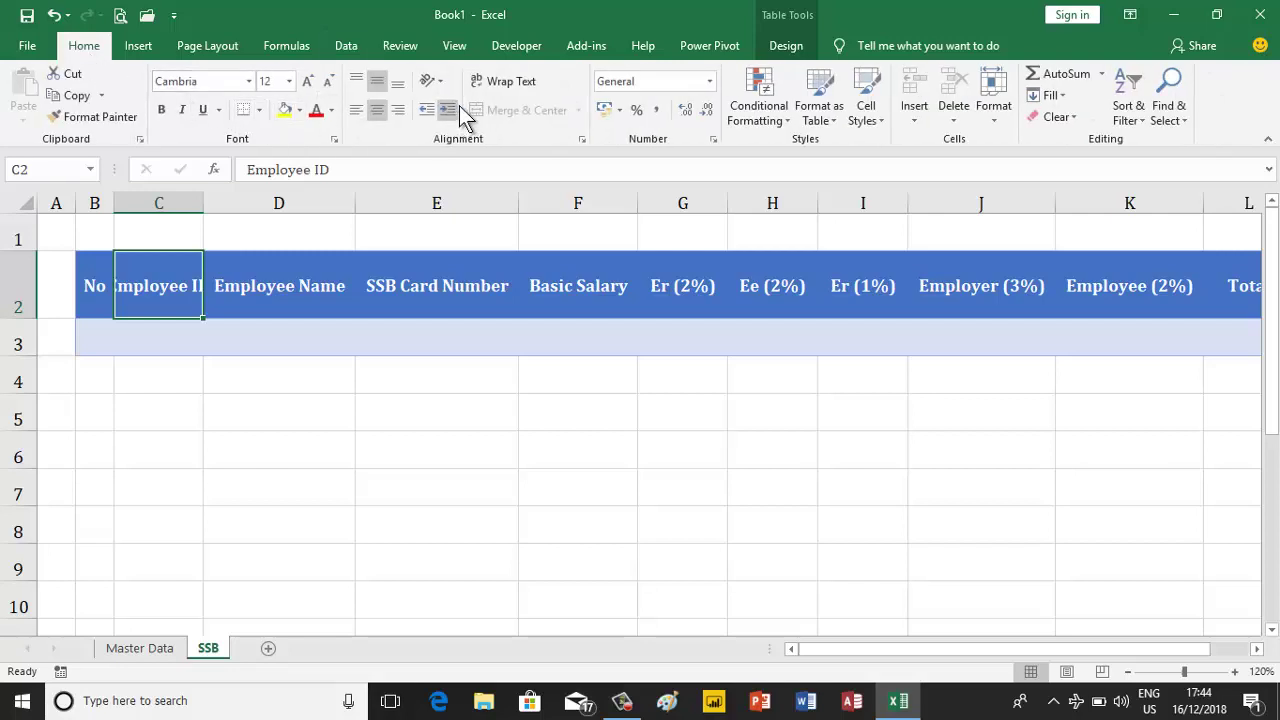
left_click(480, 87)
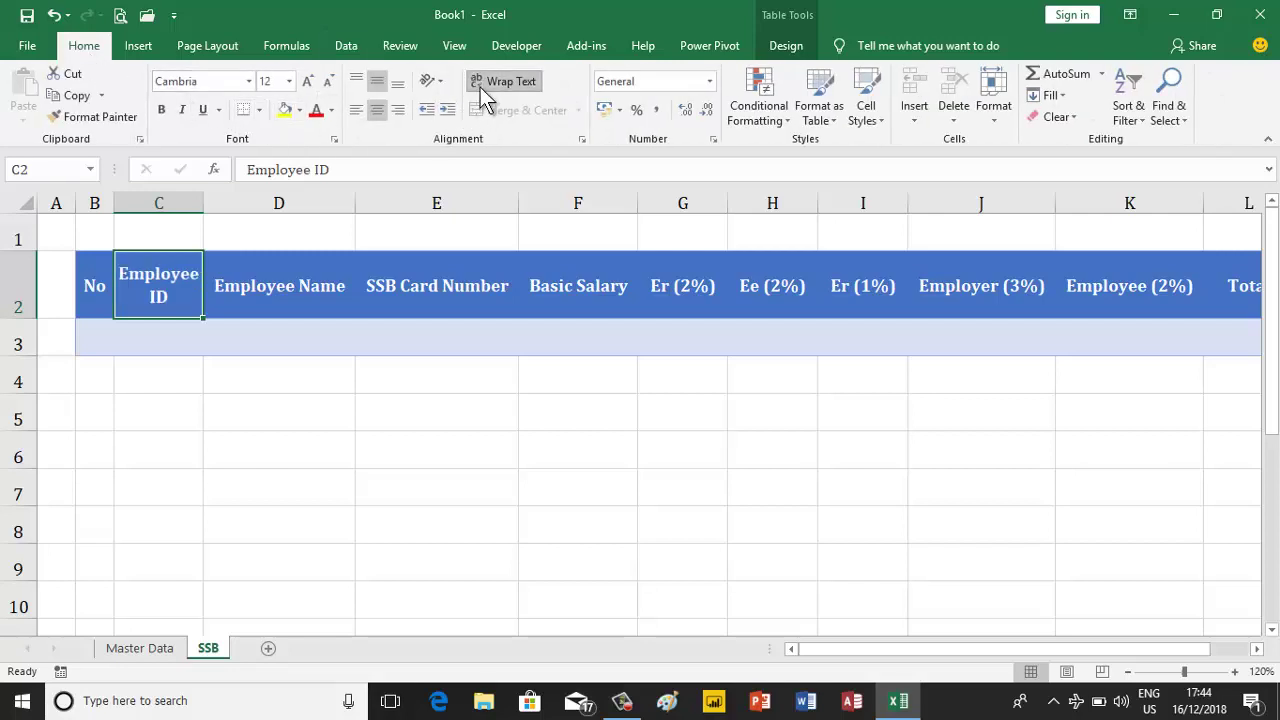
left_click(318, 292)
- Set columns D and E to width 15
left_click_drag(290, 203, 396, 204)
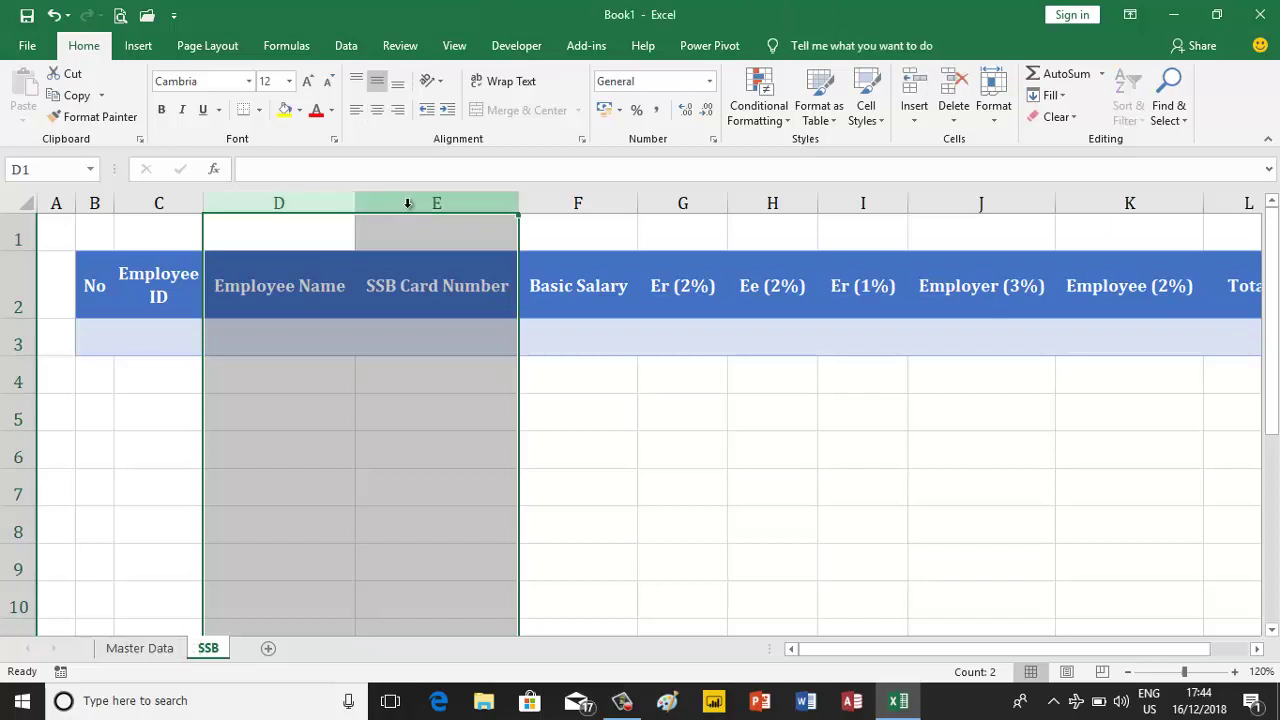
right_click(408, 203)
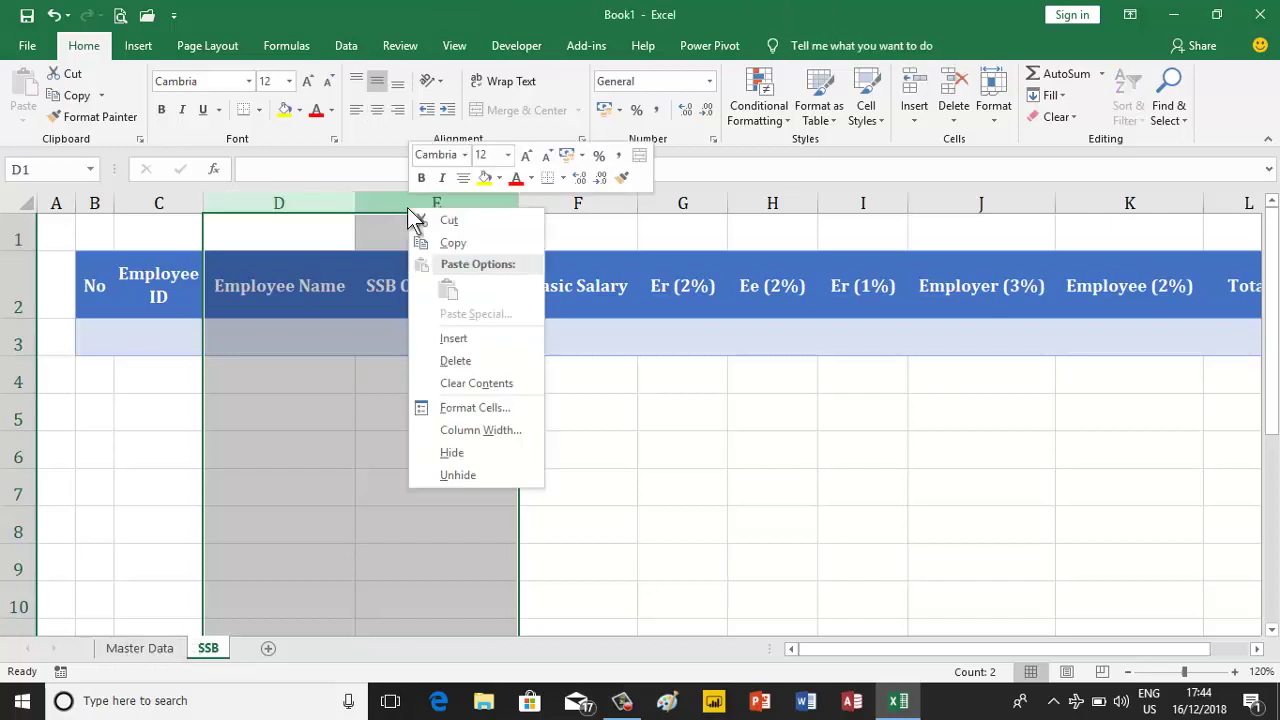
left_click(477, 428)
type("15")
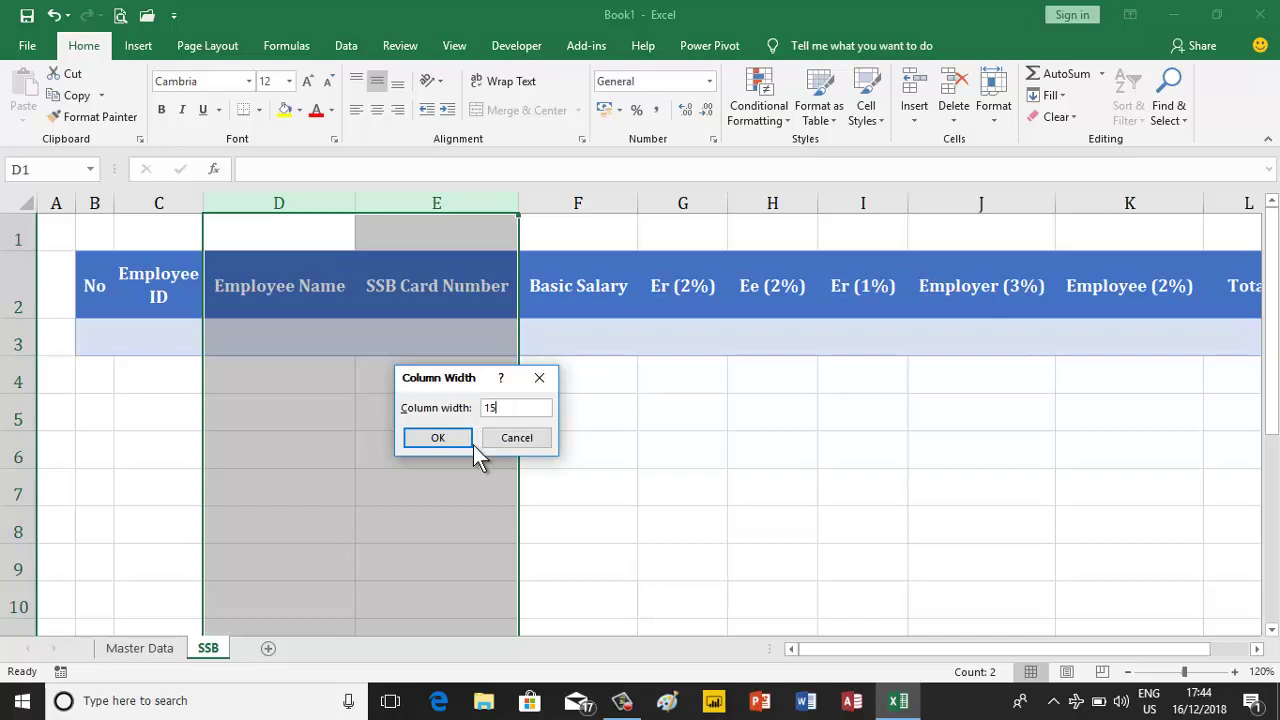
left_click(446, 441)
- Set column F to width 8 and wrap the Basic Salary header
left_click(588, 271)
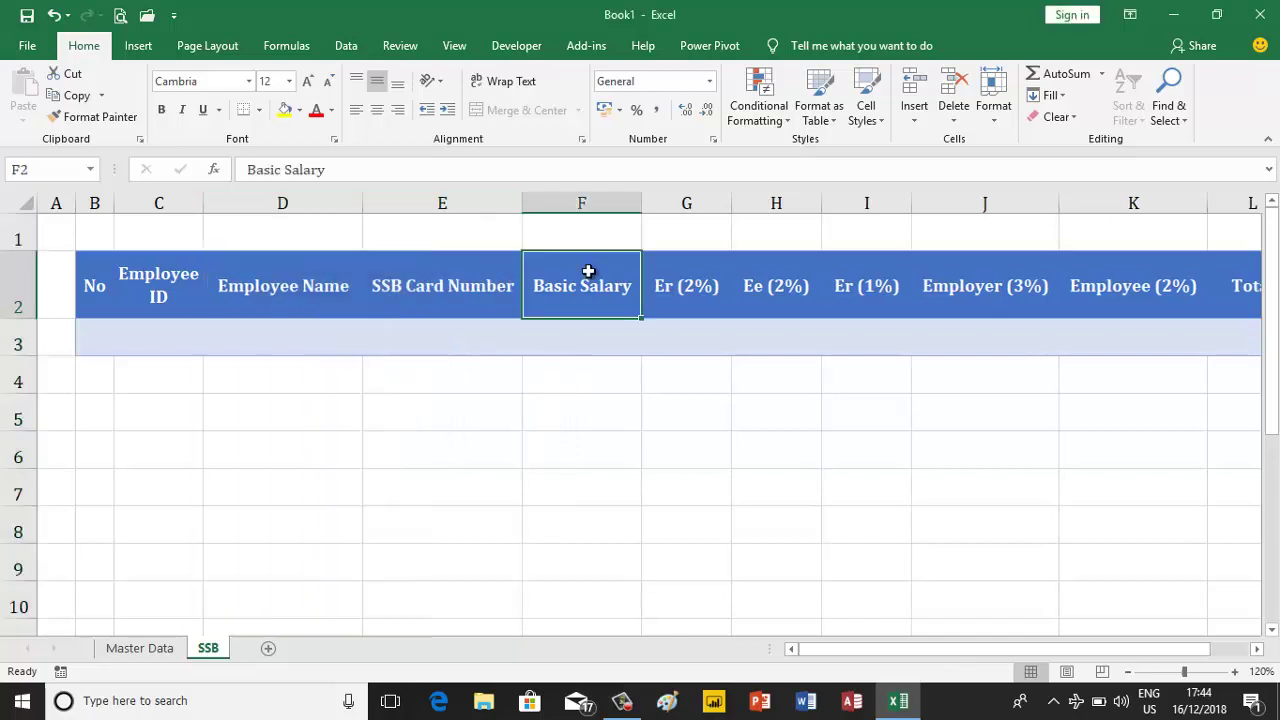
left_click(598, 201)
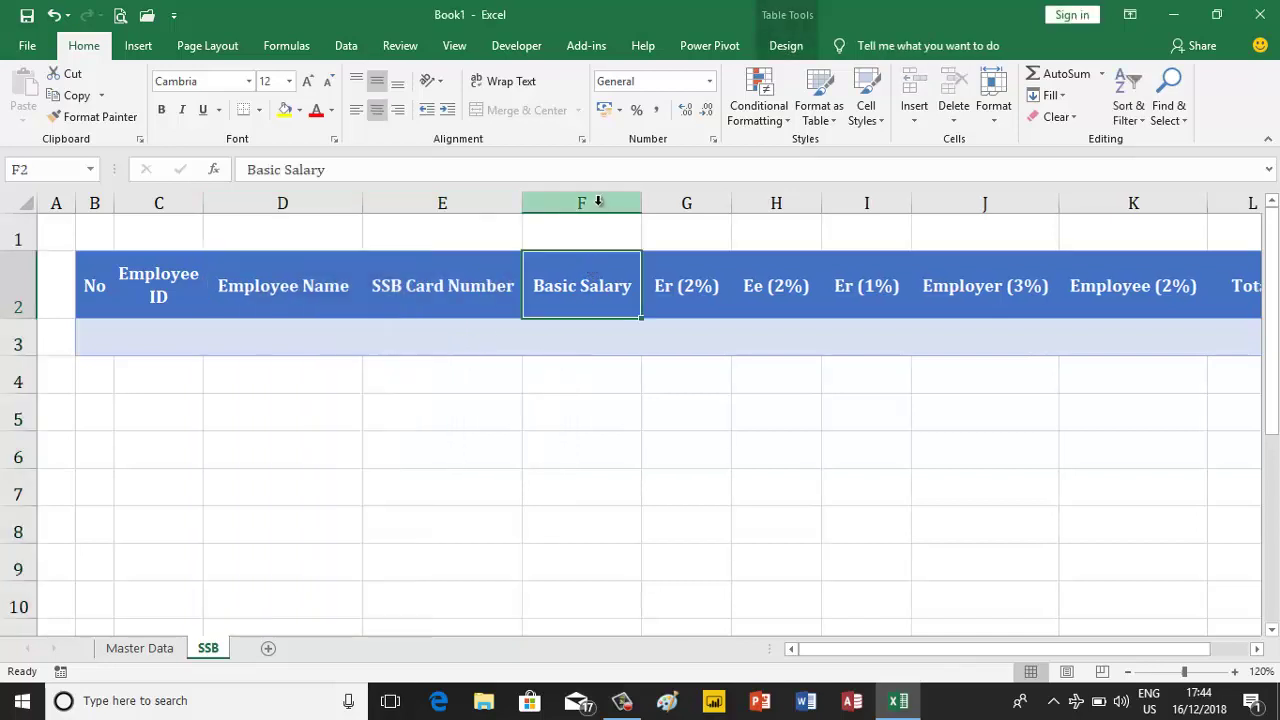
right_click(598, 201)
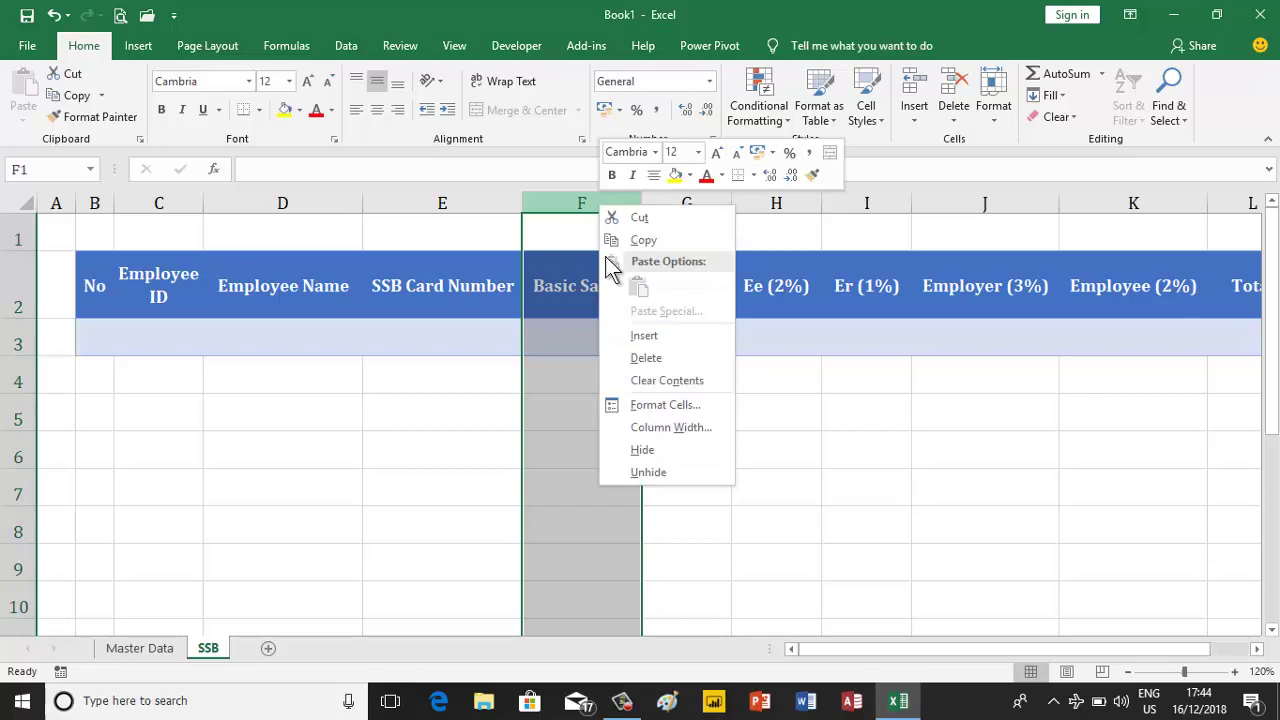
left_click(650, 427)
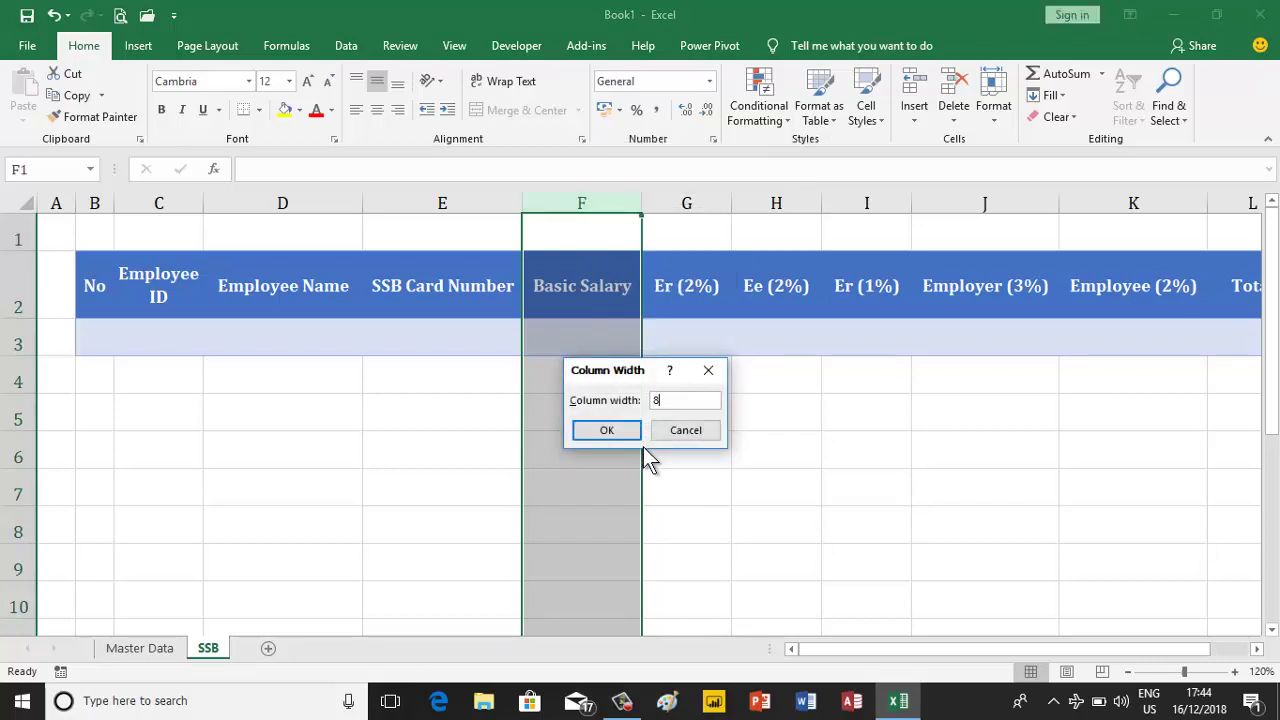
left_click(624, 433)
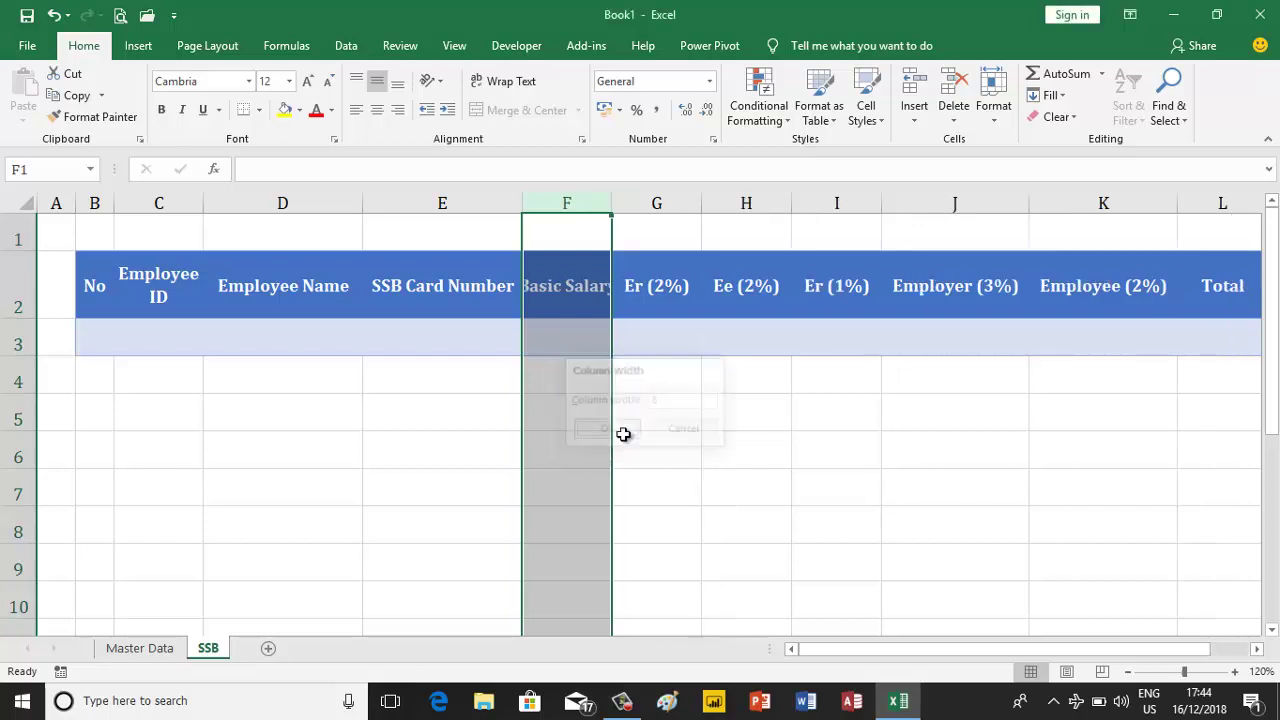
left_click(583, 295)
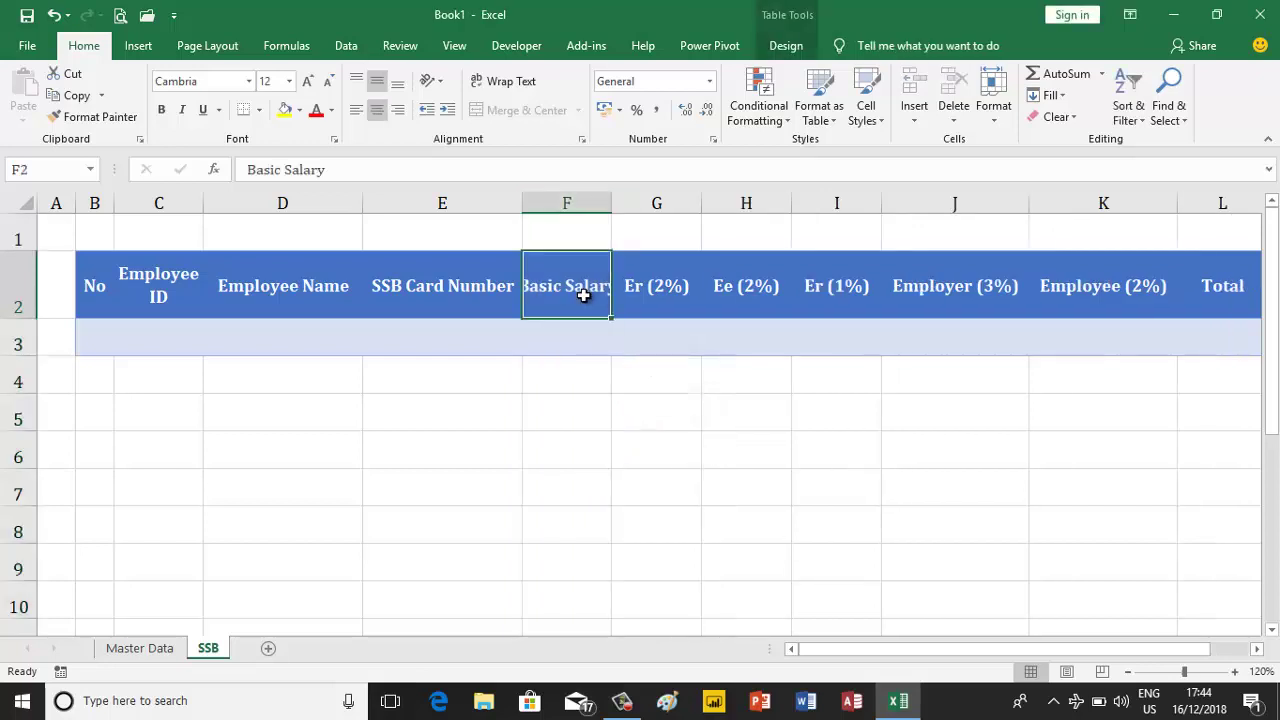
left_click(510, 84)
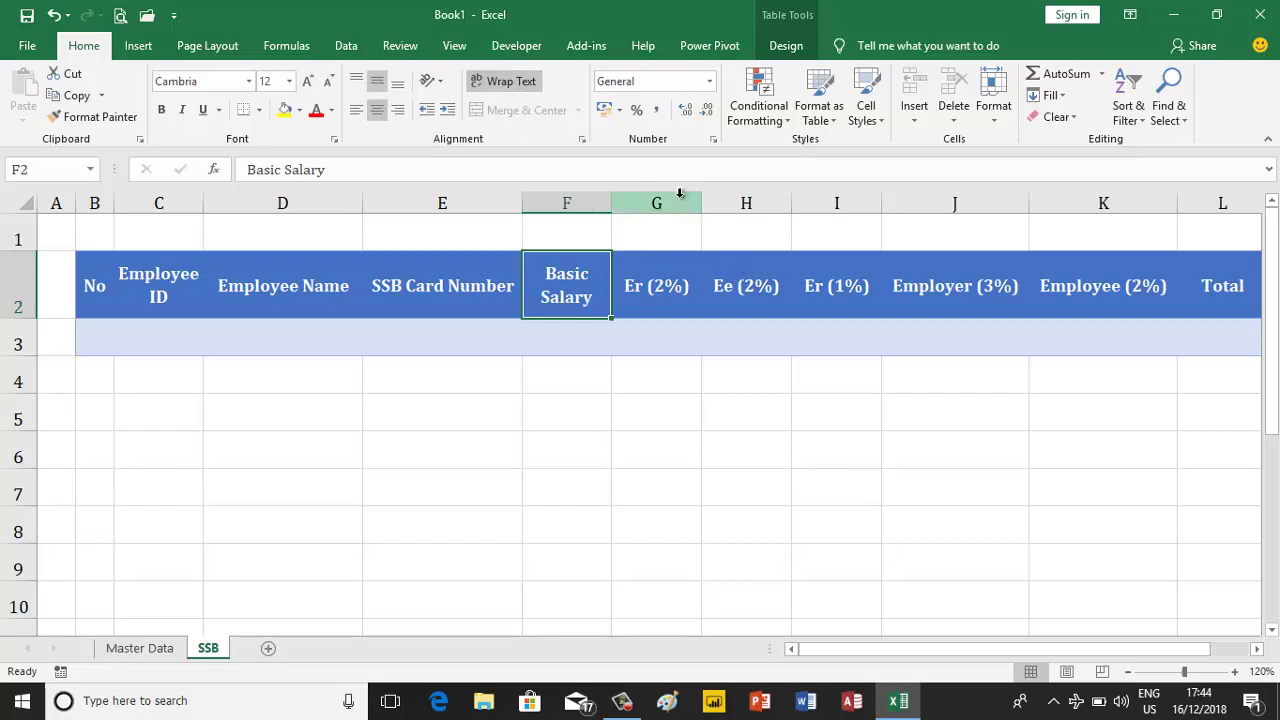
- Set columns G through I to width 8
left_click_drag(657, 200, 813, 207)
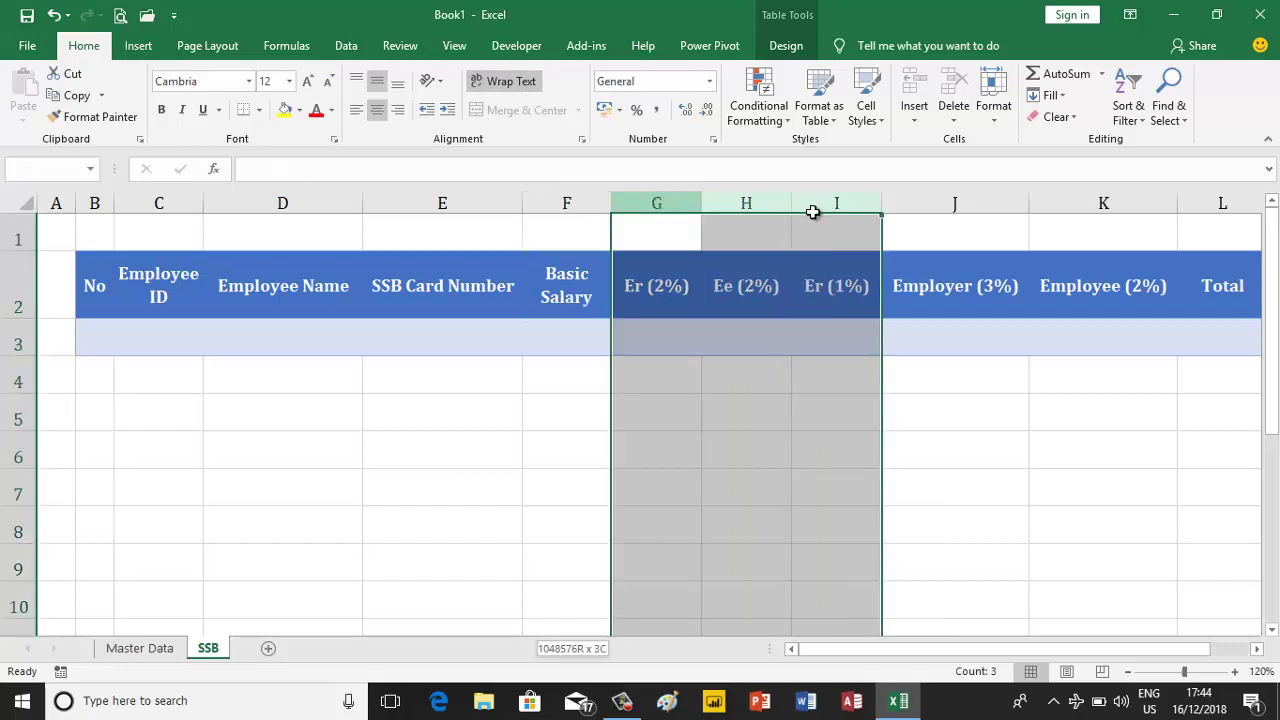
right_click(817, 205)
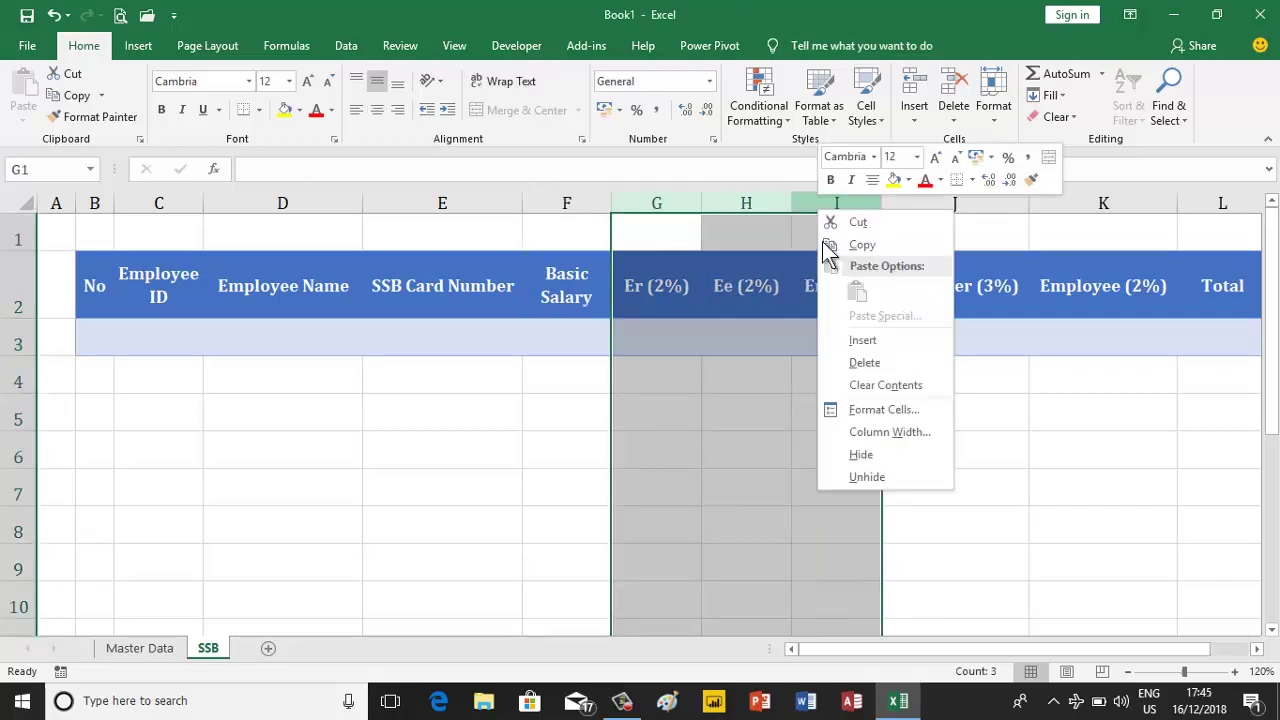
left_click(872, 440)
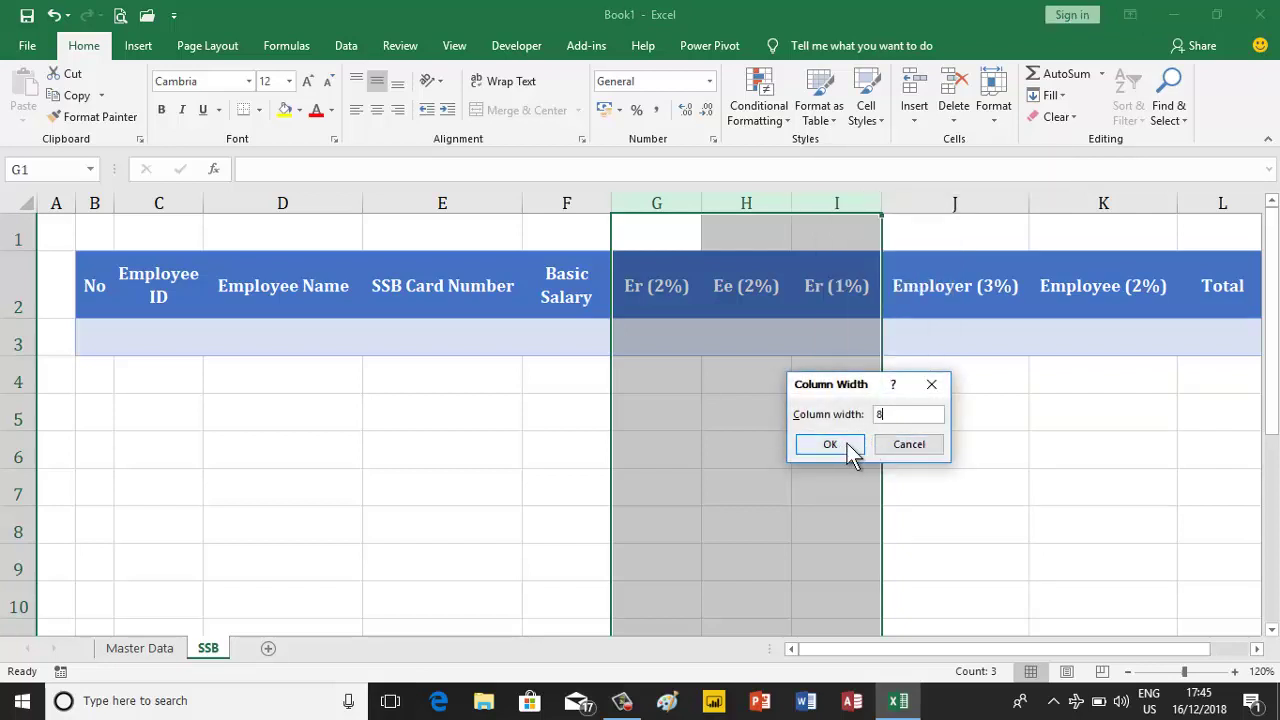
left_click(847, 444)
- Set columns J and K to width 9 and wrap the Employer and Employee headers
left_click(987, 312)
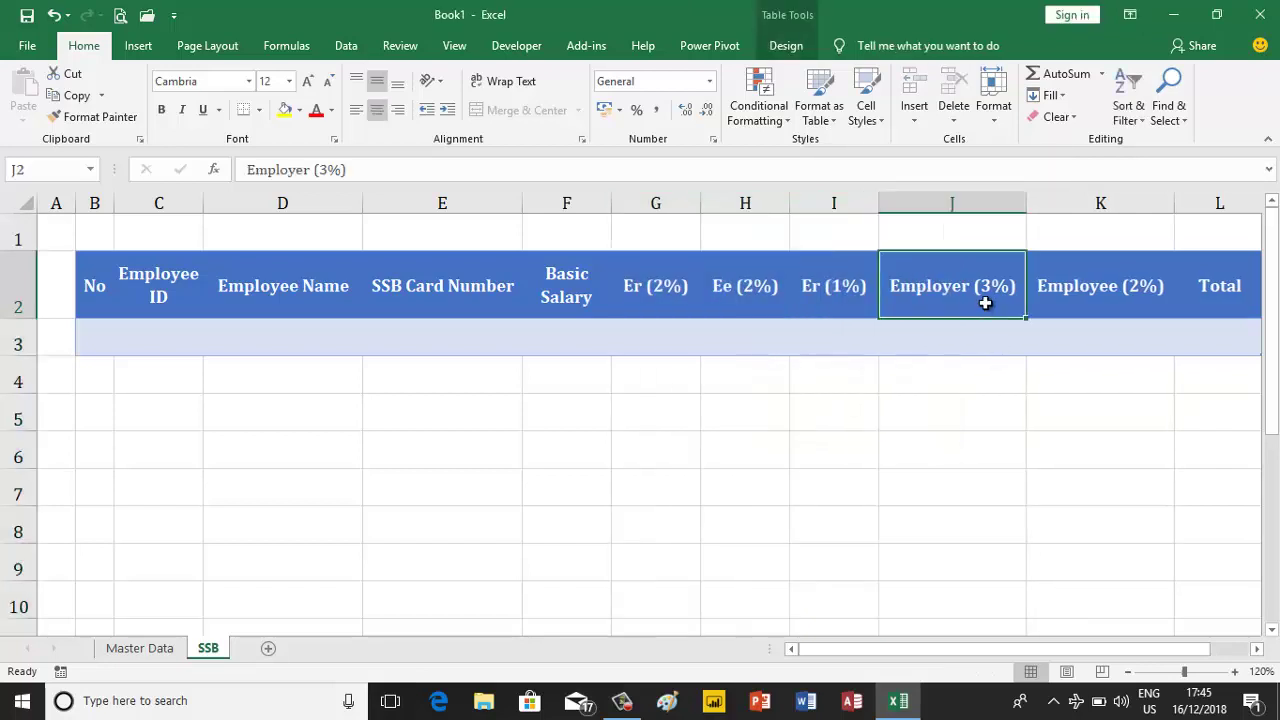
mouse_move(986, 206)
left_mouse_down()
mouse_move(1067, 215)
mouse_move(1068, 202)
left_mouse_up()
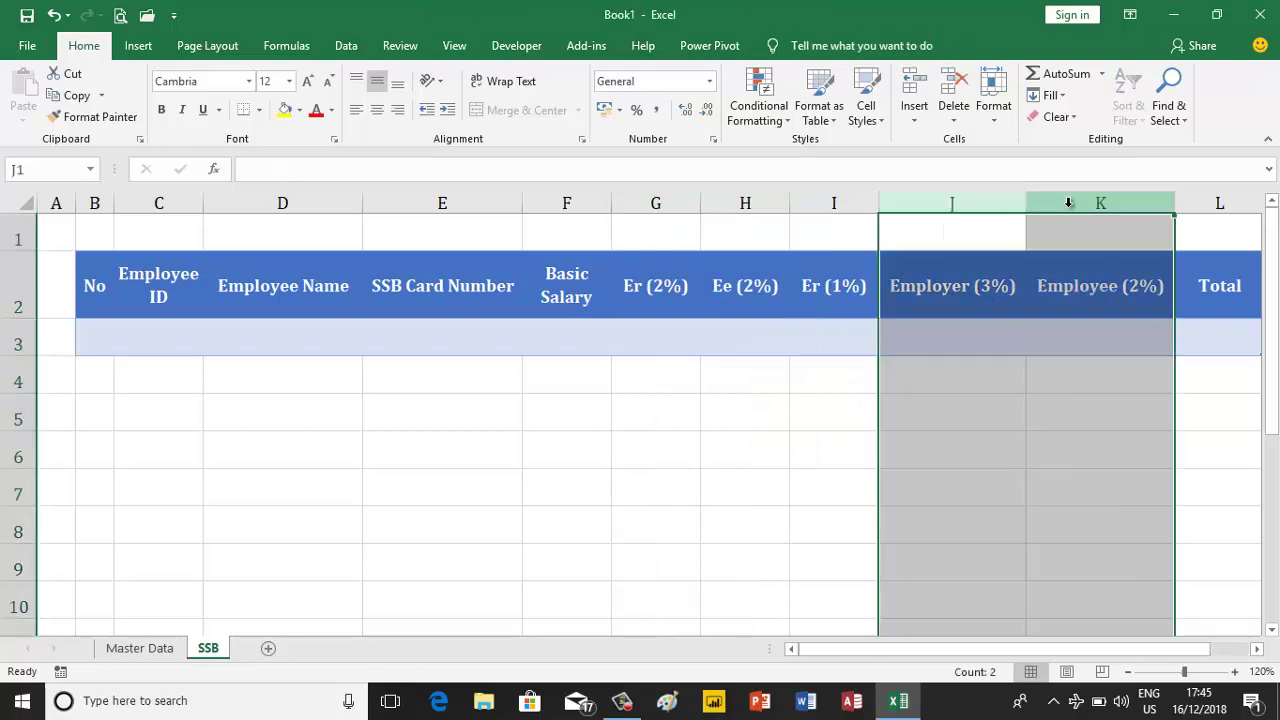
right_click(1068, 203)
left_click(1100, 430)
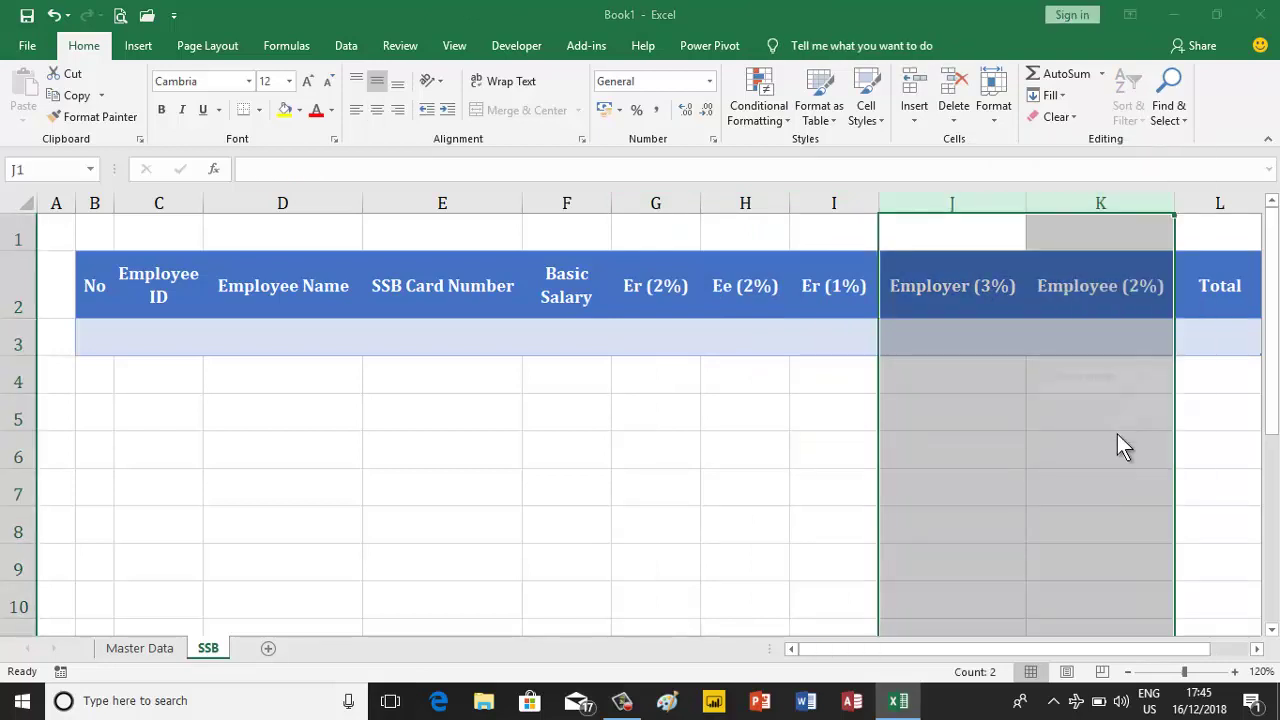
type("9")
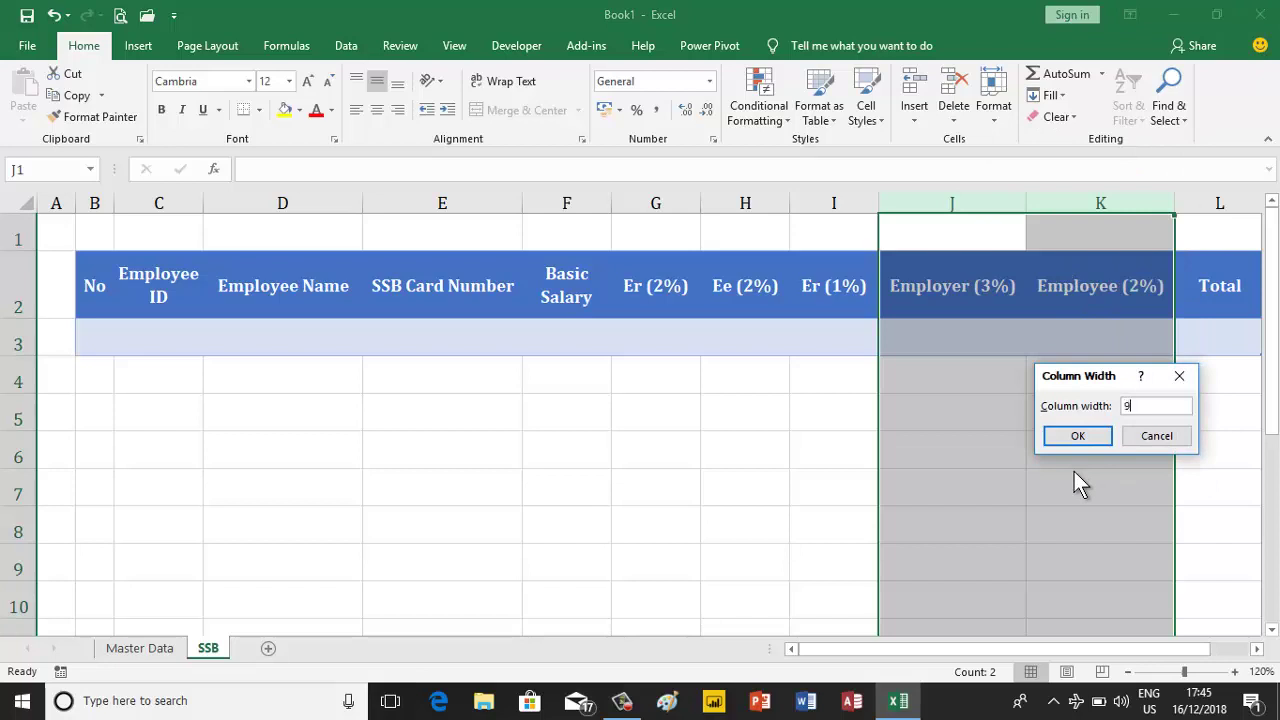
left_click(1074, 437)
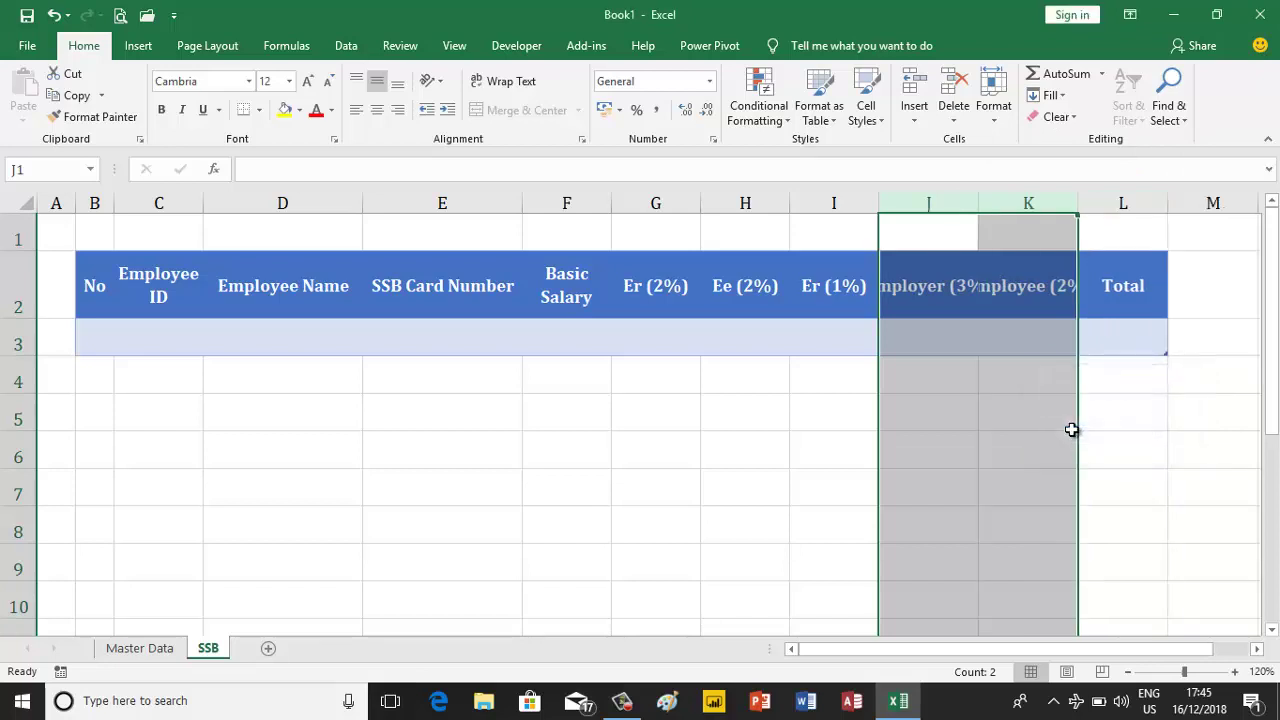
left_click_drag(929, 289, 996, 288)
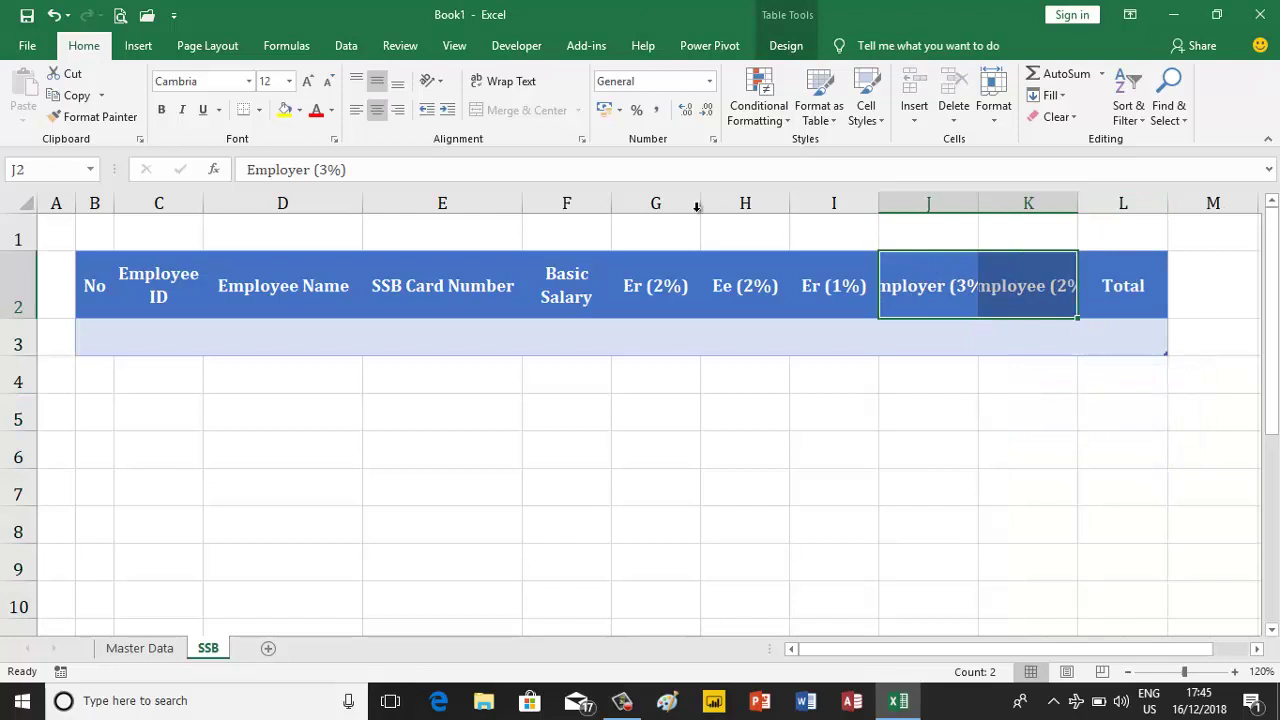
left_click(521, 90)
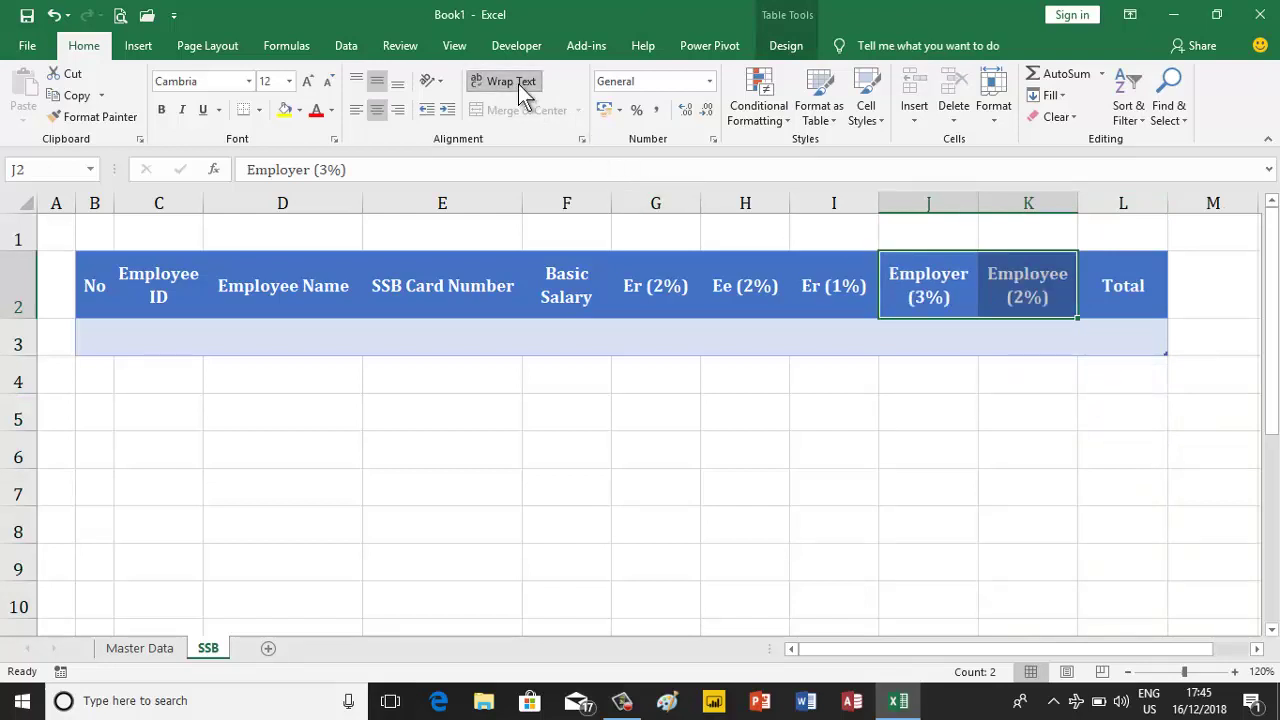
- Set the Total column L to width 10
left_click(1109, 277)
left_click(1109, 203)
right_click(1109, 203)
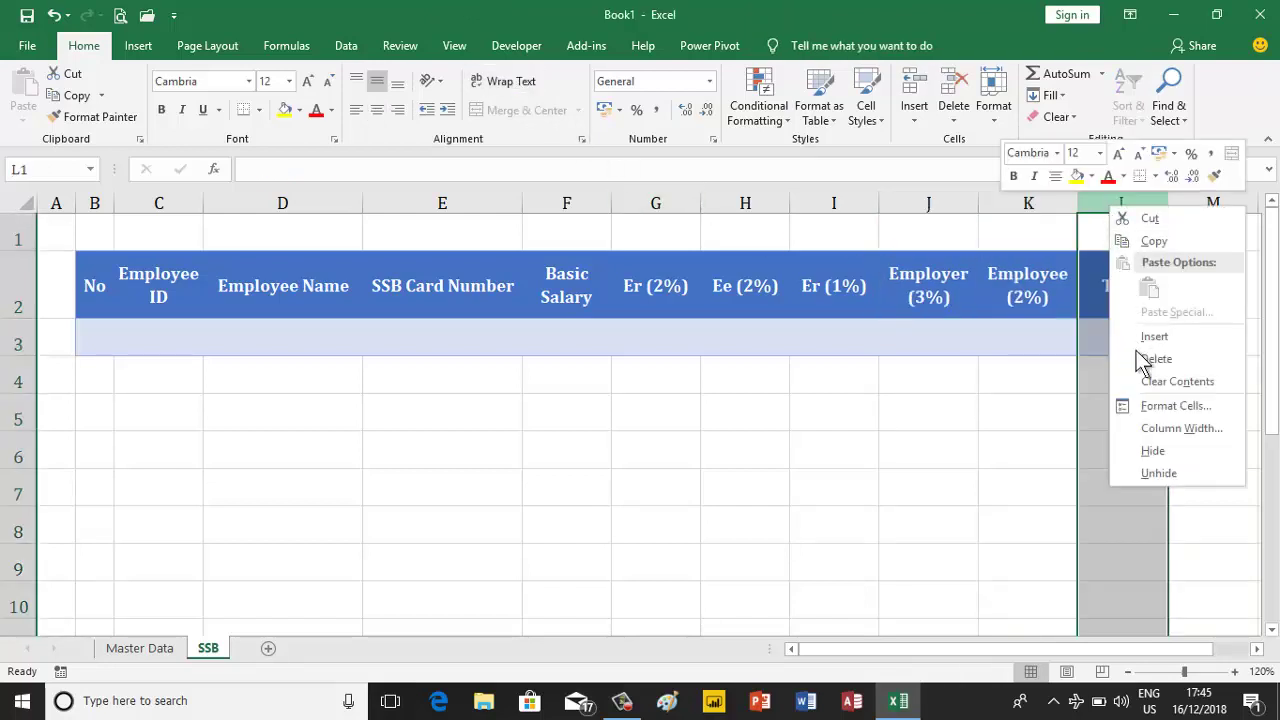
left_click(1150, 433)
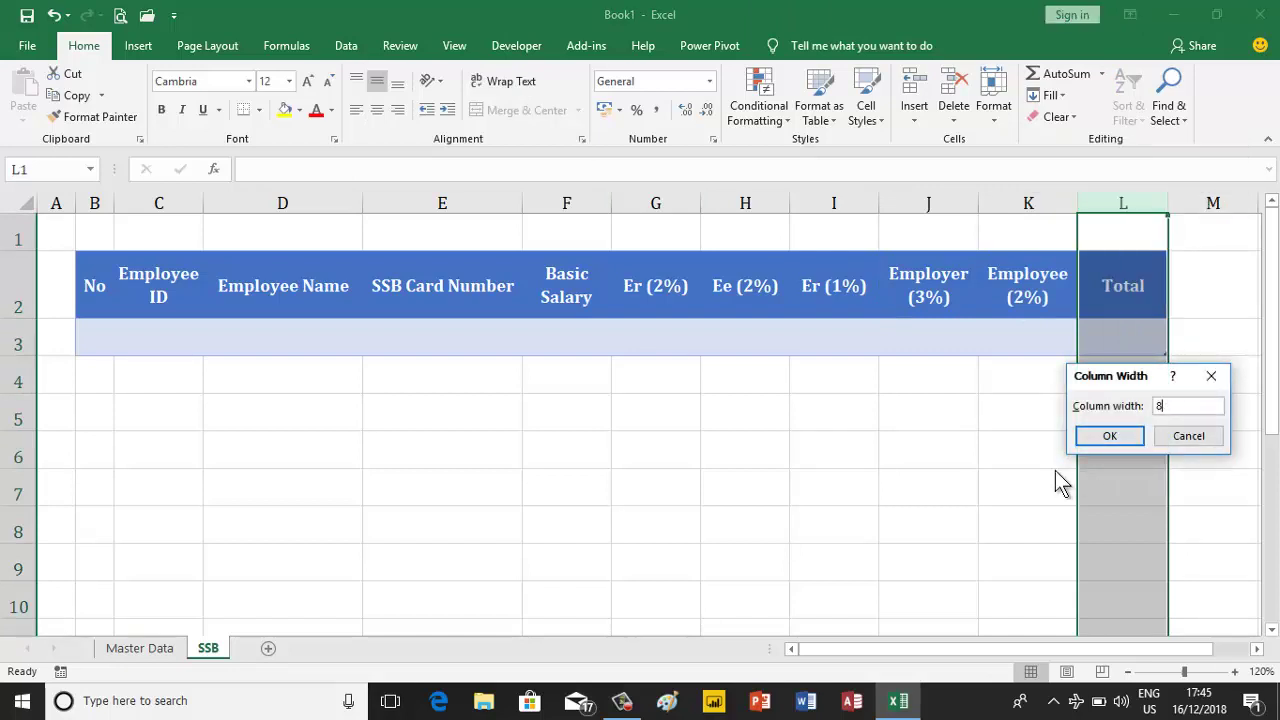
left_click(1109, 436)
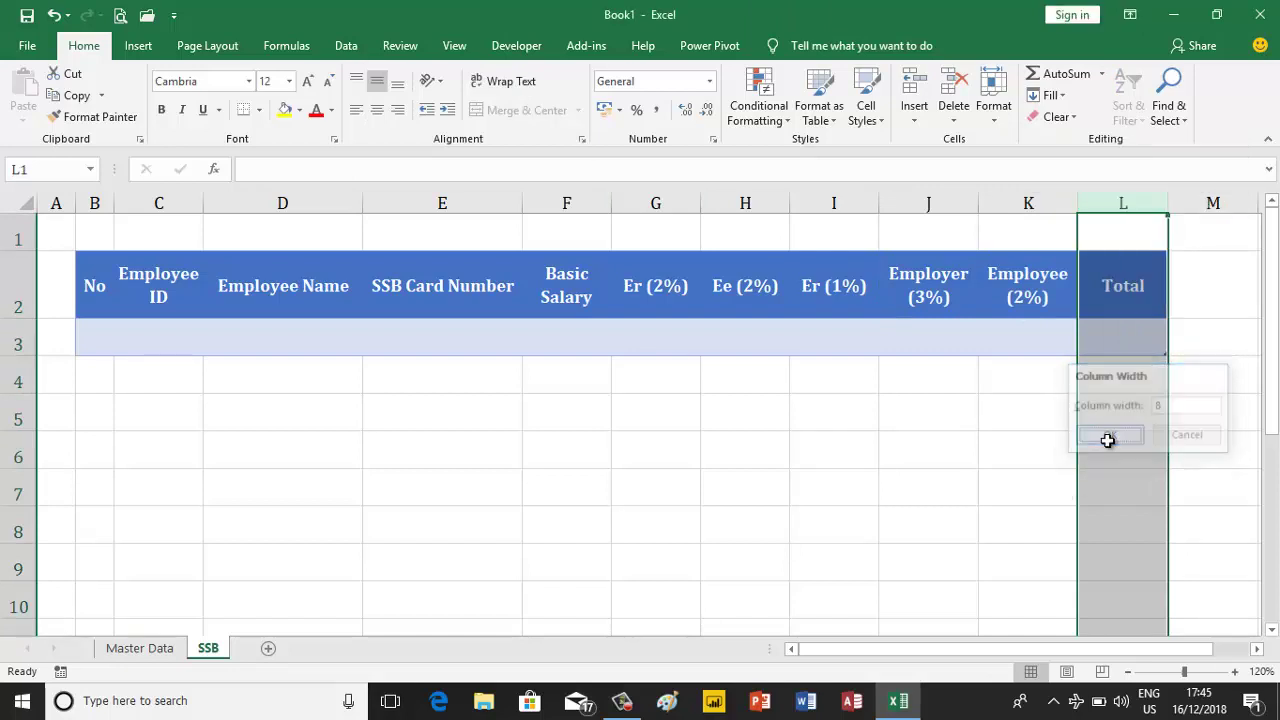
left_click(1122, 348)
left_click(1114, 204)
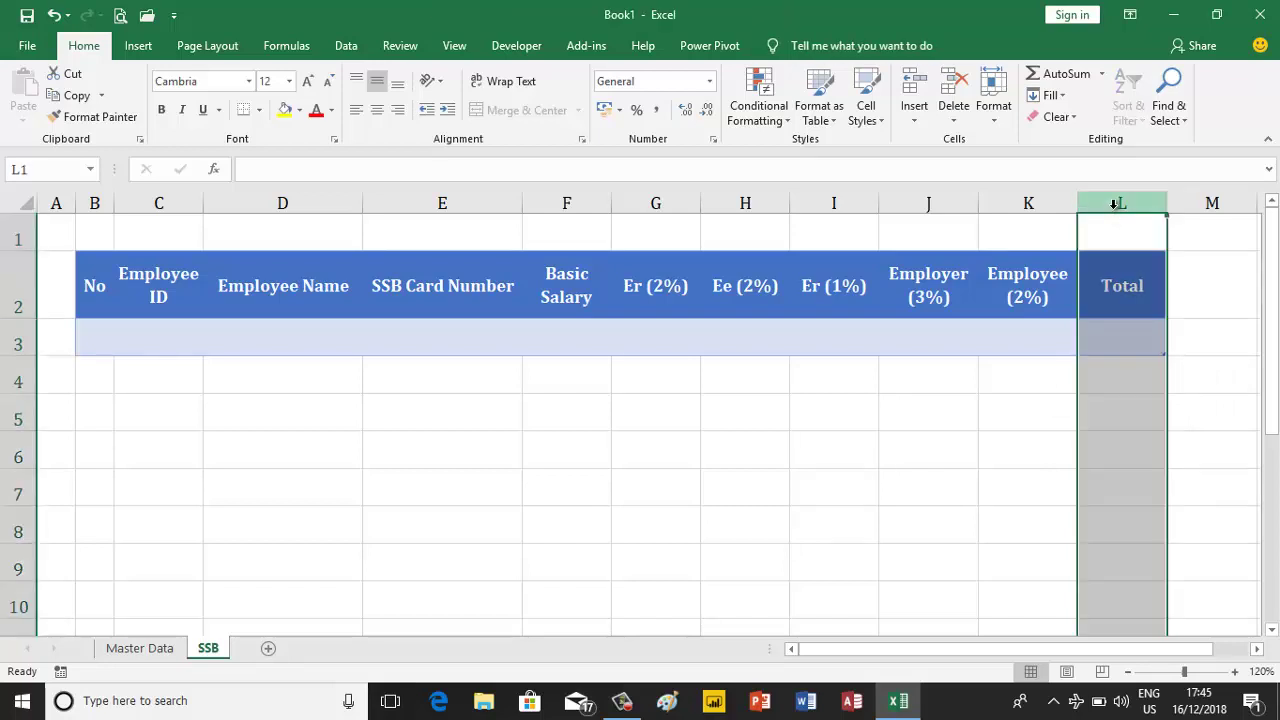
right_click(1114, 204)
left_click(1165, 430)
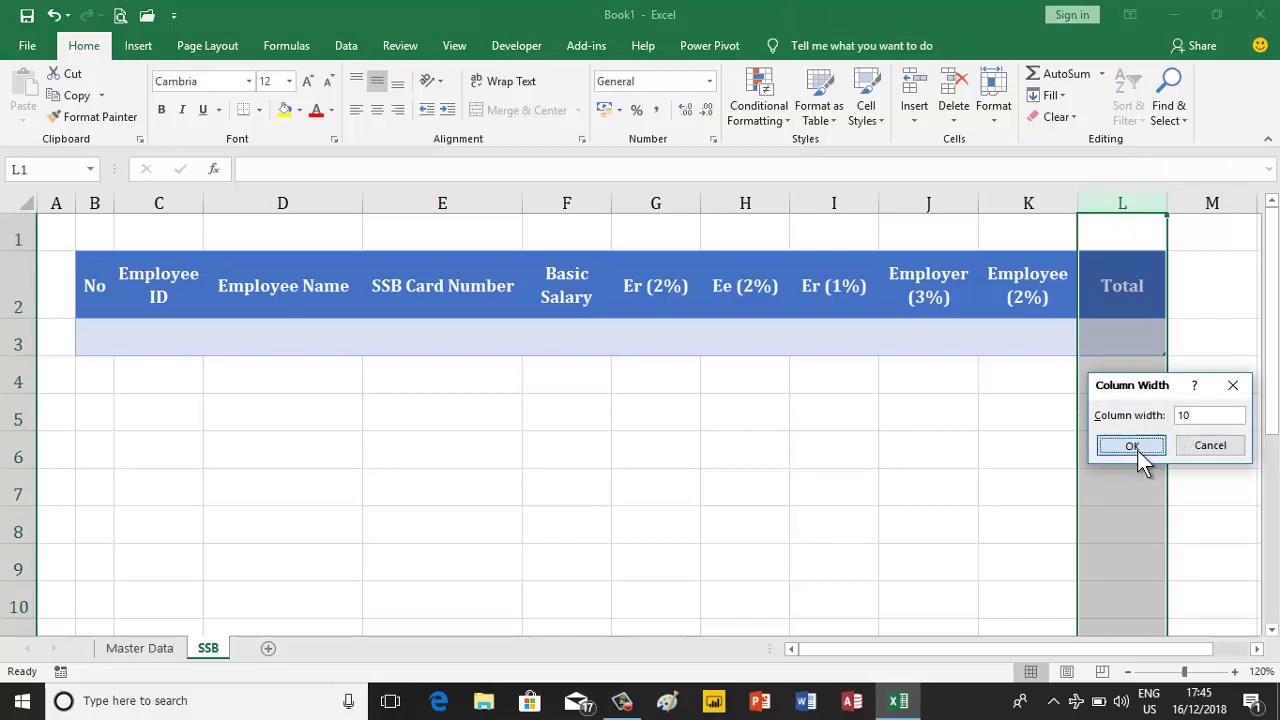
left_click(1140, 450)
left_click(114, 344)
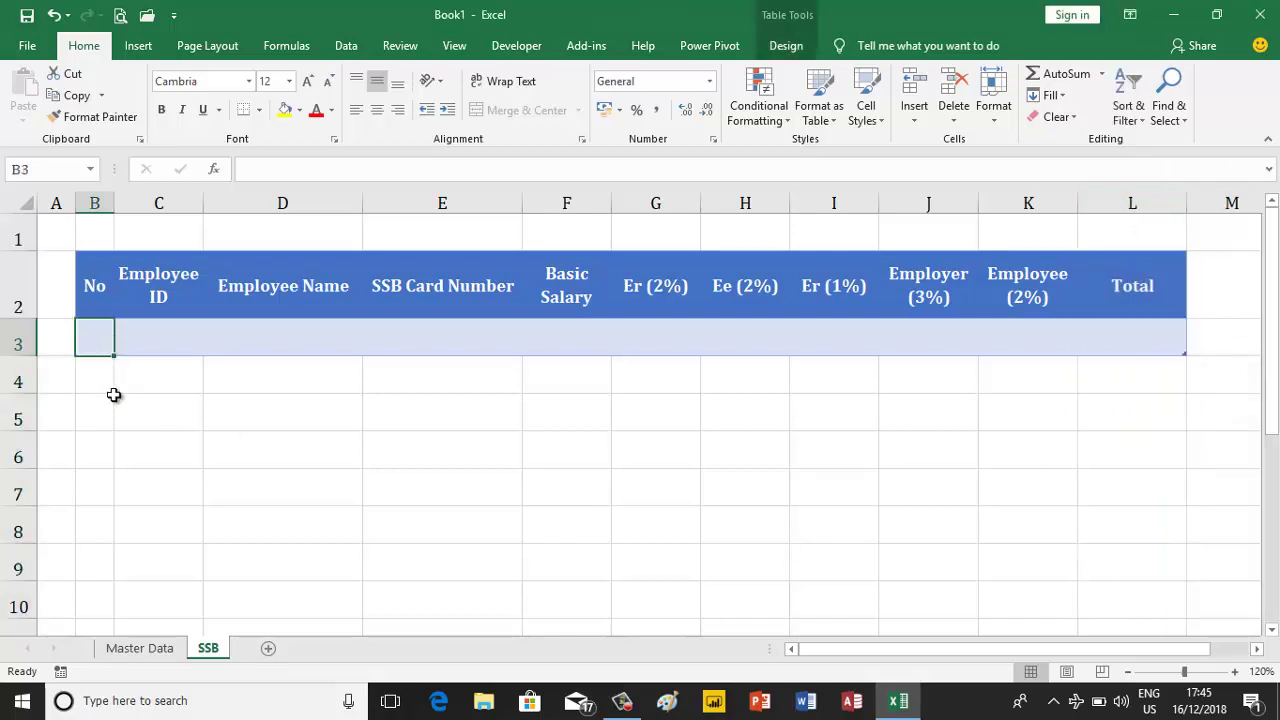
- Hide the gridlines, set a custom 124% zoom, and return to cell A1
left_click(466, 46)
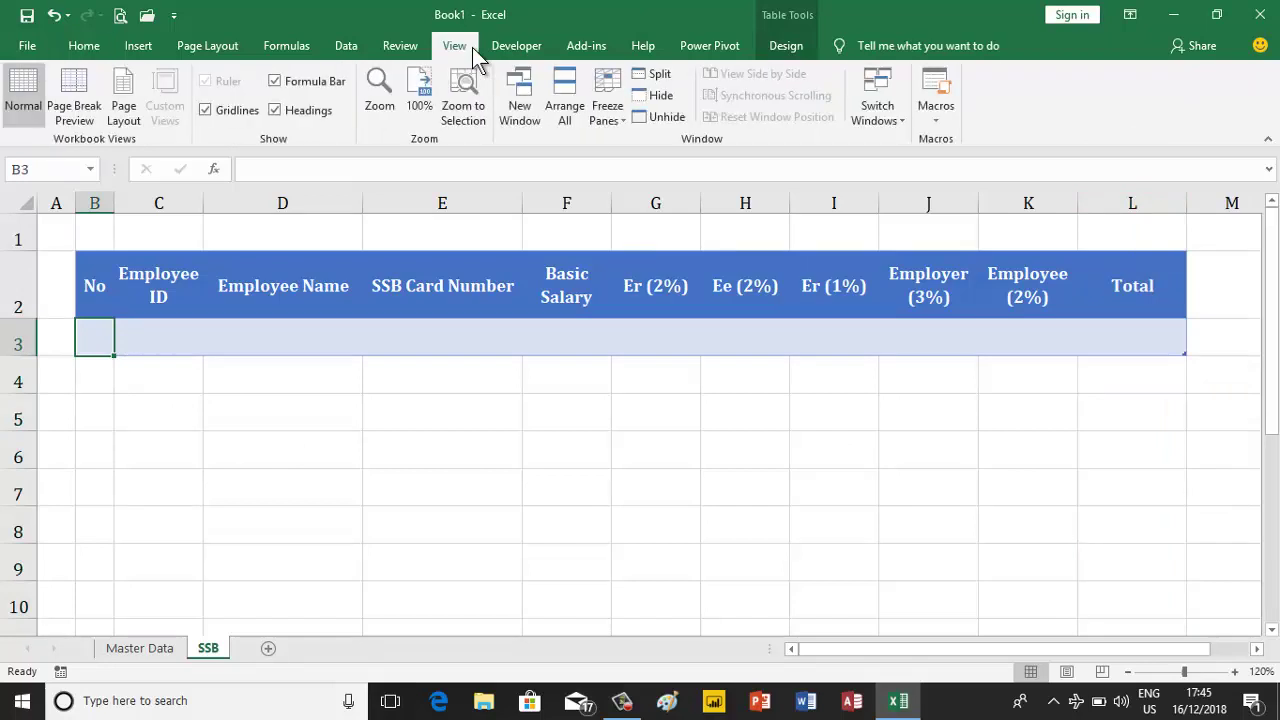
left_click(238, 111)
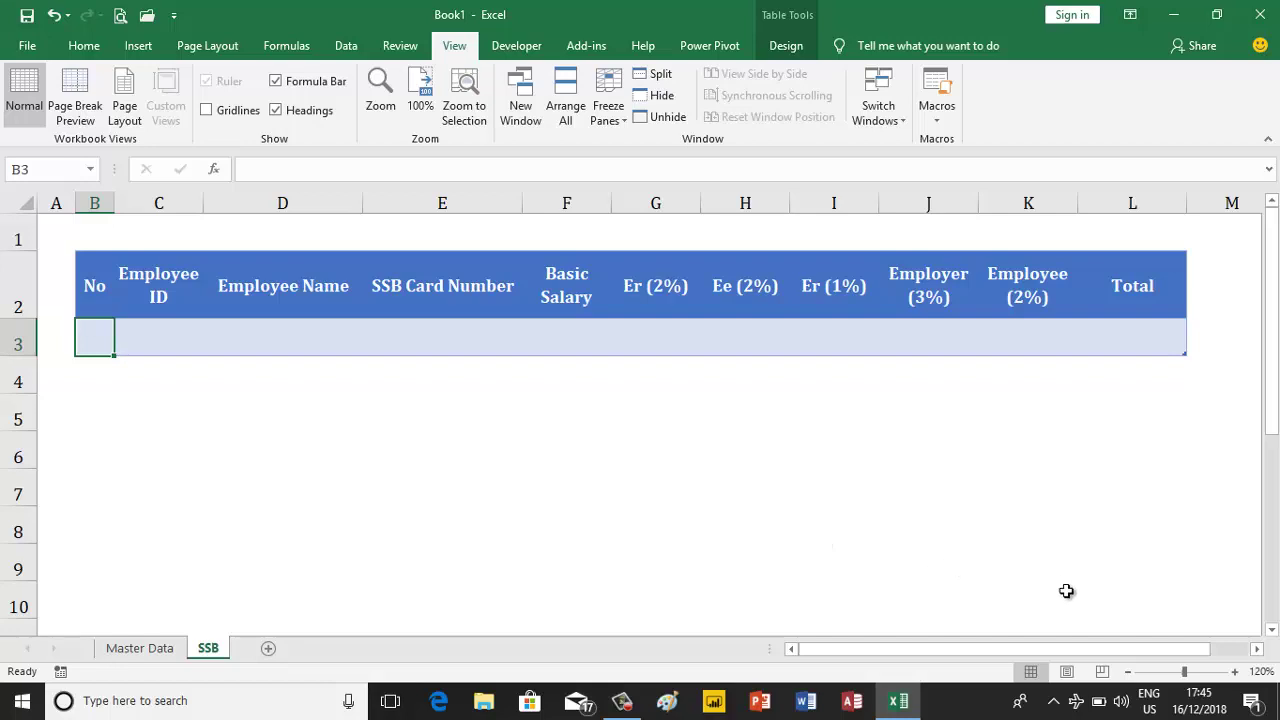
left_click(1236, 672)
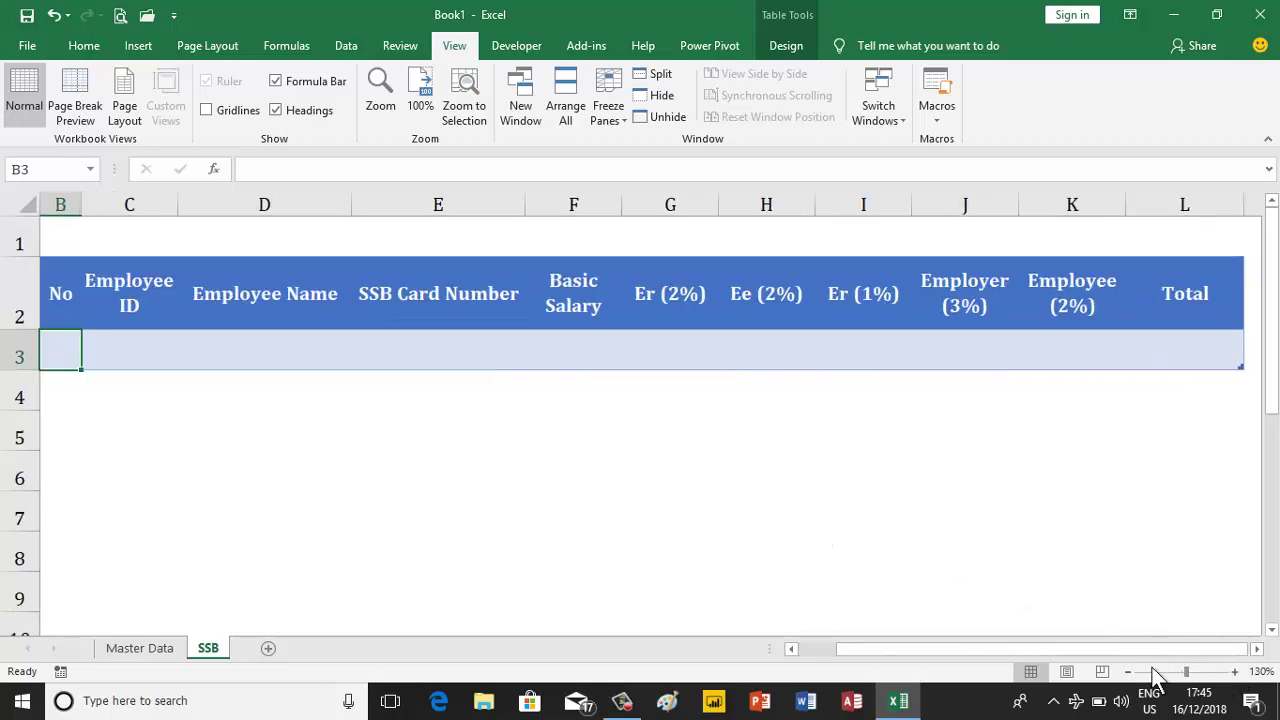
left_click(1257, 674)
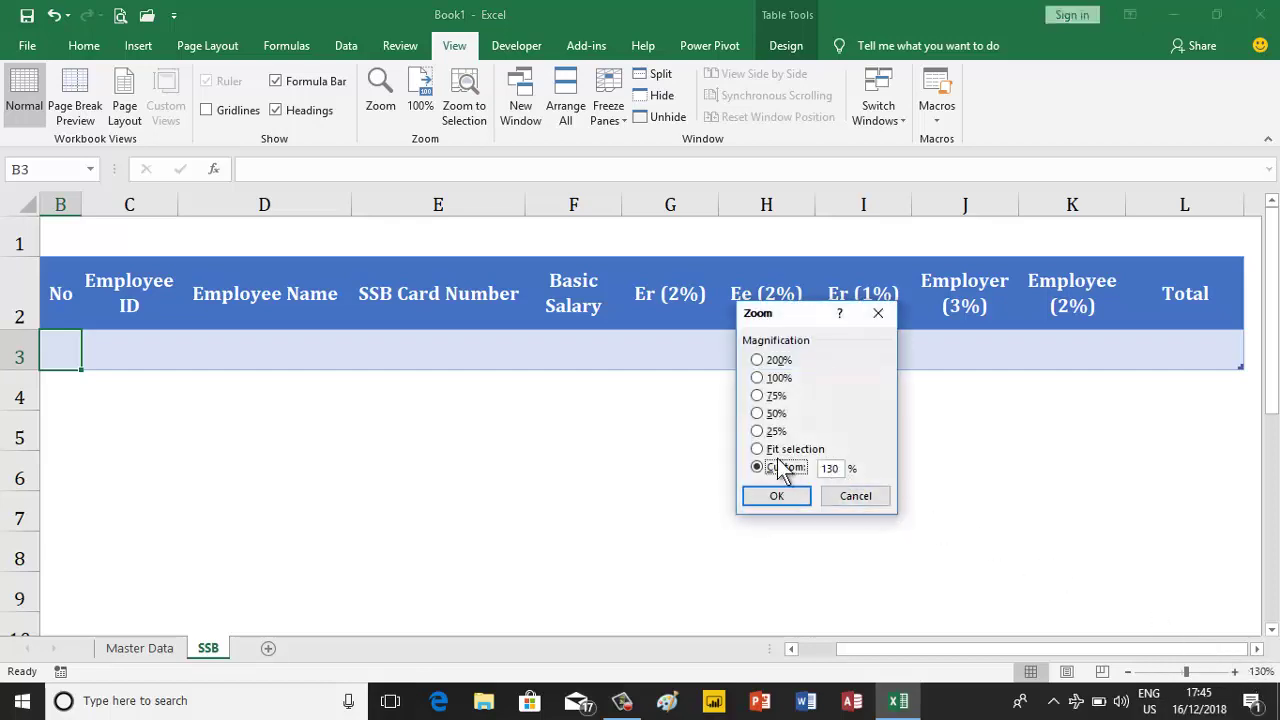
left_click_drag(842, 468, 815, 465)
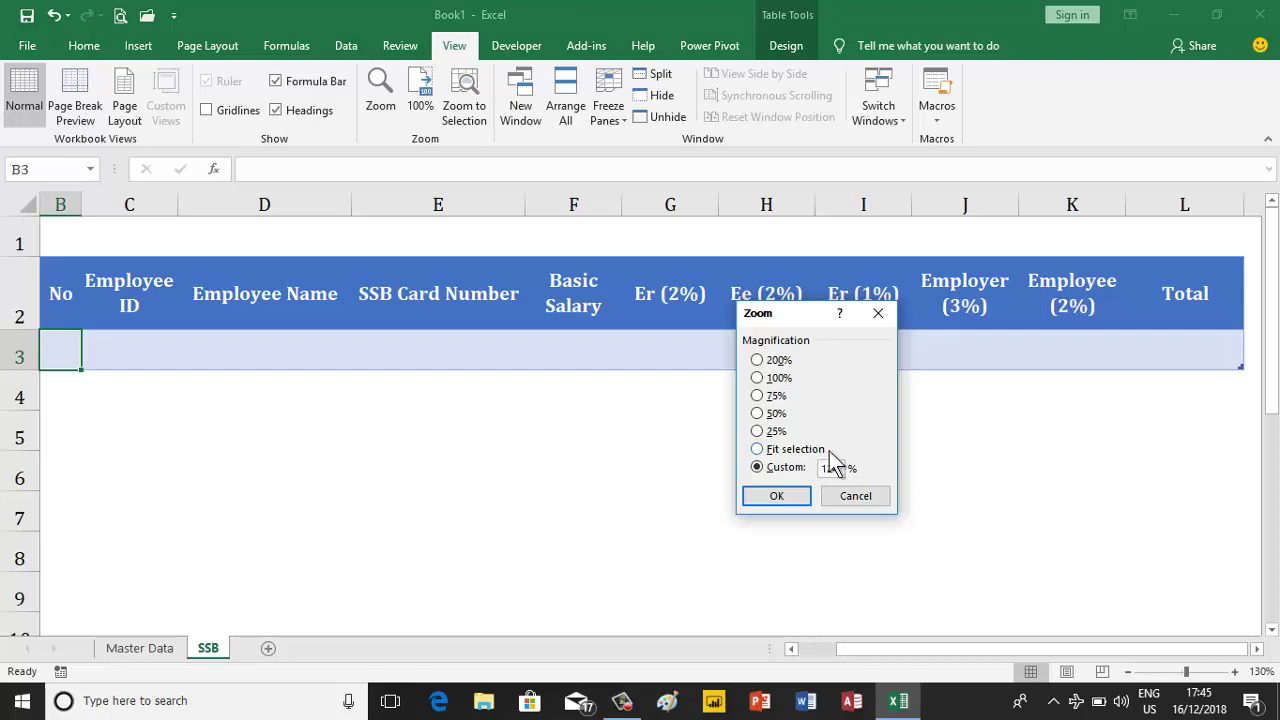
type("24")
left_click(777, 496)
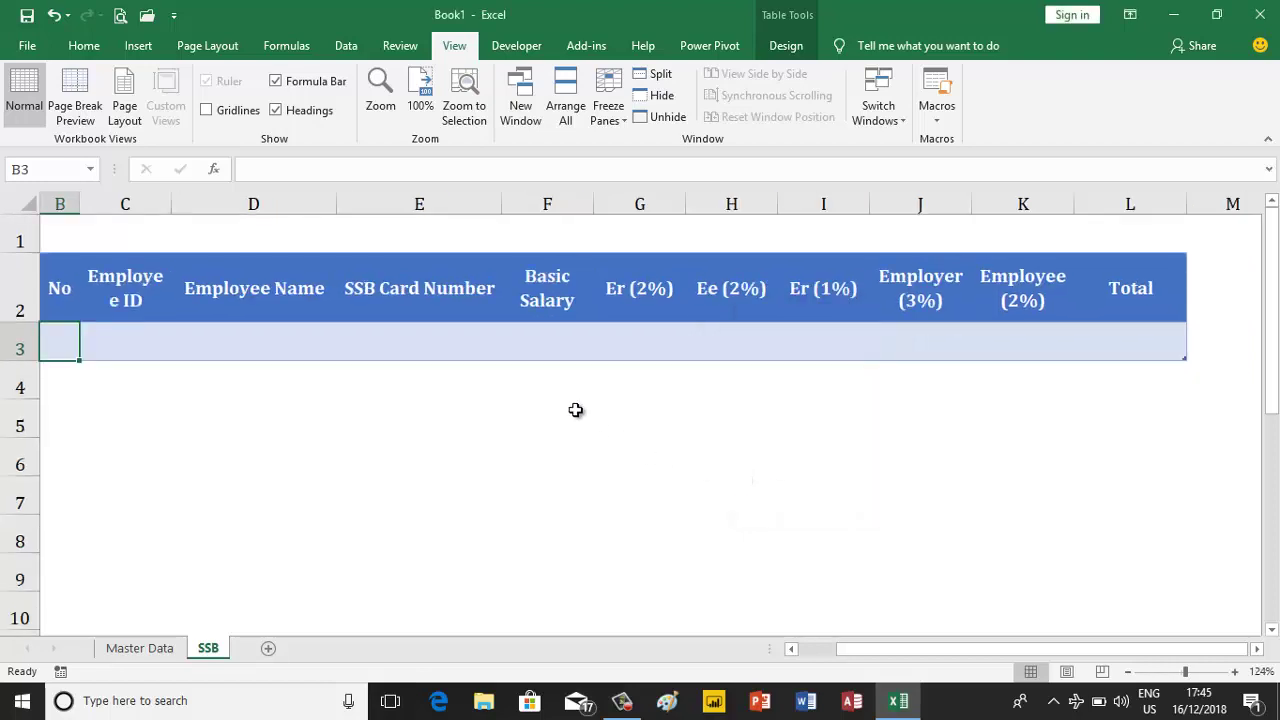
key("ctrl+Home")
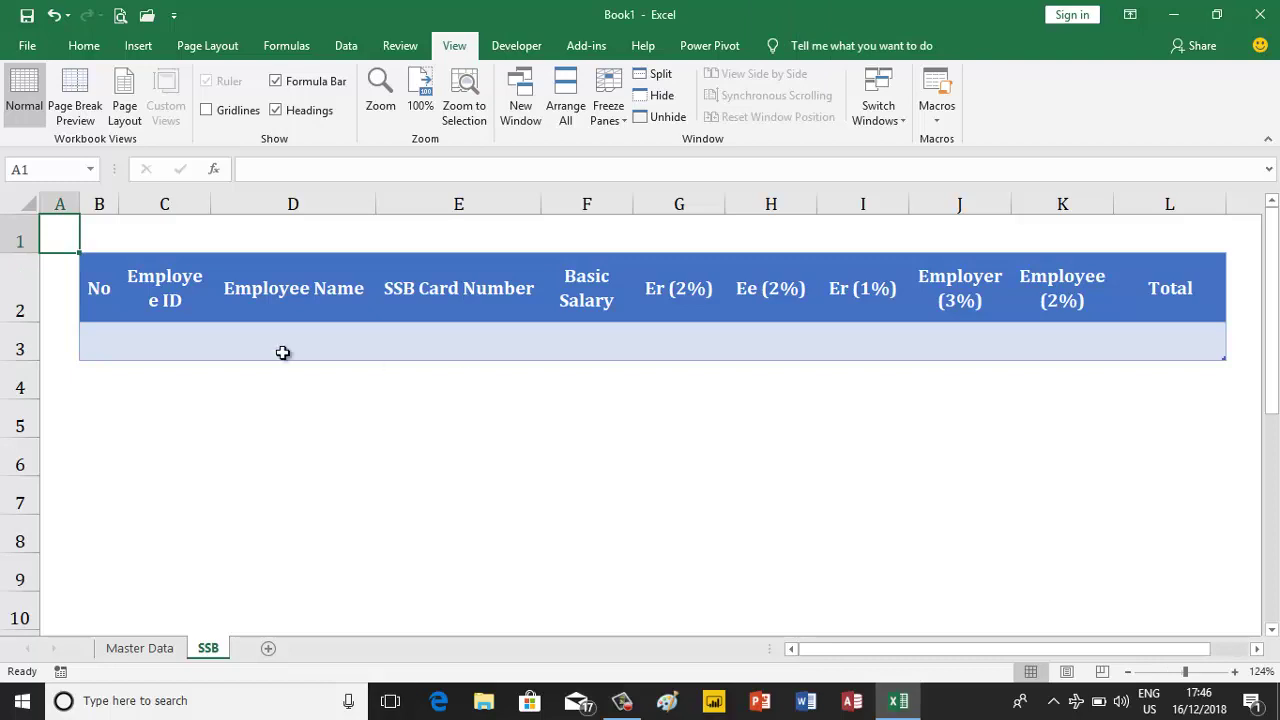
- Rename the table from Table2 to SSBData
left_click(90, 285)
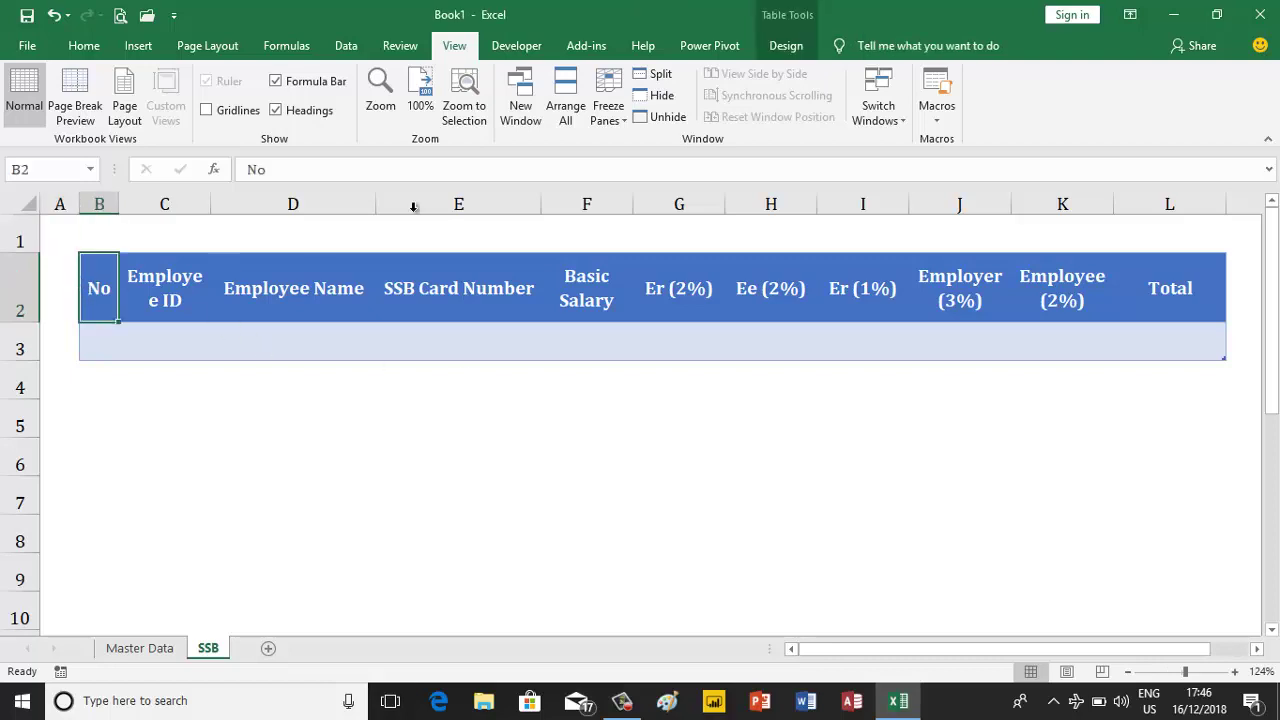
left_click(768, 43)
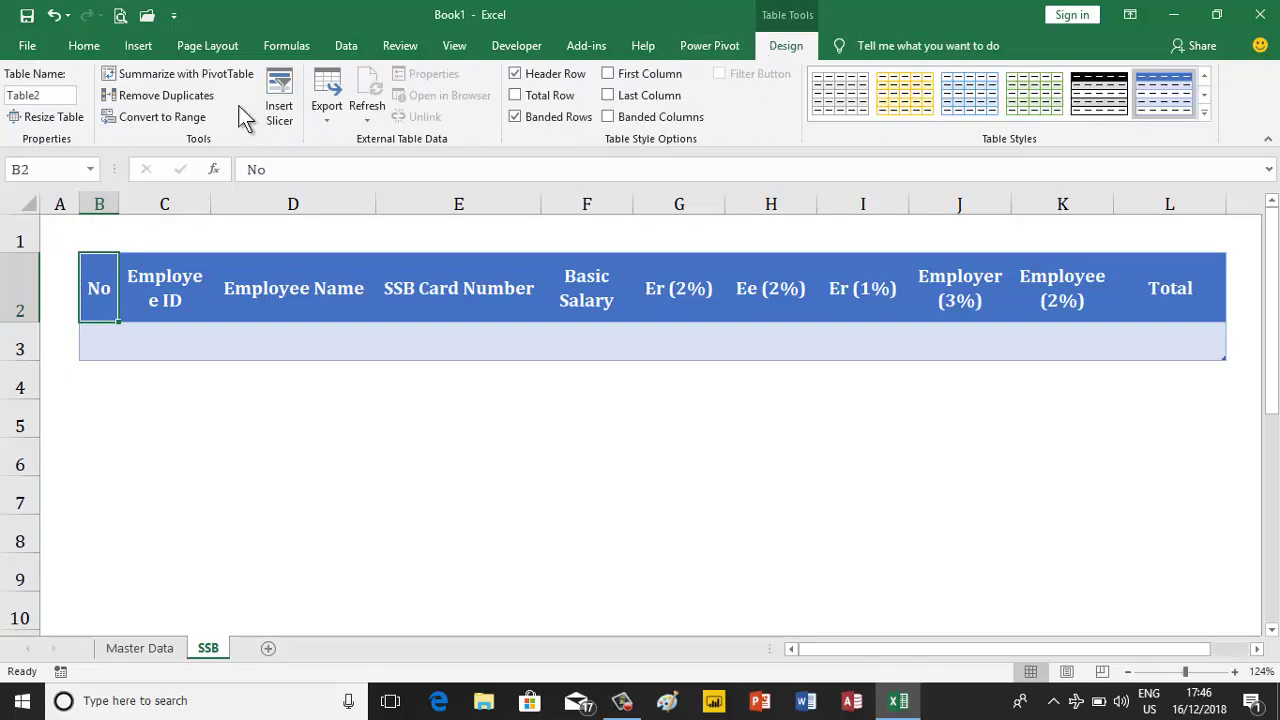
left_click(59, 97)
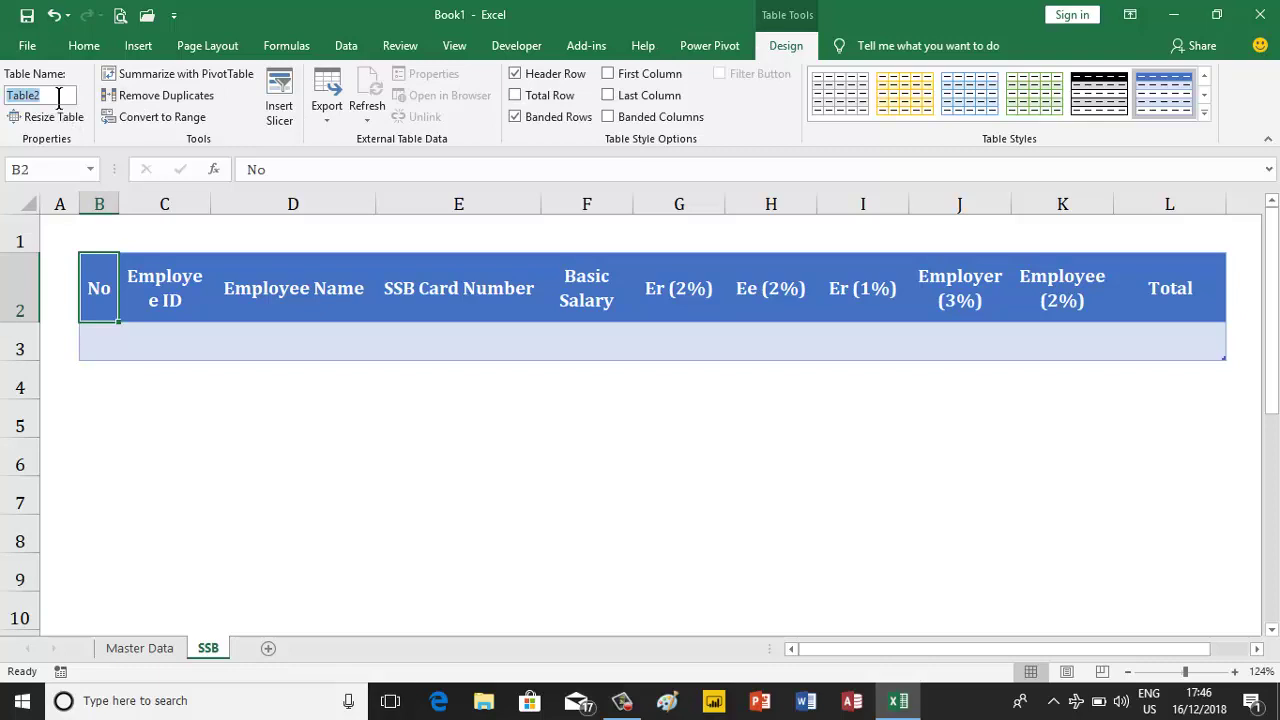
key("BackSpace")
type("SSBData")
key("Return")
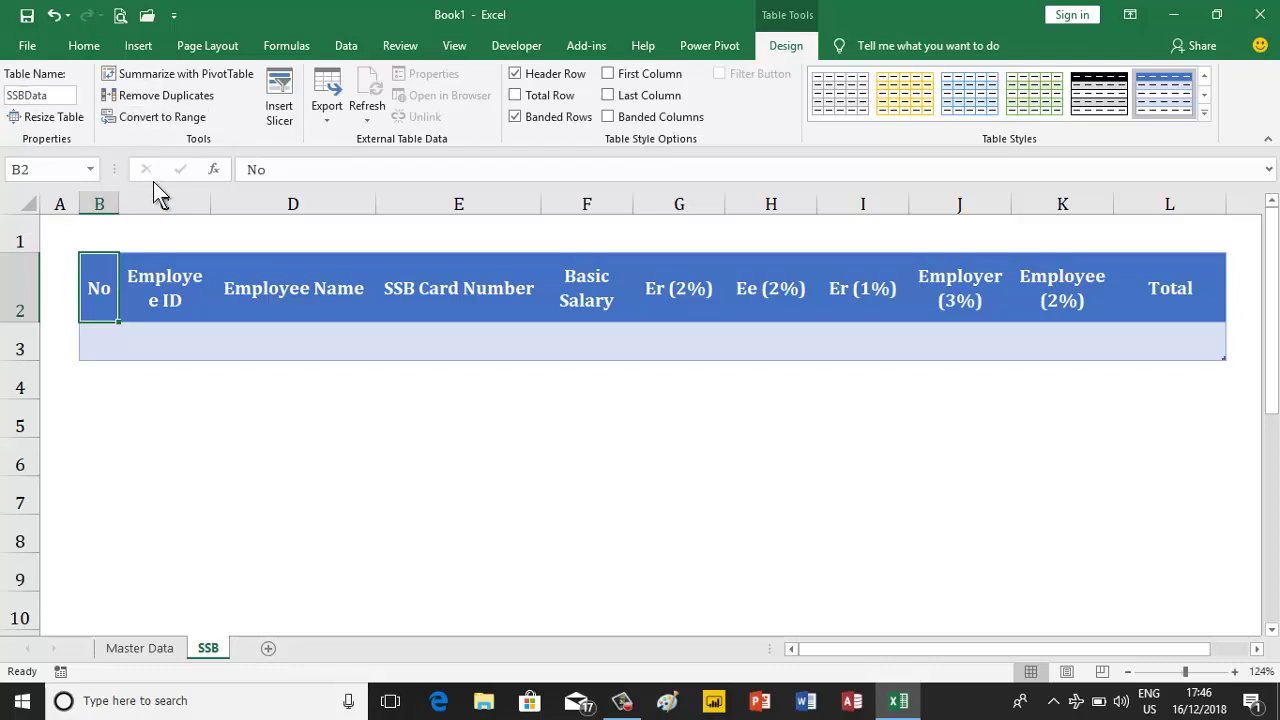
- Widen column C to width 9
left_click(166, 200)
right_click(183, 207)
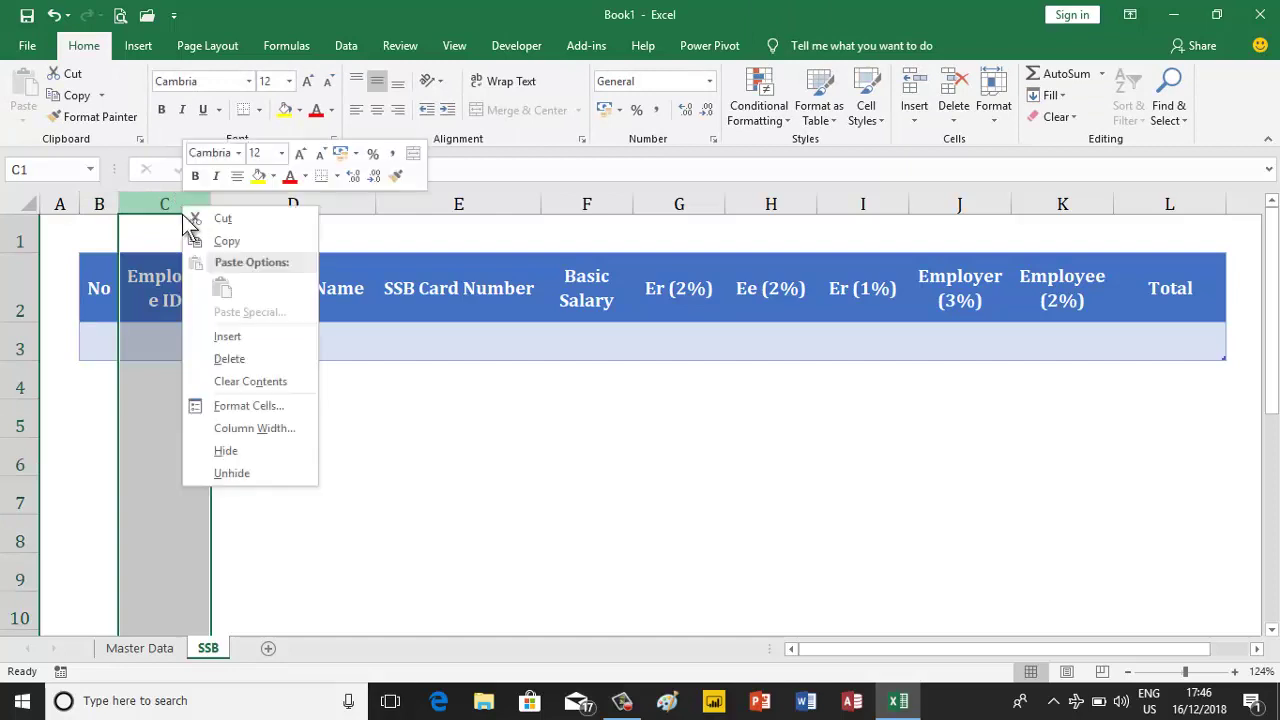
left_click(258, 426)
type("9")
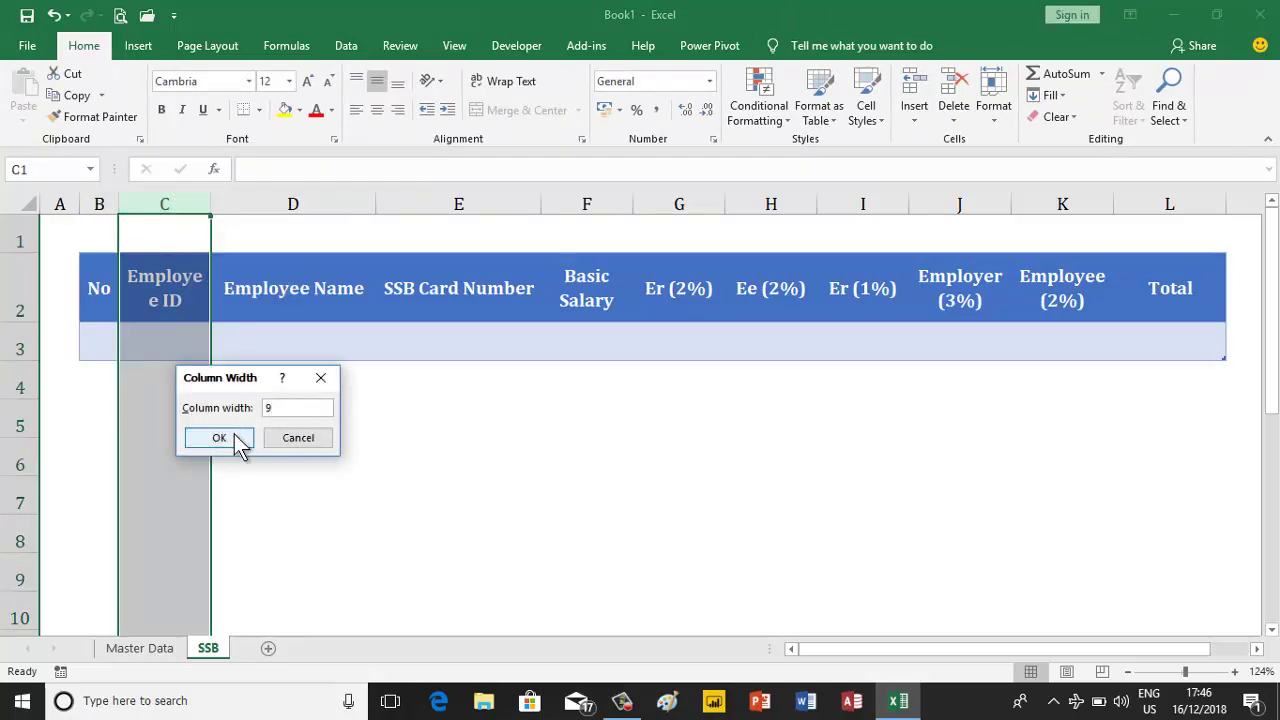
left_click(236, 438)
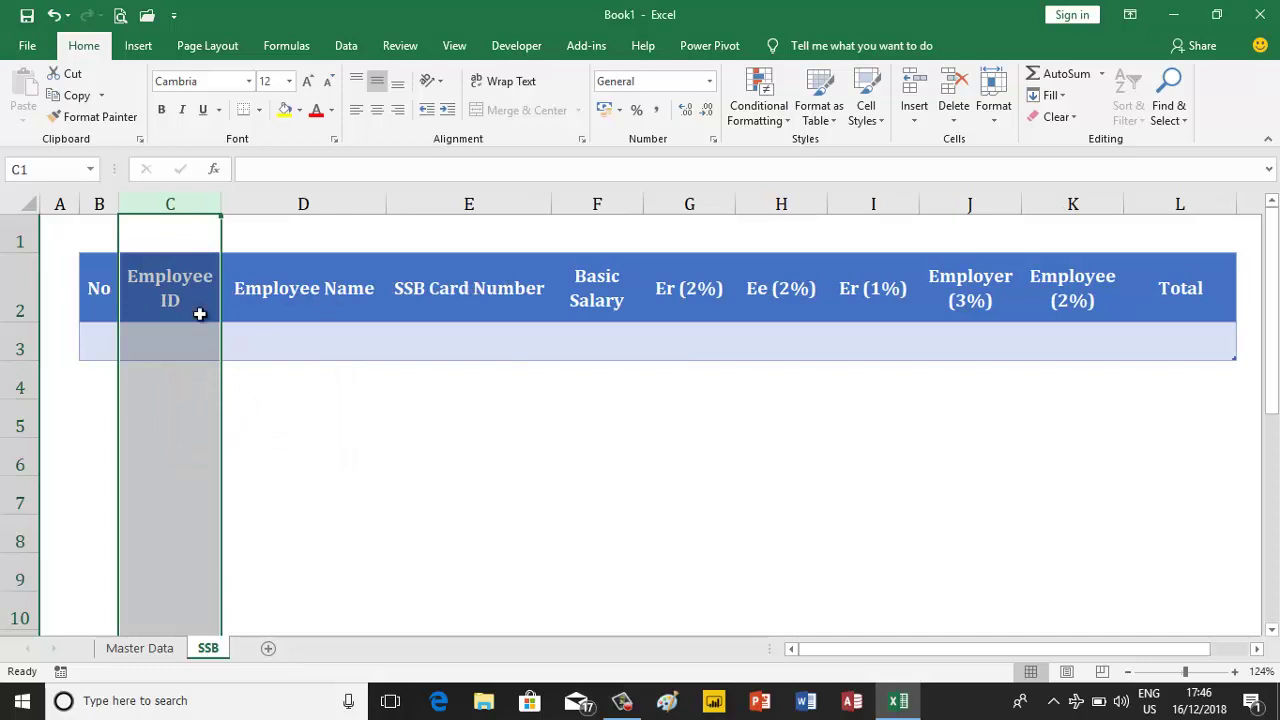
left_click(104, 338)
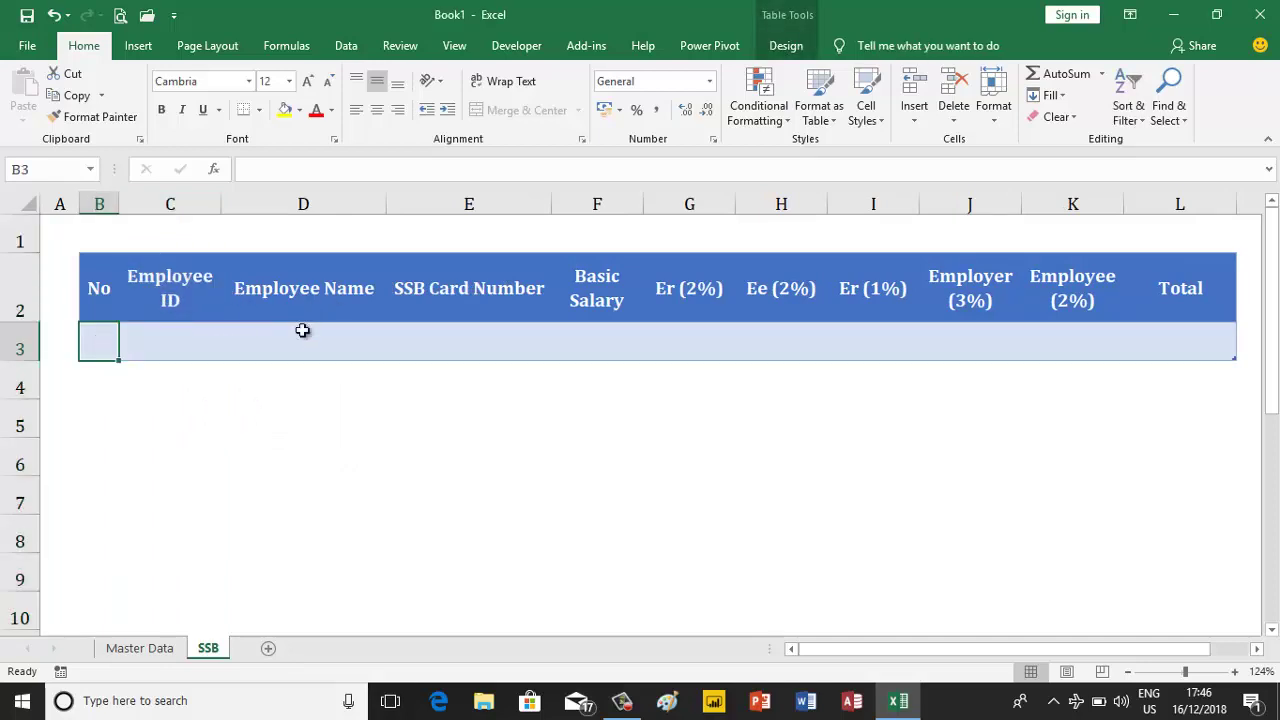
- Apply the green table style to SSBData, checking it against the Master Data table
left_click(170, 650)
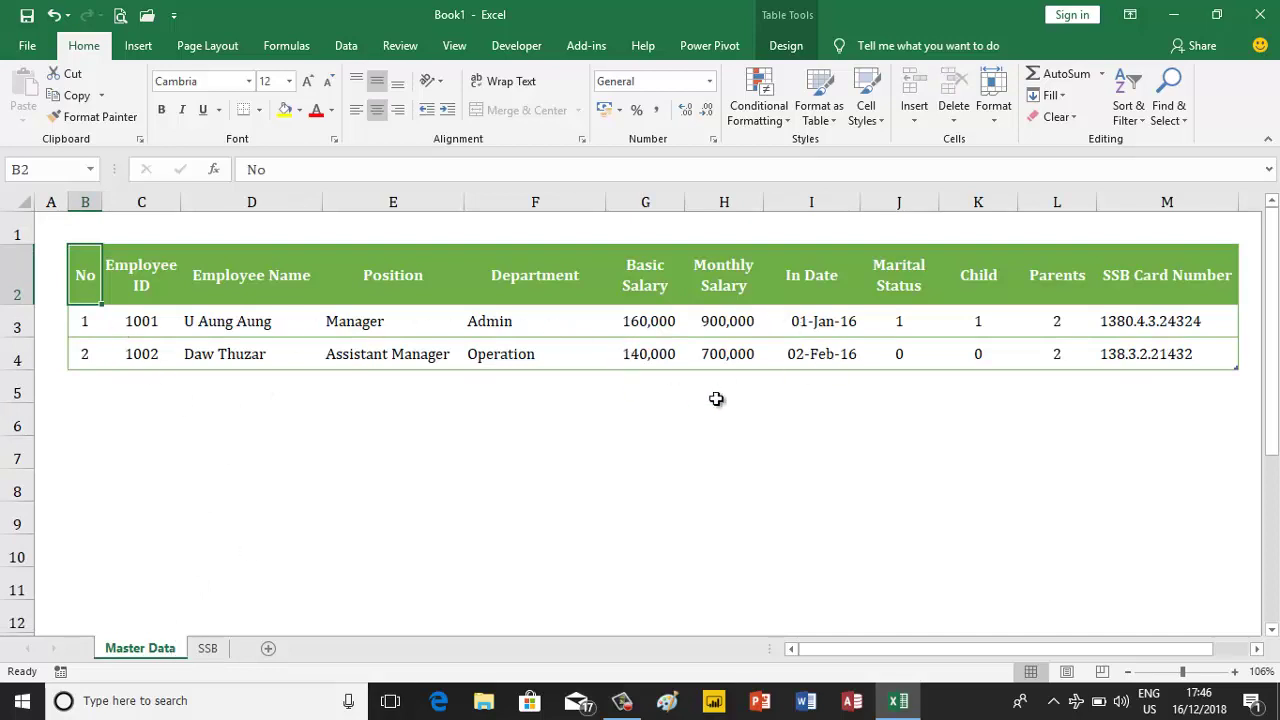
left_click(208, 648)
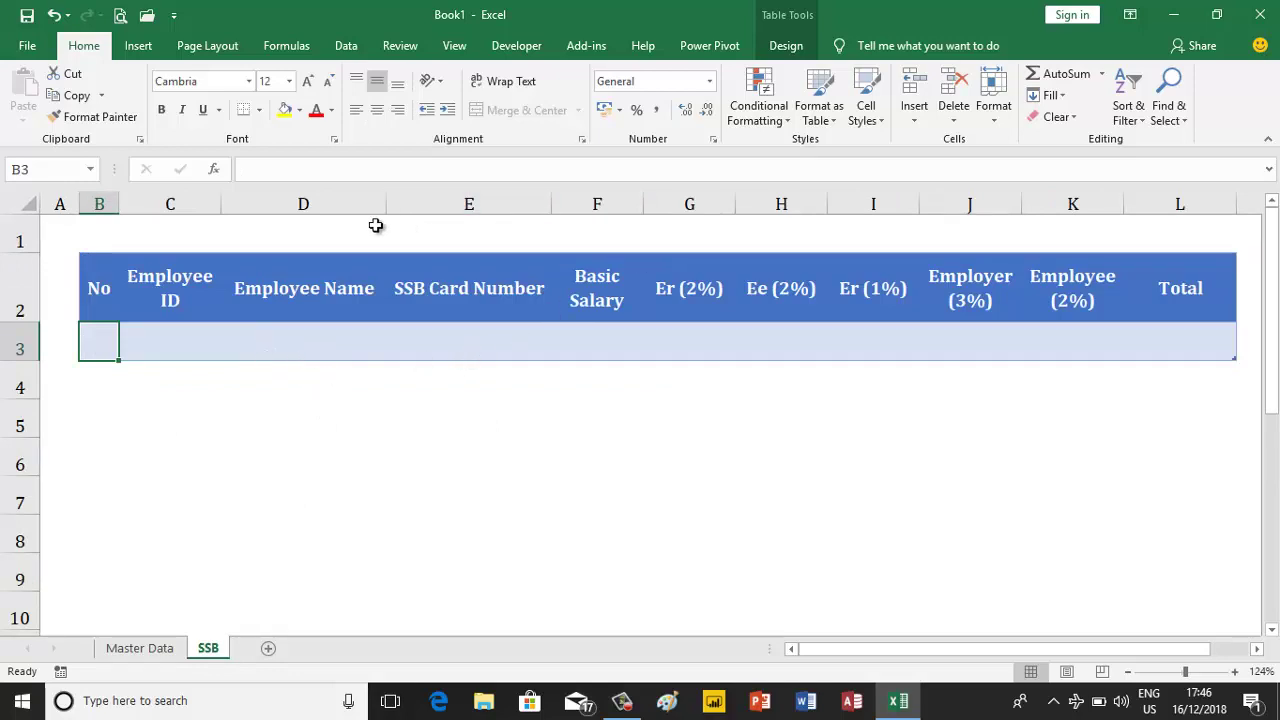
left_click(786, 46)
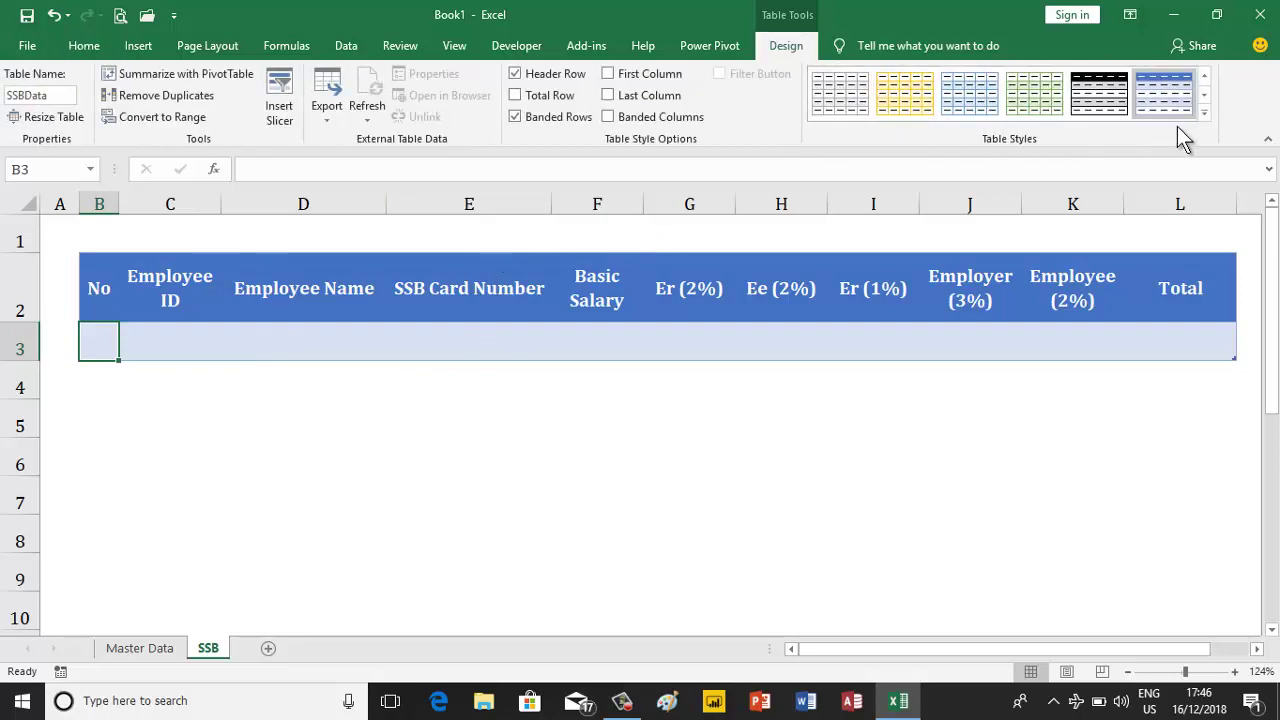
left_click(1203, 113)
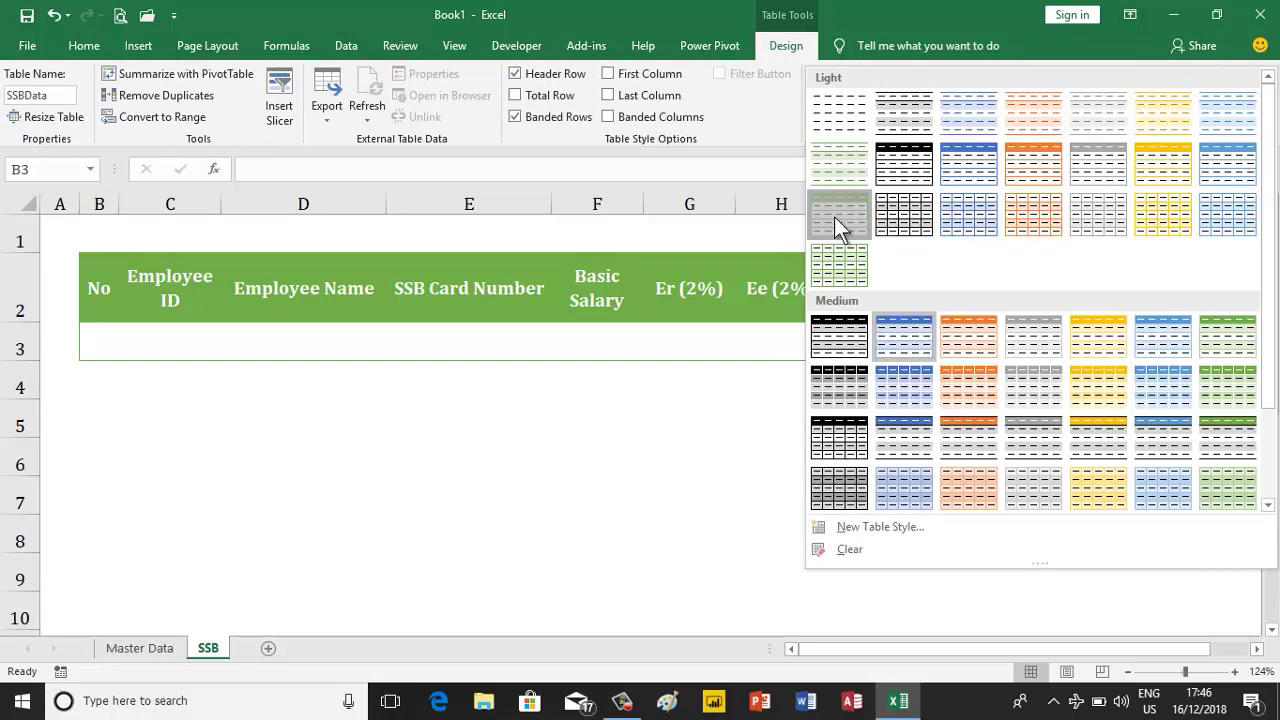
left_click(834, 217)
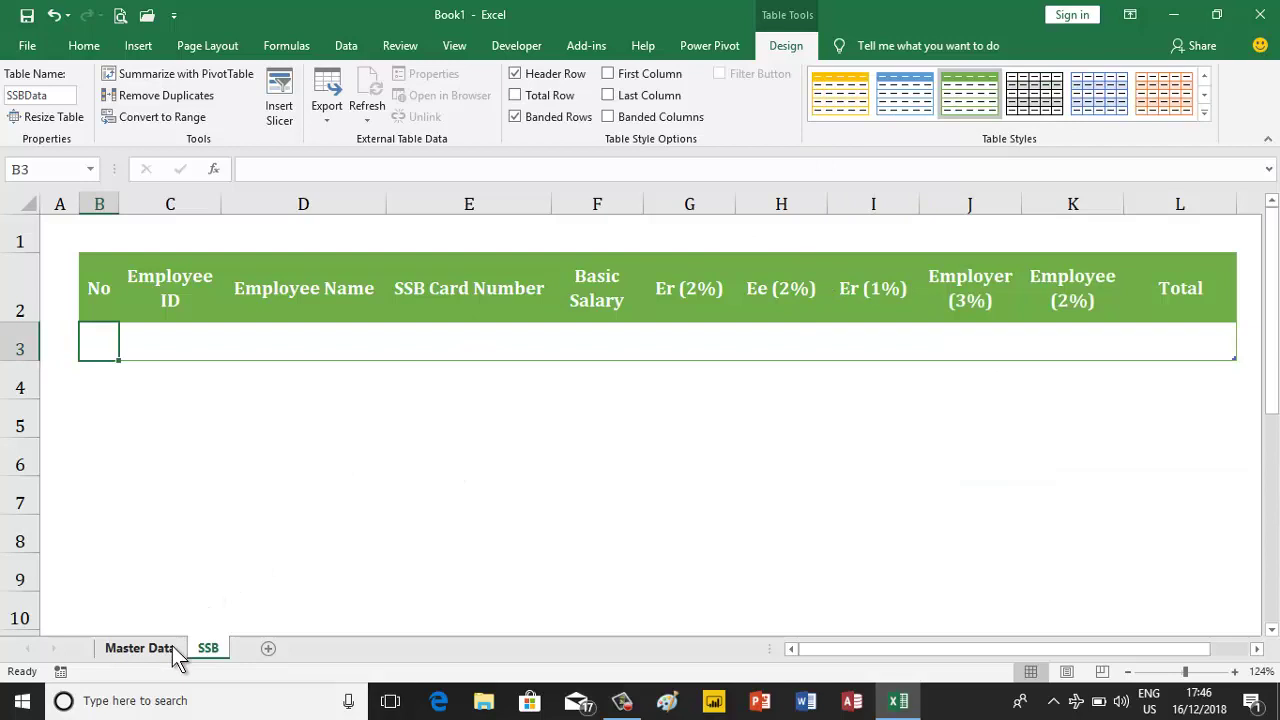
left_click(140, 648)
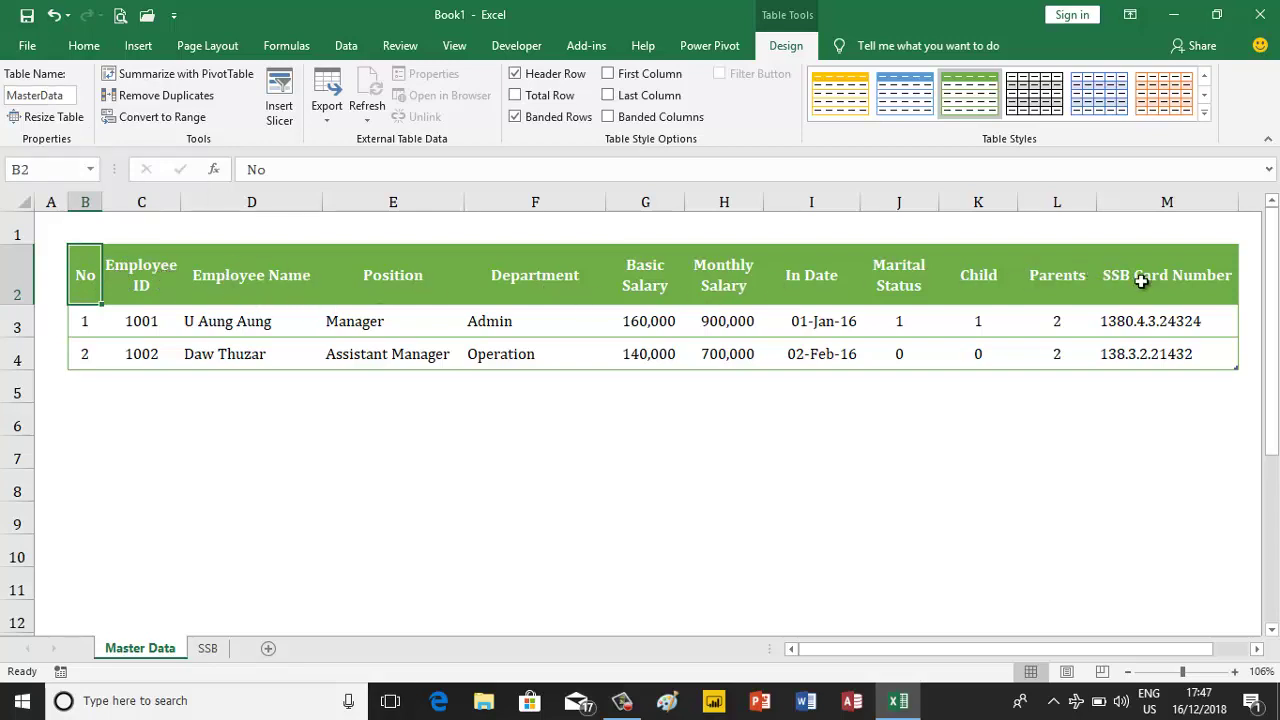
left_click(210, 649)
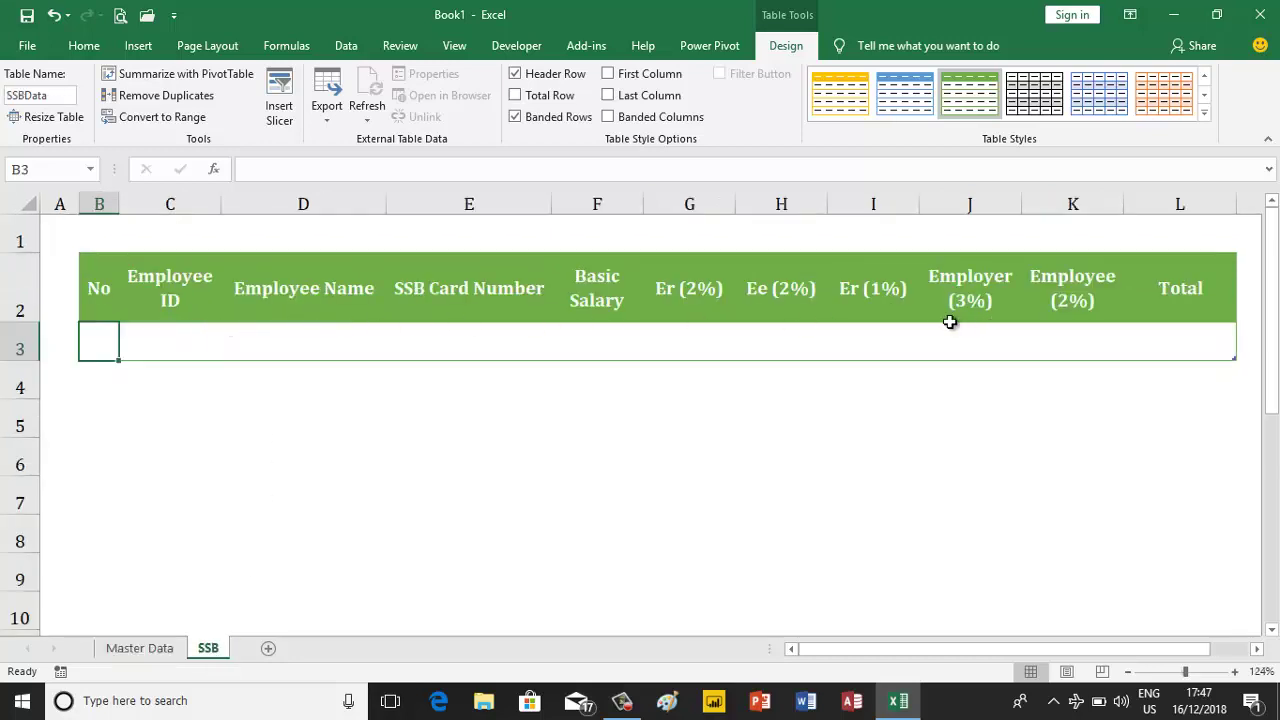
- Enter =MasterData[Employee ID] in C3
left_click(161, 343)
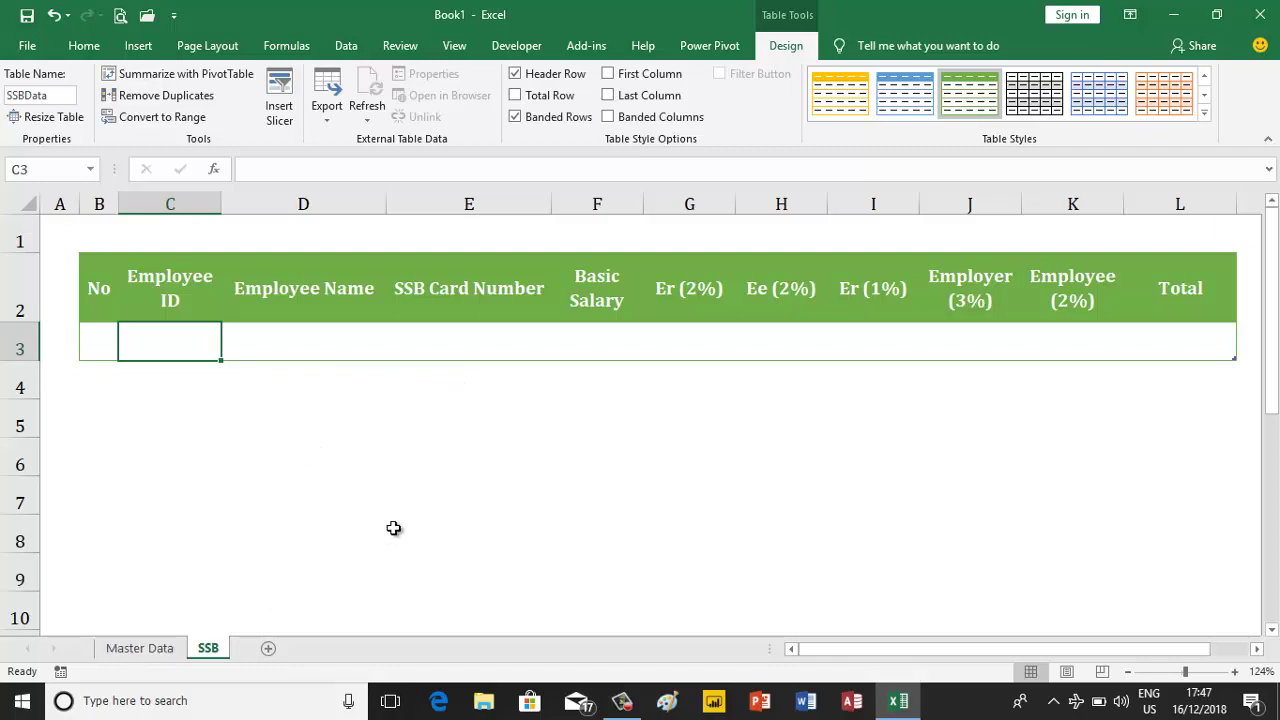
type("=")
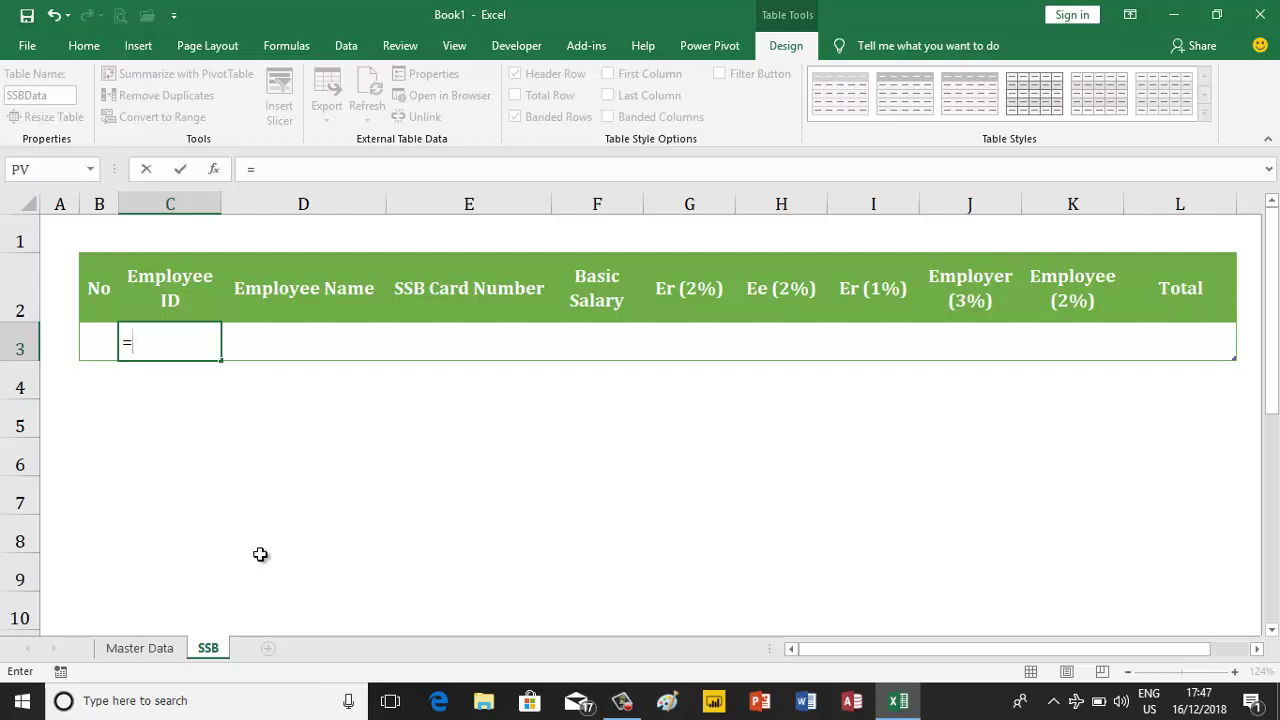
type("mas")
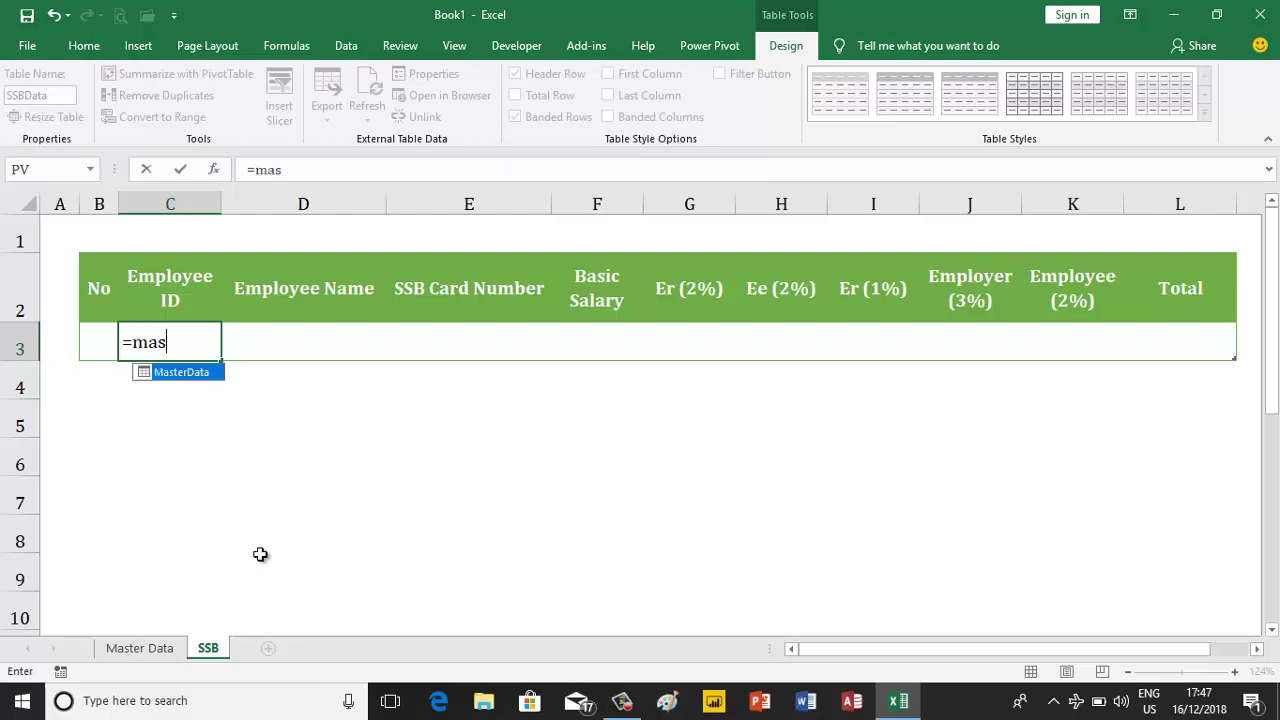
double_click(197, 378)
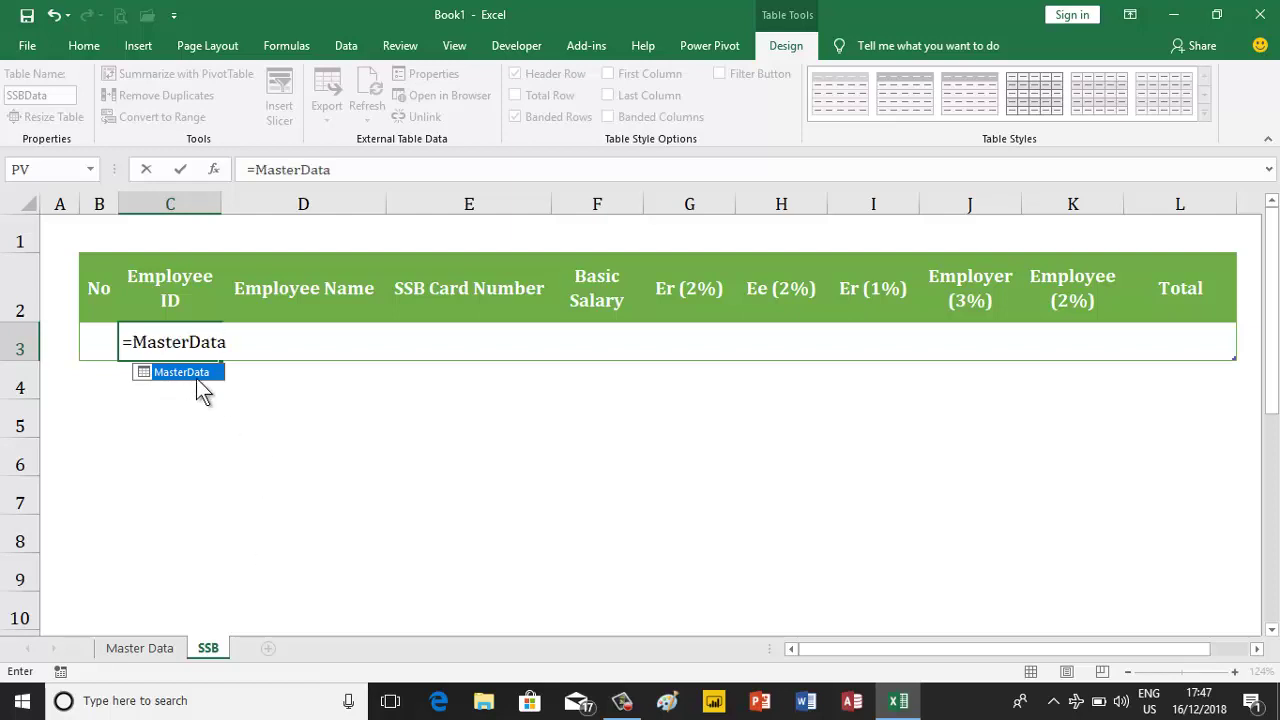
type("[")
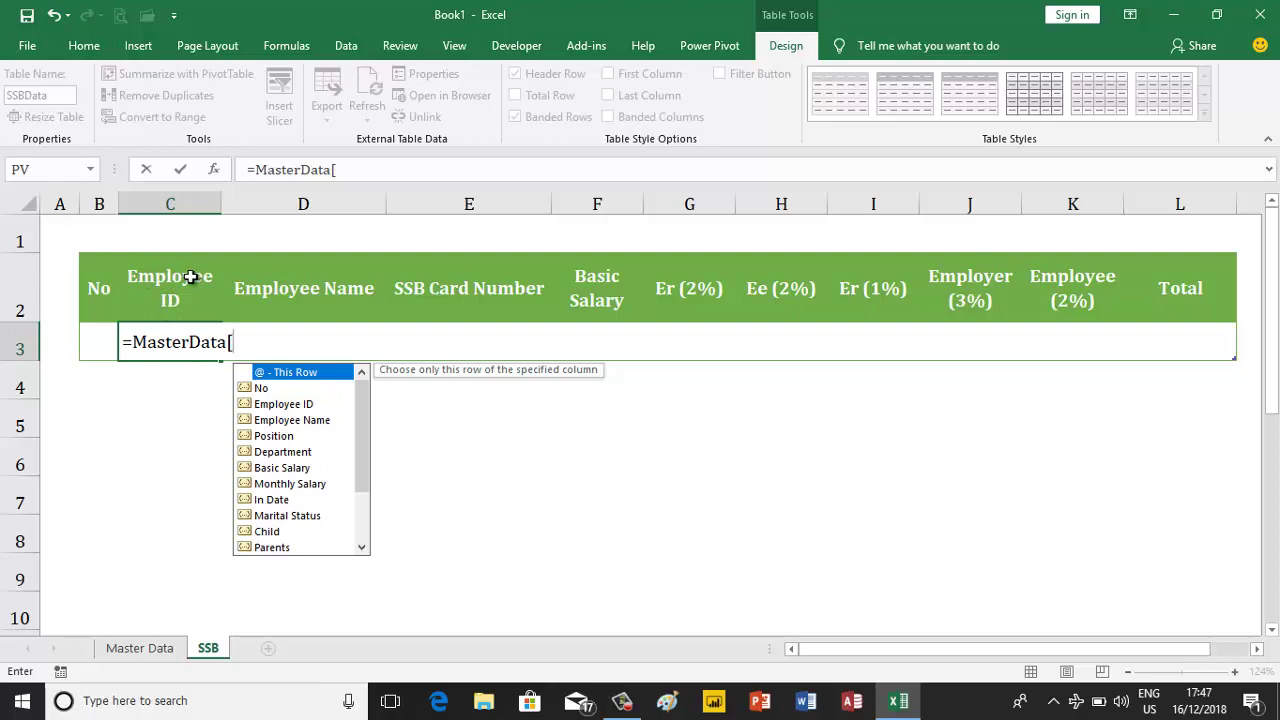
key("Down")
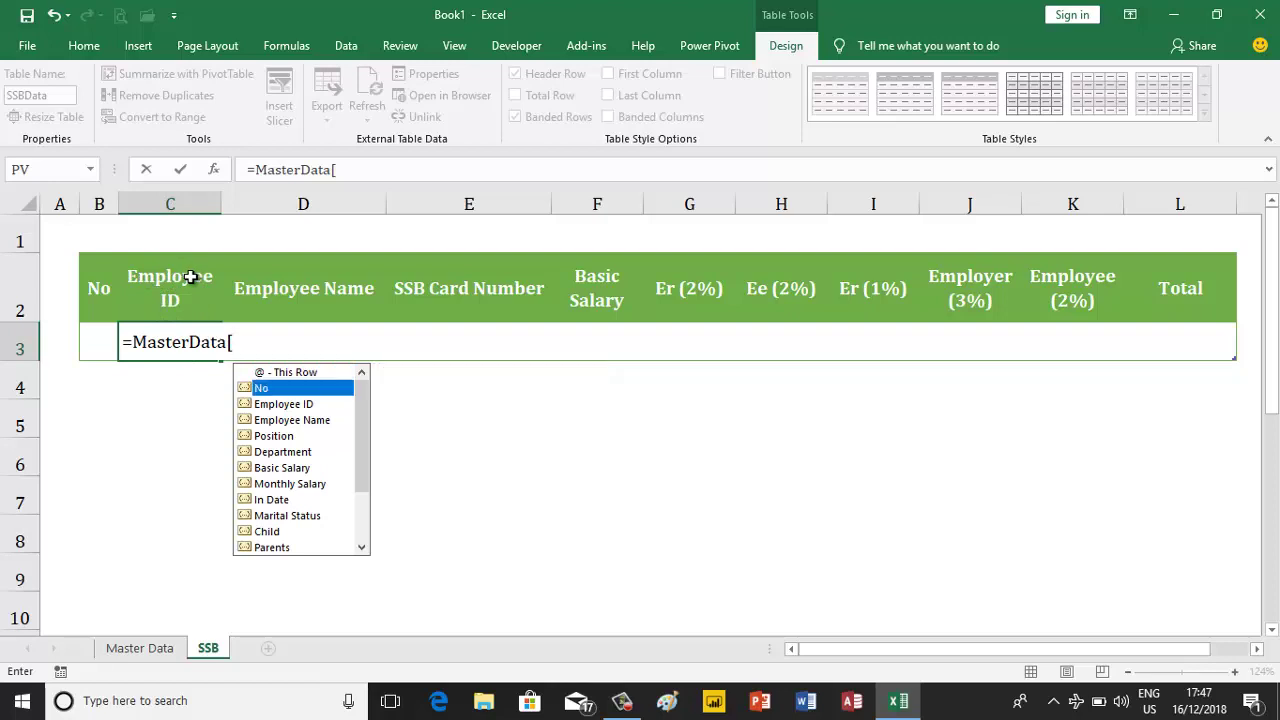
key("Down")
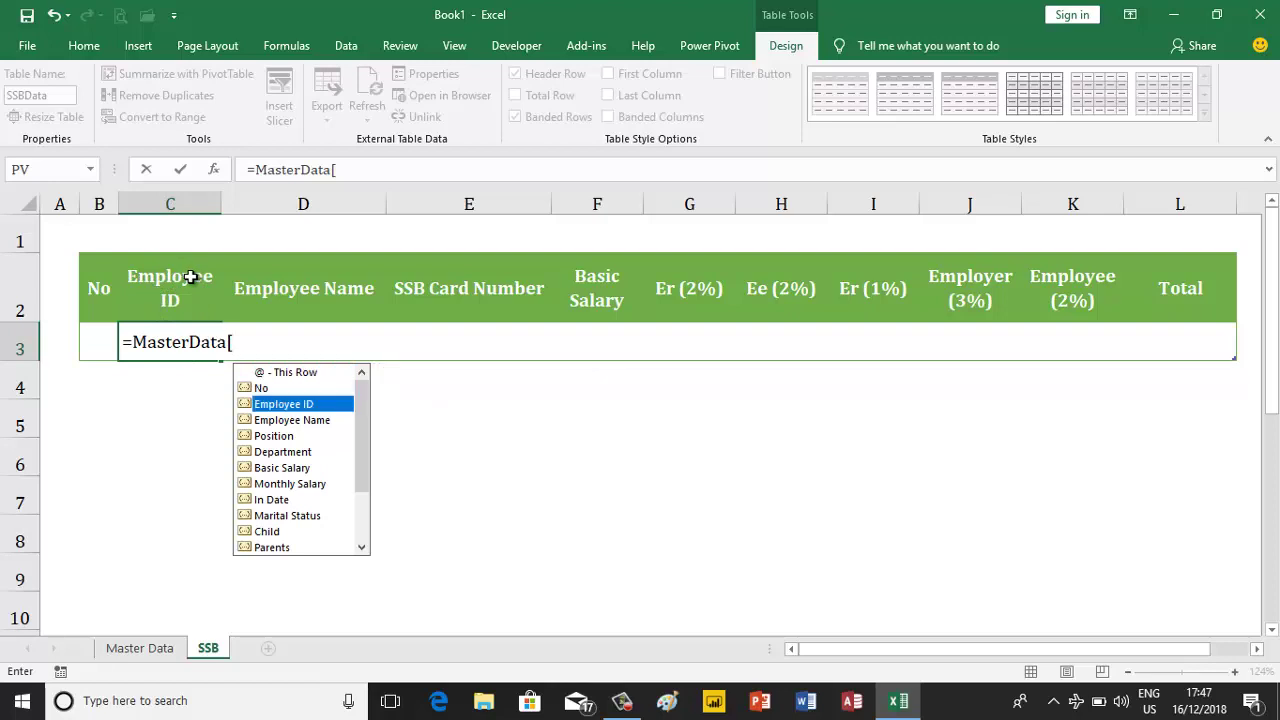
key("Tab")
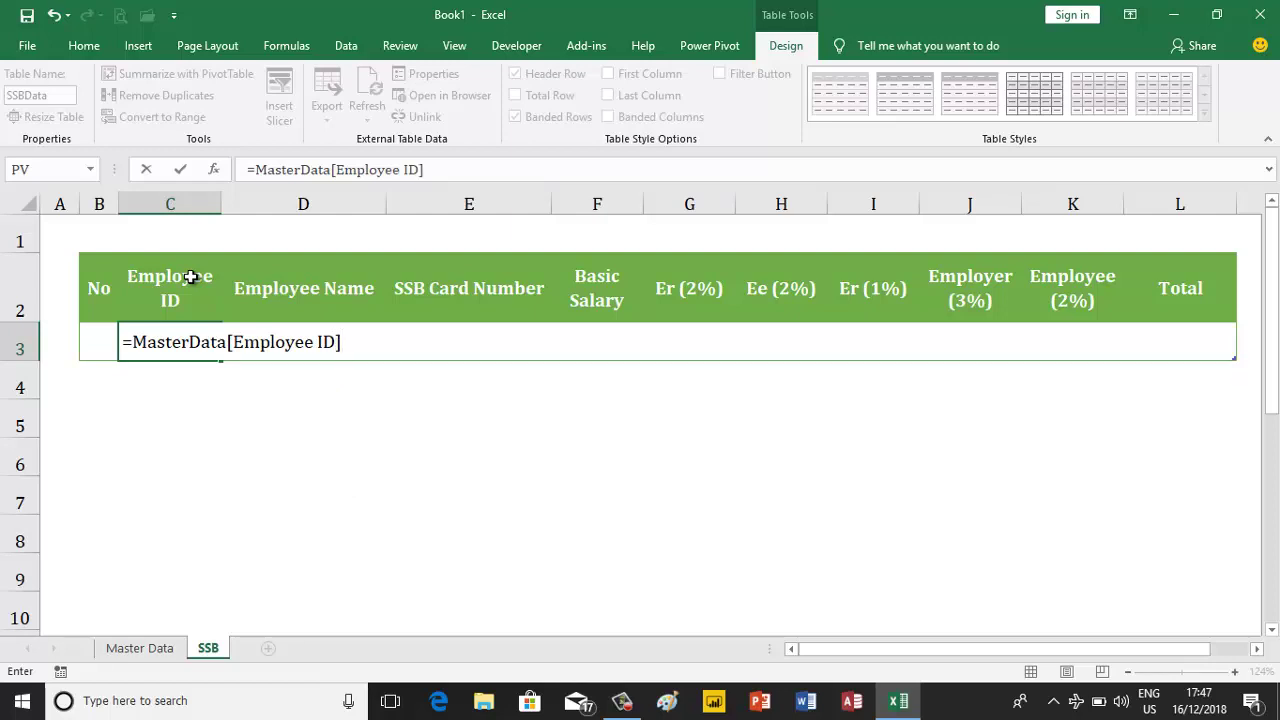
key("Return")
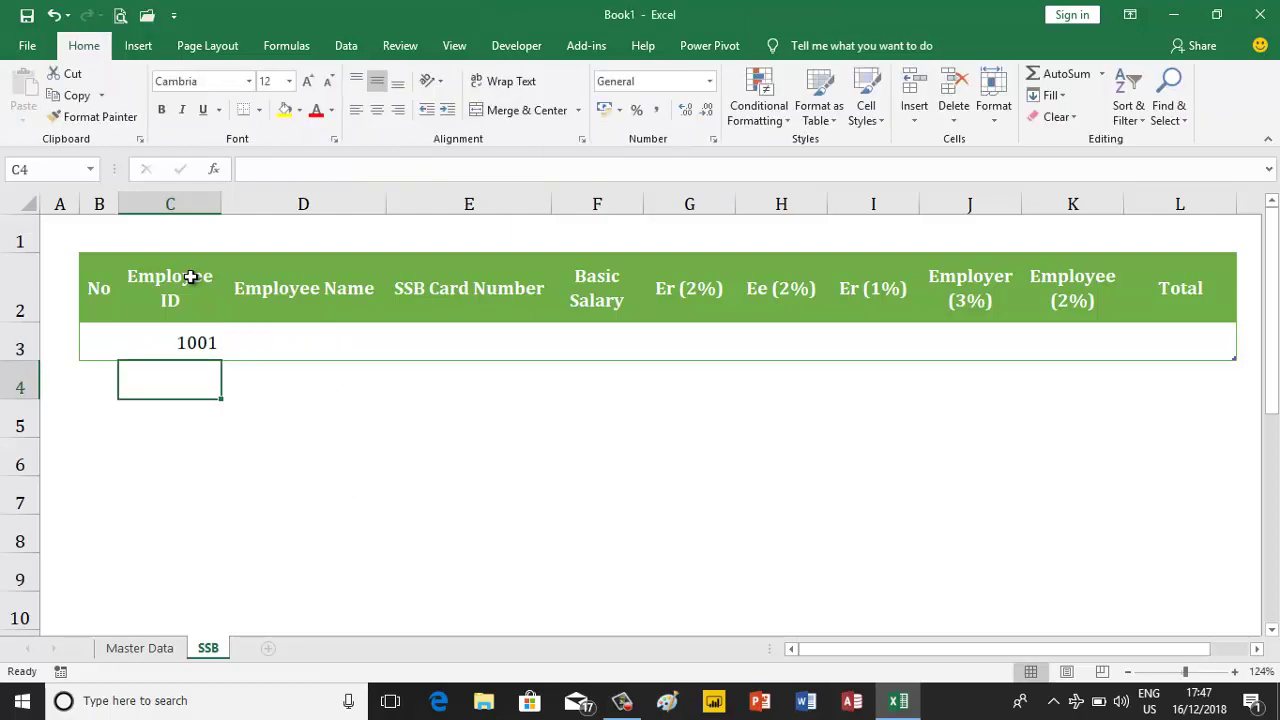
key("Up")
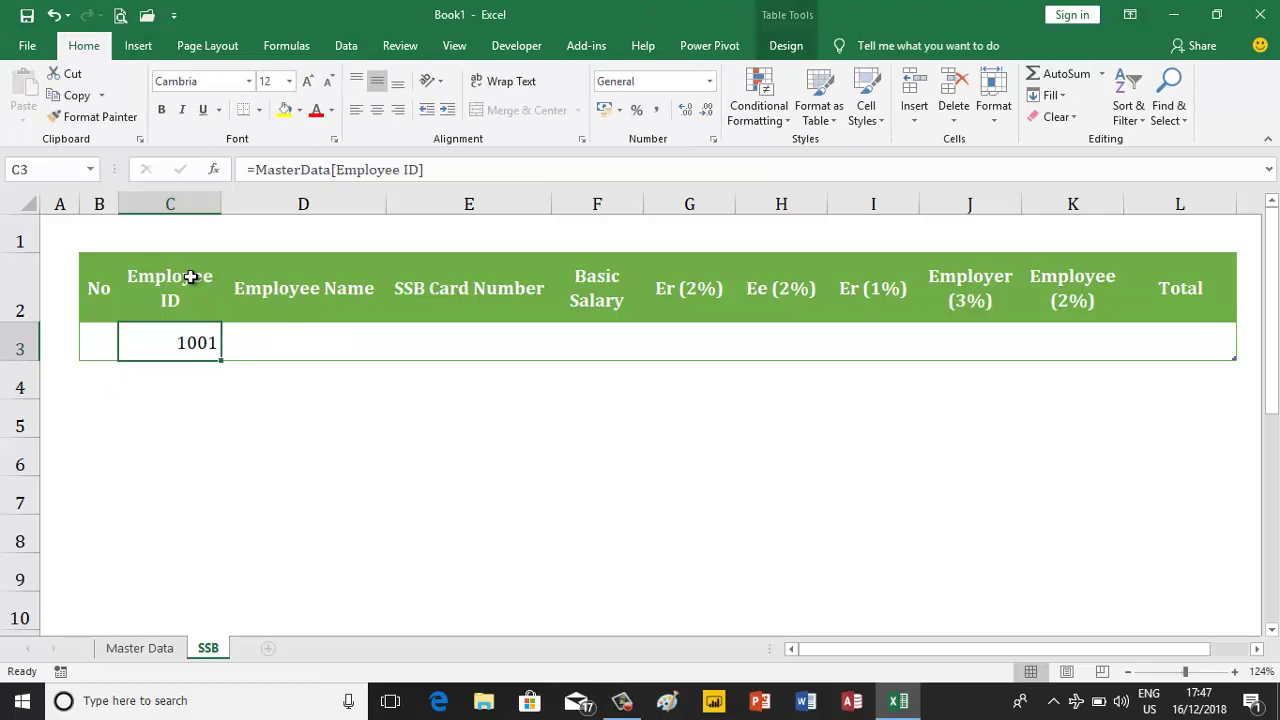
- Enter =MasterData[Employee Name] in D3
key("Right")
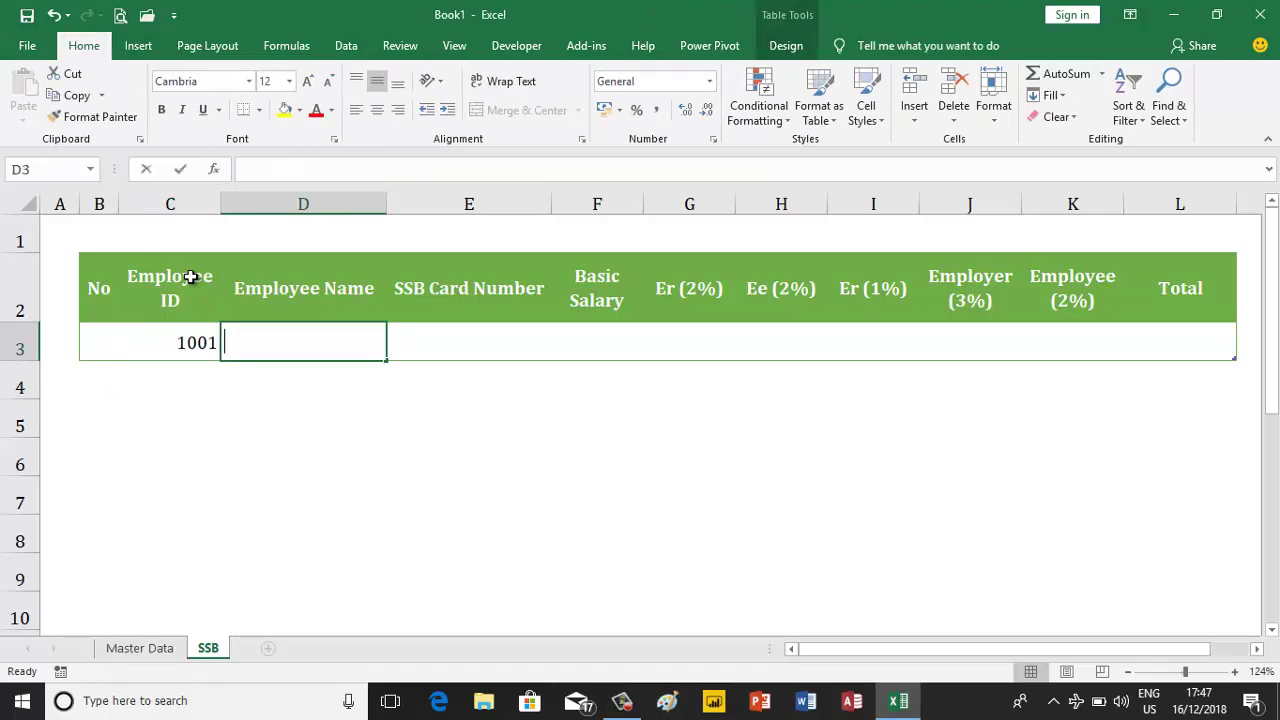
type("=mas")
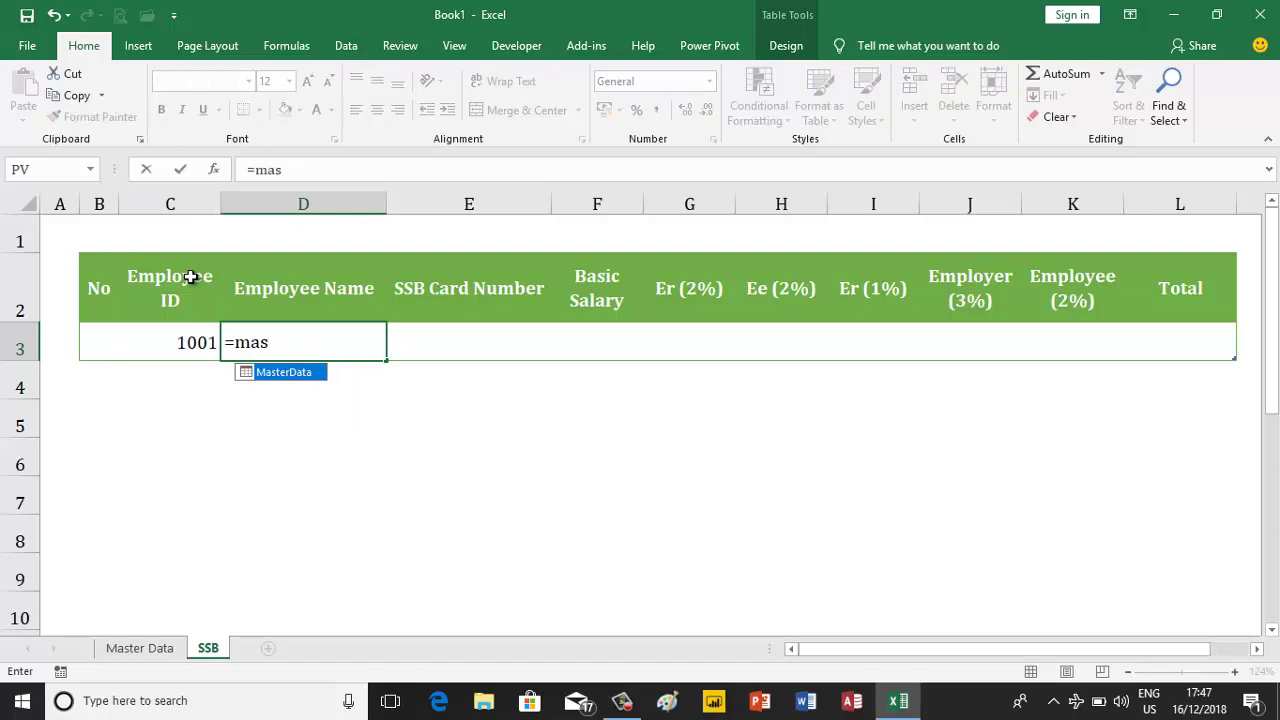
key("Tab")
type("[")
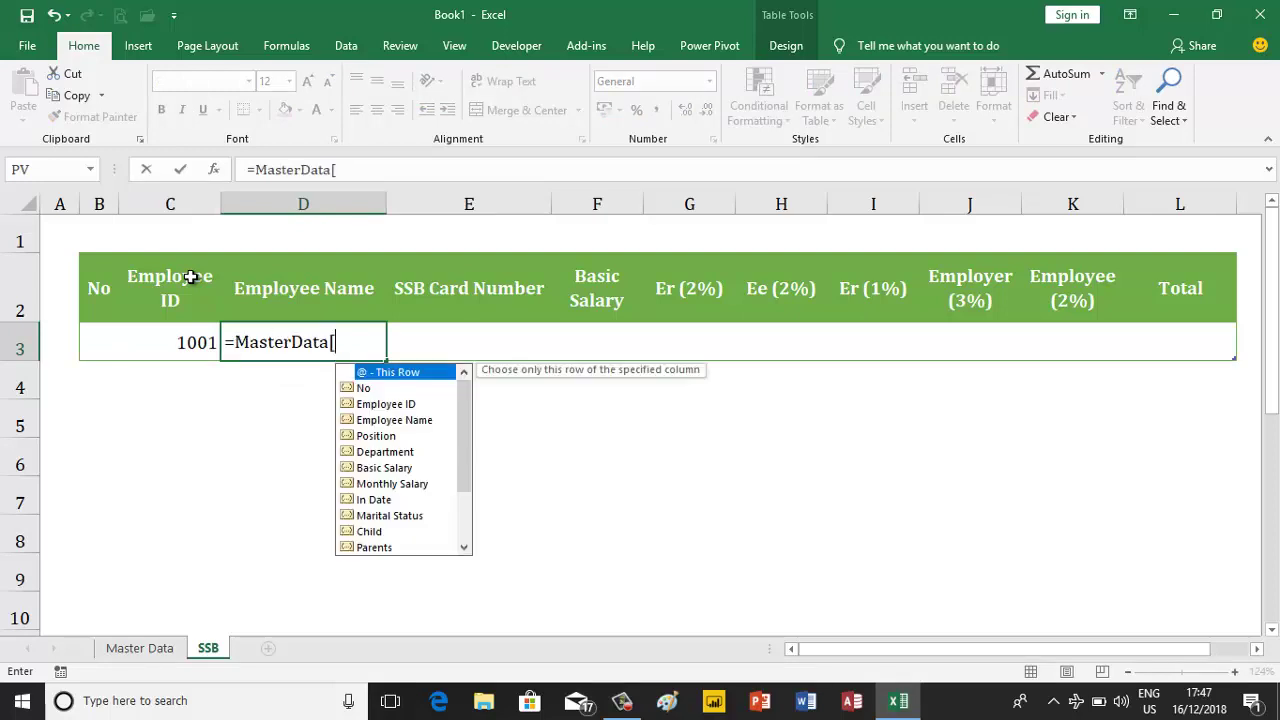
type("em")
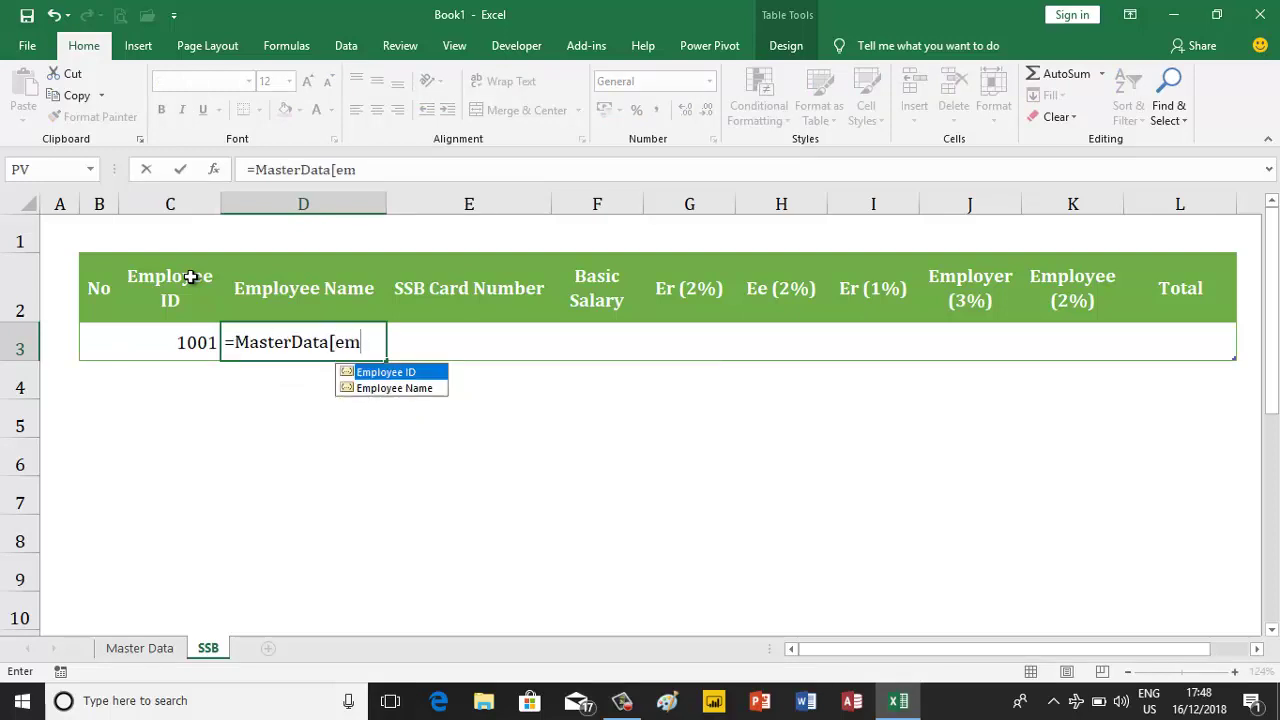
key("Down")
key("Tab")
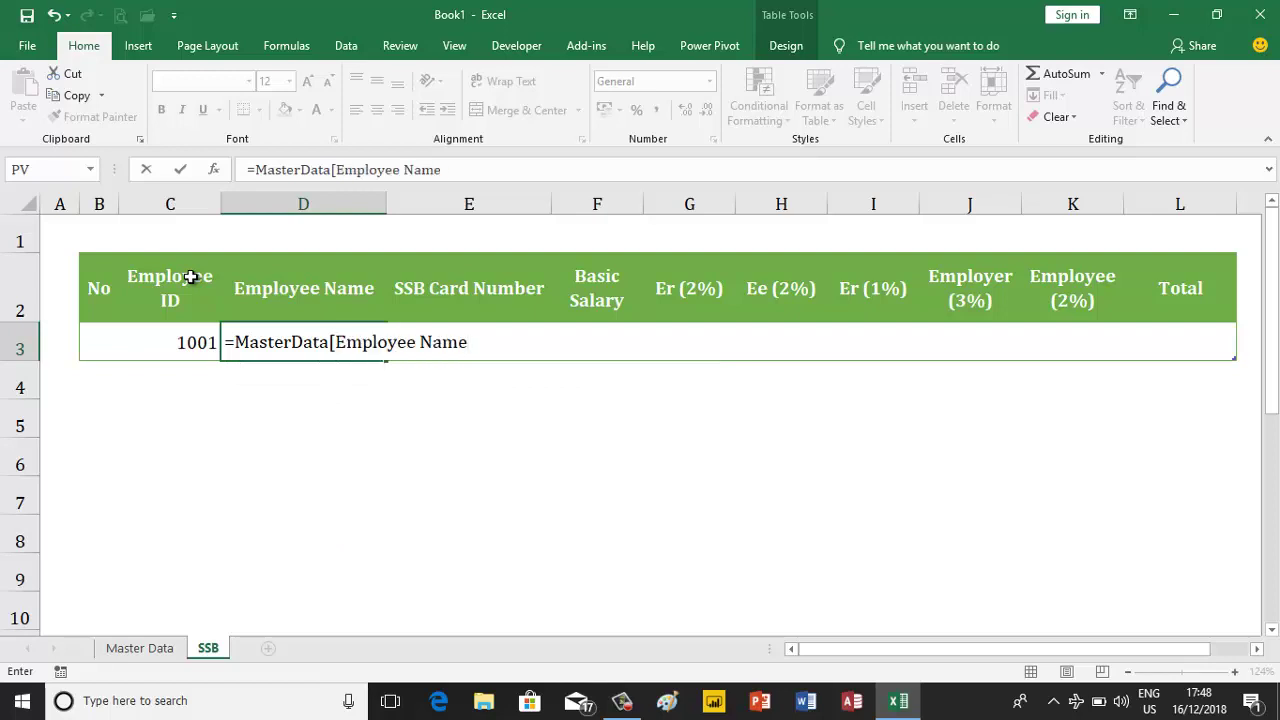
key("Return")
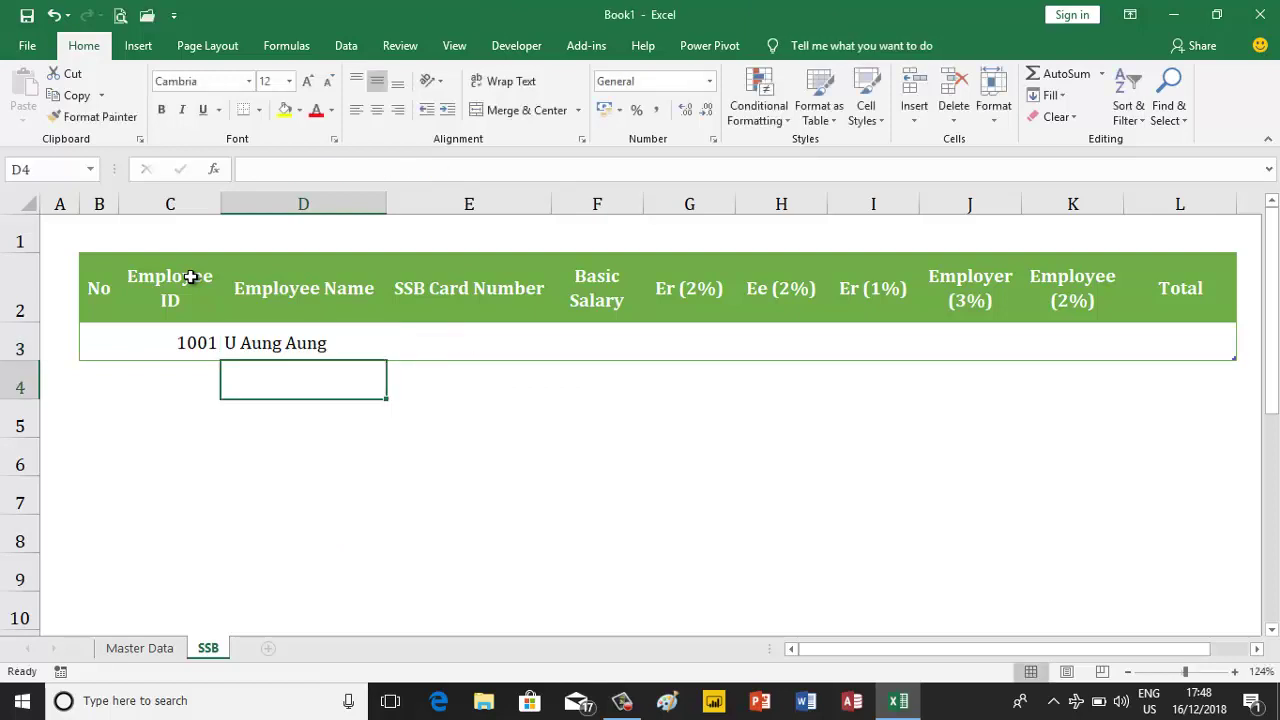
- Enter =MasterData[SSB Card Number] in E3
key("Up")
key("Right")
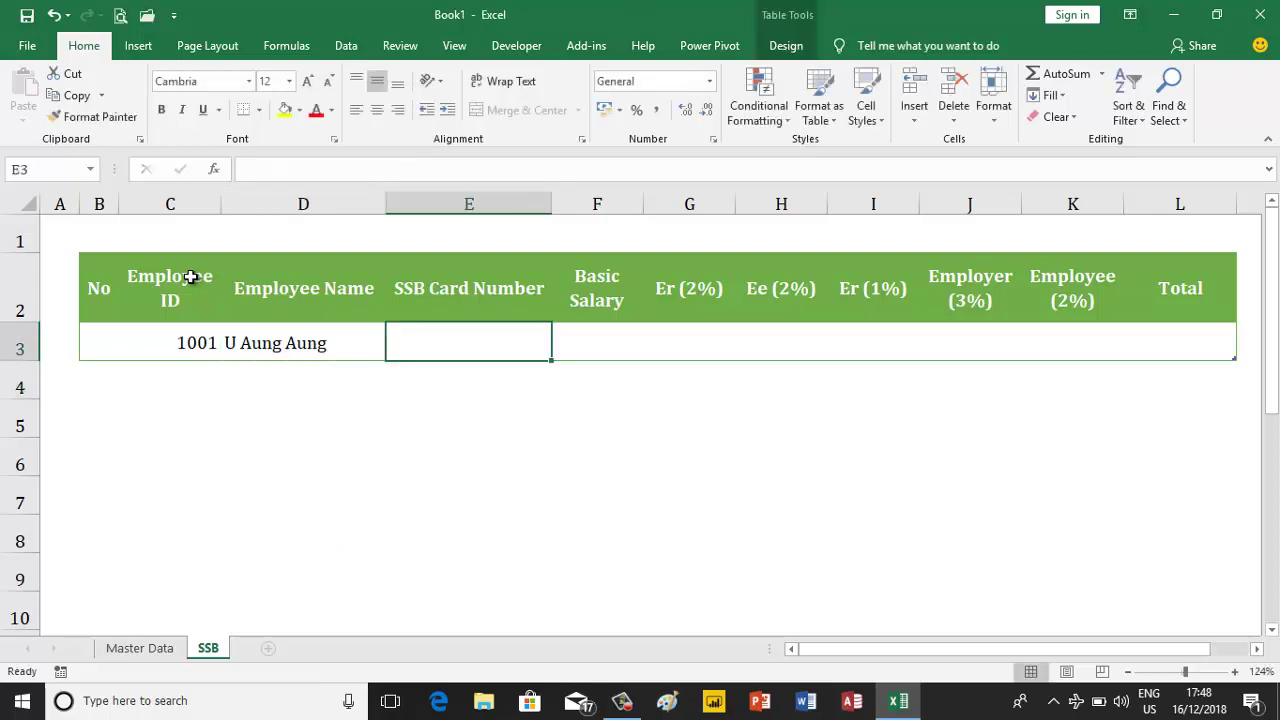
type("=mas")
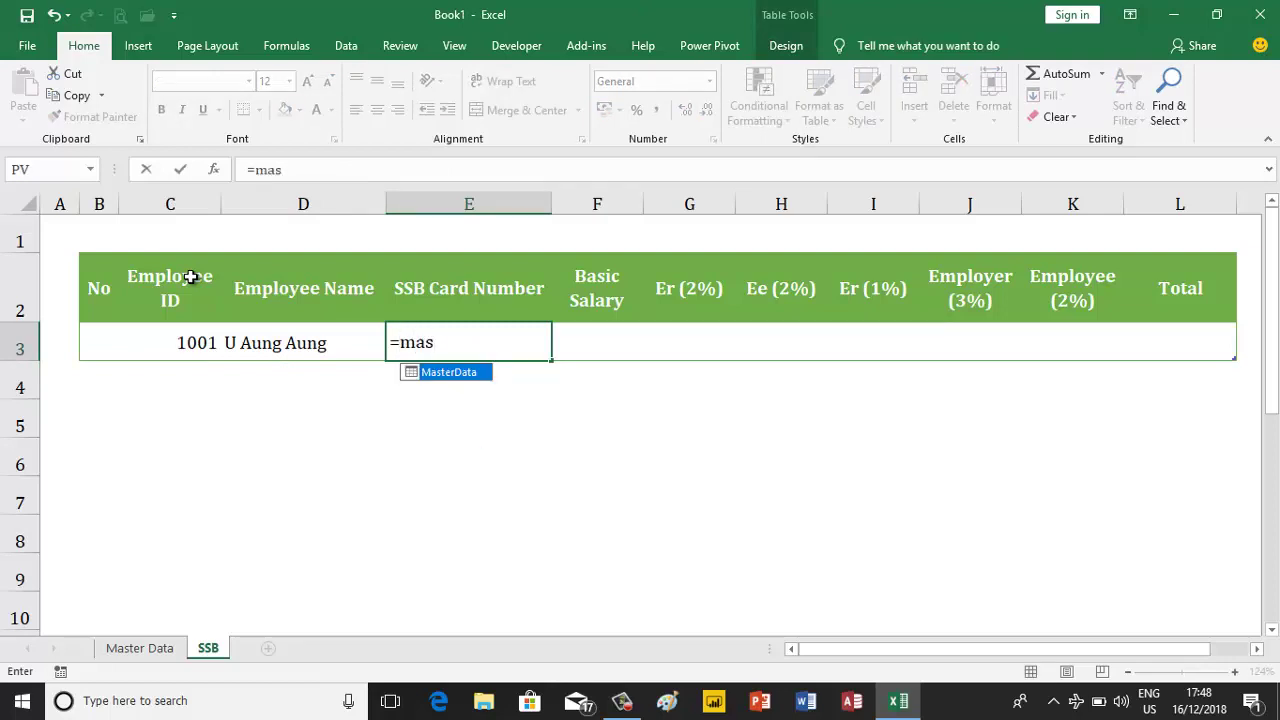
key("Tab")
type("[s")
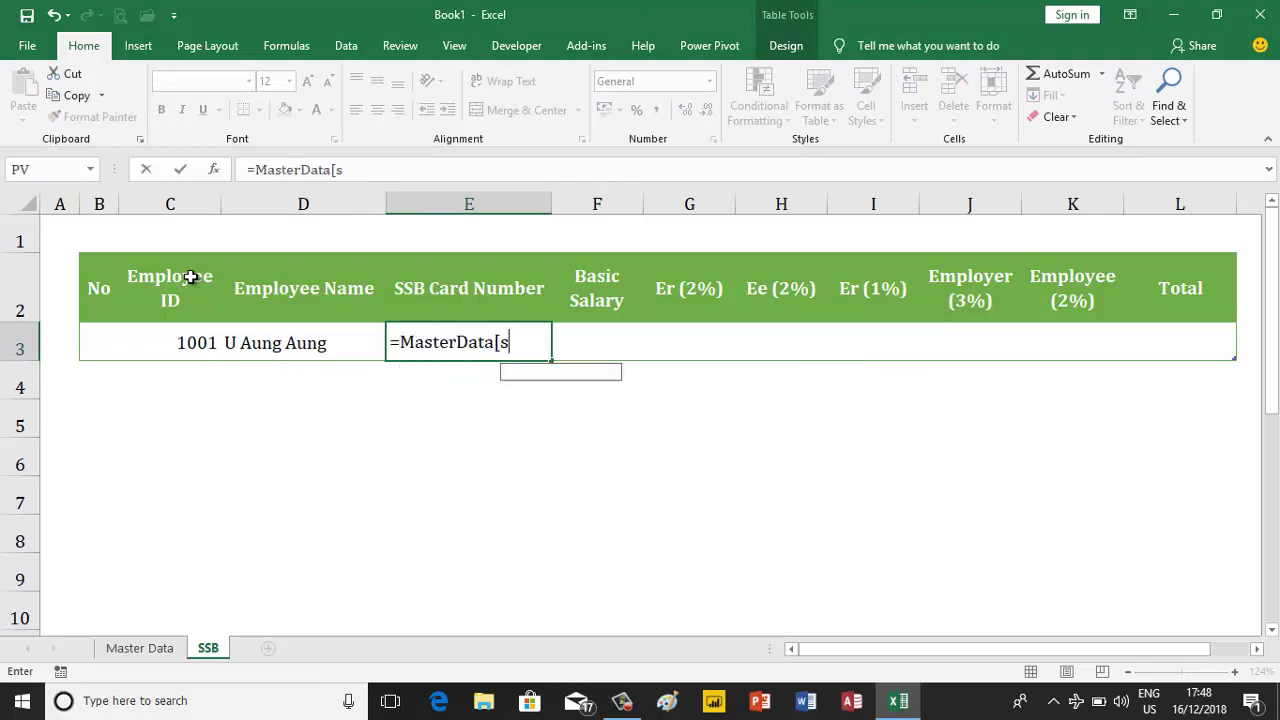
type("s")
key("Tab")
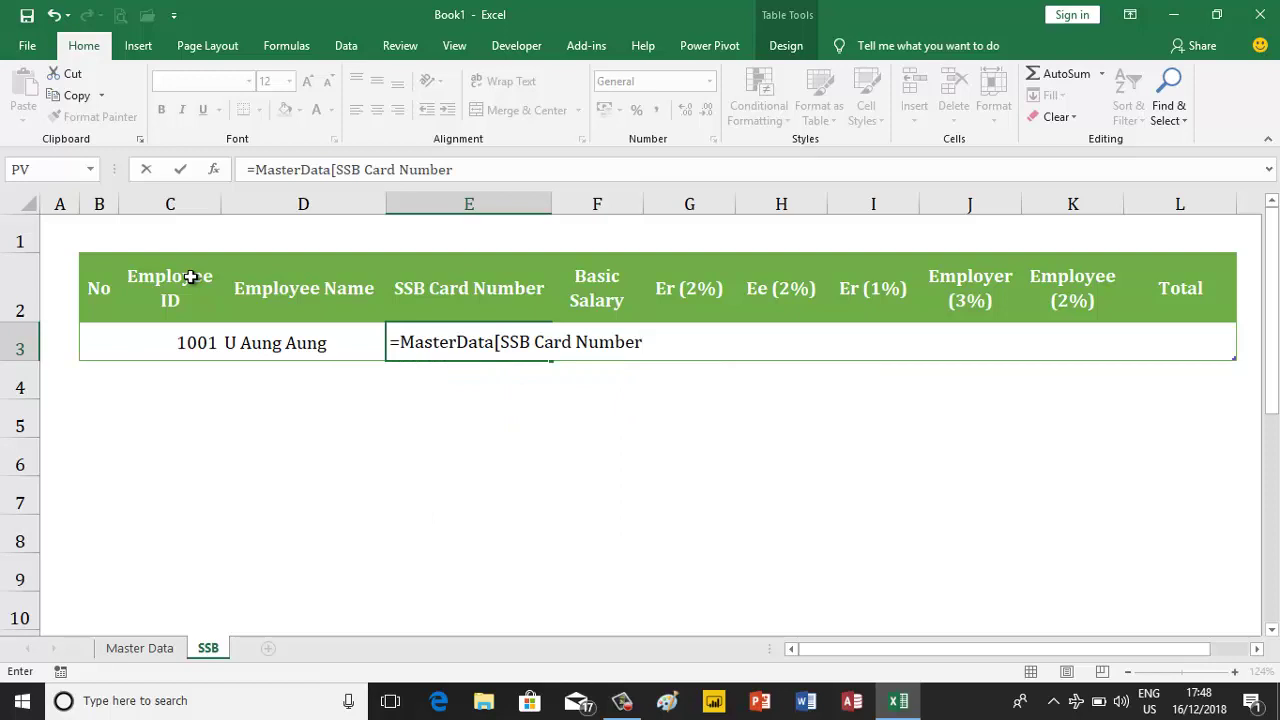
key("Return")
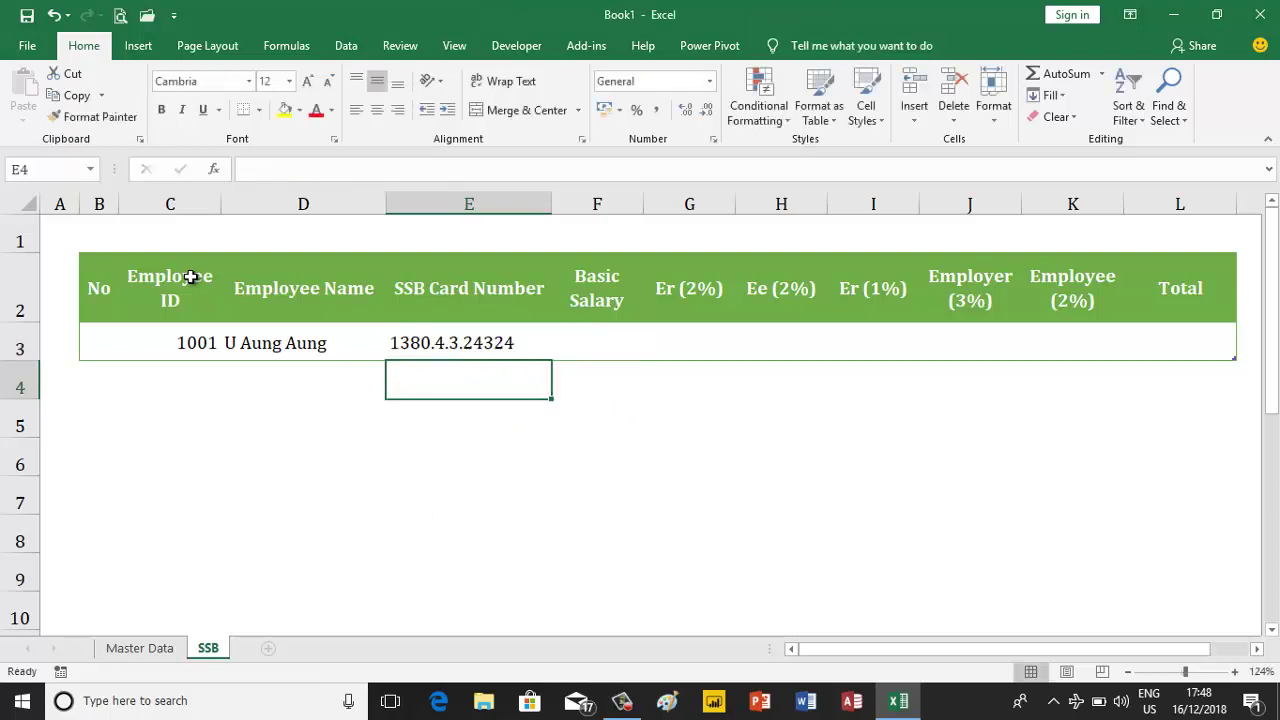
- Enter =MasterData[Basic Salary] in F3, giving 160000
key("Up")
key("Right")
type("=")
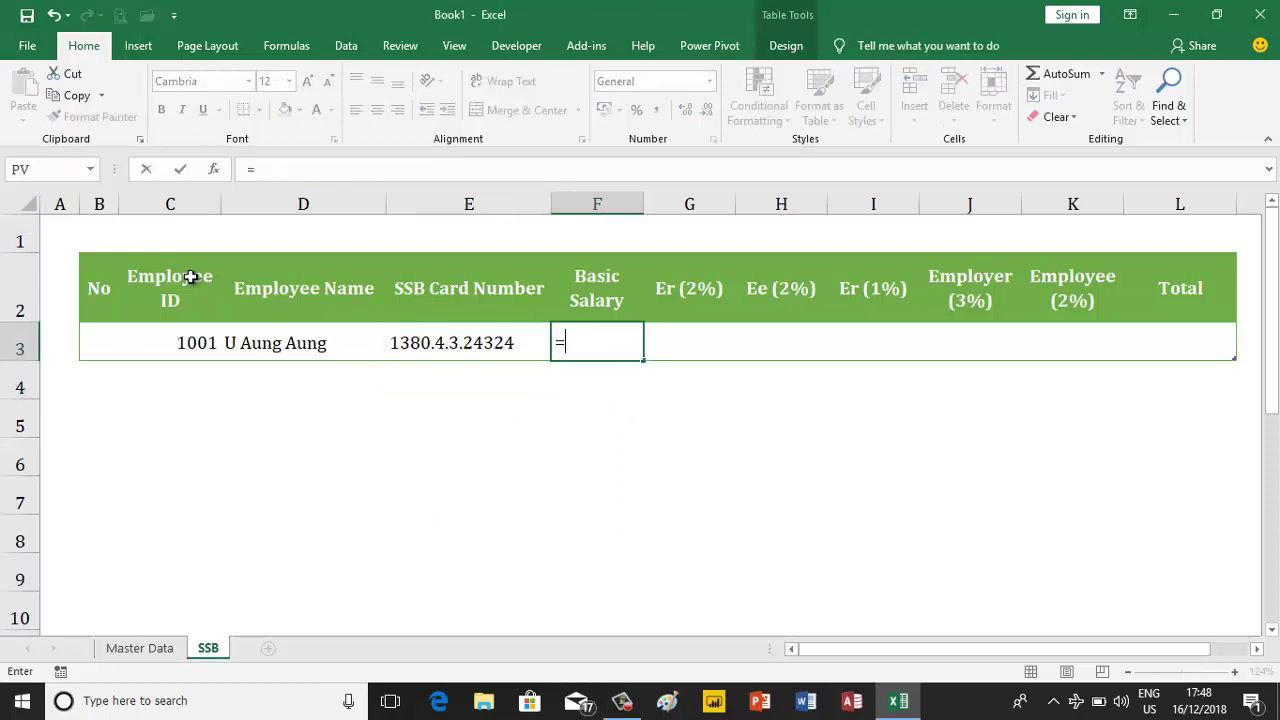
type("mas")
key("Tab")
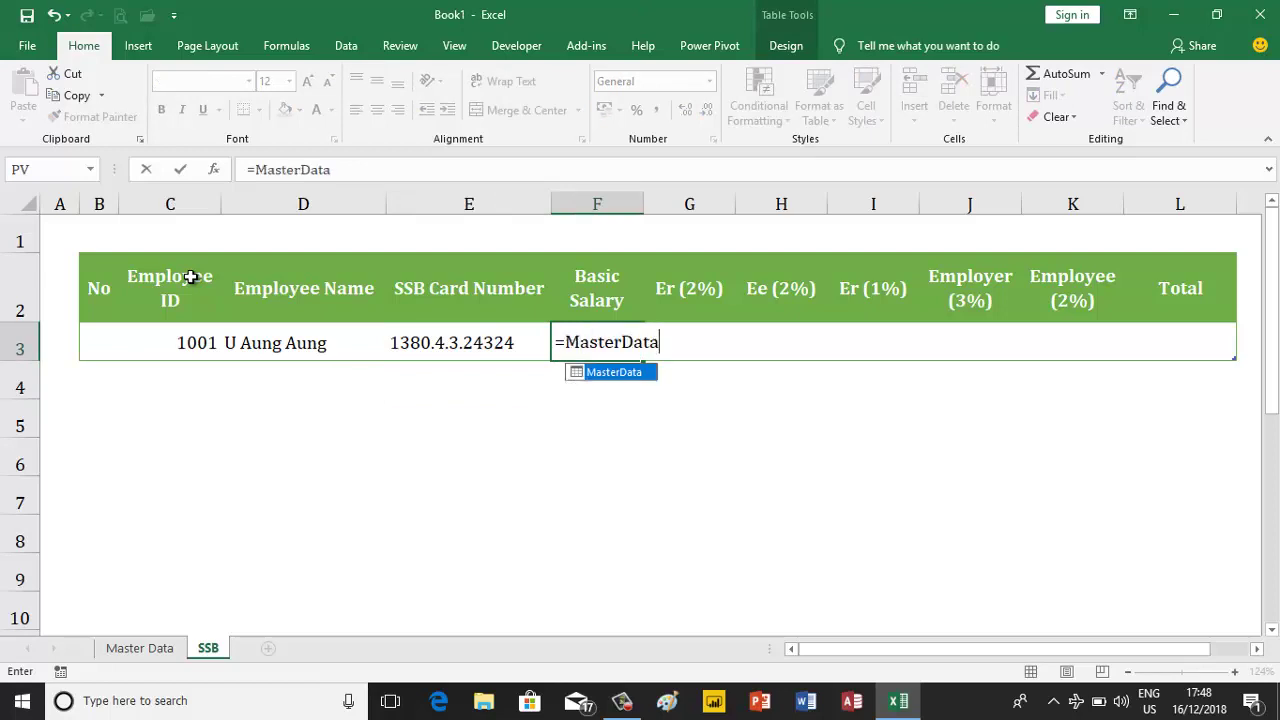
type("[b")
key("Tab")
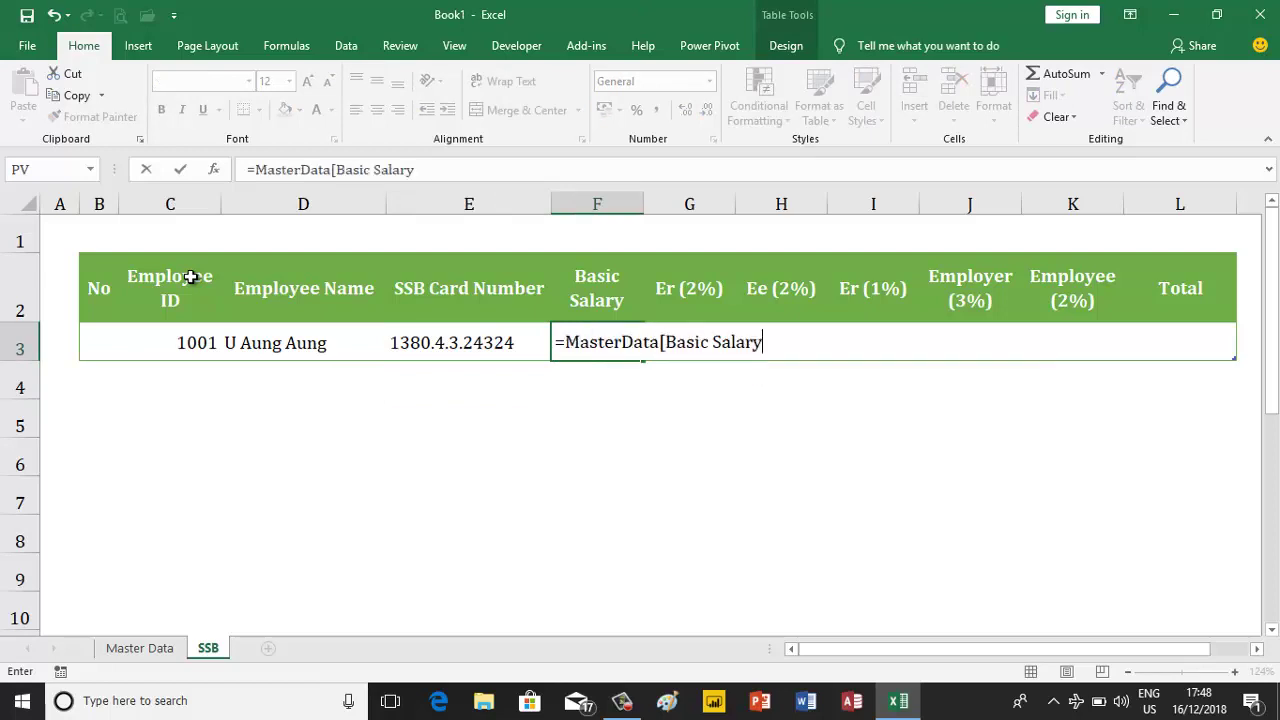
key("Return")
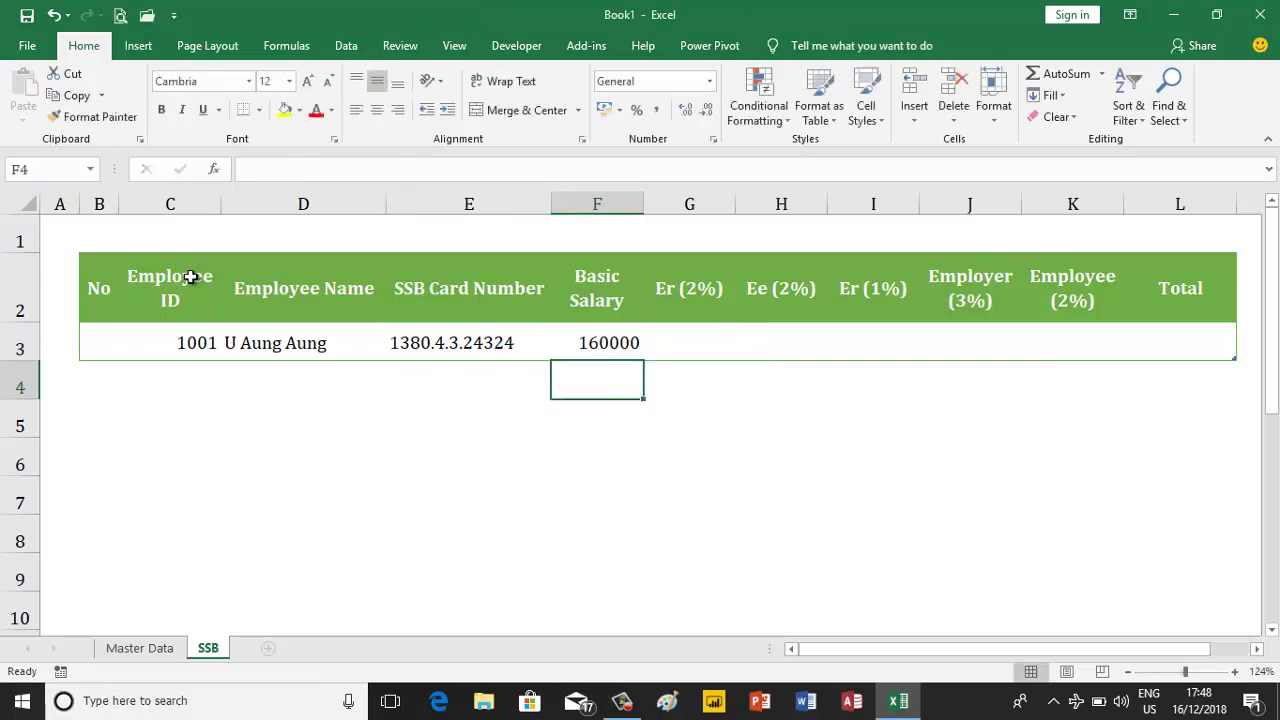
- Enter 1 in the first No cell and select the No and Employee ID columns for centring
double_click(104, 344)
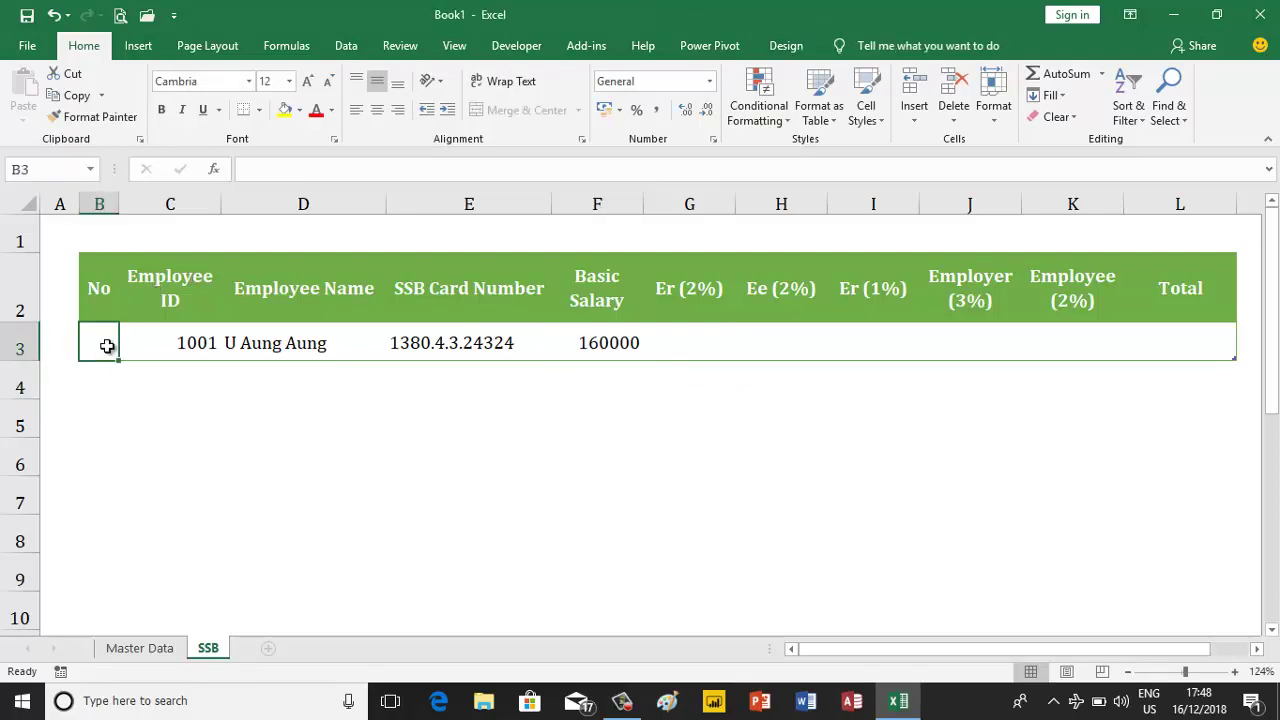
type("1")
key("Return")
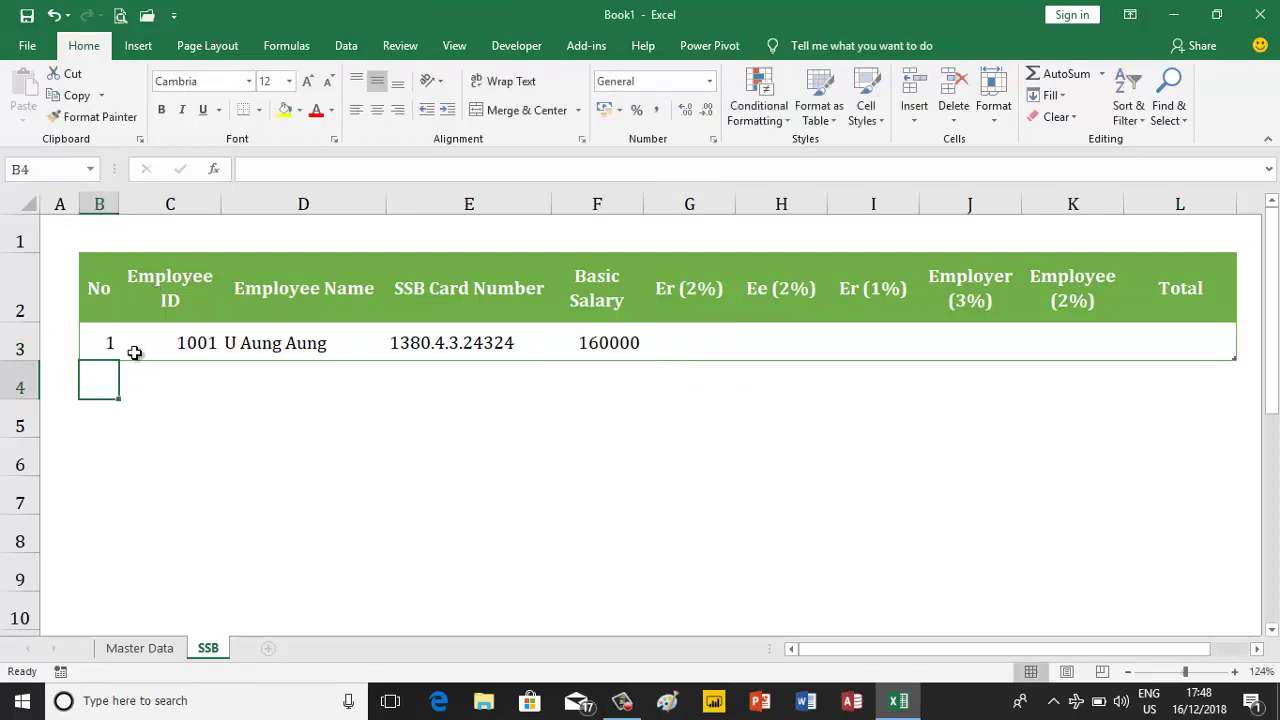
left_click_drag(100, 342, 168, 344)
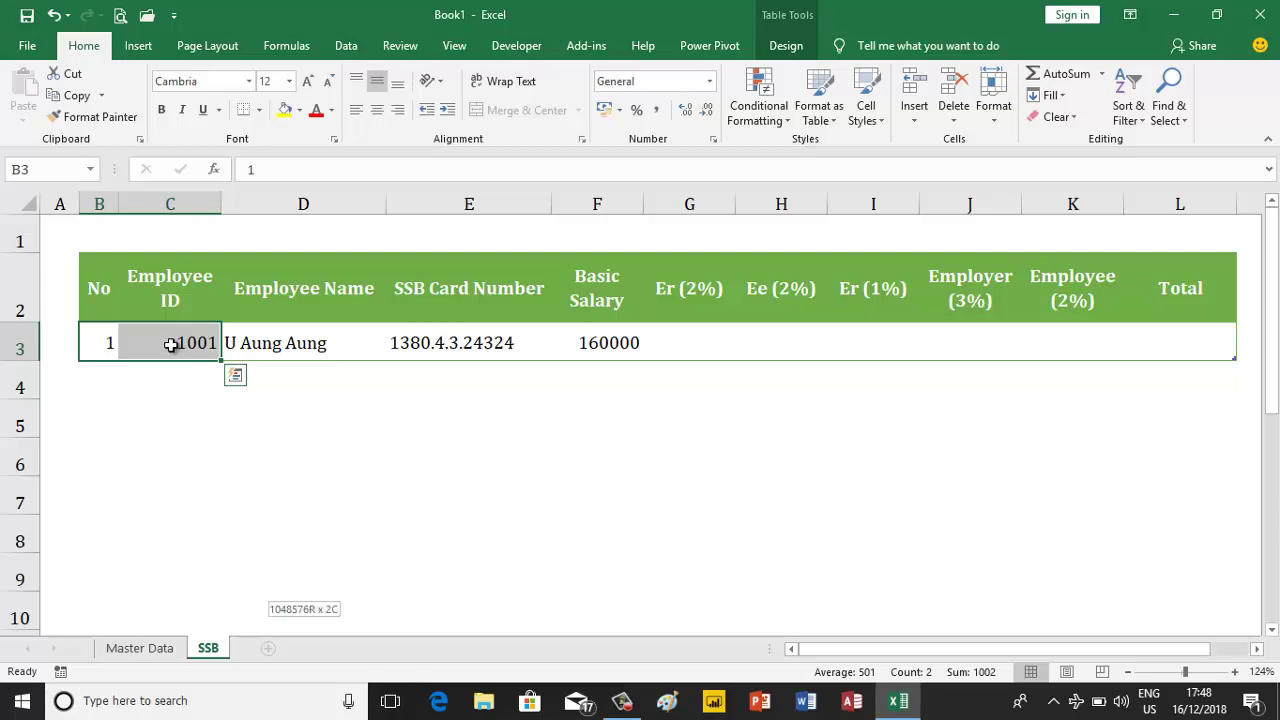
key("ctrl+shift+Down")
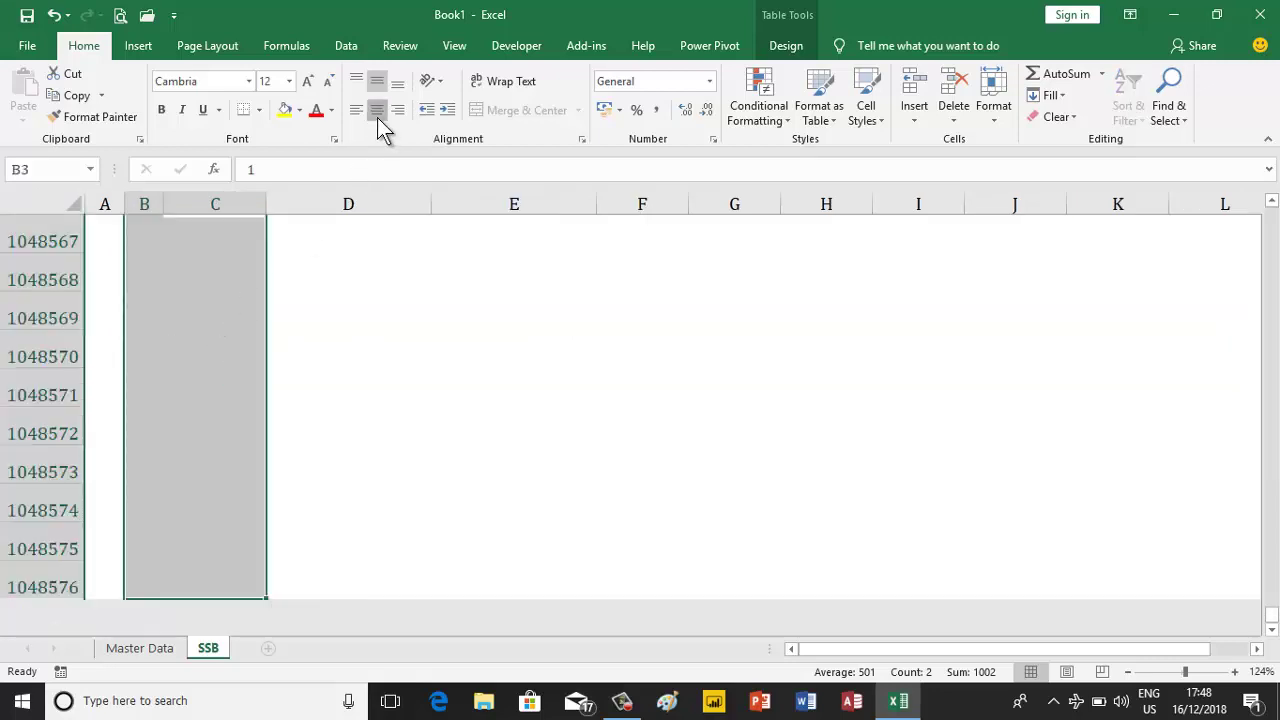
key("ctrl+BackSpace")
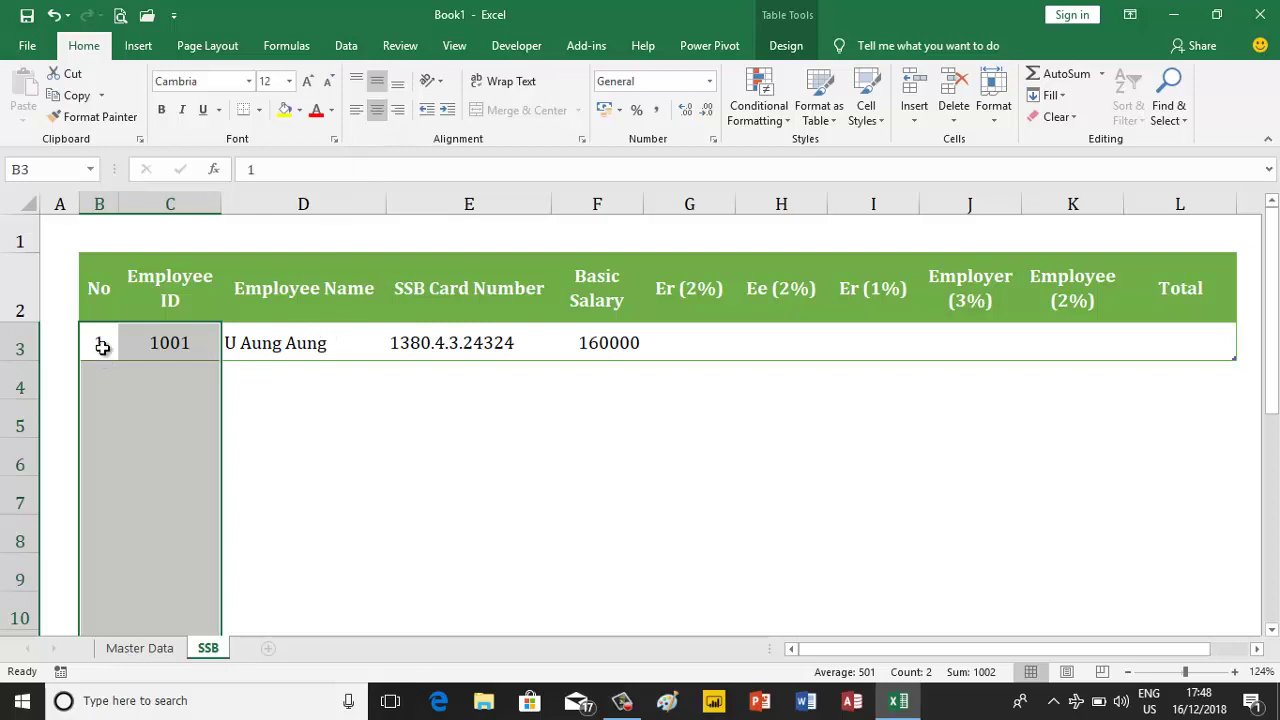
left_click(100, 343)
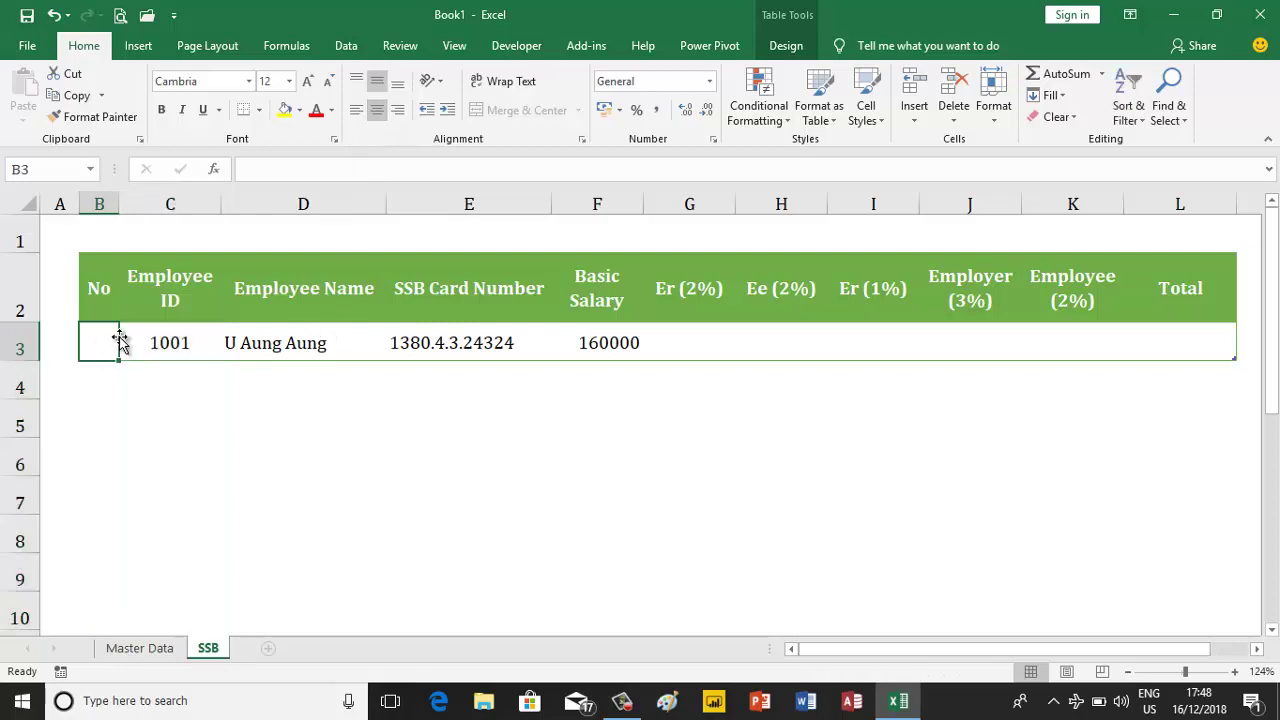
- Copy No values 1 and 2 from Master Data into the SSB table's No column
left_click(143, 653)
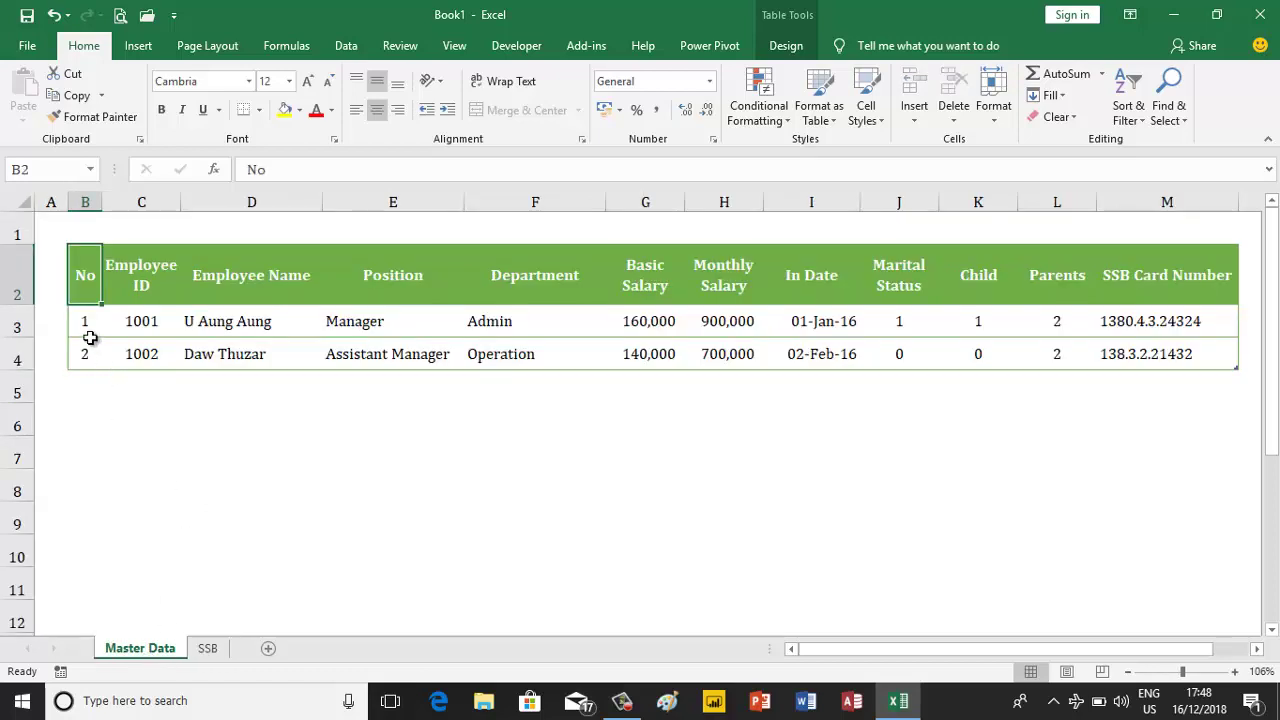
left_click_drag(89, 325, 90, 353)
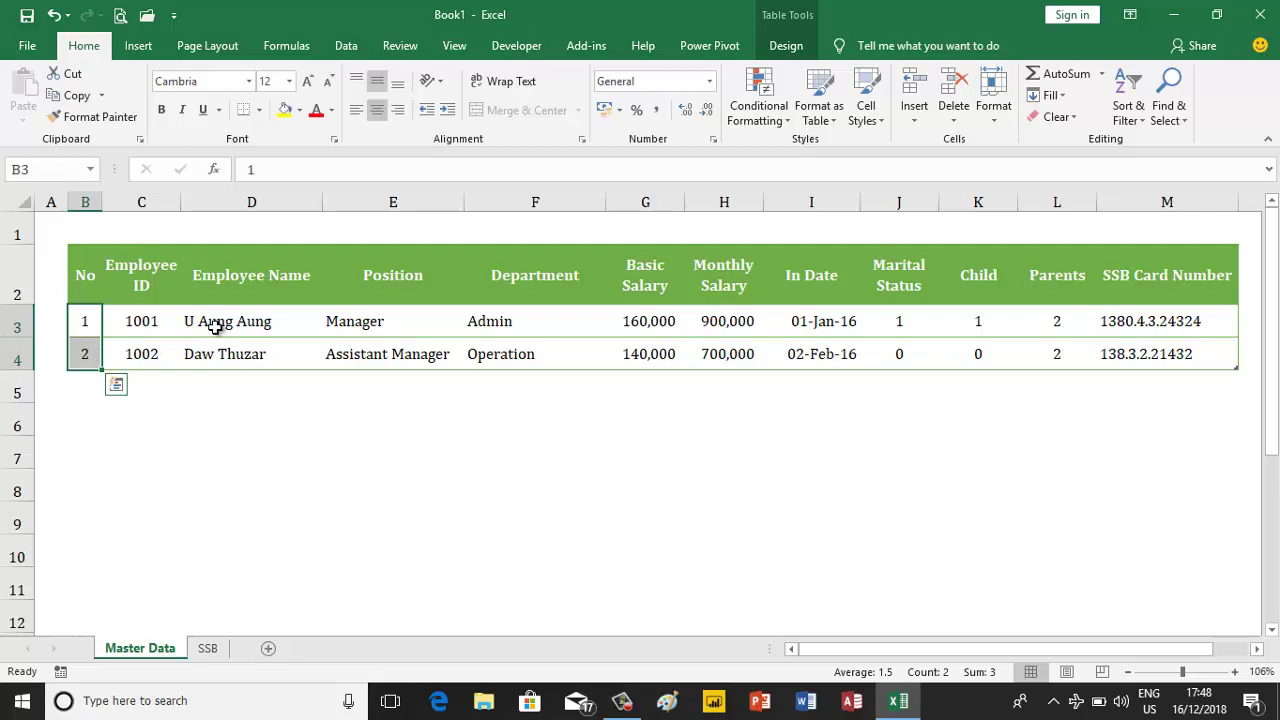
key("ctrl+c")
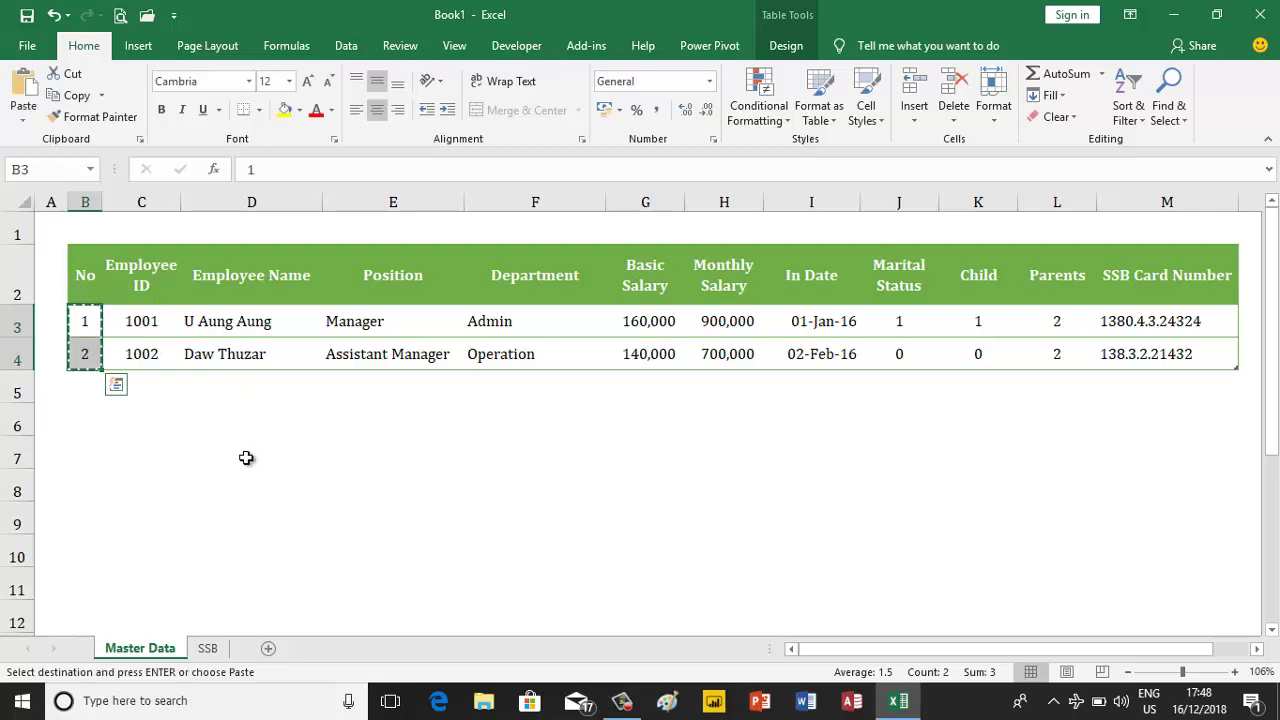
left_click(208, 648)
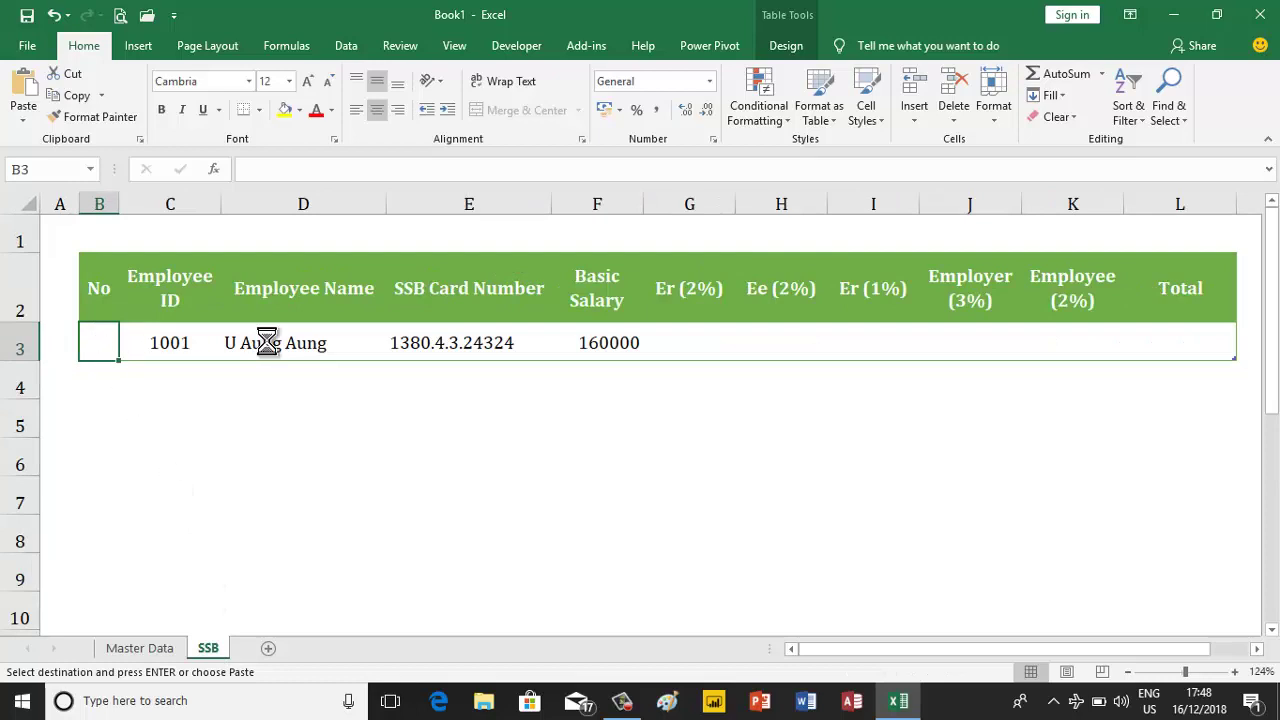
key("ctrl+v")
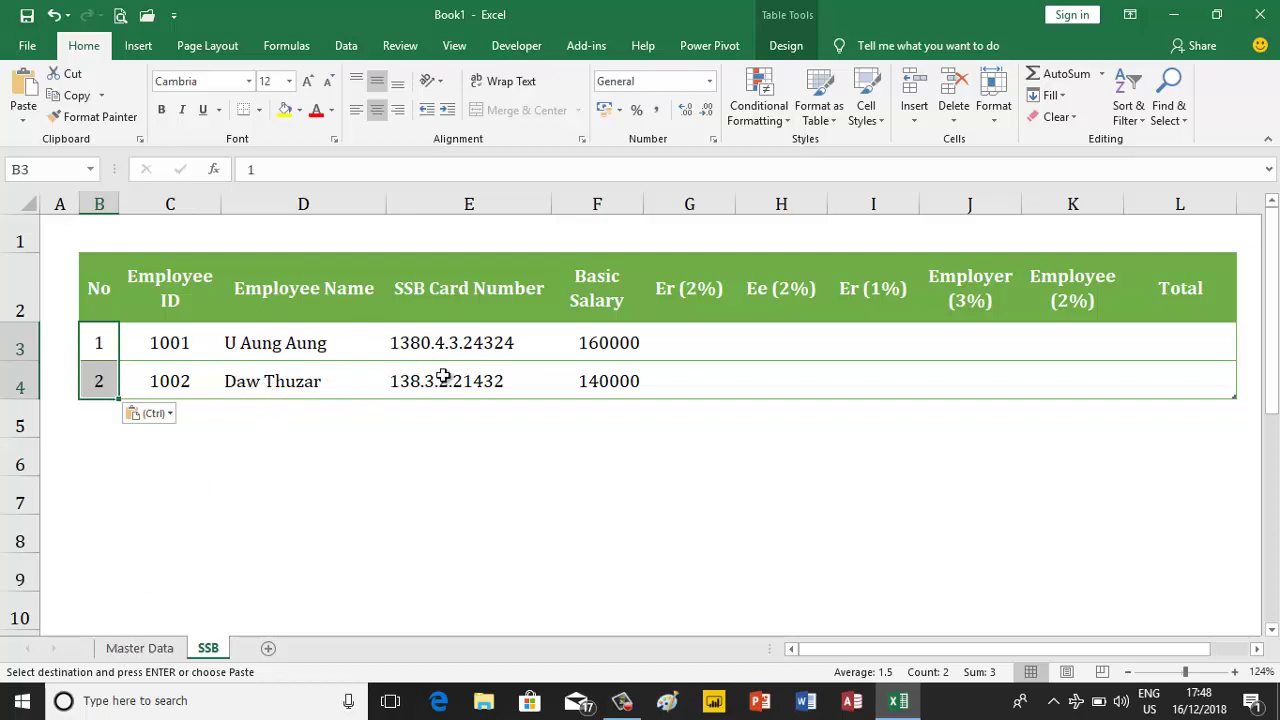
left_click(682, 342)
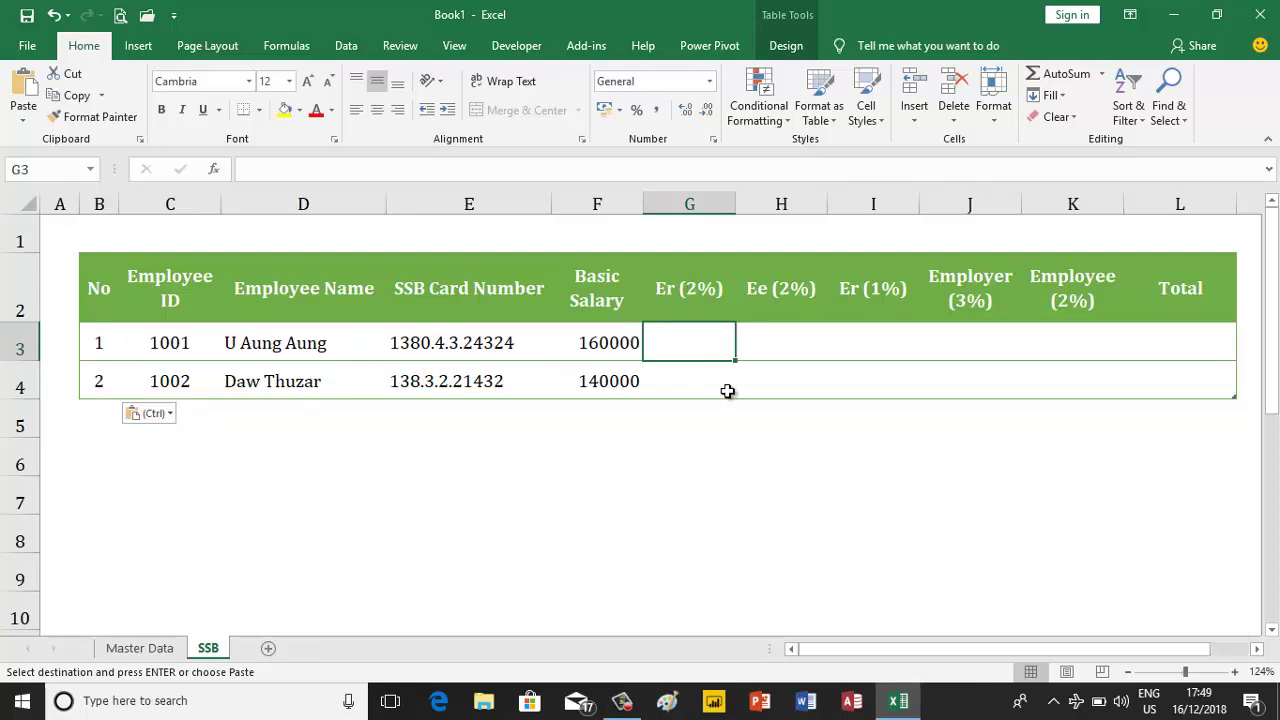
- Enter =[@[Basic Salary]]*2% in the Er (2%) column, giving 3200 and 2800
type("=")
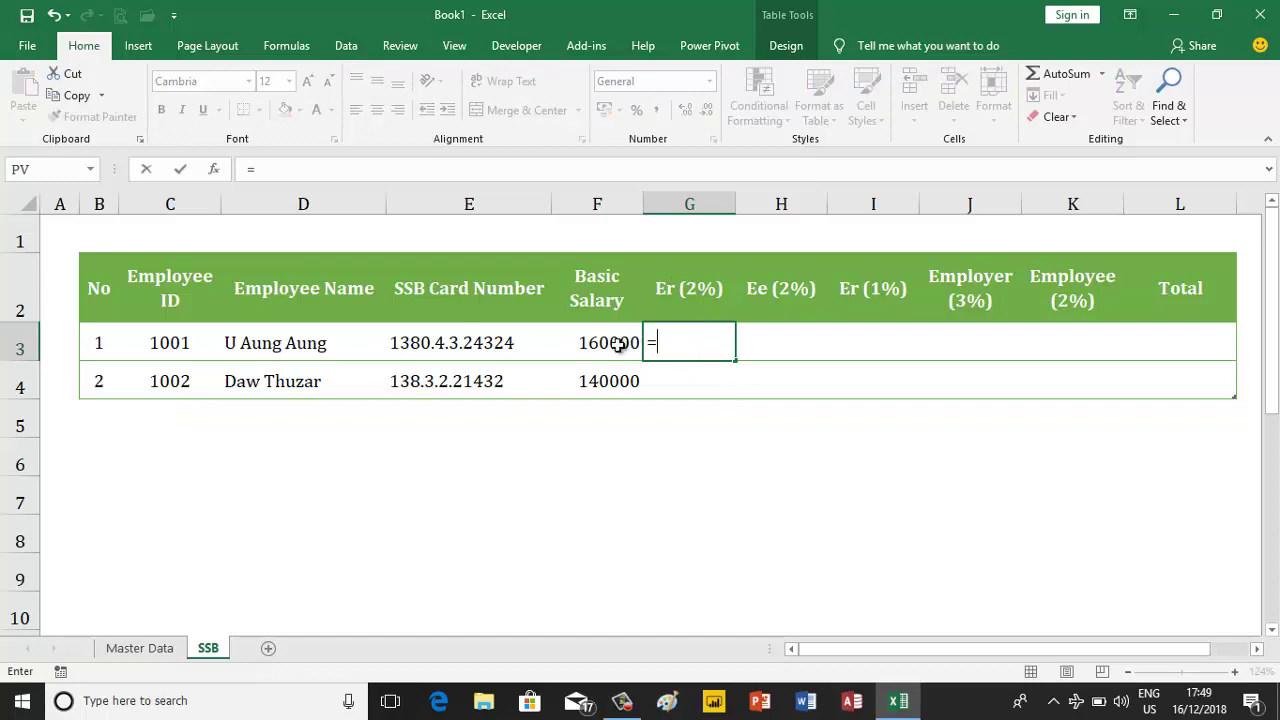
left_click(619, 343)
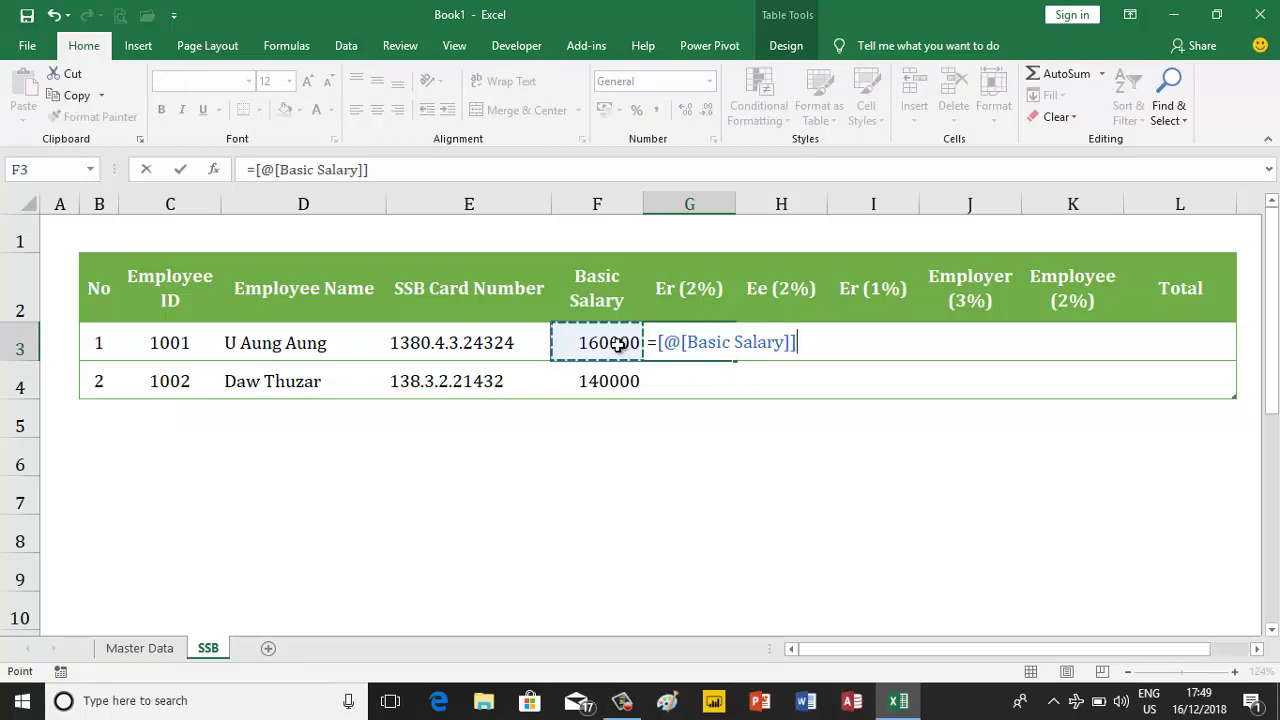
type("*")
type("2%")
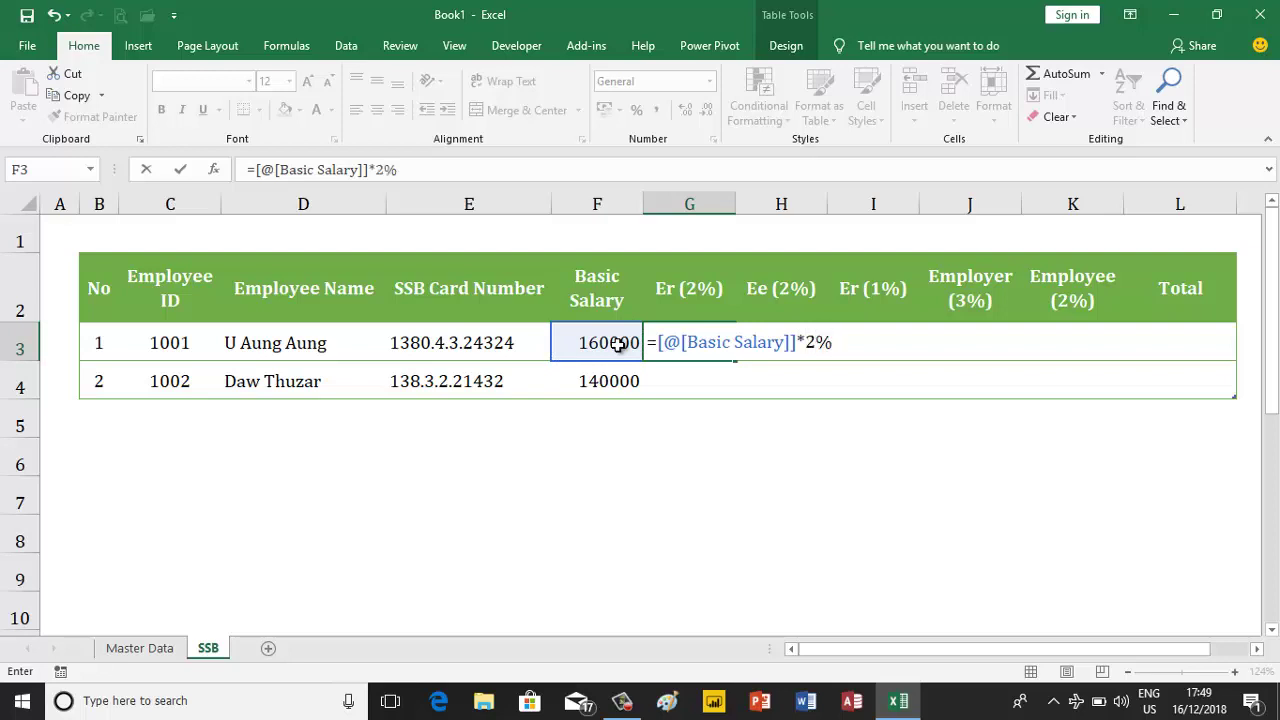
key("Return")
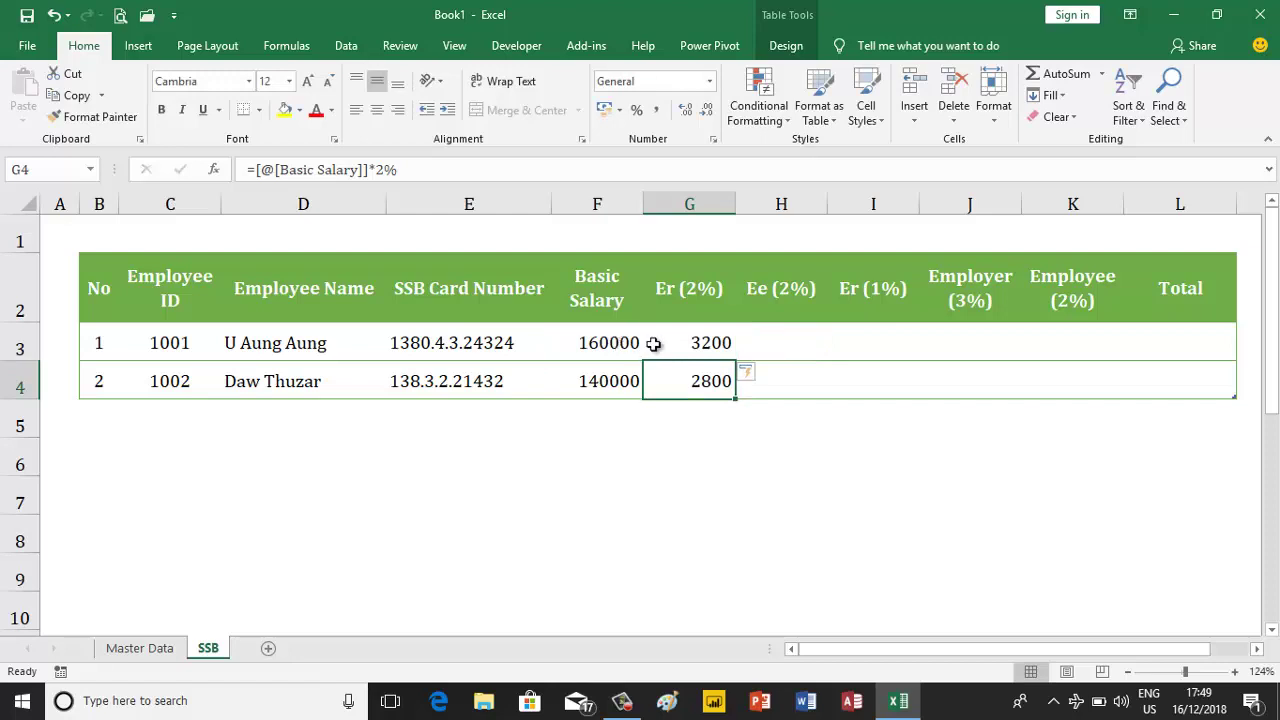
- Fill the Ee (2%) column with =[@[Basic Salary]]*2%
left_click(765, 343)
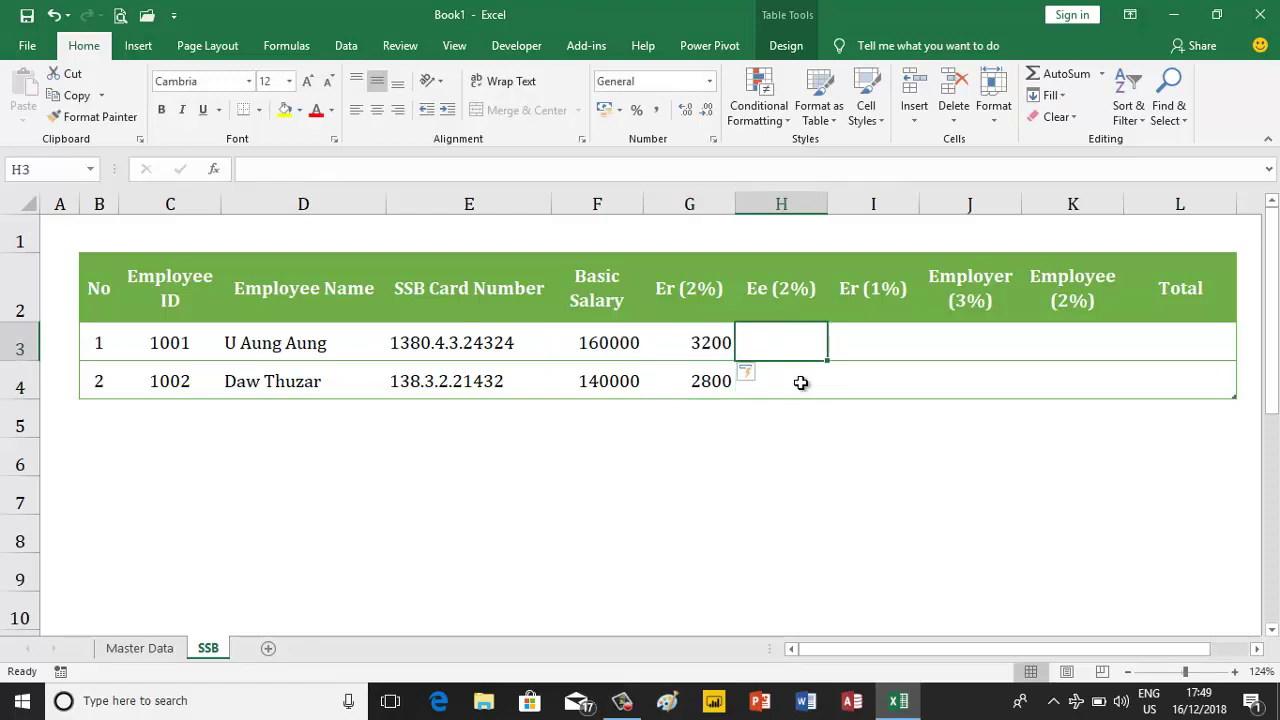
type("=")
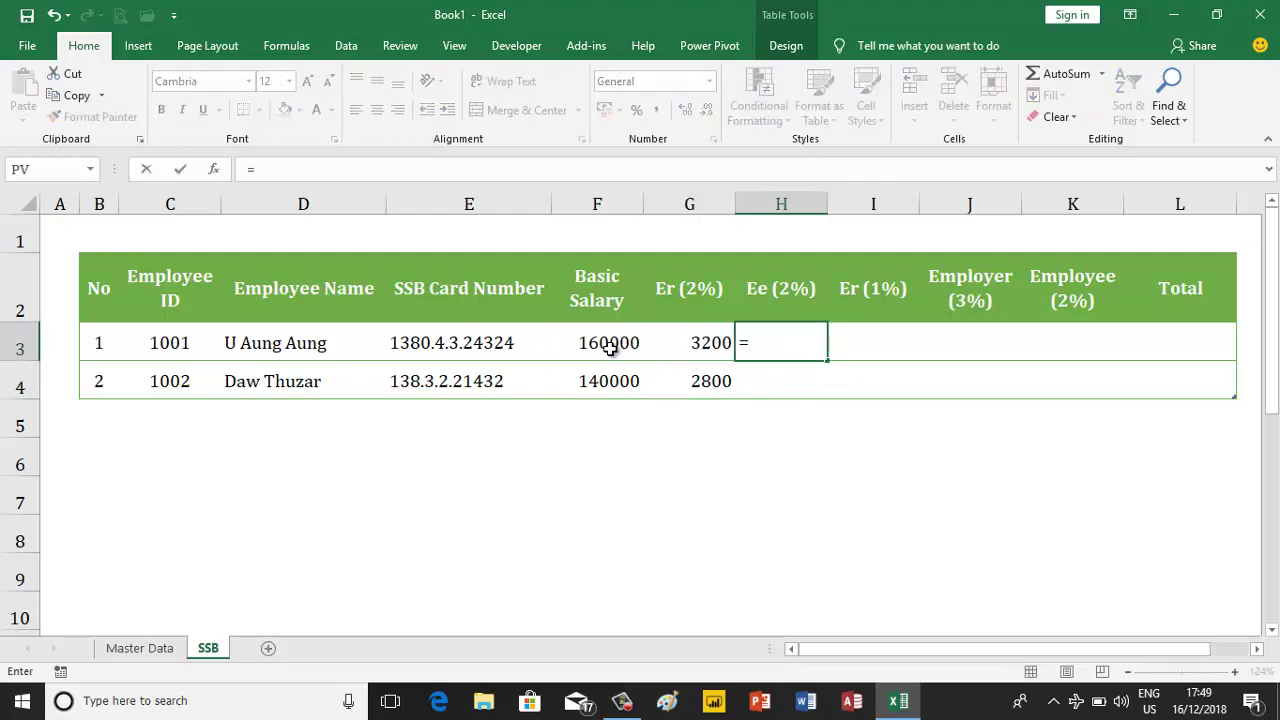
left_click(608, 345)
type("*")
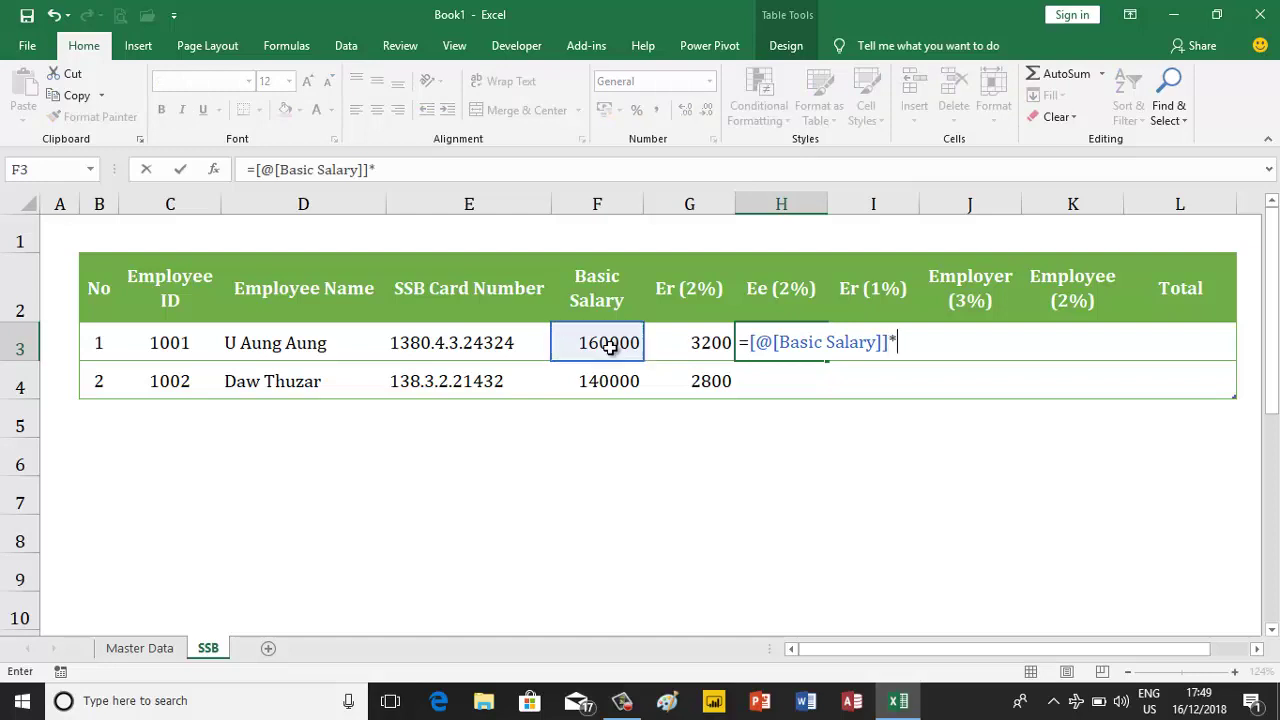
type("2%")
key("Return")
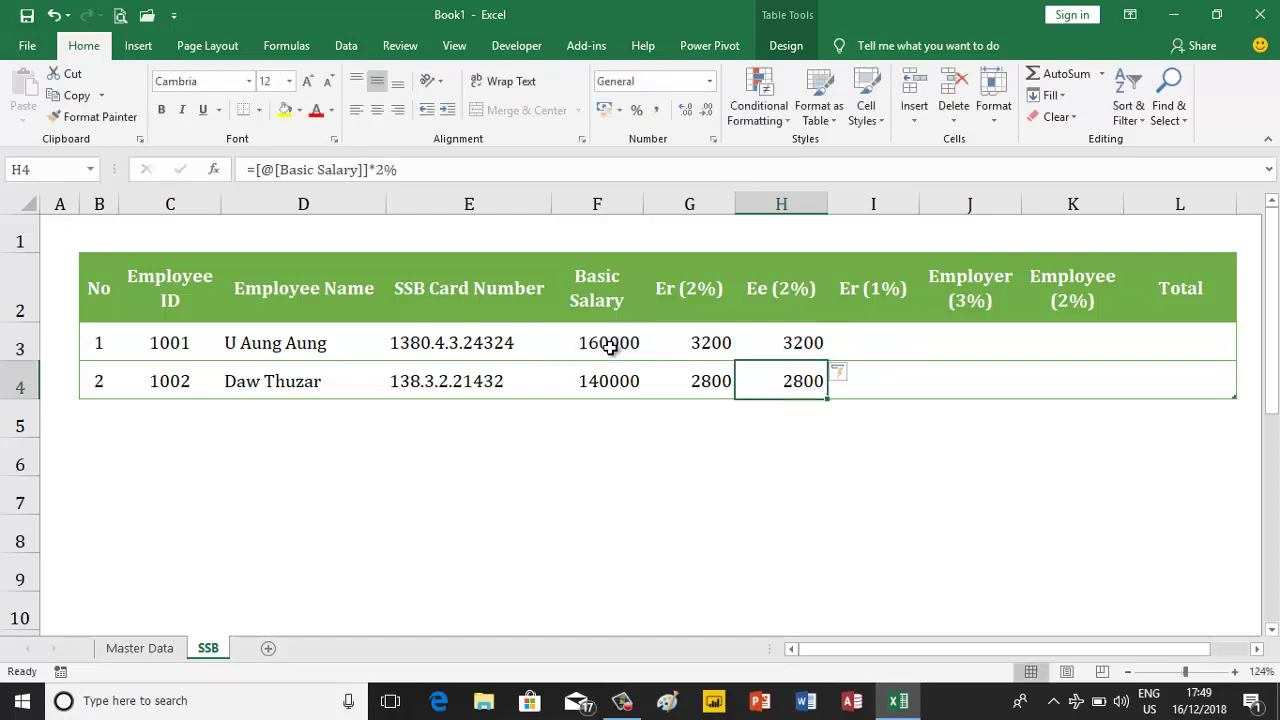
- Fill the Er (1%) column with =[@[Basic Salary]]*1%, giving 1600 and 1400
key("Right")
key("Up")
type("=")
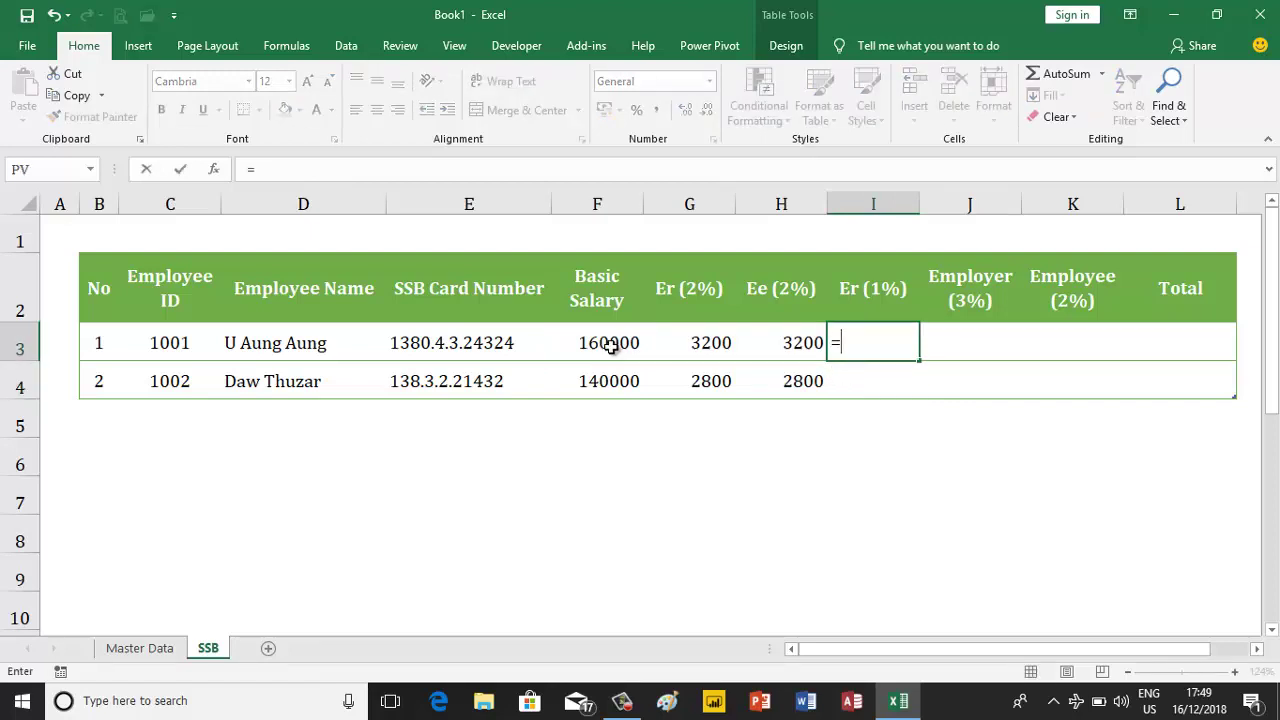
left_click(612, 346)
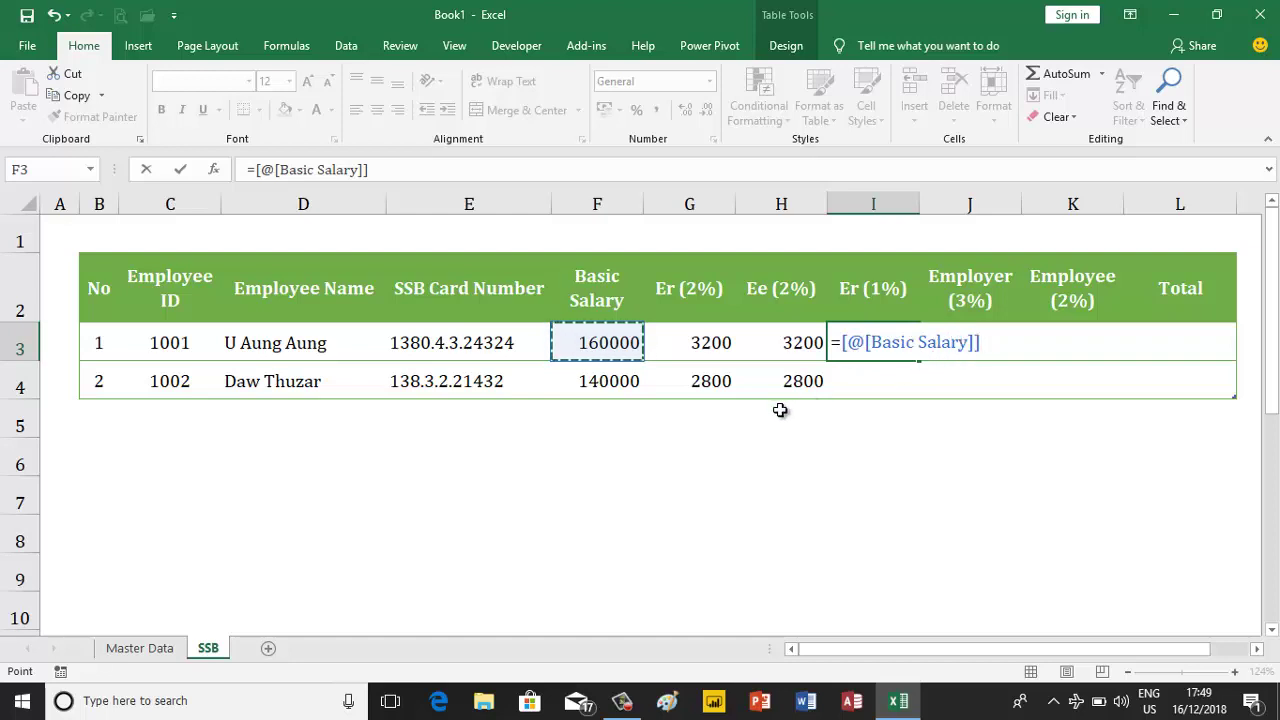
type("*1")
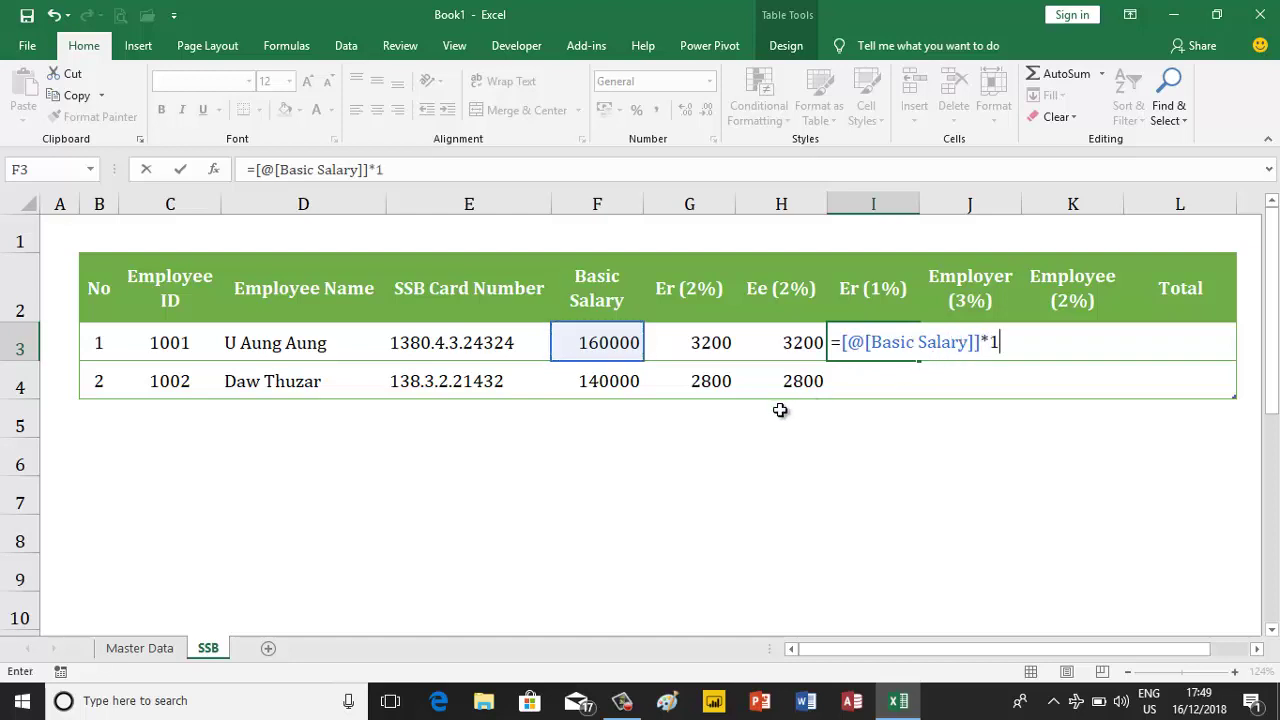
type("%")
key("Return")
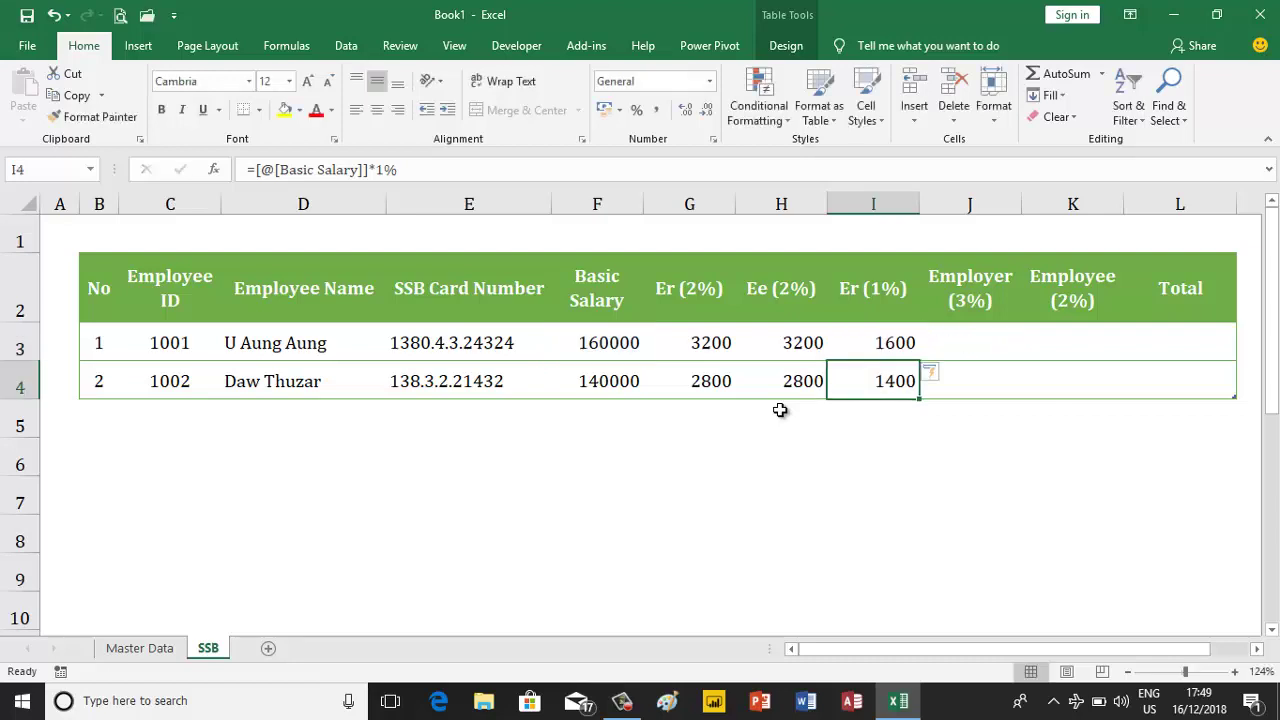
left_click(943, 346)
- Set Employer (3%) to Er (2%) plus Er (1%), showing 4800 and 4200
left_click(694, 288)
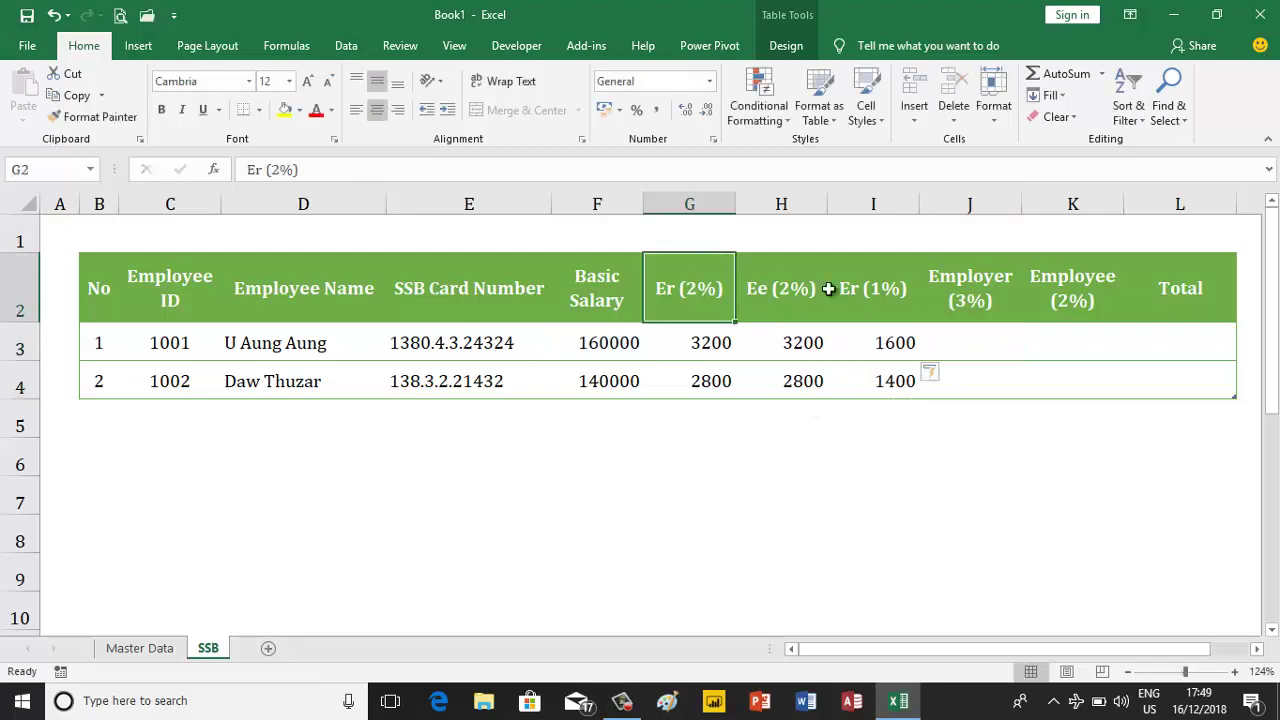
left_click(872, 288)
left_click(943, 343)
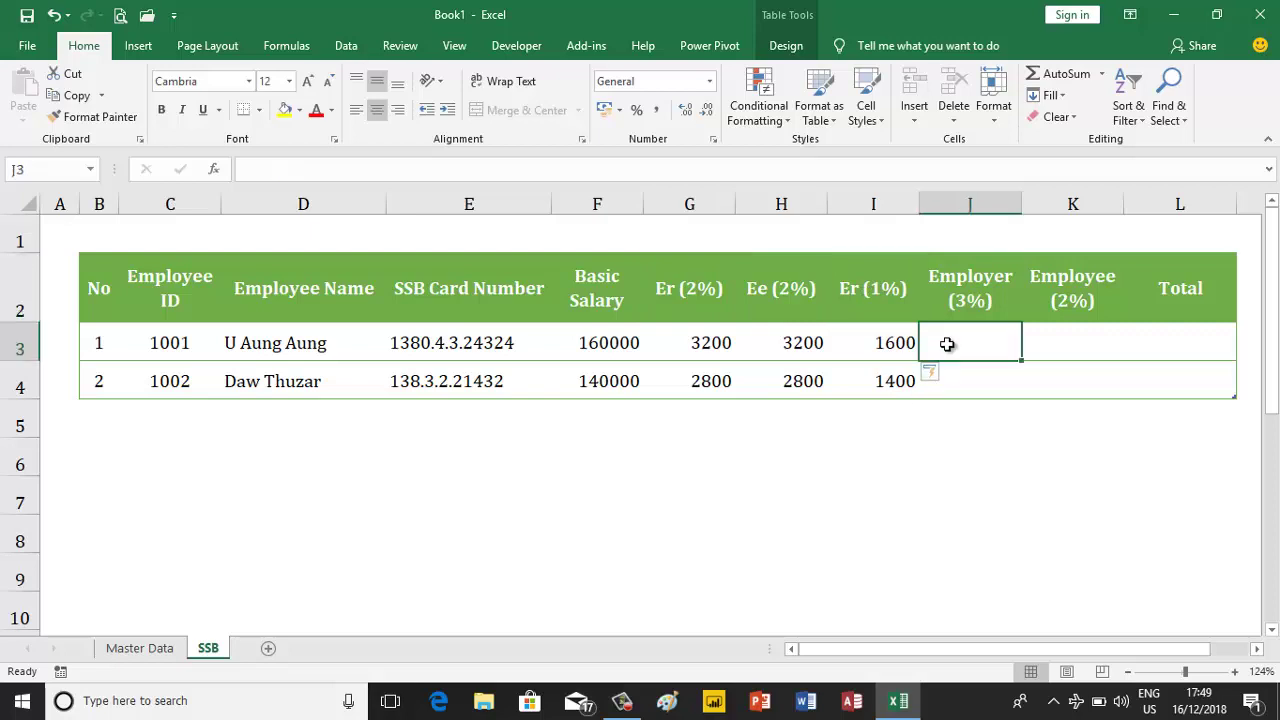
type("=")
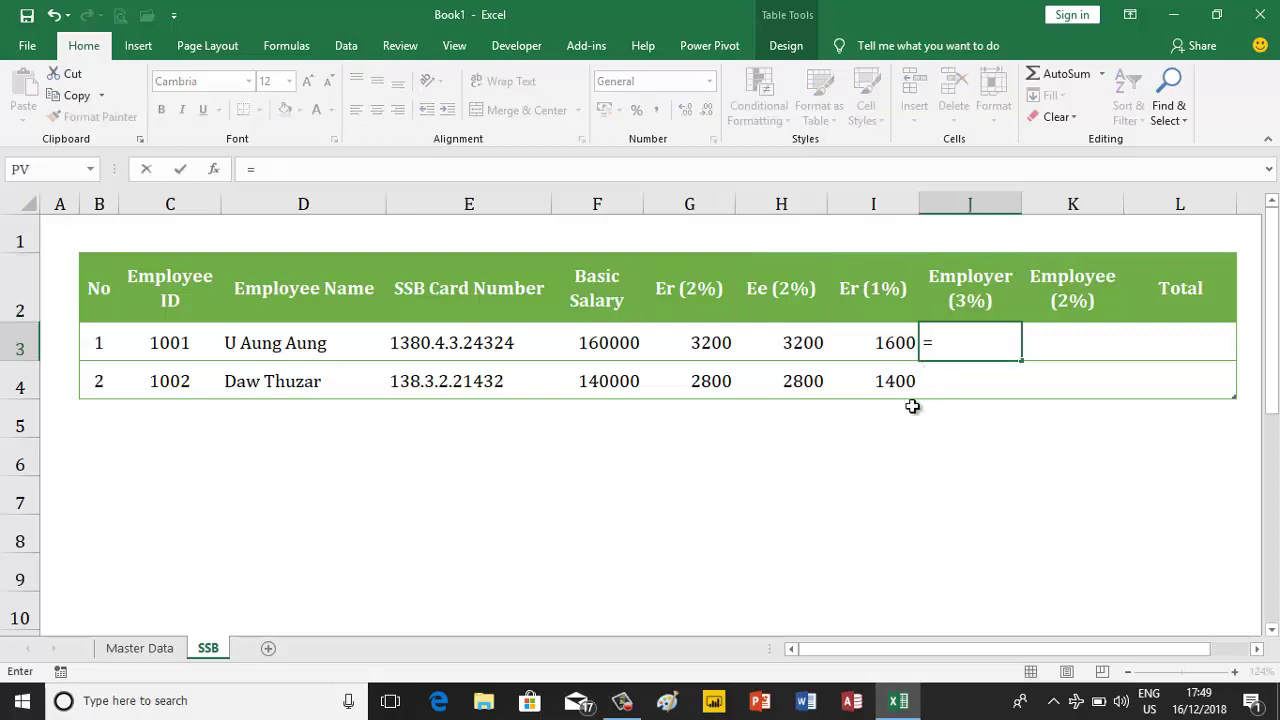
left_click(700, 344)
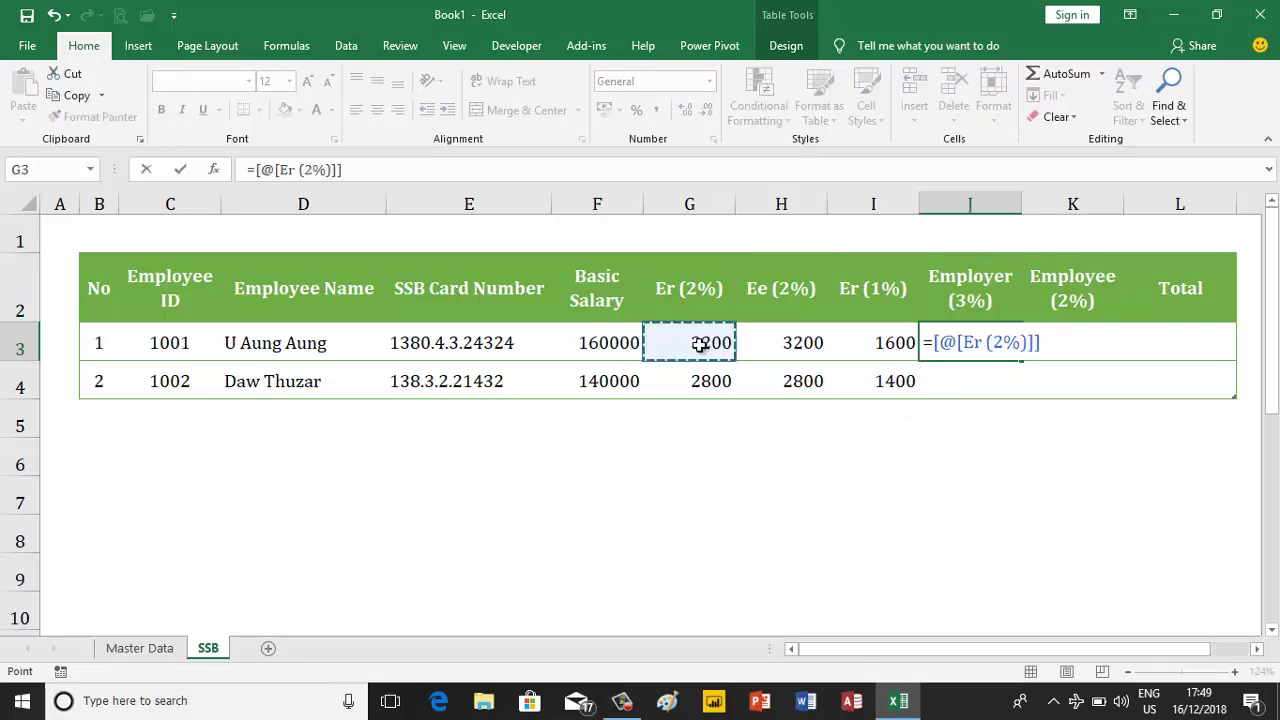
type("+")
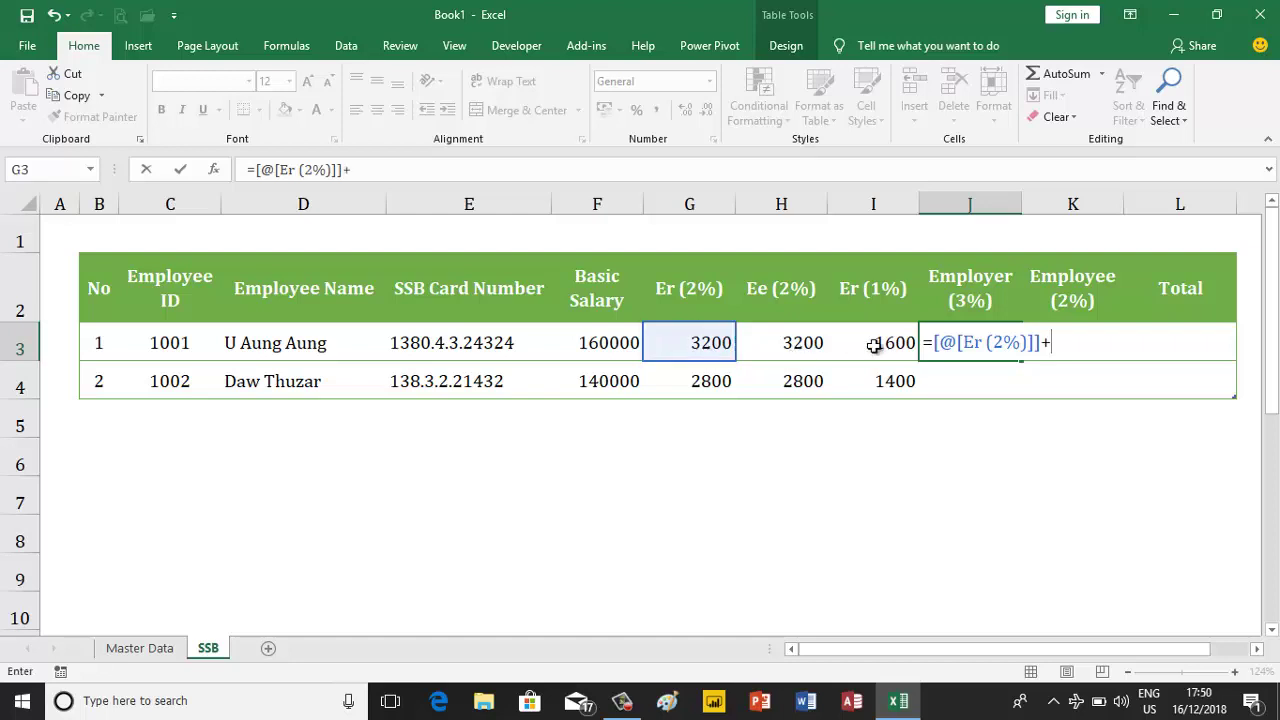
left_click(868, 347)
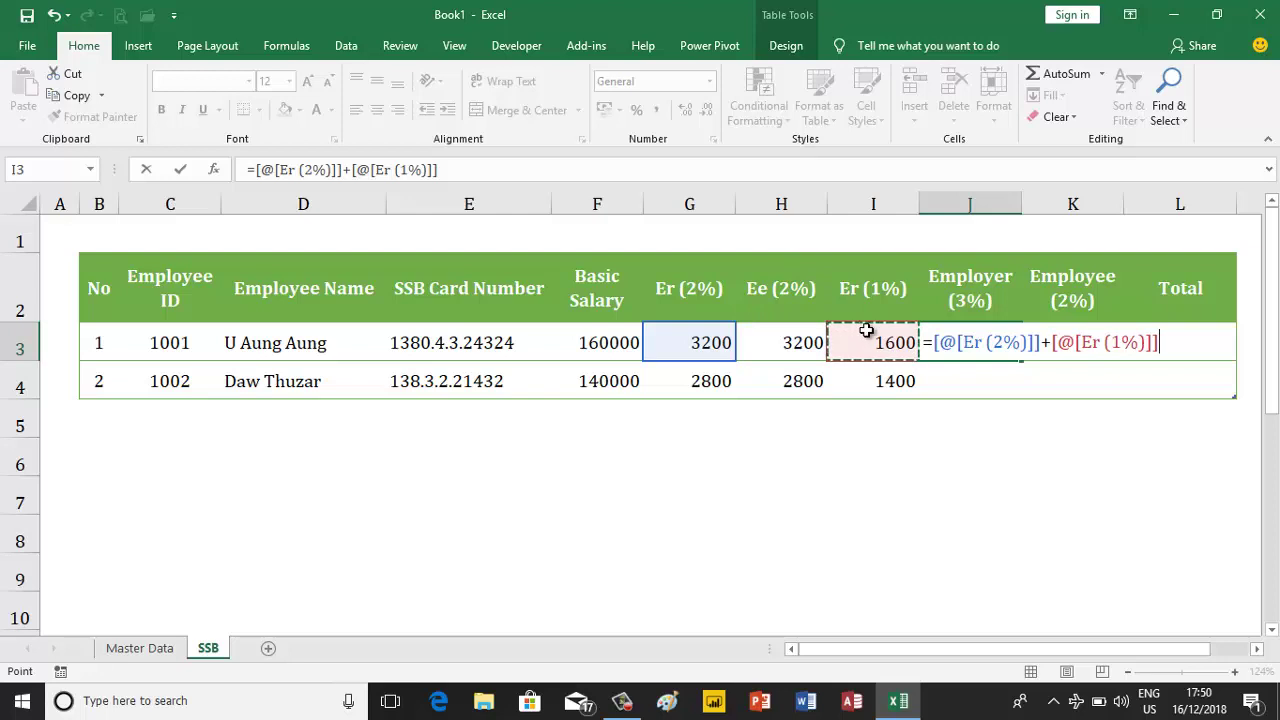
key("Return")
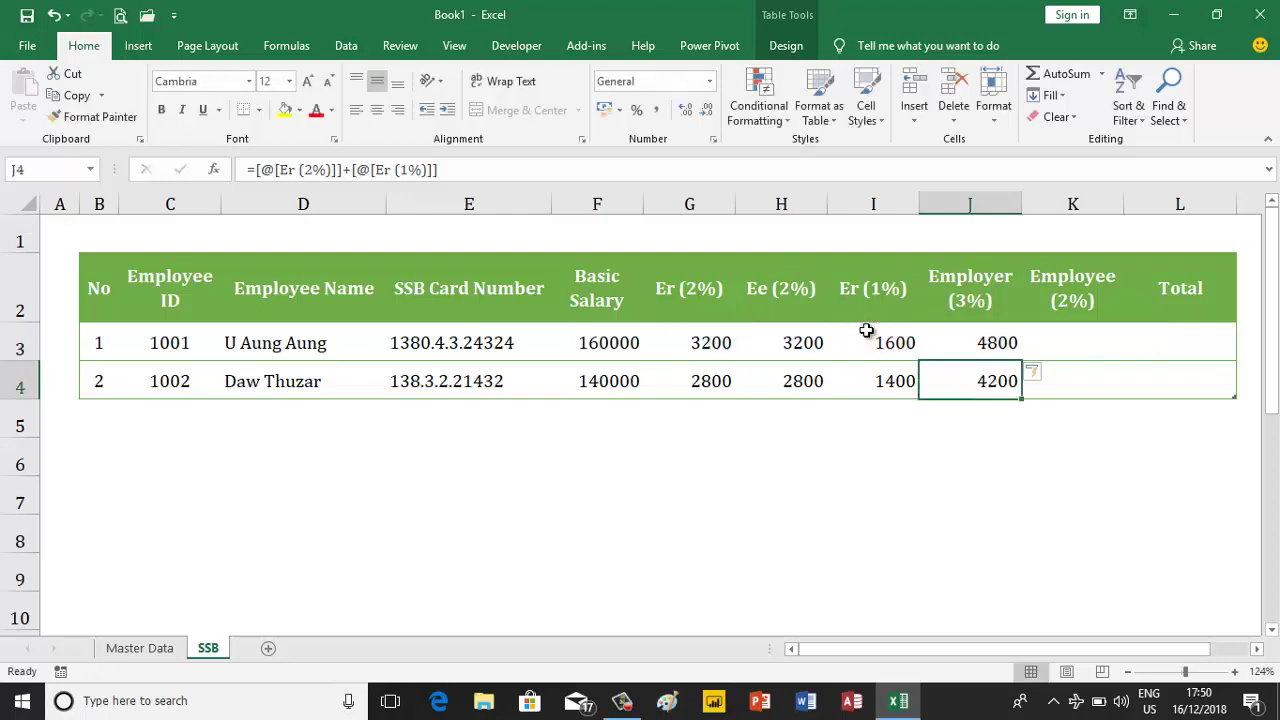
key("Right")
key("Up")
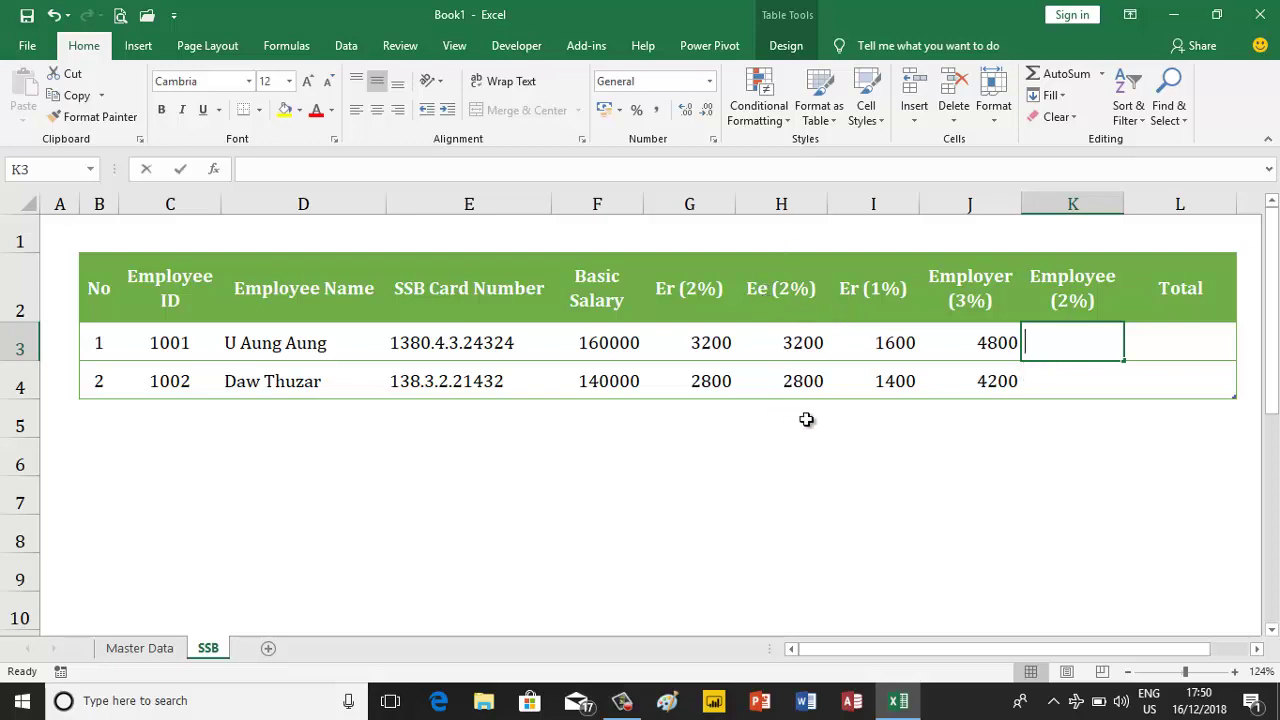
- Make the Employee (2%) column equal the Ee (2%) value
type("=")
left_click(784, 350)
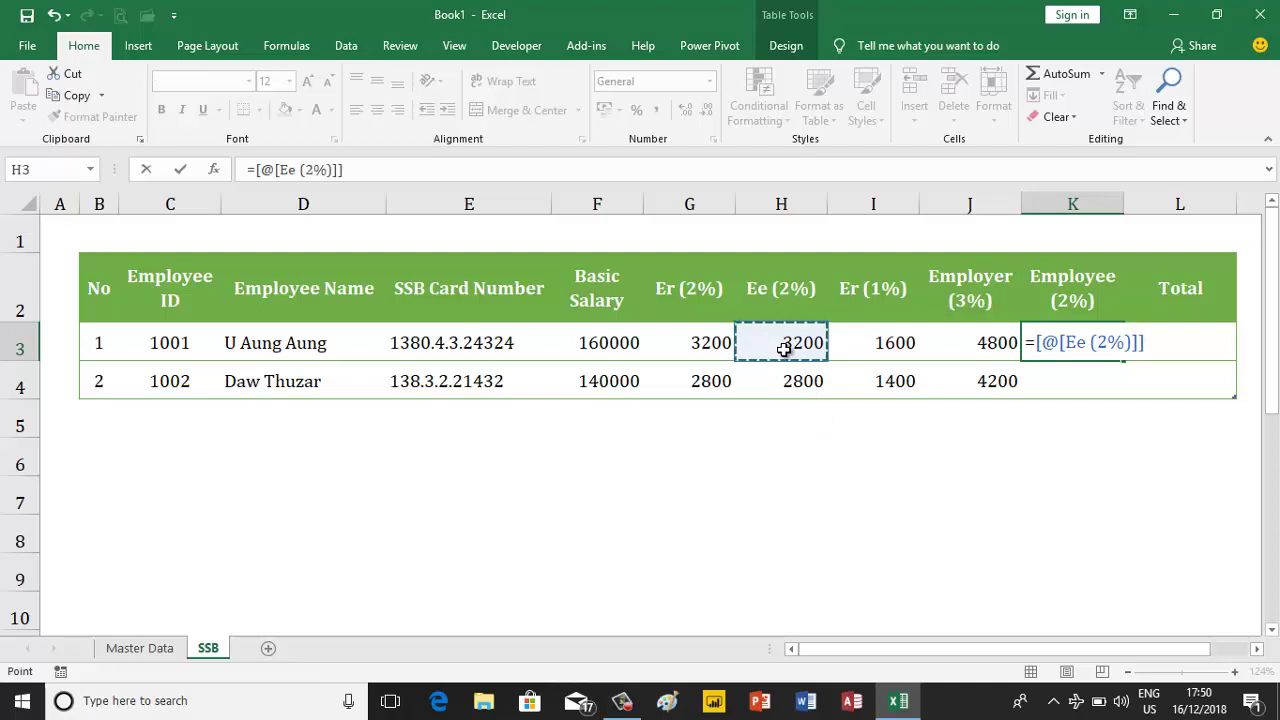
key("Return")
key("Up")
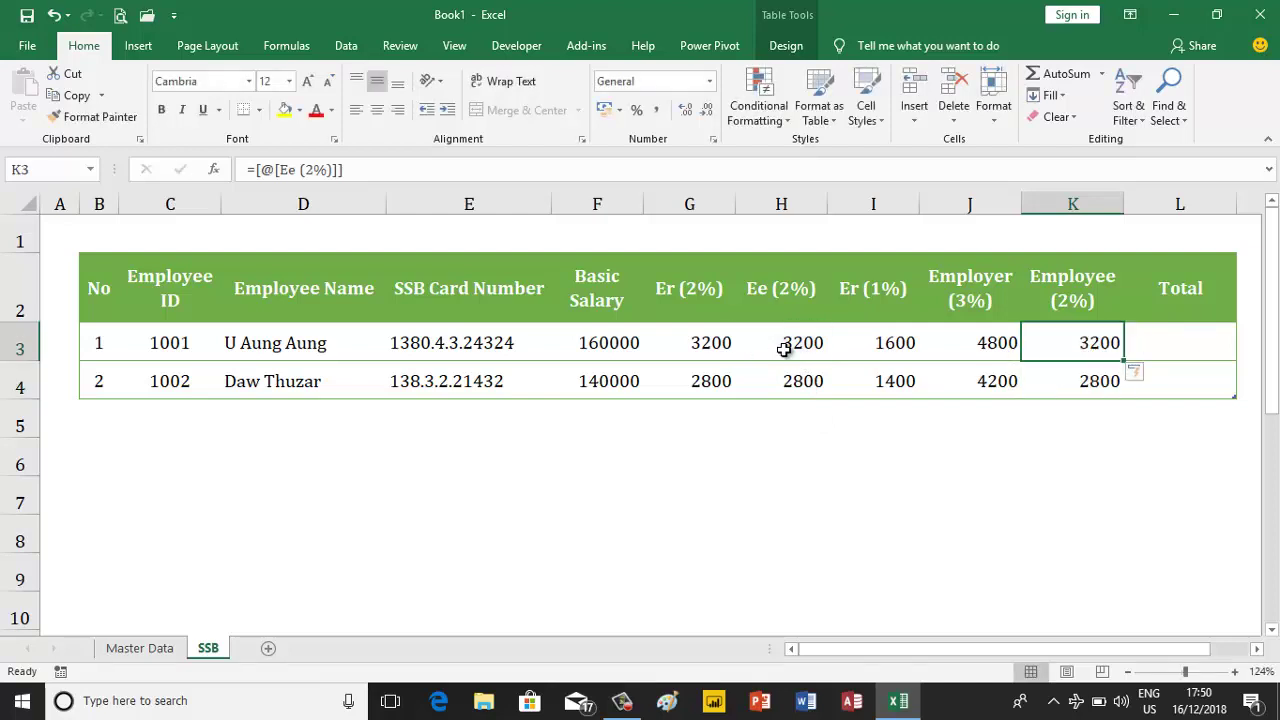
- Make Total add Employer (3%) and Employee (2%), giving 8000 and 7000
left_click(949, 283)
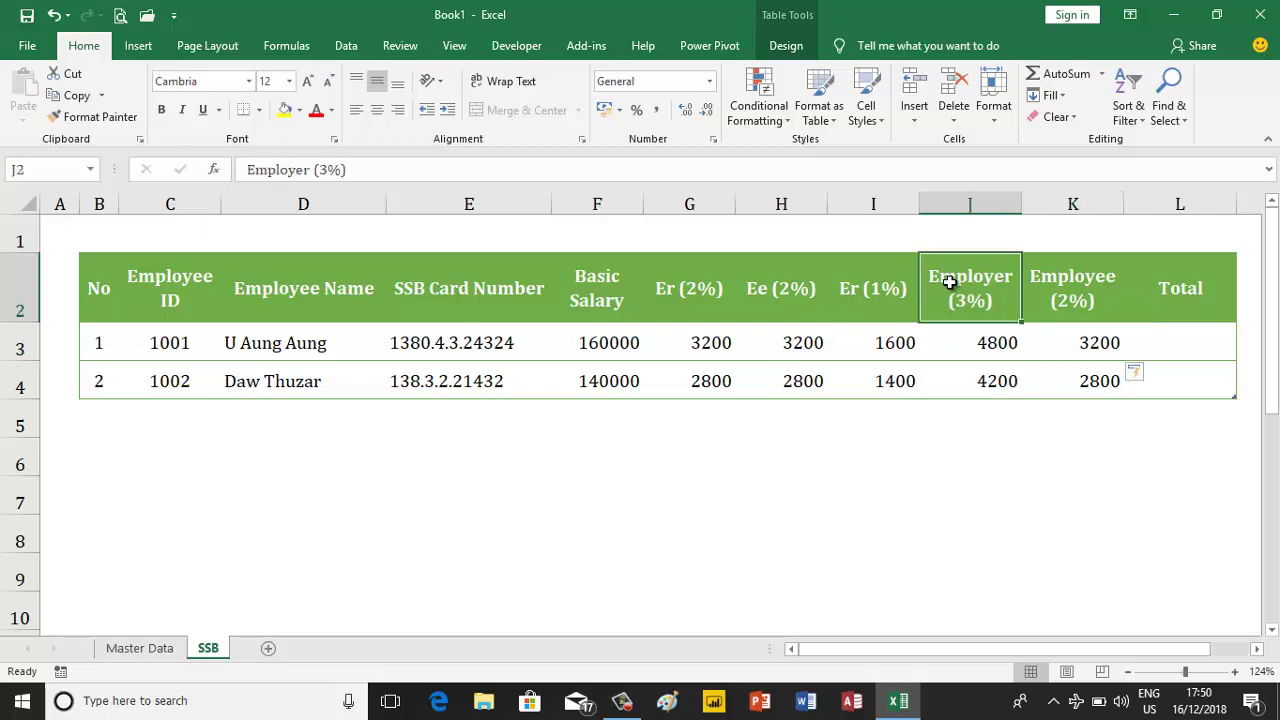
mouse_move(949, 283)
left_mouse_down()
mouse_move(1054, 288)
mouse_move(975, 291)
left_mouse_up()
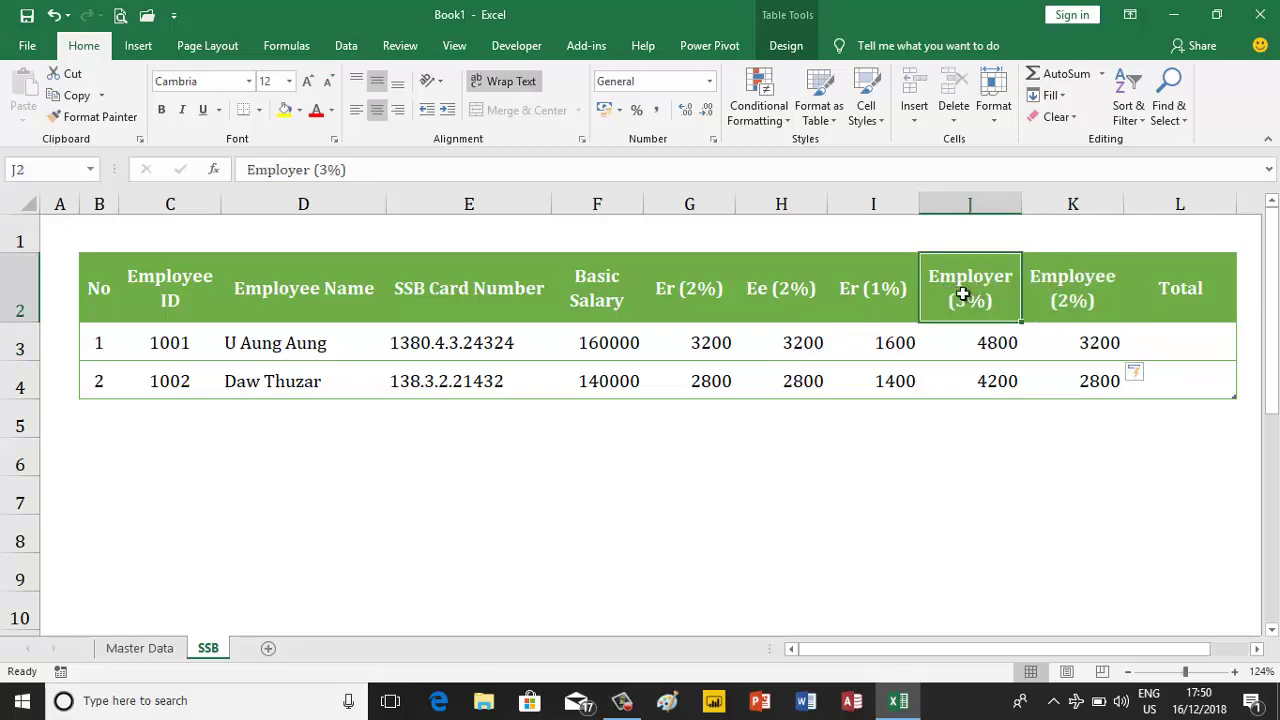
left_click_drag(962, 293, 1041, 299)
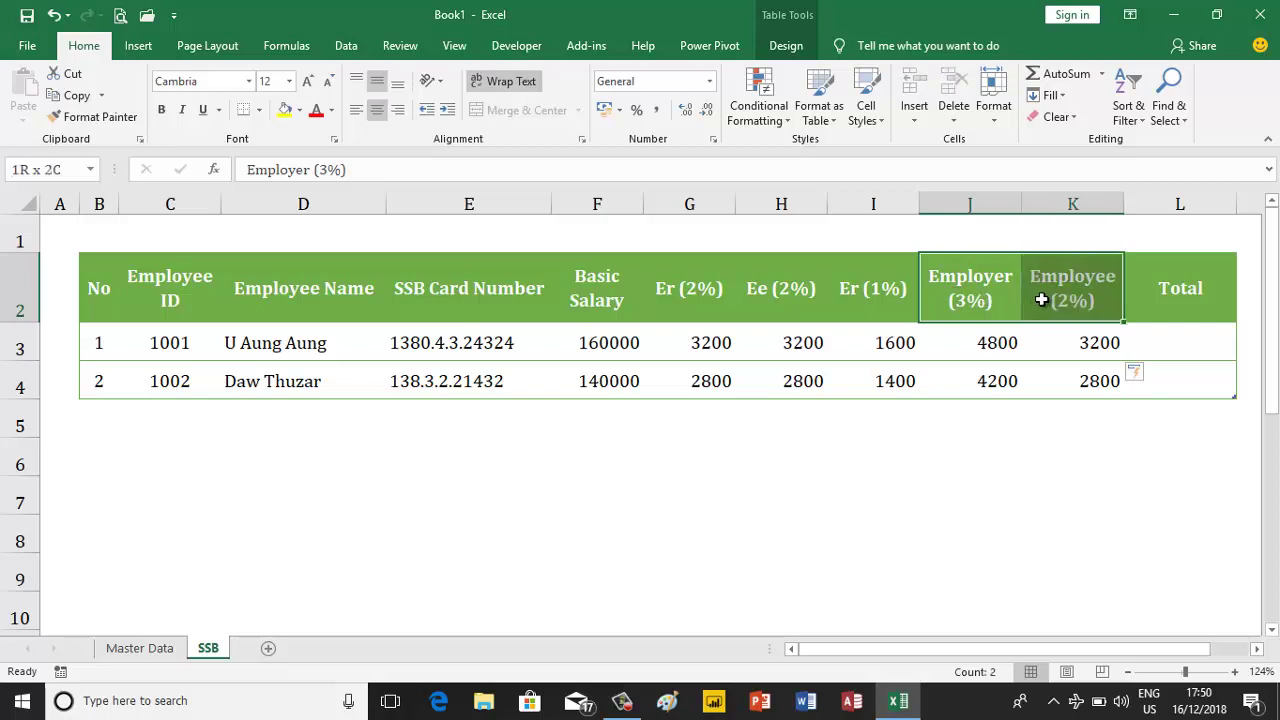
left_click_drag(997, 345, 1062, 346)
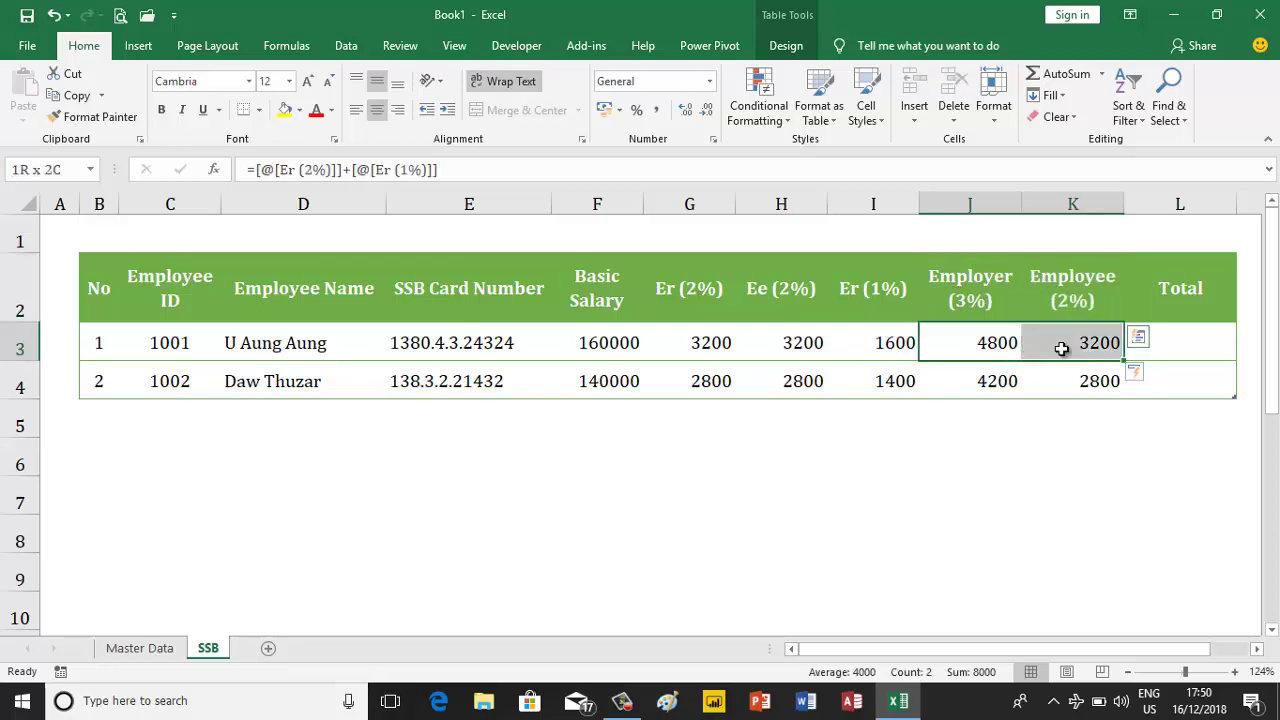
left_click(1165, 345)
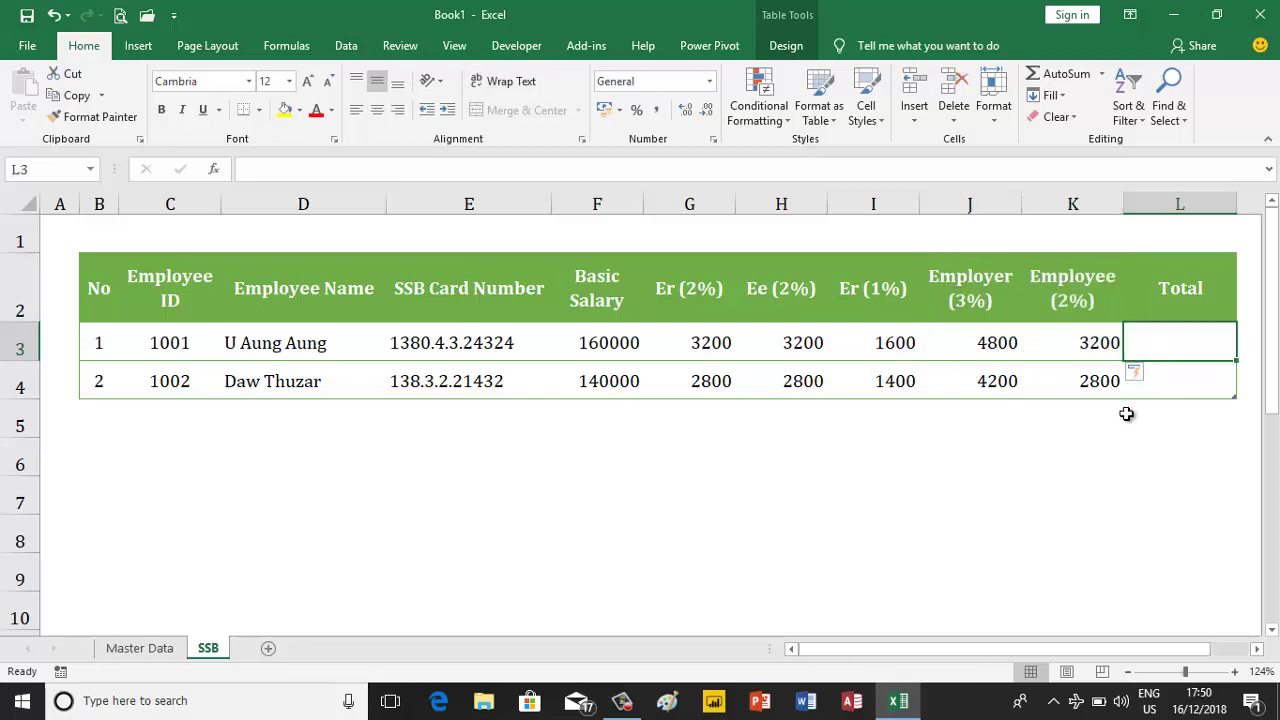
type("=")
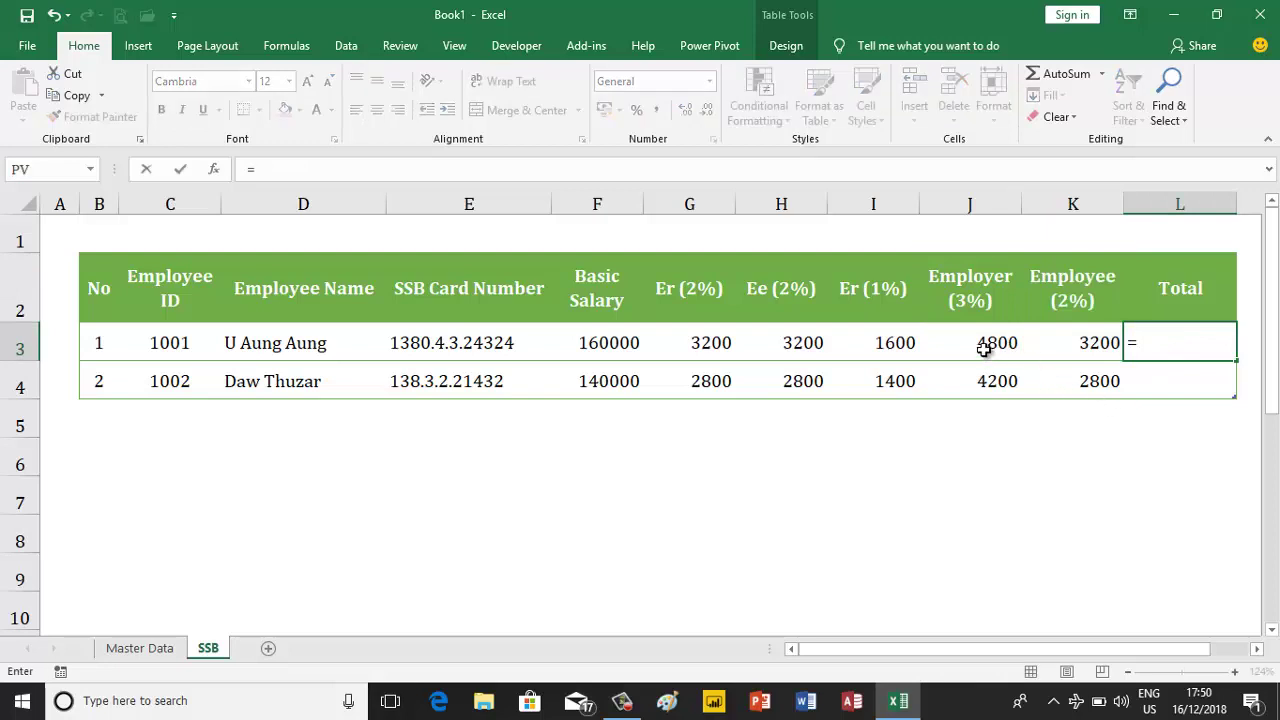
left_click(984, 347)
type("+")
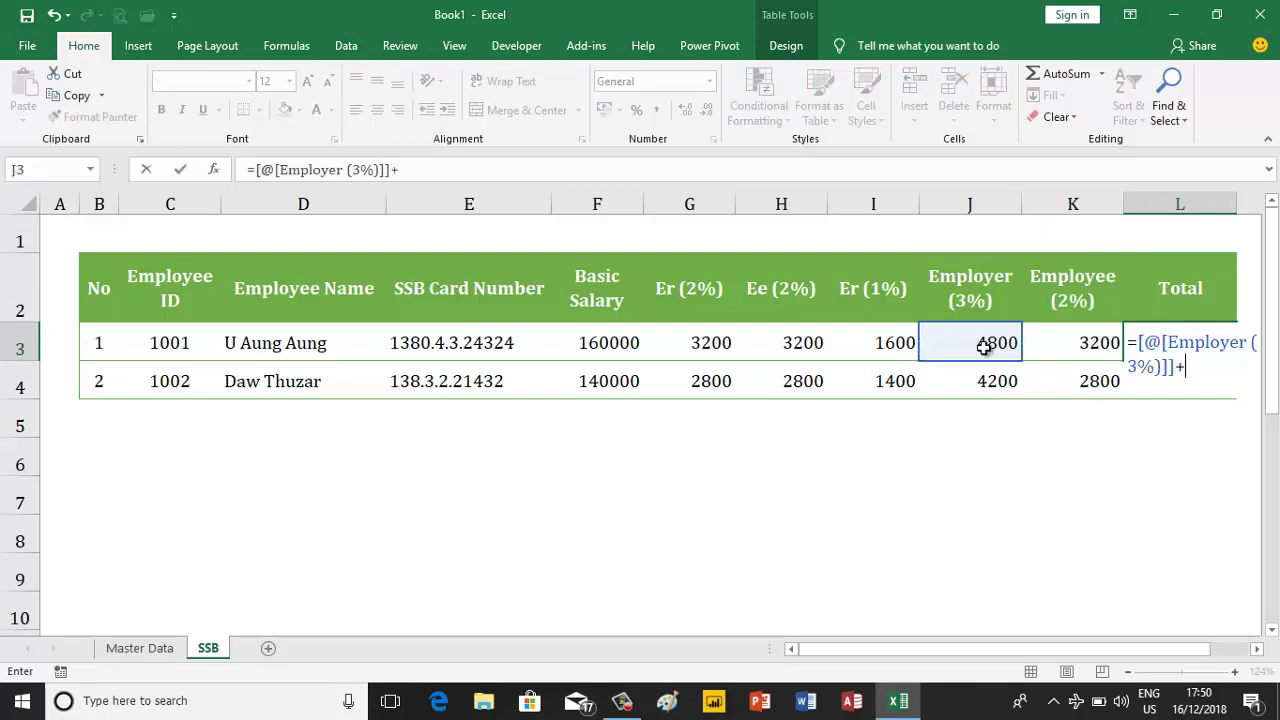
left_click(1057, 348)
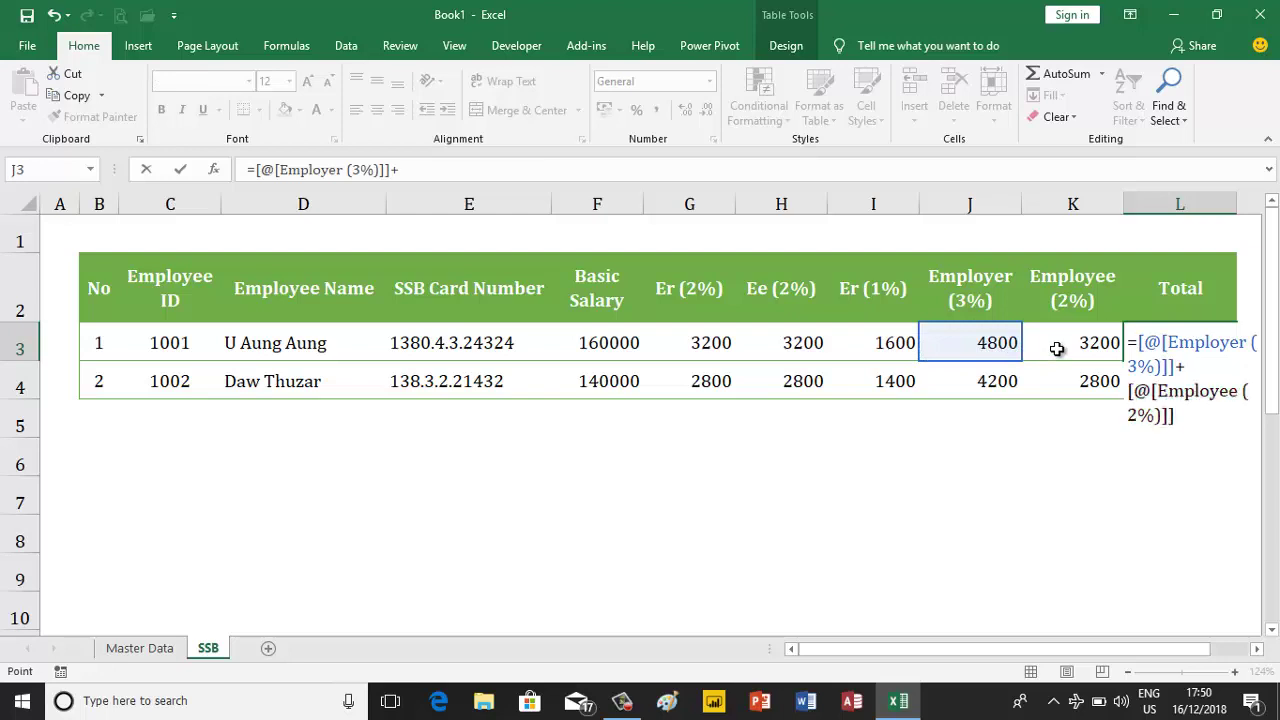
key("Return")
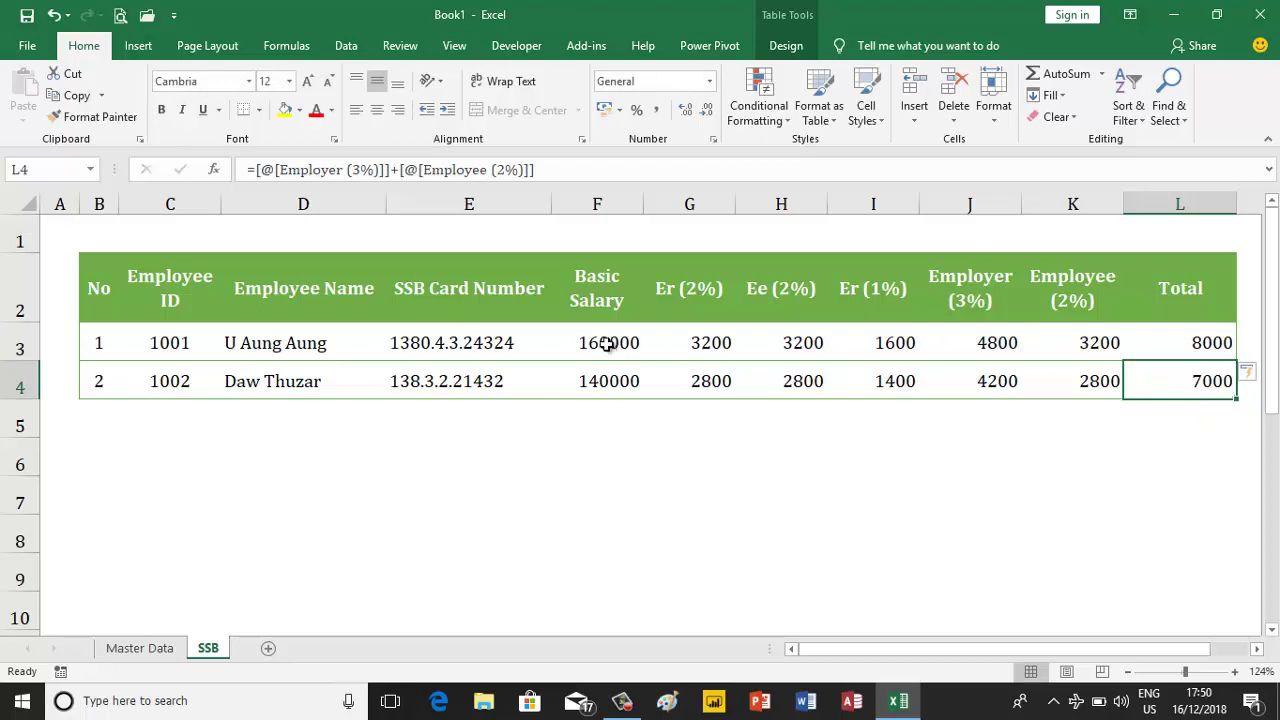
left_click_drag(607, 343, 1166, 335)
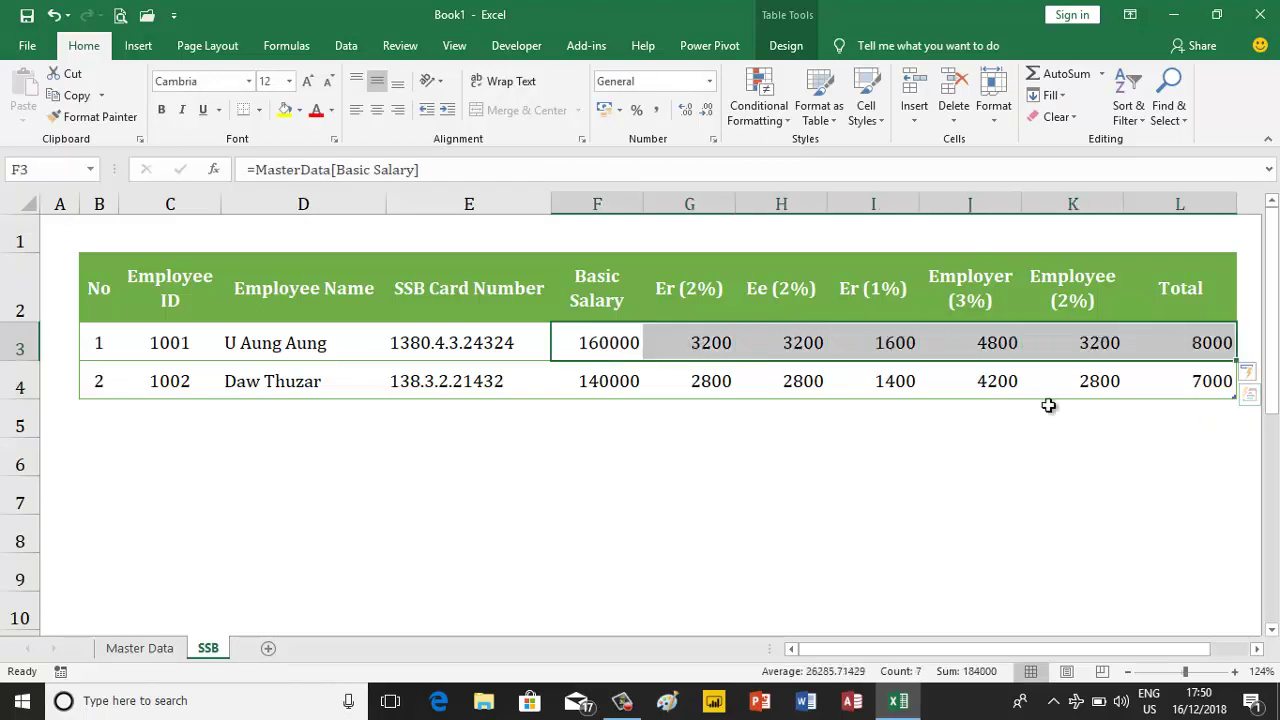
- Apply Comma Style with zero decimals to Basic Salary through Total, e.g. 160,000 and 8,000
key("shift+Down")
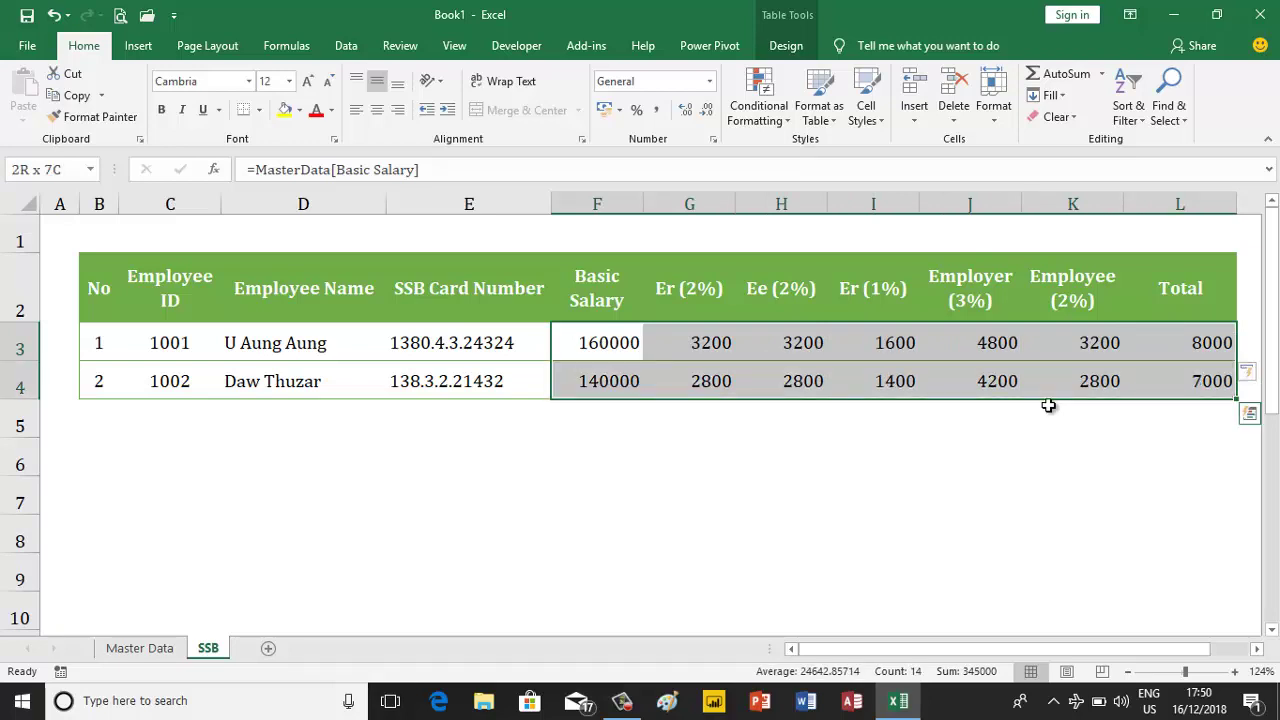
key("ctrl+shift+Down")
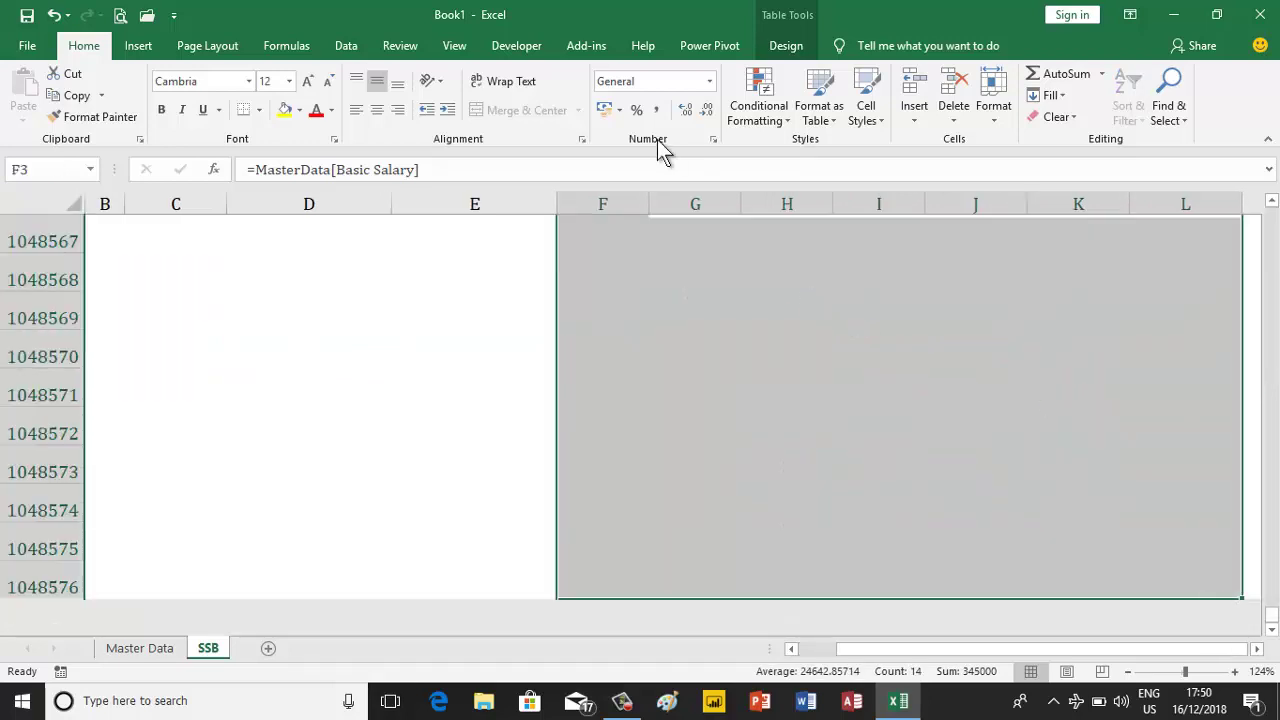
left_click(658, 110)
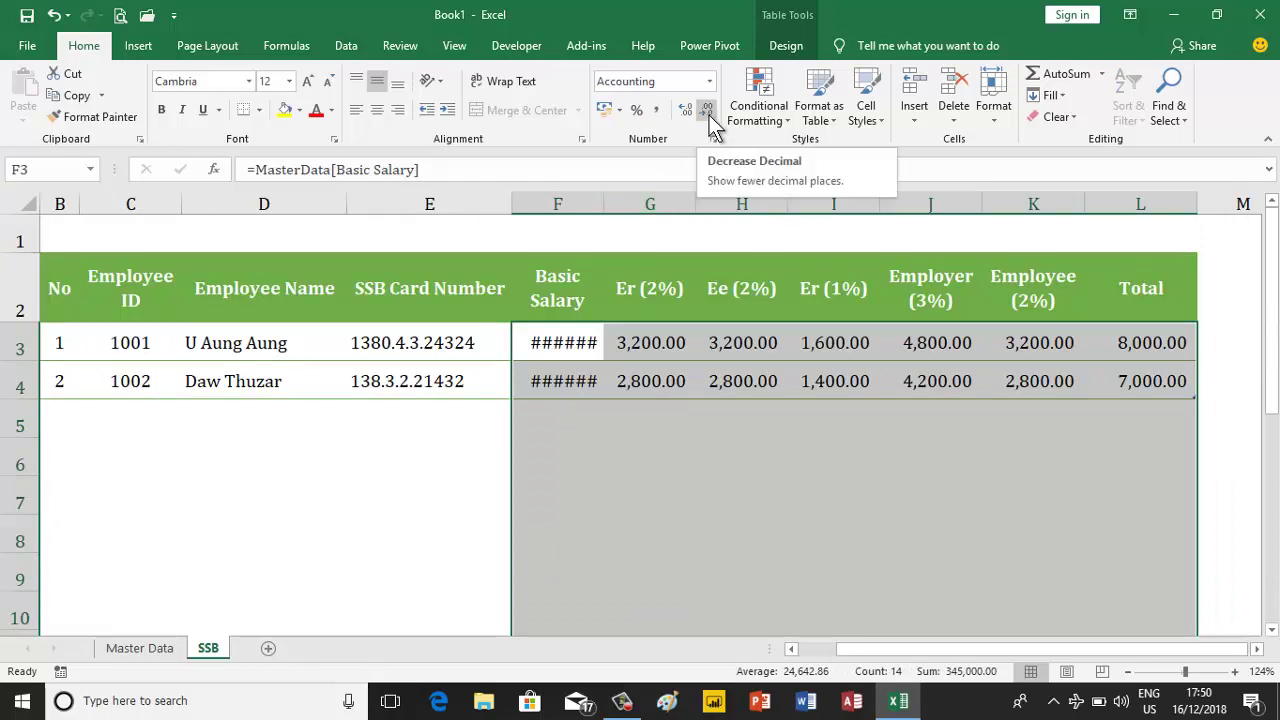
left_click(709, 115)
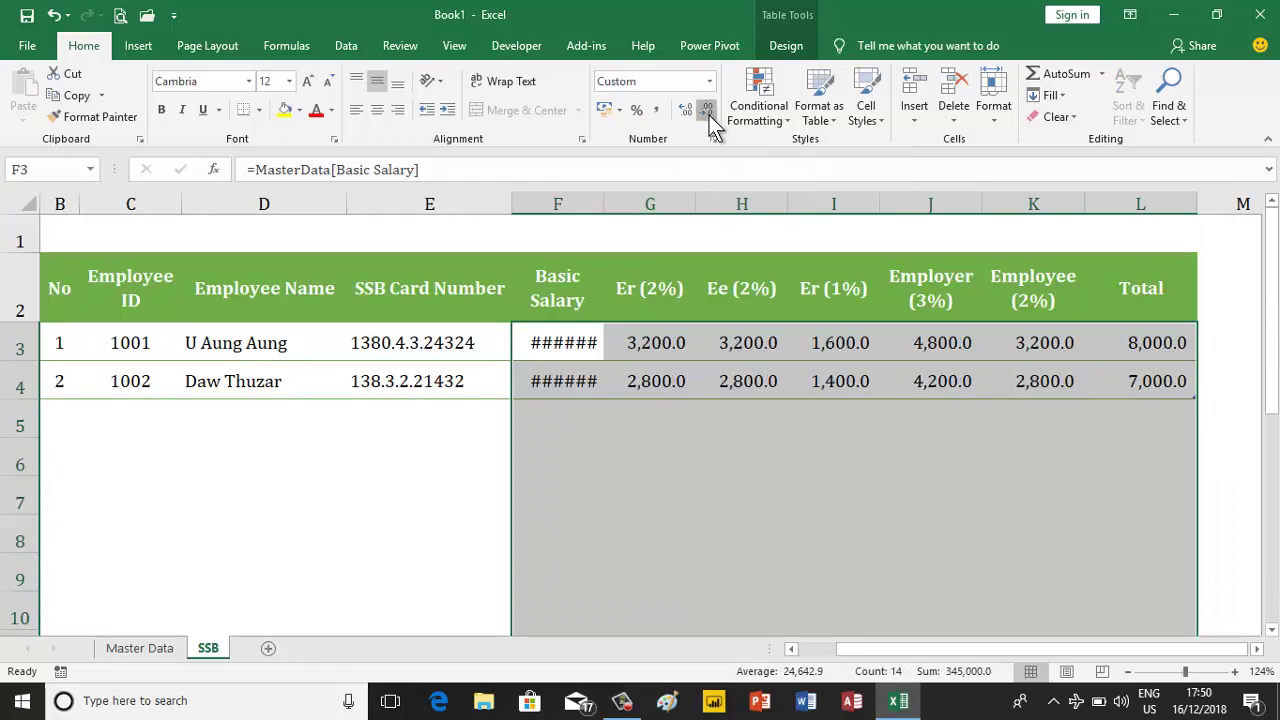
left_click(709, 115)
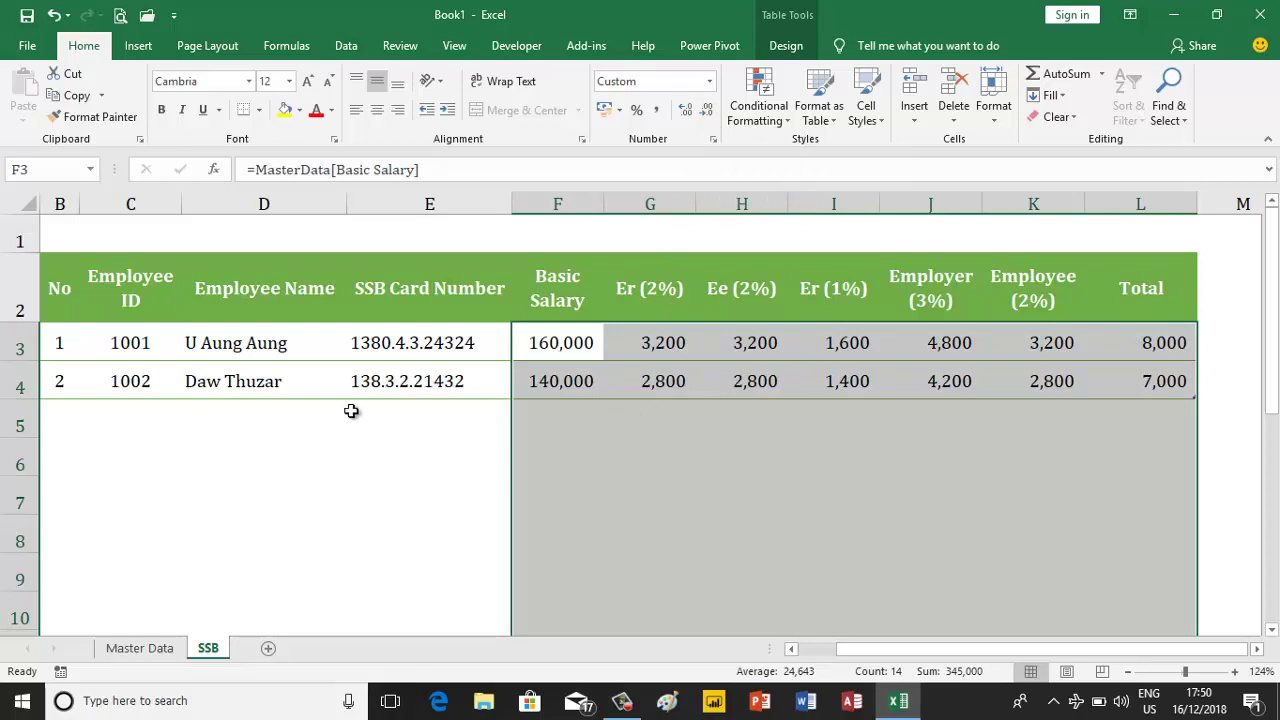
left_click(64, 342)
key("ctrl+Home")
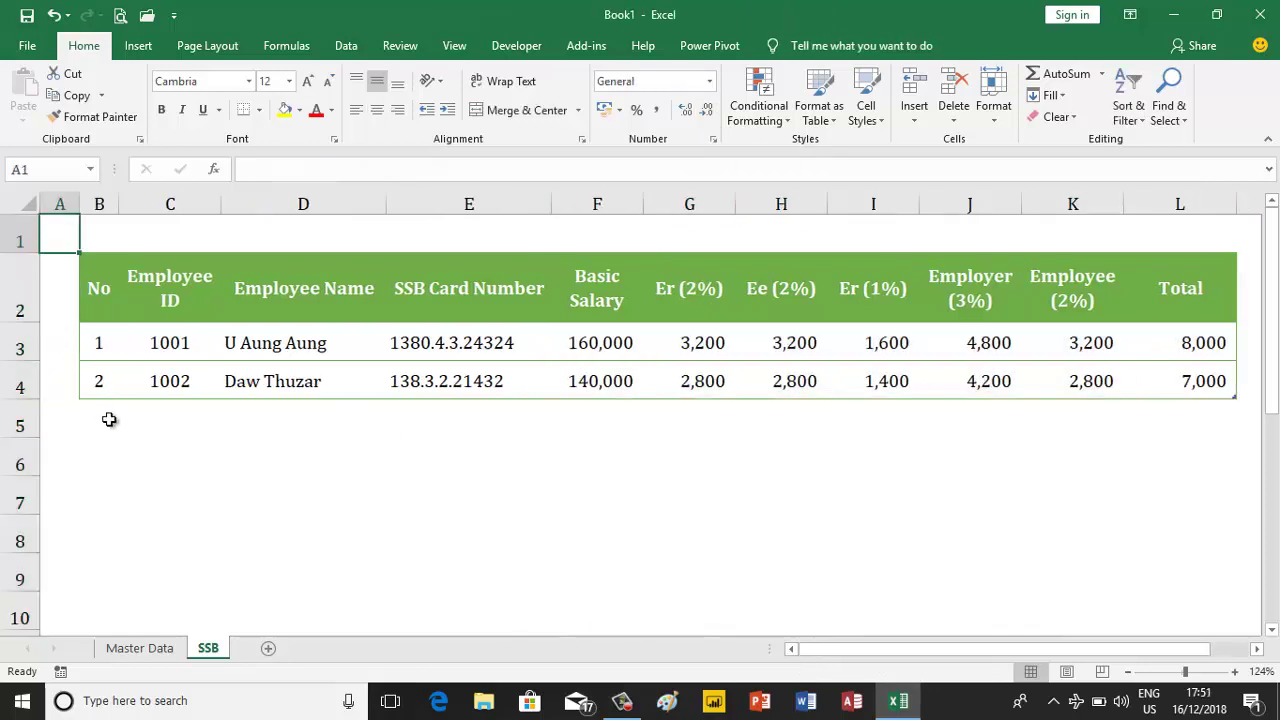
- On Master Data, enter employee 3: ID 1003, the name, Executive in Marketing, basic salary 140,000
left_click(115, 649)
left_click(87, 384)
type("3")
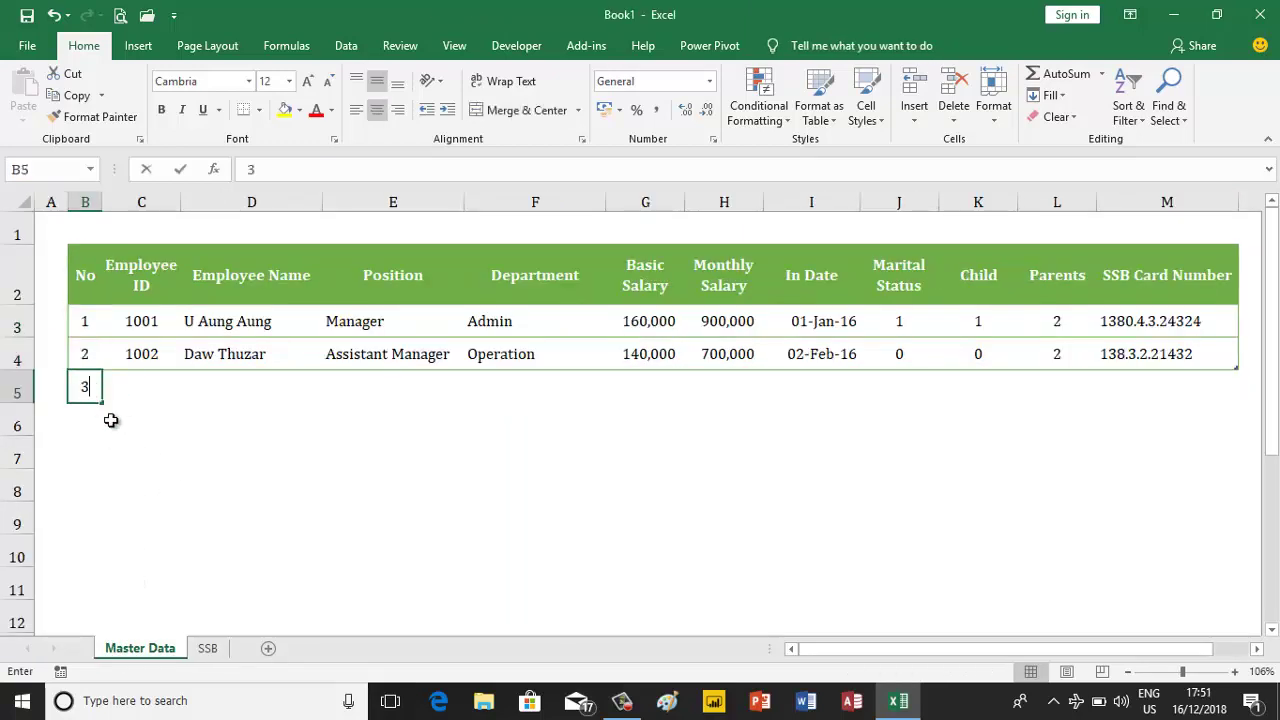
key("Tab")
type("1")
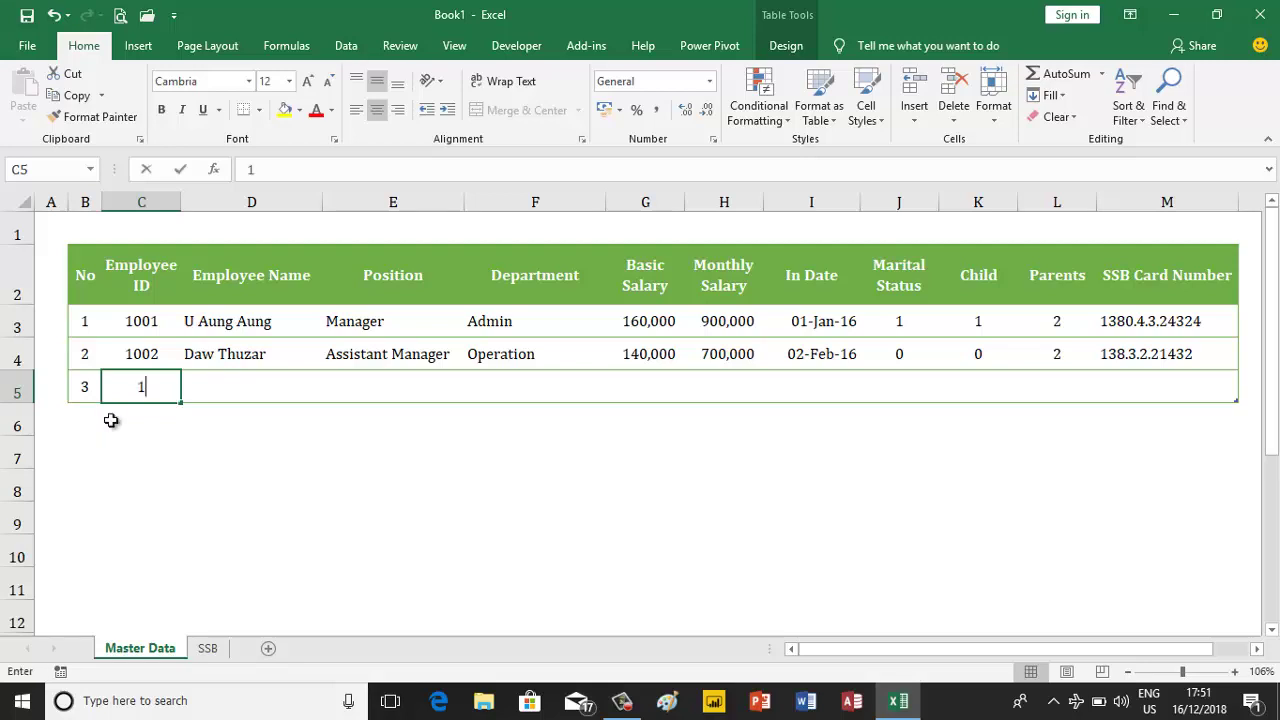
type("003")
key("Tab")
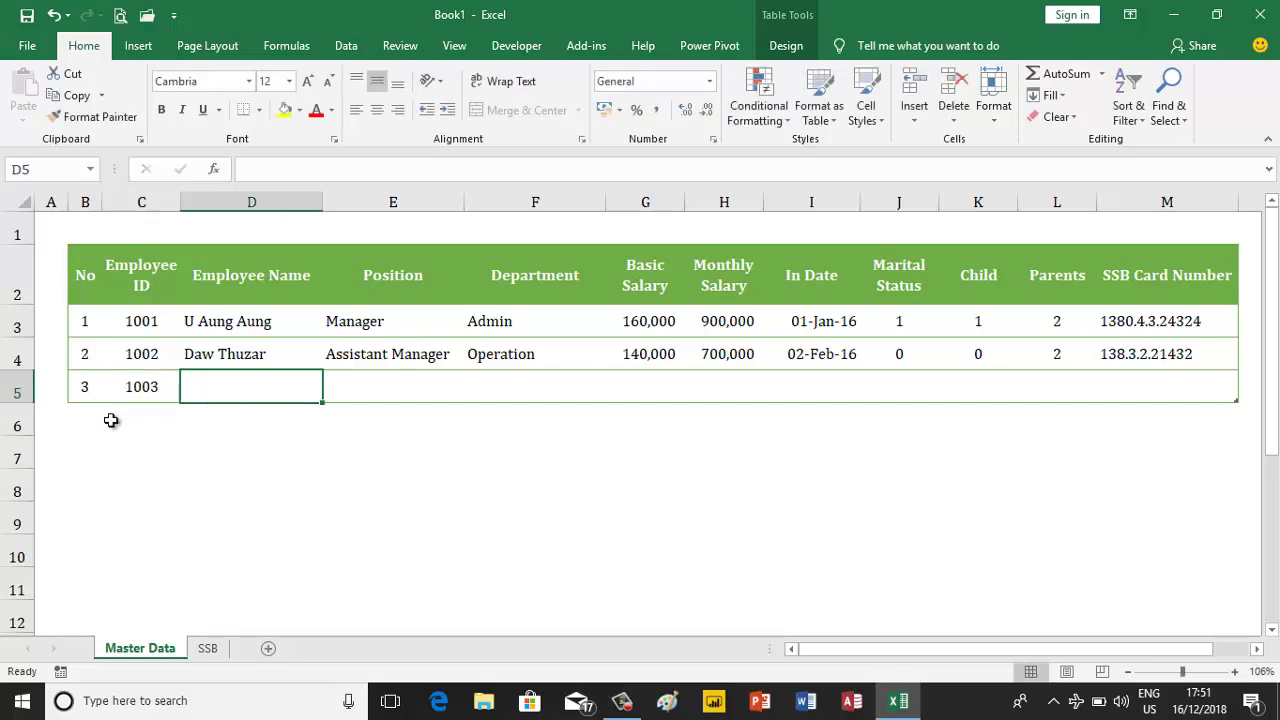
type("Daw ")
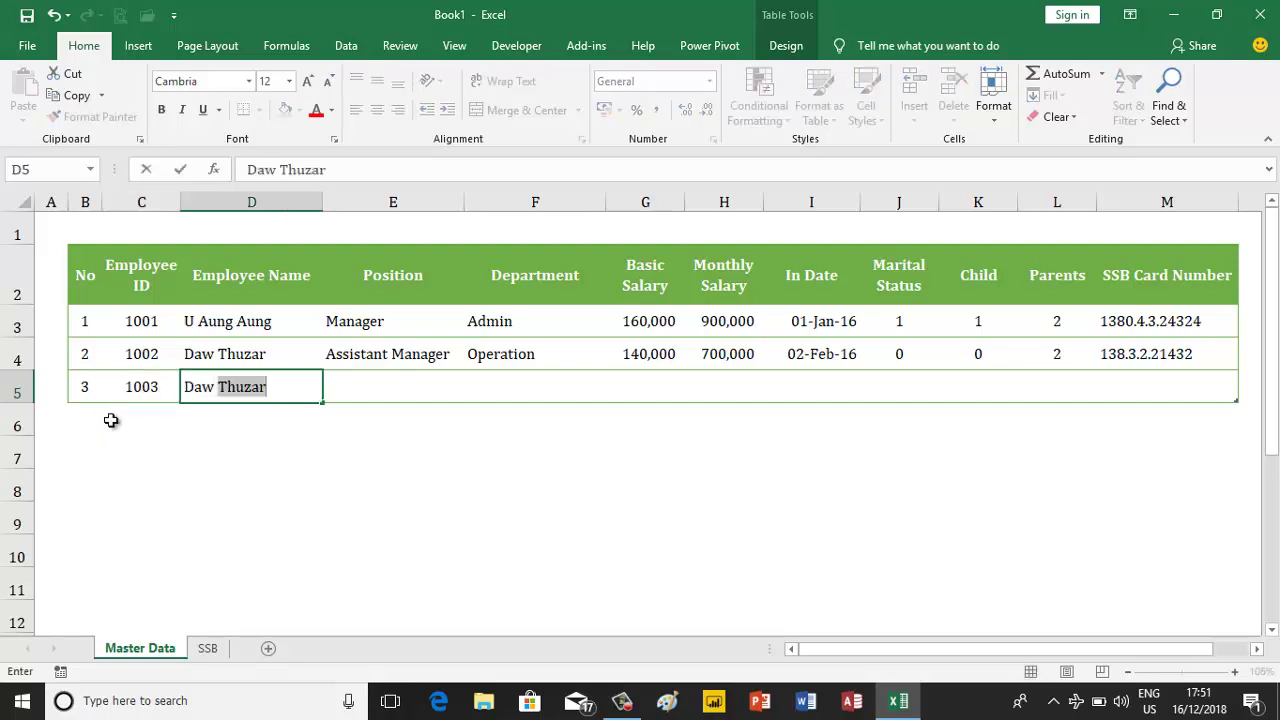
type("y")
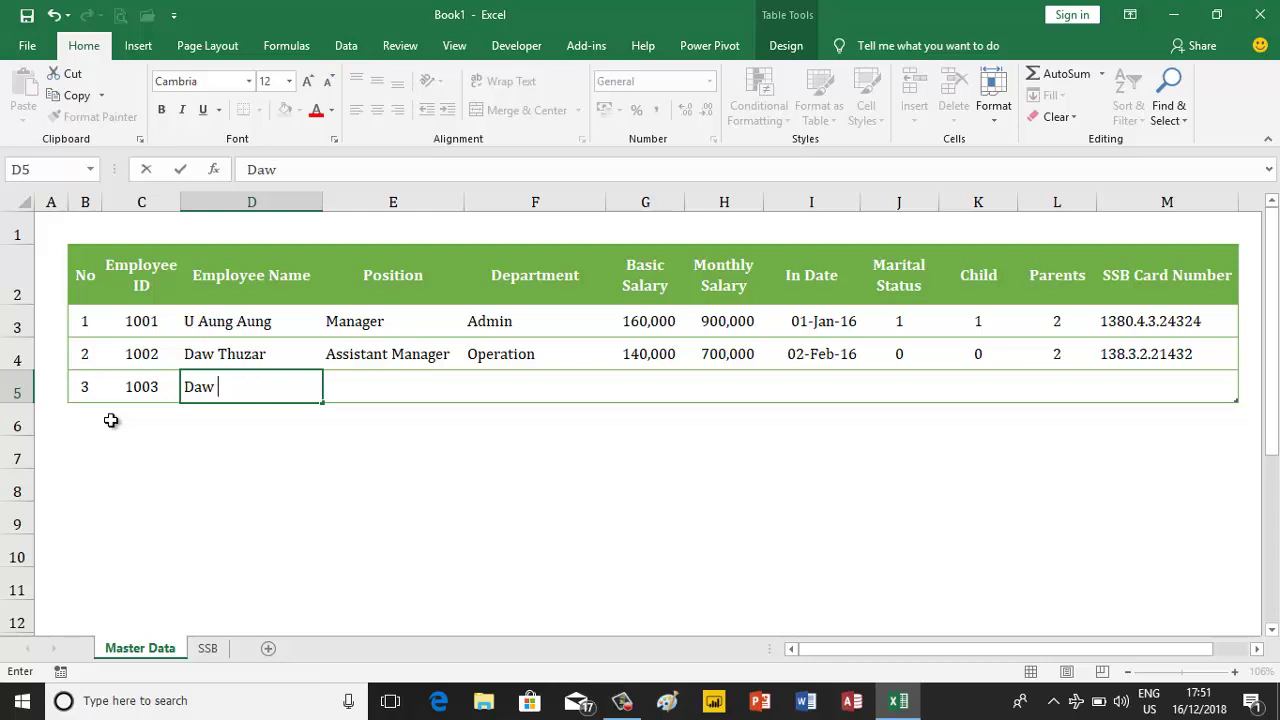
type("Mya Mya")
key("ctrl+Return")
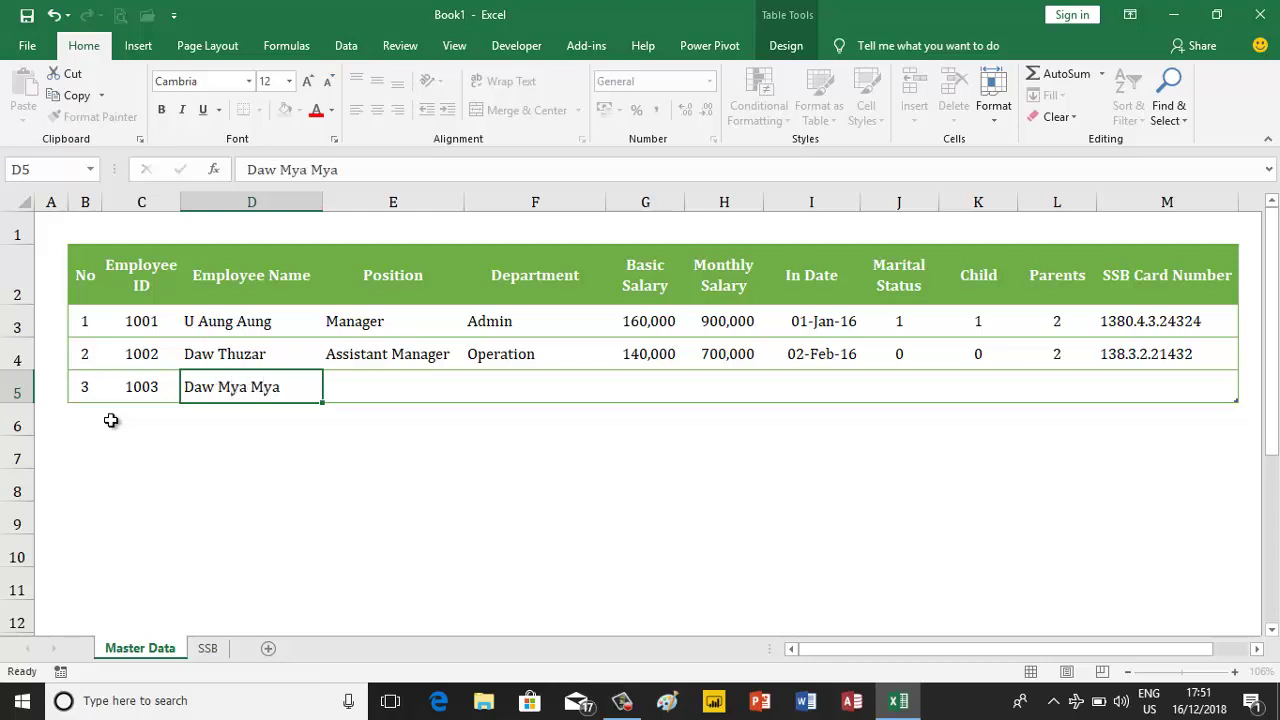
key("Tab")
type("Executi")
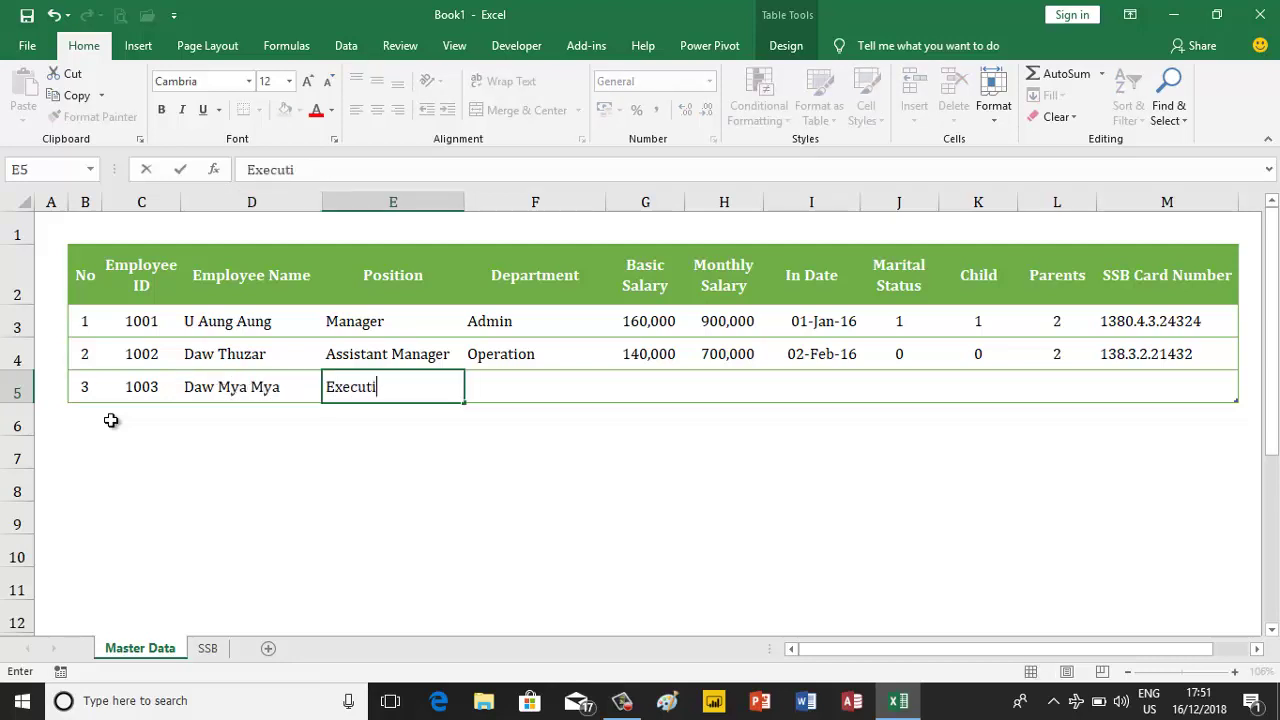
type("ve")
key("Tab")
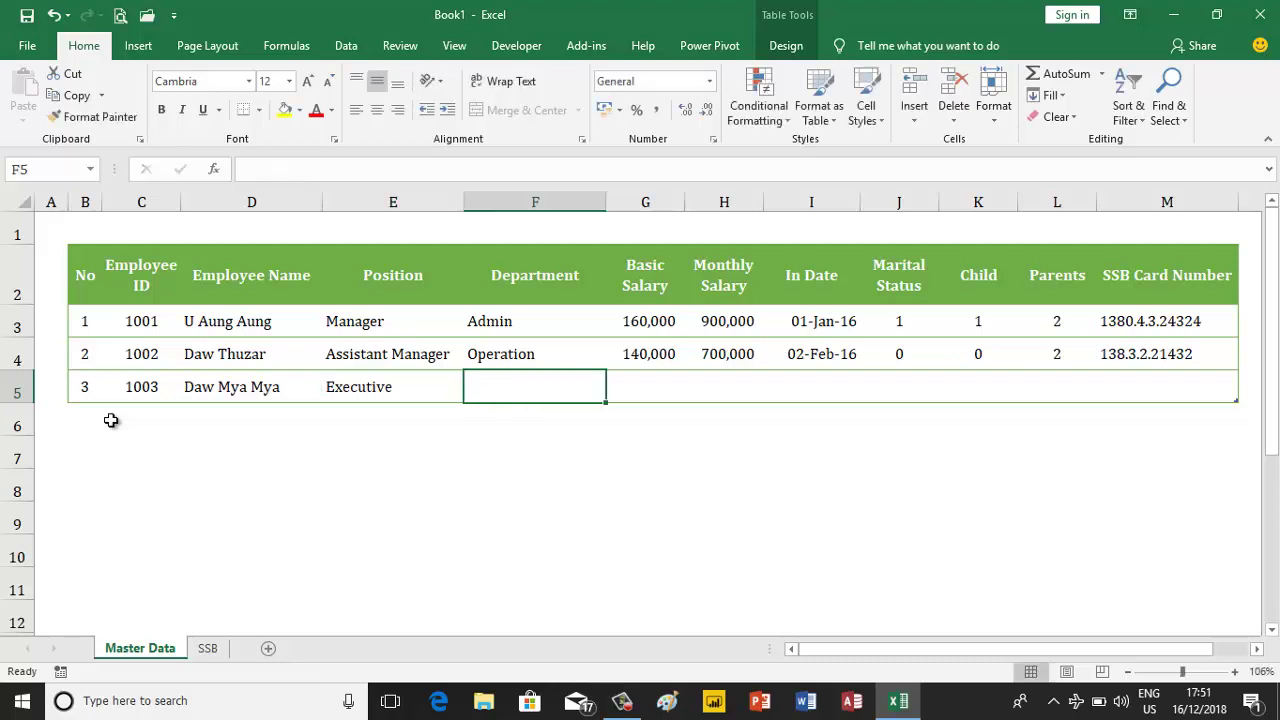
type("Marketing")
key("Tab")
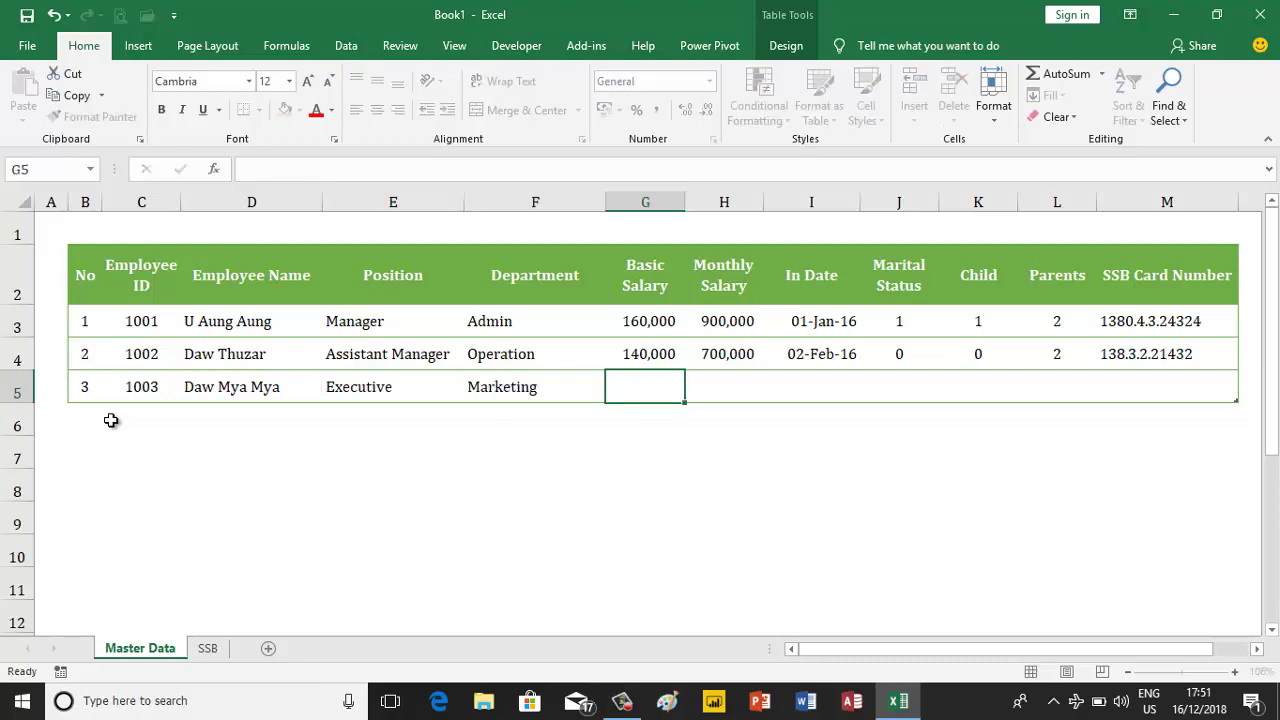
type("14")
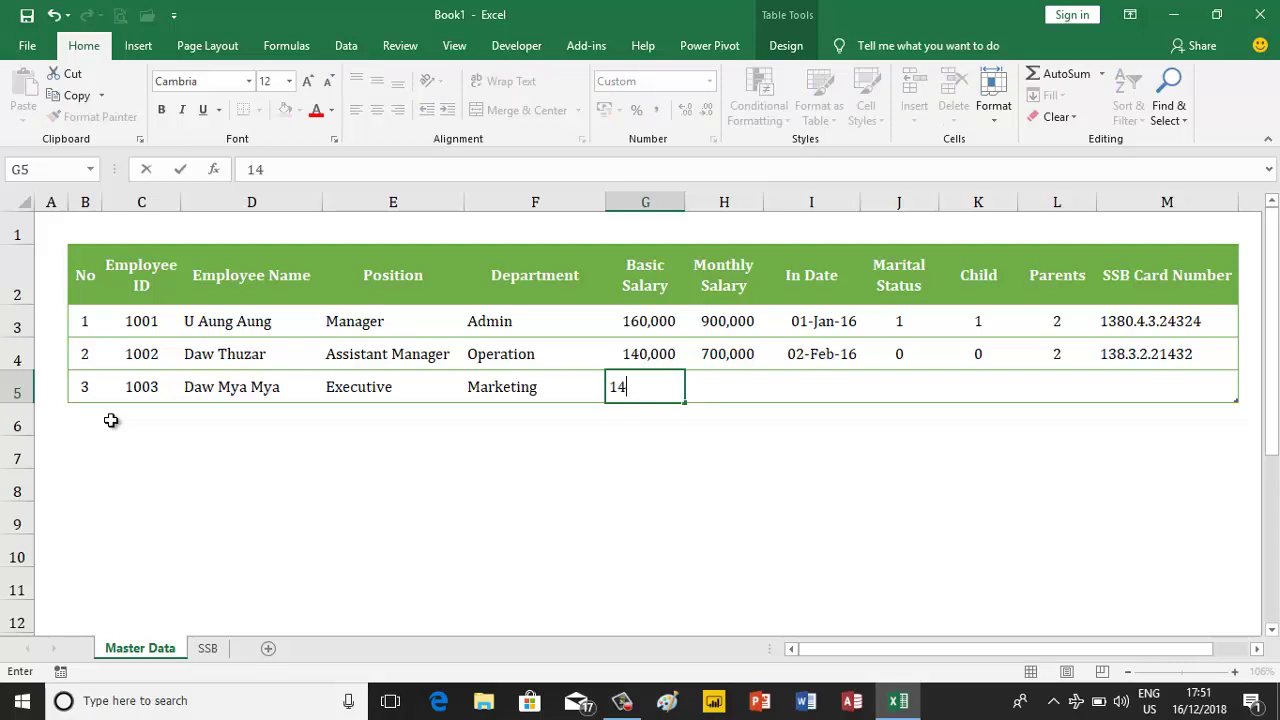
type("0000")
left_click(111, 420)
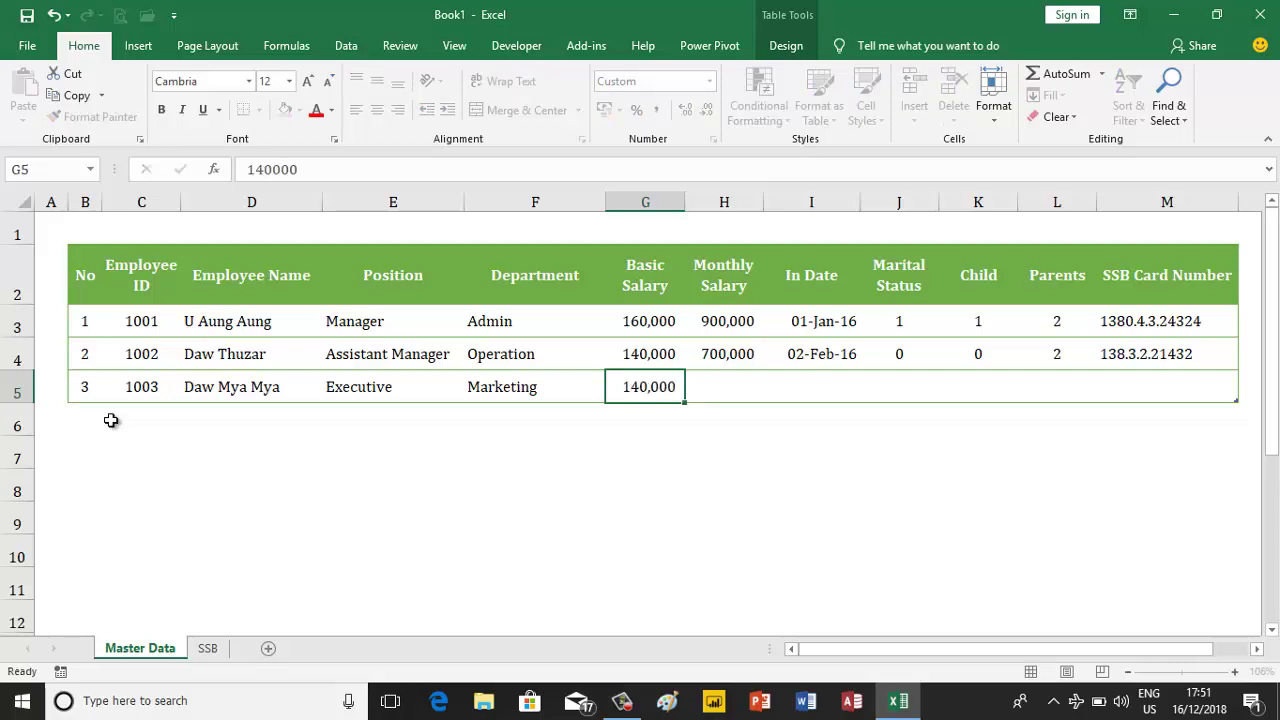
- Give employee 1003 monthly salary 600,000, in date 10-Feb-16, status values 0, 0, 1 and an SSB number
key("Tab")
key("Tab")
key("Tab")
key("Tab")
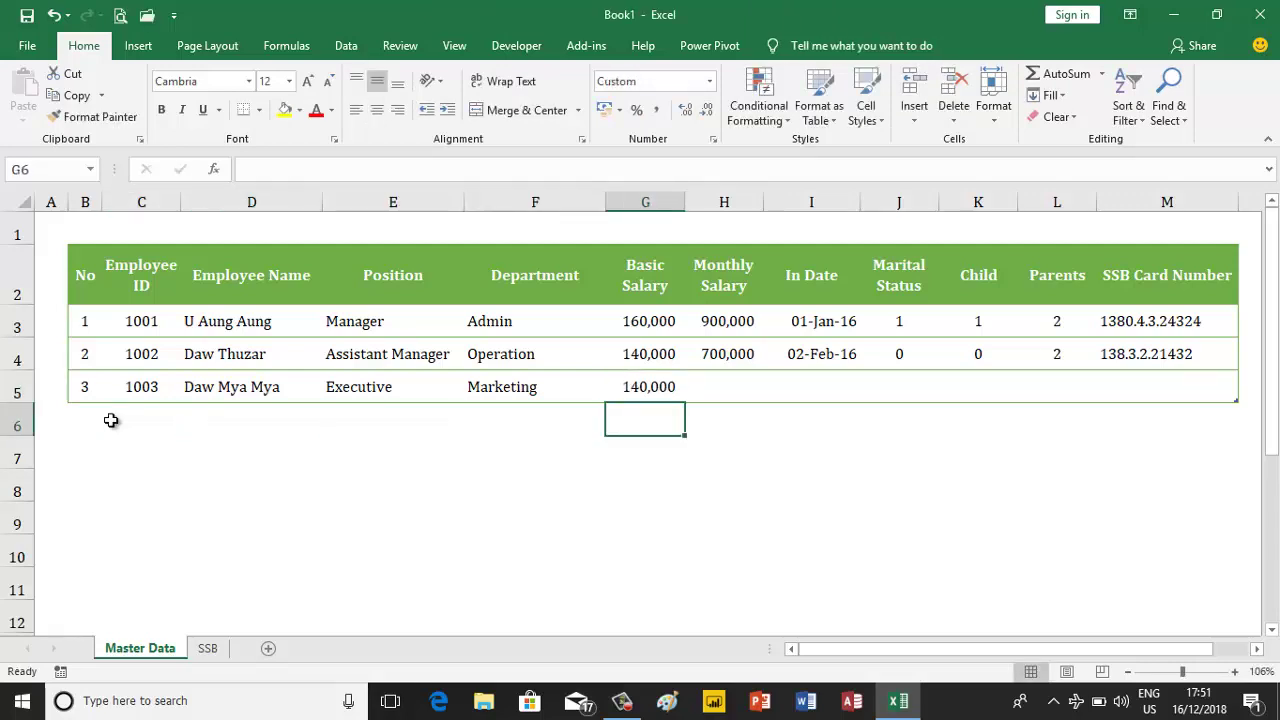
key("Up")
key("Tab")
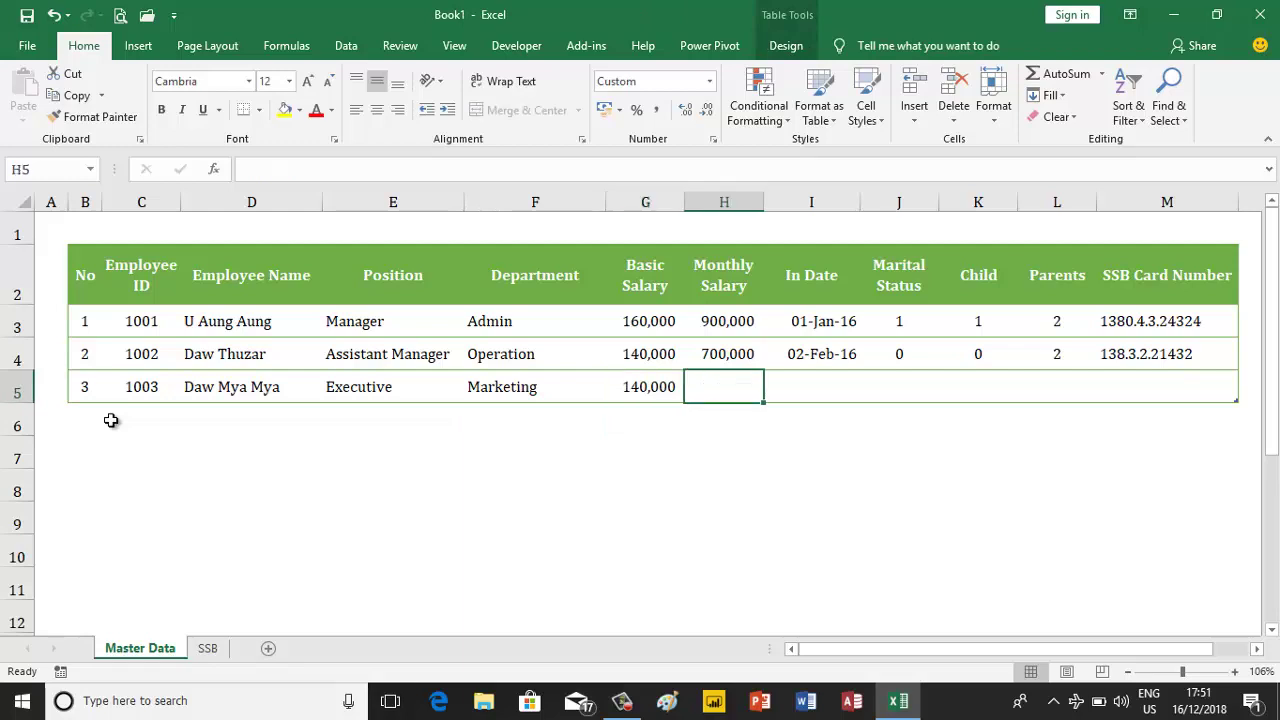
type("60")
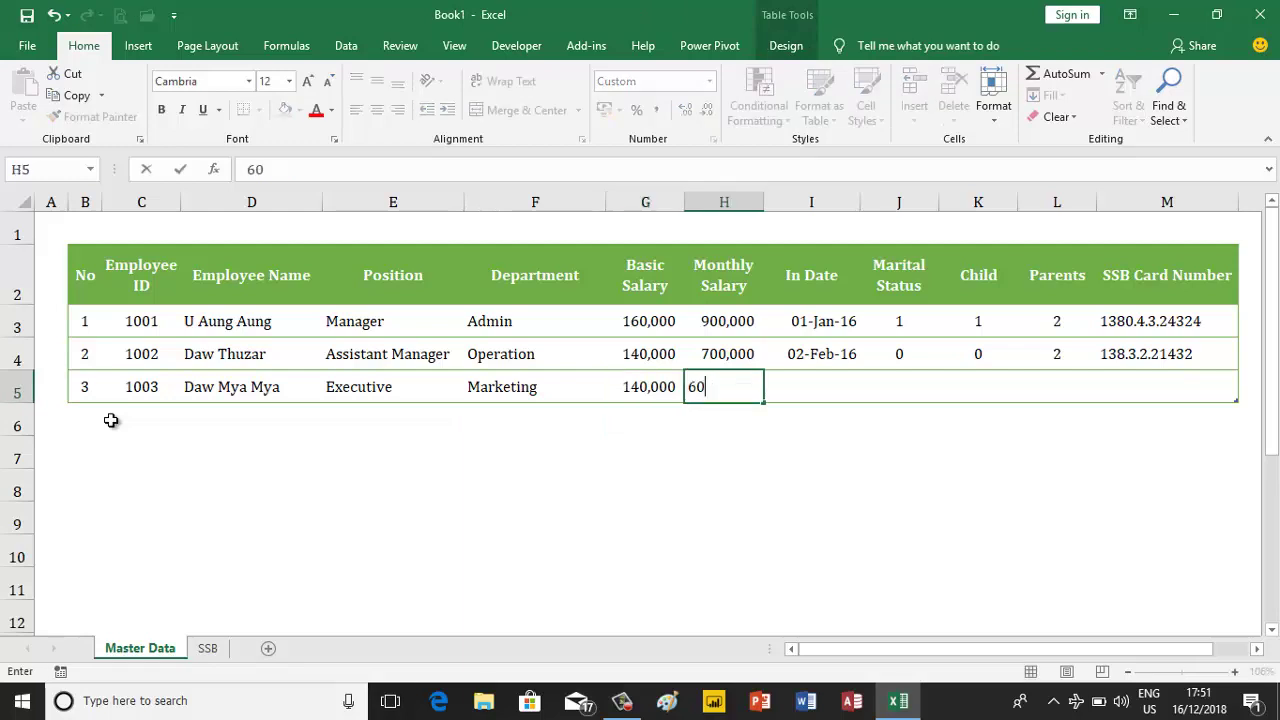
type("0000")
key("Return")
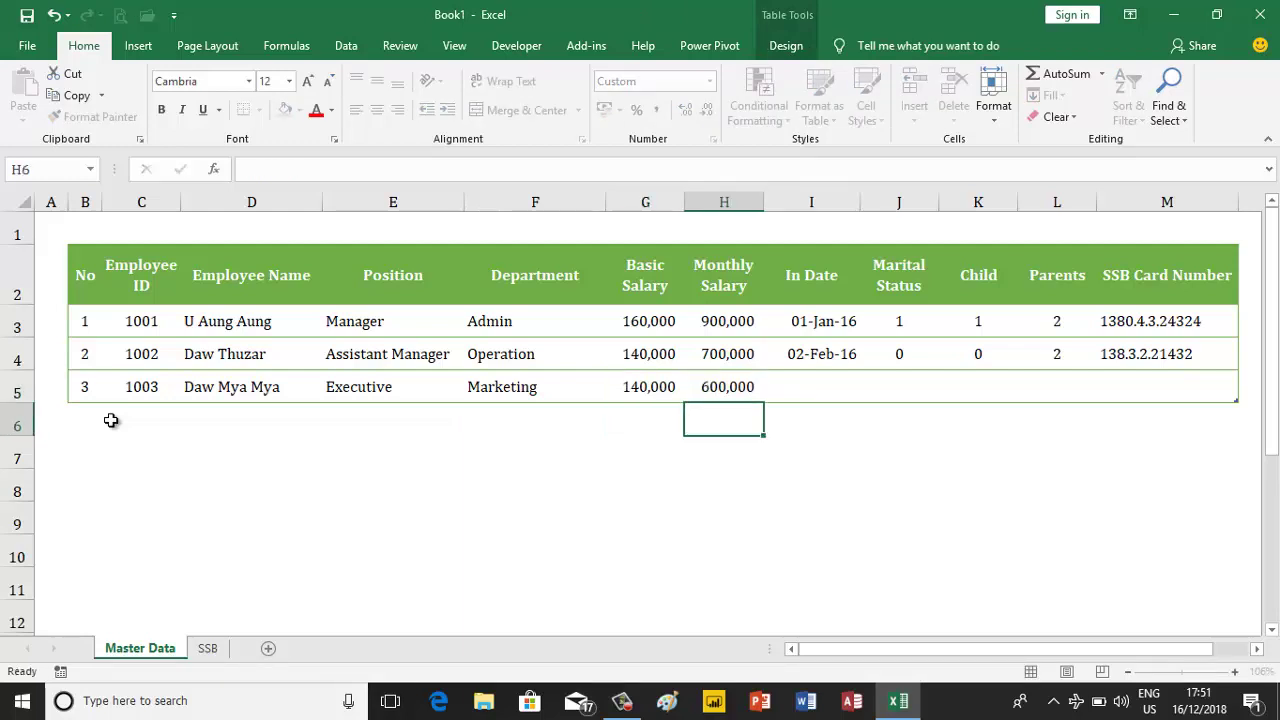
key("Up")
key("Tab")
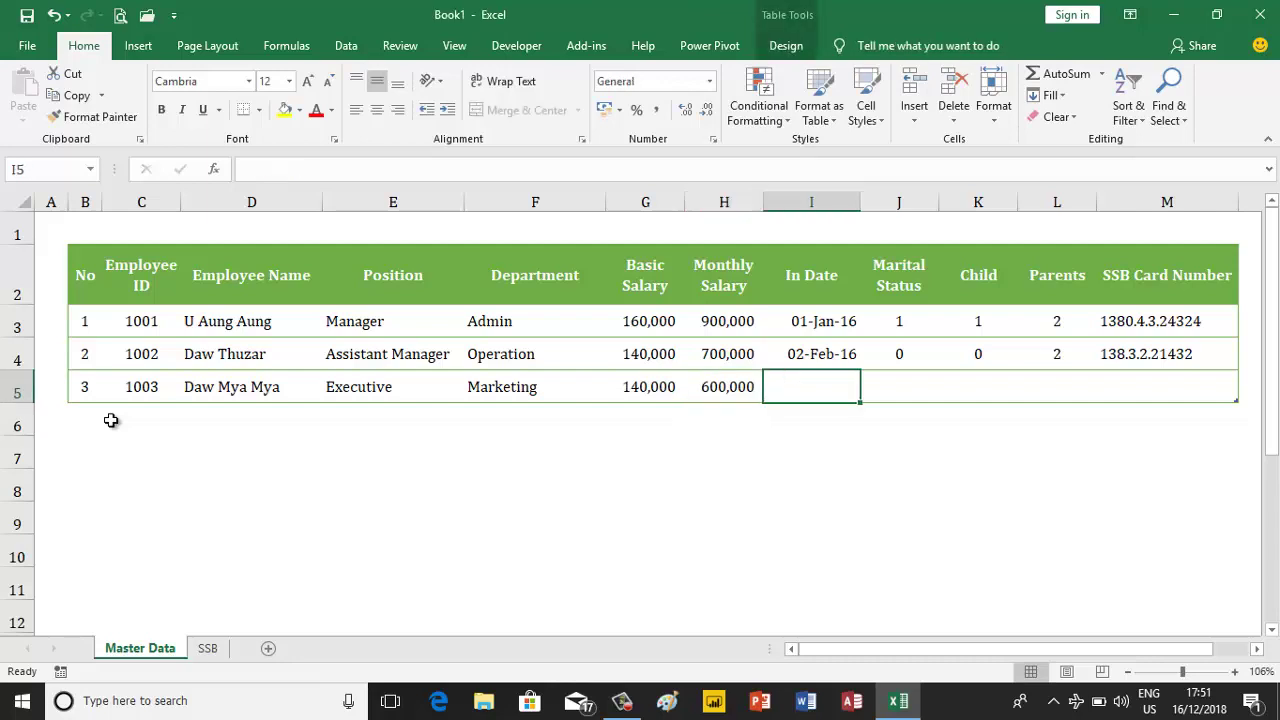
type("10-")
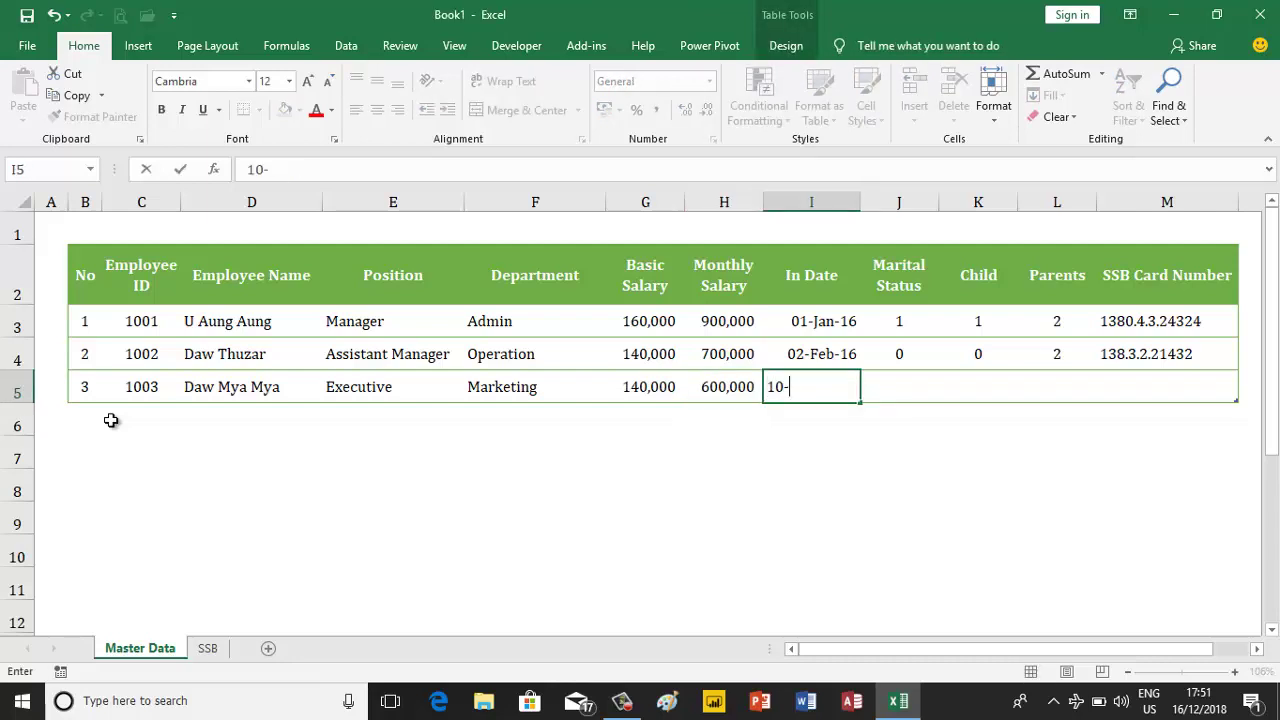
type("Feb-16")
key("Tab")
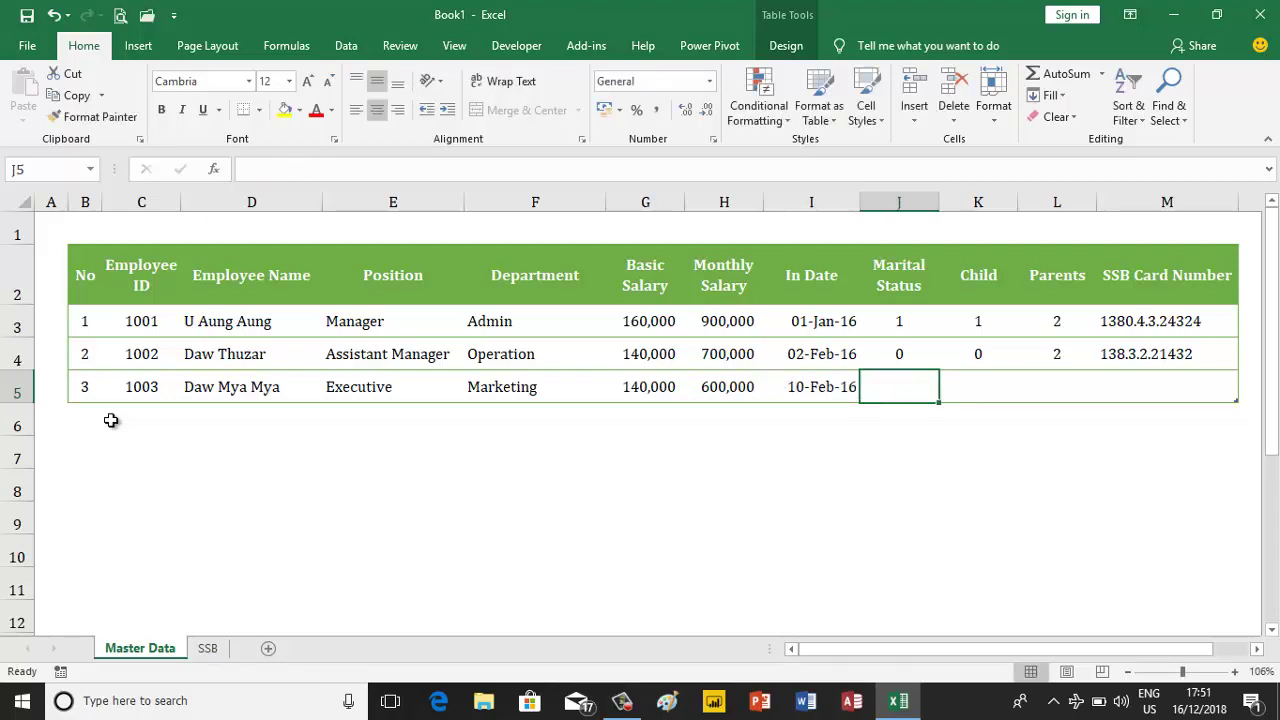
type("0")
key("Tab")
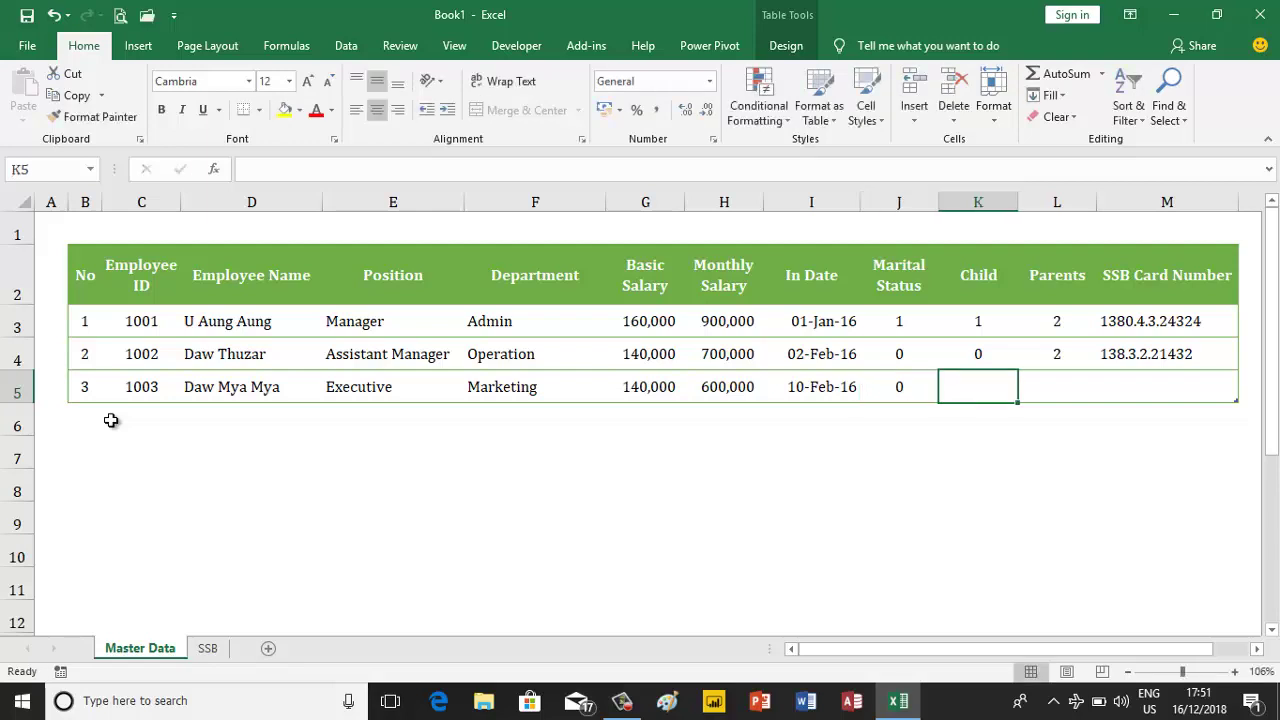
type("0")
key("Tab")
type("1")
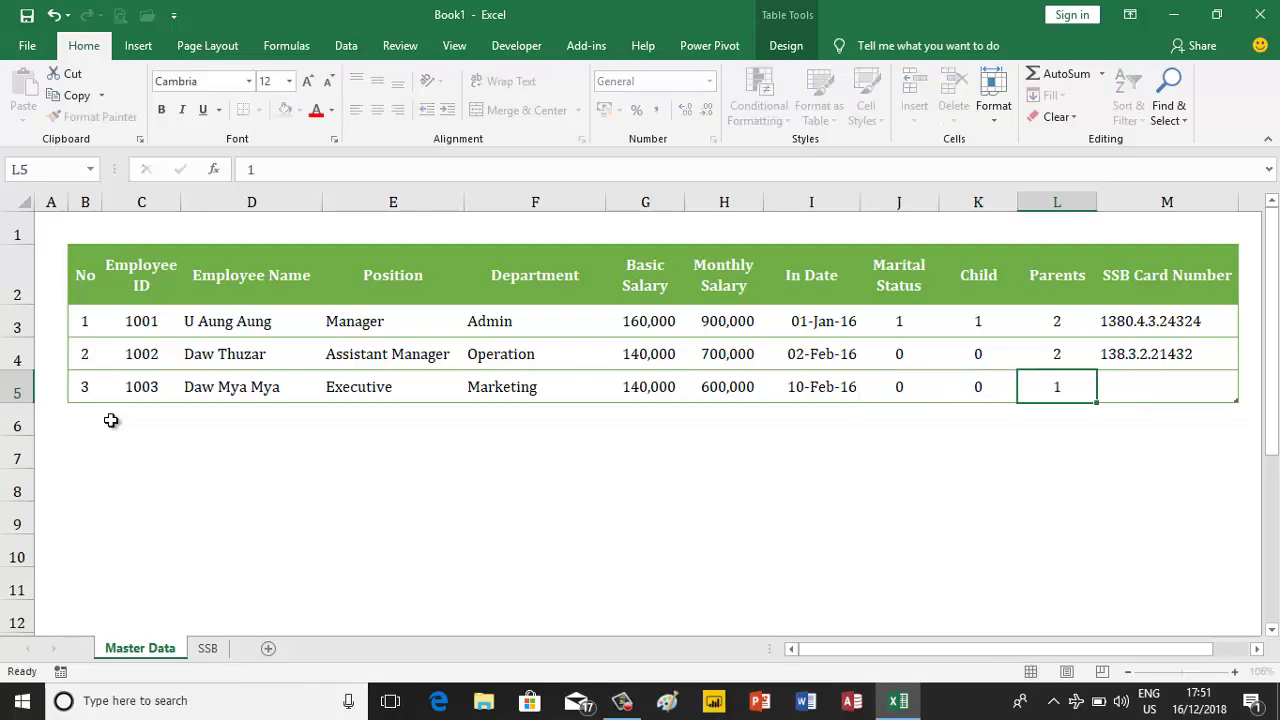
key("Tab")
type("138")
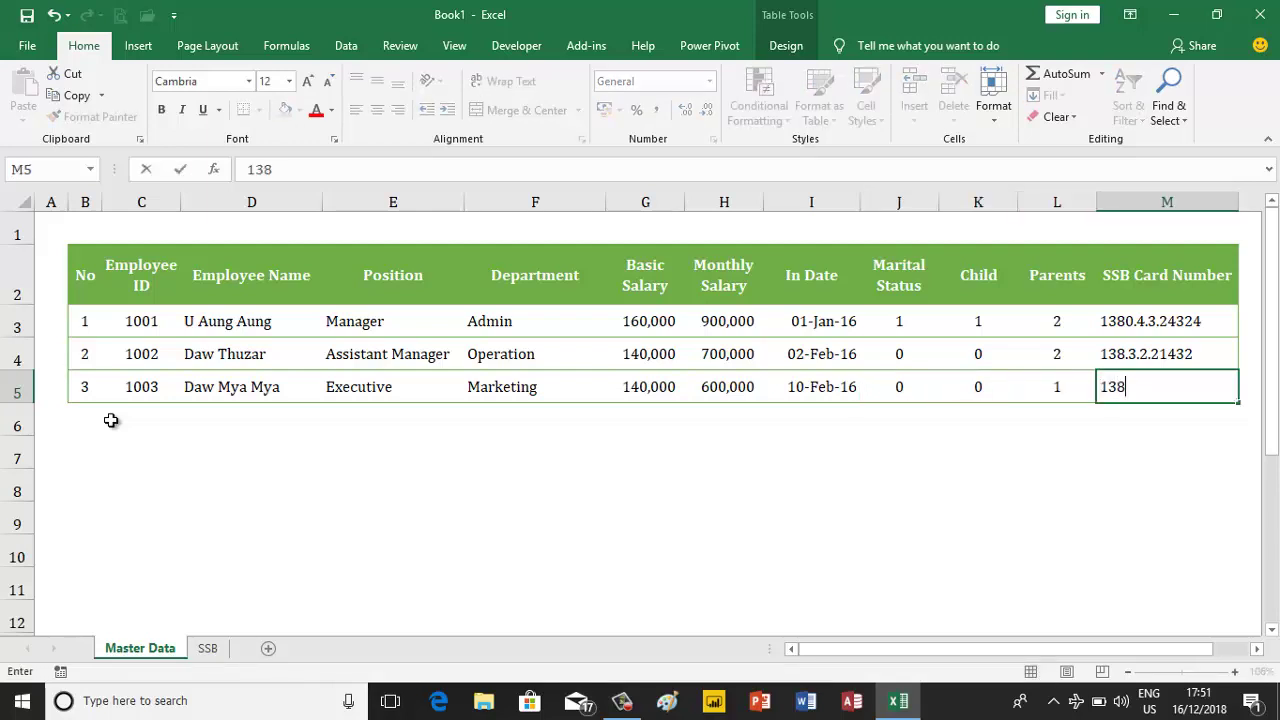
type(".4.3.")
type("234234")
key("Return")
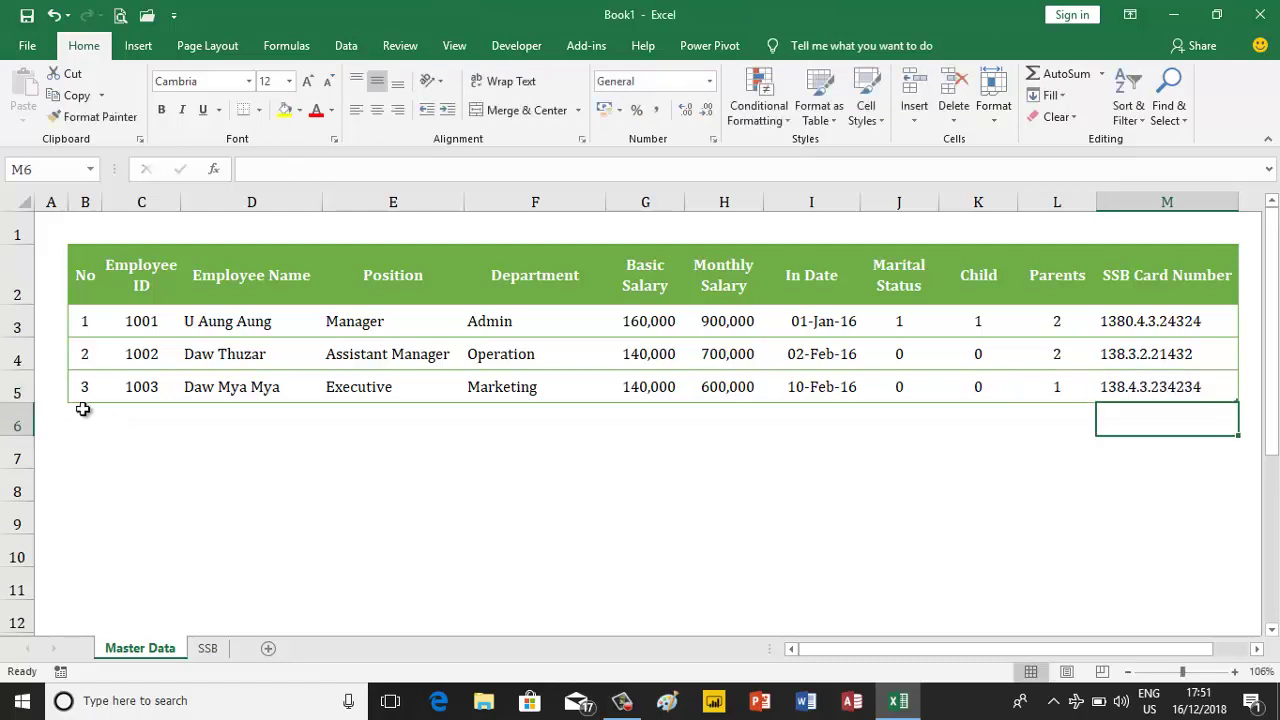
- Add employee 4: ID 1004, the name, Manager in Operation, basic salary 160,000
left_click(85, 420)
type("4")
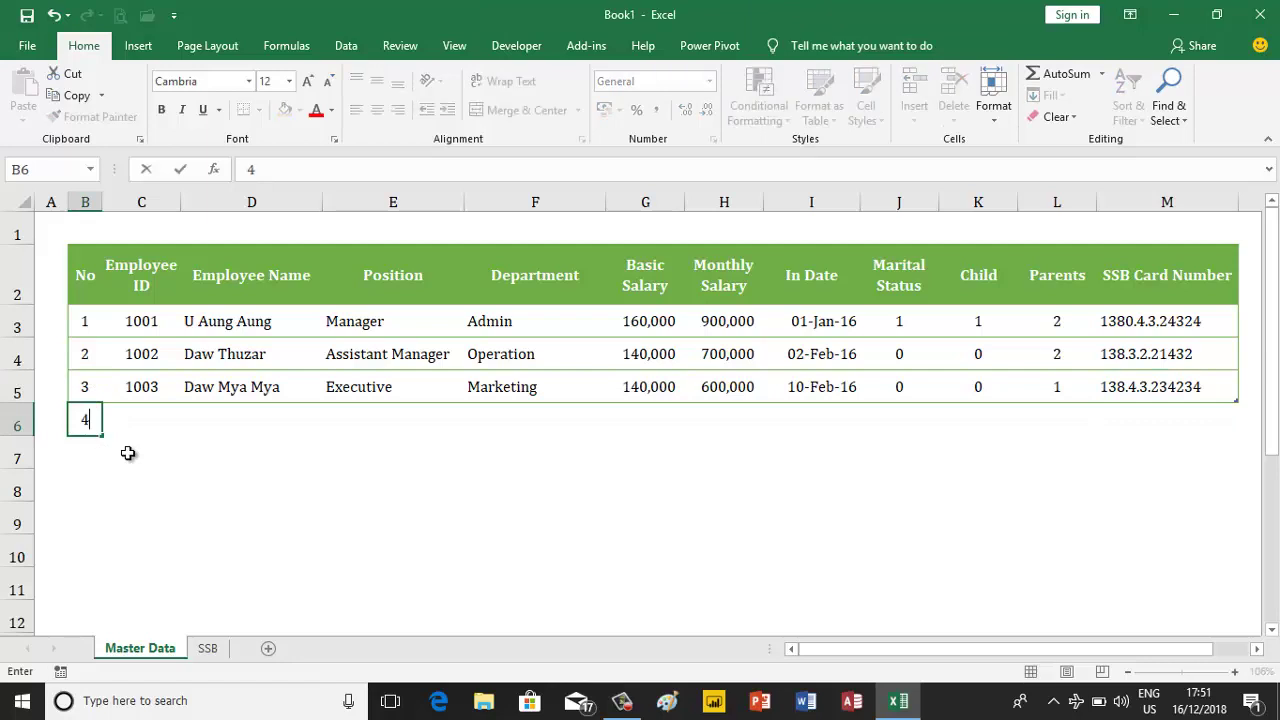
key("Return")
key("Up")
key("Right")
type("1")
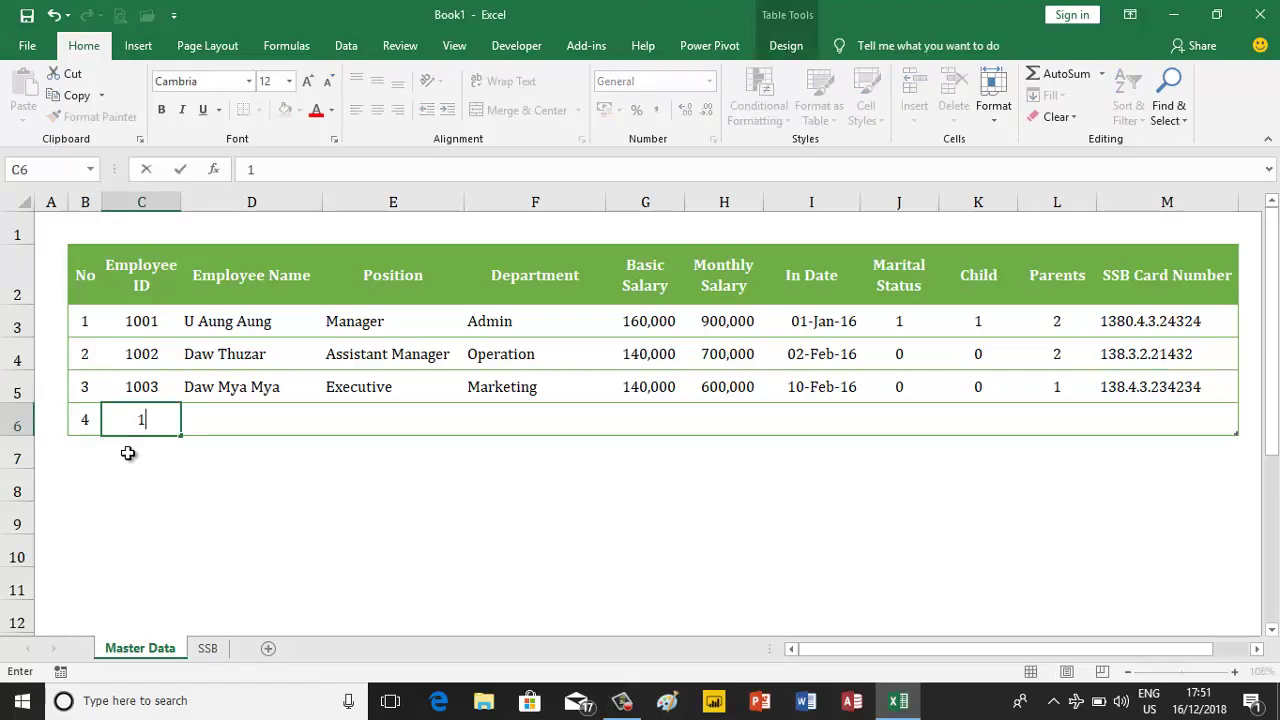
type("004")
key("Tab")
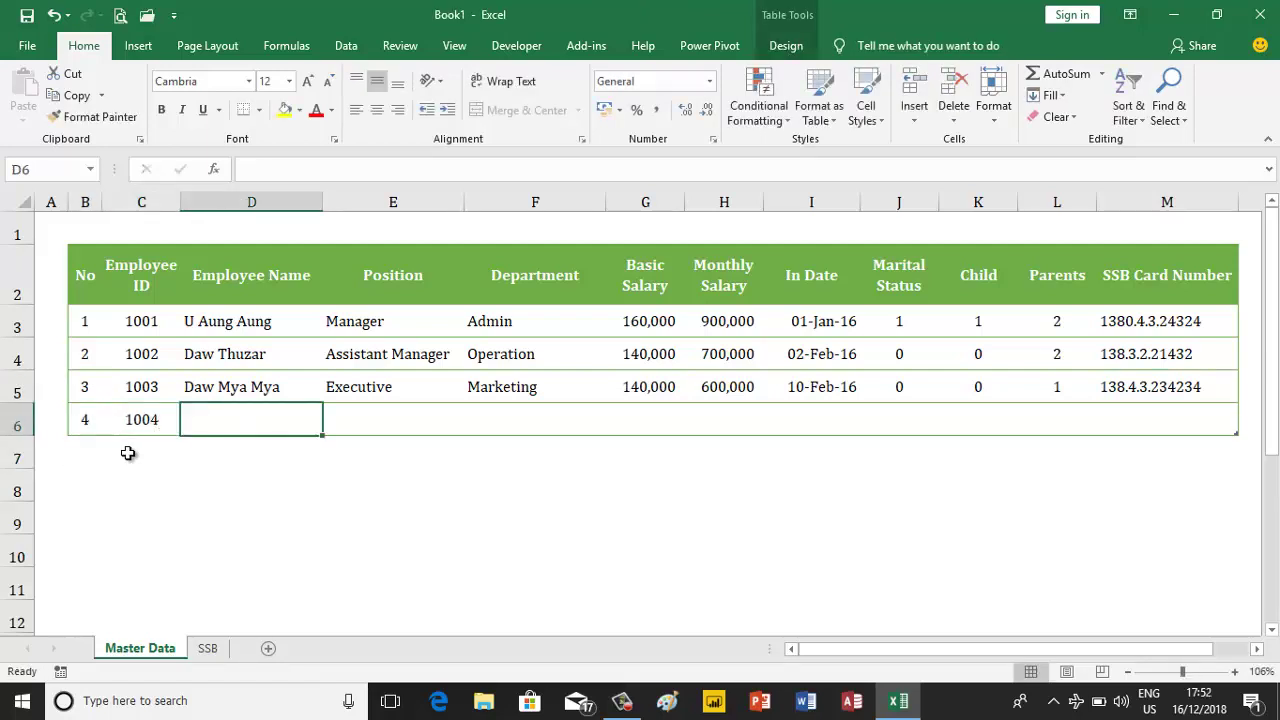
type("U Kyaw K")
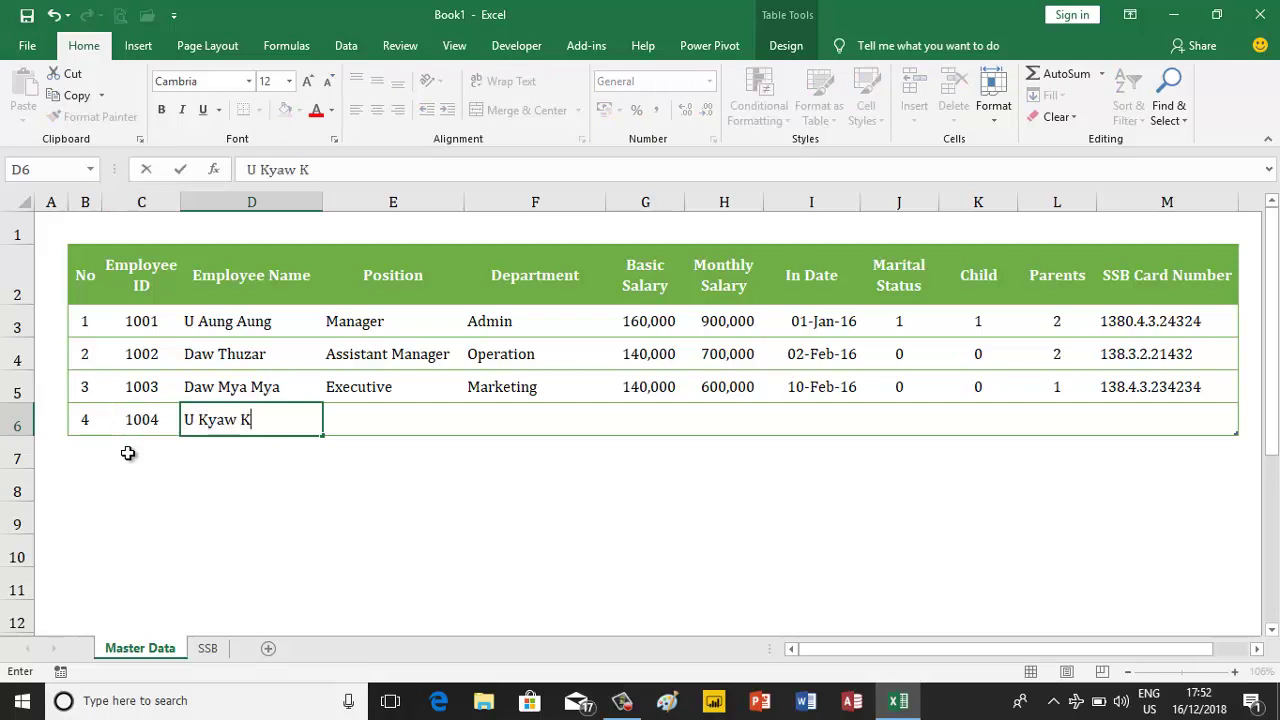
type("yaw")
key("Tab")
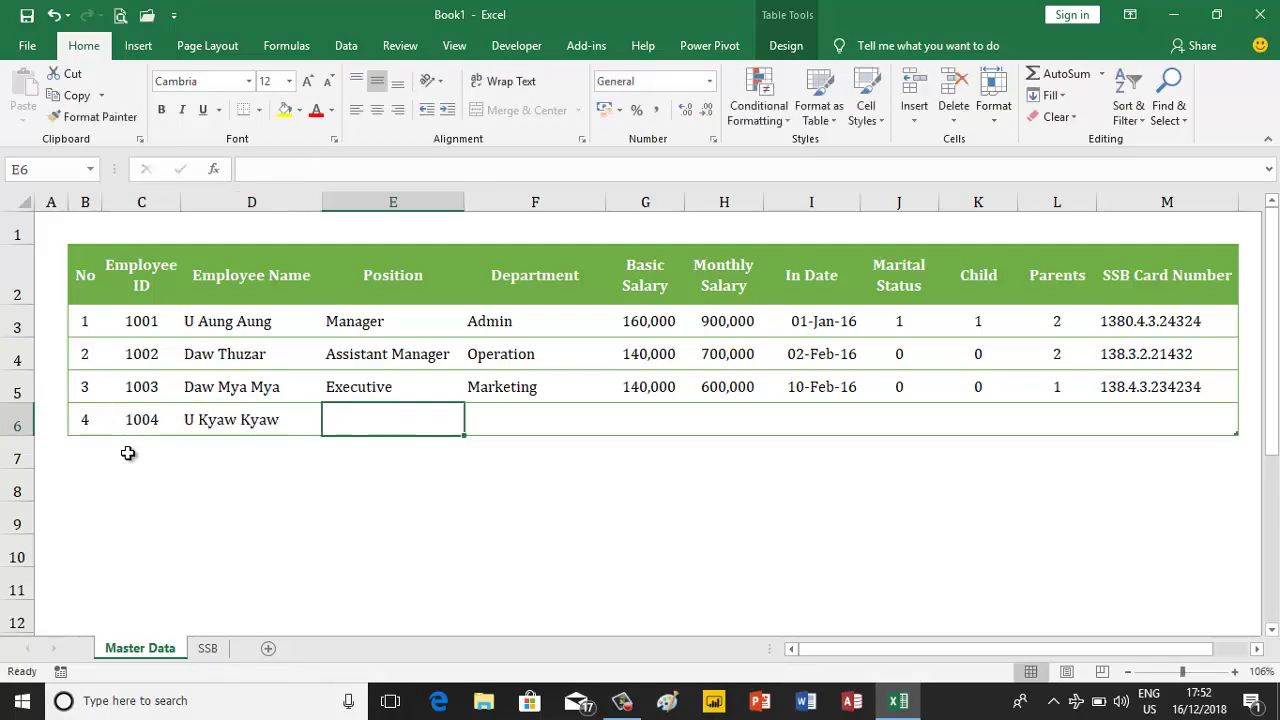
type("Man")
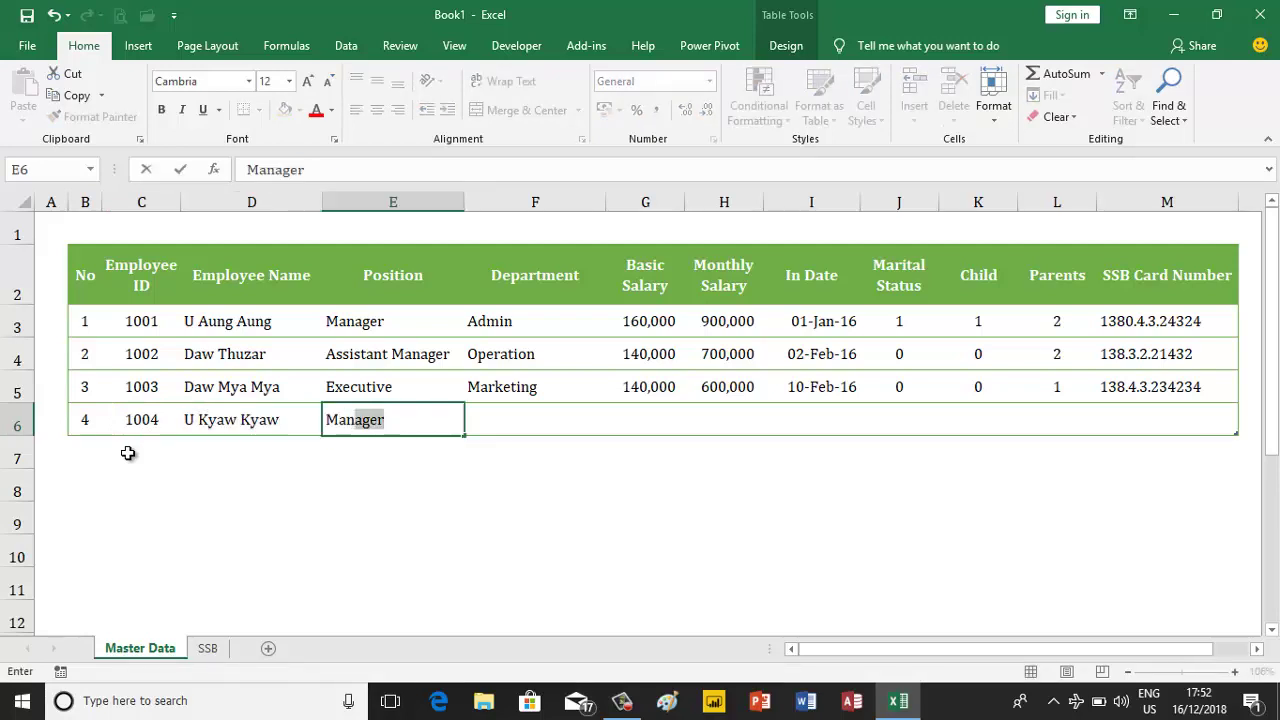
key("Tab")
type("Operation")
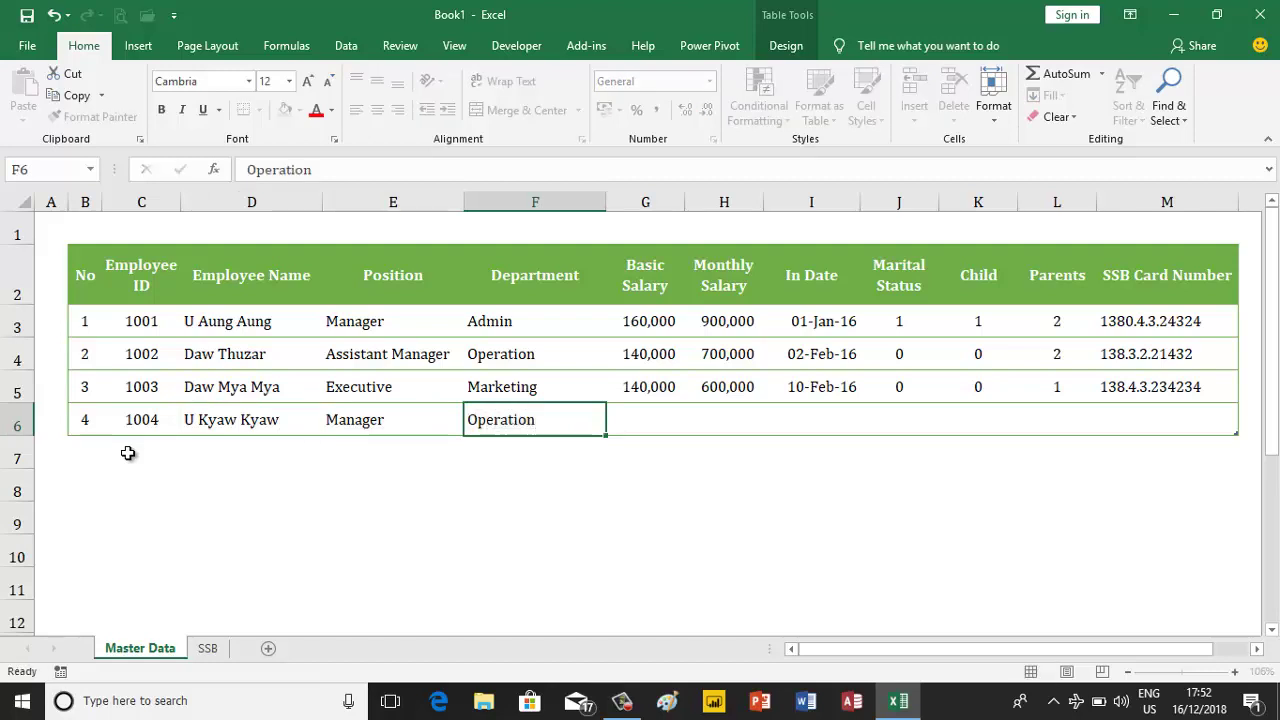
key("Tab")
type("160,00")
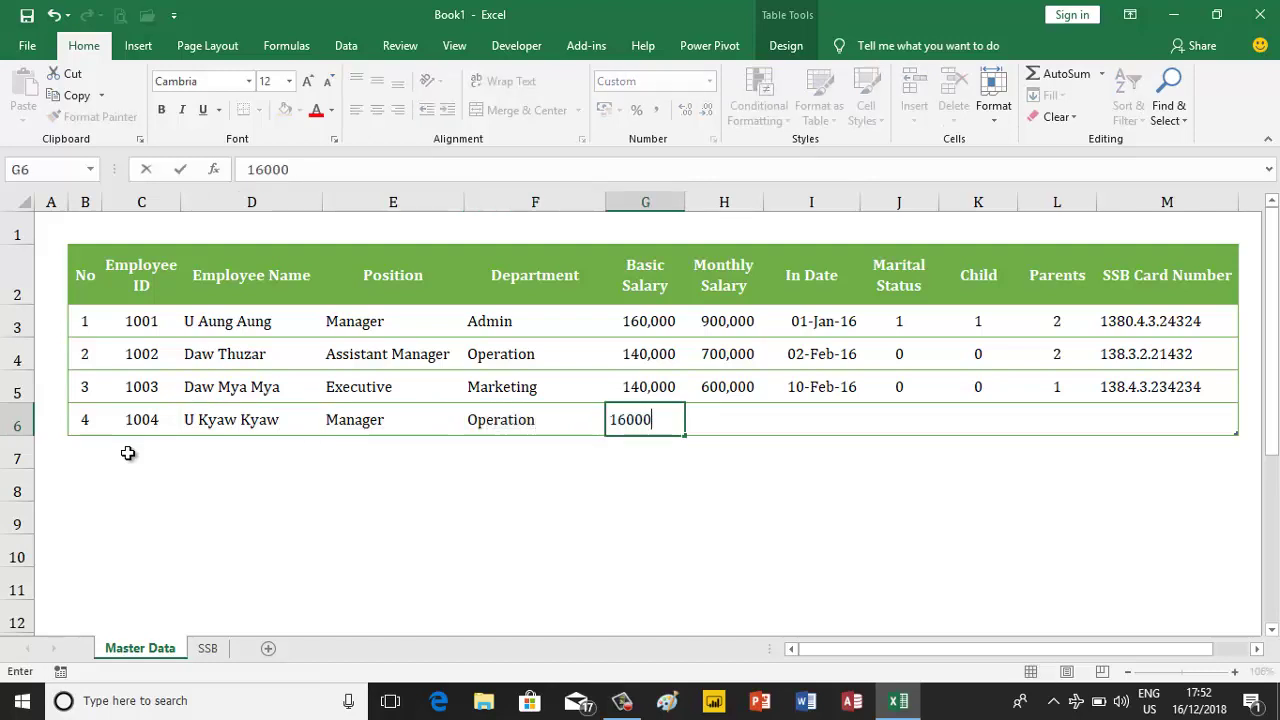
type("0")
key("ctrl+Return")
key("Left")
key("Left")
key("Left")
key("Right")
key("Right")
key("Right")
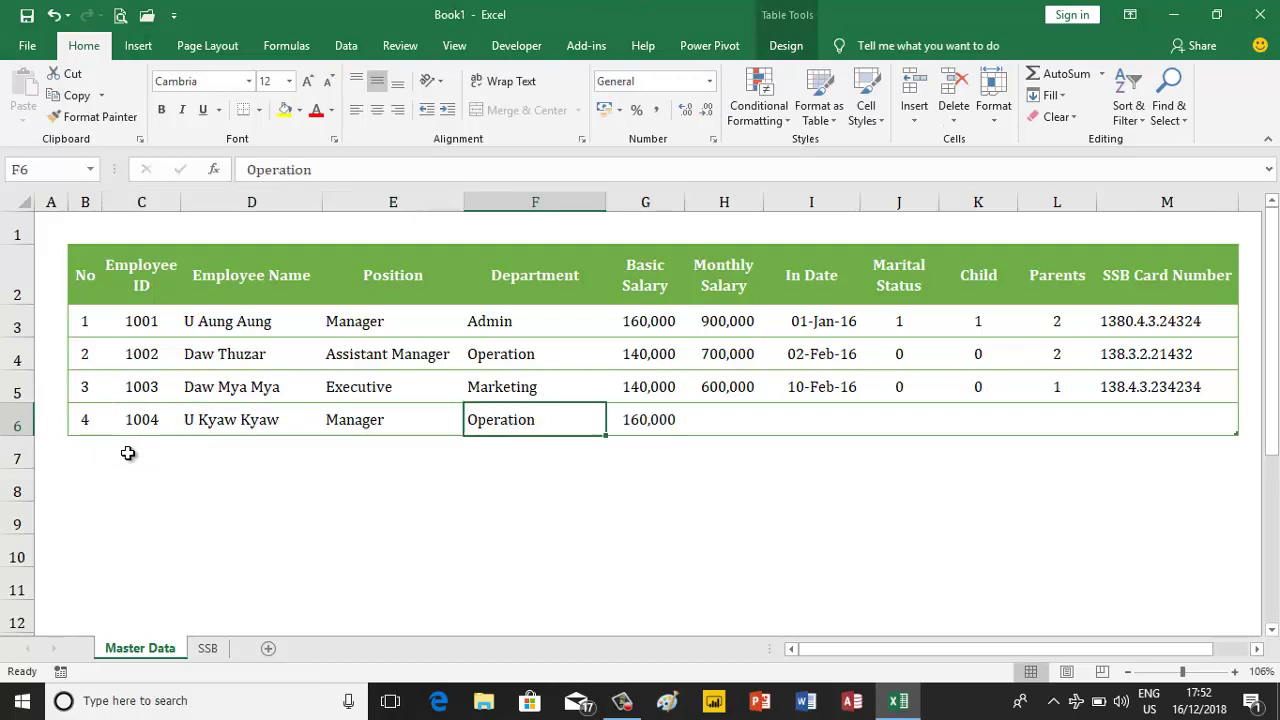
key("Right")
key("Right")
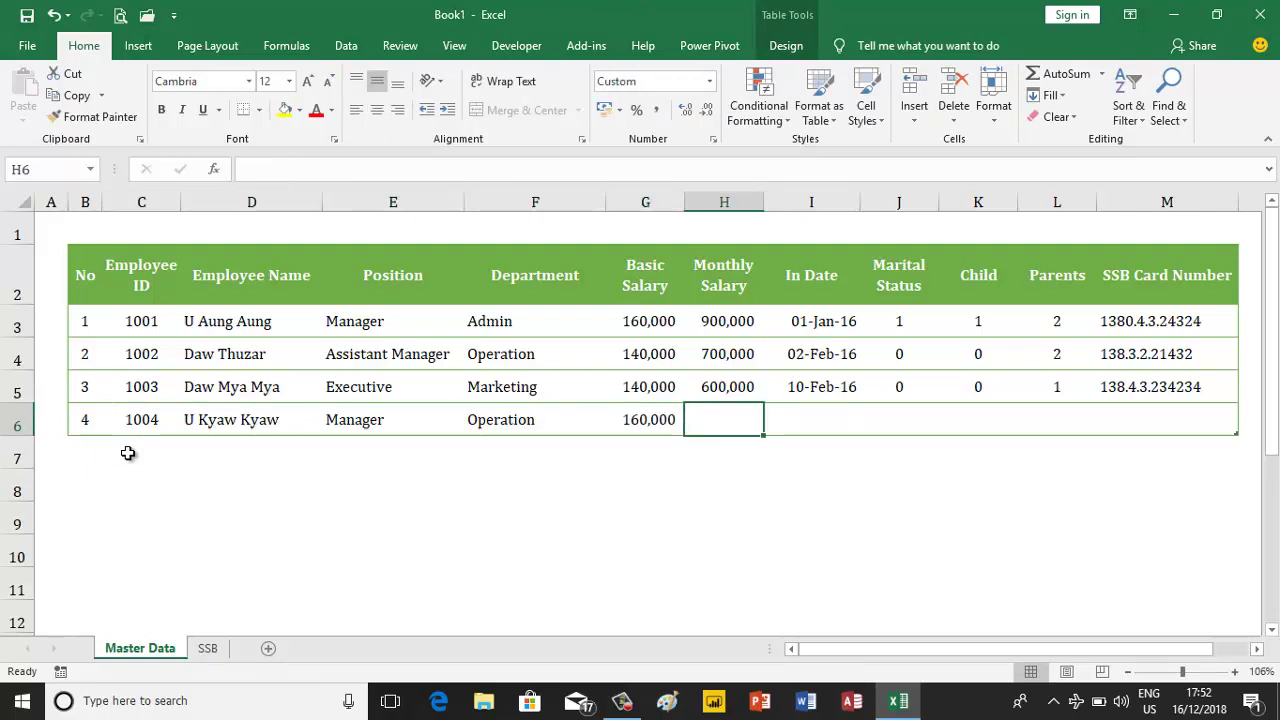
- Give employee 1004 monthly salary 800,000, in date 01-May-16, status values 1, 0, 2 and an SSB number
type("8")
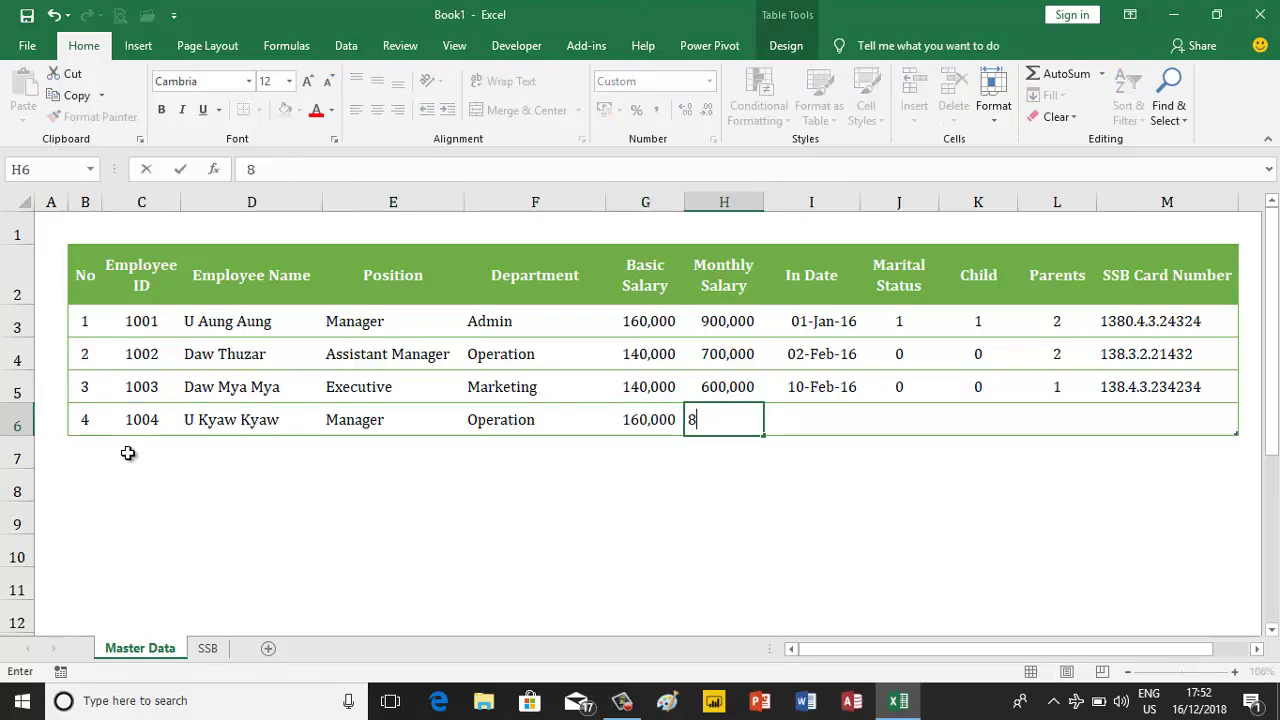
type("0000")
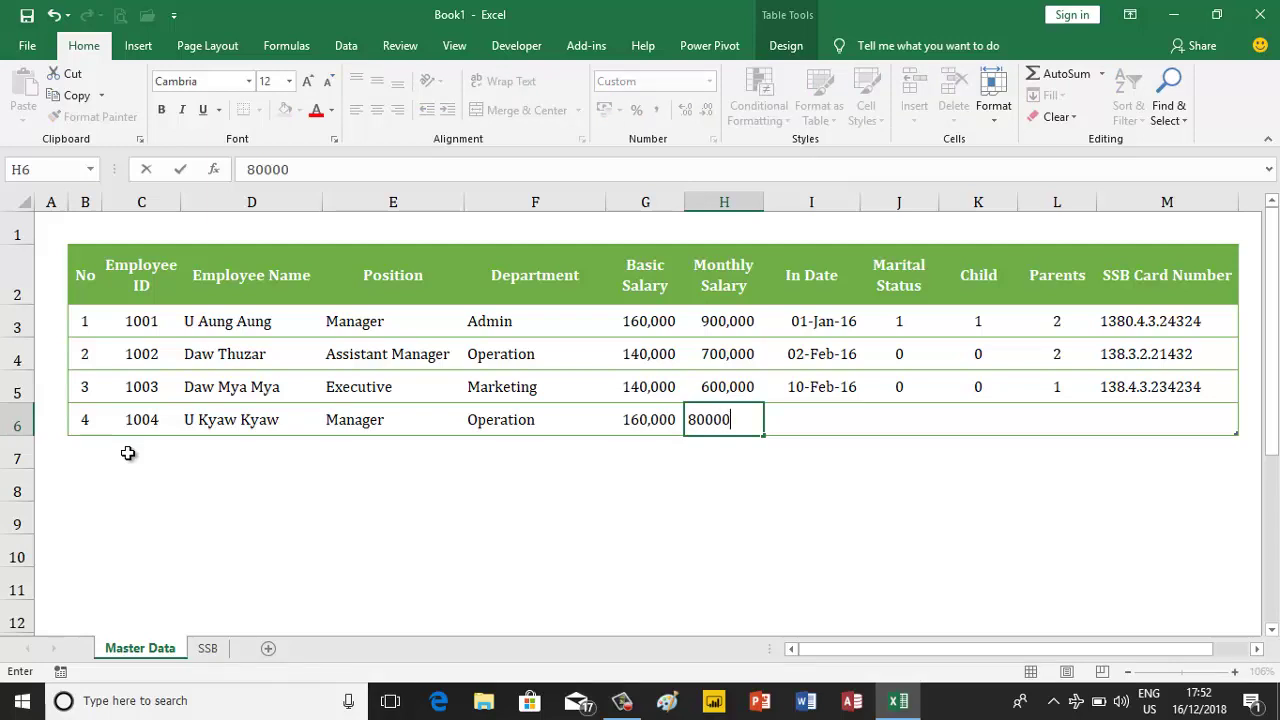
type("0")
key("Tab")
type("1")
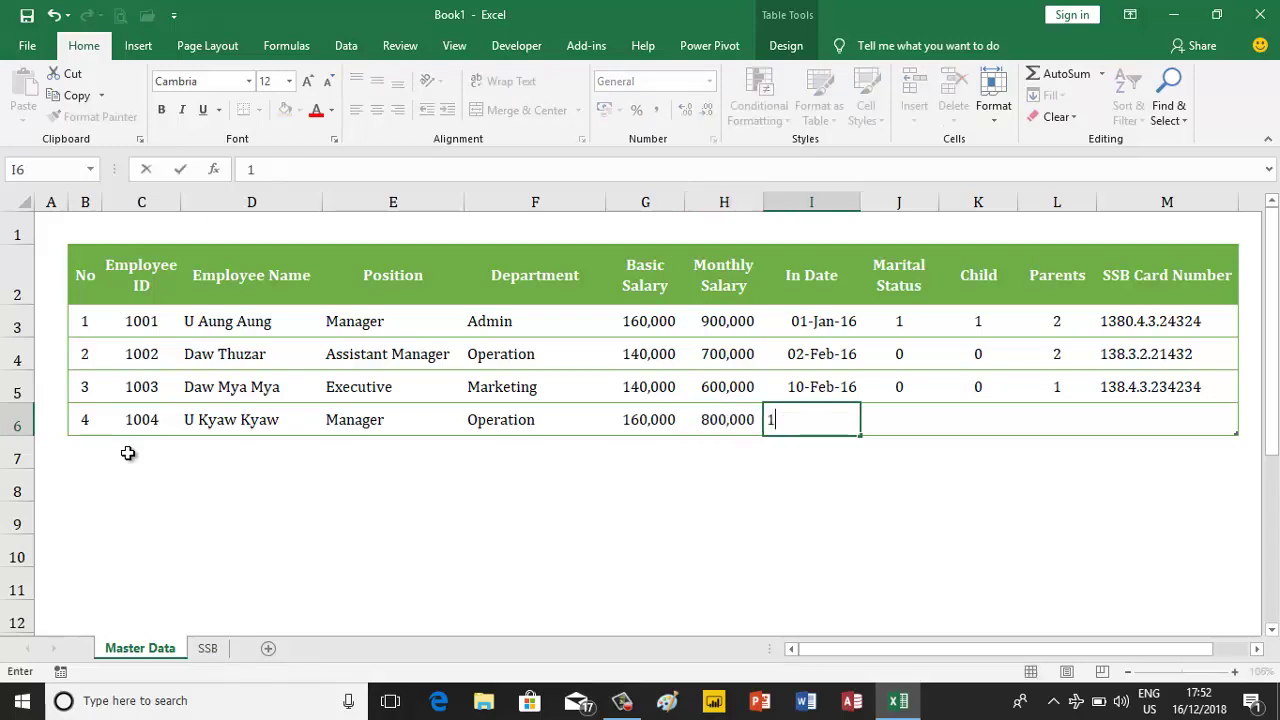
type("-Ma")
type("y-16")
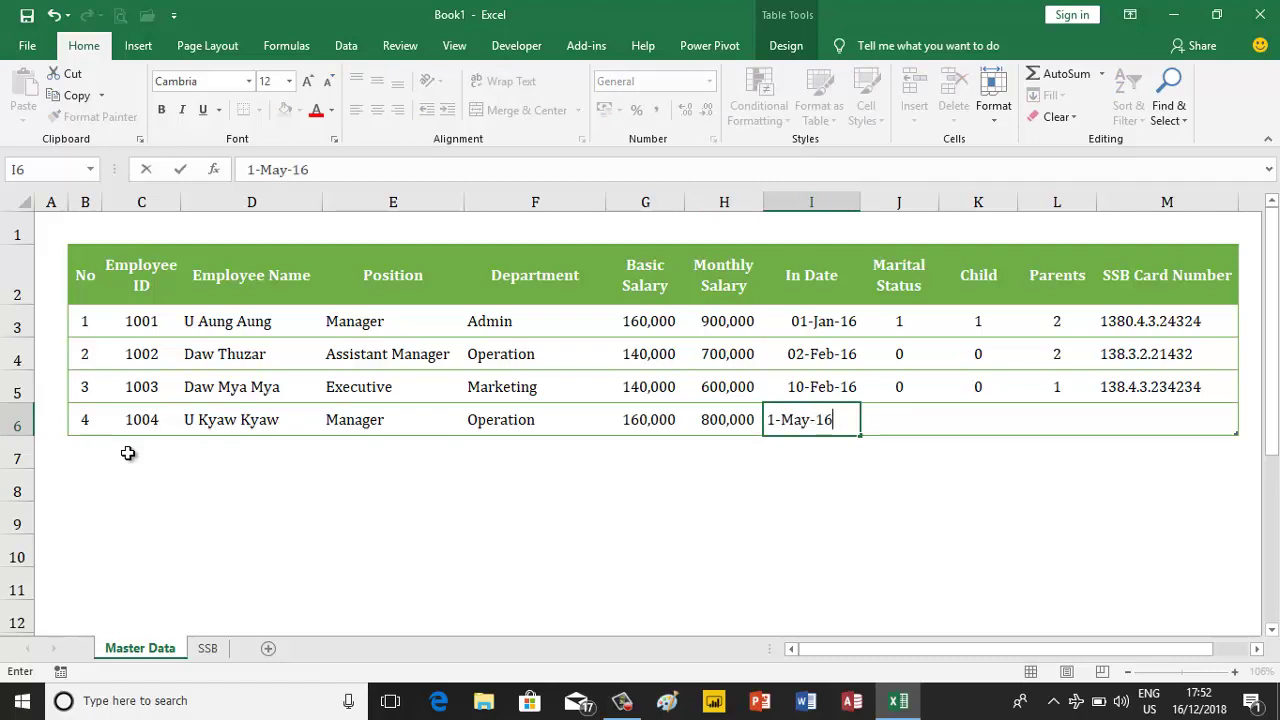
key("Tab")
type("1")
key("Tab")
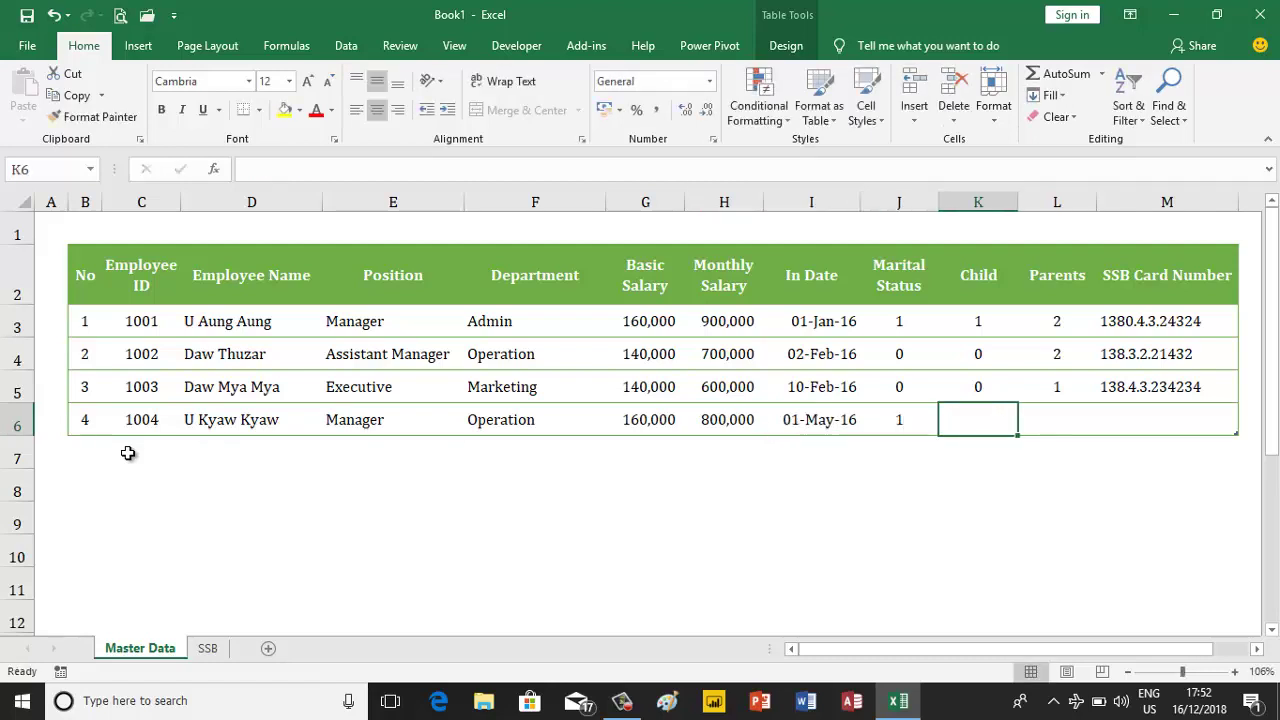
type("0")
key("Tab")
type("2")
key("Tab")
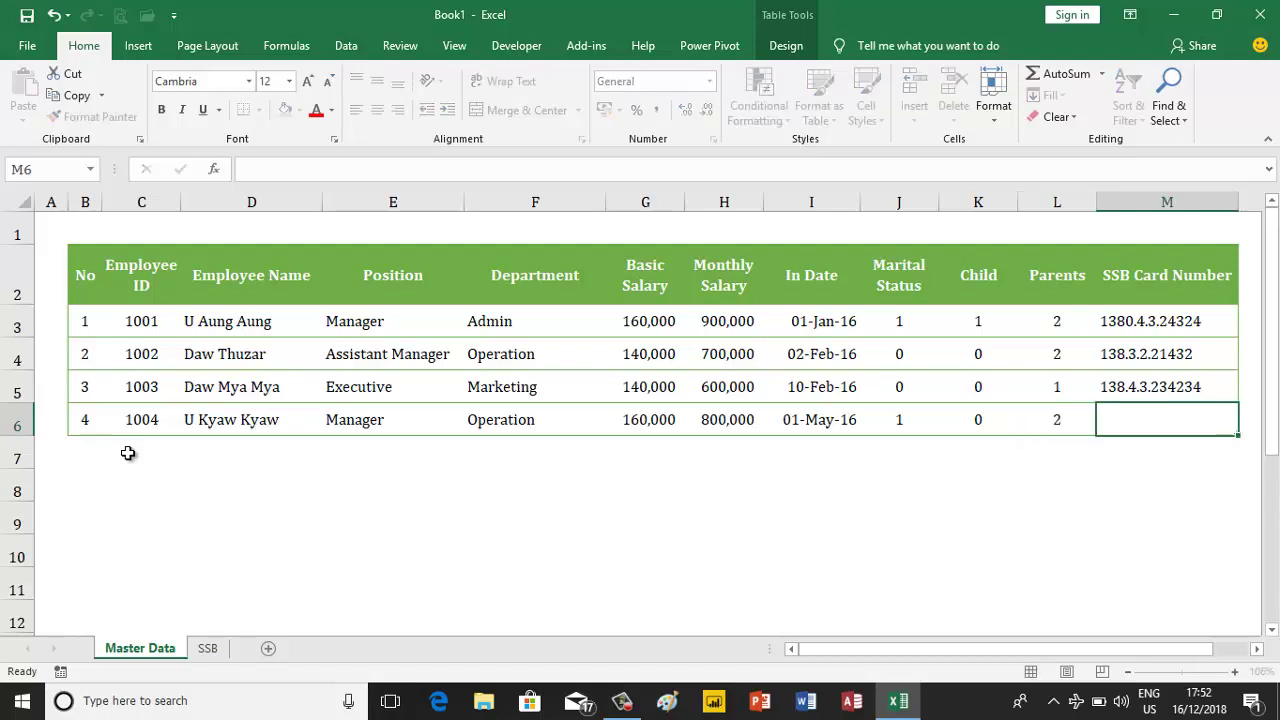
type("138.4.")
type("33253")
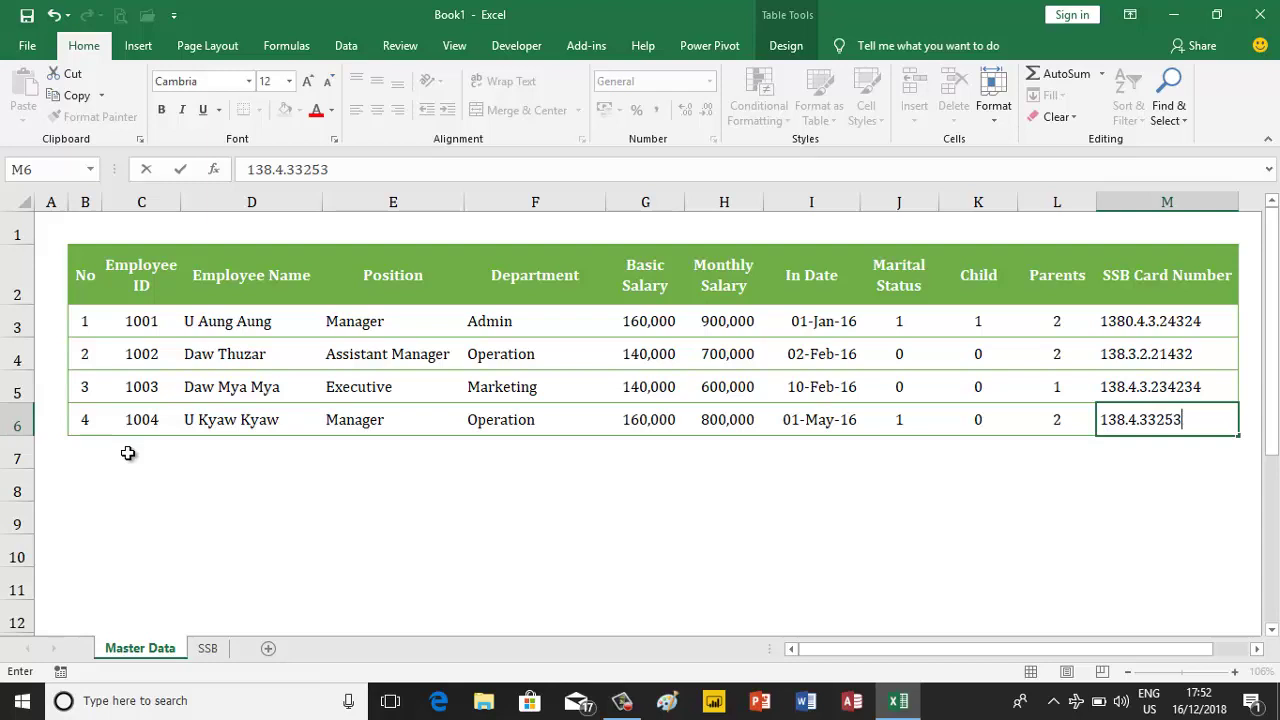
key("Return")
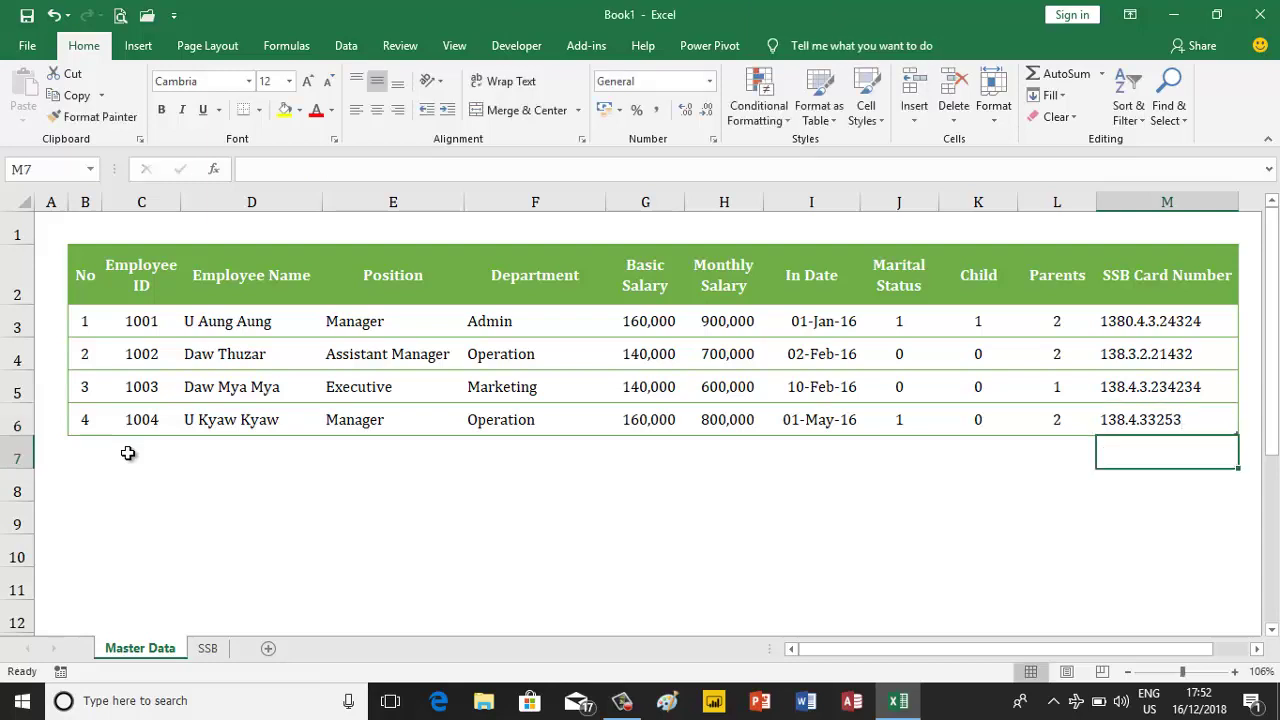
key("Left")
key("Left")
key("Left")
key("Left")
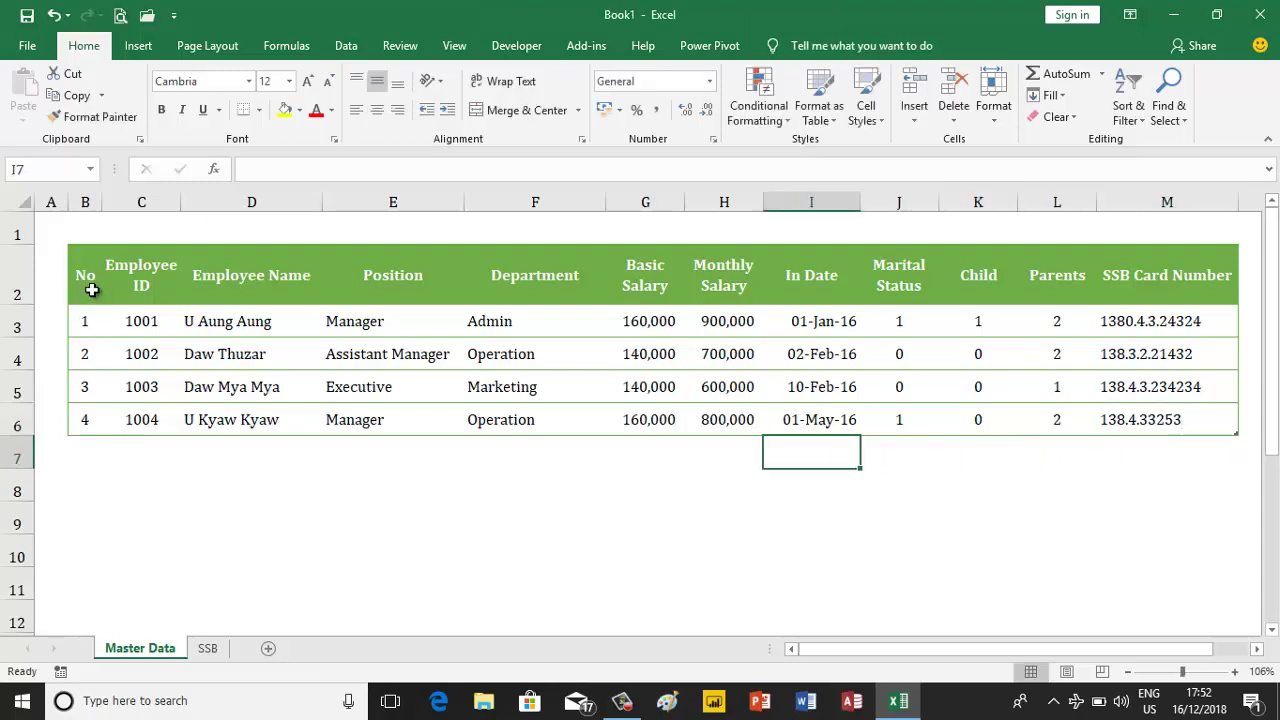
- Copy the serial numbers 1 to 4 from the Master Data No column
left_click(90, 289)
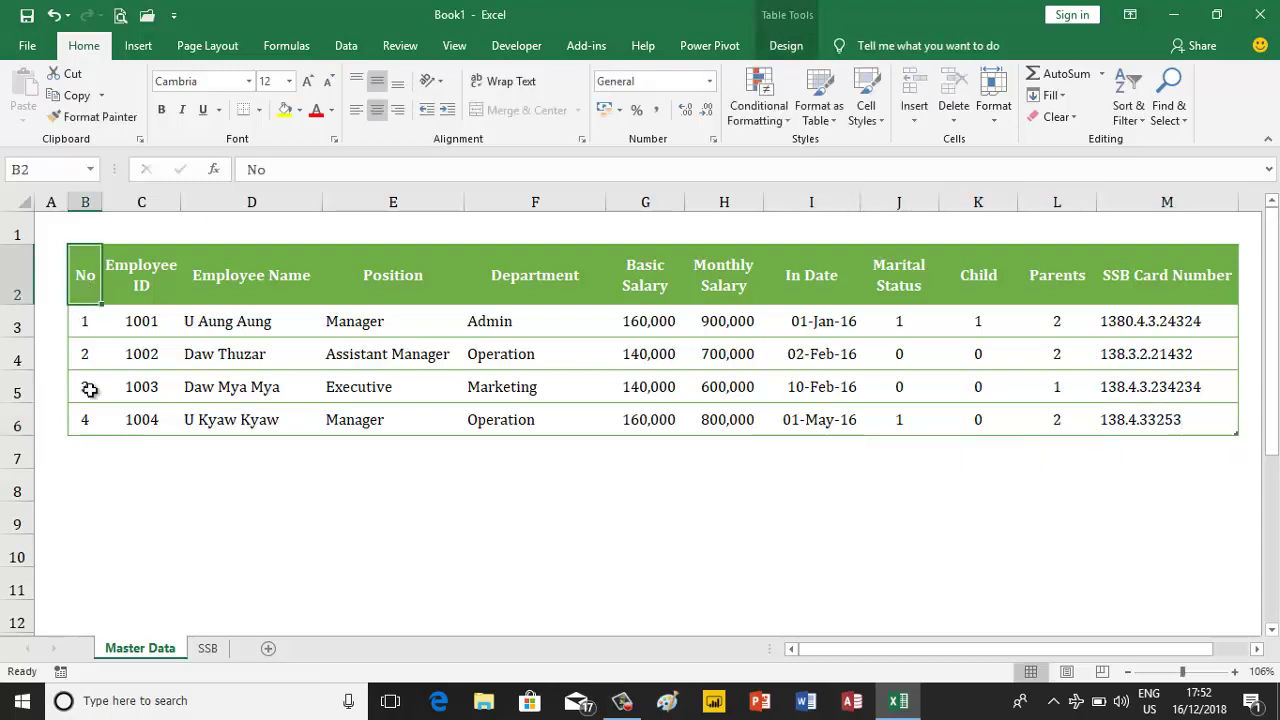
left_click(210, 649)
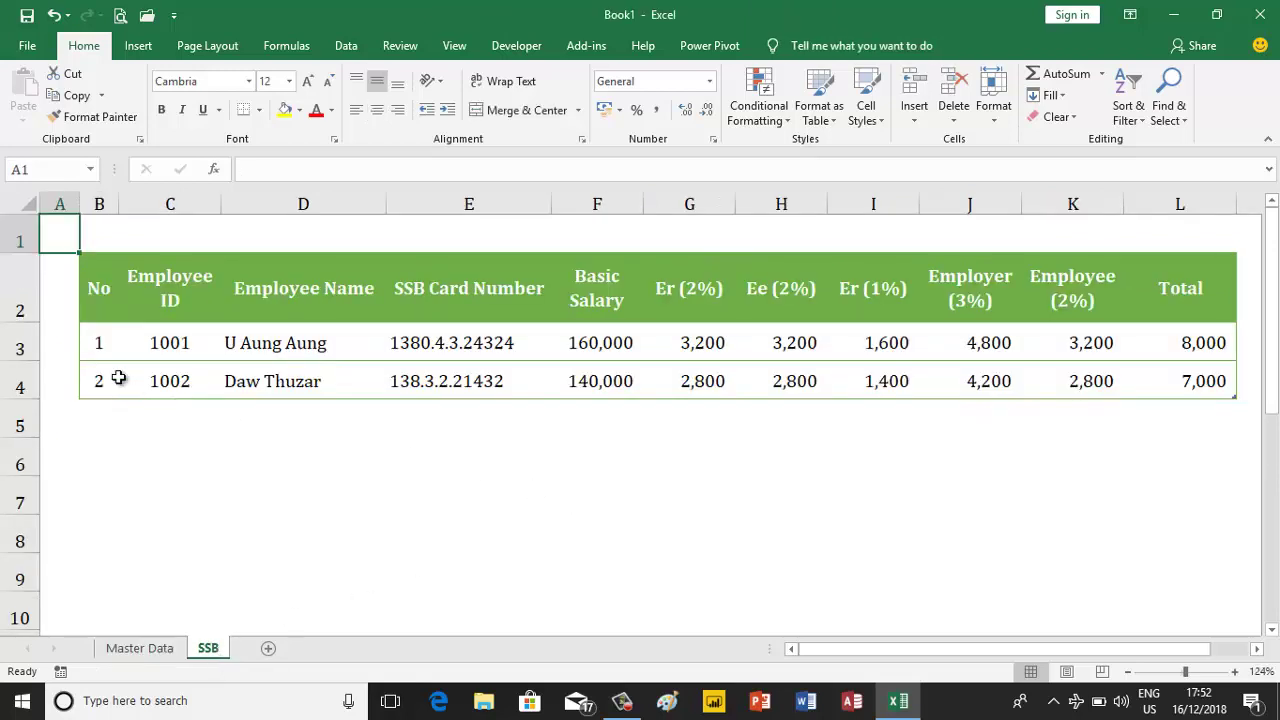
left_click(98, 312)
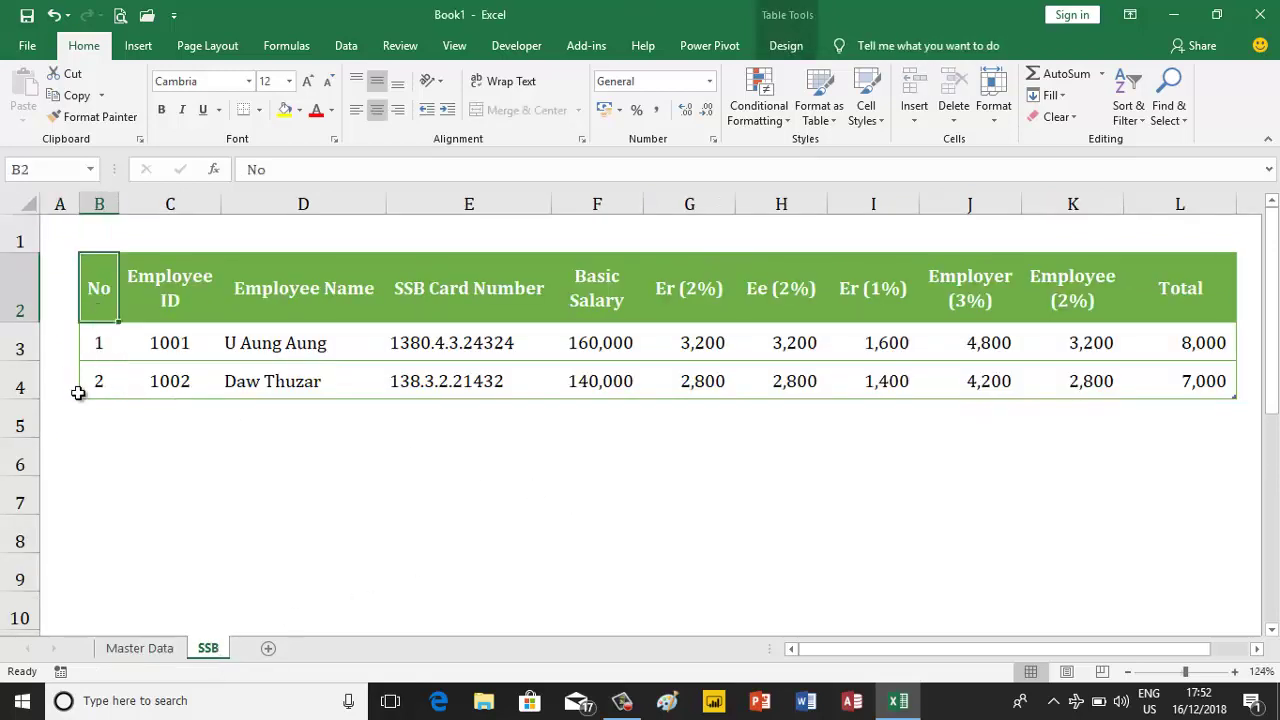
left_click(144, 648)
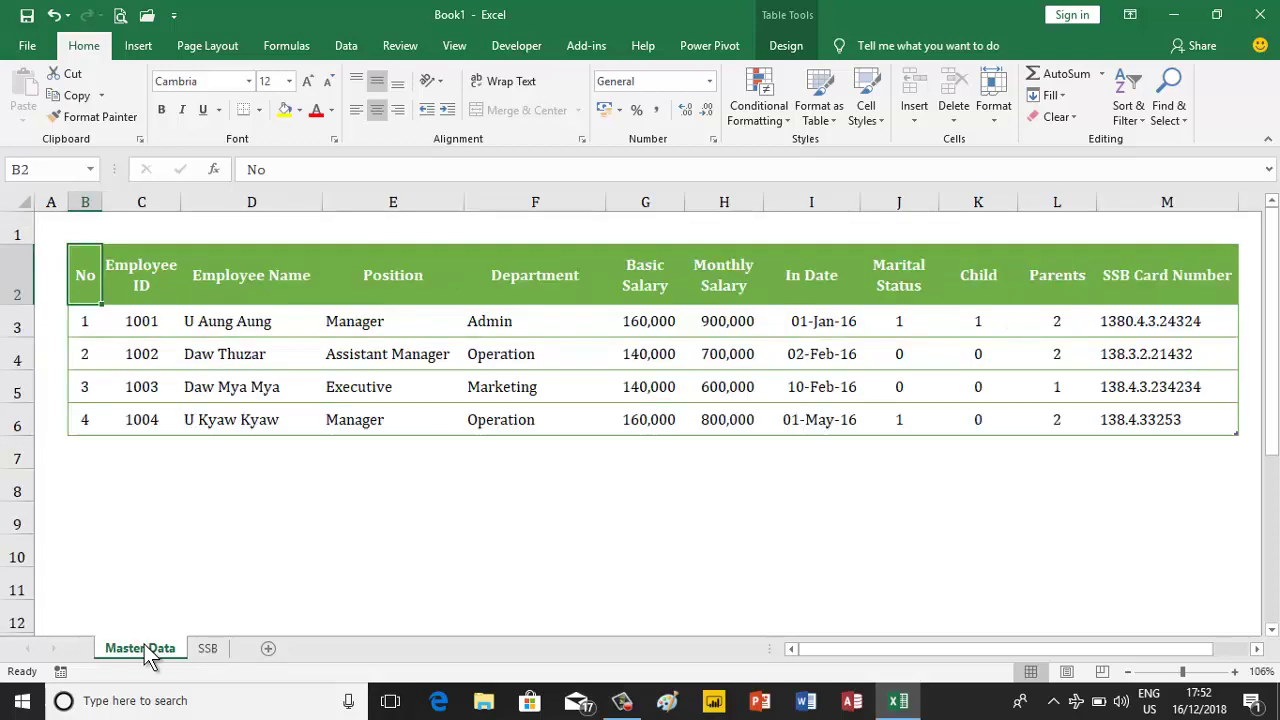
left_click(116, 289)
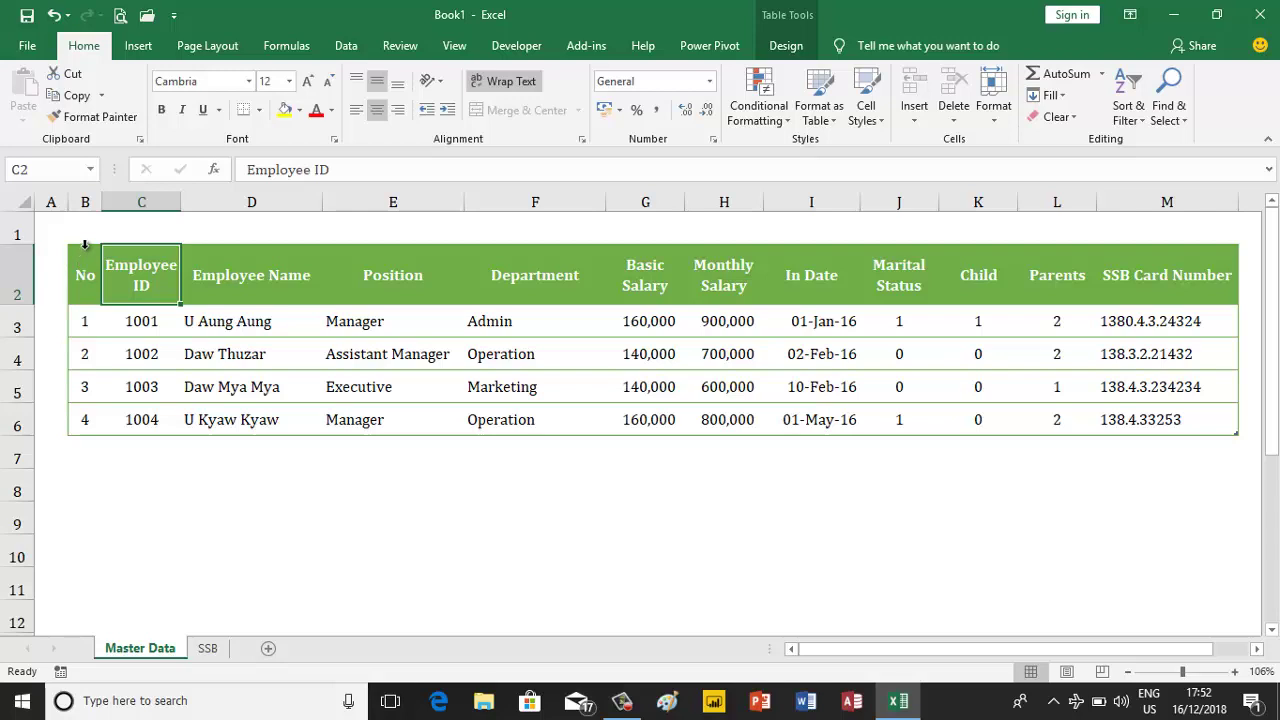
left_click(85, 244)
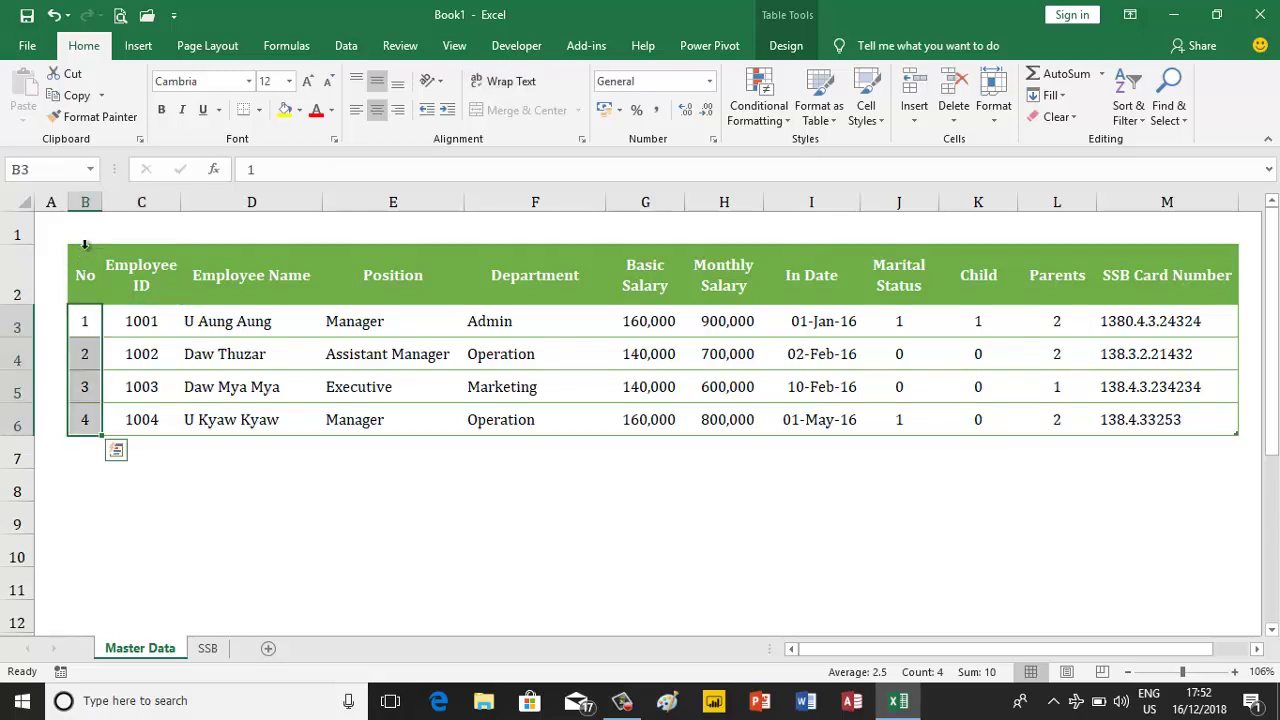
key("ctrl+c")
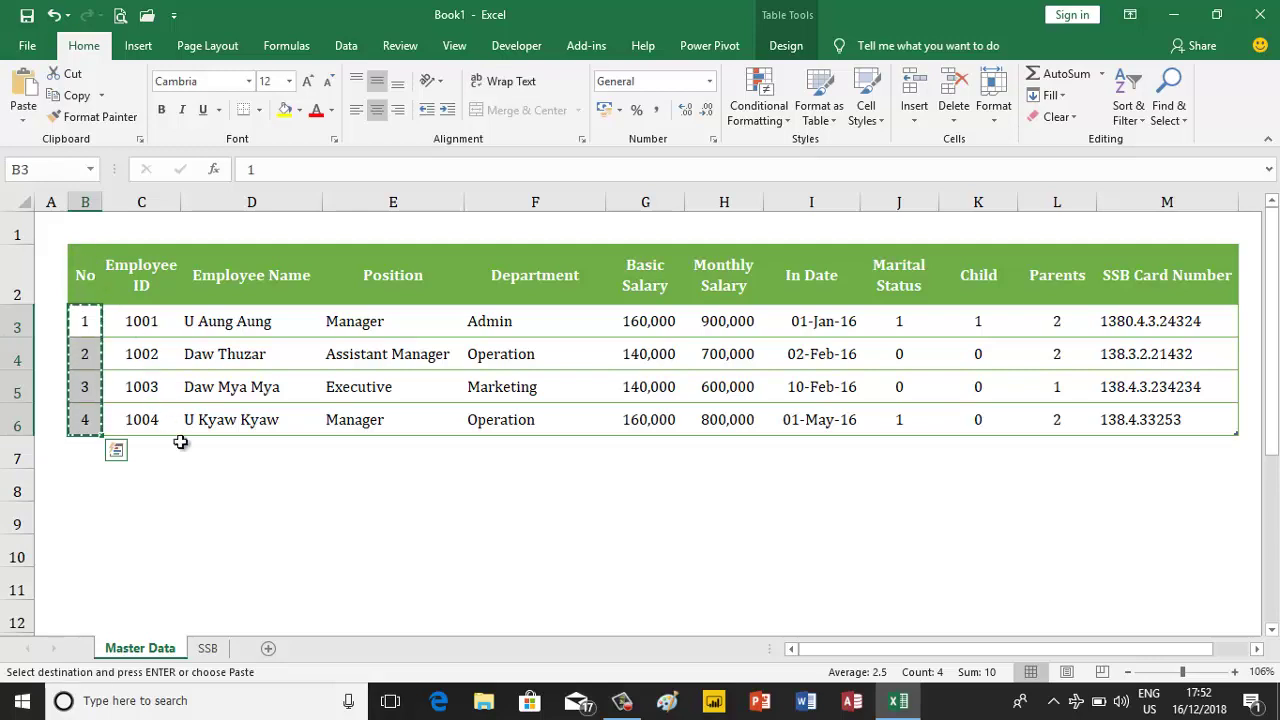
- Paste them into the SSB table's No column so it grows to four employees
left_click(212, 648)
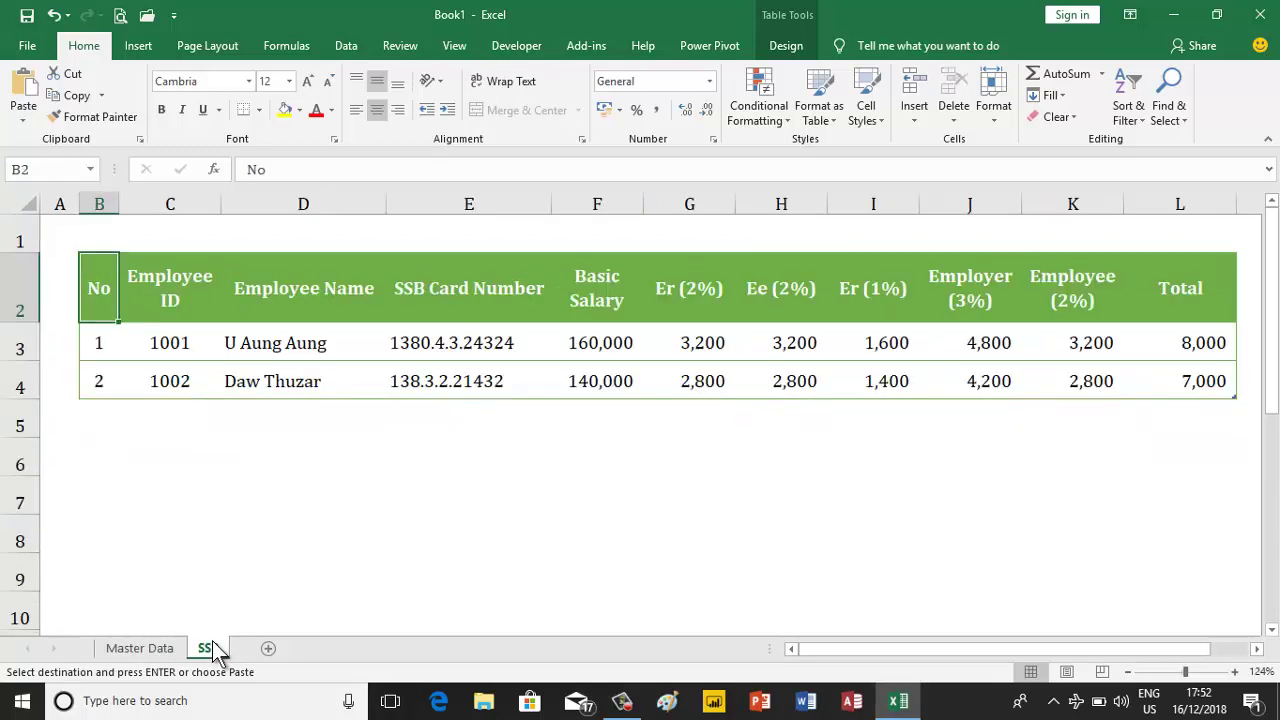
left_click(163, 305)
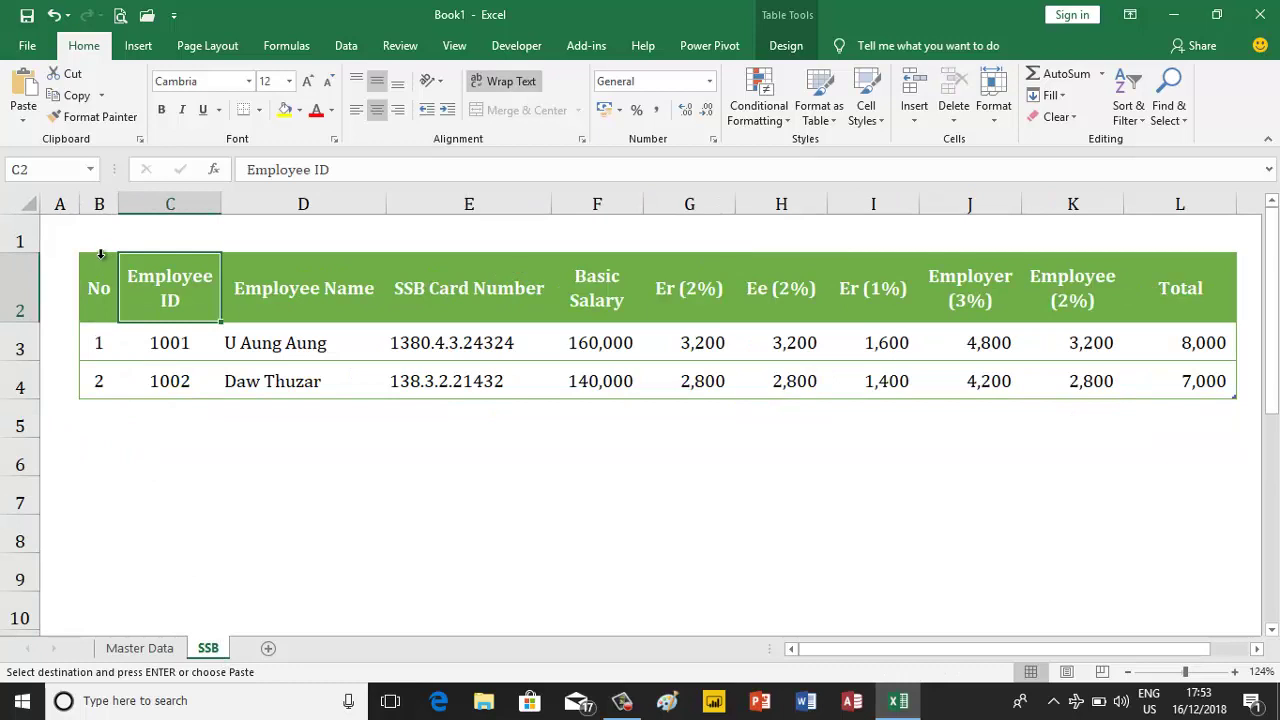
left_click(100, 254)
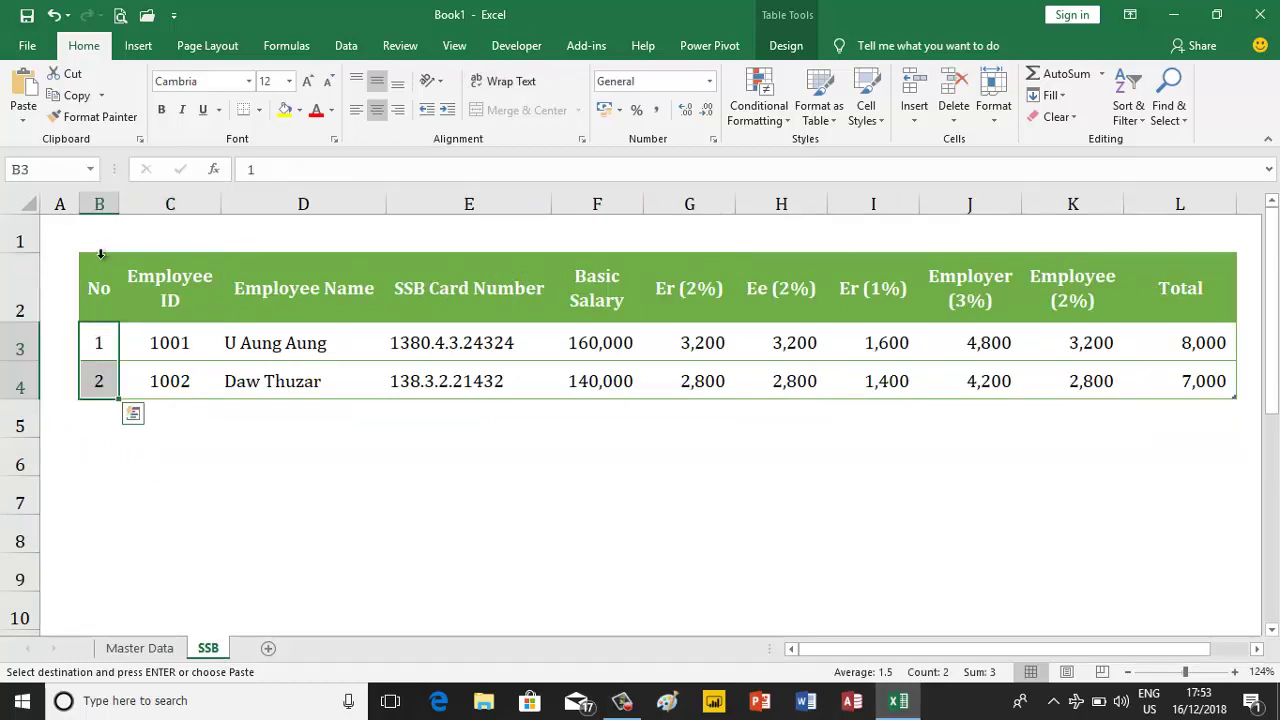
key("ctrl+v")
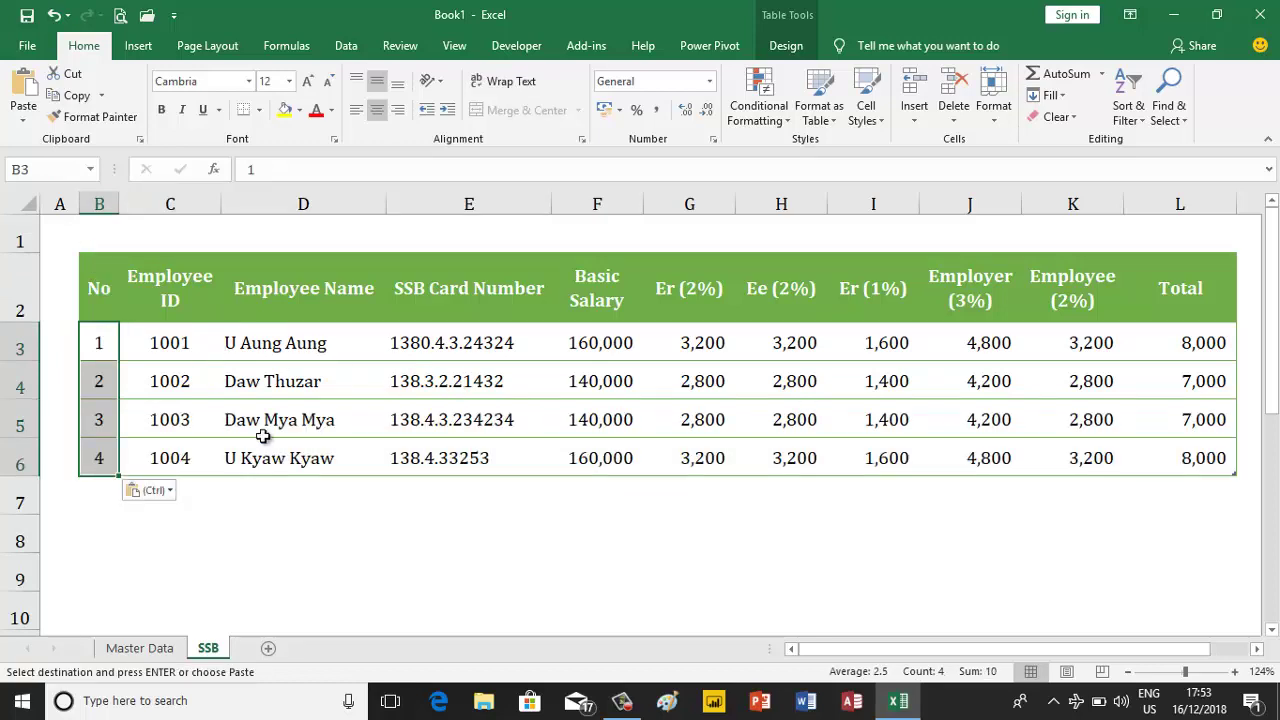
left_click(109, 295)
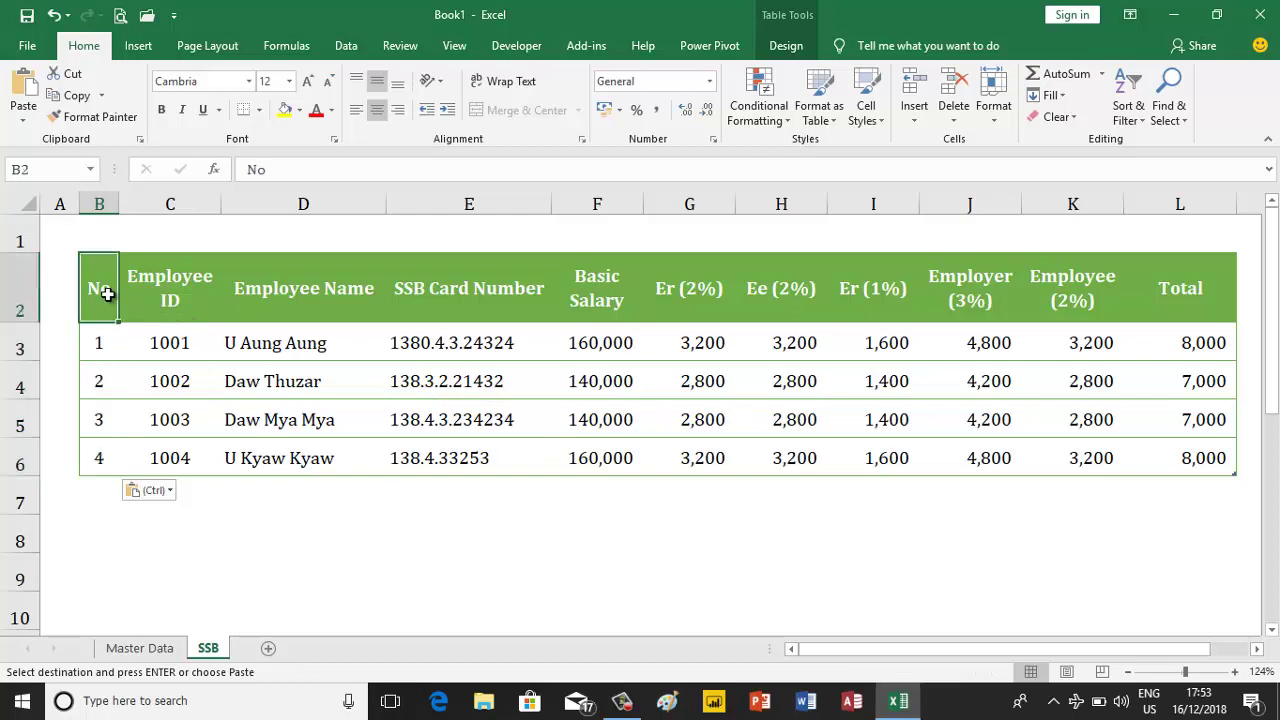
left_click(155, 650)
left_click(92, 274)
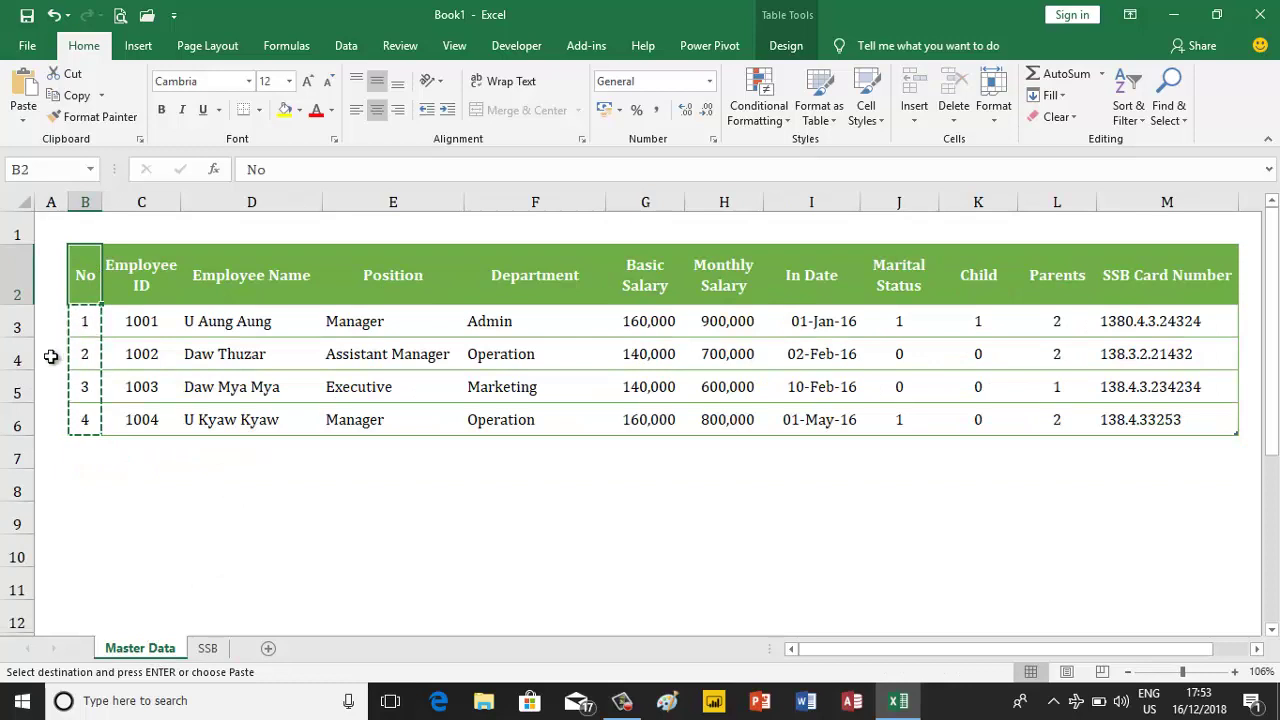
key("Escape")
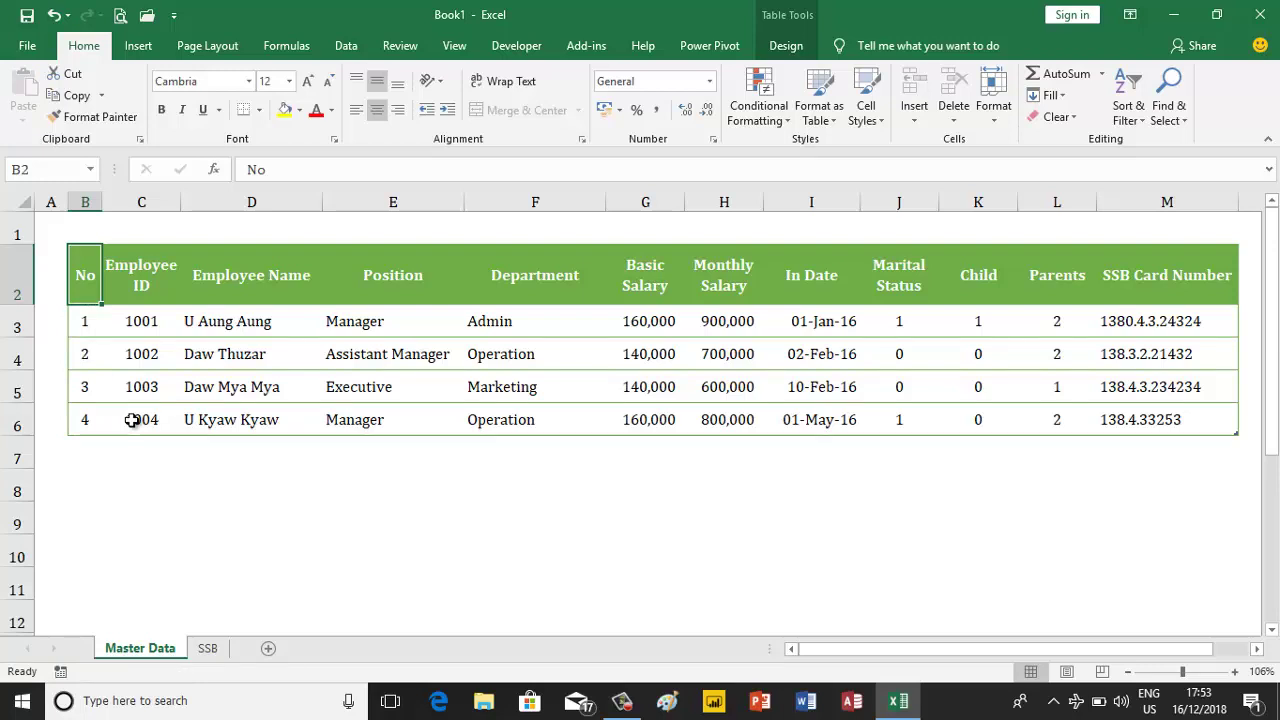
- On closing, save to the Desktop as 'Human Resource (Payroll)' in Excel Binary Workbook (*.xlsb) format
left_click(1259, 14)
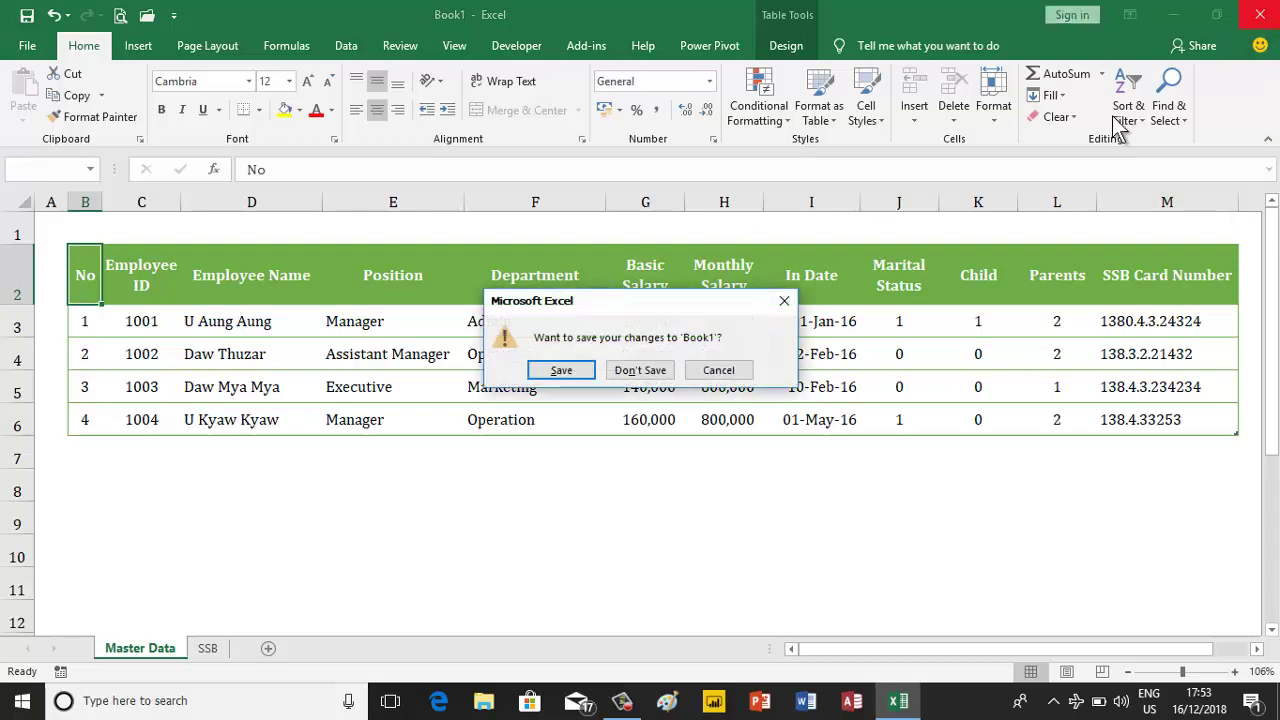
left_click(566, 378)
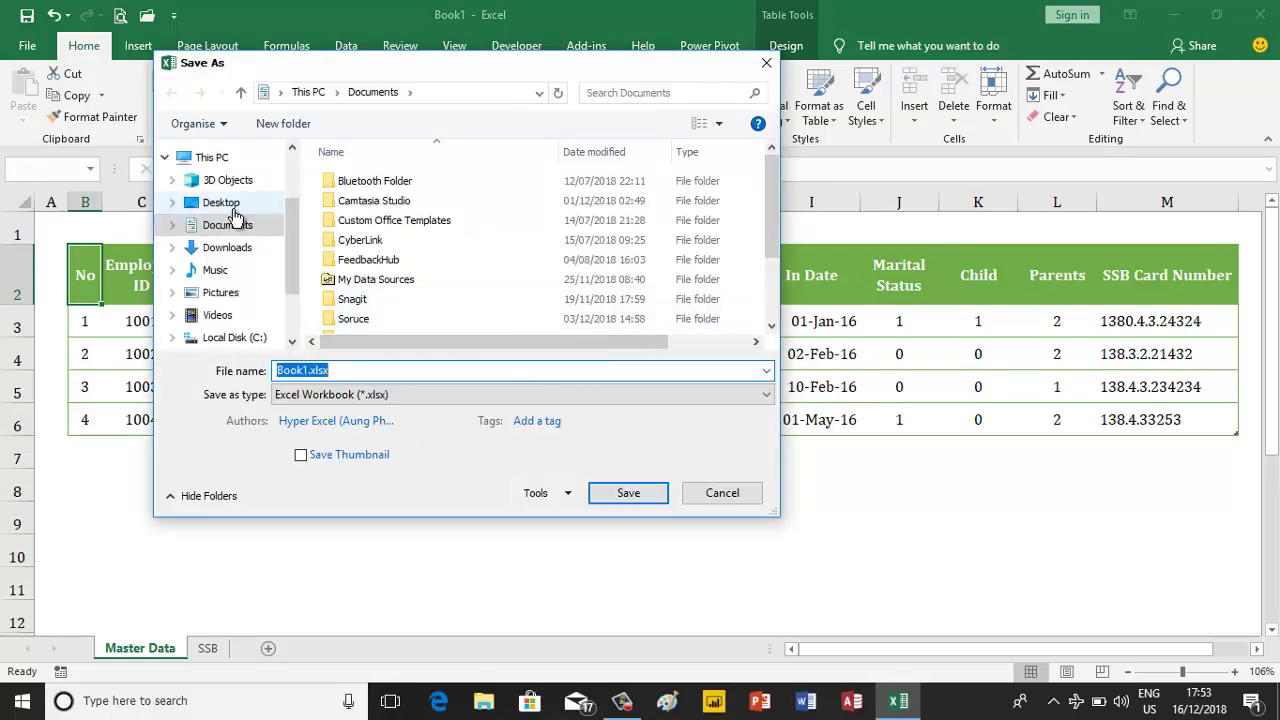
left_click(235, 206)
left_click(311, 370)
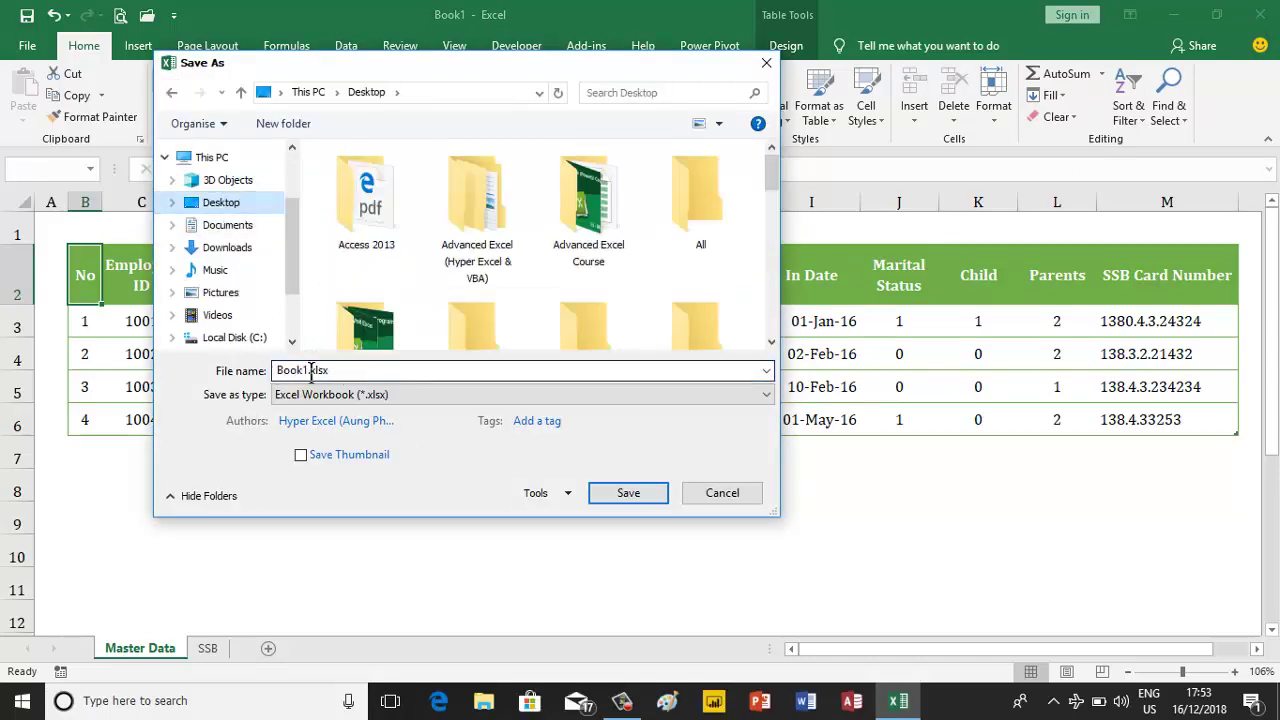
double_click(311, 370)
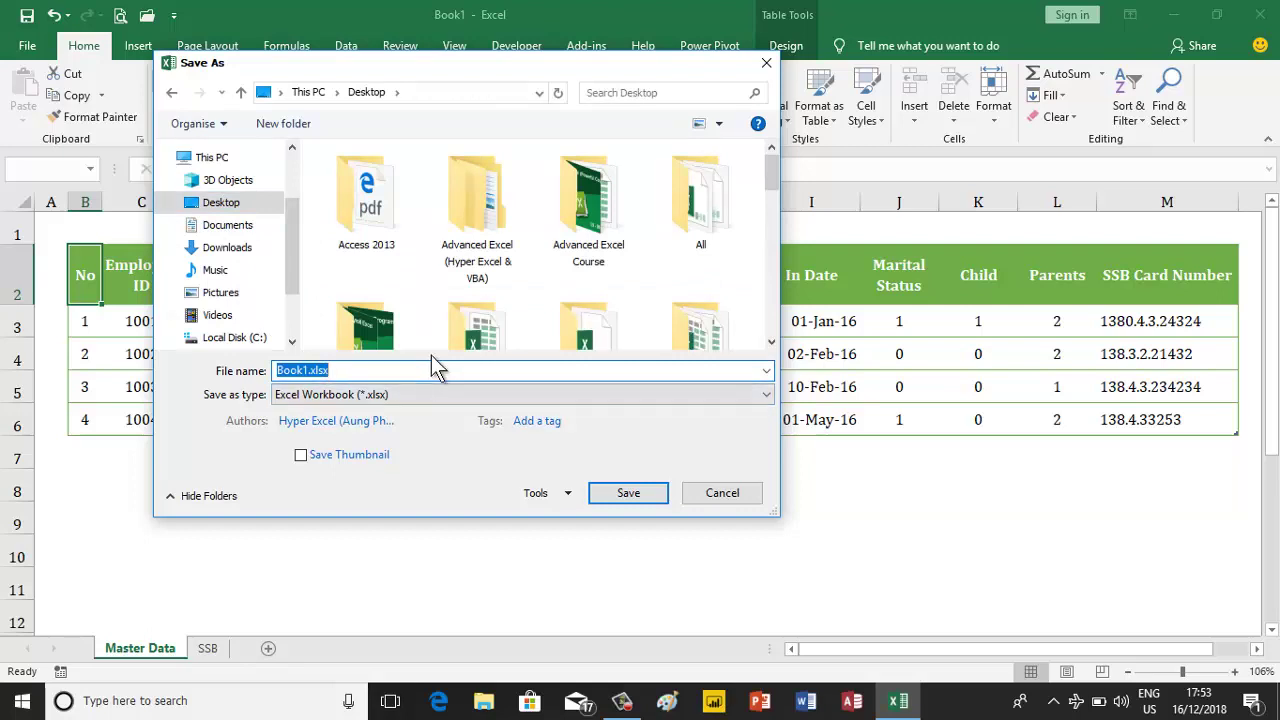
type("Huma")
type("n Resourc")
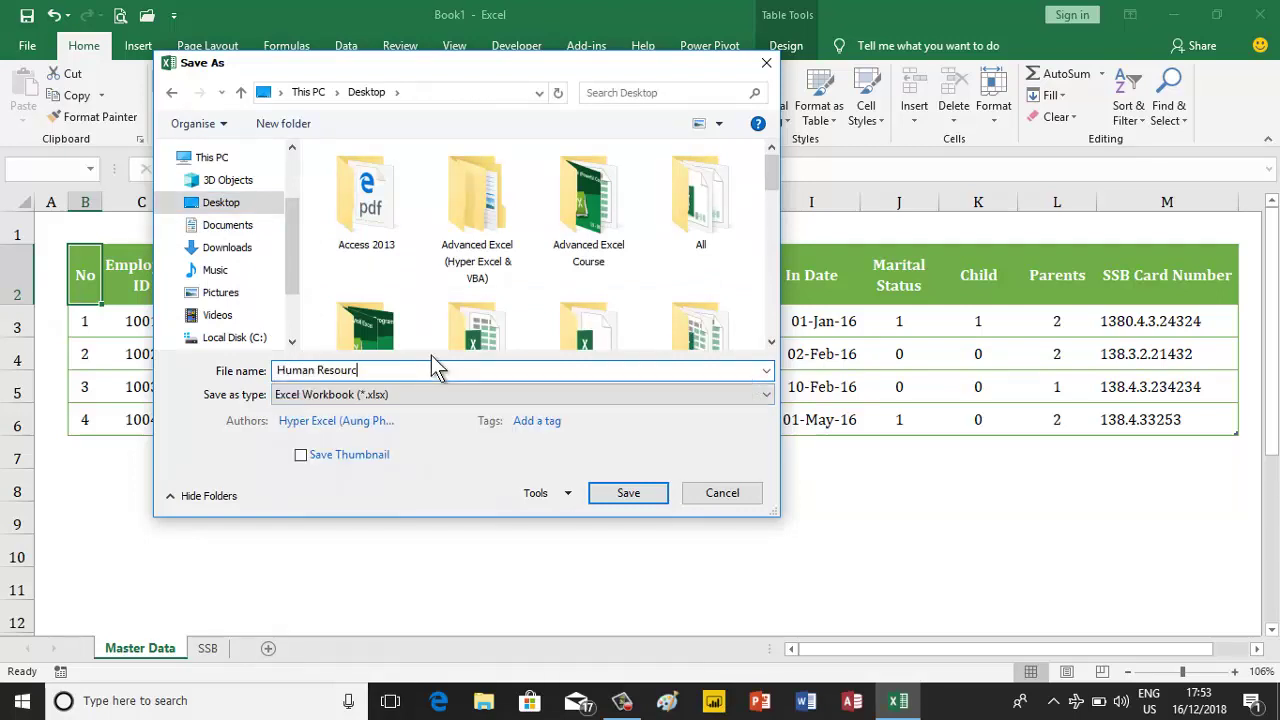
type("e (Par")
type("t")
key("BackSpace")
key("BackSpace")
type("yroll)")
left_click(398, 400)
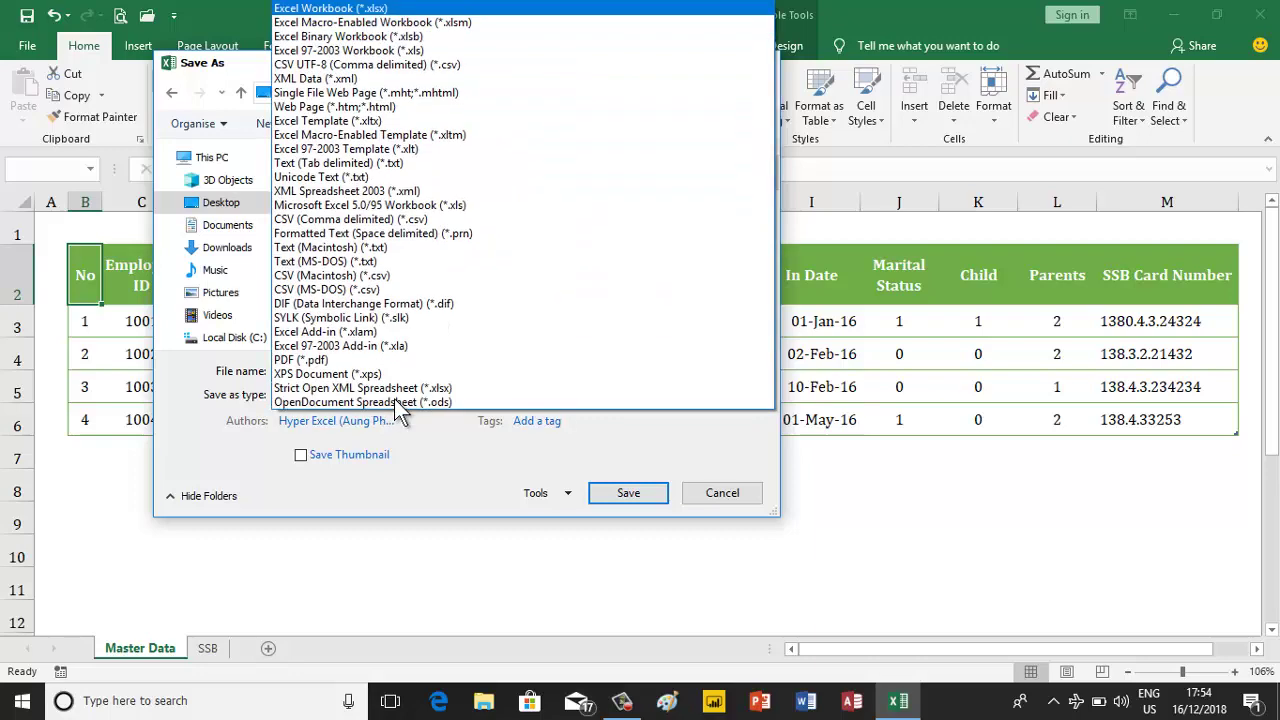
left_click(383, 37)
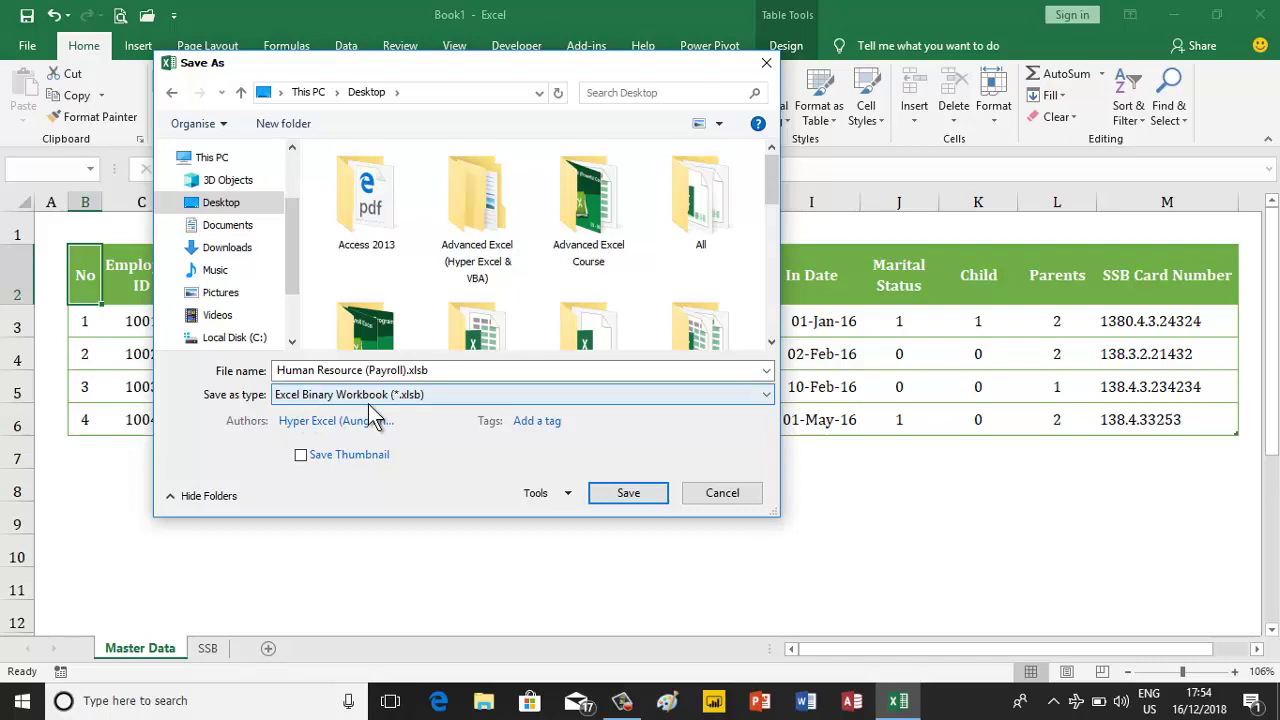
left_click(620, 496)
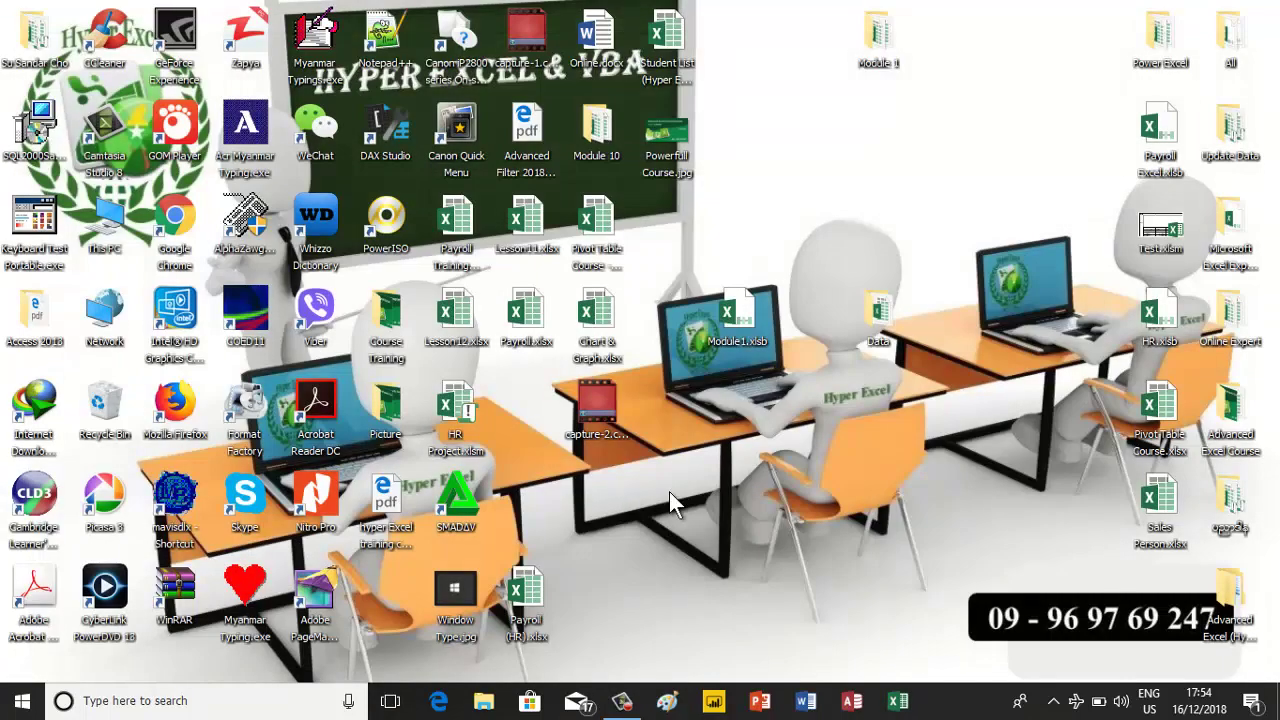
- Refresh the desktop, move the Human Resource (Payroll).xlsb icon to an empty spot and open it
right_click(705, 456)
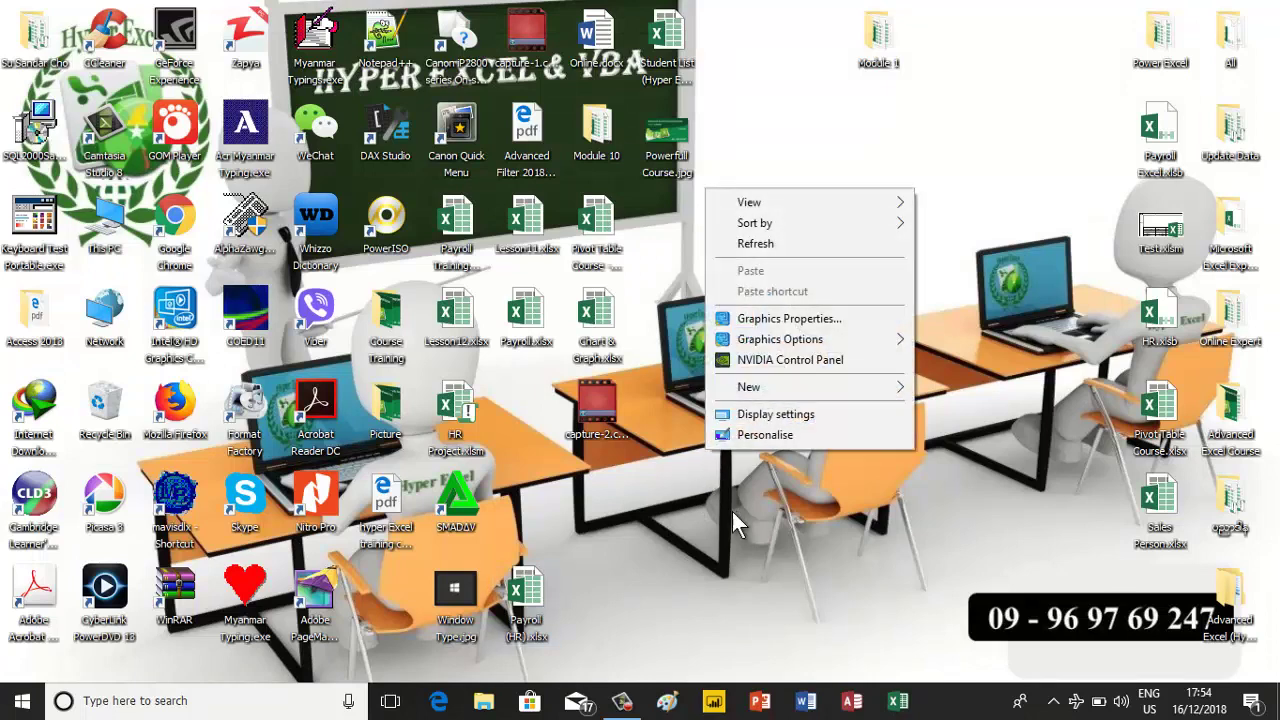
left_click(745, 246)
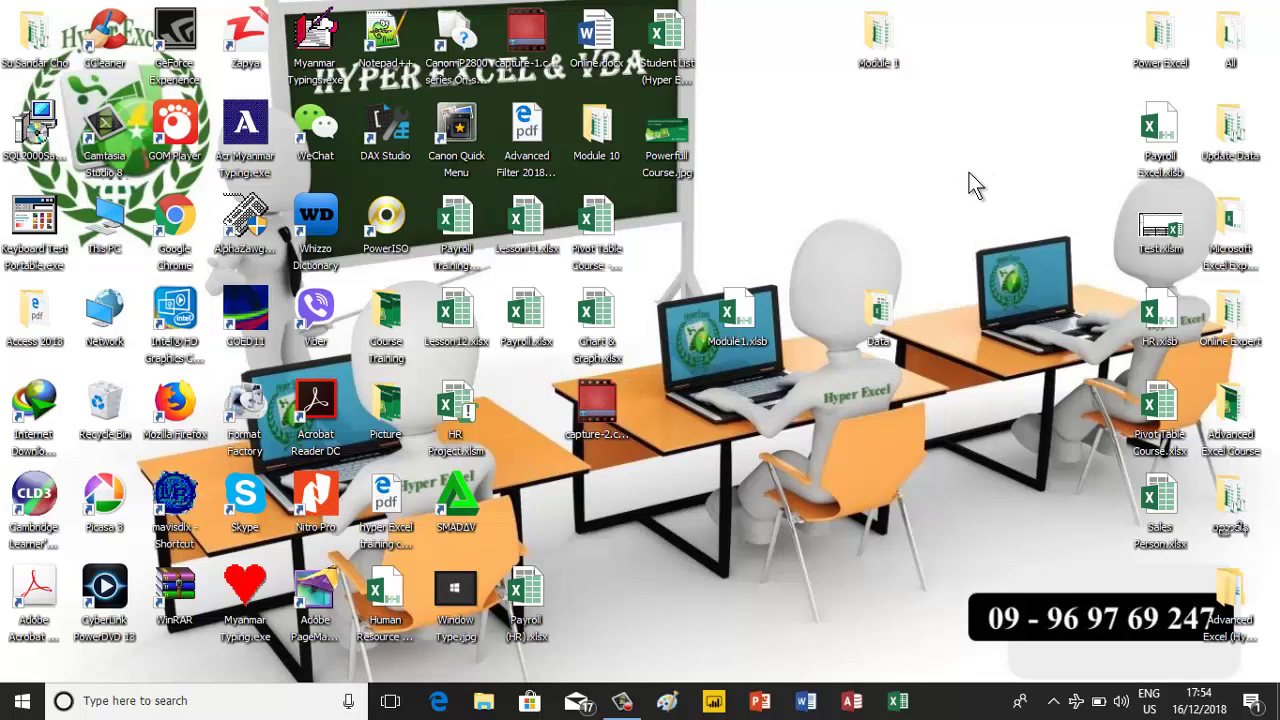
right_click(921, 160)
left_click(940, 220)
mouse_move(388, 598)
left_mouse_down()
mouse_move(838, 170)
mouse_move(826, 156)
left_mouse_up()
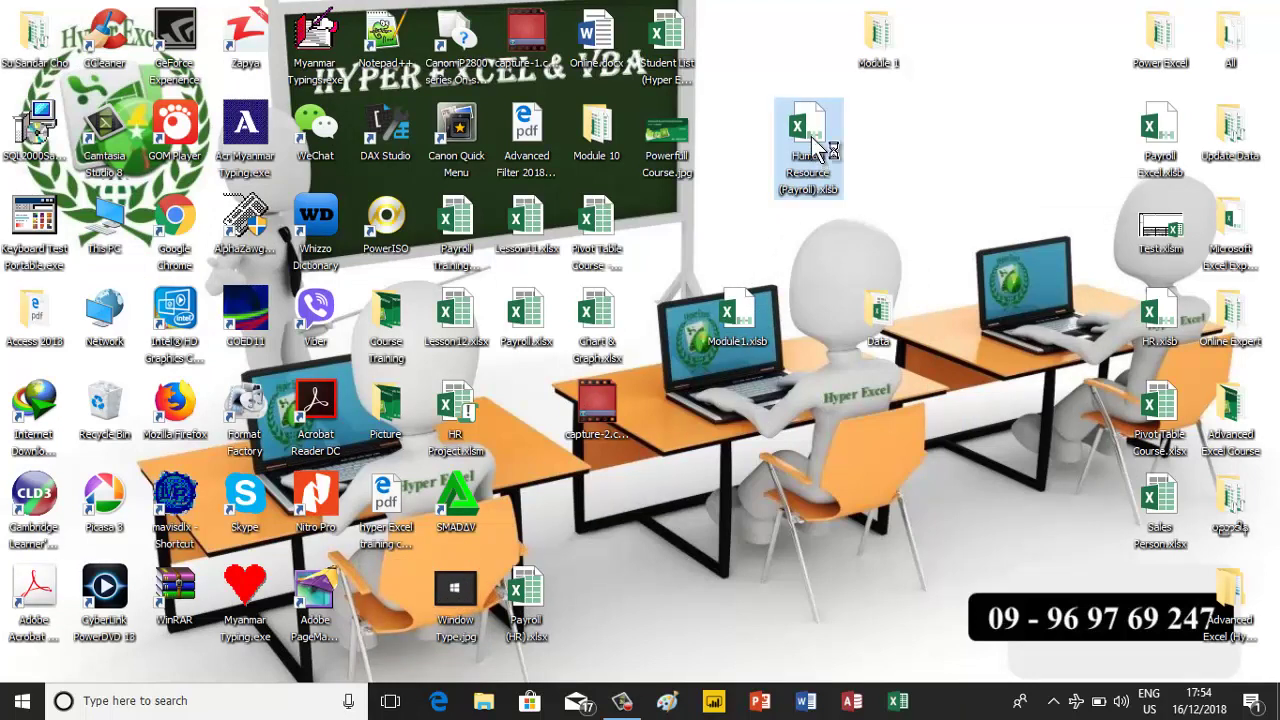
double_click(817, 148)
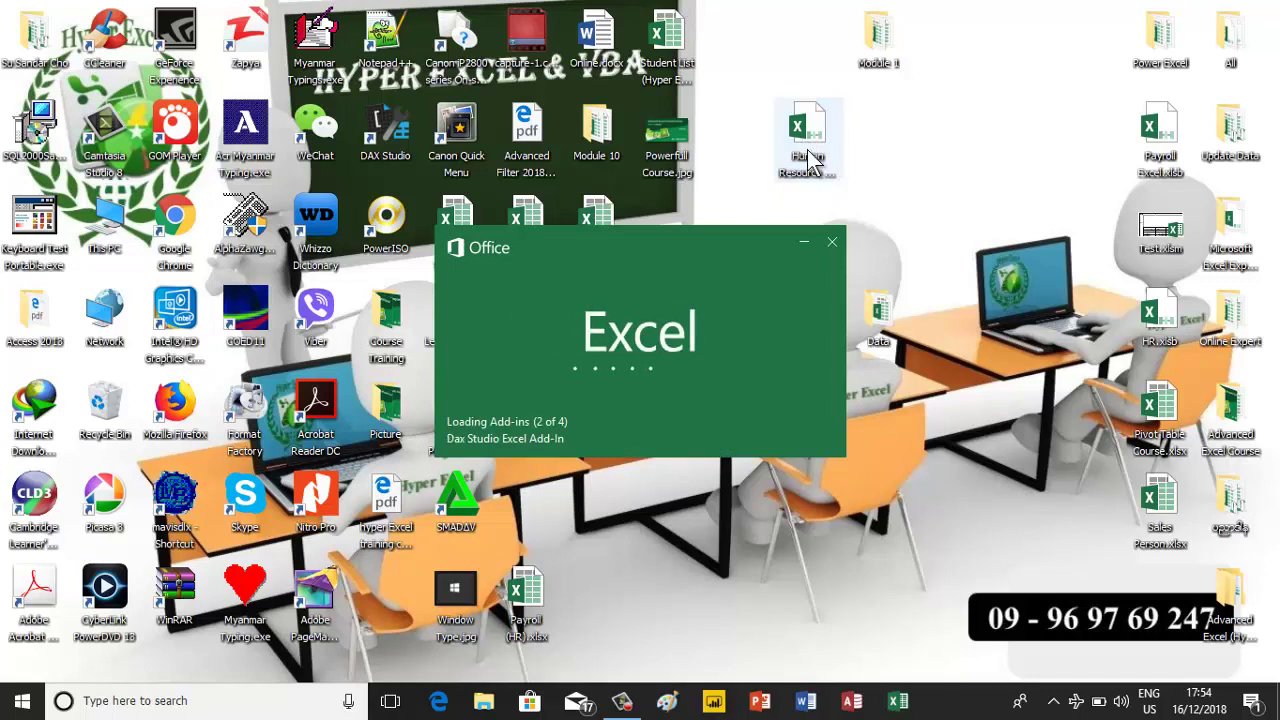